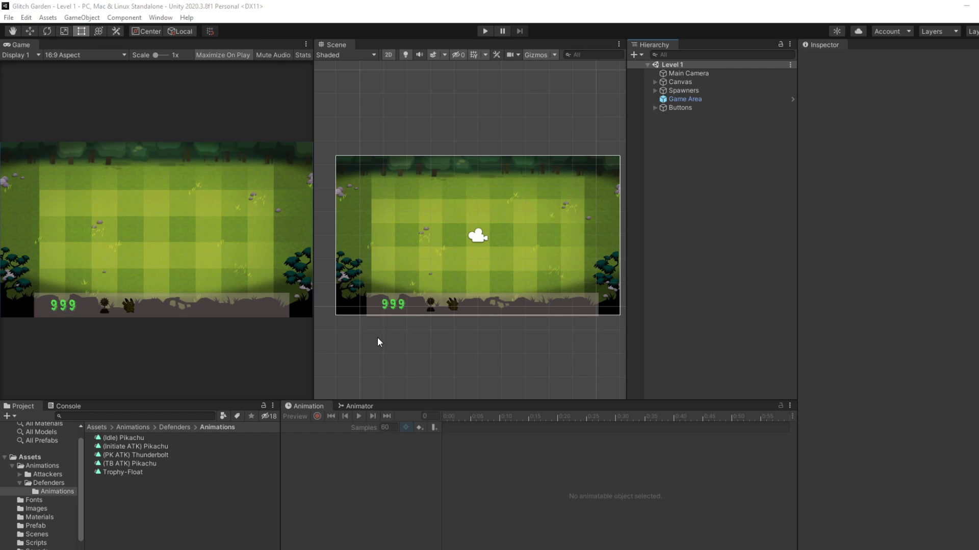
# Open StarDisplay.cs from the Scripts folder in Visual Studio Code.
pyautogui.click(37, 544)
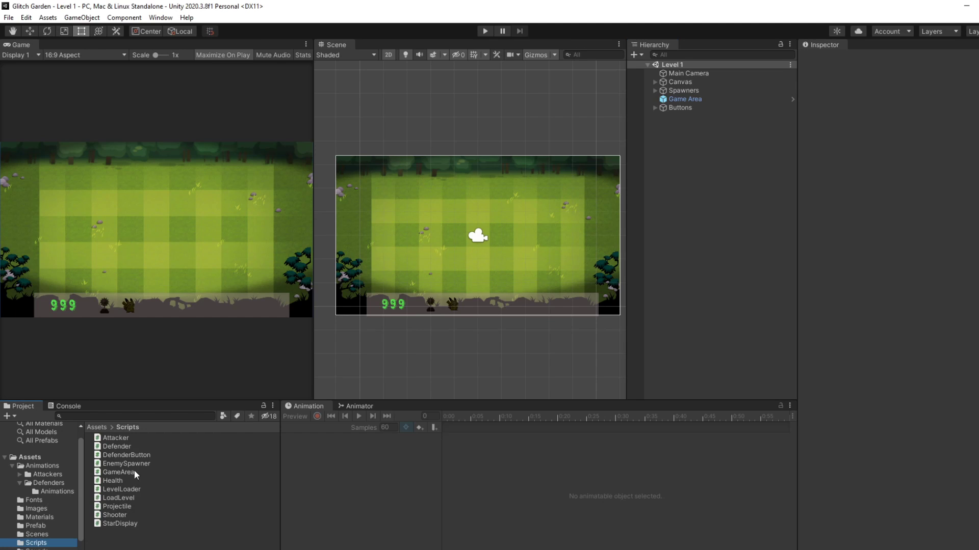
pyautogui.click(120, 523)
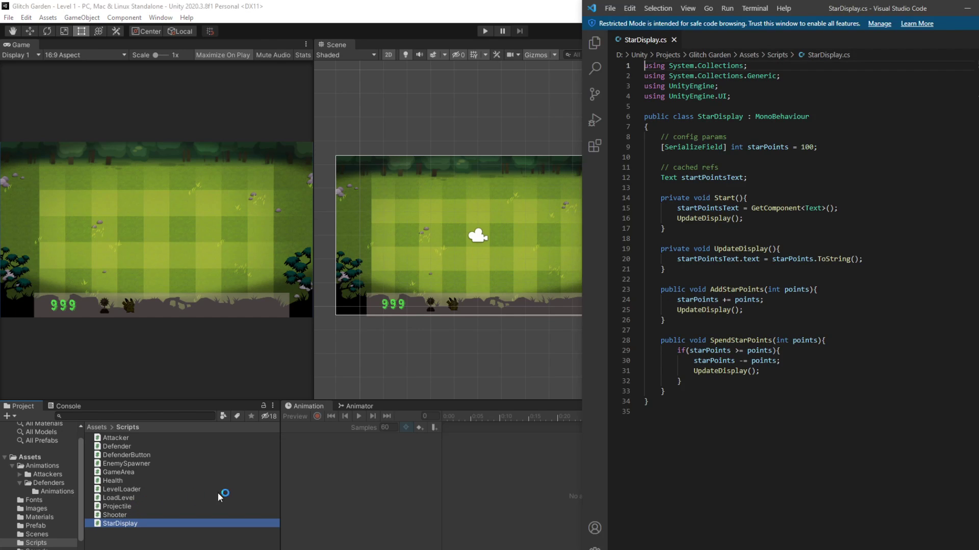
# Review StarDisplay's star-point methods, open Defender.cs and DefenderButton.cs, then return to the lecture.
pyautogui.moveTo(659, 289); pyautogui.dragTo(680, 381)
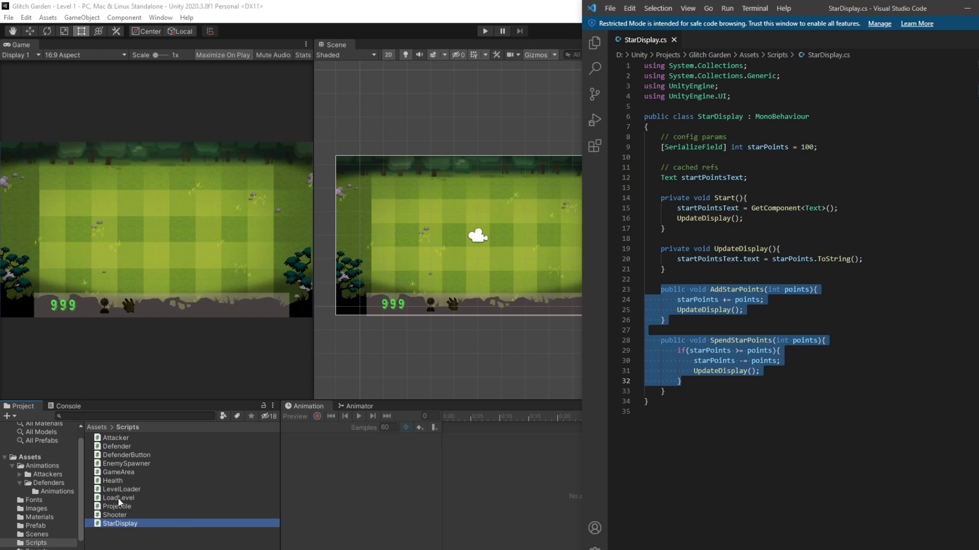
pyautogui.doubleClick(121, 446)
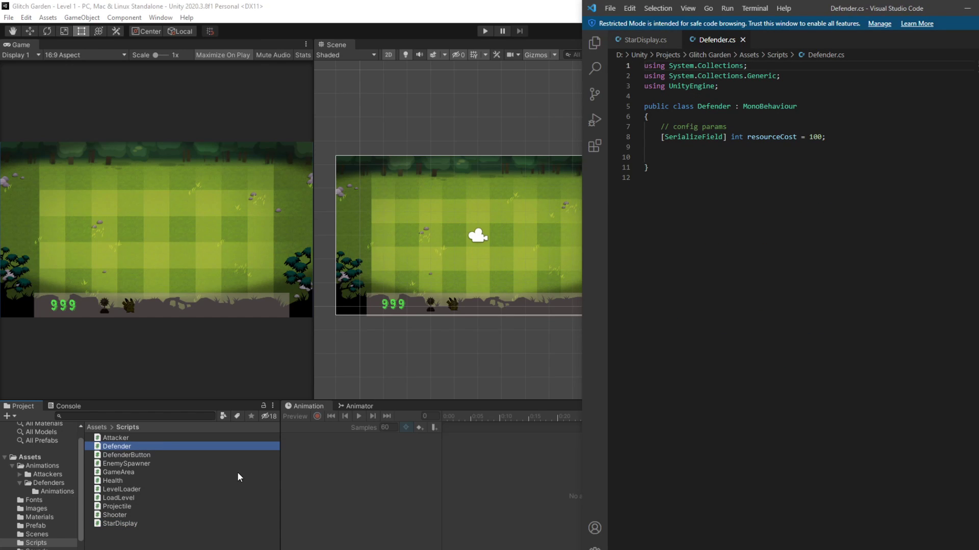
pyautogui.moveTo(825, 136); pyautogui.dragTo(659, 137)
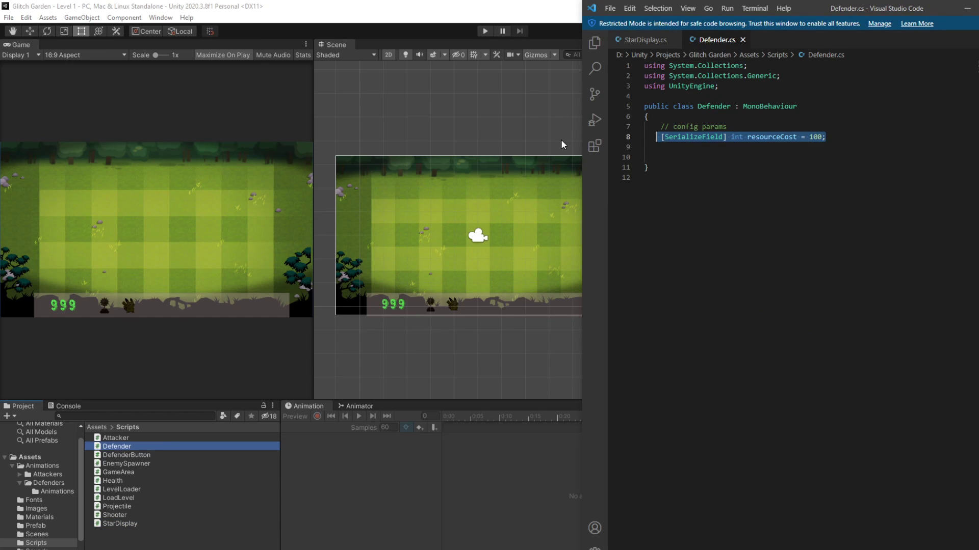
pyautogui.click(146, 459)
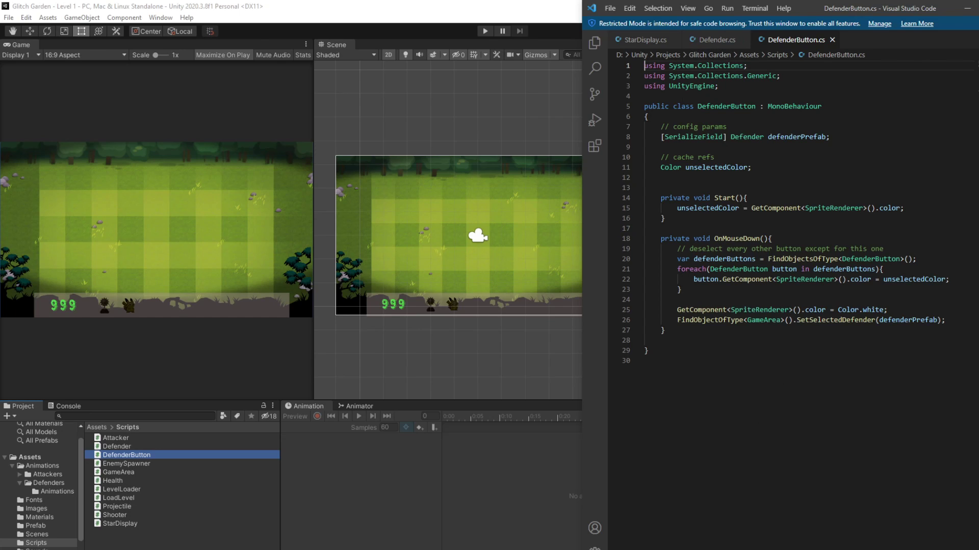
pyautogui.hotkey('alt', 'Tab')
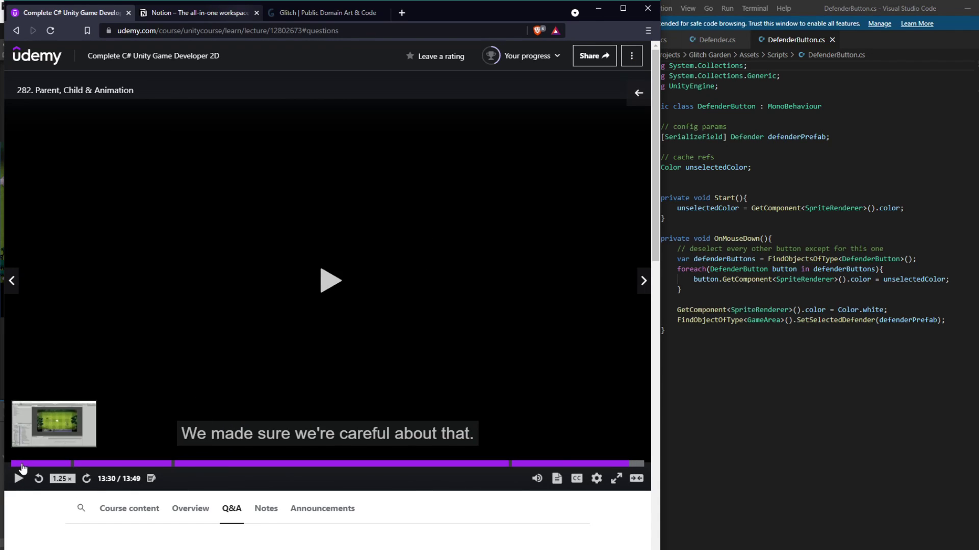
# Replay the lecture from the start and snap VS Code to the screen's right half.
pyautogui.click(42, 464)
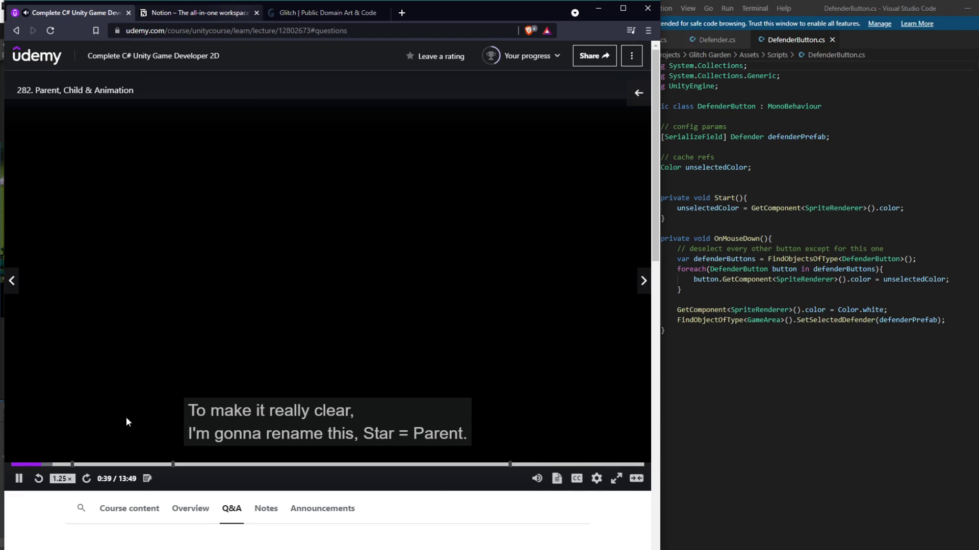
pyautogui.click(170, 346)
pyautogui.click(223, 344)
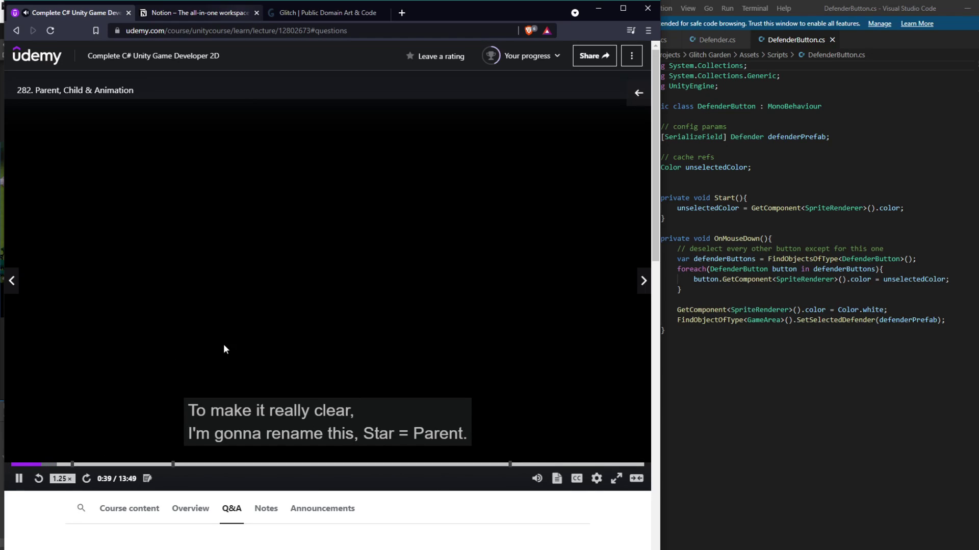
pyautogui.click(37, 463)
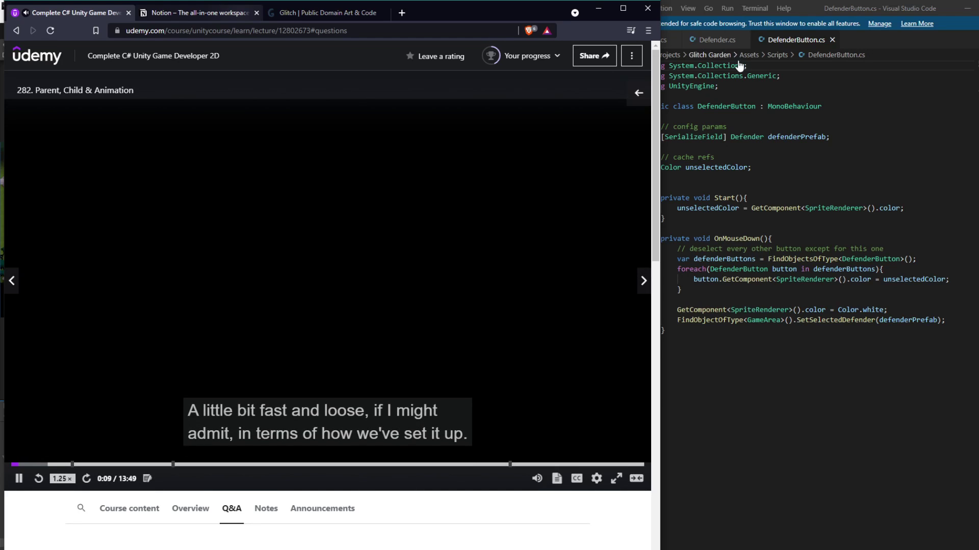
pyautogui.press('super+Right')
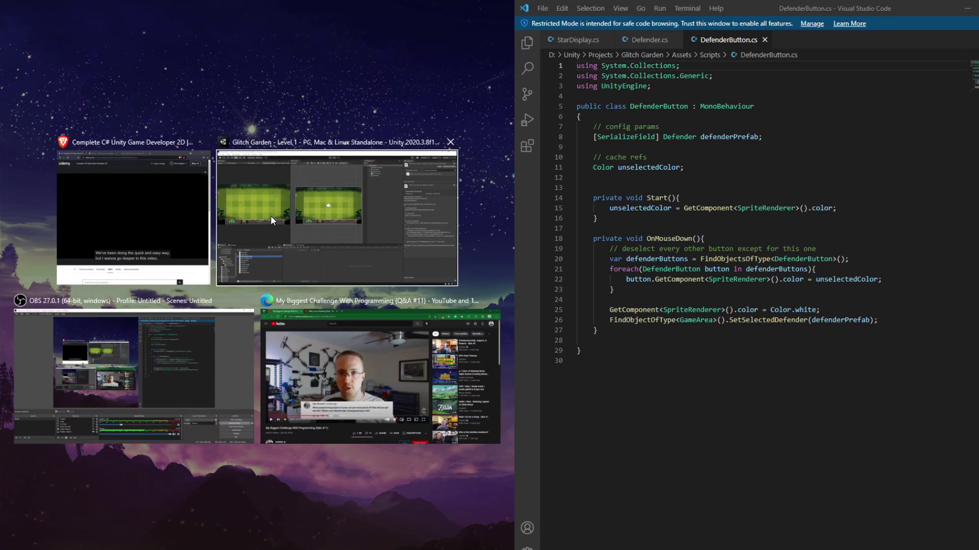
# Put the Udemy lecture in the left half beside VS Code and widen it.
pyautogui.click(152, 230)
pyautogui.moveTo(508, 198); pyautogui.dragTo(628, 179)
pyautogui.scroll(-2, 856, 267)
pyautogui.scroll(2, 856, 266)
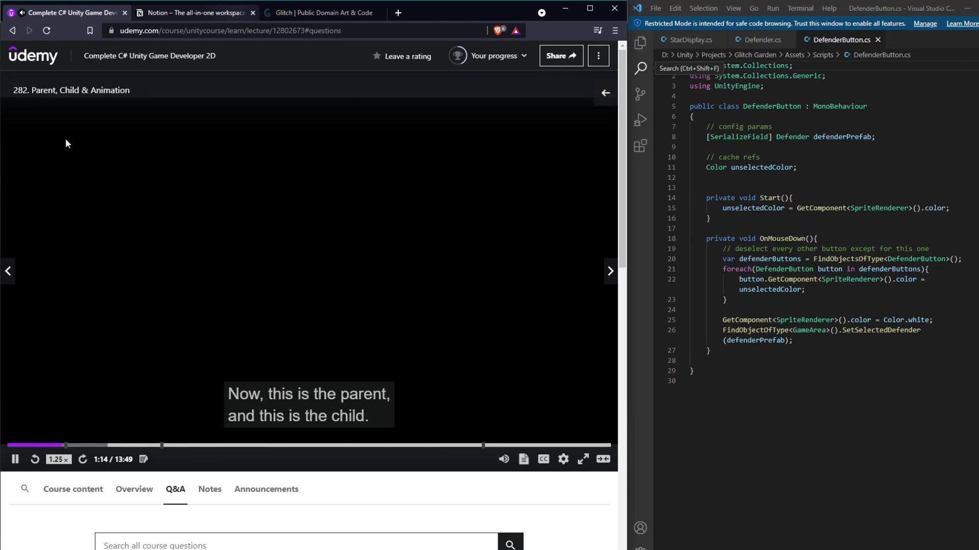
# Pause the lecture at 1:15, then resume watching toward 3:36.
pyautogui.click(449, 279)
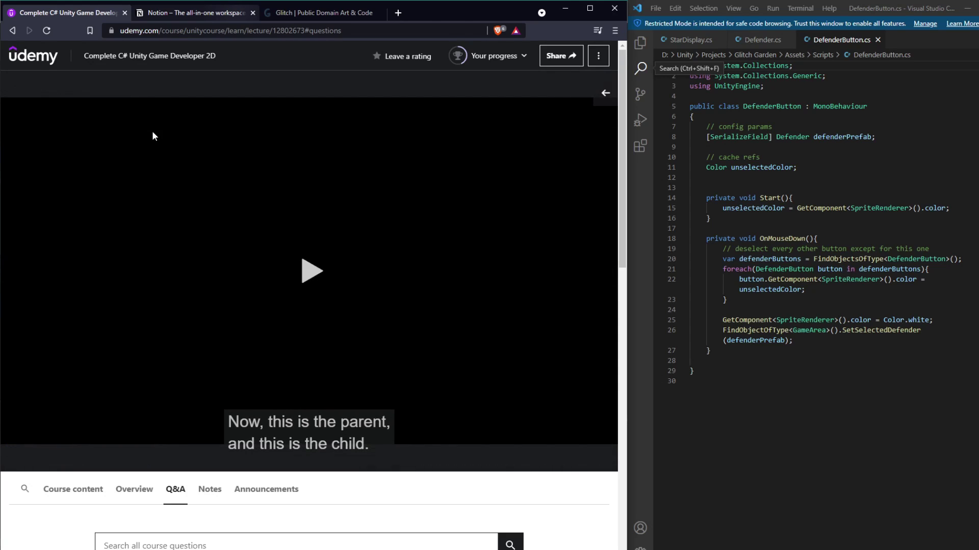
pyautogui.click(317, 254)
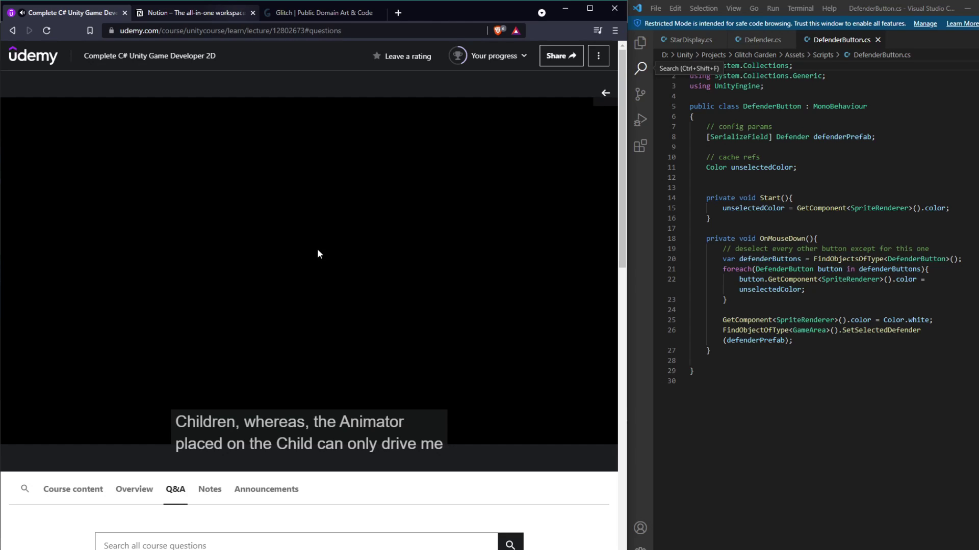
pyautogui.click(343, 376)
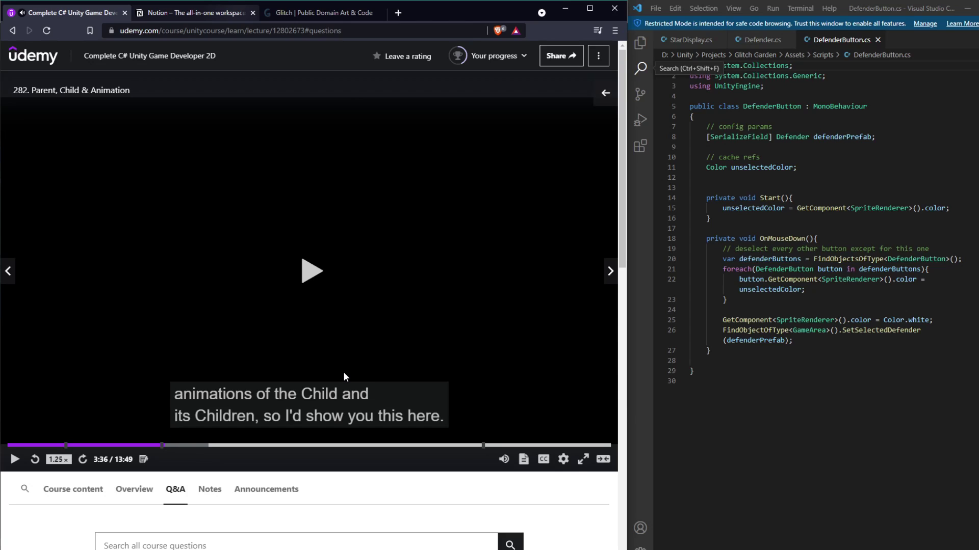
pyautogui.press('Left')
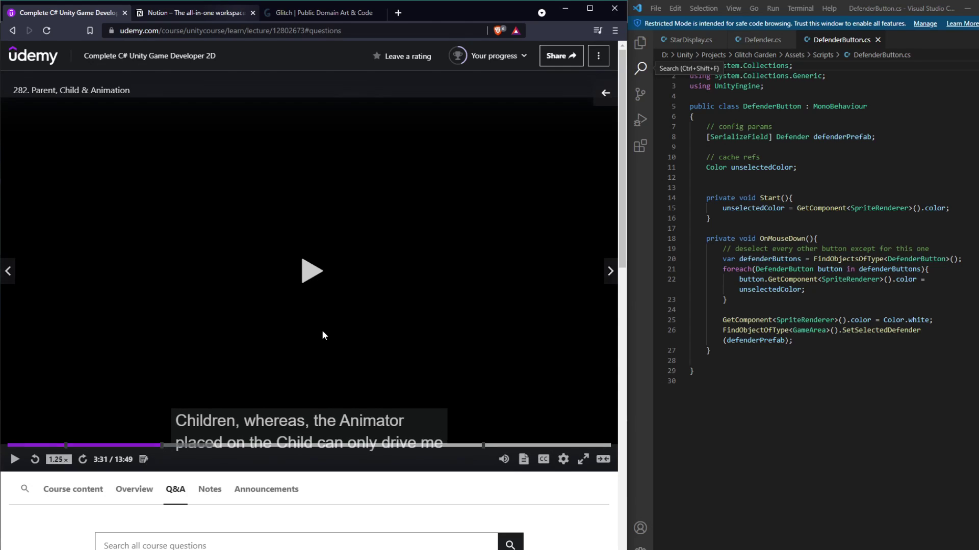
pyautogui.click(312, 280)
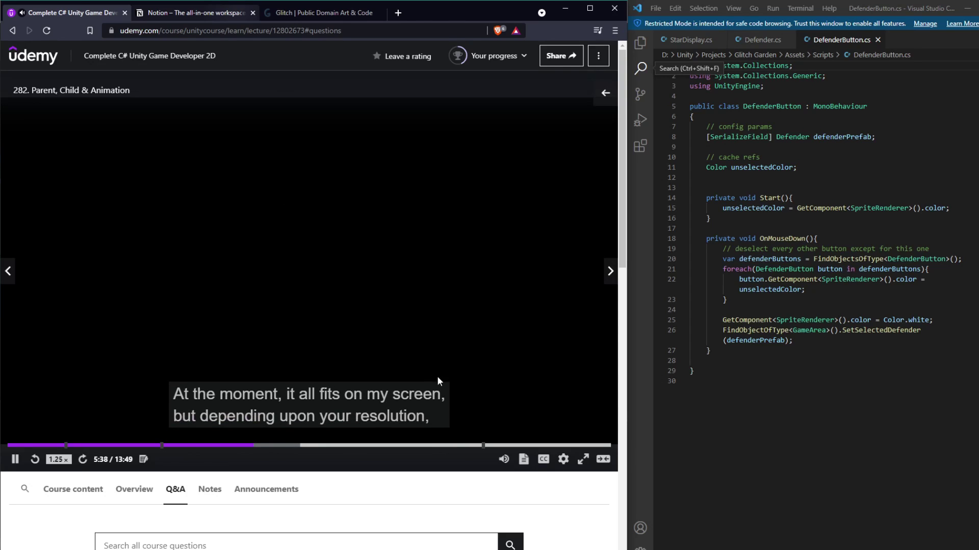
# Turn captions off and back to English, pause the lecture, and switch to Unity.
pyautogui.click(544, 459)
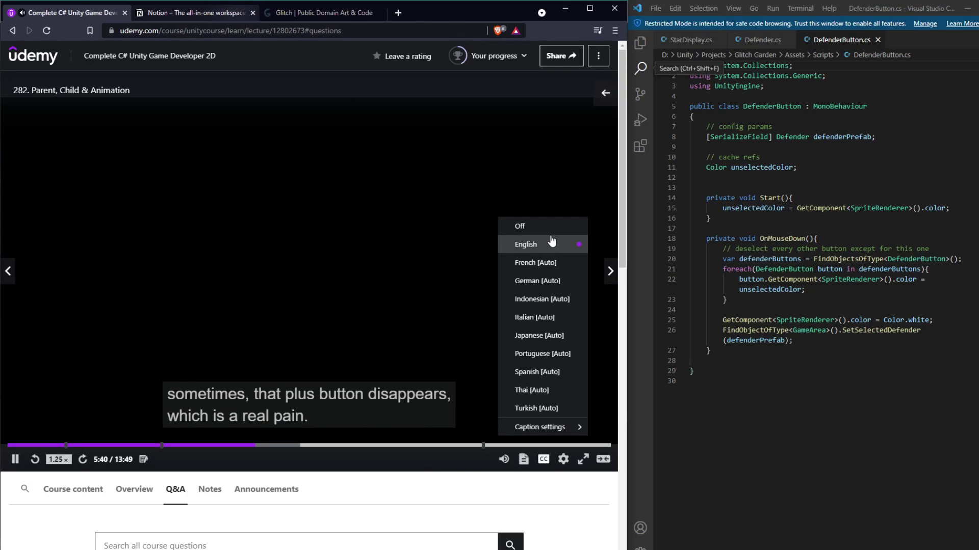
pyautogui.click(519, 225)
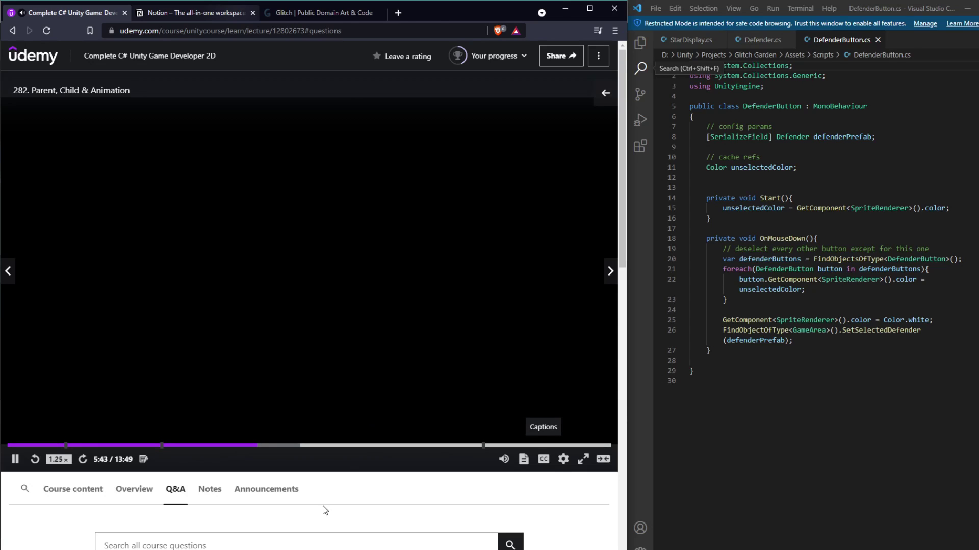
pyautogui.click(544, 460)
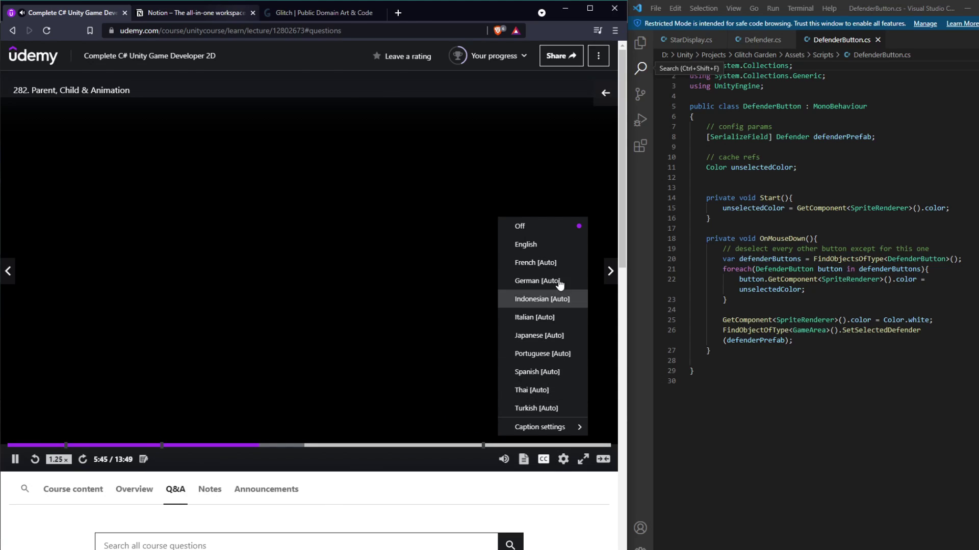
pyautogui.click(540, 244)
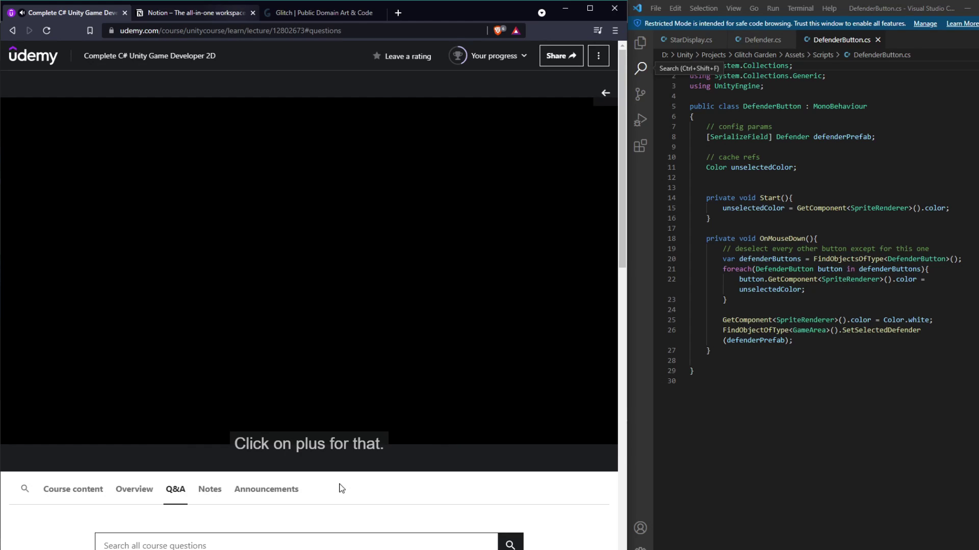
pyautogui.click(290, 355)
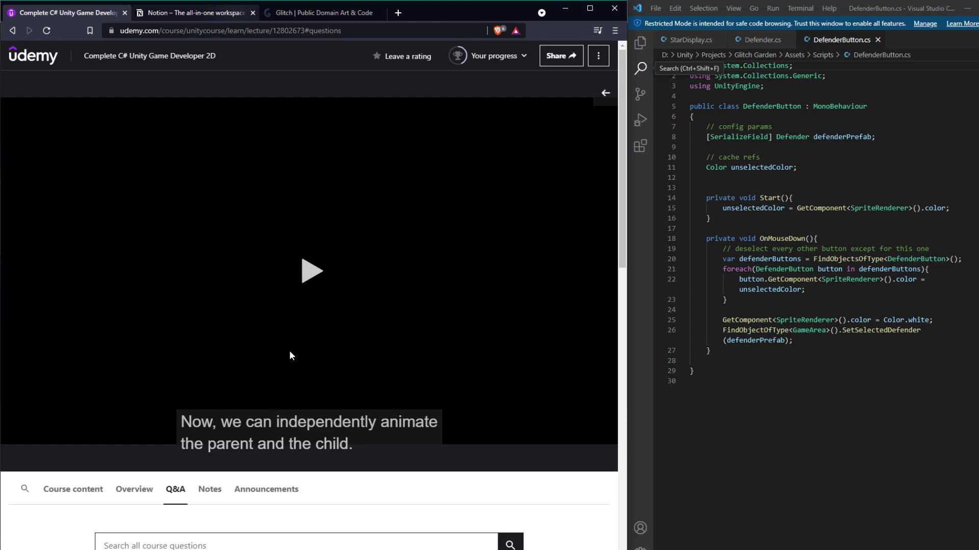
pyautogui.hotkey('alt', 'Tab')
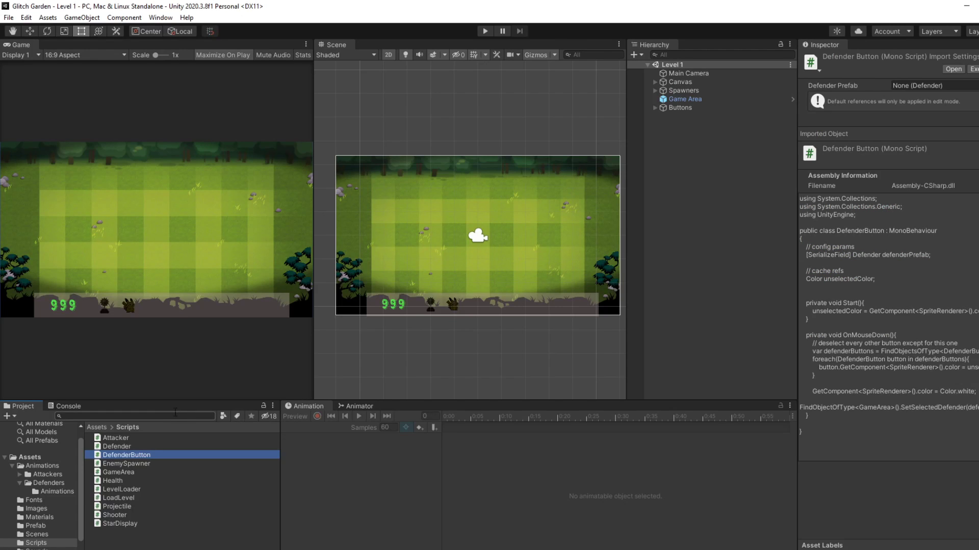
# Check the Animator state graph, return to the Animation timeline, then go back to the lecture.
pyautogui.click(356, 405)
pyautogui.click(308, 406)
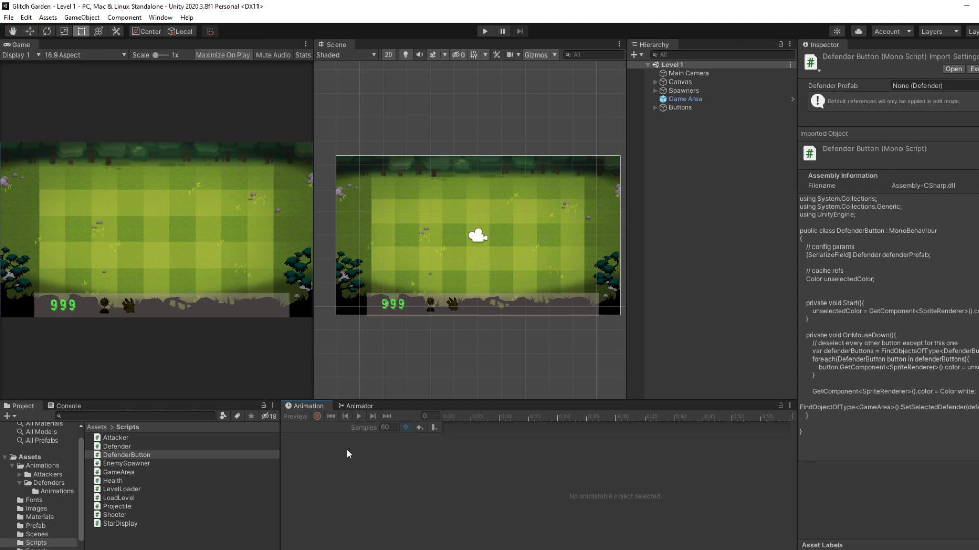
pyautogui.hotkey('alt', 'Tab')
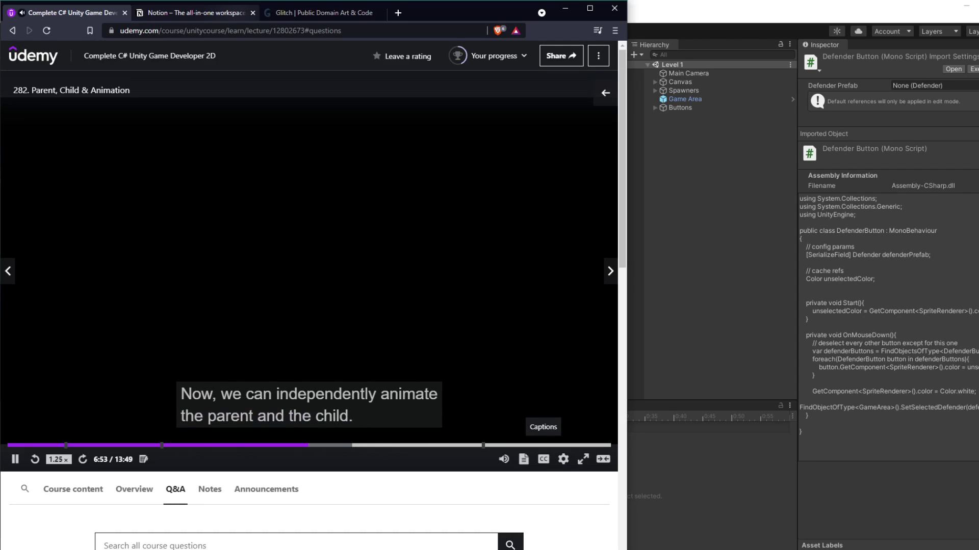
# Watch the lecture, pause it at 8:43 on selecting the child, and return to Unity.
pyautogui.hotkey('alt', 'Tab')
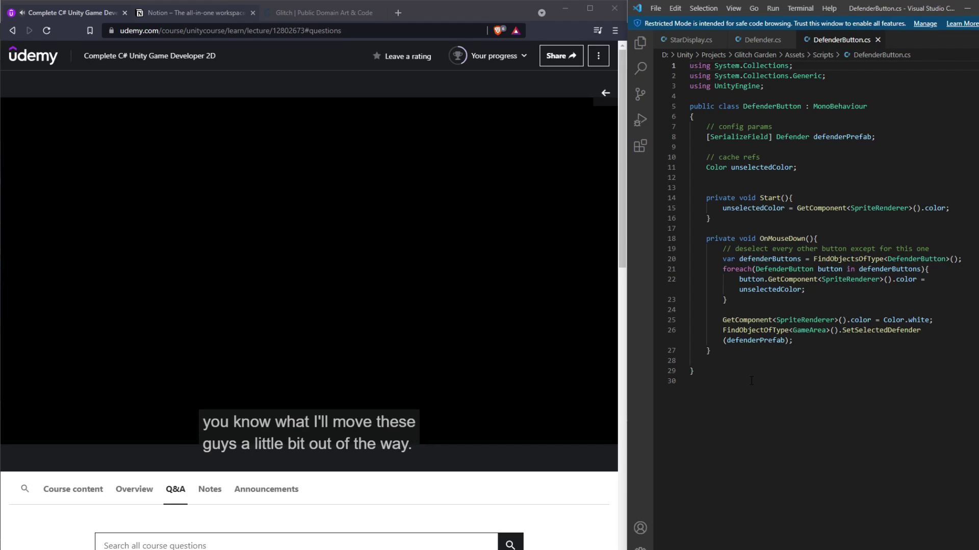
pyautogui.click(393, 259)
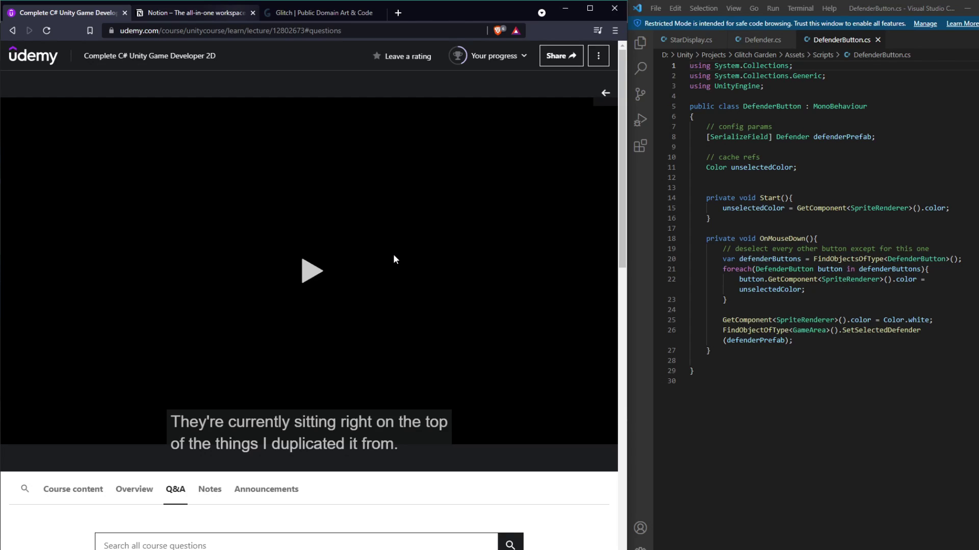
pyautogui.click(393, 254)
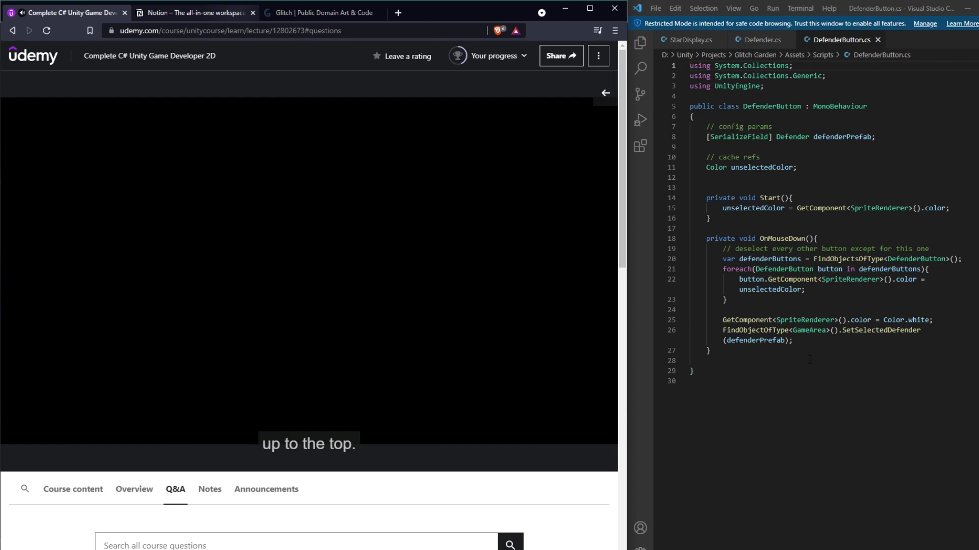
pyautogui.click(419, 280)
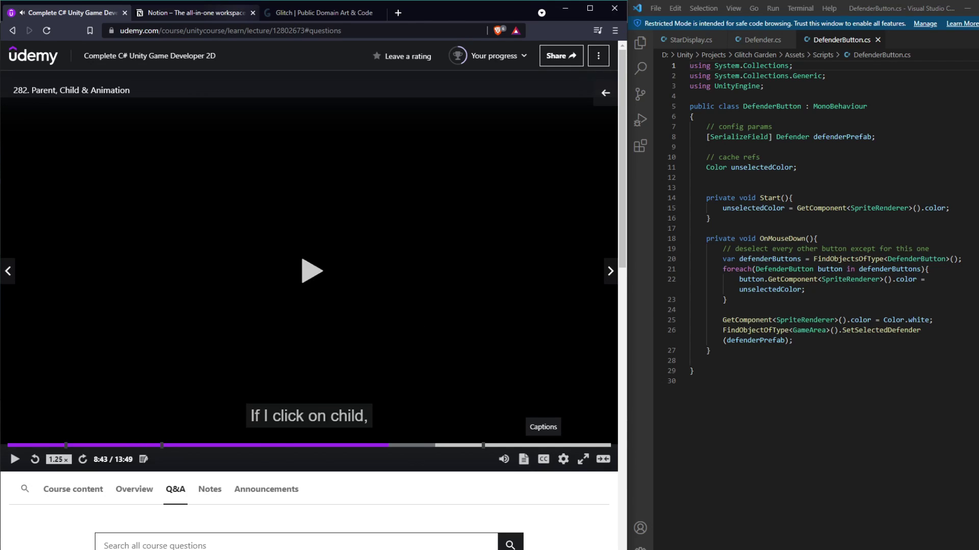
pyautogui.hotkey('alt', 'Tab')
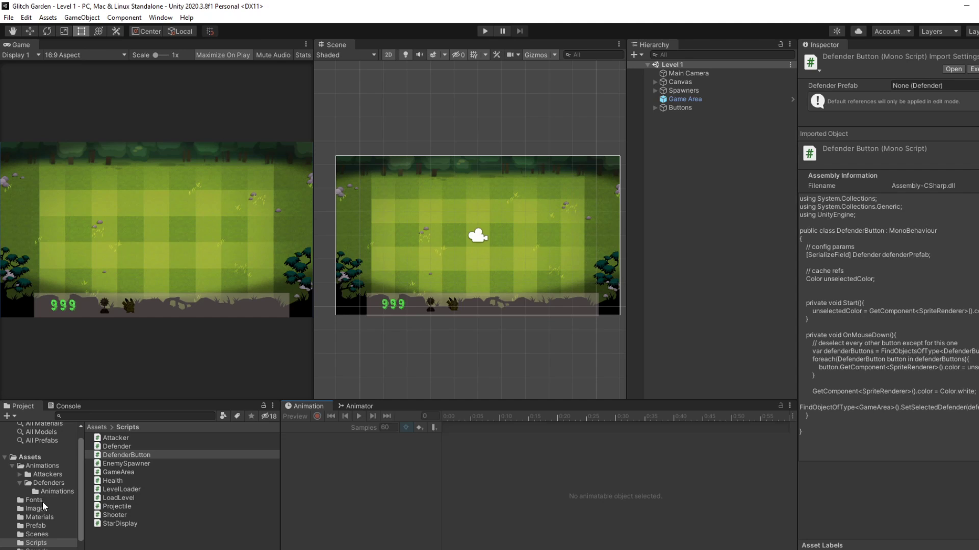
# Inspect the Pikachu prefab in Assets/Prefab, then resume the lecture in the browser.
pyautogui.click(35, 526)
pyautogui.click(129, 523)
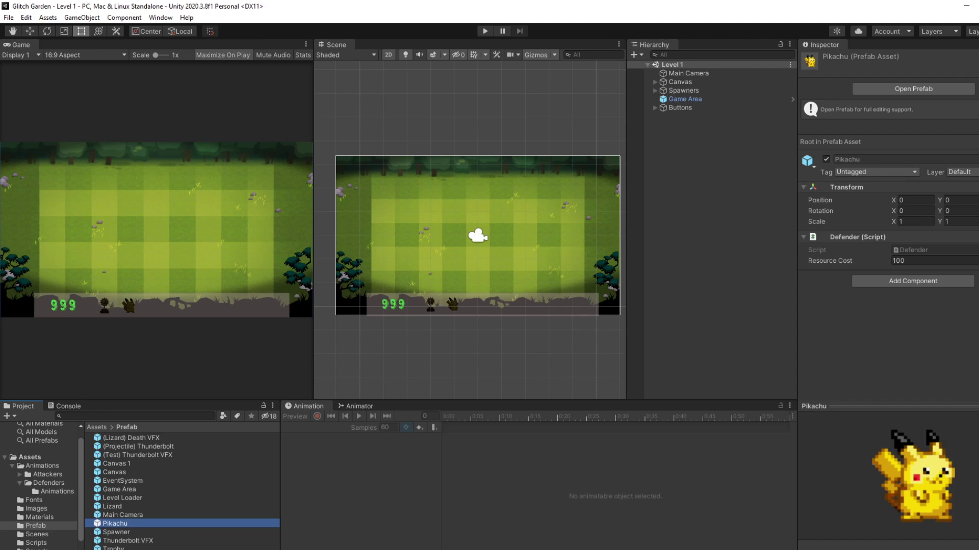
pyautogui.hotkey('alt', 'Tab')
pyautogui.click(363, 303)
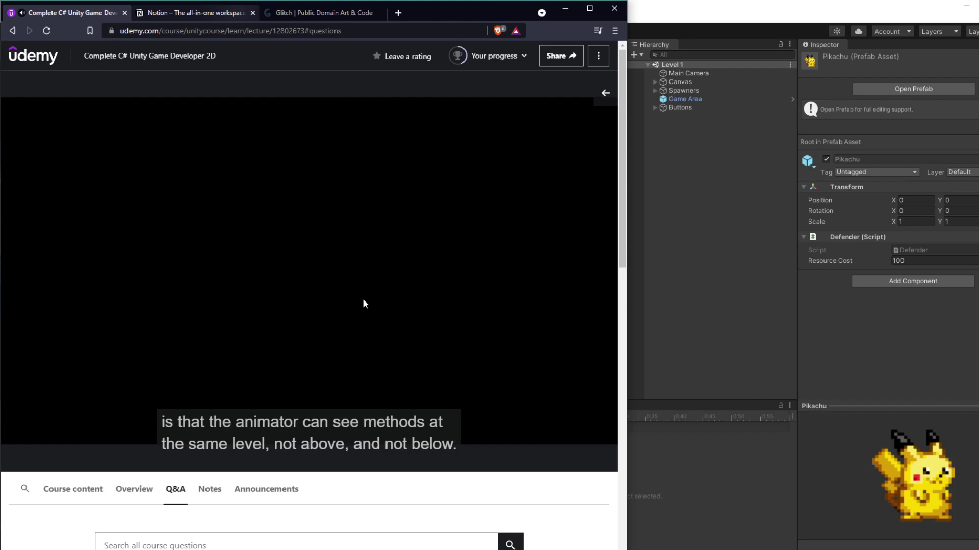
# Pause the lecture where it says a parent-level animator cannot use child methods.
pyautogui.click(386, 286)
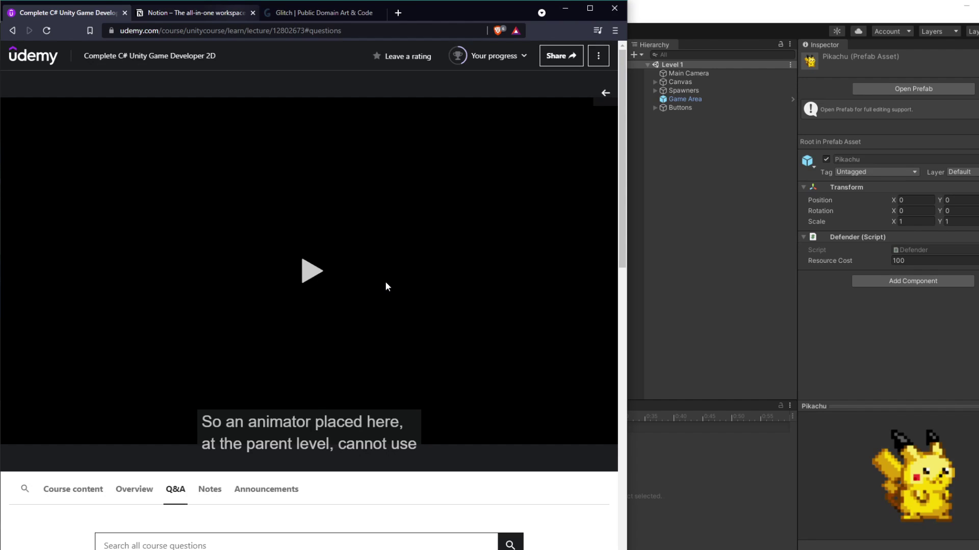
# Open the Pikachu prefab and inspect the Pikachu root, Thundercheeks and Body components.
pyautogui.click(712, 172)
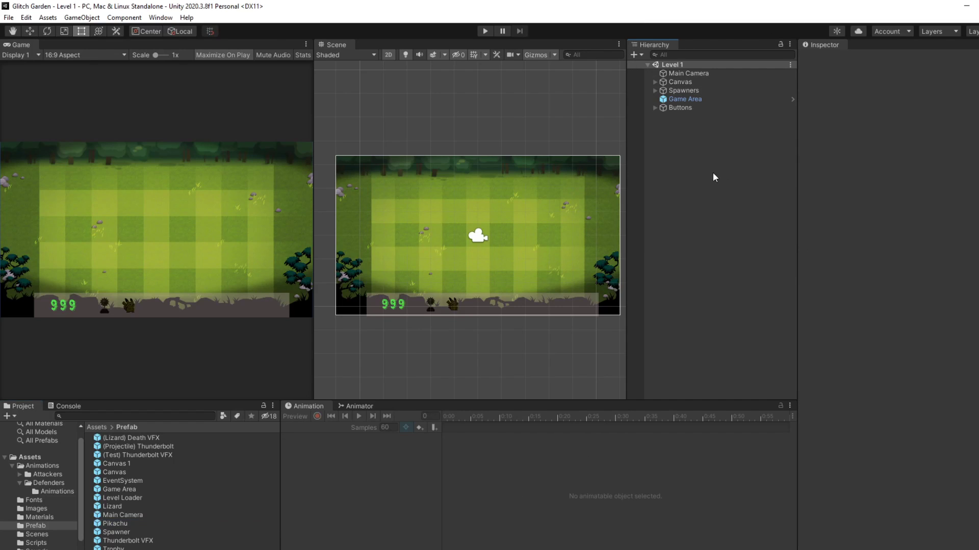
pyautogui.doubleClick(115, 524)
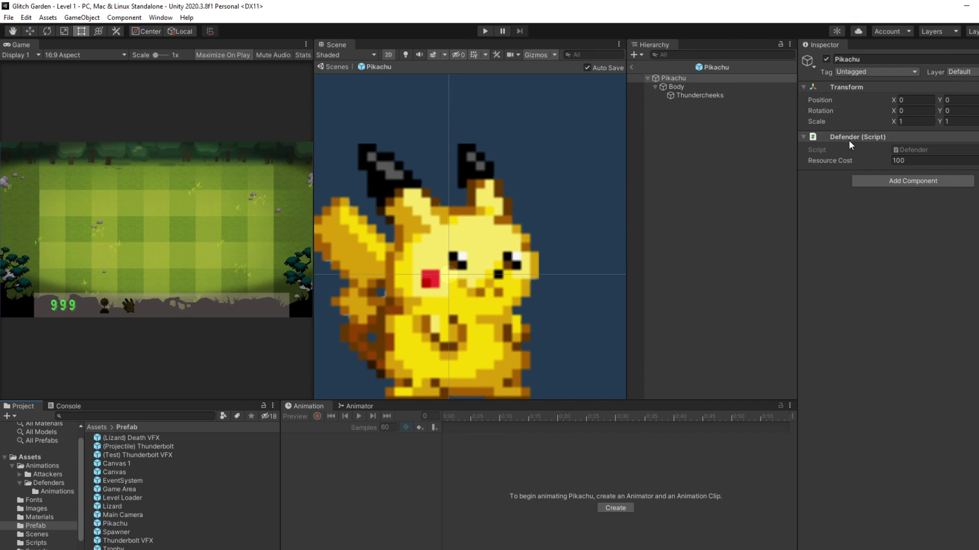
pyautogui.click(692, 79)
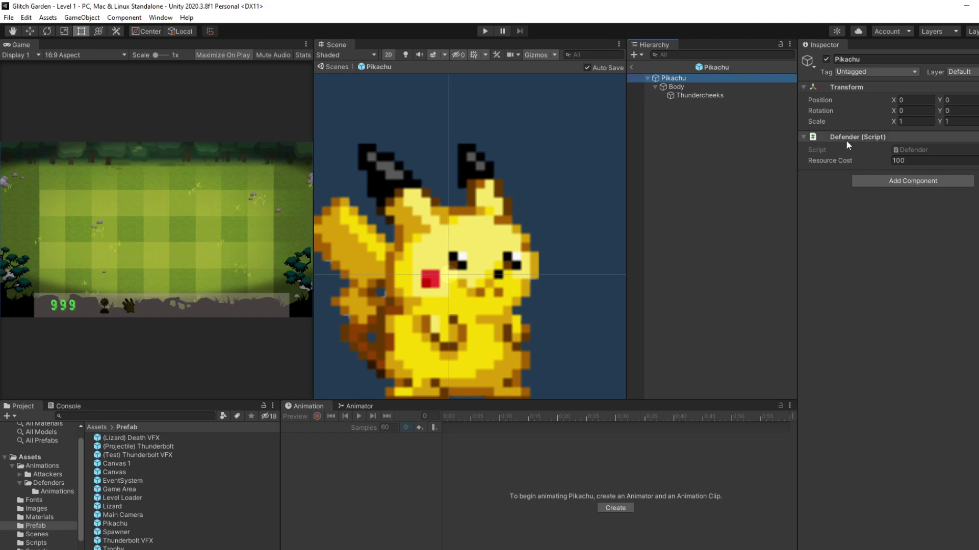
pyautogui.click(691, 95)
pyautogui.click(683, 87)
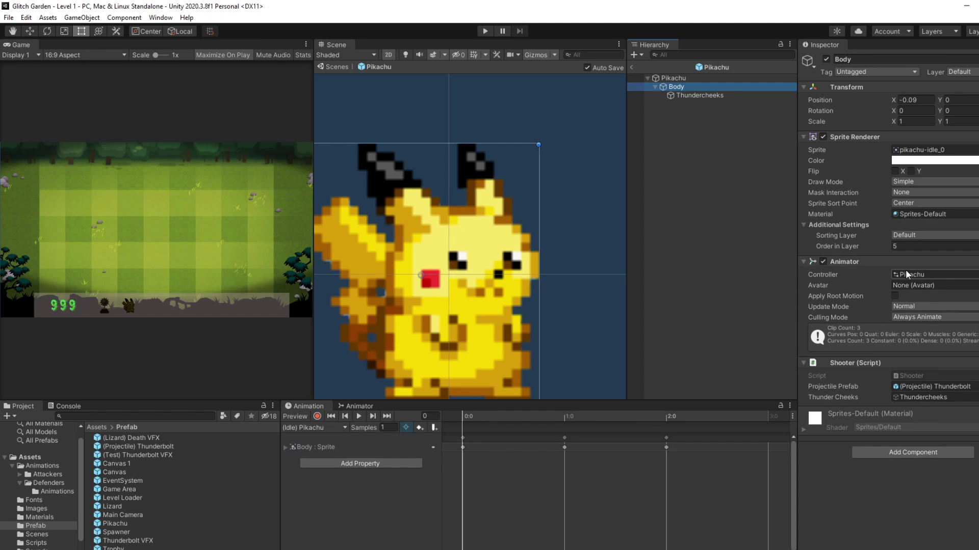
pyautogui.press('Up')
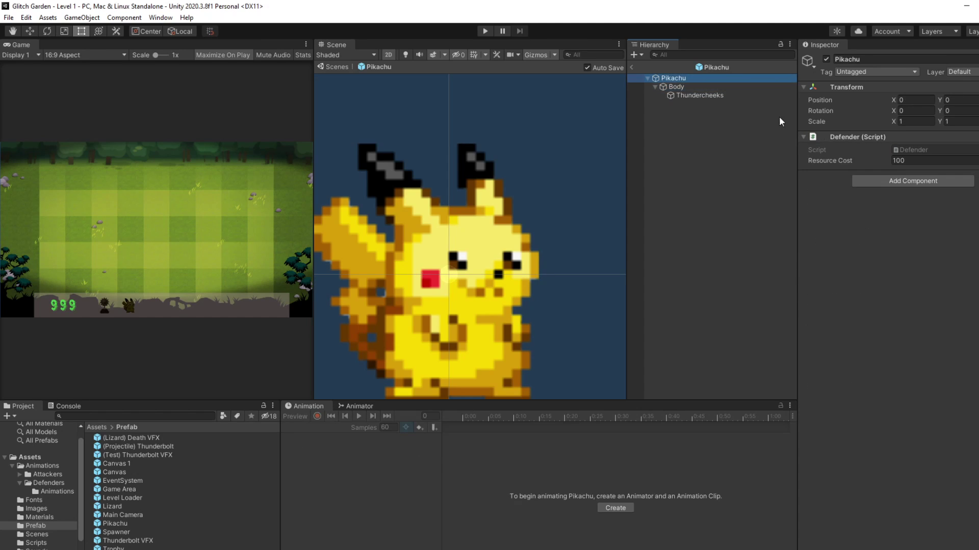
# Compare the Pikachu root's Defender script with the Body child's Animator and idle clip.
pyautogui.click(733, 87)
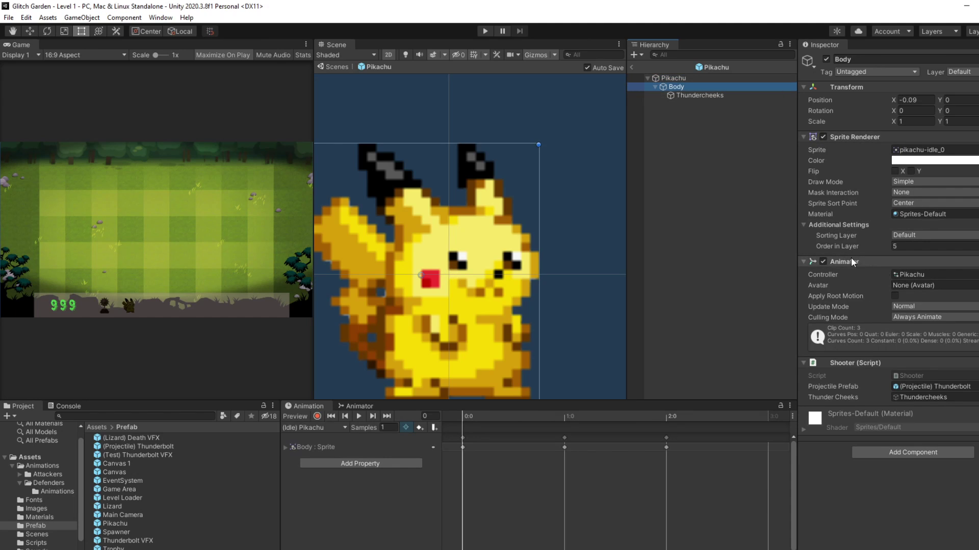
pyautogui.press('Up')
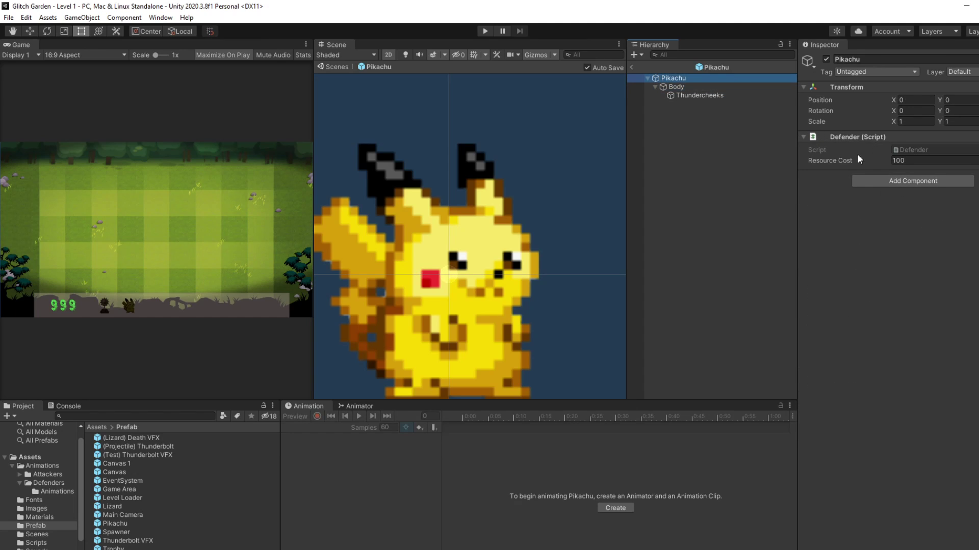
pyautogui.click(705, 85)
pyautogui.click(714, 95)
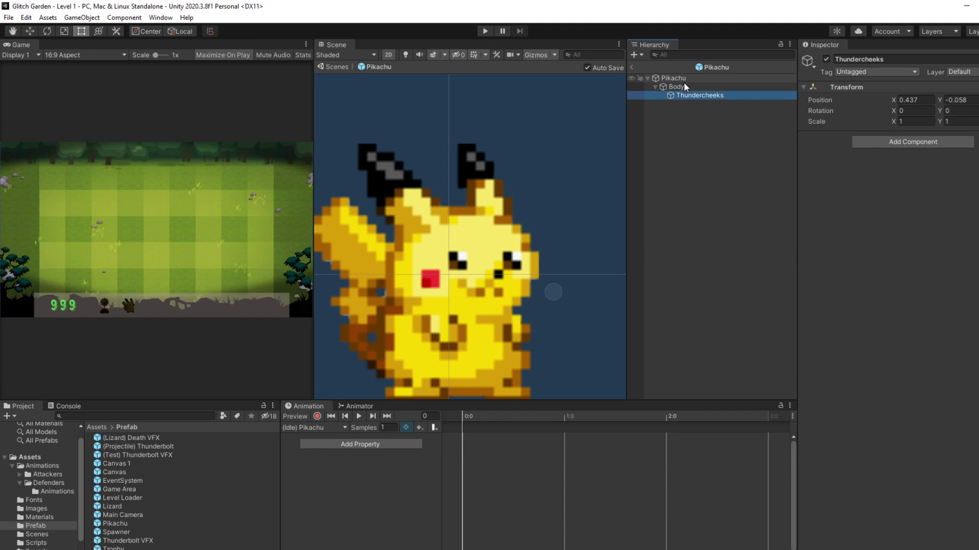
pyautogui.click(680, 87)
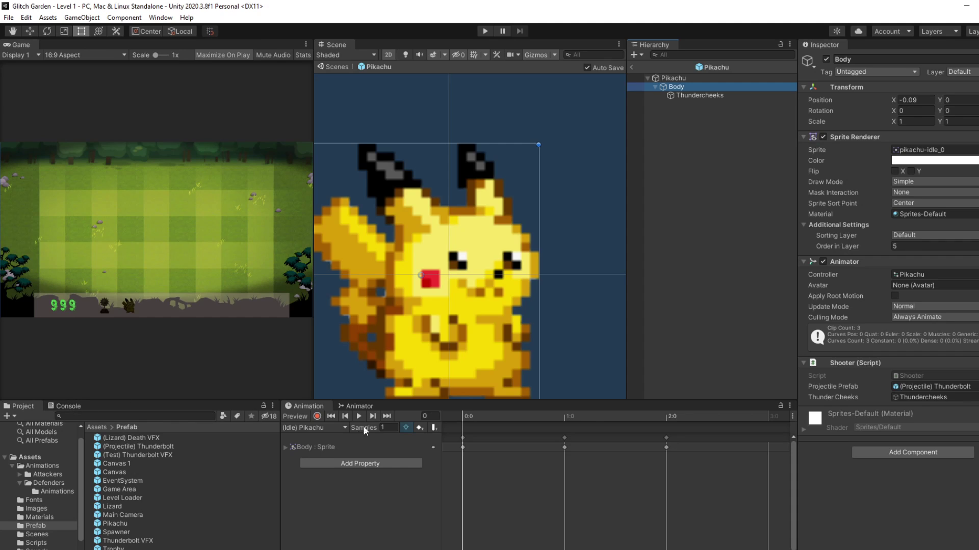
pyautogui.click(672, 80)
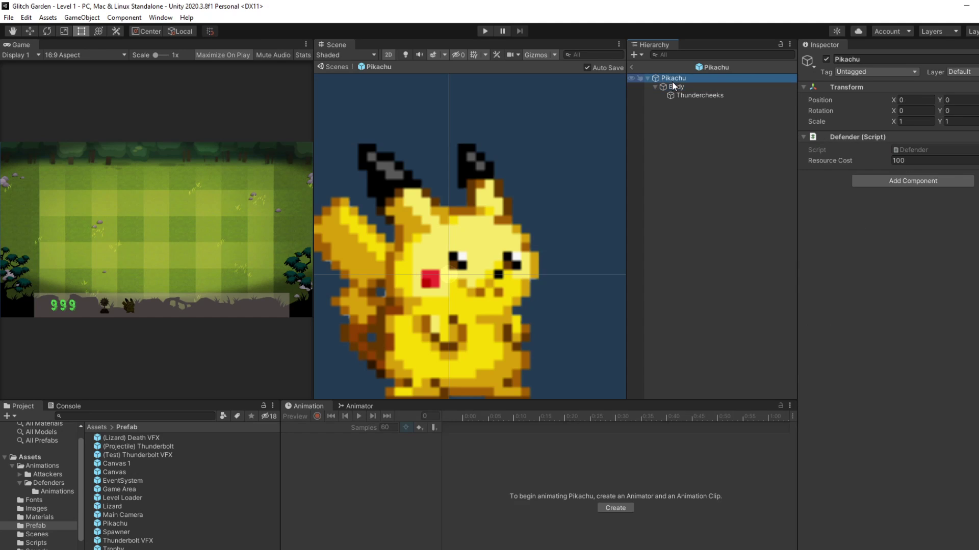
pyautogui.click(703, 90)
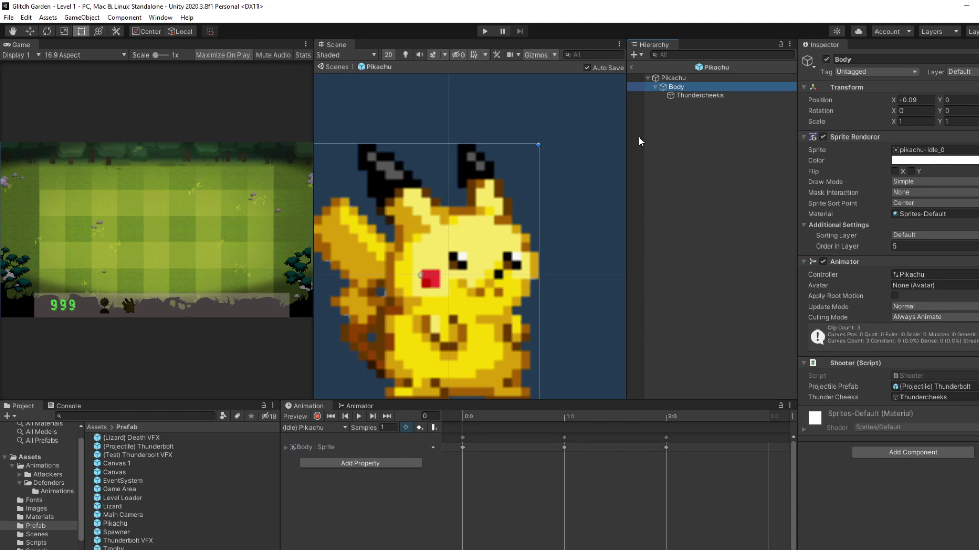
pyautogui.click(665, 76)
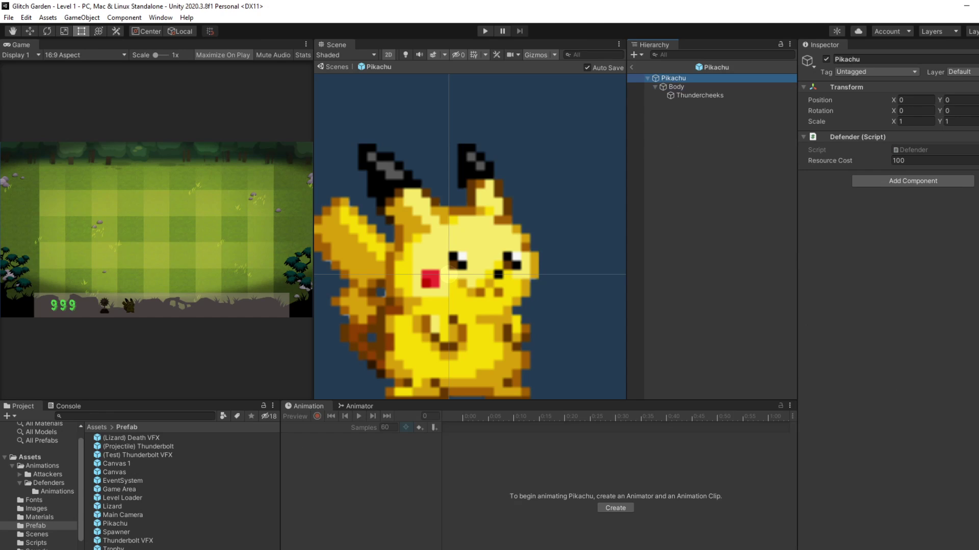
pyautogui.hotkey('alt', 'Tab')
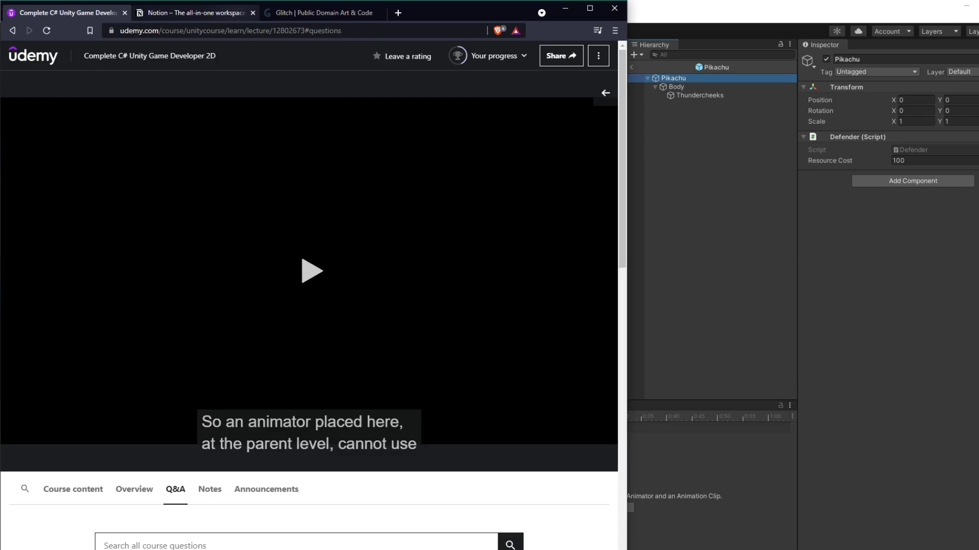
# Play the lecture alongside DefenderButton.cs in VS Code, pausing at the part about moving the script.
pyautogui.click(300, 287)
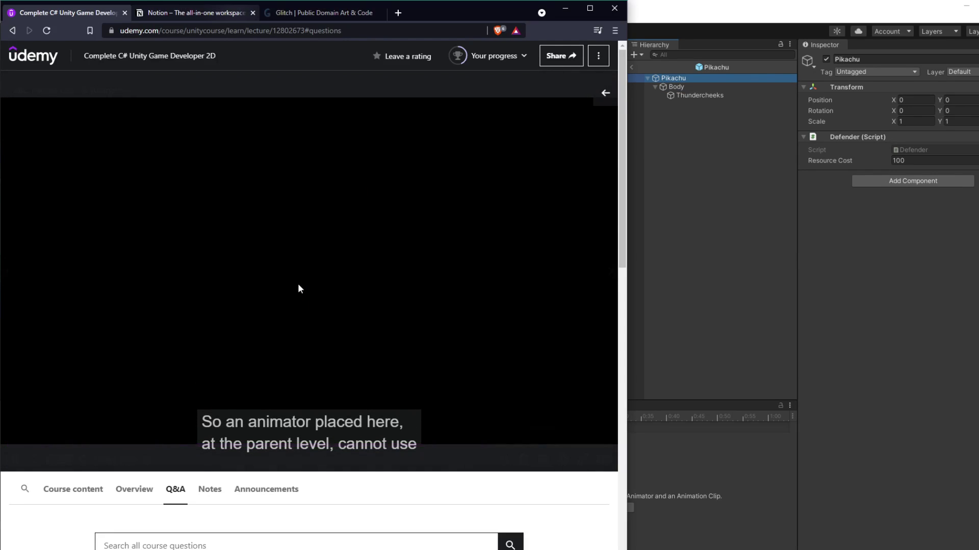
pyautogui.hotkey('alt', 'Tab')
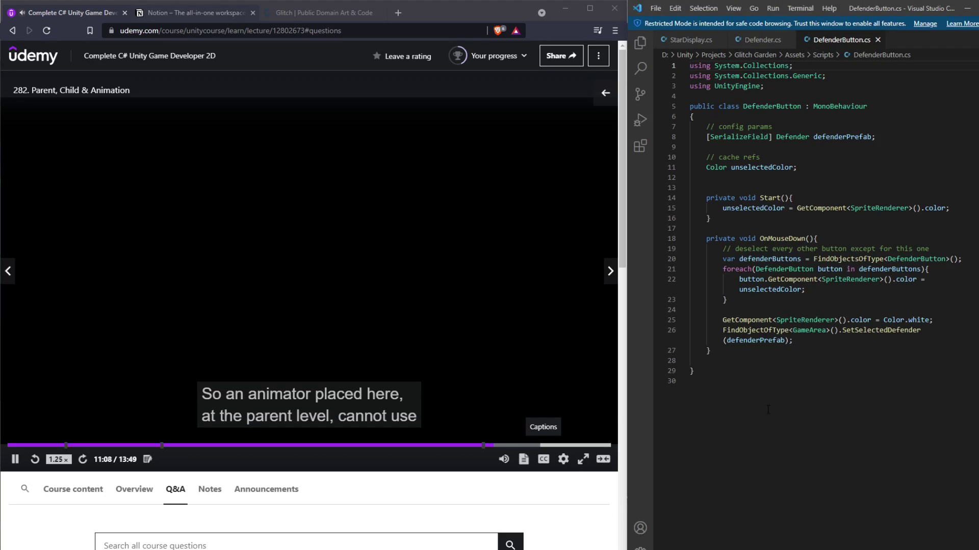
pyautogui.click(795, 355)
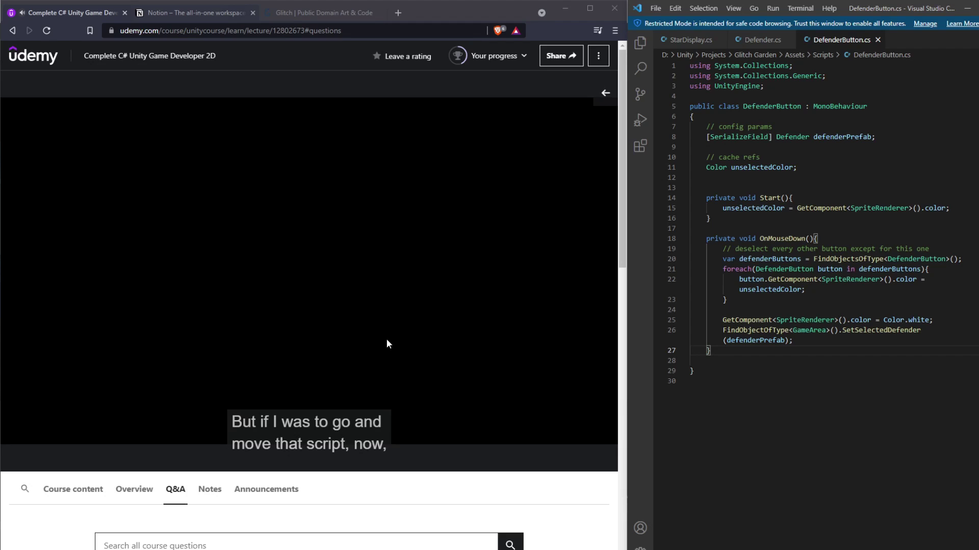
pyautogui.click(387, 338)
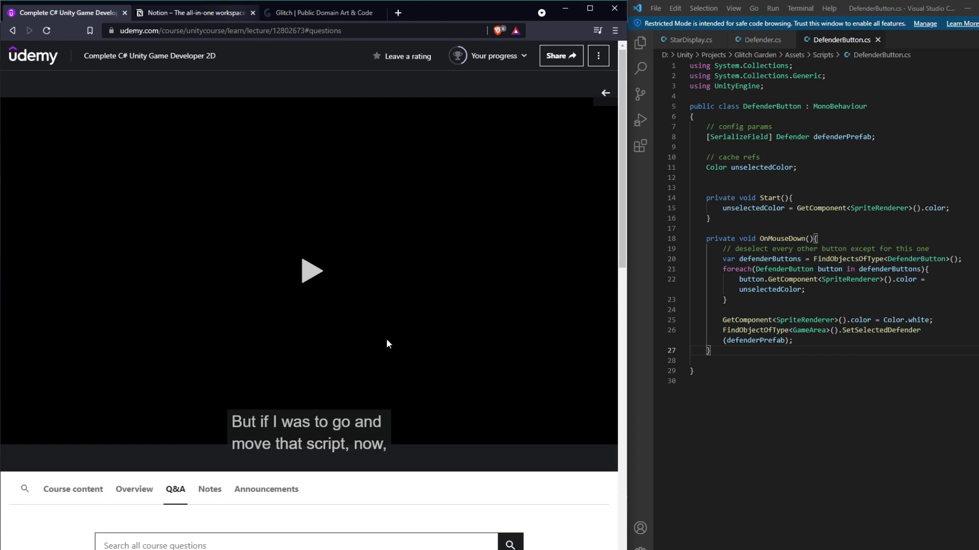
# Filter the Q&A to Current lecture, listing its 22 questions, then return to the video.
pyautogui.scroll(-4, 387, 338)
pyautogui.click(130, 362)
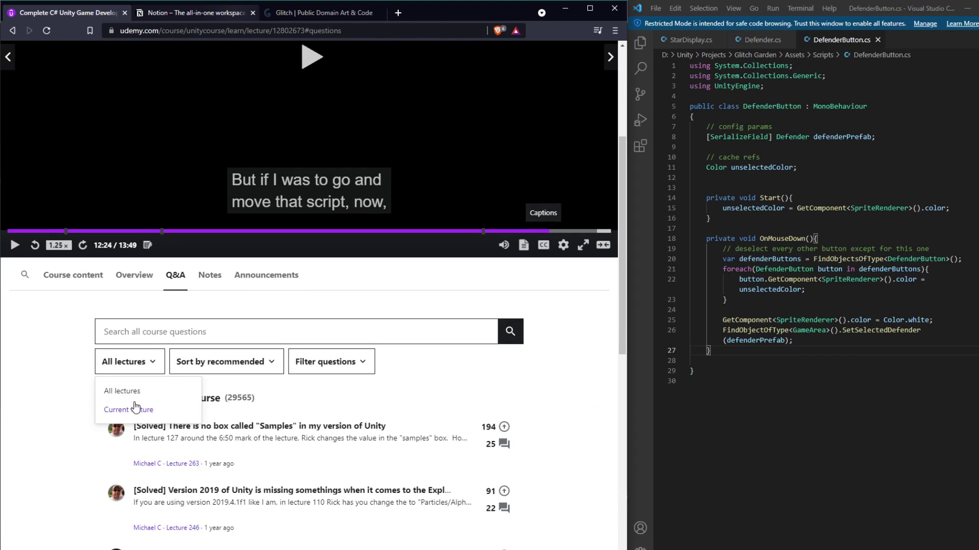
pyautogui.click(135, 407)
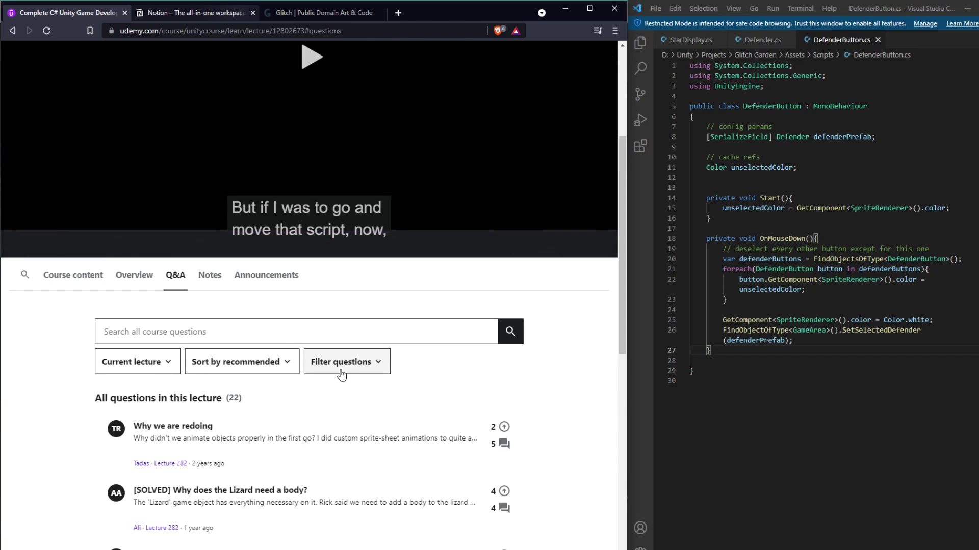
pyautogui.scroll(-1, 173, 451)
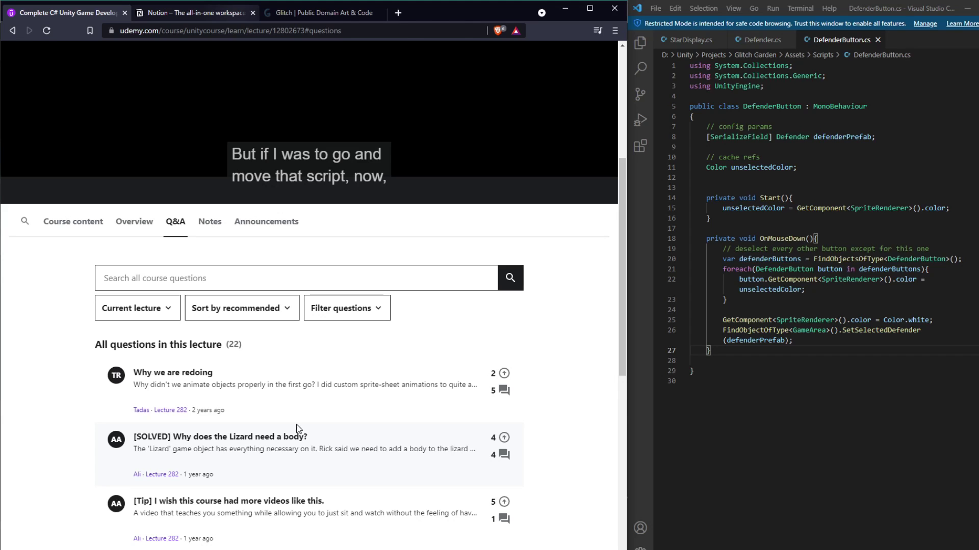
pyautogui.scroll(5, 298, 429)
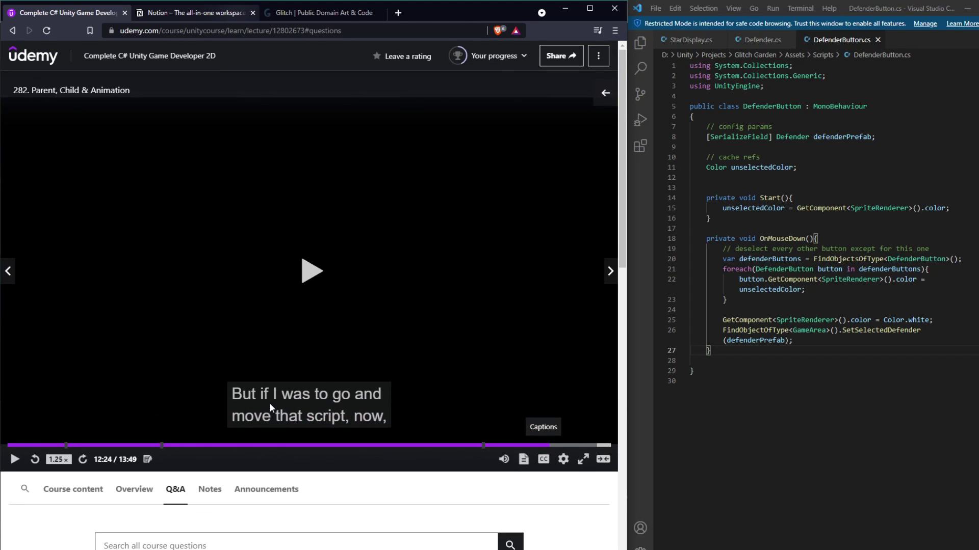
pyautogui.scroll(-5, 269, 403)
# Play the lecture to 13:47, ending on the challenge to recreate the Lizard and Cactus, then pause.
pyautogui.scroll(5, 204, 332)
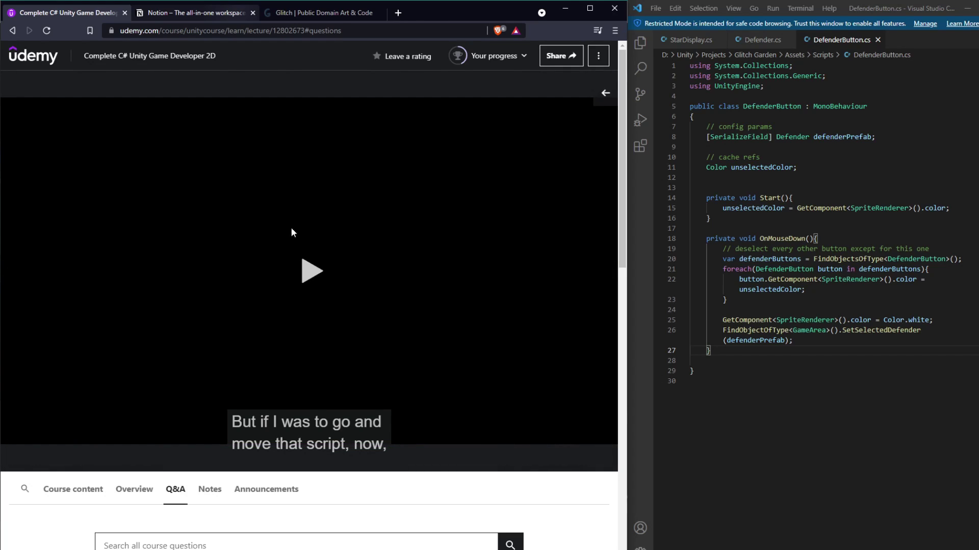
pyautogui.click(302, 277)
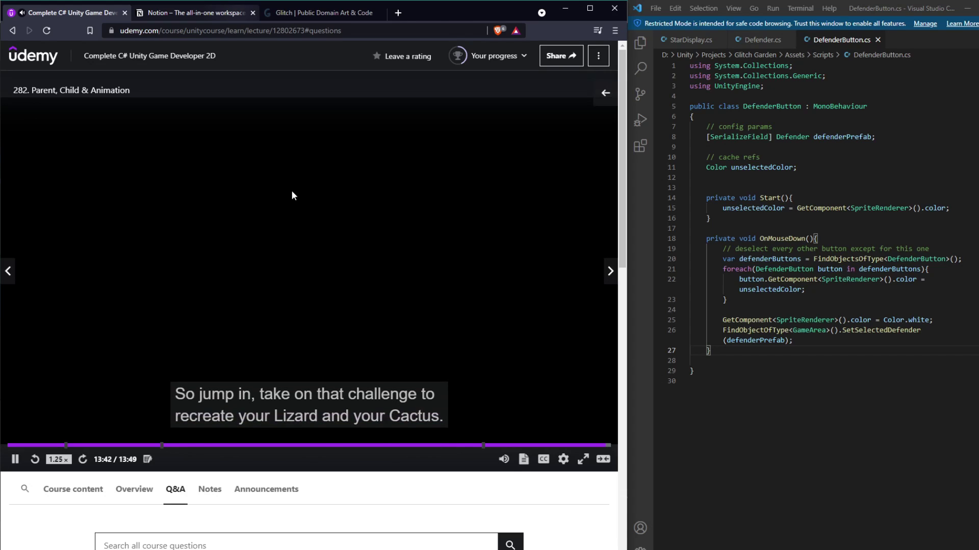
pyautogui.click(408, 269)
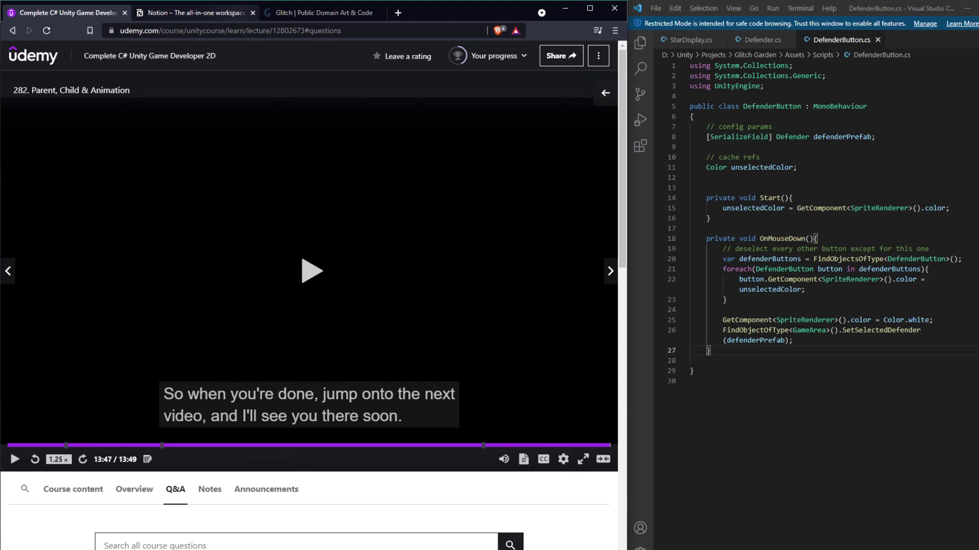
# Exit the Pikachu prefab editing view back to the Glitch Garden Level 1 scene hierarchy.
pyautogui.hotkey('alt', 'Tab')
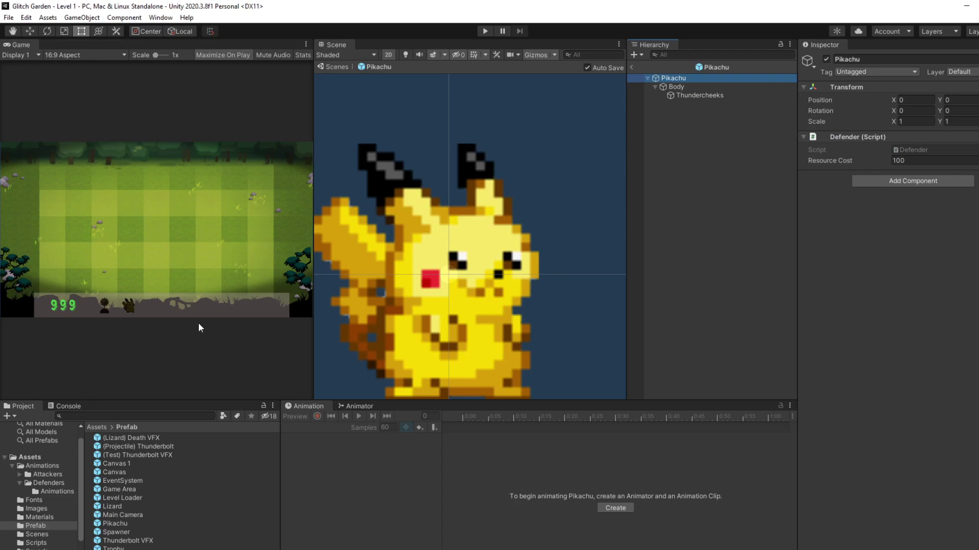
pyautogui.moveTo(392, 256); pyautogui.dragTo(423, 223, button='middle')
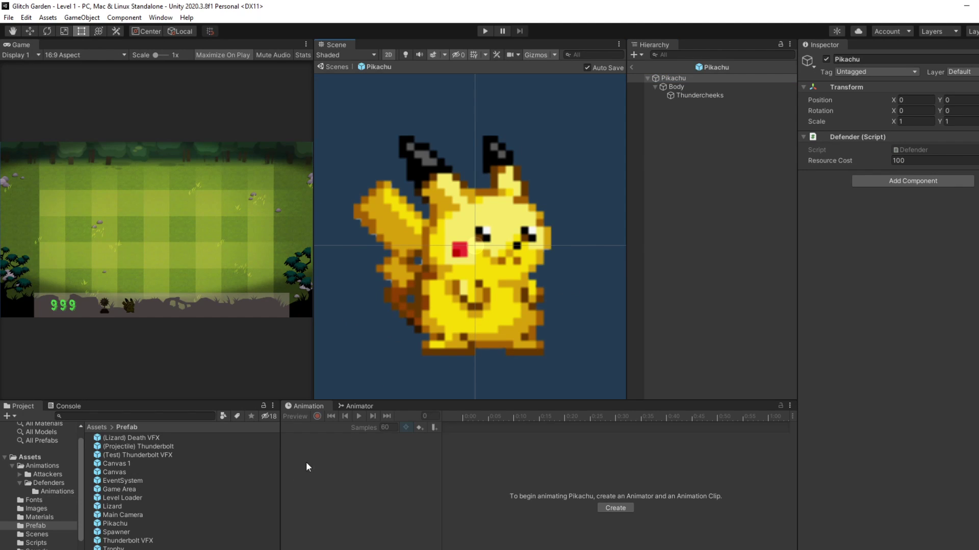
pyautogui.click(633, 66)
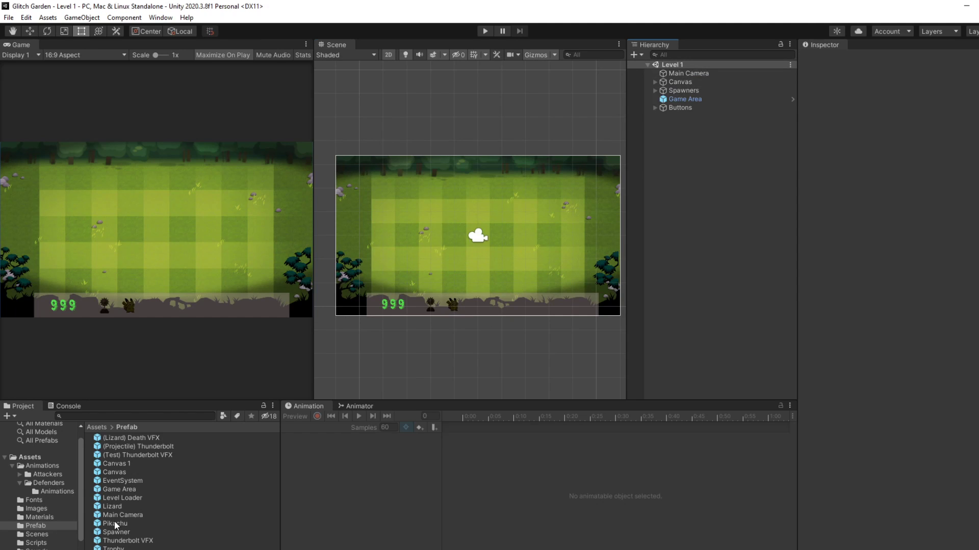
# Drag the Pikachu and Lizard prefabs into the Level 1 scene.
pyautogui.moveTo(116, 525); pyautogui.dragTo(408, 265)
pyautogui.moveTo(116, 507); pyautogui.dragTo(455, 255)
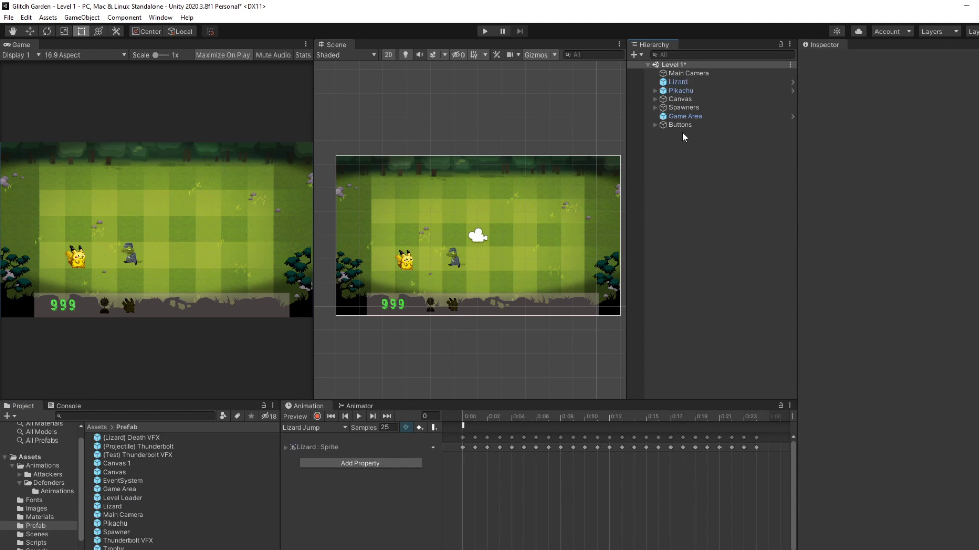
pyautogui.click(689, 99)
pyautogui.click(692, 91)
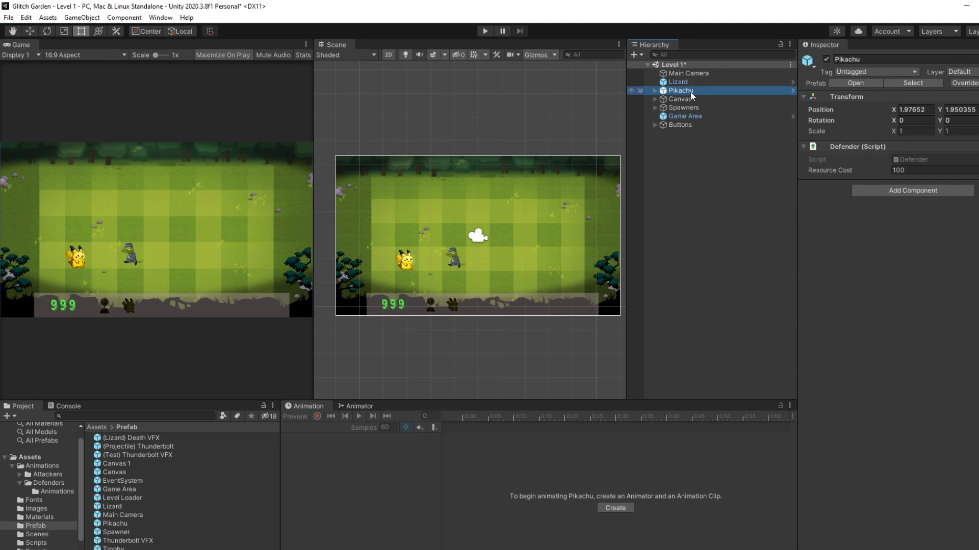
pyautogui.click(655, 91)
# Unpack both the Pikachu and Lizard prefab instances.
pyautogui.rightClick(676, 90)
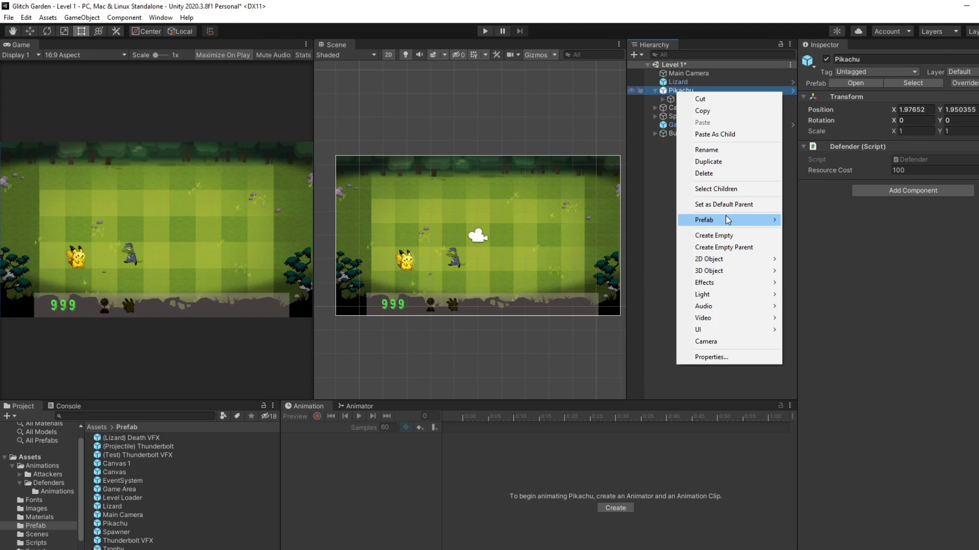
pyautogui.moveTo(727, 220)
pyautogui.click(805, 266)
pyautogui.rightClick(664, 86)
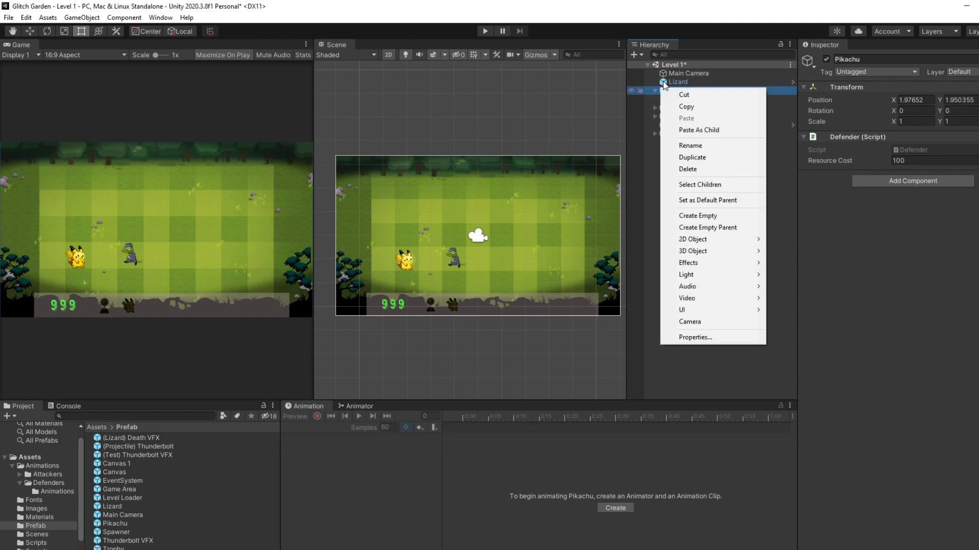
pyautogui.rightClick(665, 82)
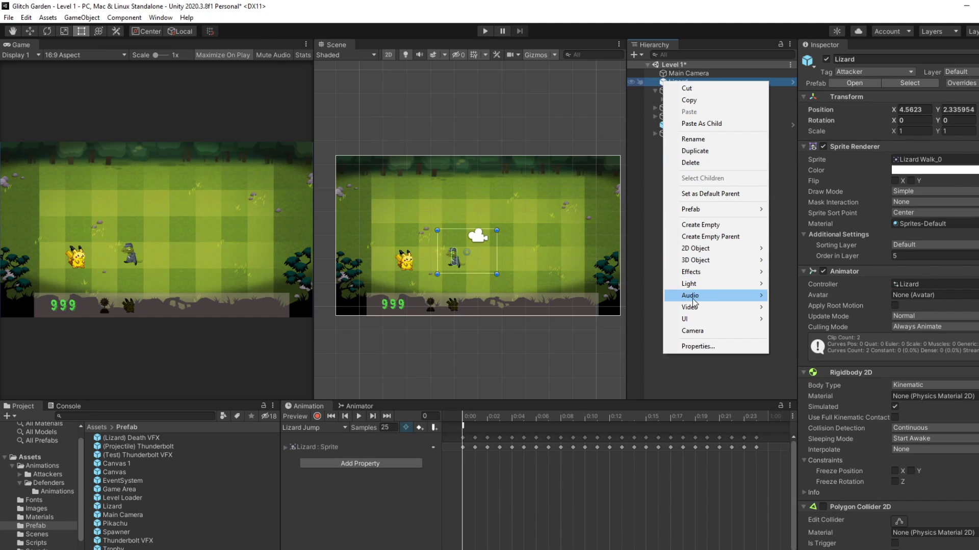
pyautogui.moveTo(702, 320)
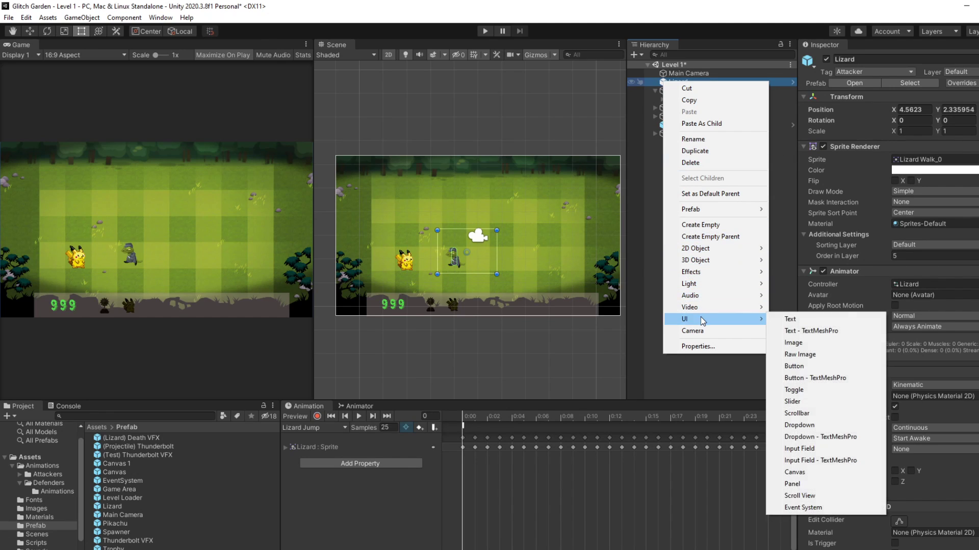
pyautogui.moveTo(726, 210)
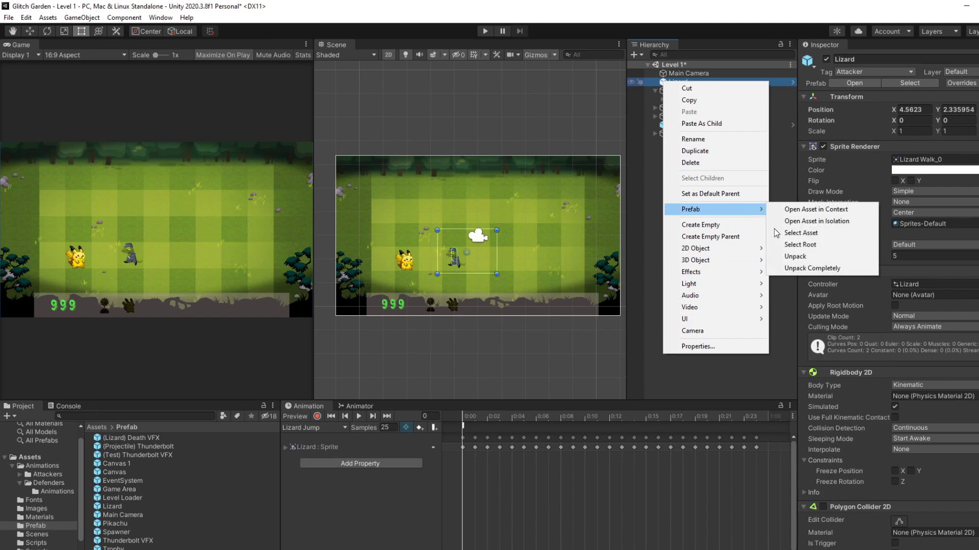
pyautogui.click(798, 261)
# Create an empty child under Lizard and name it 'Body'.
pyautogui.click(432, 241)
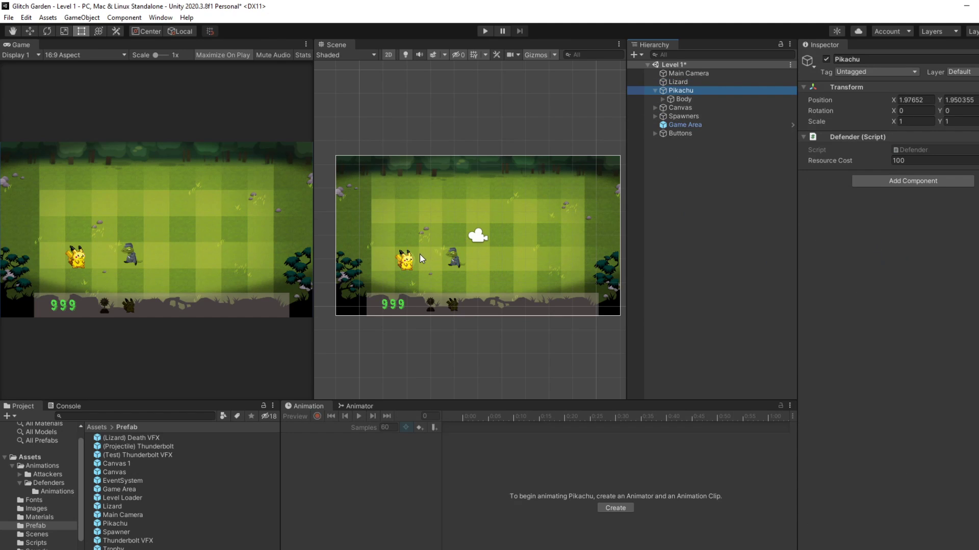
pyautogui.scroll(5, 420, 254)
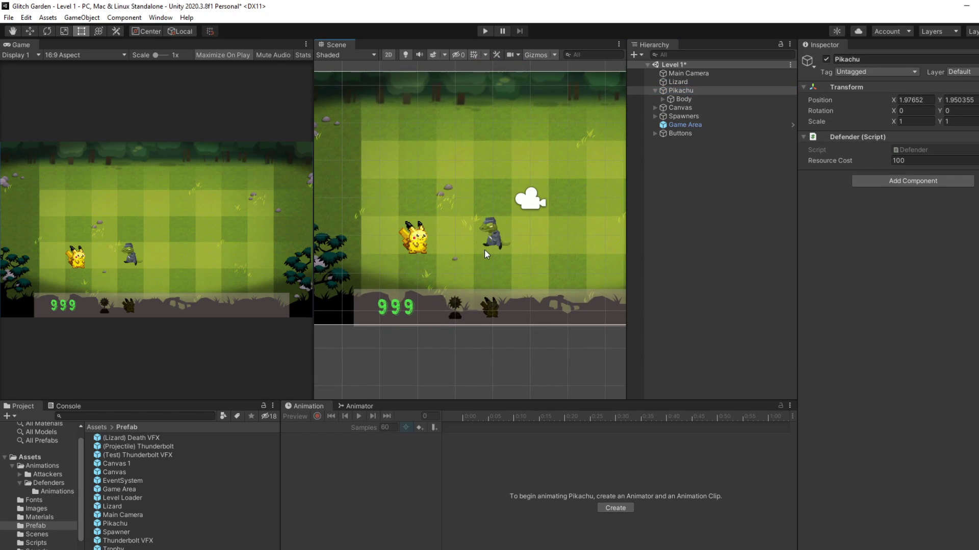
pyautogui.click(688, 81)
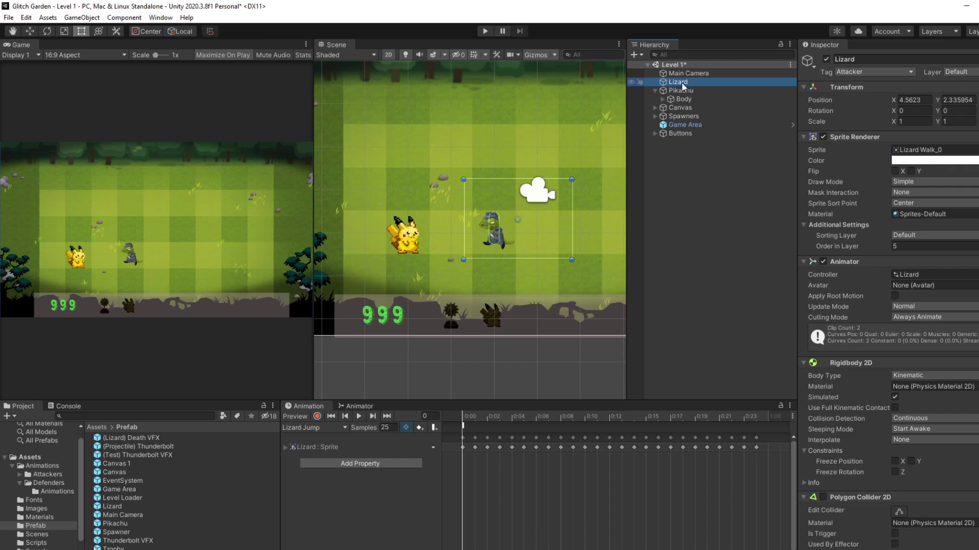
pyautogui.rightClick(675, 81)
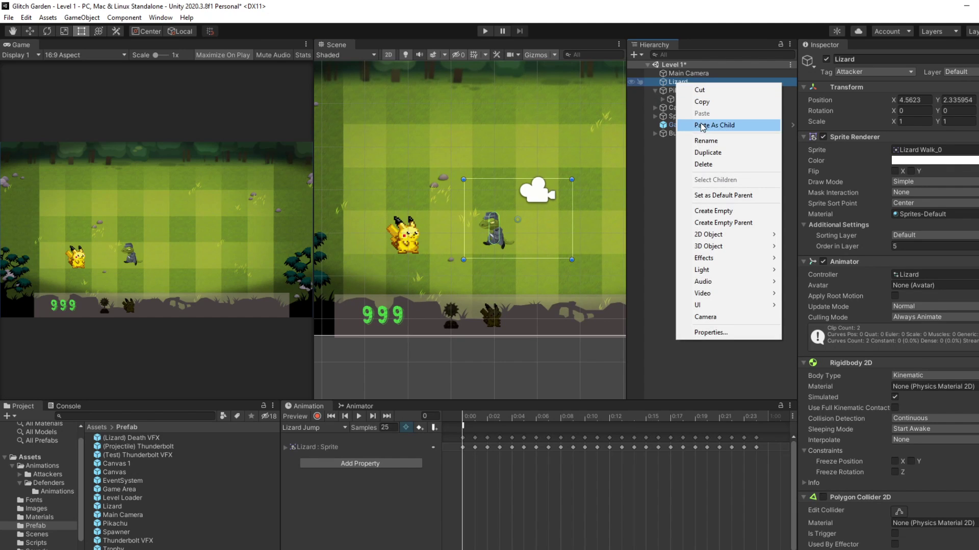
pyautogui.click(732, 211)
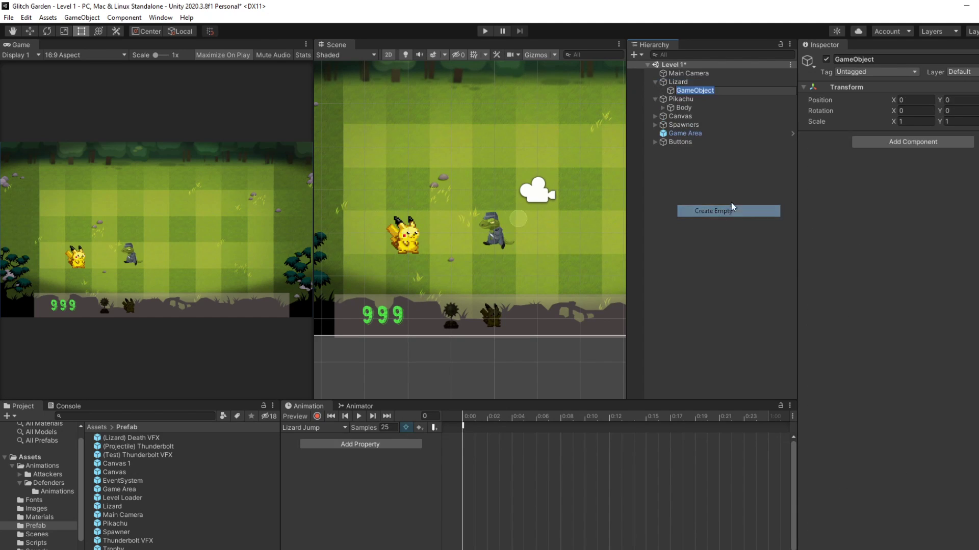
pyautogui.click(879, 59)
pyautogui.write('Body')
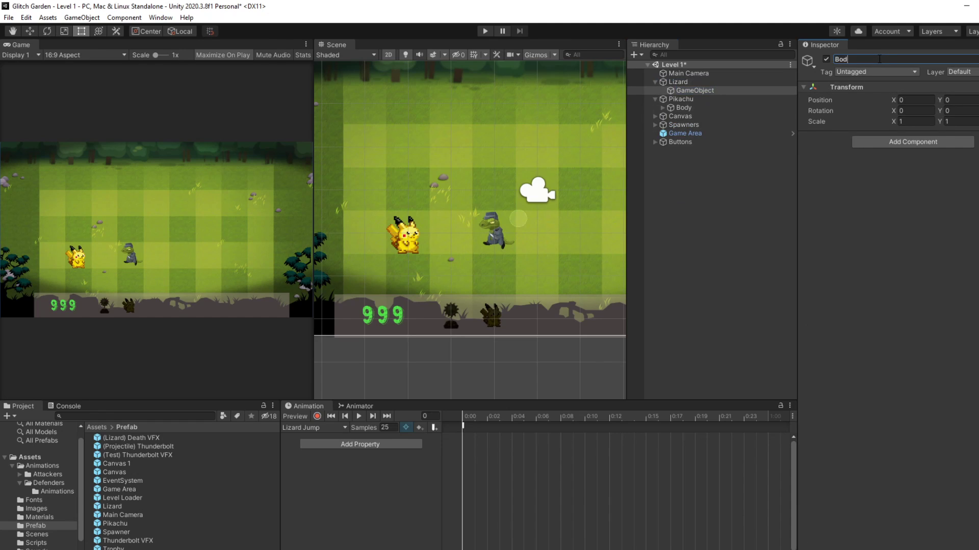
pyautogui.press('Return')
# Add a Sprite Renderer to Body and remove the Sprite Renderer from the Lizard parent.
pyautogui.click(854, 142)
pyautogui.write('Spr')
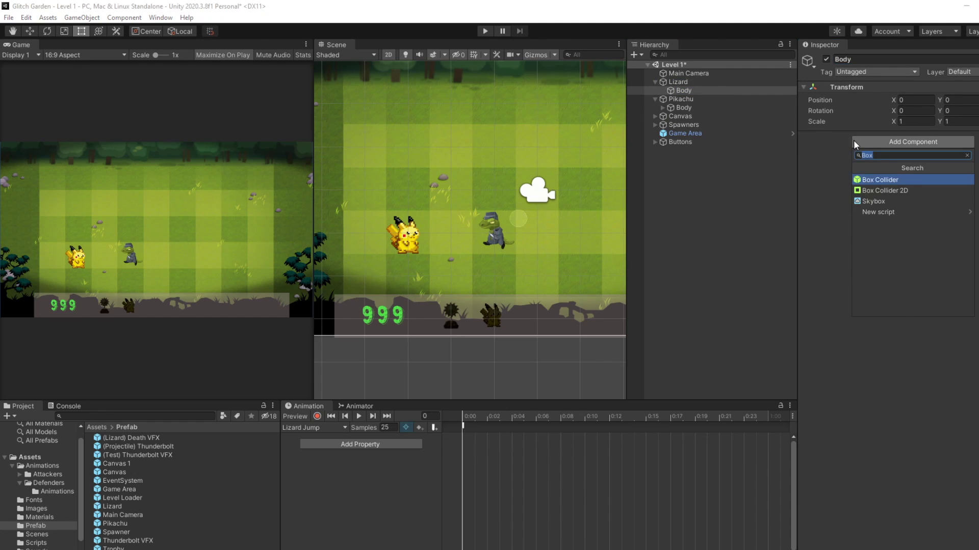
pyautogui.write('ite Re')
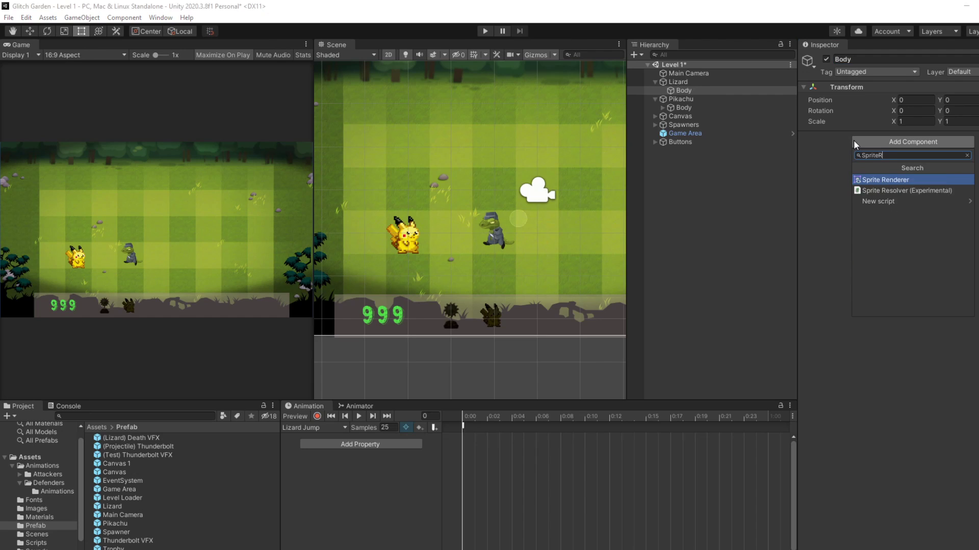
pyautogui.press('Return')
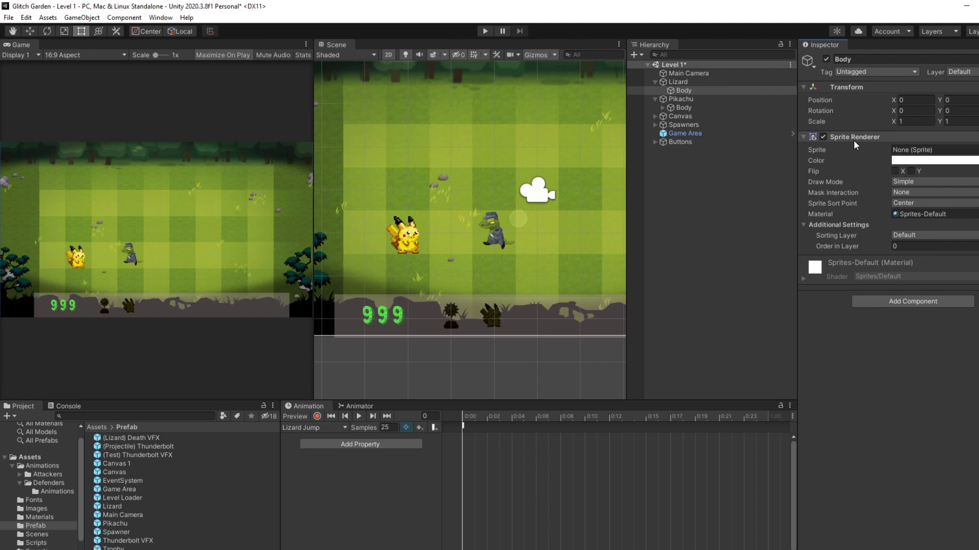
pyautogui.click(700, 83)
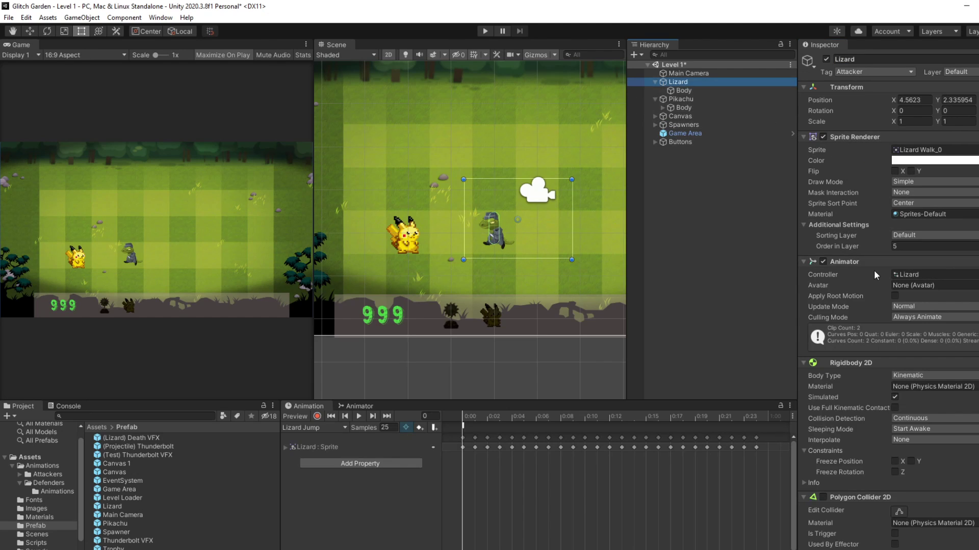
pyautogui.rightClick(907, 137)
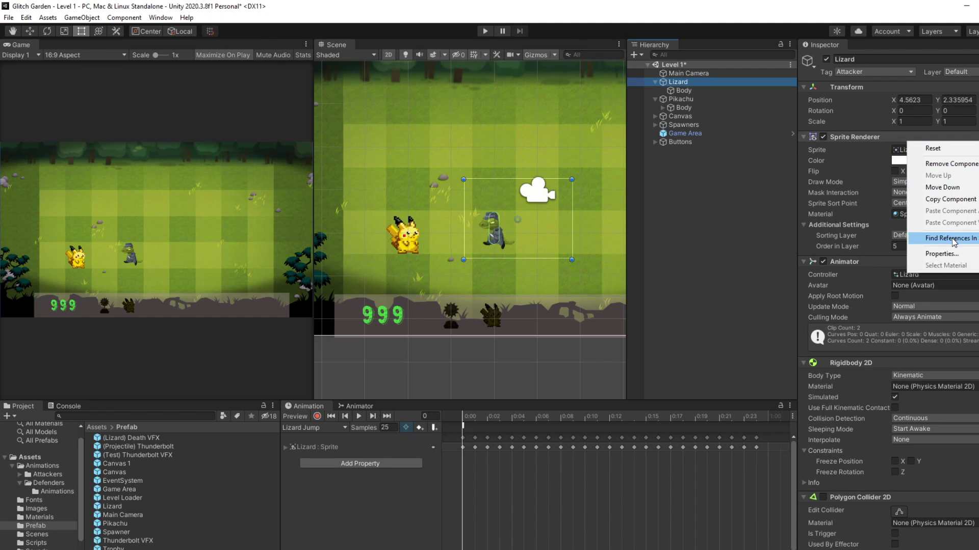
pyautogui.click(950, 164)
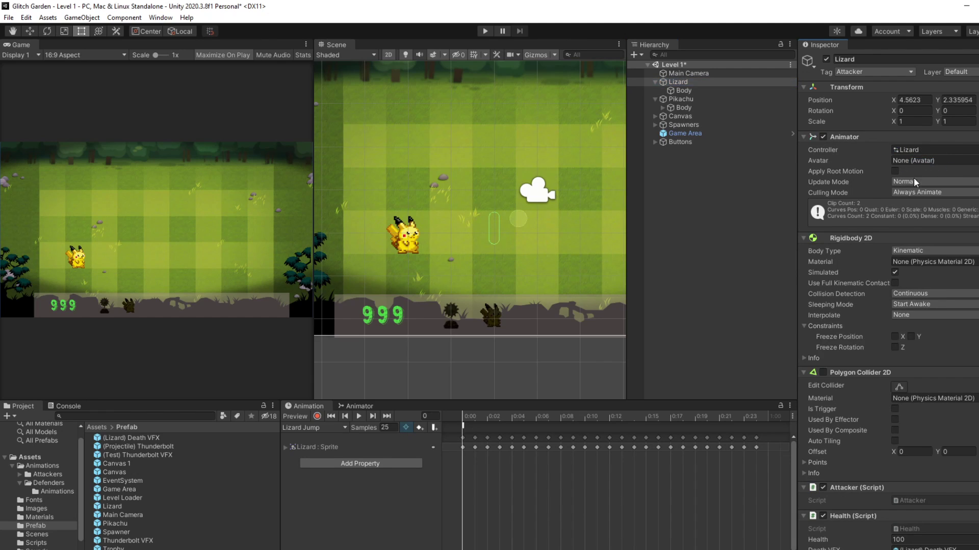
pyautogui.click(742, 90)
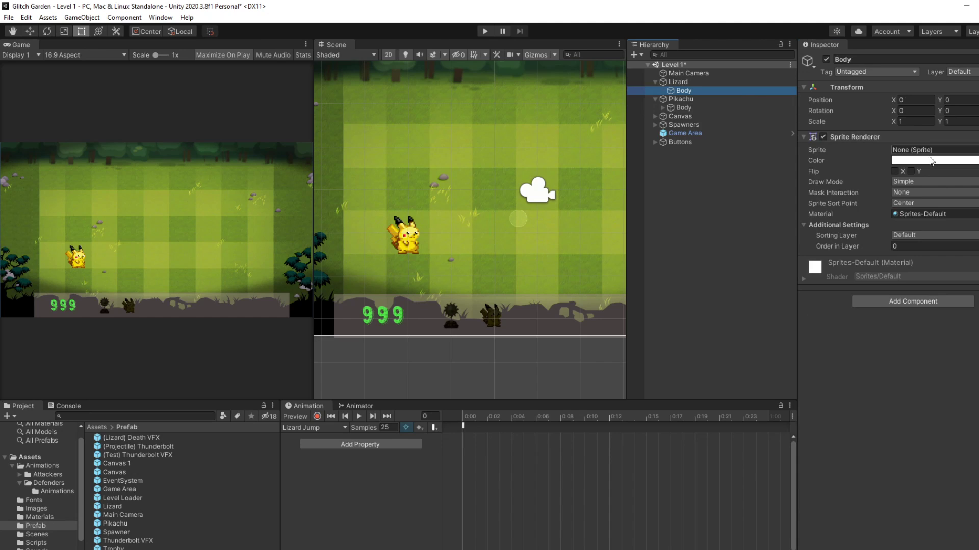
# Assign the Lizard Walk_0 sprite to Body and set its Order in Layer to 6.
pyautogui.click(975, 150)
pyautogui.write('Li')
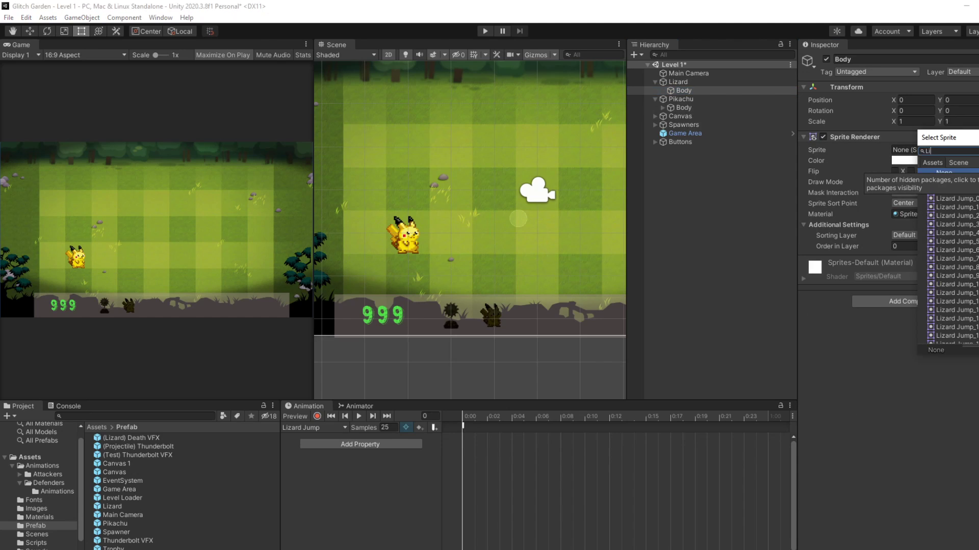
pyautogui.write('ar')
pyautogui.press('BackSpace')
pyautogui.press('BackSpace')
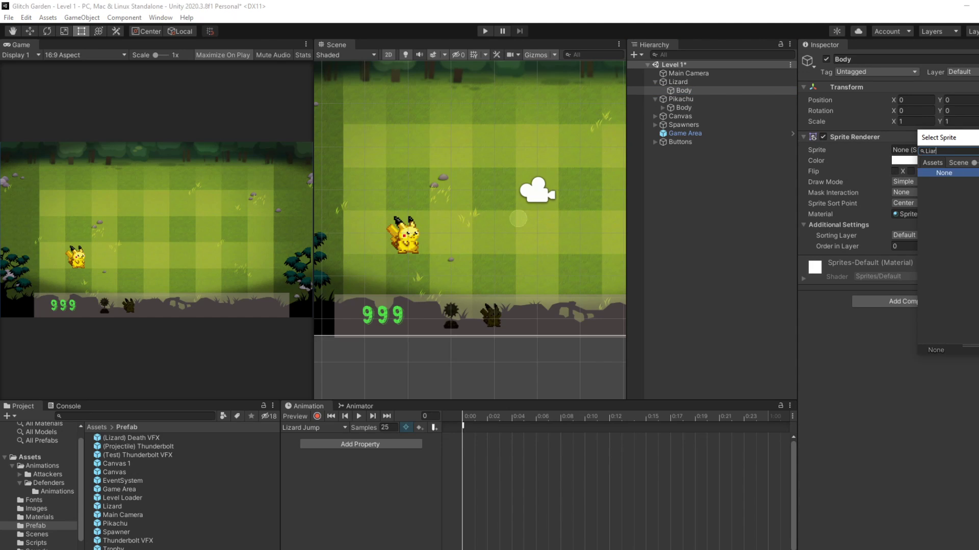
pyautogui.write('zar')
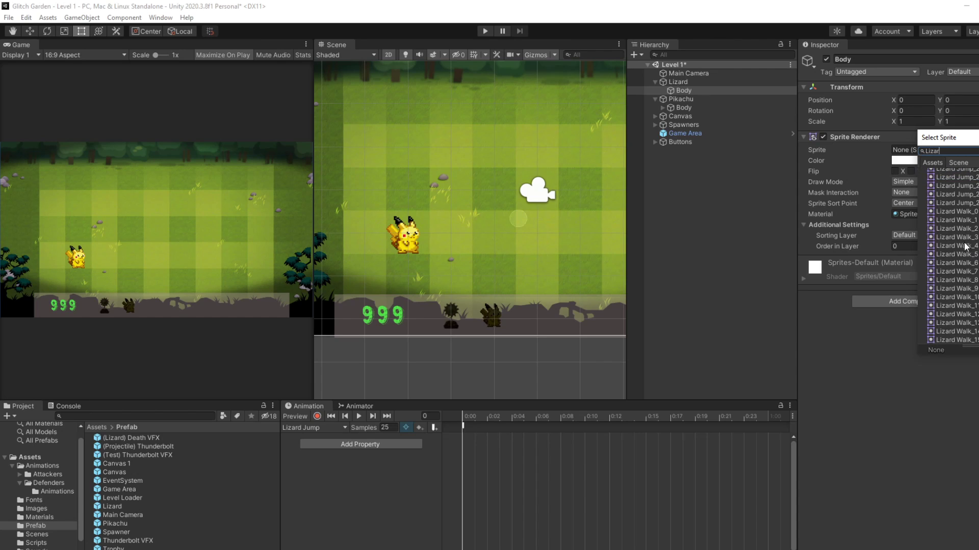
pyautogui.click(967, 211)
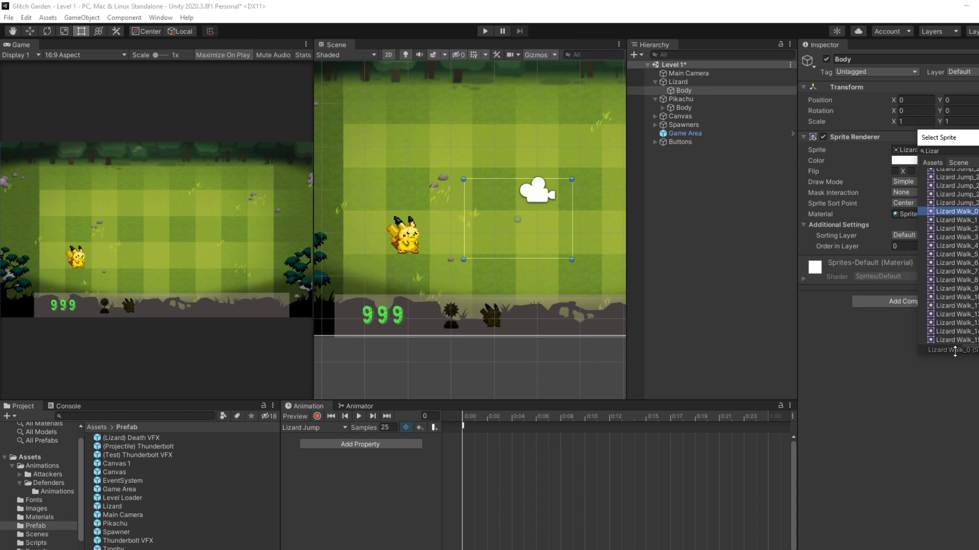
pyautogui.click(941, 416)
pyautogui.click(932, 246)
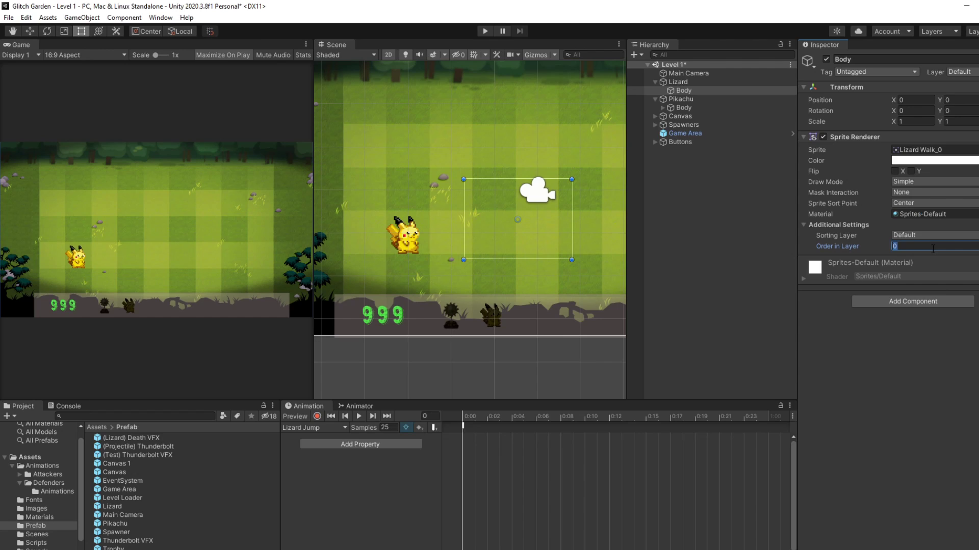
pyautogui.write('6')
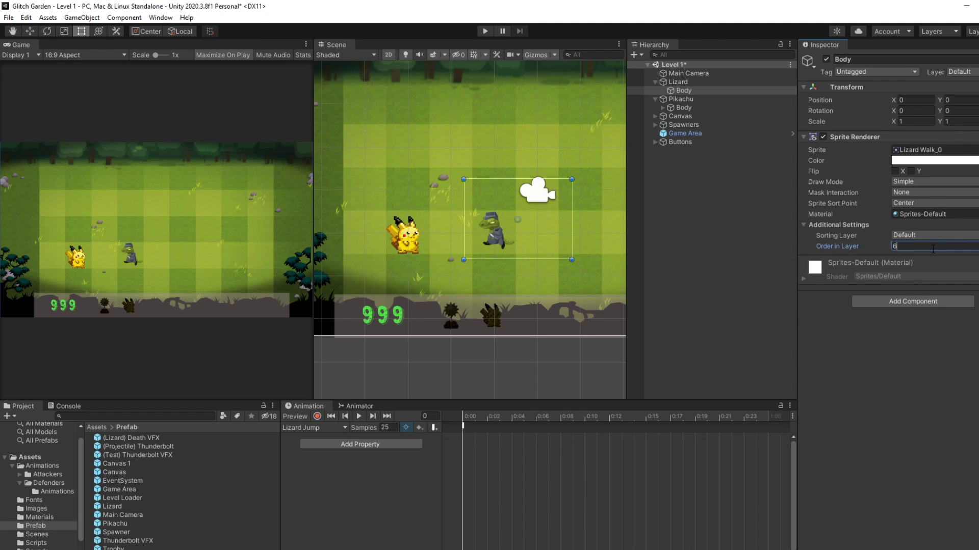
pyautogui.press('Return')
pyautogui.click(688, 73)
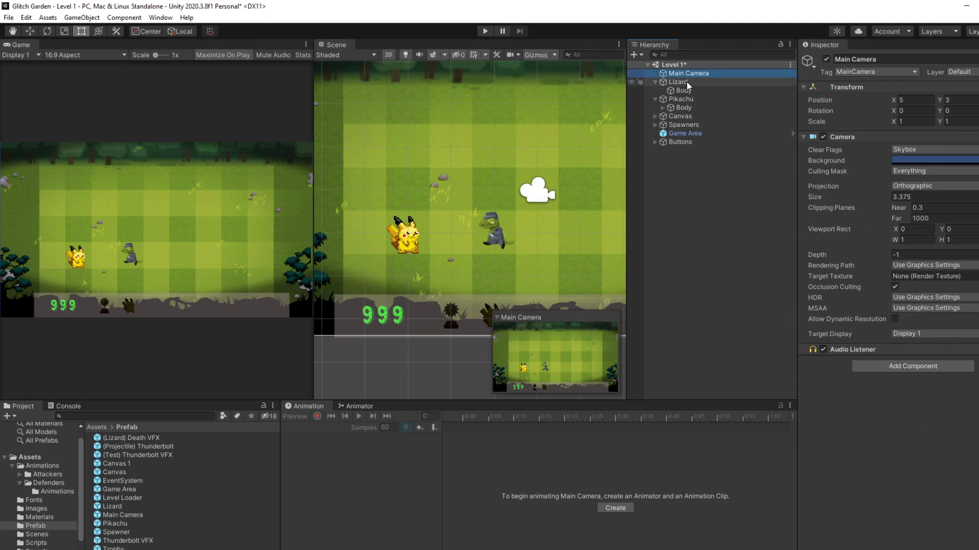
pyautogui.click(686, 82)
pyautogui.scroll(-4, 893, 182)
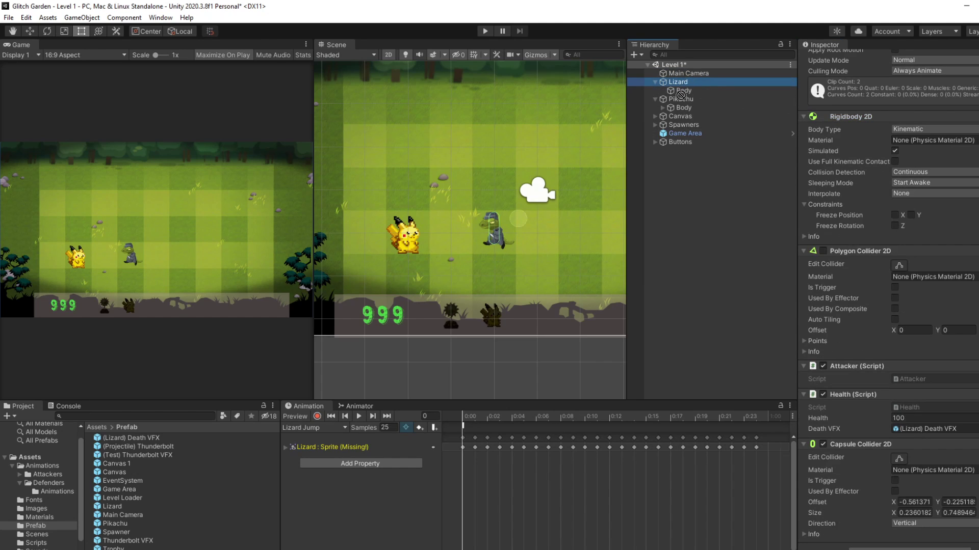
# Add a Rigidbody 2D to Lizard's Body and set its Body Type to Kinematic.
pyautogui.click(707, 90)
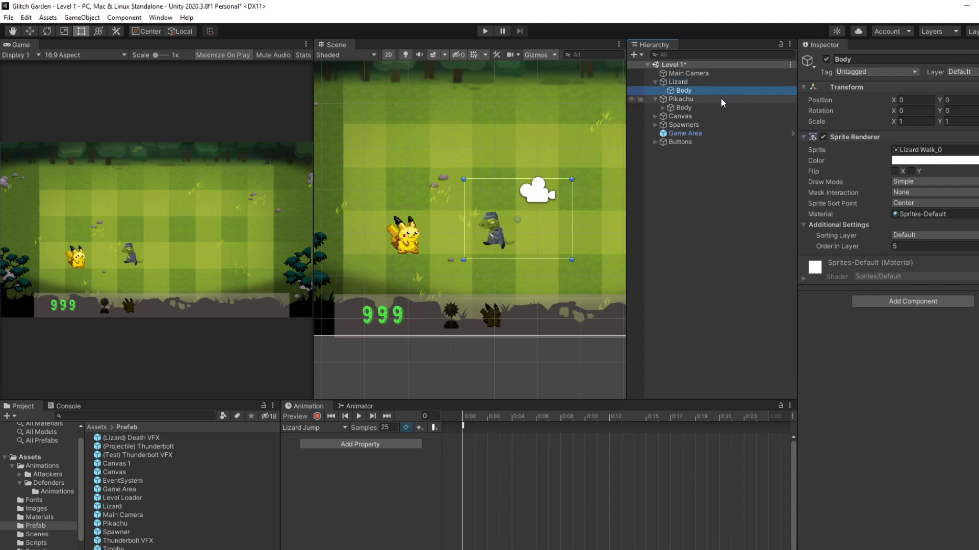
pyautogui.click(932, 302)
pyautogui.write('Rigi')
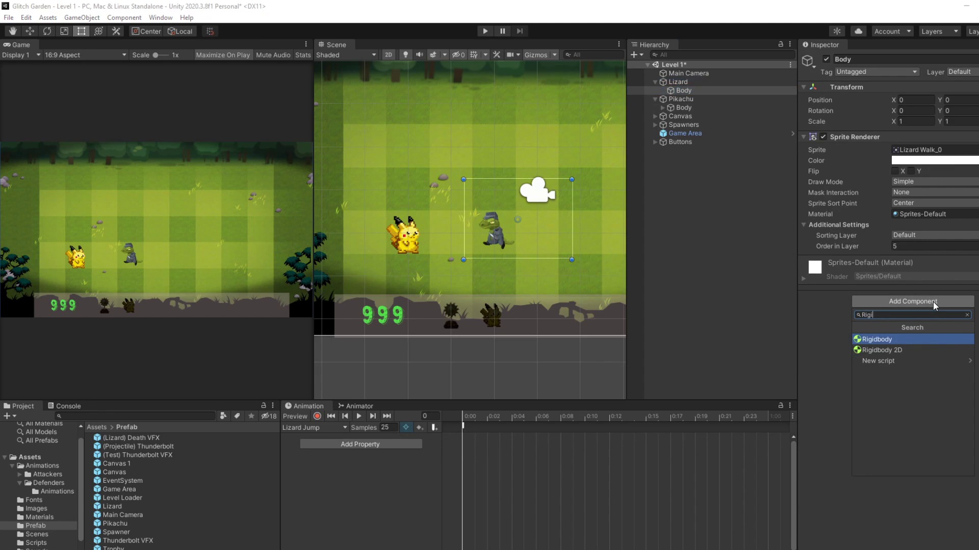
pyautogui.press('Down')
pyautogui.press('Return')
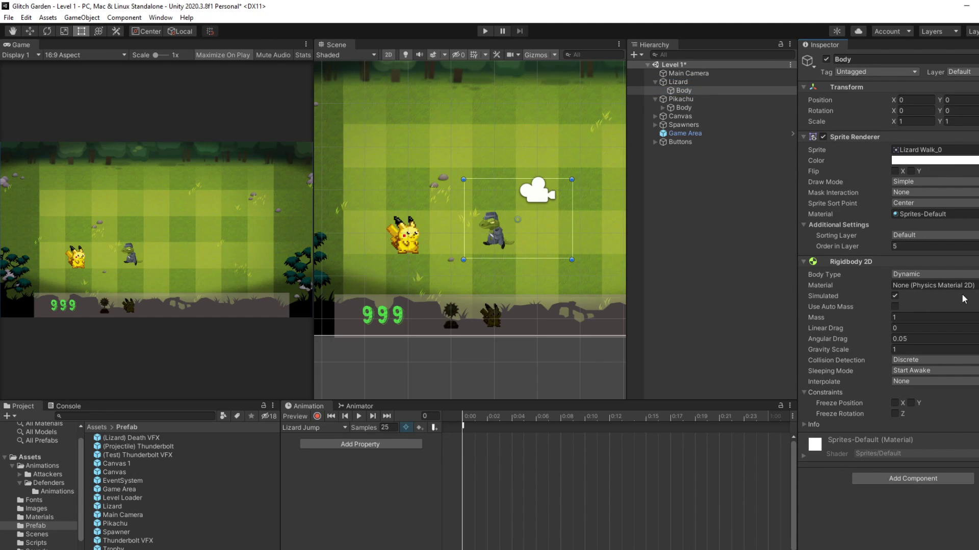
pyautogui.click(938, 274)
pyautogui.click(941, 295)
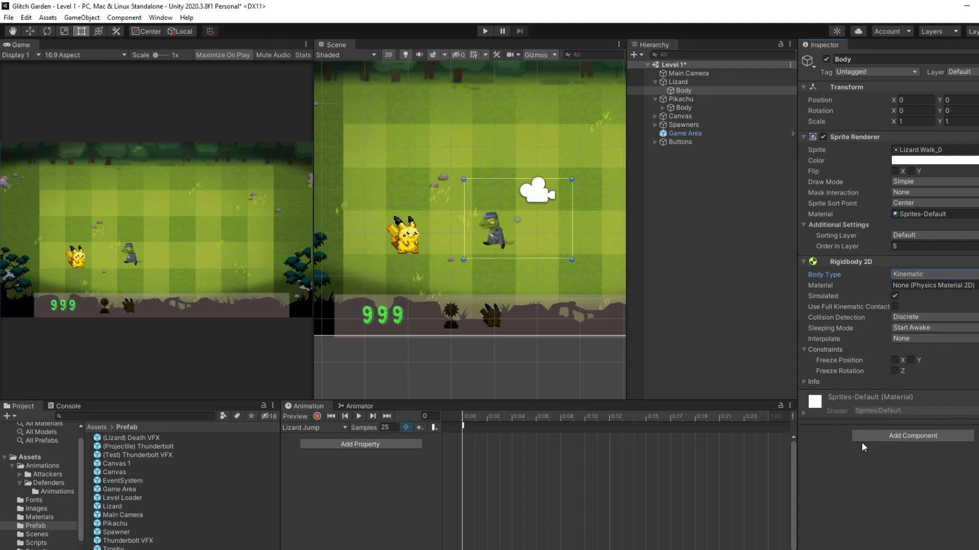
pyautogui.click(922, 436)
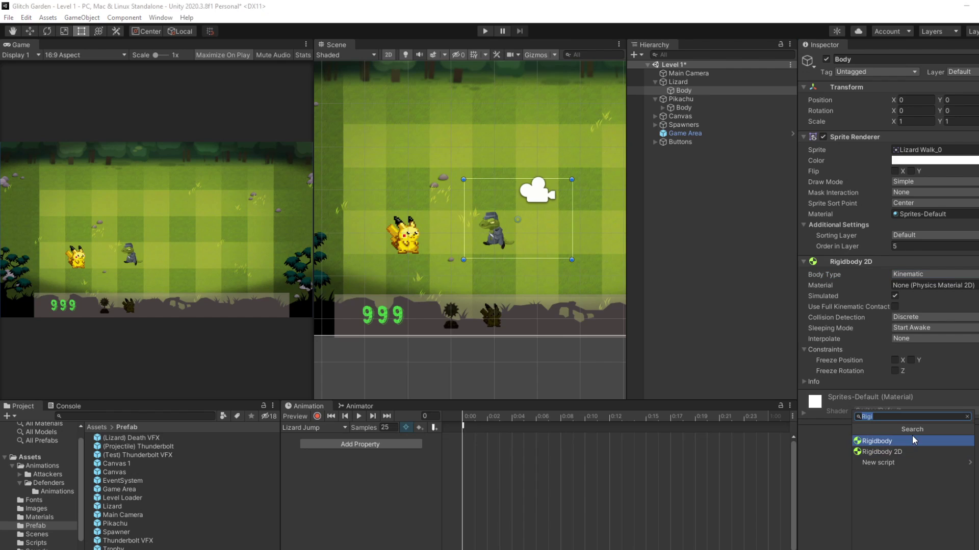
# Remove the Rigidbody 2D and Polygon Collider 2D components from the Lizard parent object.
pyautogui.click(720, 82)
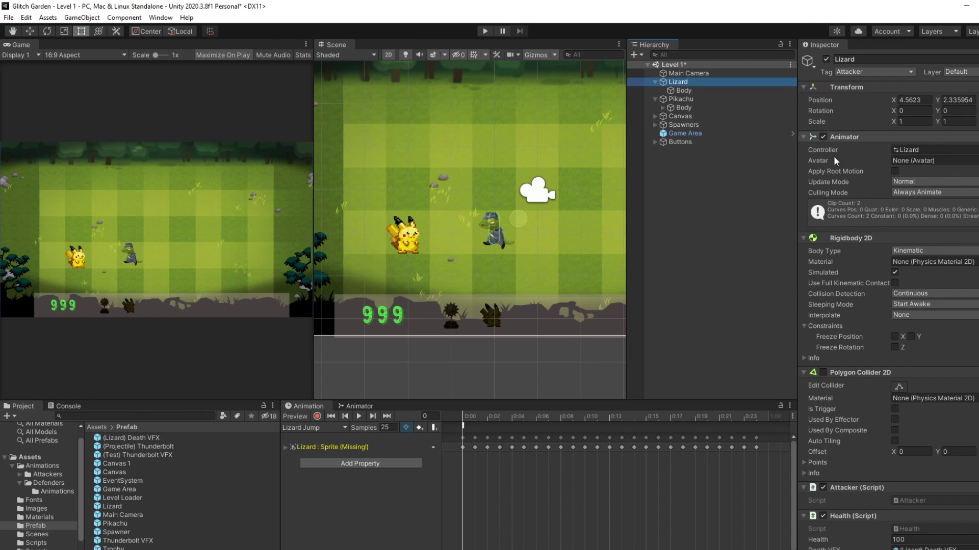
pyautogui.rightClick(905, 239)
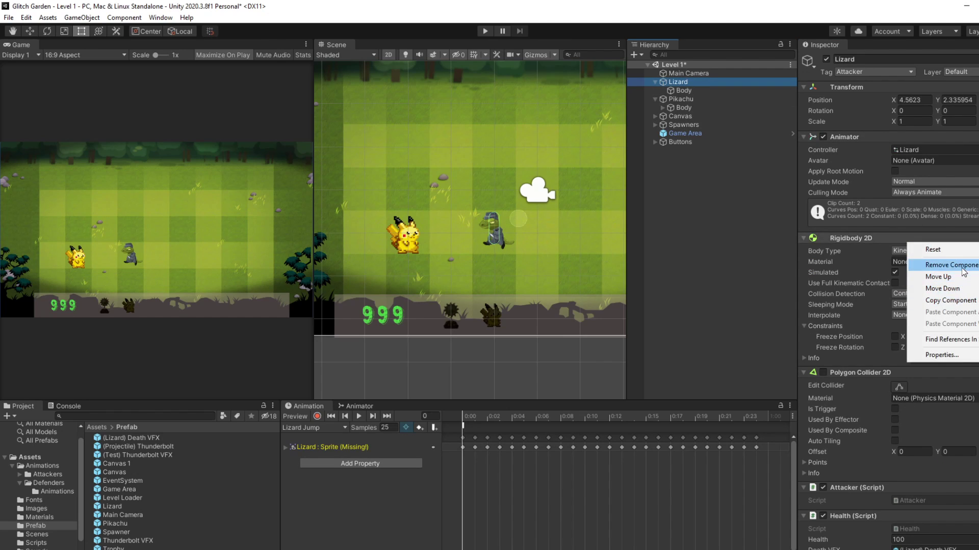
pyautogui.click(924, 267)
pyautogui.rightClick(905, 238)
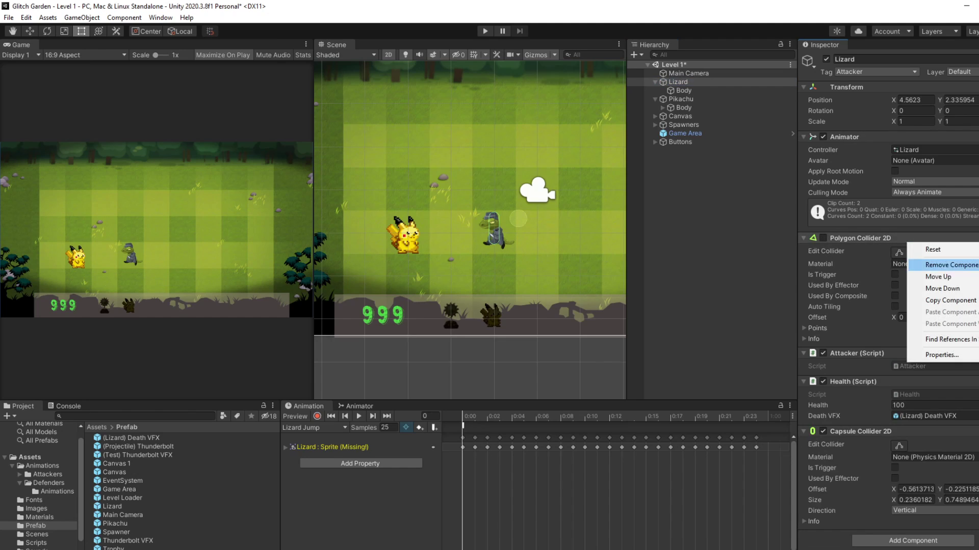
pyautogui.click(912, 263)
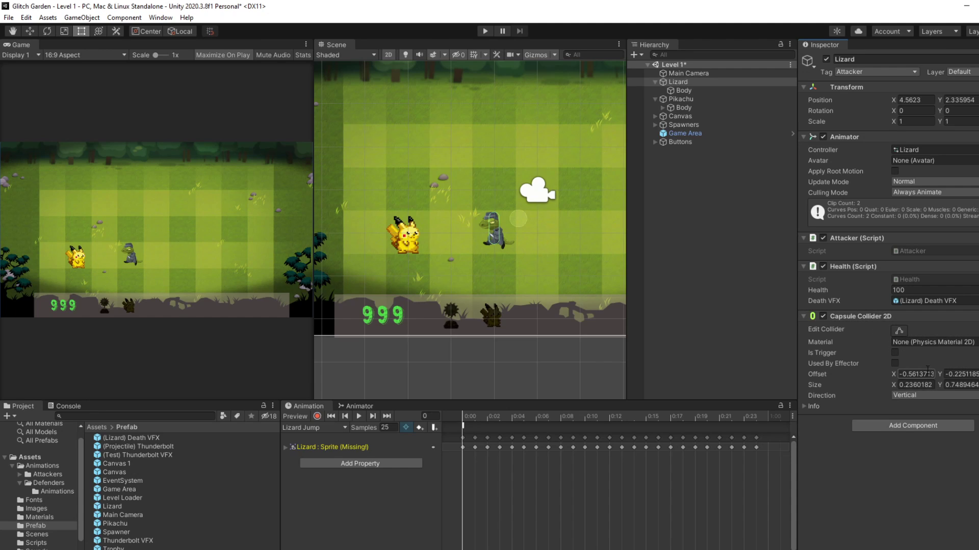
# Add a Capsule Collider 2D to the Lizard's Body, skipping the conflicting 3D Capsule Collider.
pyautogui.click(711, 90)
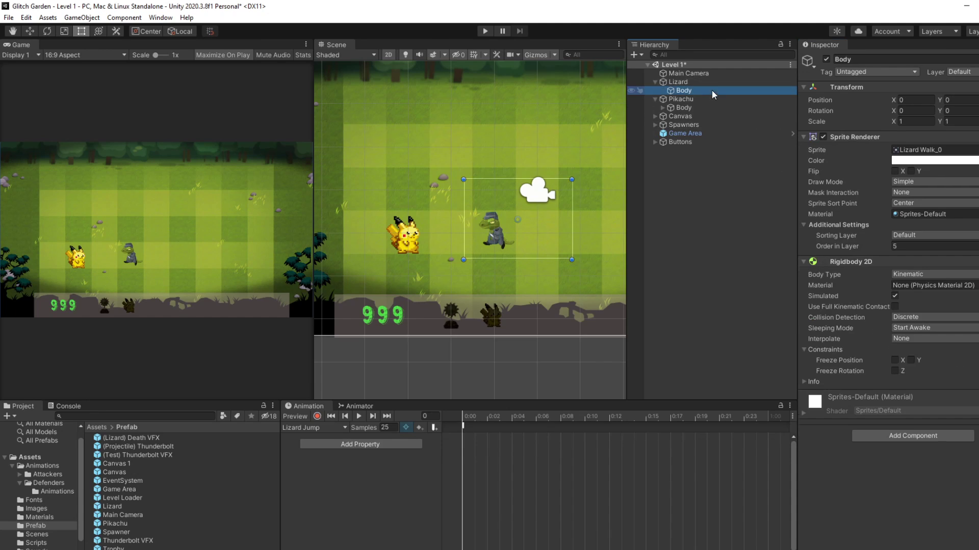
pyautogui.click(885, 436)
pyautogui.press('BackSpace')
pyautogui.press('BackSpace')
pyautogui.press('BackSpace')
pyautogui.press('BackSpace')
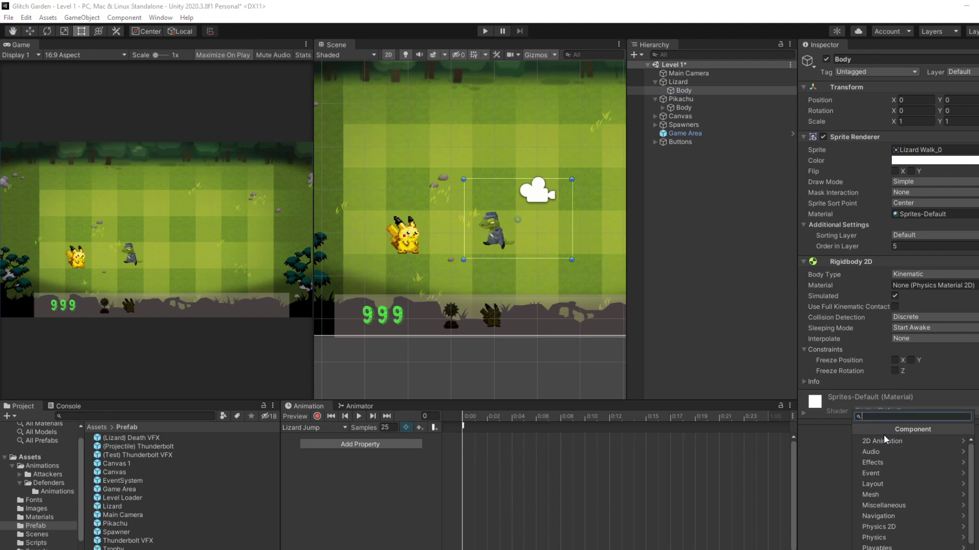
pyautogui.write('Caps')
pyautogui.click(885, 439)
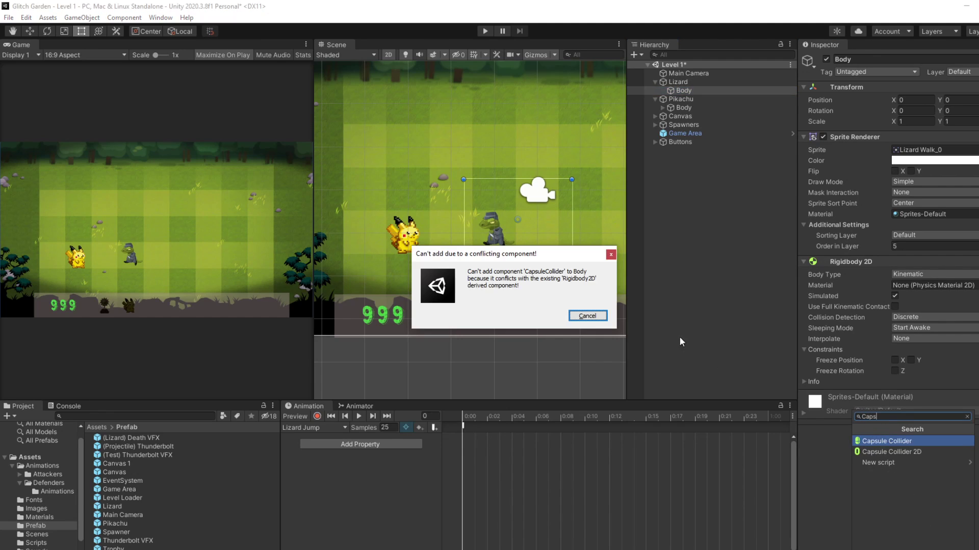
pyautogui.click(588, 317)
pyautogui.click(896, 433)
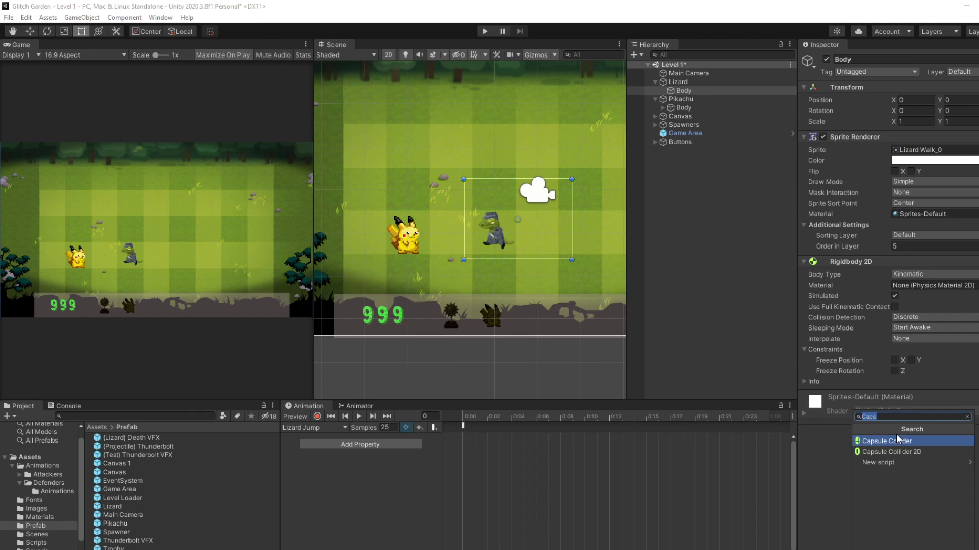
pyautogui.press('Down')
pyautogui.press('Return')
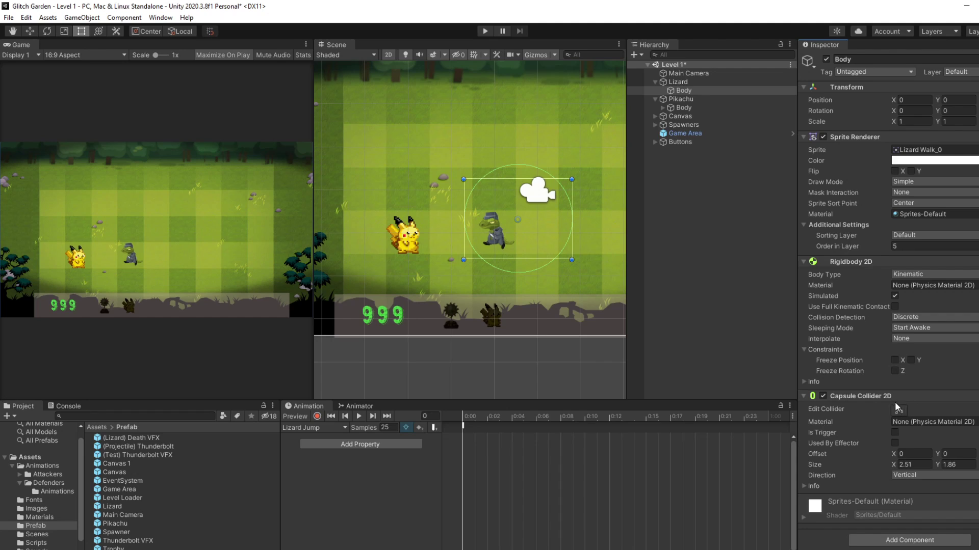
# Copy the Lizard collider's size, 0.2360182 by 0.7489464, onto the Body's collider.
pyautogui.click(705, 81)
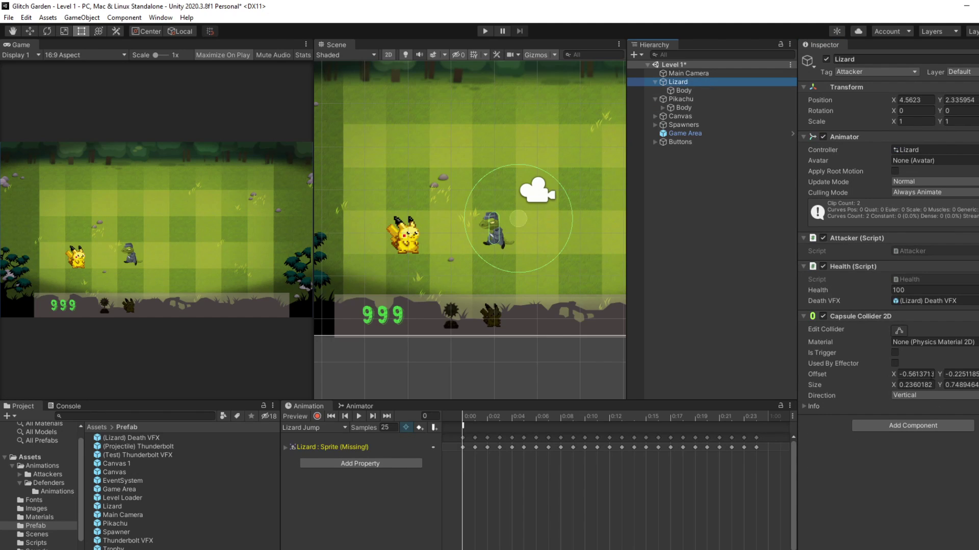
pyautogui.click(693, 91)
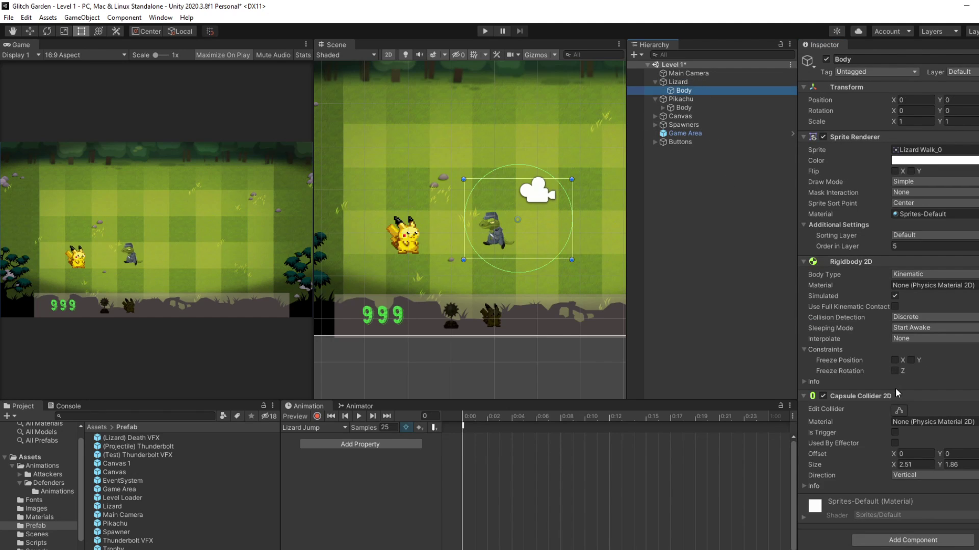
pyautogui.moveTo(894, 465); pyautogui.dragTo(885, 463)
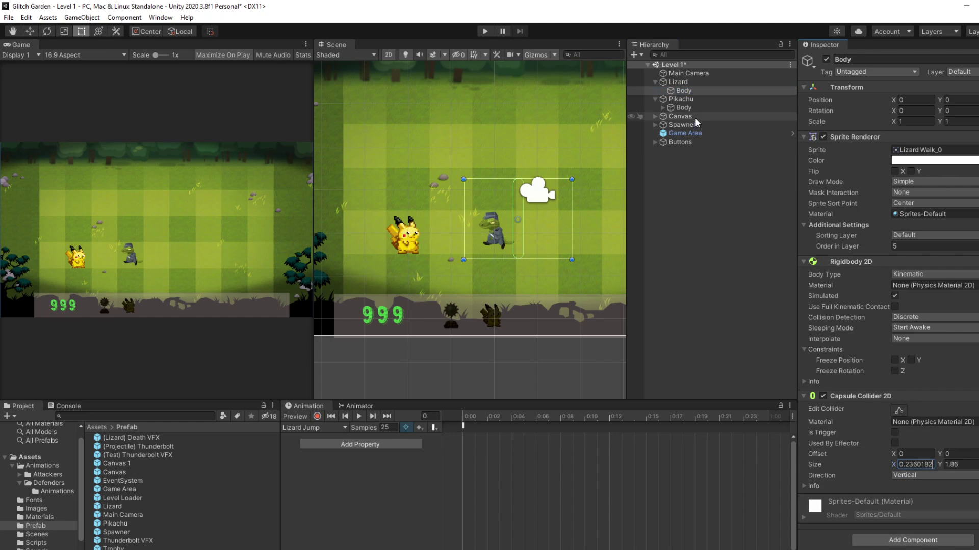
pyautogui.click(683, 85)
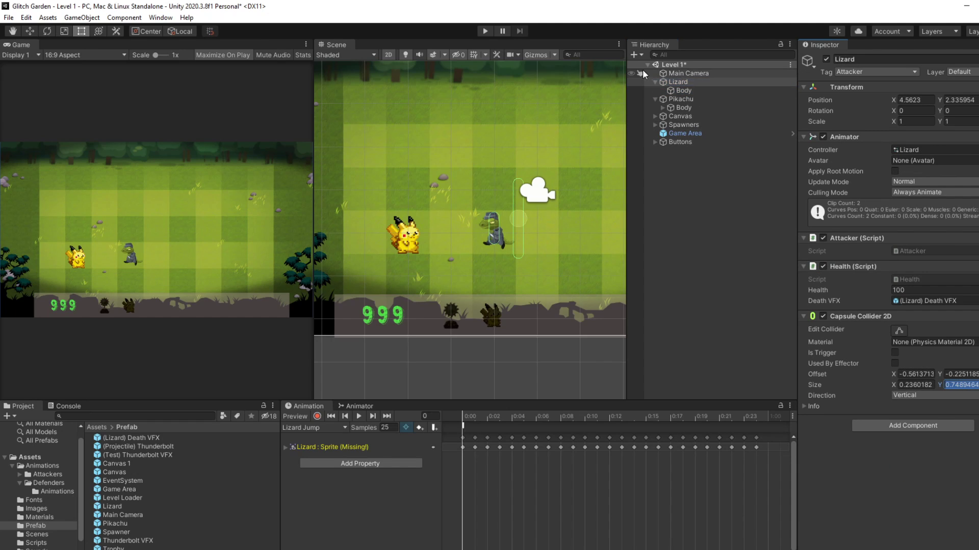
pyautogui.click(683, 90)
pyautogui.click(961, 465)
pyautogui.write('0.7489464')
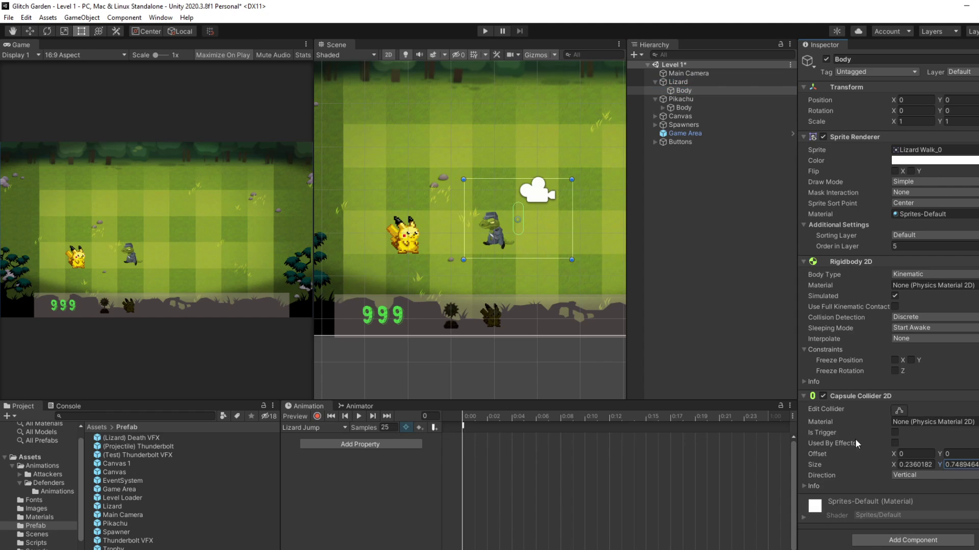
# Copy the Lizard collider's X offset of -0.5613713 onto the Body's collider.
pyautogui.click(713, 83)
pyautogui.click(916, 373)
pyautogui.hotkey('ctrl', 'c')
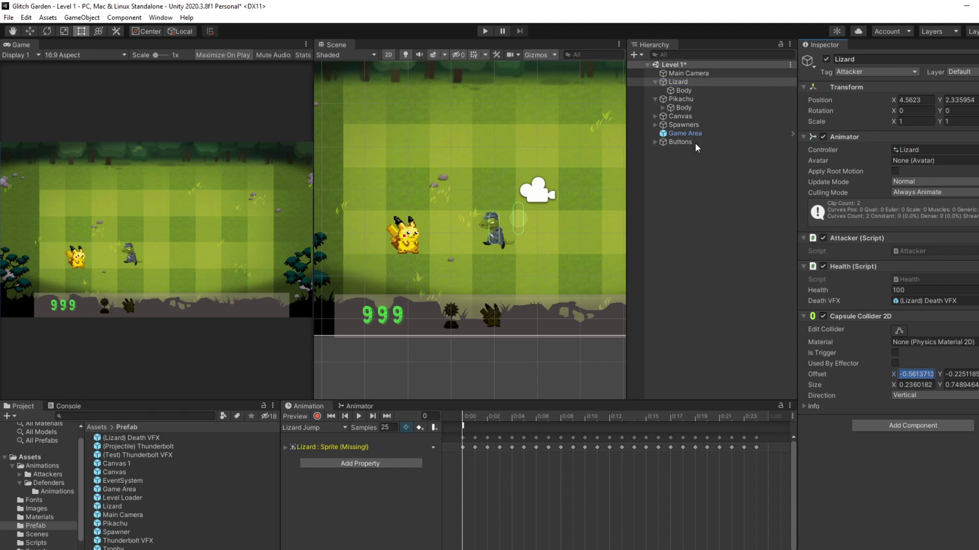
pyautogui.click(711, 96)
pyautogui.click(708, 85)
pyautogui.click(683, 90)
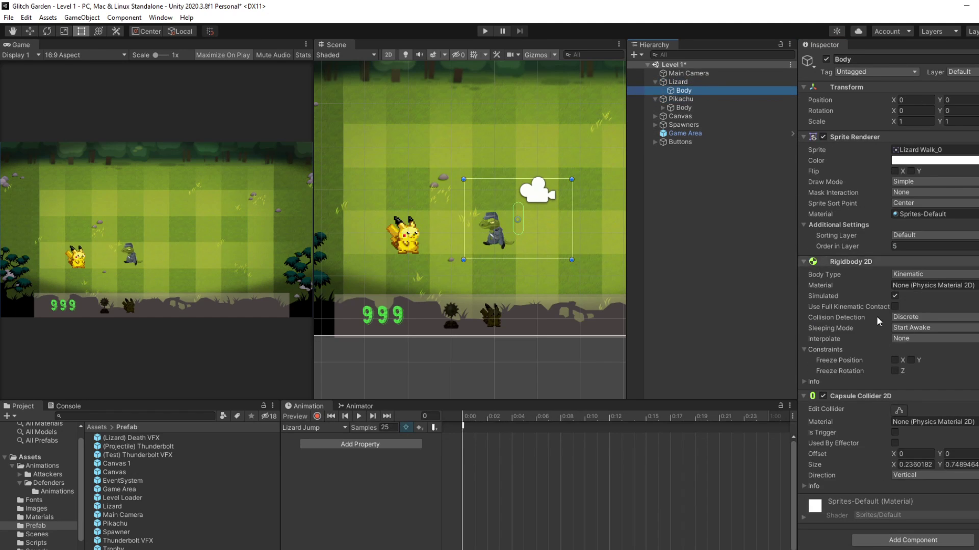
pyautogui.click(925, 454)
pyautogui.hotkey('ctrl', 'v')
pyautogui.click(724, 82)
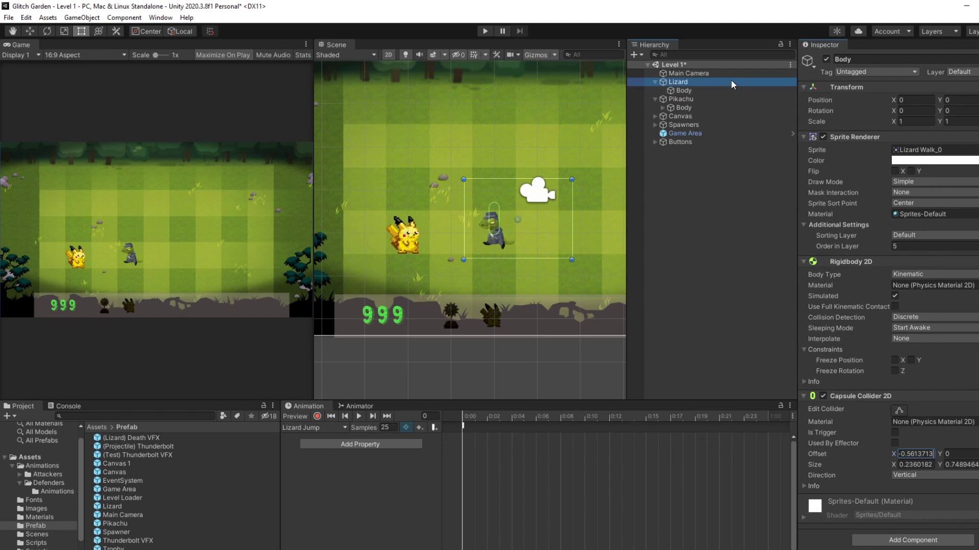
pyautogui.click(961, 374)
# Remove the Capsule Collider 2D component from the parent Lizard object.
pyautogui.click(721, 91)
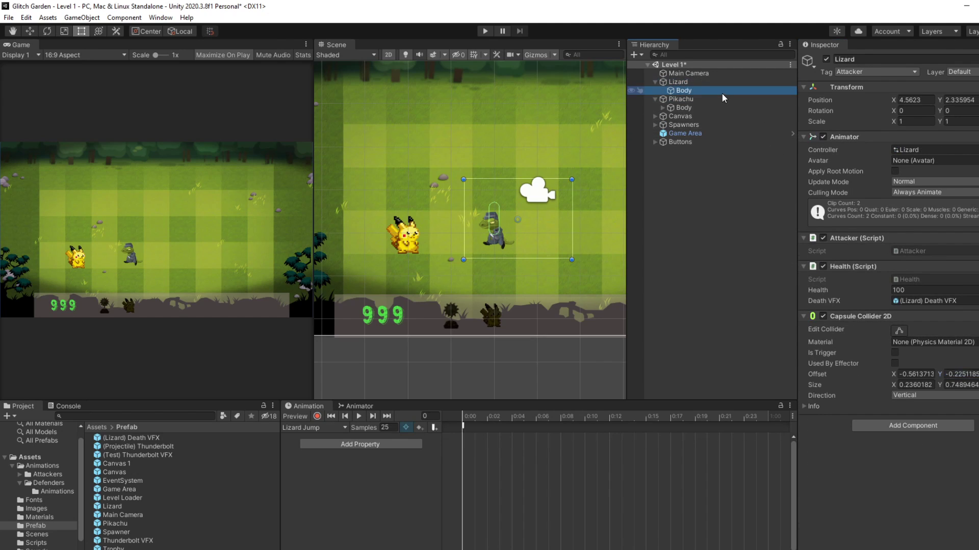
pyautogui.click(690, 82)
pyautogui.rightClick(908, 317)
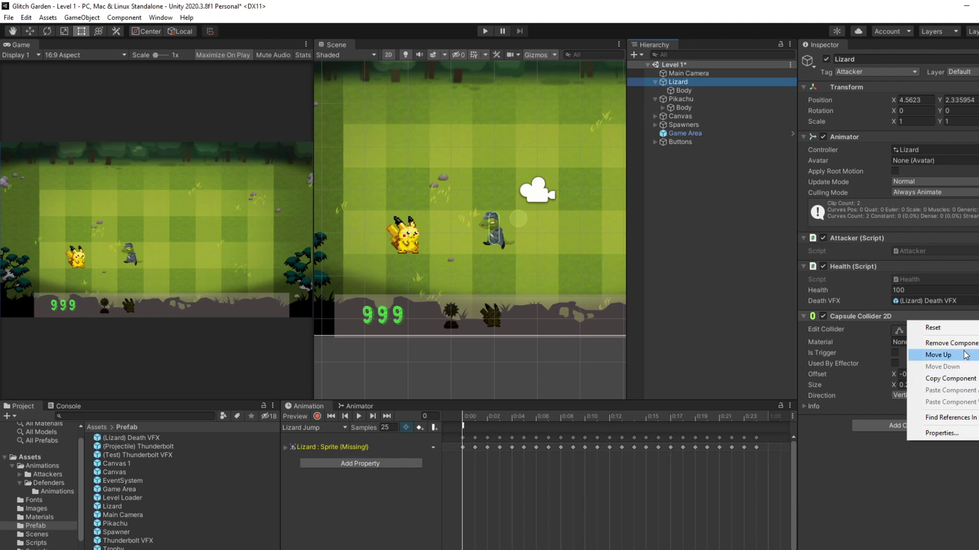
pyautogui.click(949, 344)
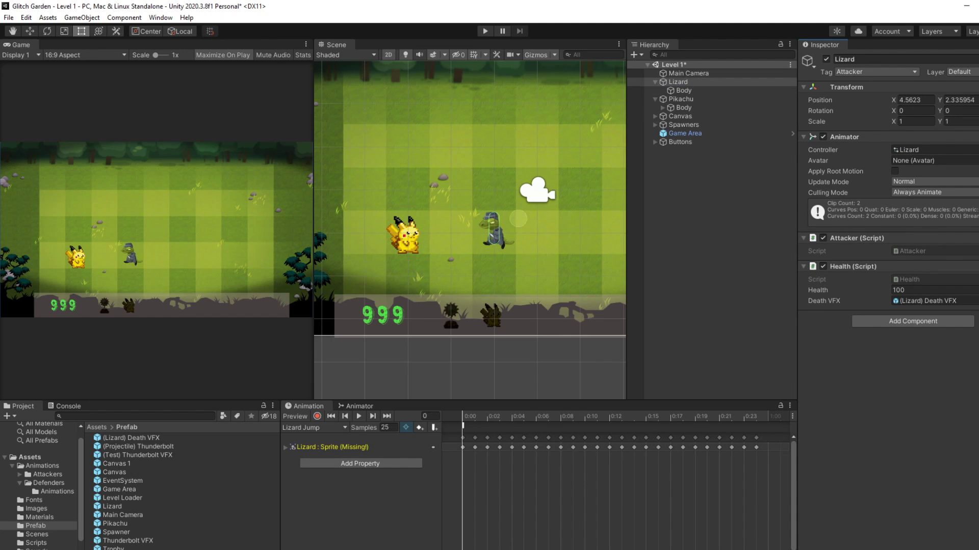
# Check the course lecture video, then reselect the Lizard in Unity.
pyautogui.hotkey('alt', 'Tab')
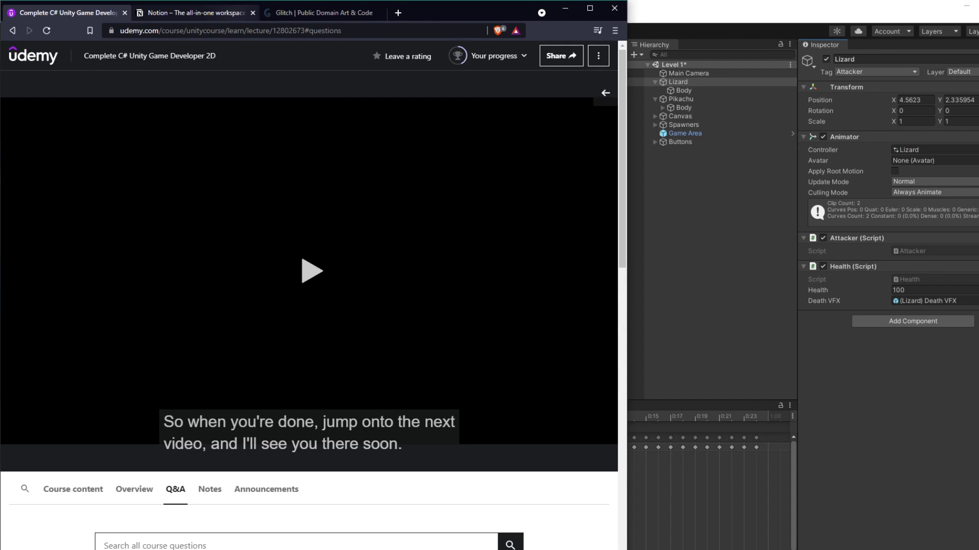
pyautogui.hotkey('alt', 'Tab')
pyautogui.click(656, 252)
pyautogui.click(692, 81)
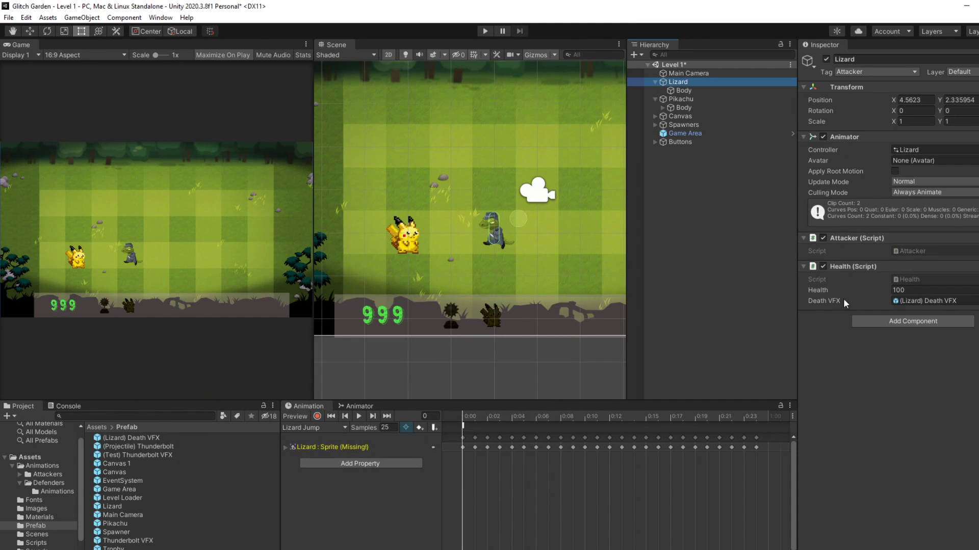
# Set the Body collider's offset to -0.56, -0.23 and its size to 0.23, 0.75.
pyautogui.click(712, 89)
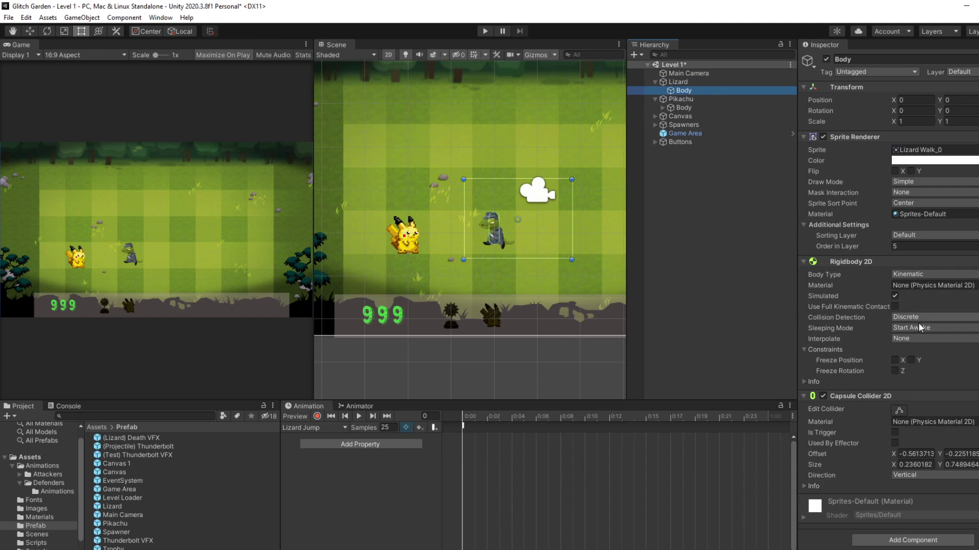
pyautogui.click(917, 451)
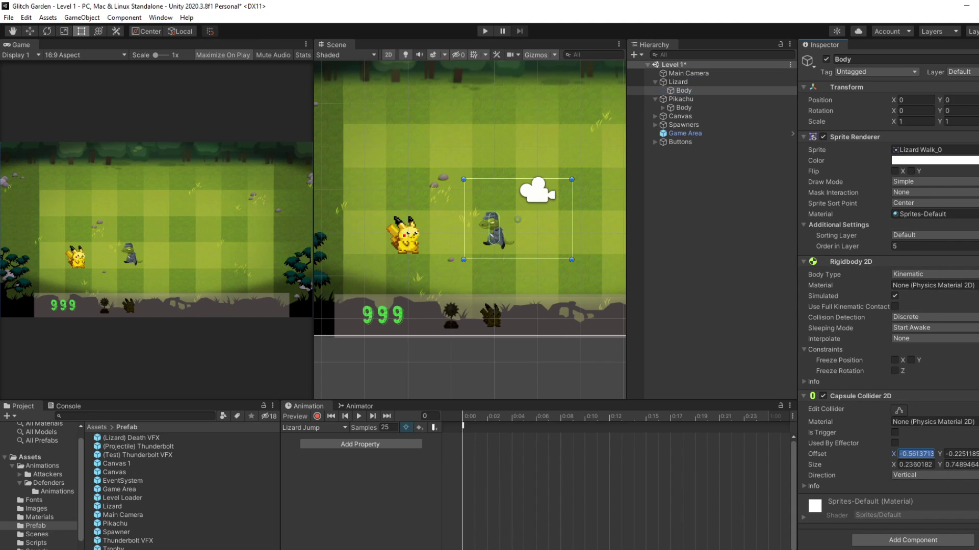
pyautogui.write('-0.56')
pyautogui.click(961, 454)
pyautogui.click(962, 454)
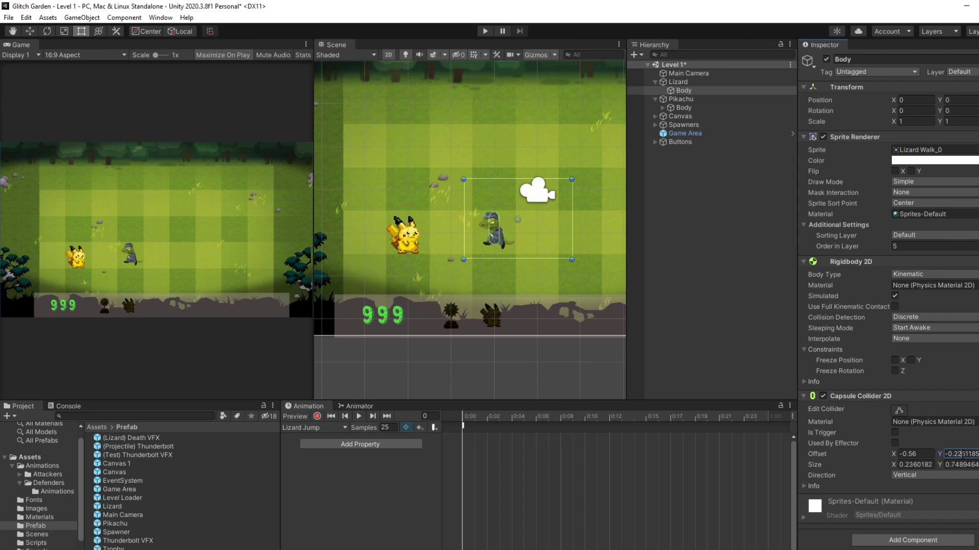
pyautogui.moveTo(958, 453); pyautogui.dragTo(976, 454)
pyautogui.press('BackSpace')
pyautogui.write('3')
pyautogui.moveTo(914, 465); pyautogui.dragTo(933, 465)
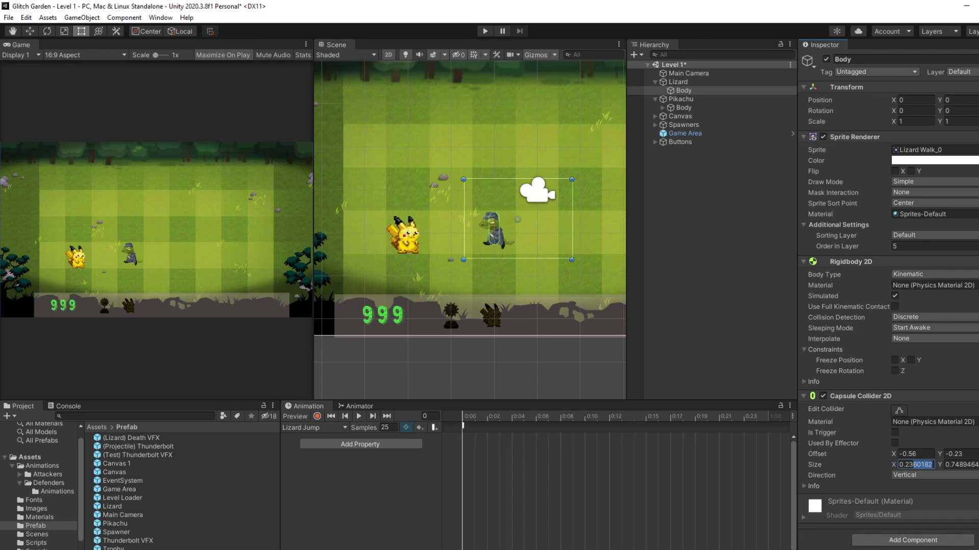
pyautogui.press('BackSpace')
pyautogui.moveTo(953, 464); pyautogui.dragTo(977, 465)
pyautogui.press('BackSpace')
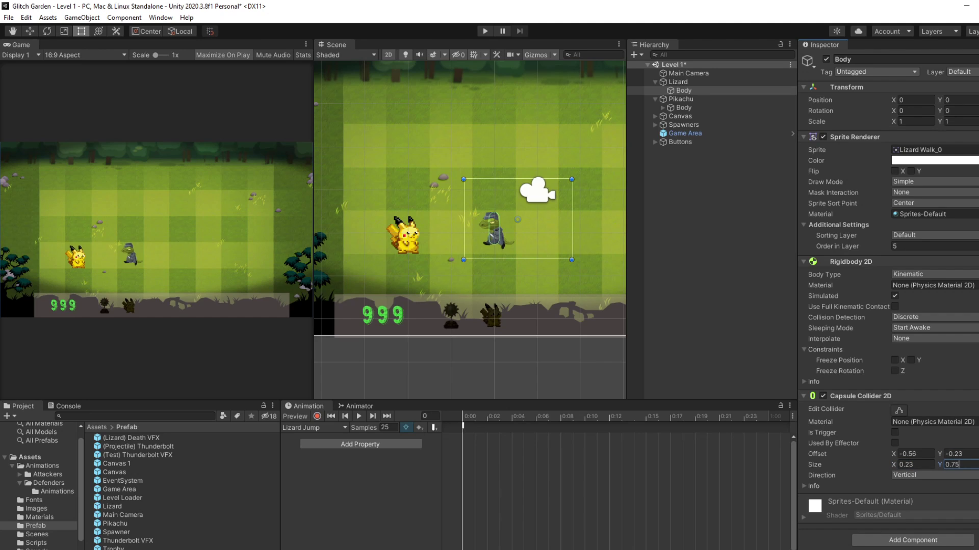
# Switch between Lizard, Body and Pikachu and frame the Scene view to check the collider.
pyautogui.click(716, 338)
pyautogui.click(684, 91)
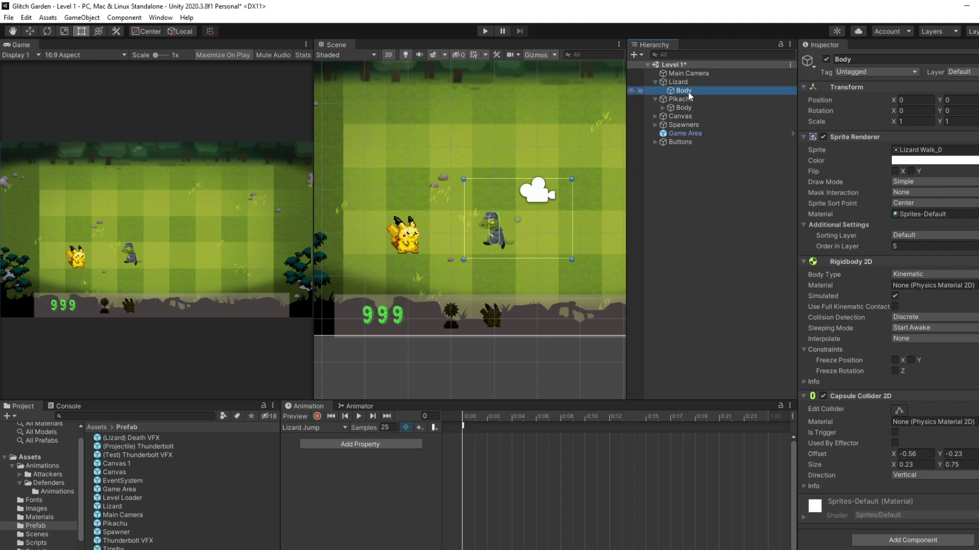
pyautogui.click(685, 82)
pyautogui.click(681, 99)
pyautogui.click(686, 85)
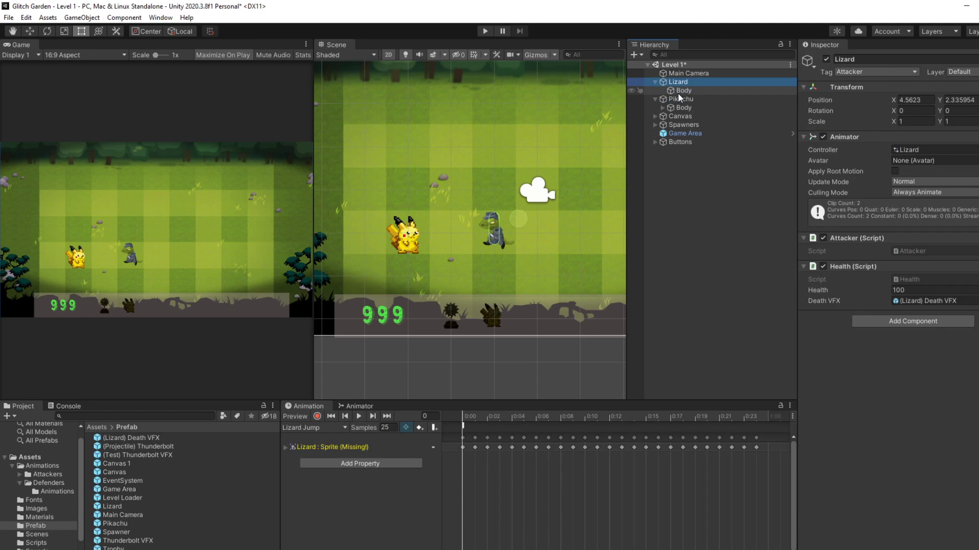
pyautogui.click(678, 91)
pyautogui.click(679, 85)
pyautogui.click(678, 91)
pyautogui.scroll(5, 470, 231)
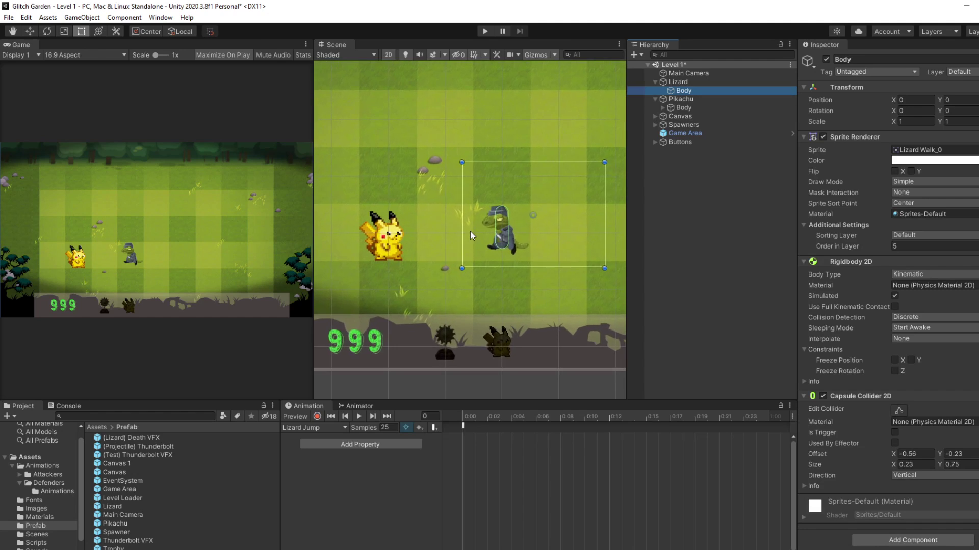
pyautogui.scroll(1, 498, 224)
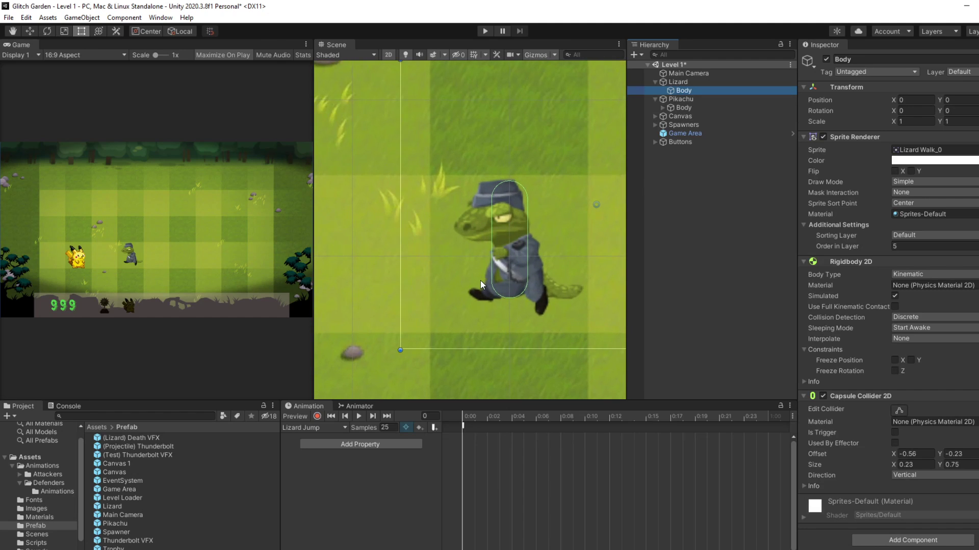
pyautogui.scroll(-8, 497, 267)
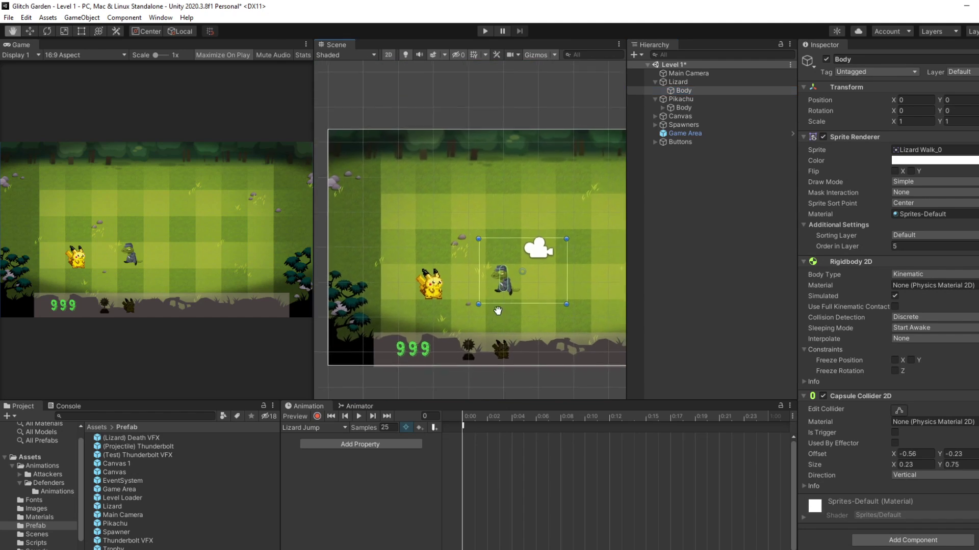
pyautogui.moveTo(498, 310); pyautogui.dragTo(500, 261)
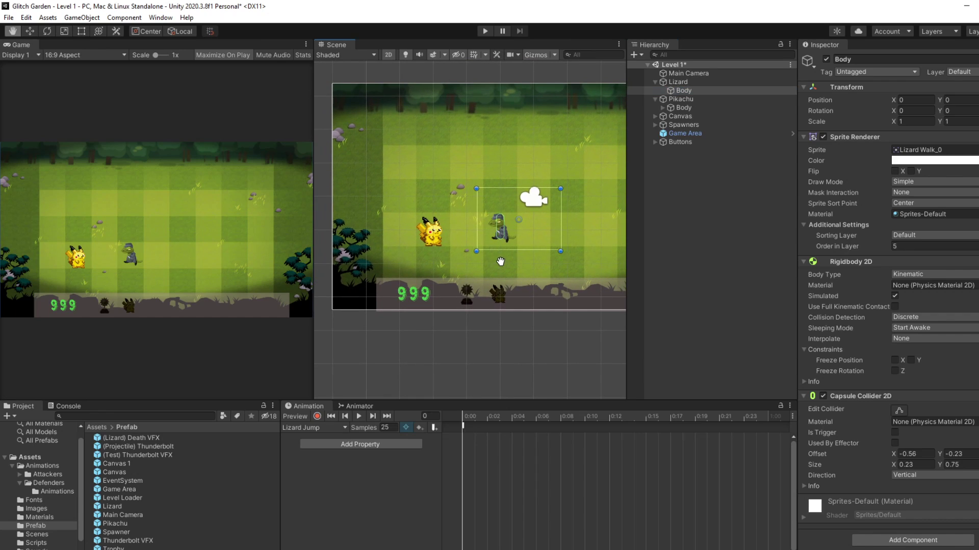
pyautogui.press('t')
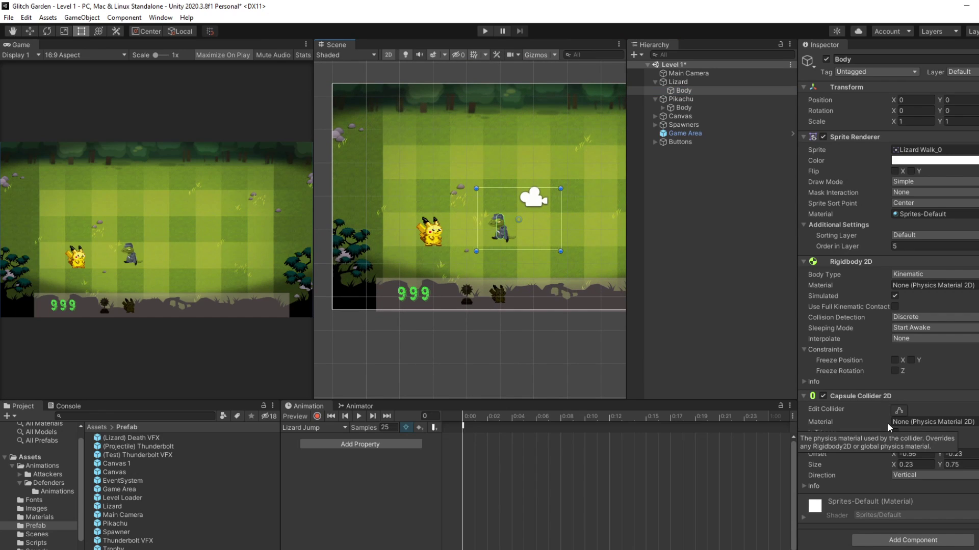
pyautogui.click(696, 82)
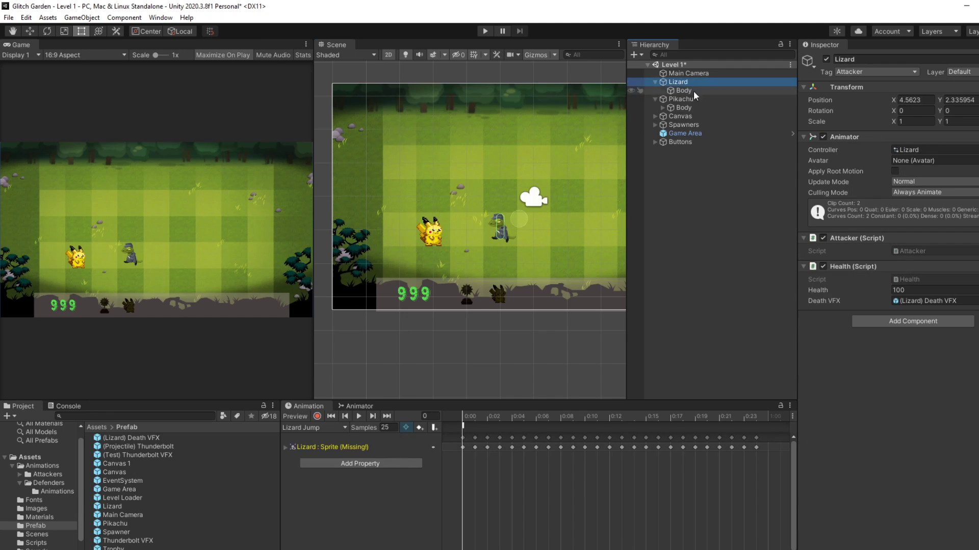
# Delete the old Lizard prefab asset from the Prefab folder.
pyautogui.click(122, 507)
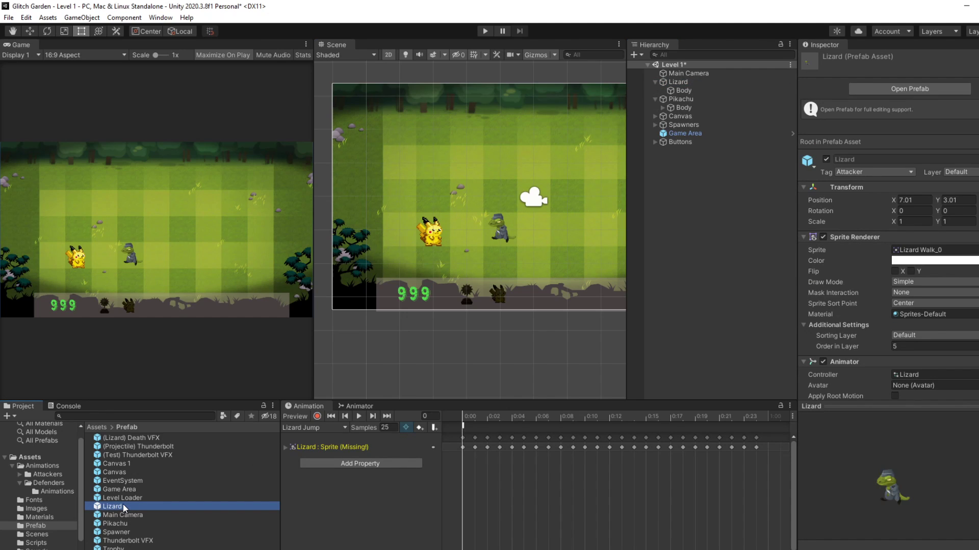
pyautogui.press('Delete')
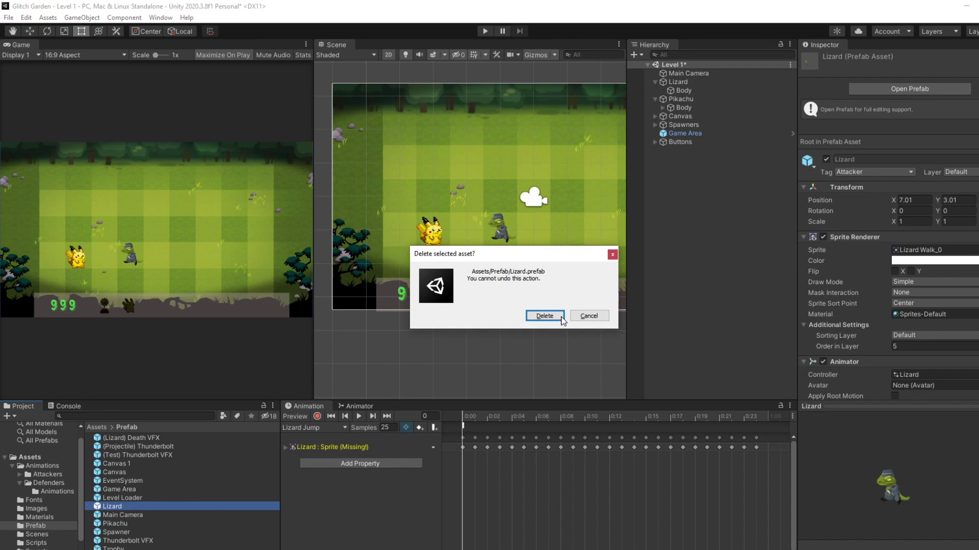
pyautogui.click(544, 316)
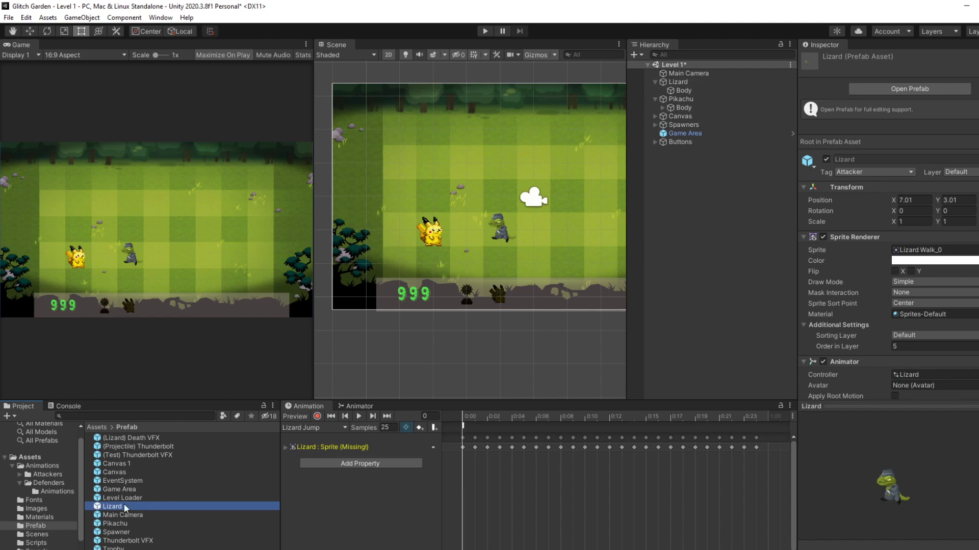
# Rename the scene Lizard to 'Lizard Test' and save it as a new prefab, not replacing.
pyautogui.click(686, 81)
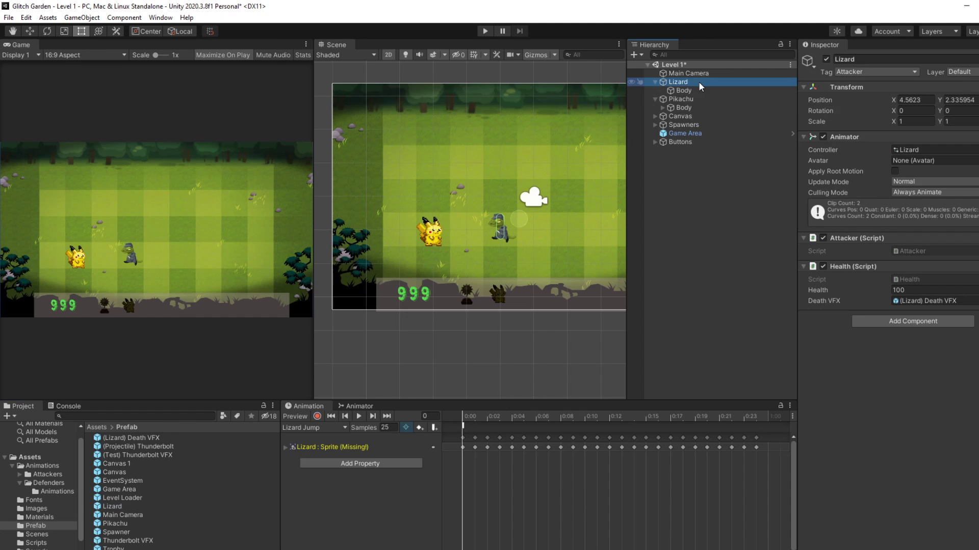
pyautogui.click(879, 58)
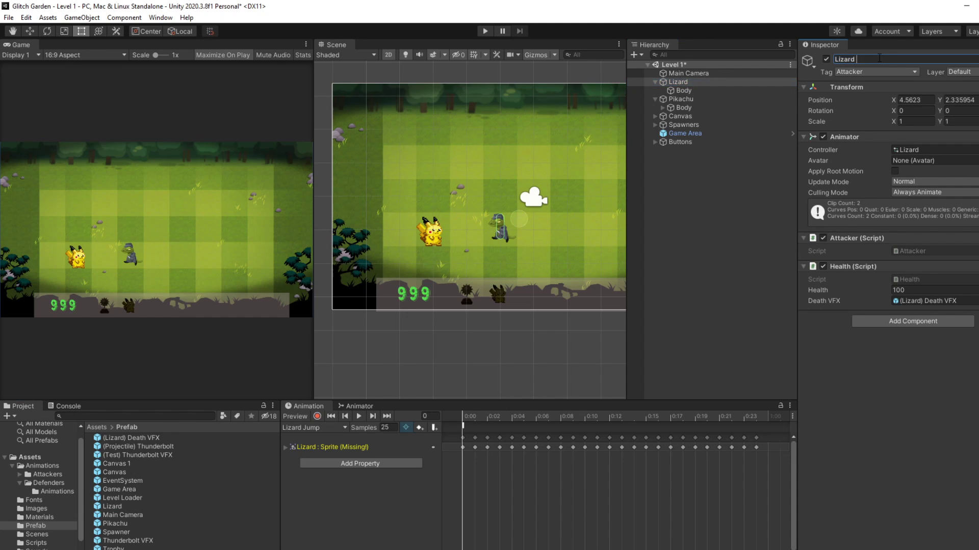
pyautogui.write('Test')
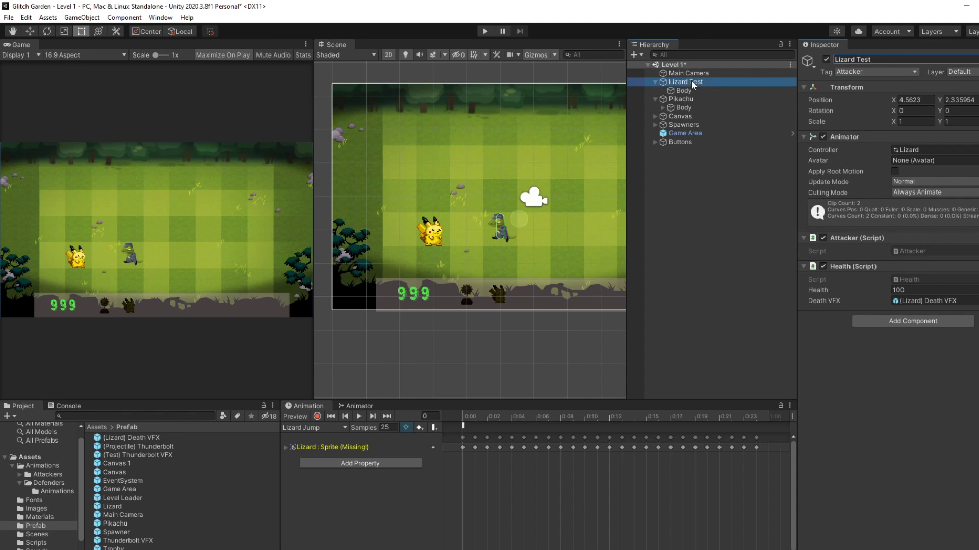
pyautogui.press('Return')
pyautogui.moveTo(117, 548); pyautogui.dragTo(117, 547)
pyautogui.click(587, 316)
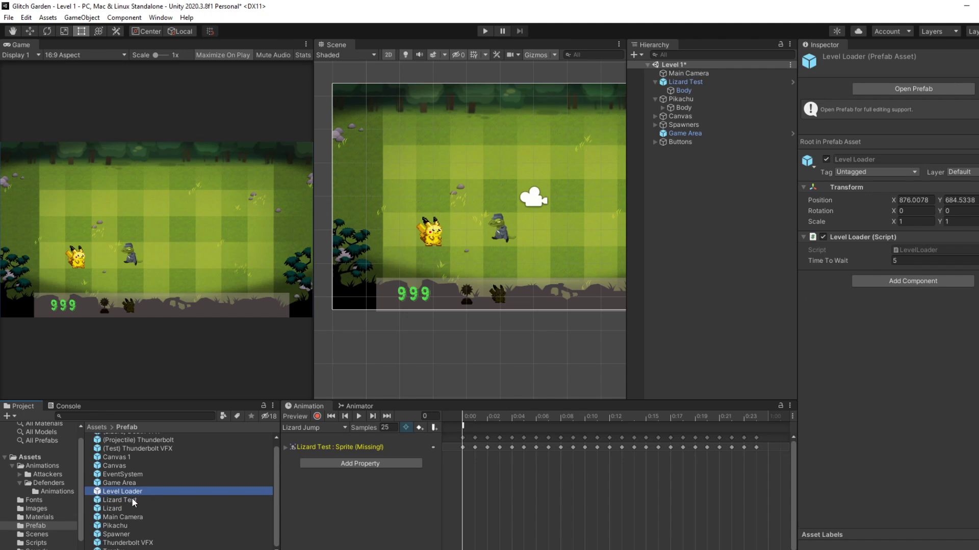
pyautogui.click(122, 506)
pyautogui.press('Up')
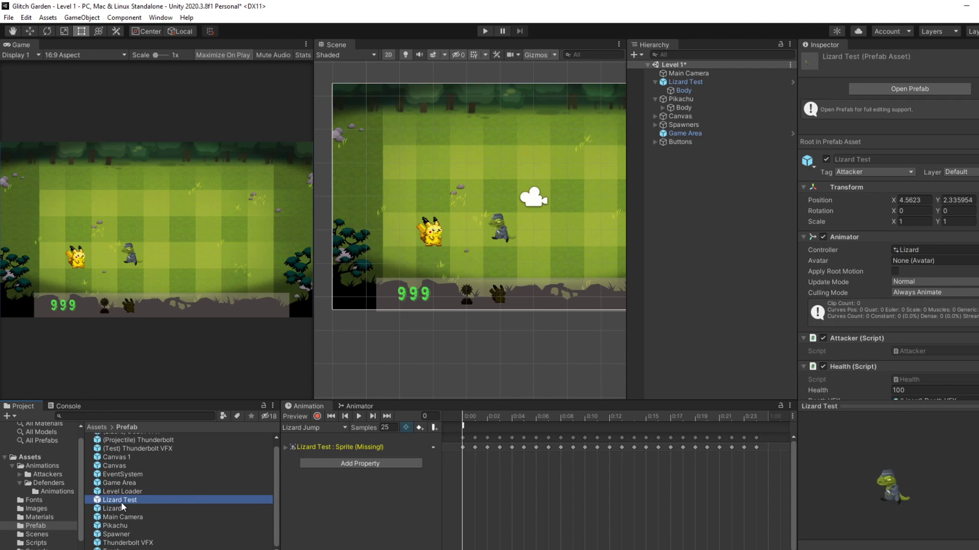
pyautogui.scroll(-2, 795, 319)
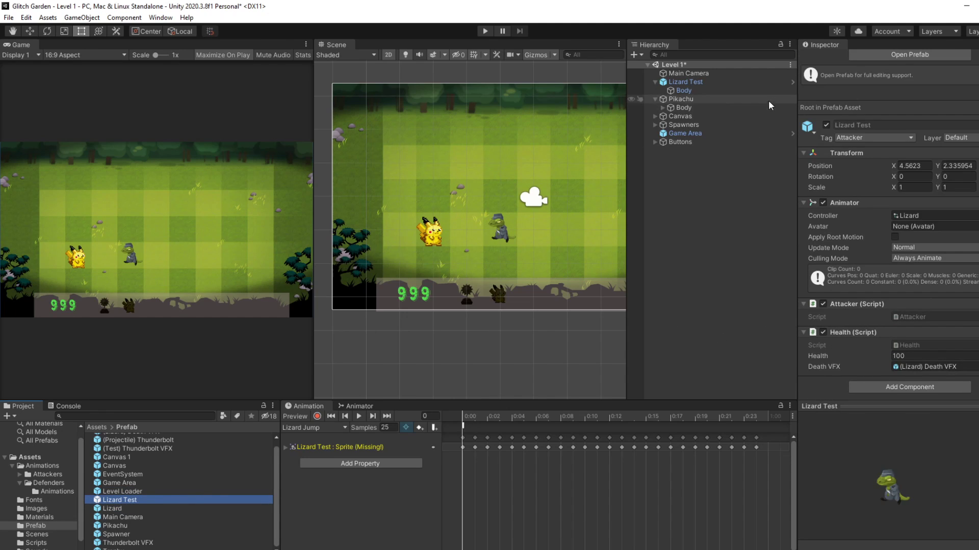
pyautogui.click(692, 100)
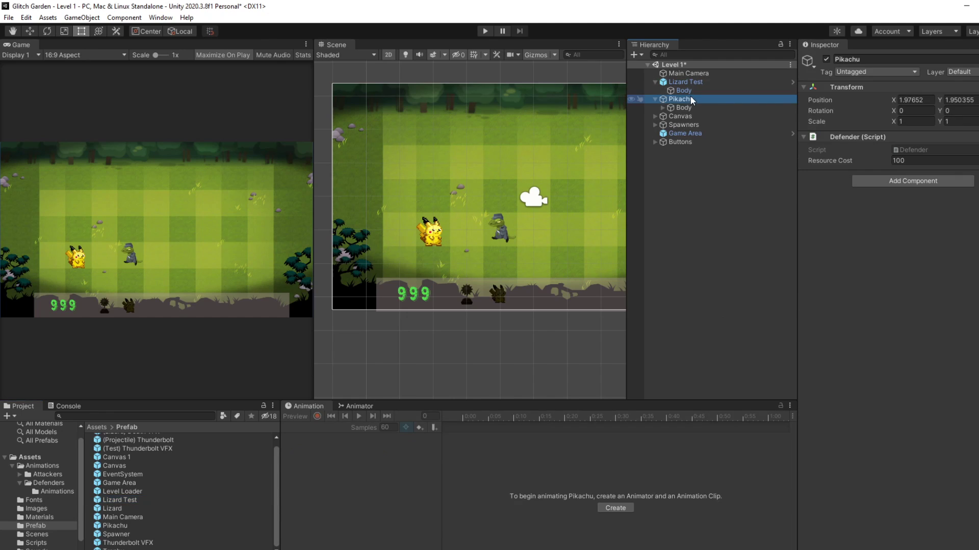
# Delete the Pikachu object from the scene.
pyautogui.press('Delete')
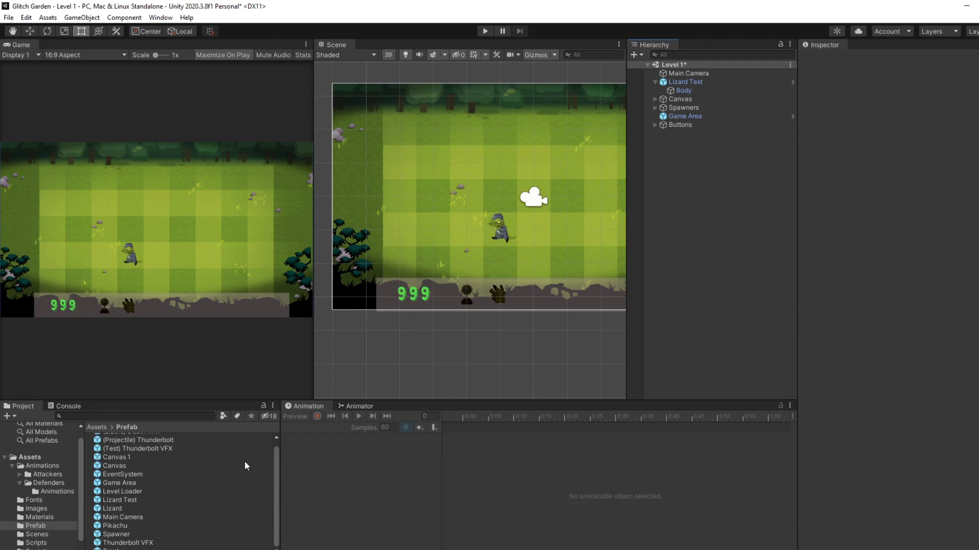
pyautogui.scroll(1, 170, 494)
pyautogui.scroll(-1, 114, 544)
# Set Spawner (1)'s Attacker Prefab to the Lizard Test prefab.
pyautogui.click(700, 117)
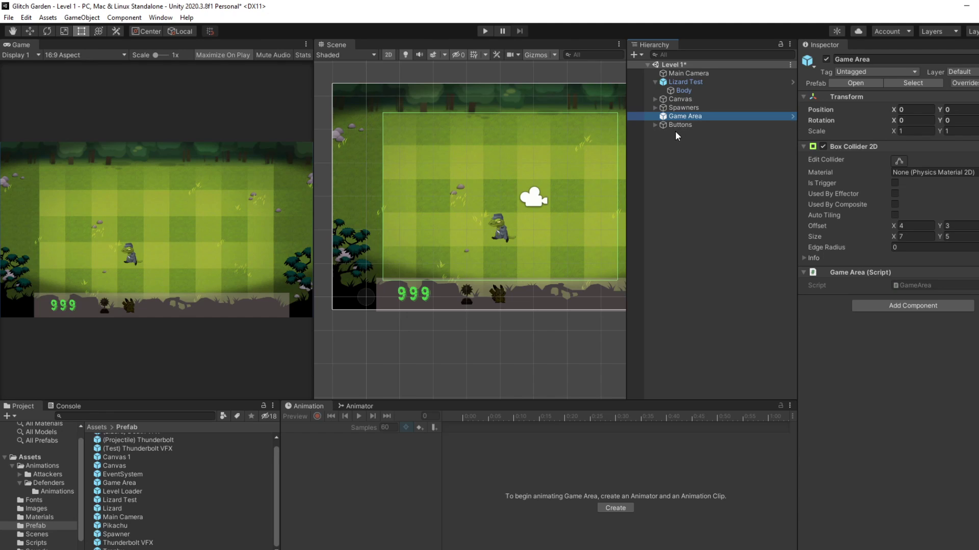
pyautogui.click(684, 108)
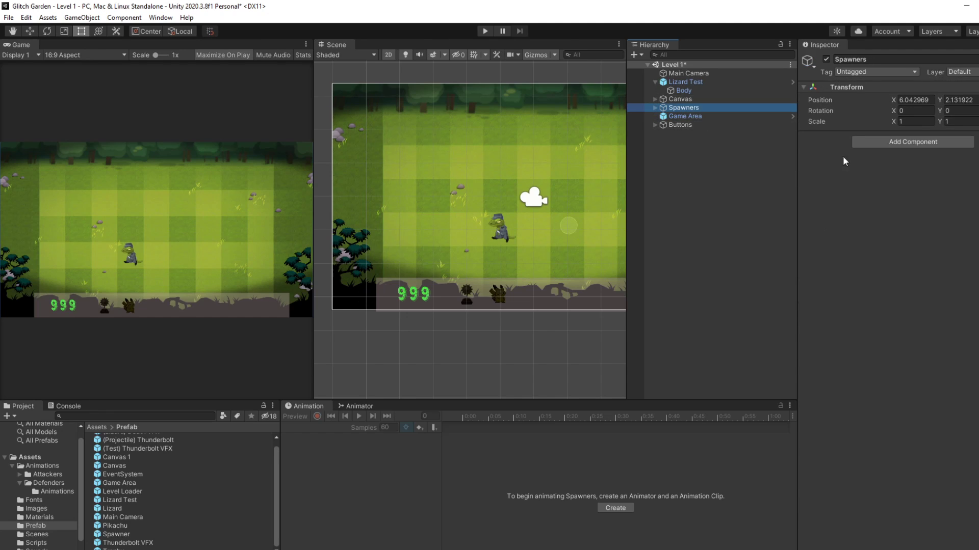
pyautogui.click(655, 107)
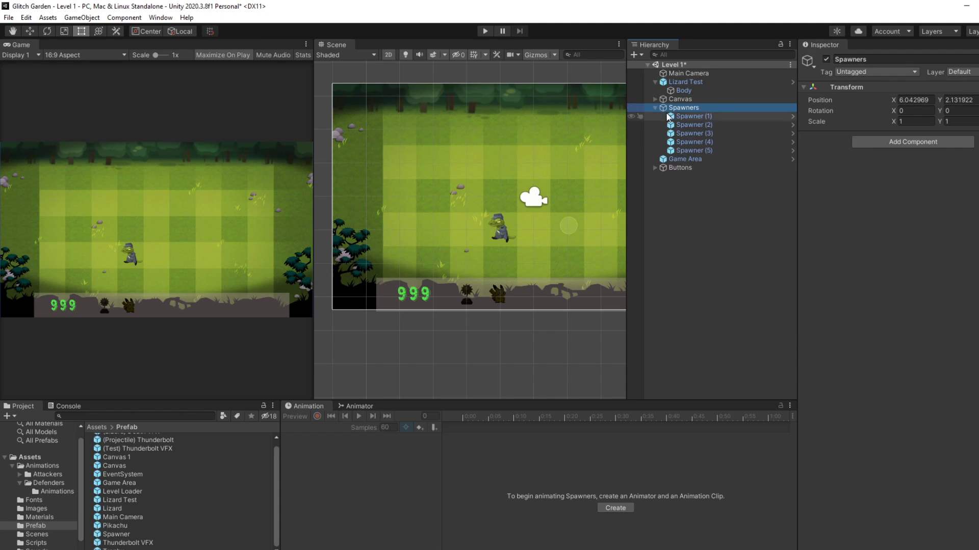
pyautogui.click(704, 117)
pyautogui.click(699, 159)
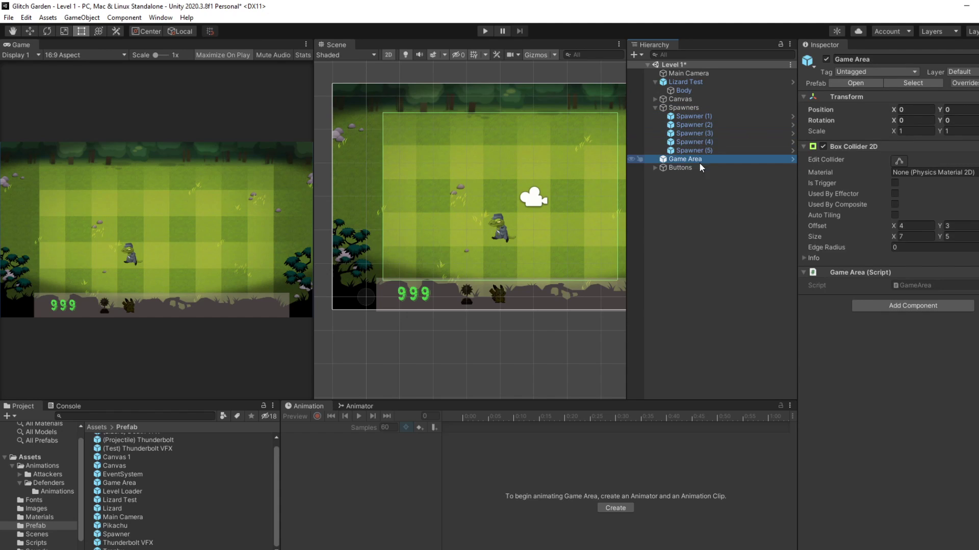
pyautogui.click(694, 116)
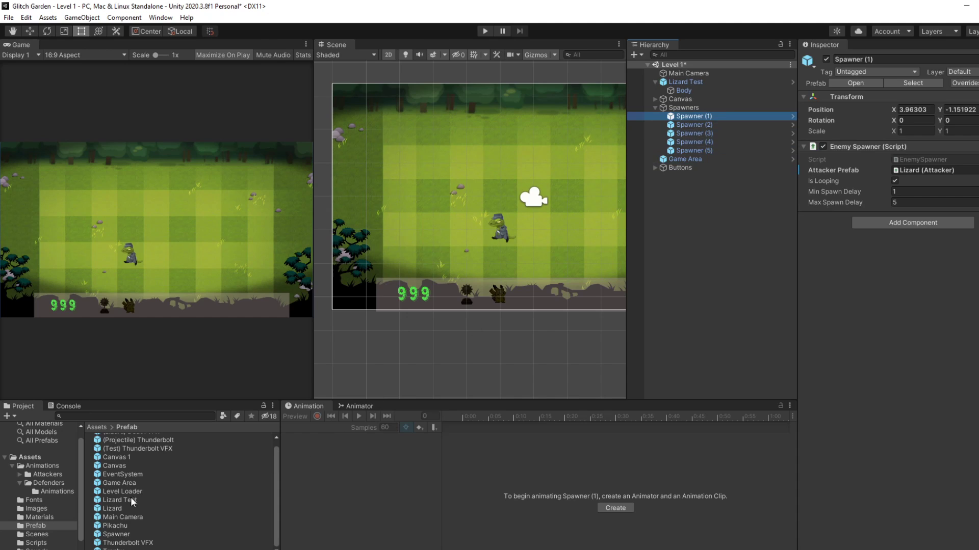
pyautogui.moveTo(126, 501); pyautogui.dragTo(938, 170)
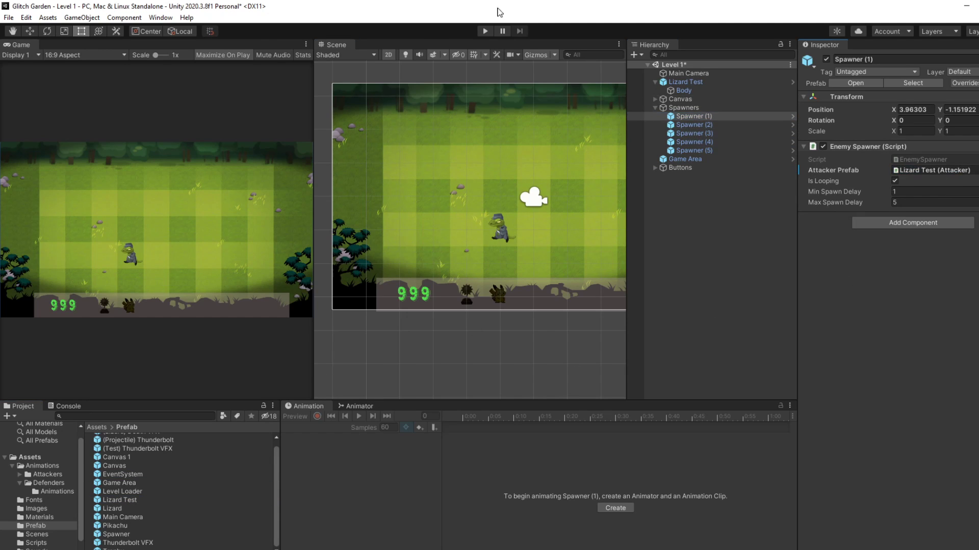
pyautogui.click(484, 31)
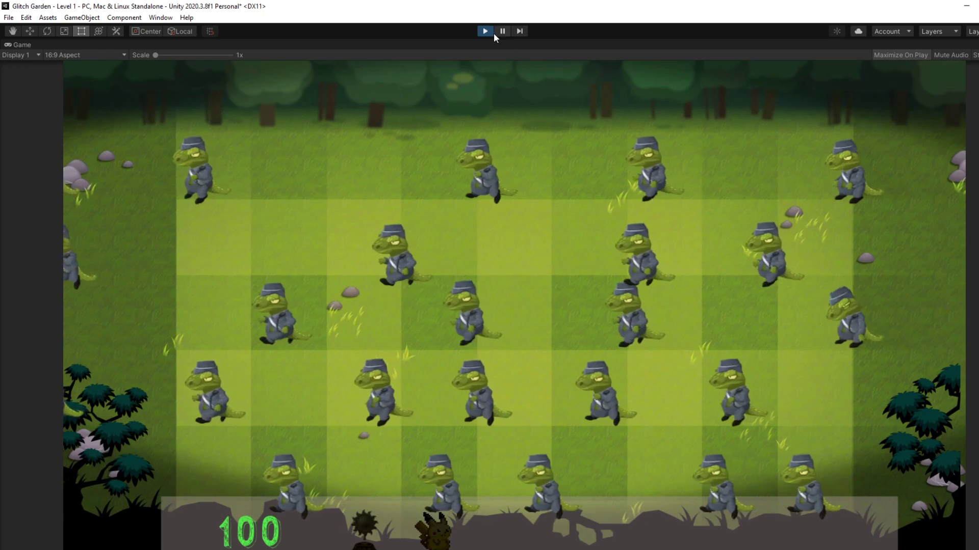
pyautogui.click(485, 31)
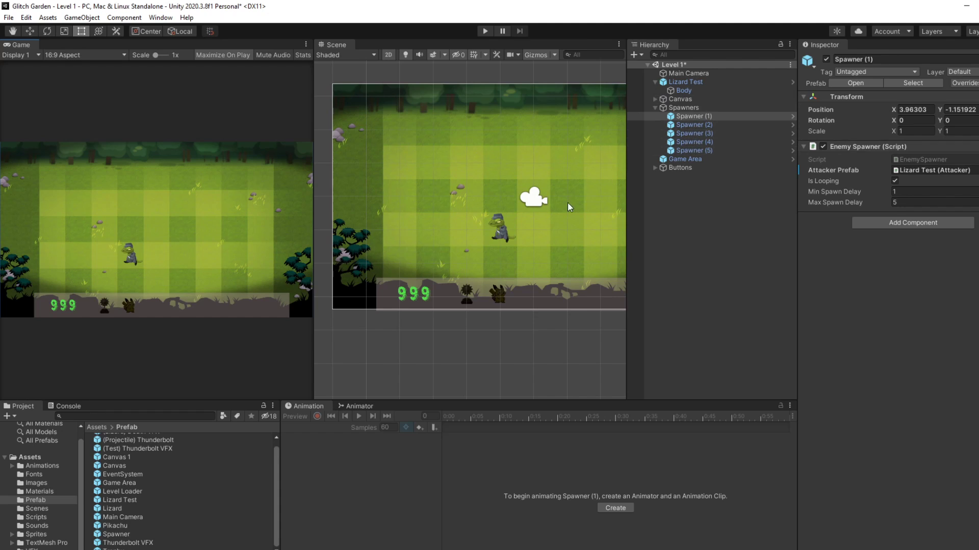
pyautogui.moveTo(570, 206); pyautogui.dragTo(437, 236, button='middle')
pyautogui.click(717, 115)
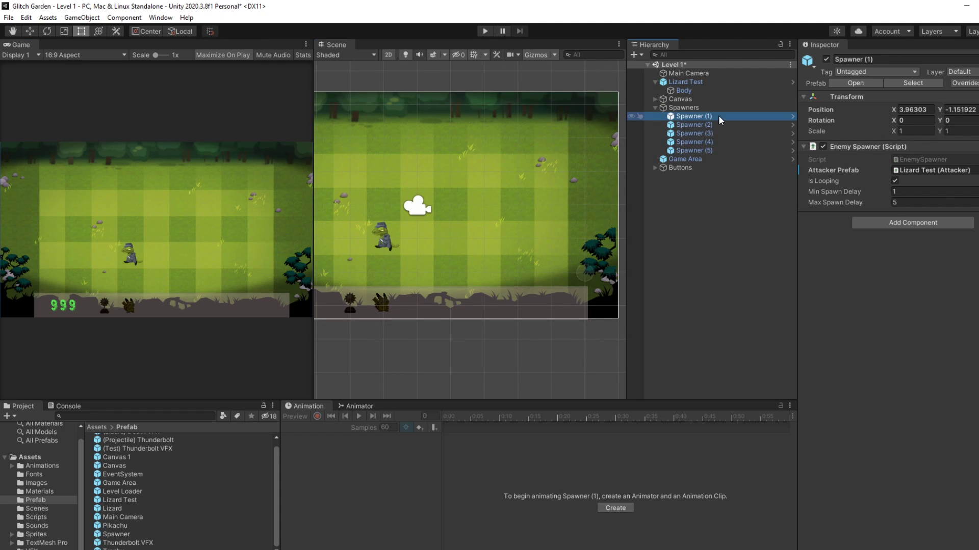
pyautogui.press('w')
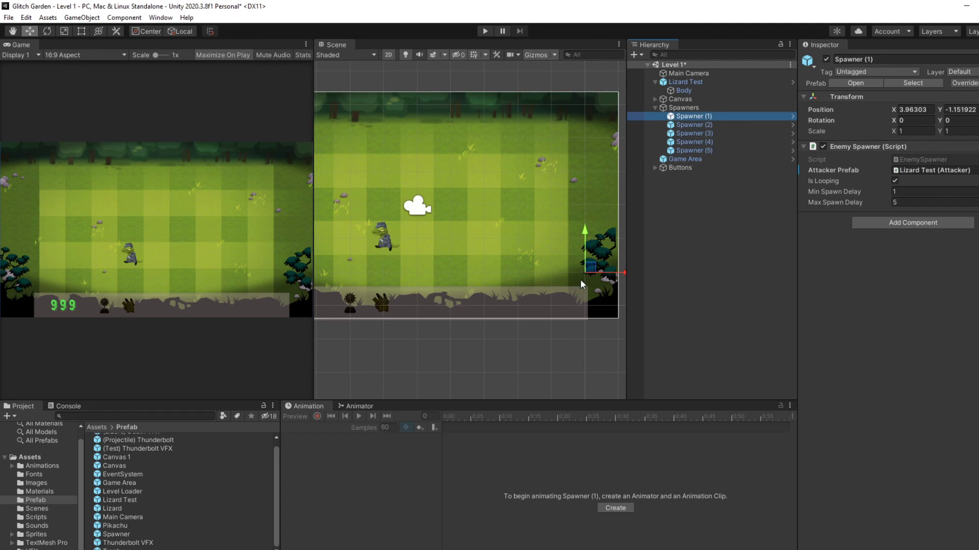
pyautogui.moveTo(499, 311); pyautogui.dragTo(559, 297, button='middle')
pyautogui.click(489, 35)
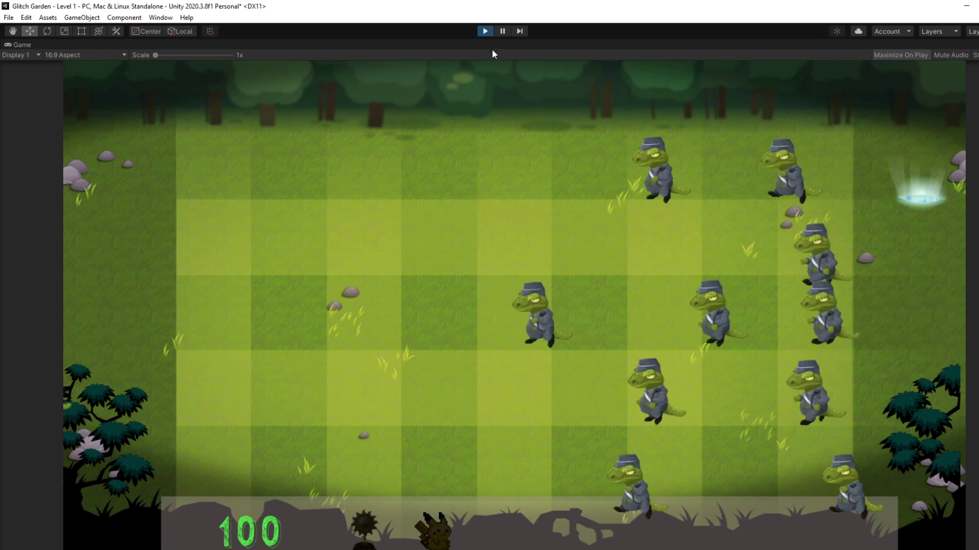
pyautogui.click(485, 31)
pyautogui.click(674, 83)
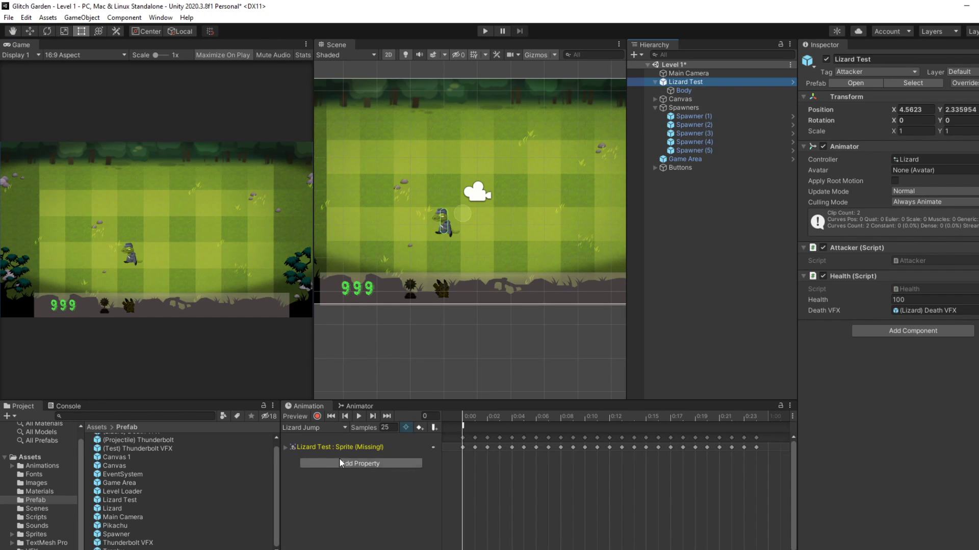
# Expand Lizard Jump's missing Sprite track, then view and pan the Lizard Test Animator graph.
pyautogui.click(285, 448)
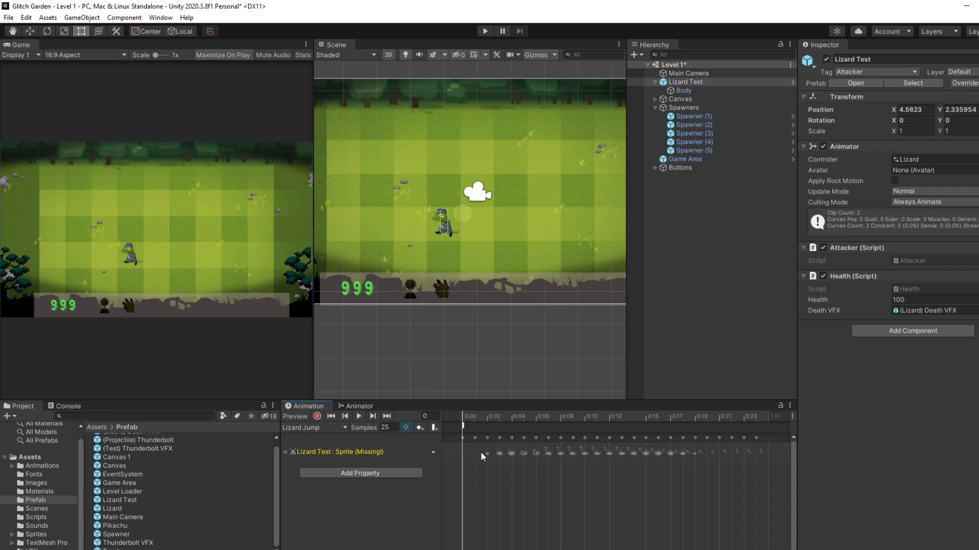
pyautogui.click(363, 406)
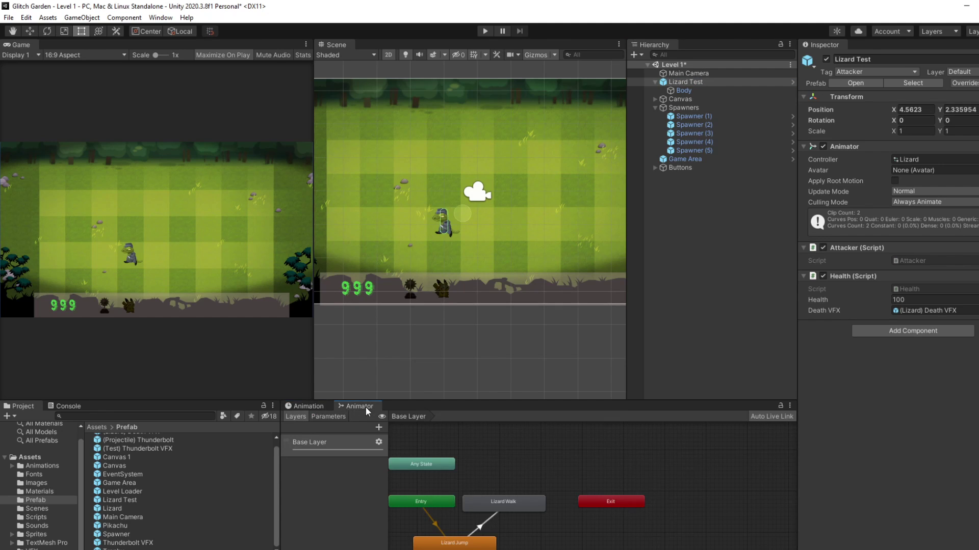
pyautogui.click(541, 457)
pyautogui.moveTo(561, 444); pyautogui.dragTo(637, 416, button='middle')
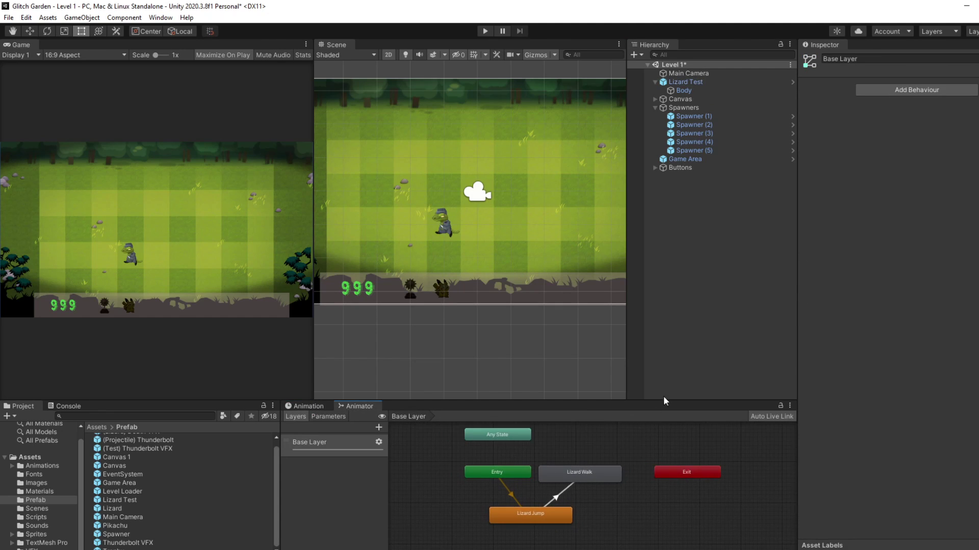
pyautogui.click(689, 82)
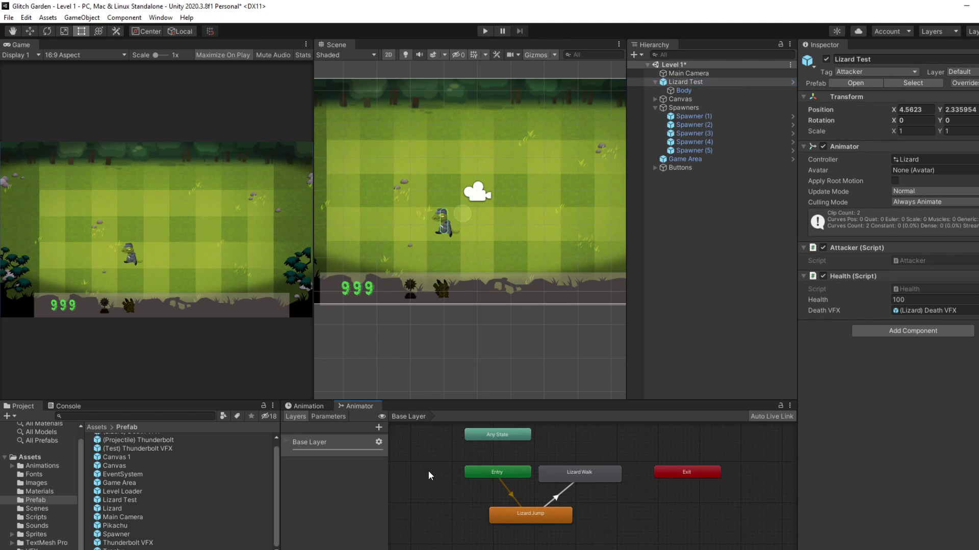
pyautogui.moveTo(428, 470); pyautogui.dragTo(453, 480, button='middle')
pyautogui.click(303, 406)
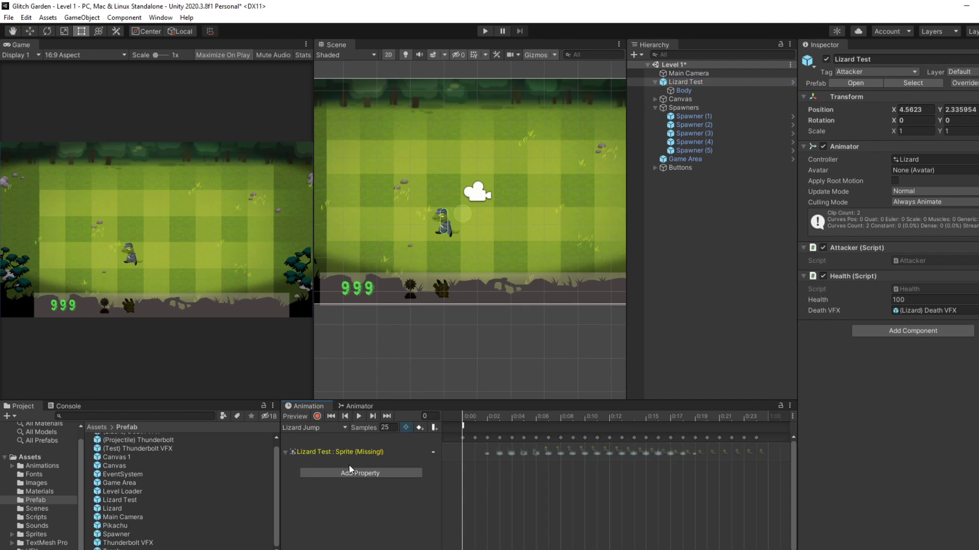
pyautogui.click(350, 474)
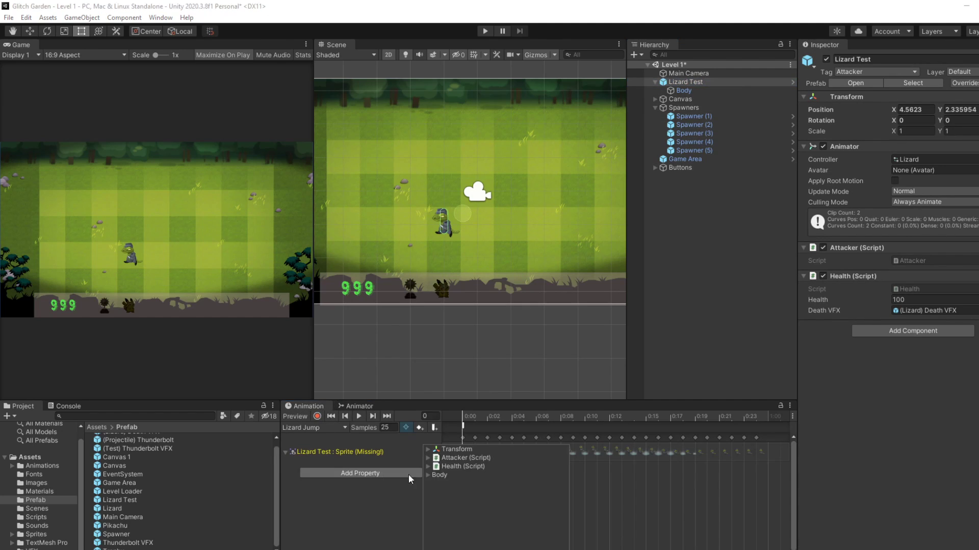
pyautogui.click(429, 475)
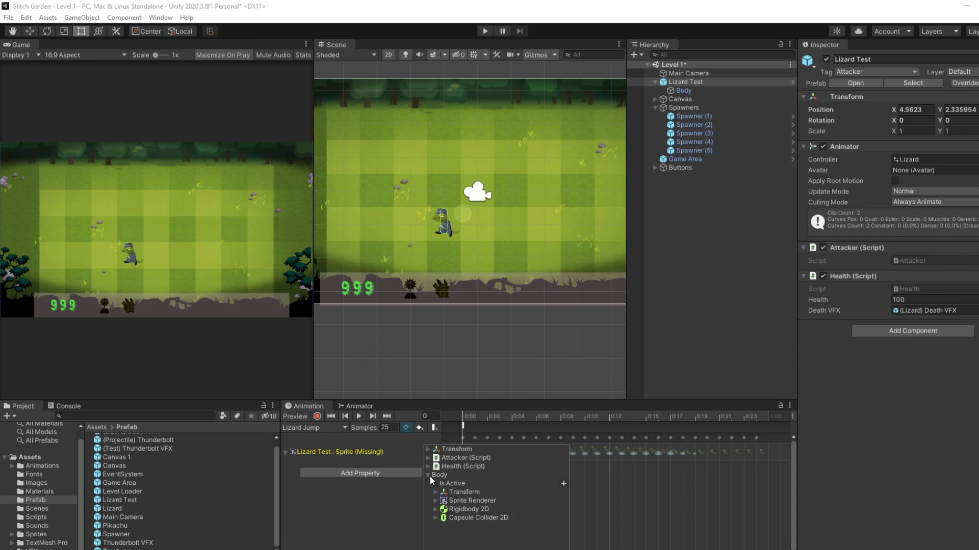
pyautogui.click(480, 500)
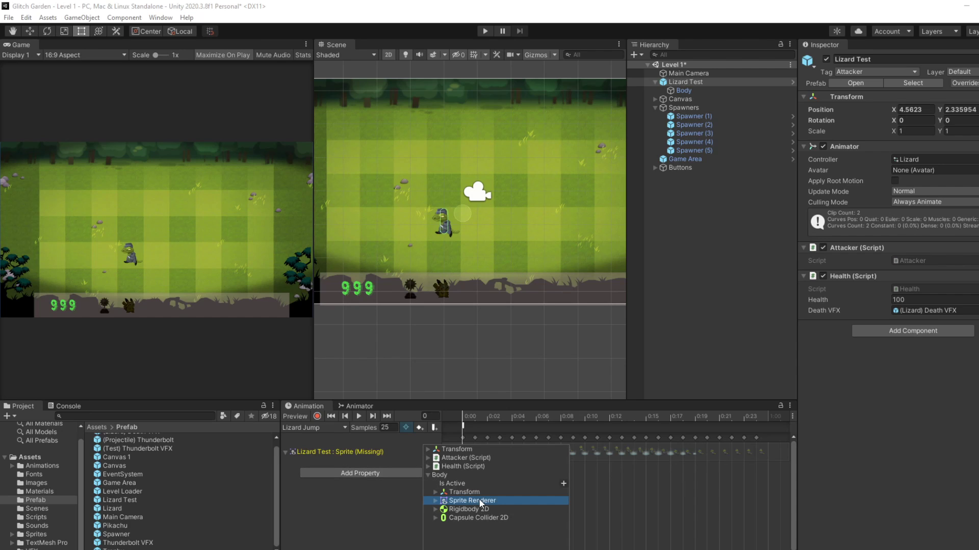
pyautogui.click(436, 500)
pyautogui.scroll(-5, 479, 498)
pyautogui.scroll(5, 498, 513)
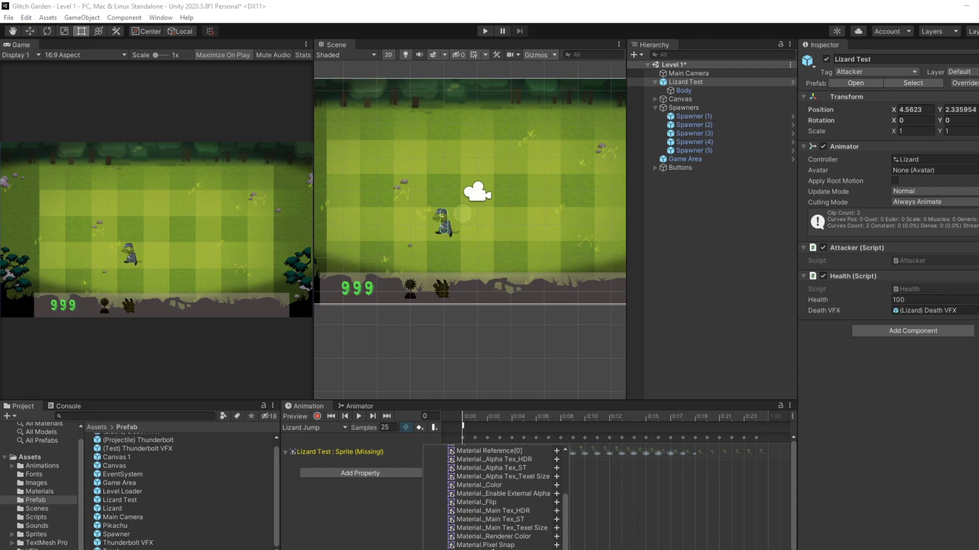
pyautogui.scroll(-4, 520, 484)
pyautogui.scroll(5, 509, 543)
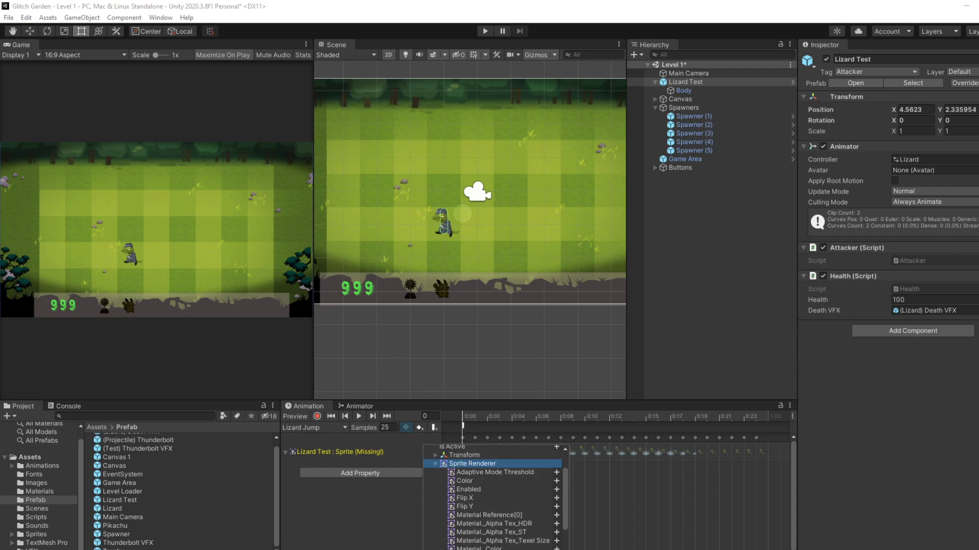
pyautogui.click(436, 496)
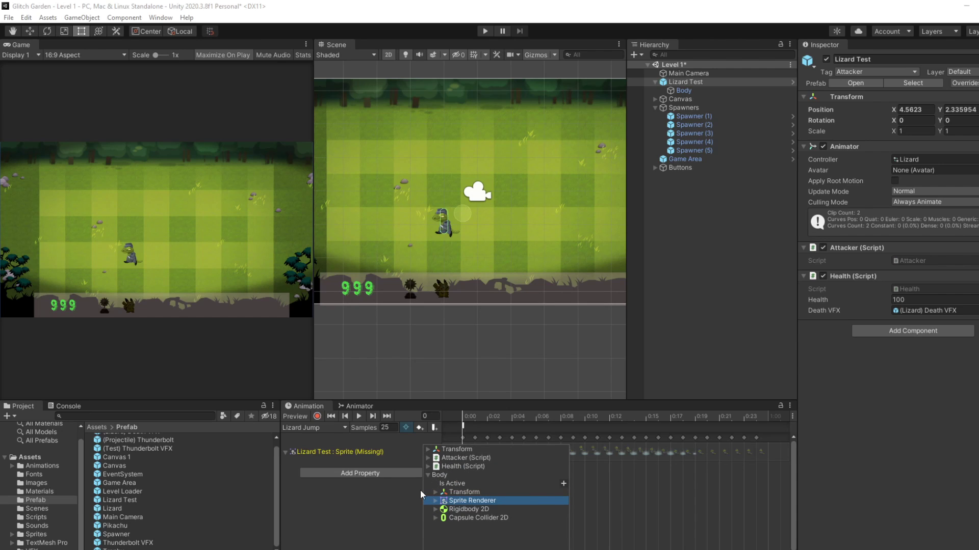
pyautogui.click(358, 452)
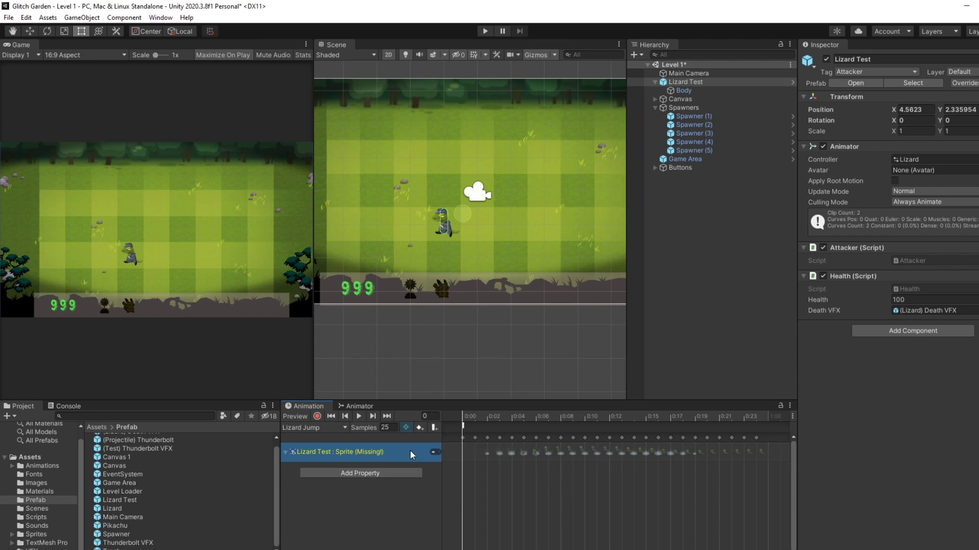
pyautogui.click(436, 453)
pyautogui.click(383, 456)
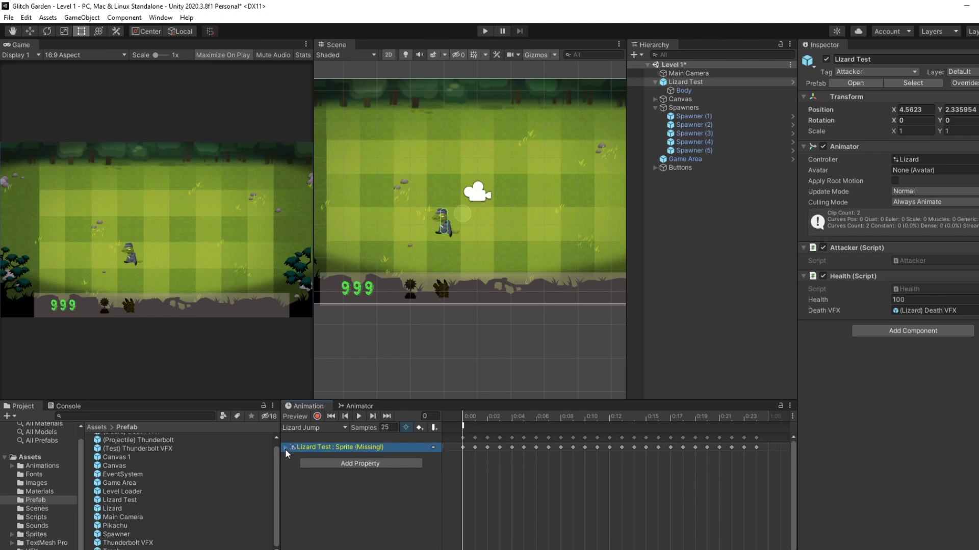
pyautogui.click(350, 472)
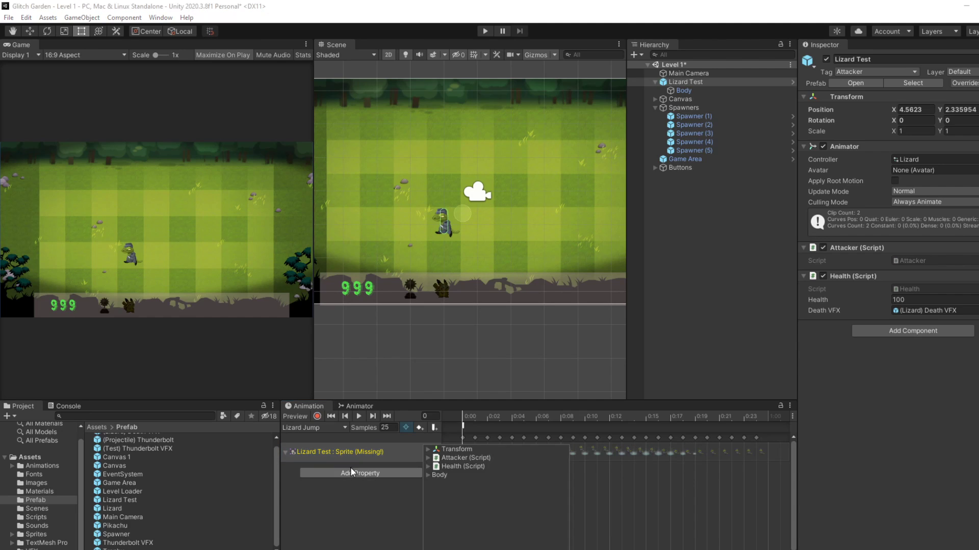
pyautogui.click(427, 475)
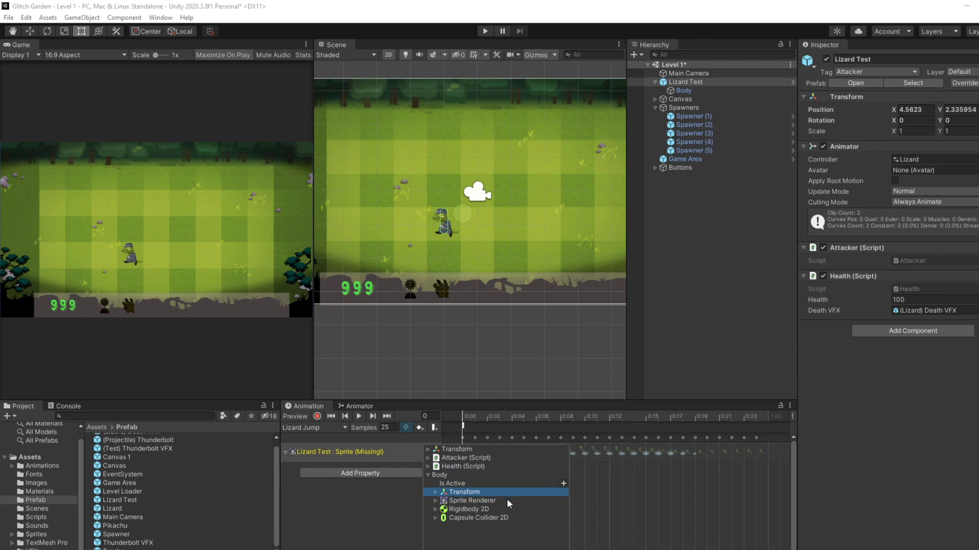
pyautogui.click(435, 501)
pyautogui.scroll(-5, 503, 503)
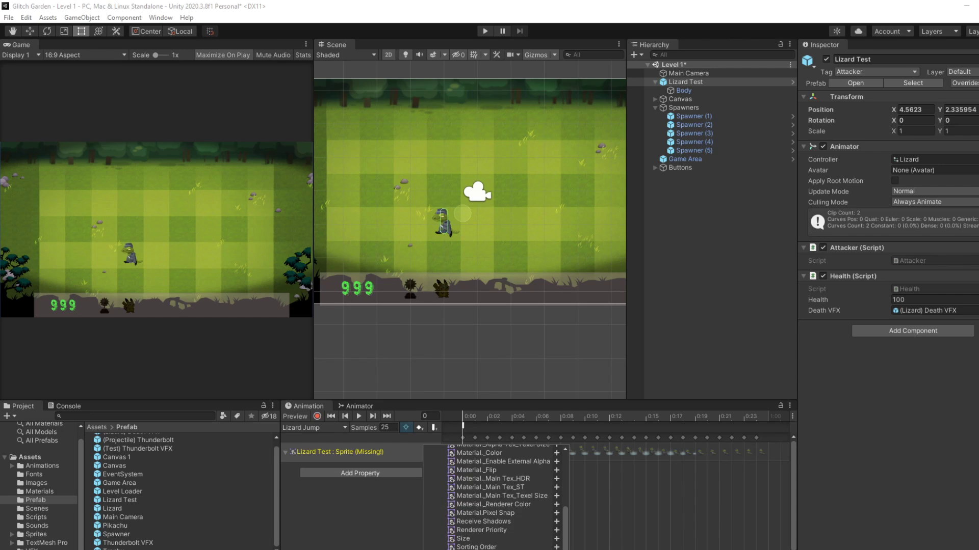
pyautogui.click(302, 459)
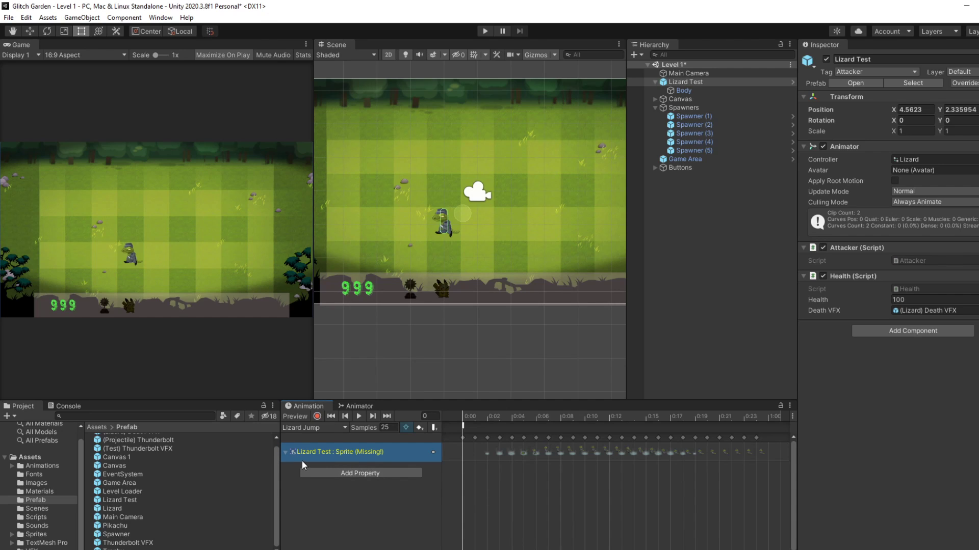
pyautogui.click(359, 474)
pyautogui.click(428, 466)
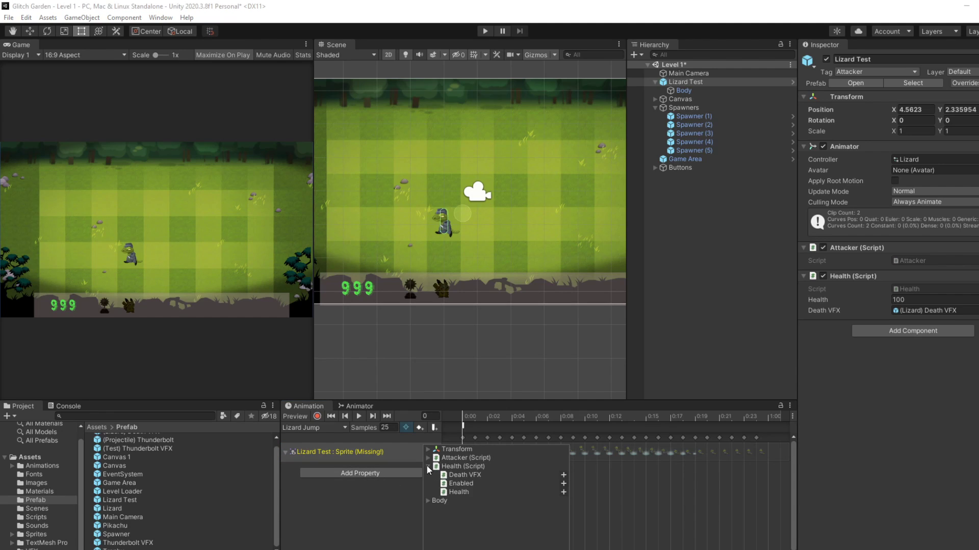
pyautogui.click(428, 501)
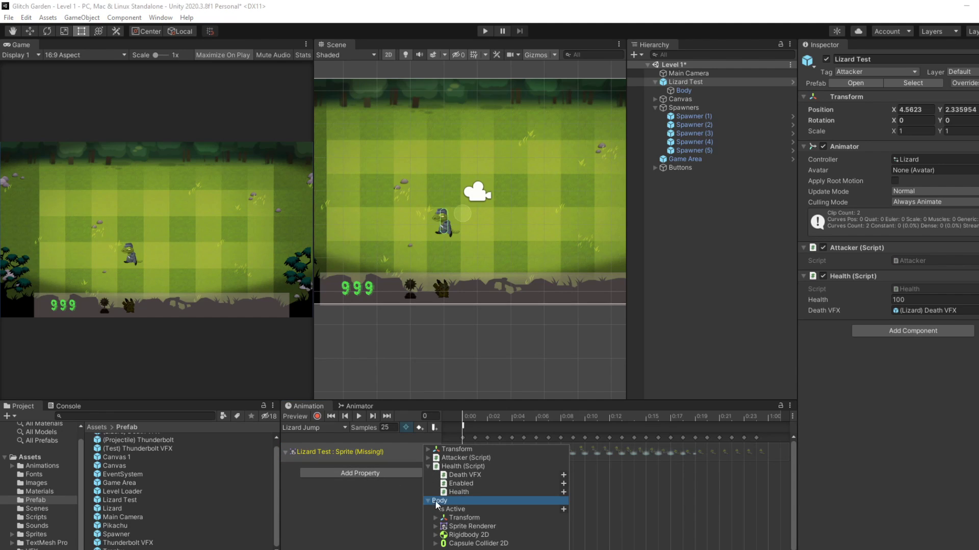
pyautogui.click(451, 527)
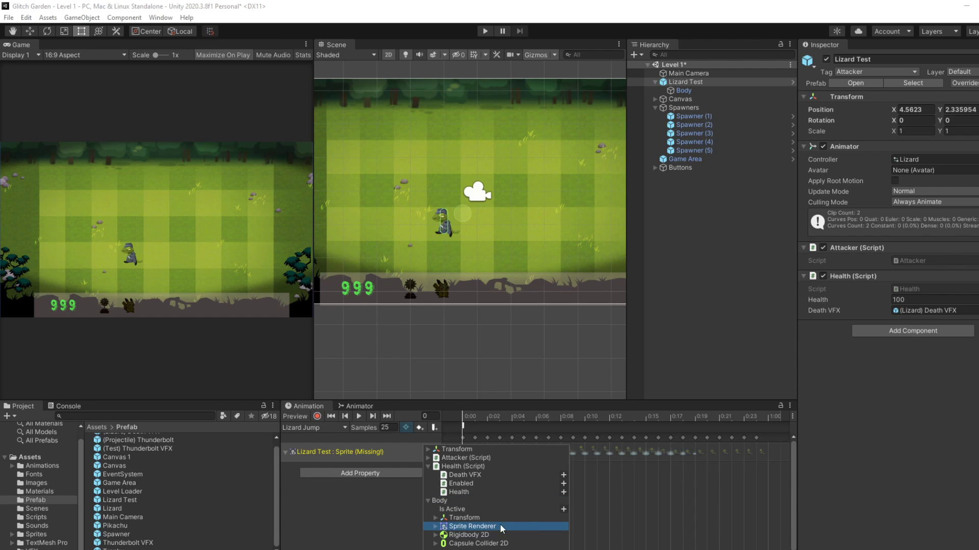
pyautogui.click(435, 526)
pyautogui.scroll(-3, 482, 522)
pyautogui.scroll(-2, 483, 522)
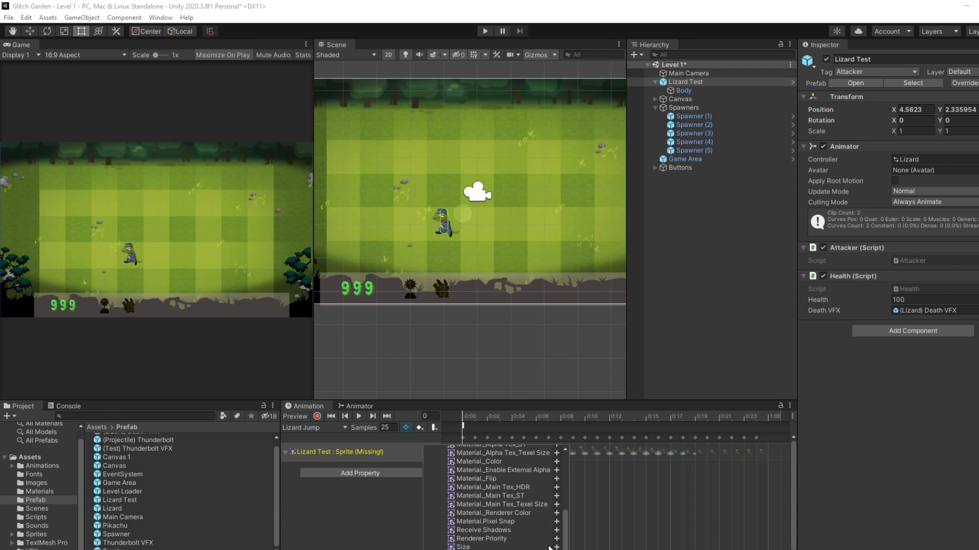
pyautogui.scroll(5, 493, 498)
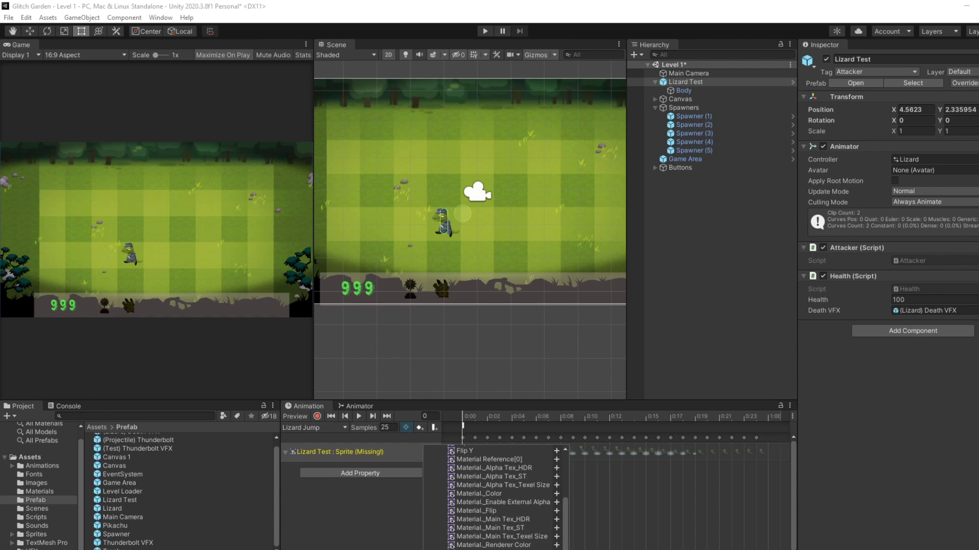
pyautogui.scroll(-5, 508, 536)
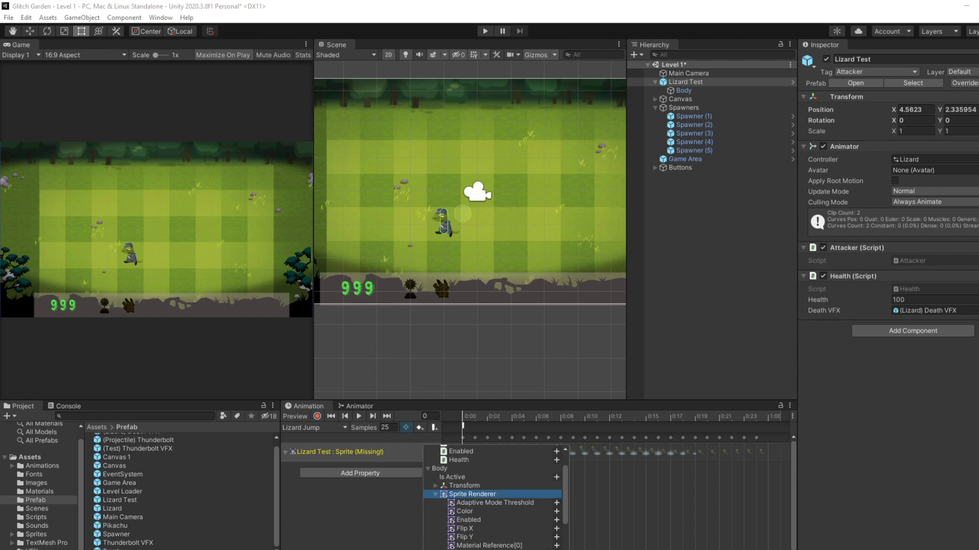
pyautogui.scroll(4, 504, 530)
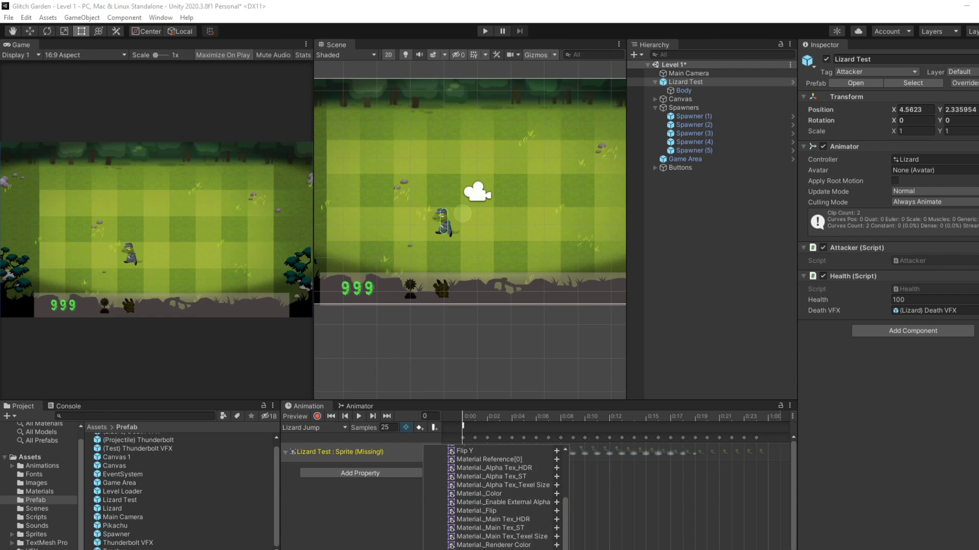
pyautogui.click(435, 473)
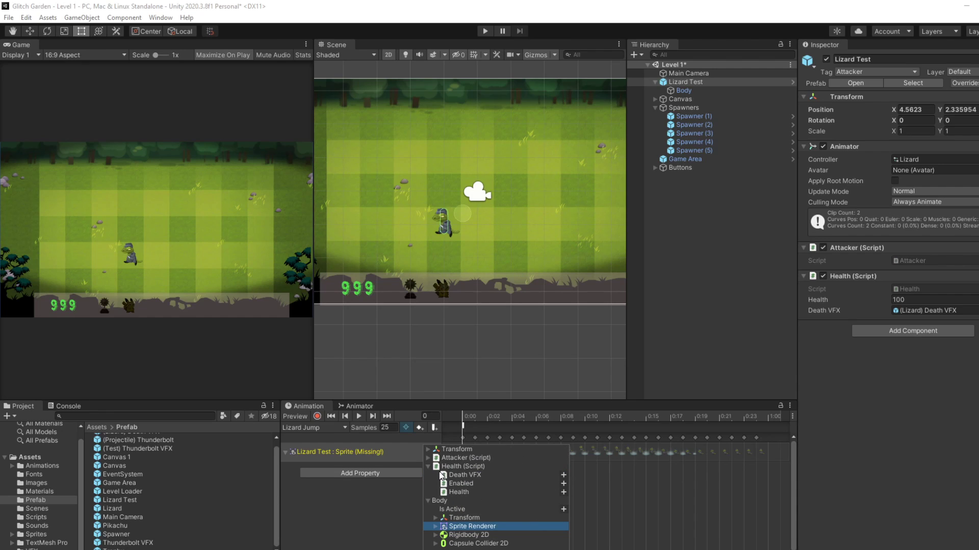
pyautogui.click(427, 500)
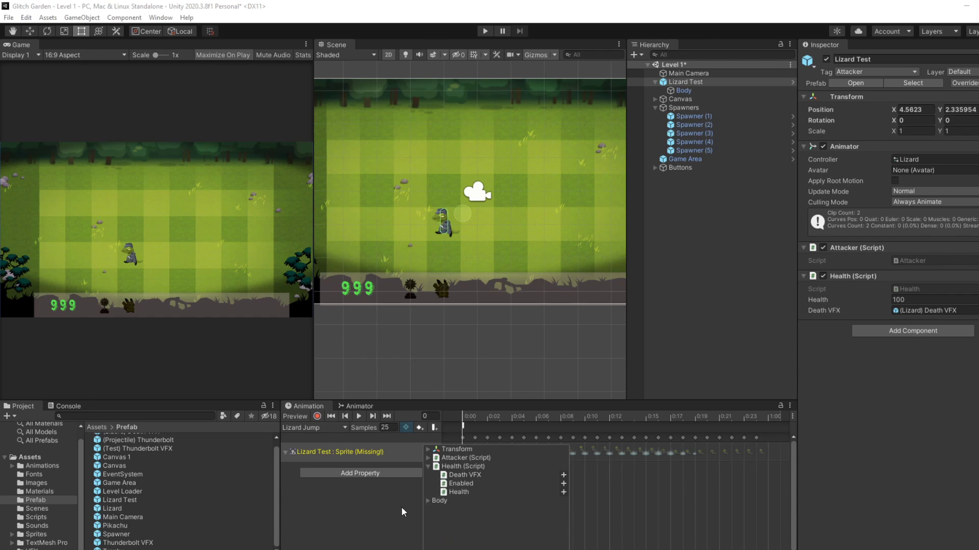
pyautogui.click(401, 507)
pyautogui.click(289, 453)
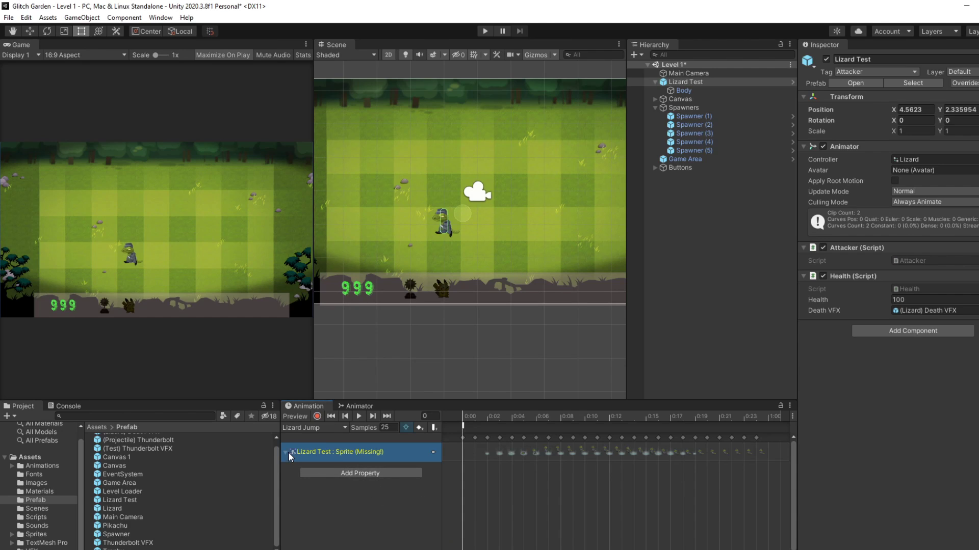
pyautogui.click(359, 416)
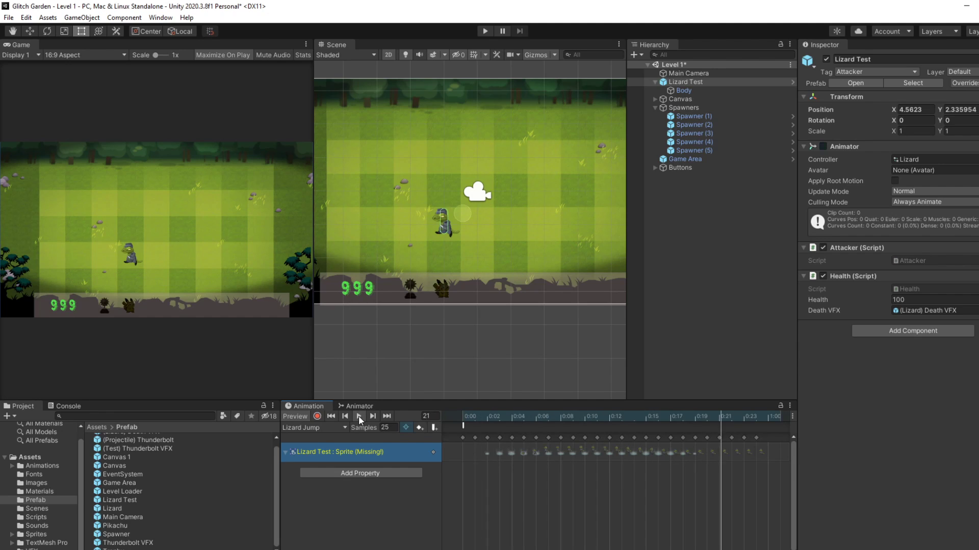
pyautogui.click(359, 416)
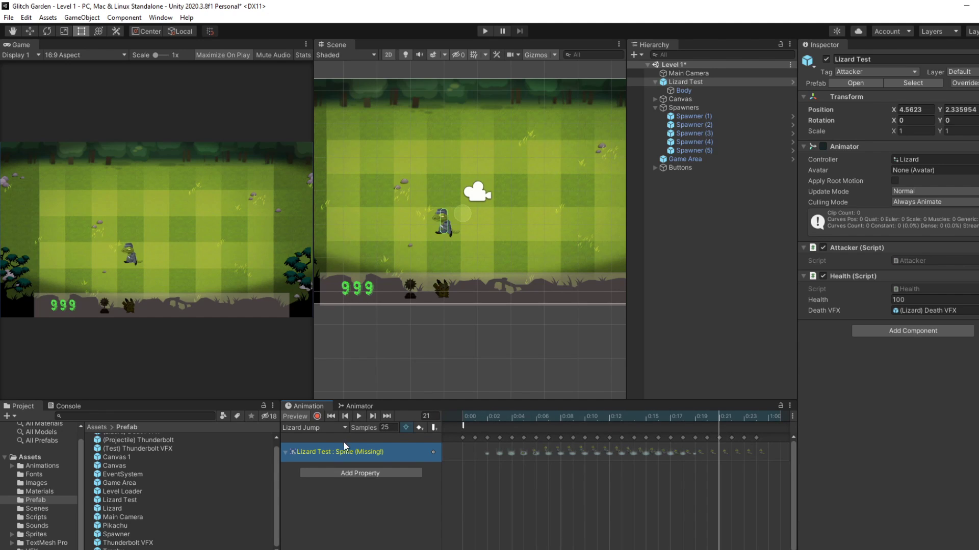
# Remove the 'Sprite (Missing!)' property from Lizard Jump and browse the Add Property list.
pyautogui.rightClick(431, 452)
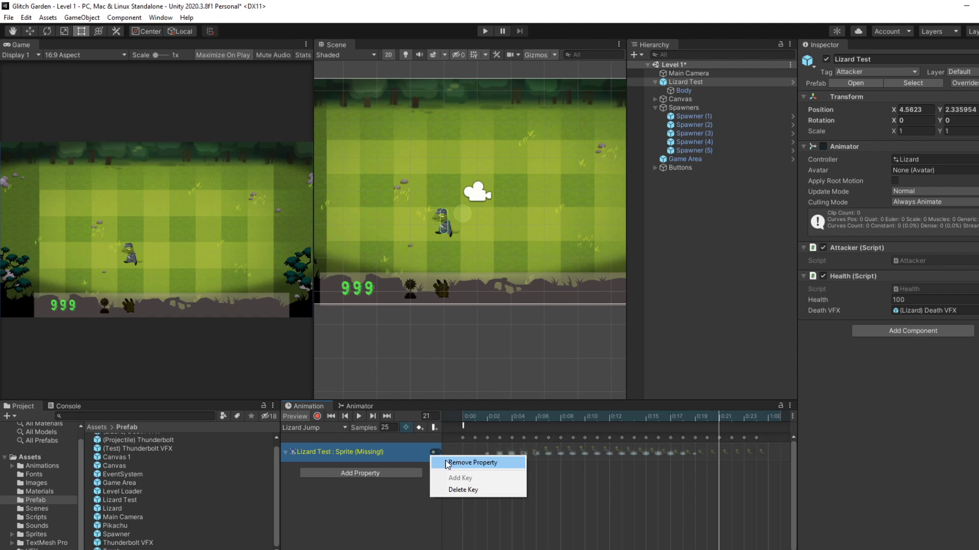
pyautogui.click(447, 463)
pyautogui.click(387, 445)
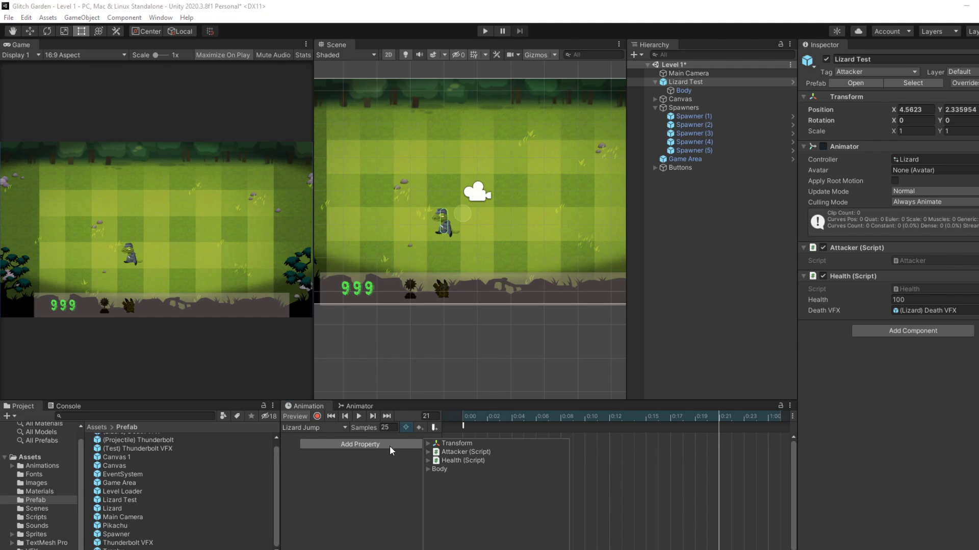
pyautogui.click(429, 460)
pyautogui.click(429, 461)
pyautogui.click(427, 469)
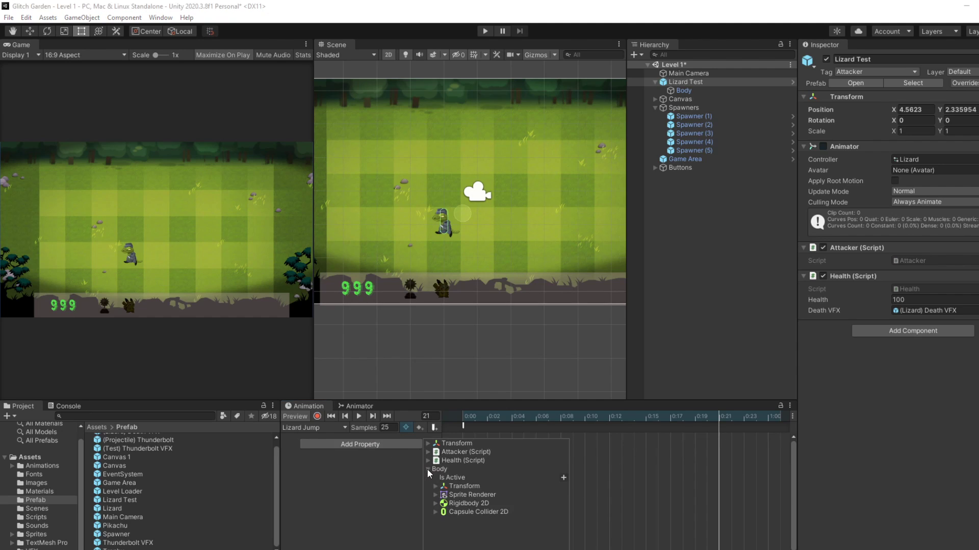
pyautogui.click(435, 495)
pyautogui.scroll(-3, 468, 502)
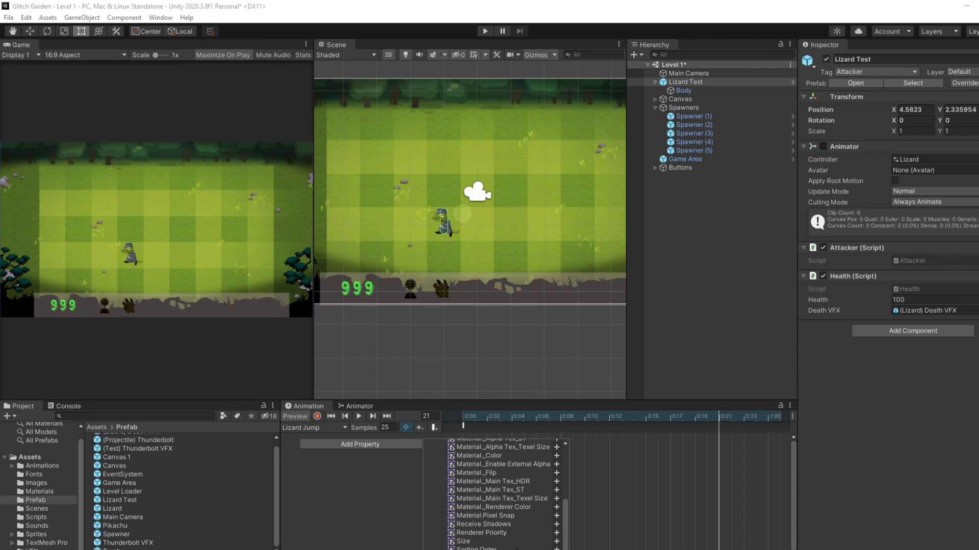
pyautogui.scroll(3, 538, 546)
pyautogui.scroll(-3, 546, 547)
pyautogui.scroll(3, 540, 544)
pyautogui.scroll(3, 506, 492)
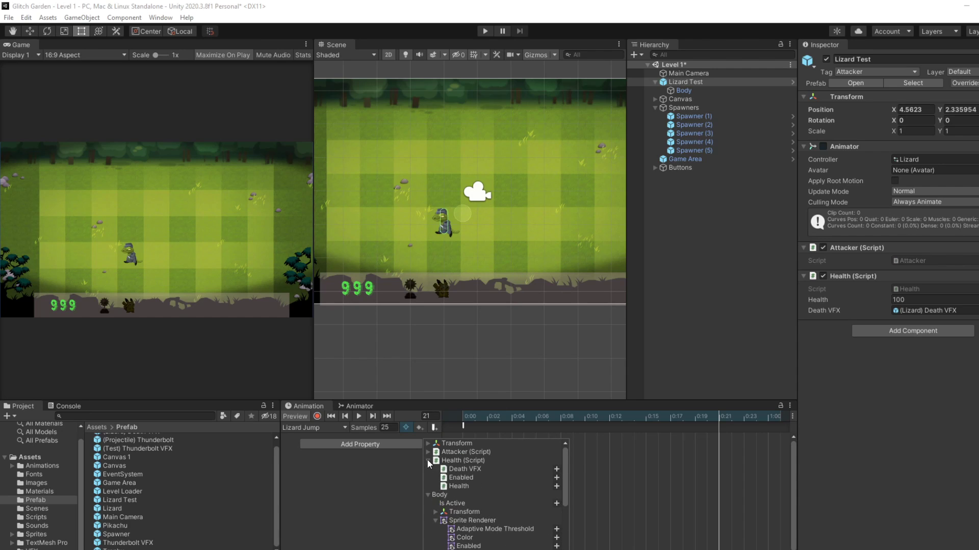
pyautogui.click(426, 452)
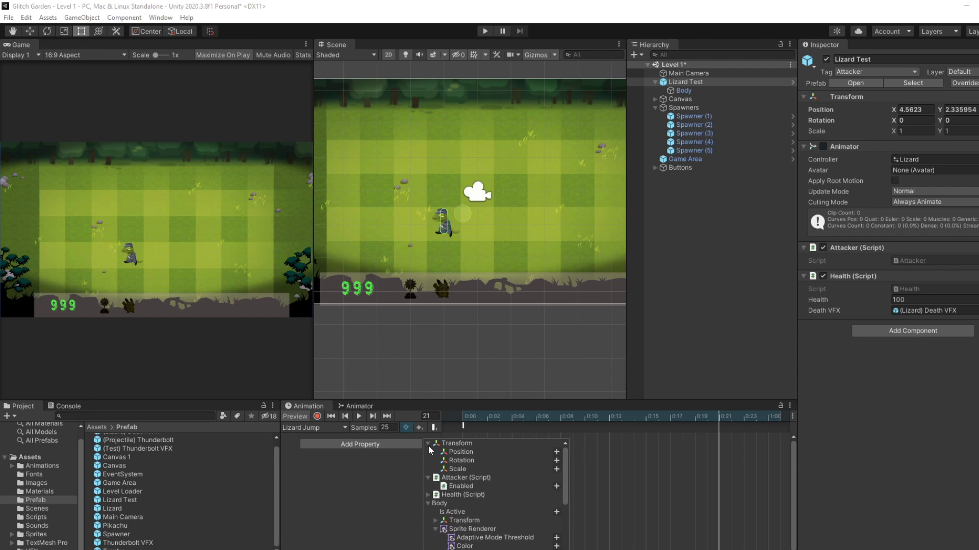
pyautogui.click(427, 452)
pyautogui.scroll(-5, 464, 505)
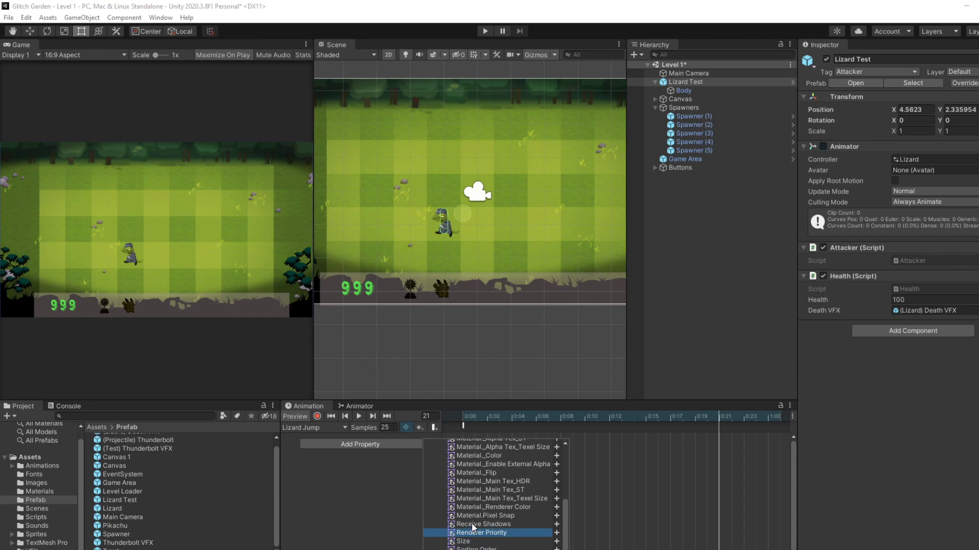
pyautogui.scroll(5, 472, 524)
pyautogui.click(616, 488)
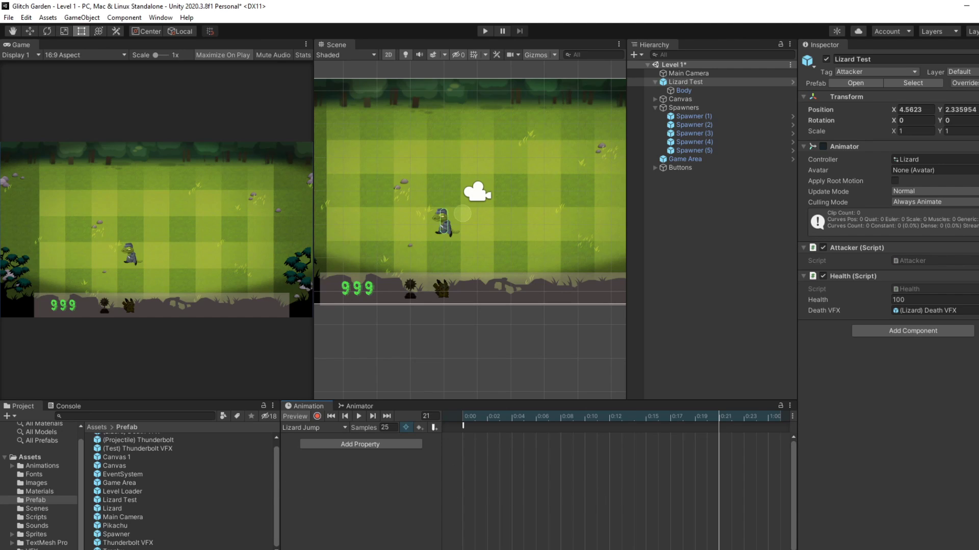
# Toggle the clip between curves and dopesheet views, then reselect Body and Lizard Test.
pyautogui.click(390, 548)
pyautogui.click(367, 548)
pyautogui.click(714, 90)
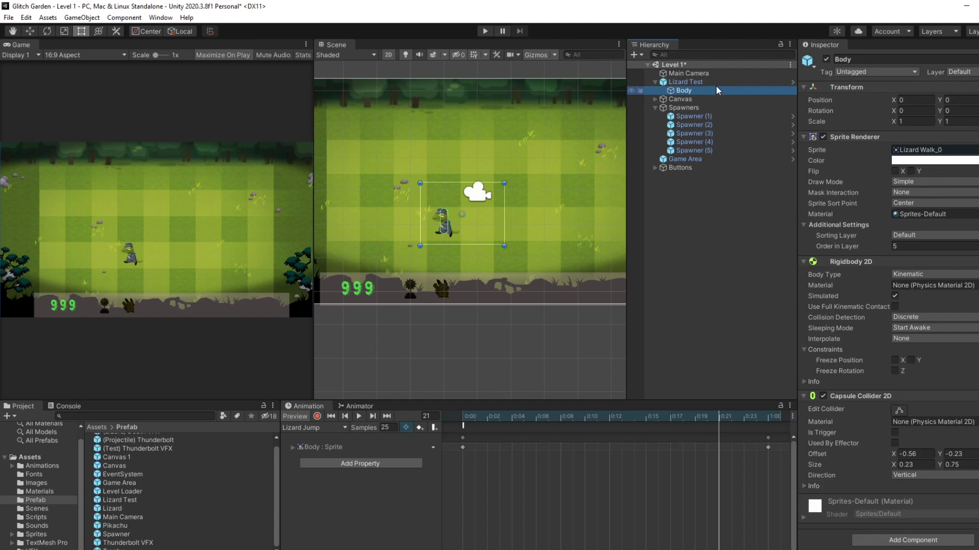
pyautogui.click(715, 82)
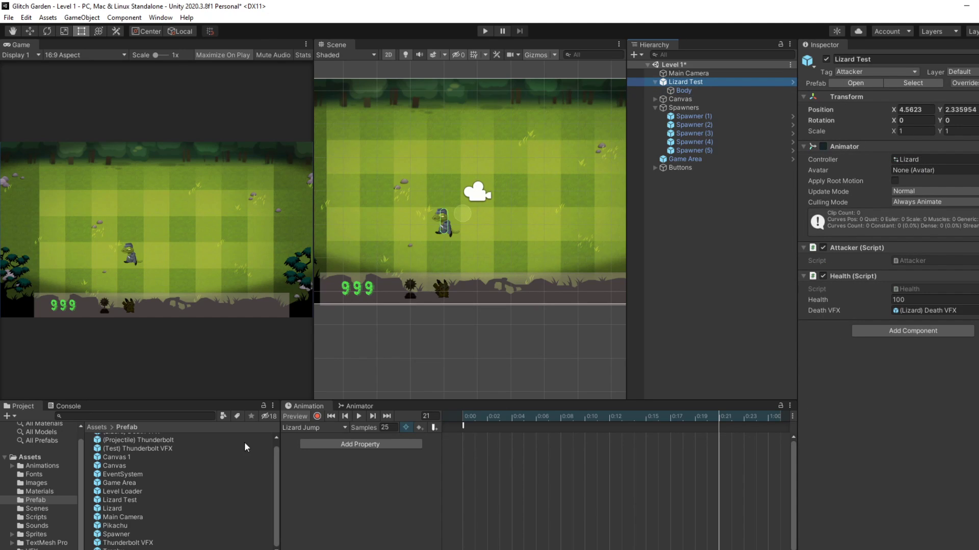
# Open the Attackers animations folder and create a new Animator Controller there.
pyautogui.click(371, 407)
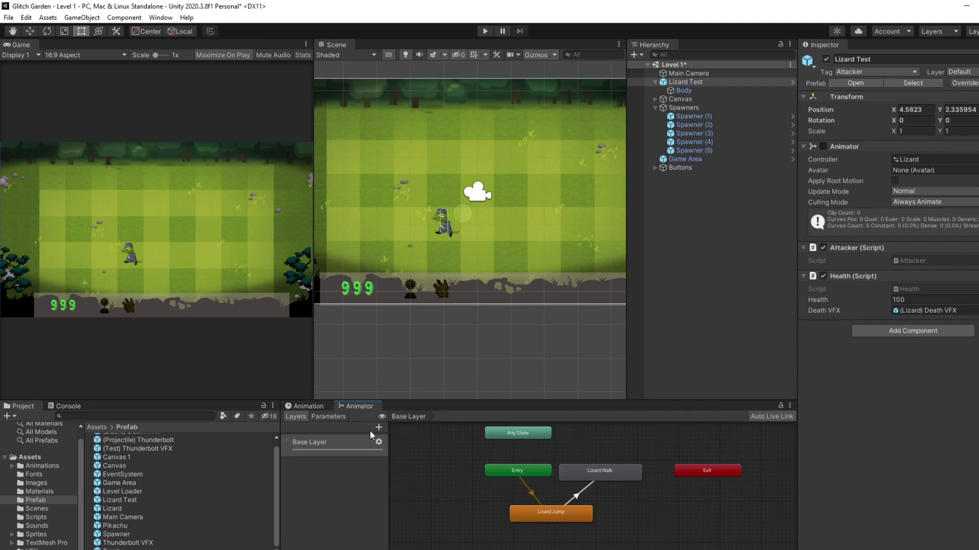
pyautogui.click(306, 407)
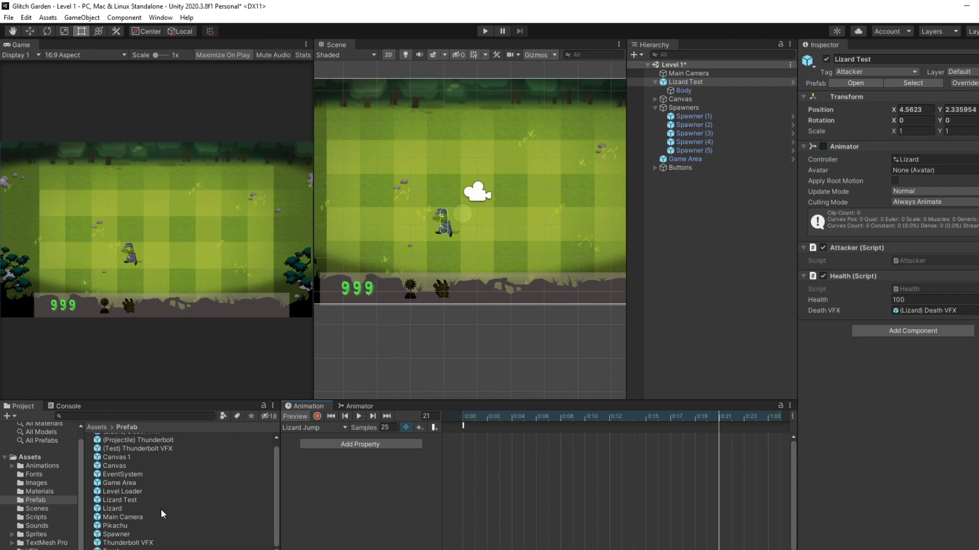
pyautogui.scroll(1, 163, 505)
pyautogui.click(33, 467)
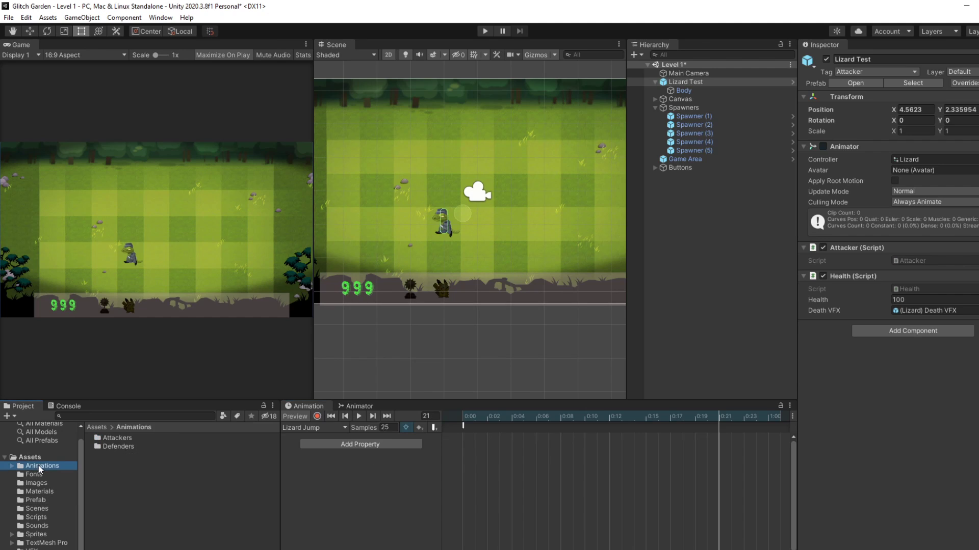
pyautogui.click(112, 446)
pyautogui.doubleClick(116, 438)
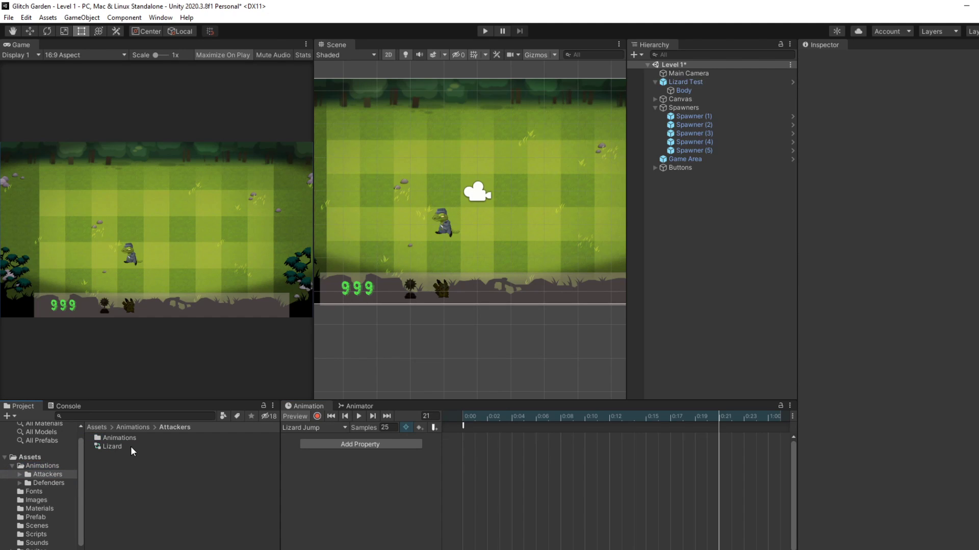
pyautogui.rightClick(116, 470)
pyautogui.moveTo(205, 188)
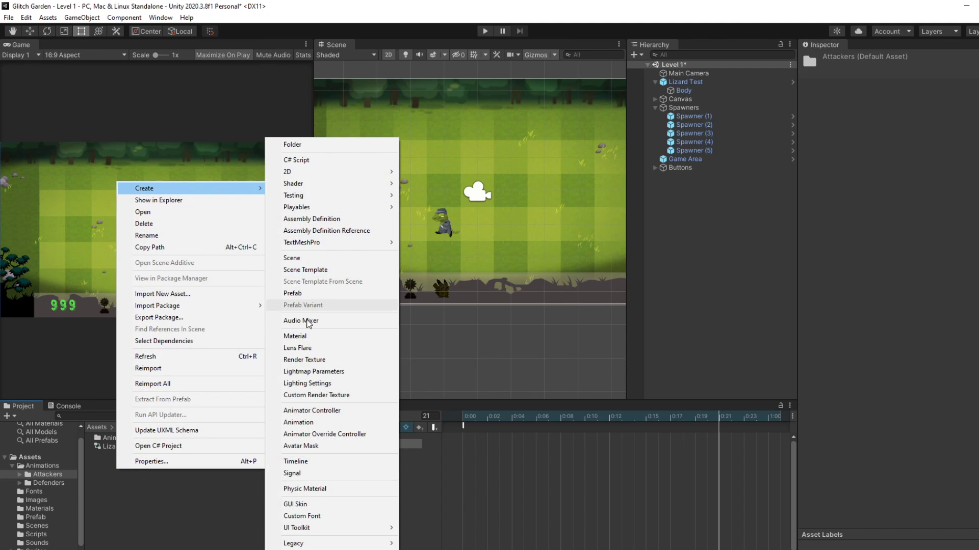
pyautogui.click(312, 411)
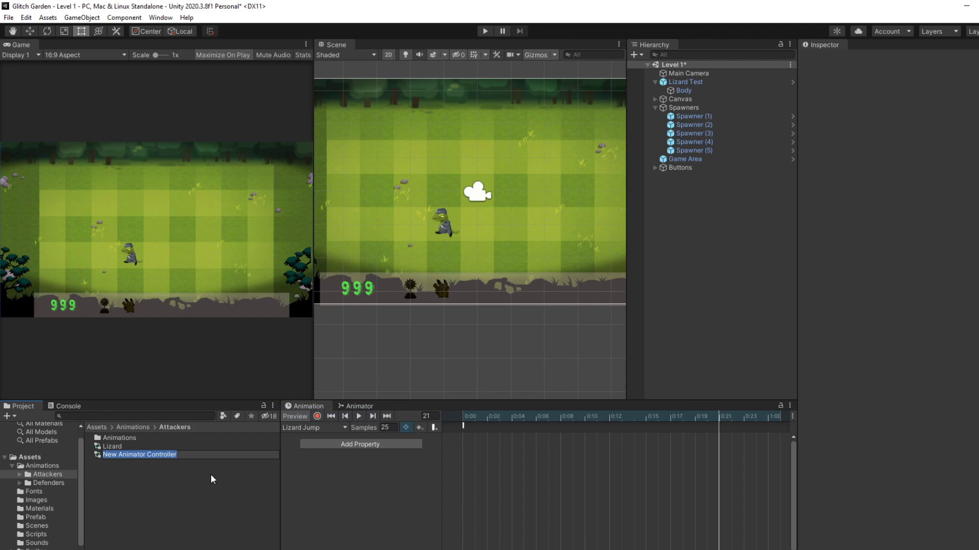
# Delete the stray New Animator Controller and select Lizard Jump in the Animator graph.
pyautogui.write('Lizar')
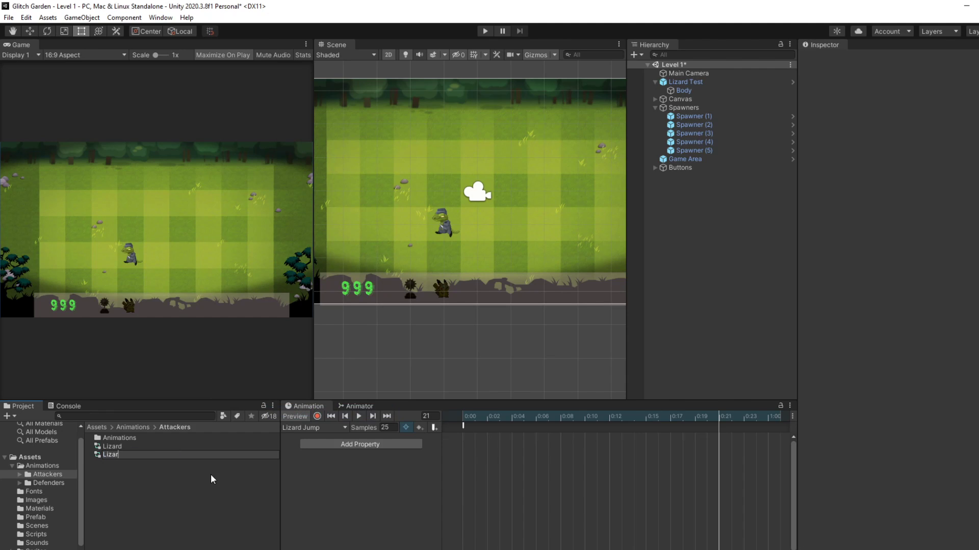
pyautogui.press('BackSpace')
pyautogui.press('BackSpace')
pyautogui.press('BackSpace')
pyautogui.press('BackSpace')
pyautogui.press('BackSpace')
pyautogui.click(151, 461)
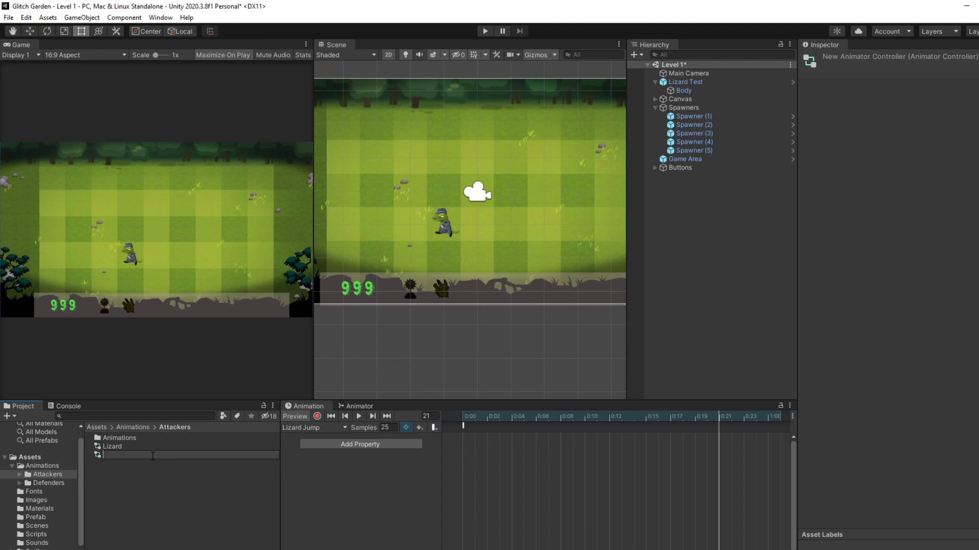
pyautogui.press('Escape')
pyautogui.click(155, 454)
pyautogui.press('BackSpace')
pyautogui.press('Escape')
pyautogui.rightClick(162, 462)
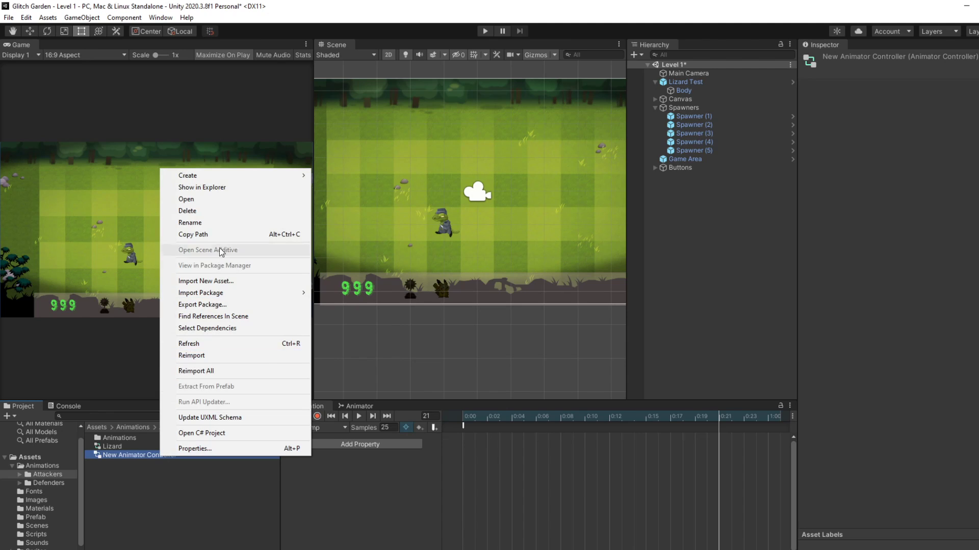
pyautogui.click(221, 210)
pyautogui.click(543, 316)
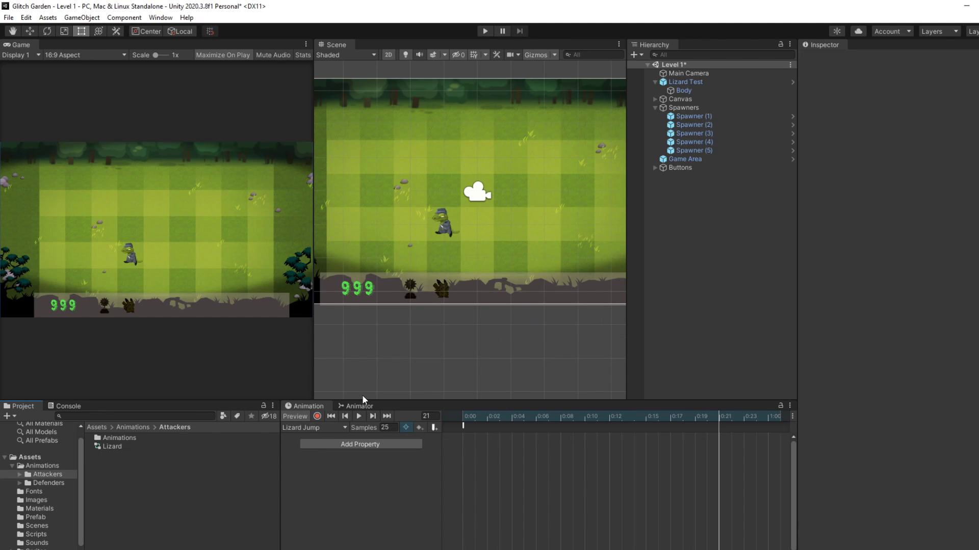
pyautogui.click(359, 406)
pyautogui.click(548, 510)
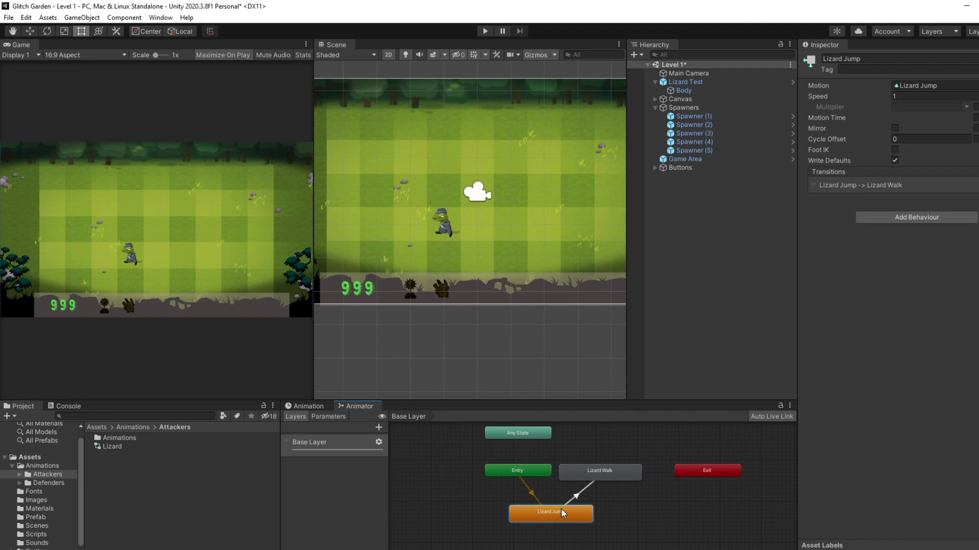
# Delete the Lizard Jump and Lizard Walk states, then select the Attackers Animations folder.
pyautogui.press('Delete')
pyautogui.click(584, 475)
pyautogui.press('Delete')
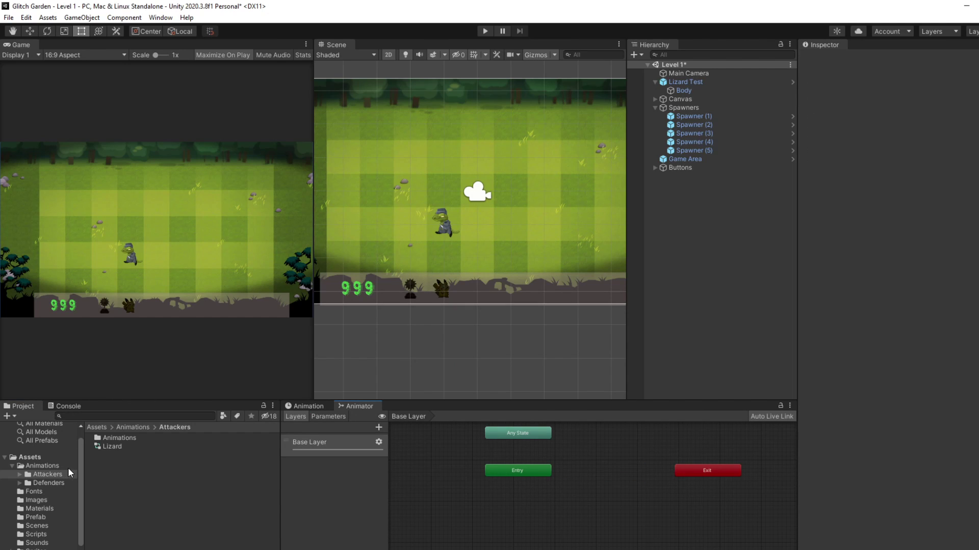
pyautogui.click(708, 81)
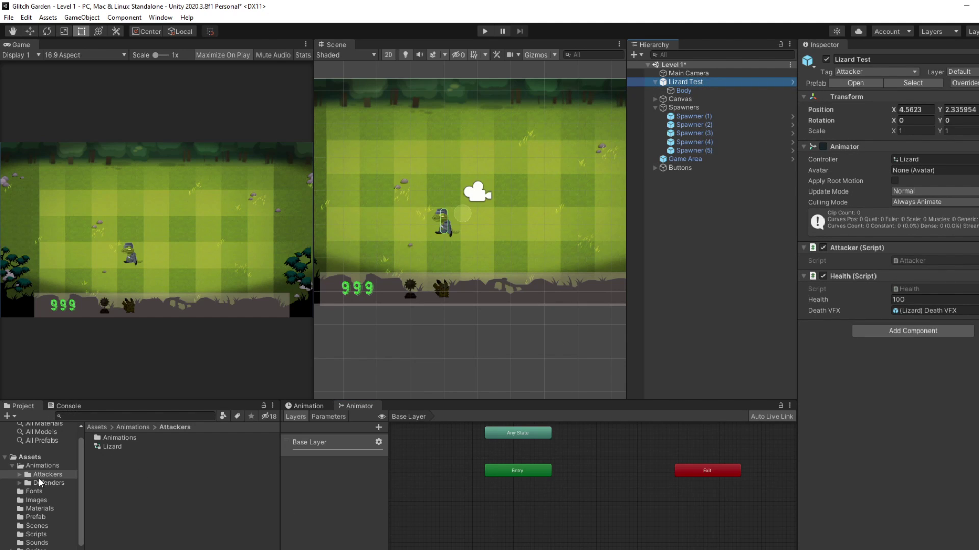
pyautogui.click(117, 438)
# Add Lizard Jump as the default state and Lizard Walk, linked by a Jump-to-Walk transition.
pyautogui.doubleClick(118, 438)
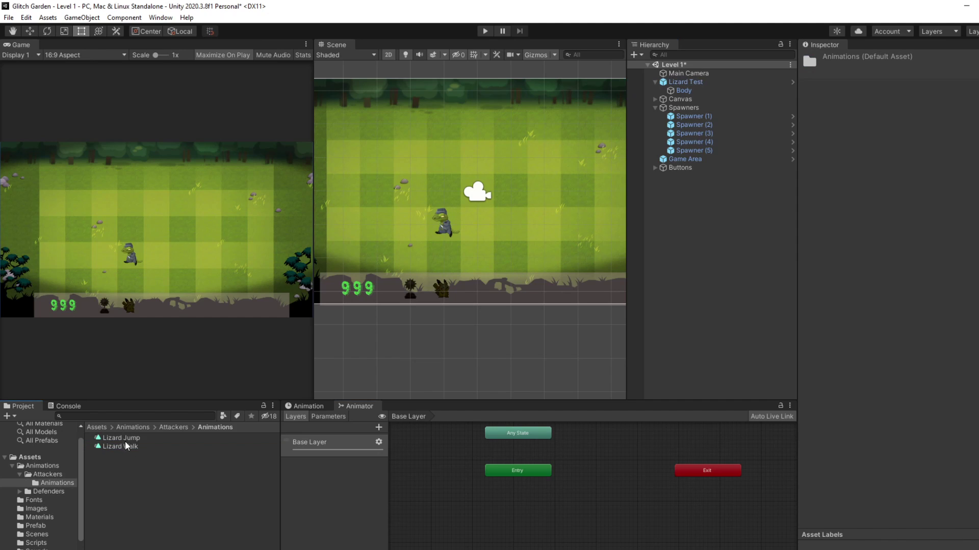
pyautogui.moveTo(131, 439); pyautogui.dragTo(540, 497)
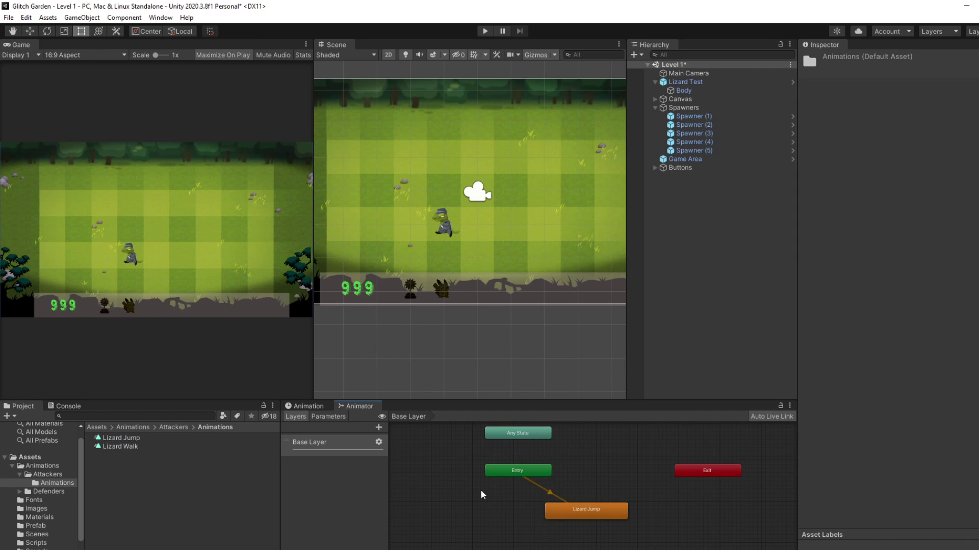
pyautogui.moveTo(122, 448); pyautogui.dragTo(602, 501)
pyautogui.rightClick(597, 511)
pyautogui.click(612, 518)
pyautogui.click(610, 479)
pyautogui.click(625, 475)
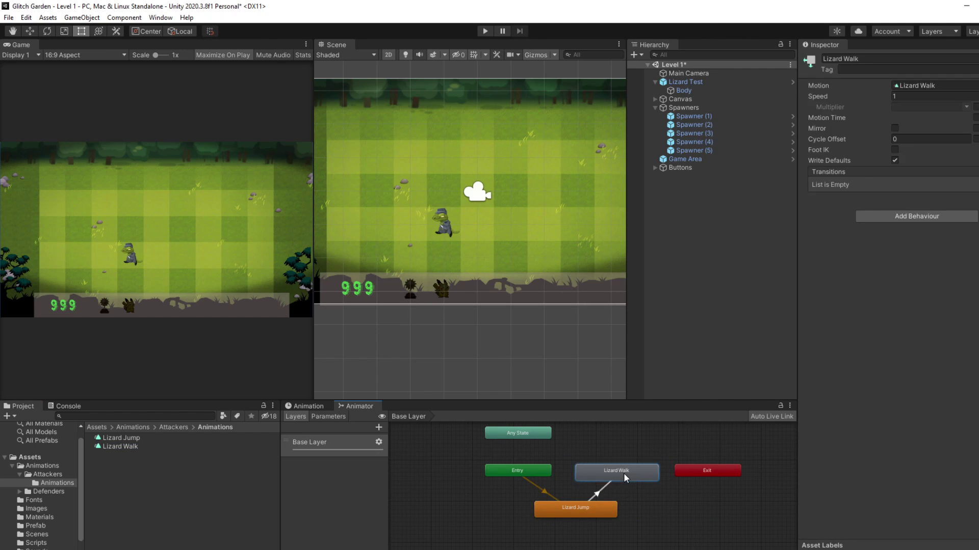
pyautogui.click(598, 508)
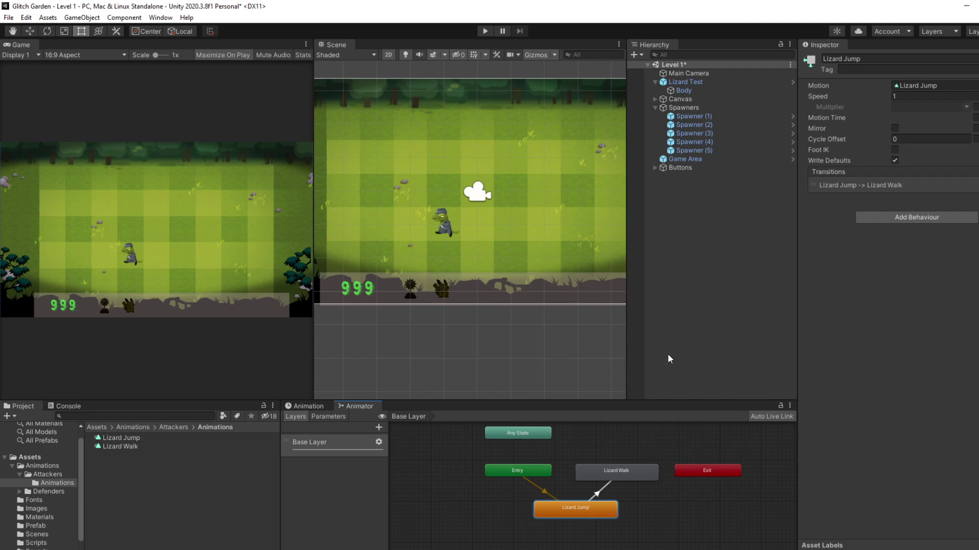
# Set the Lizard Jump to Lizard Walk transition's exit time to 1.
pyautogui.click(816, 185)
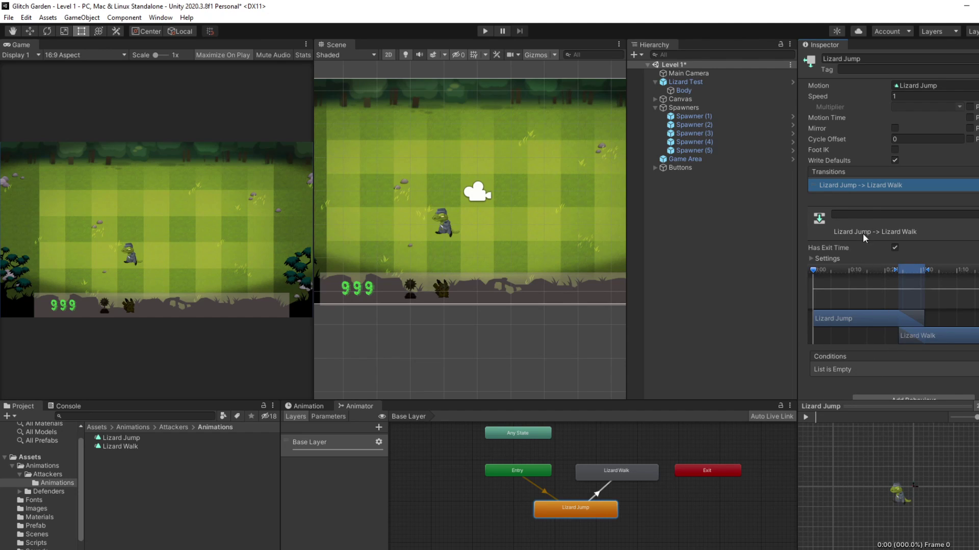
pyautogui.scroll(-1, 852, 258)
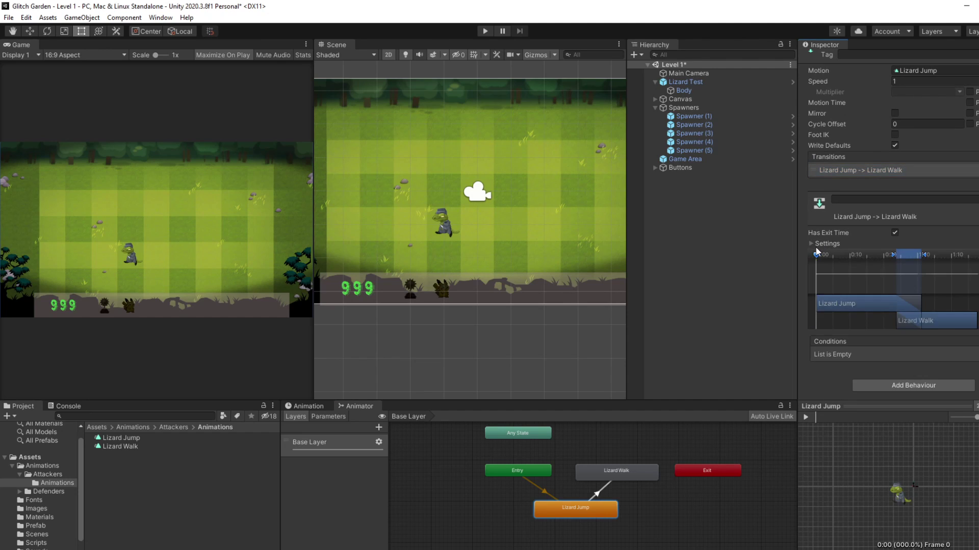
pyautogui.click(812, 244)
pyautogui.click(913, 254)
pyautogui.write('1')
pyautogui.scroll(-4, 940, 272)
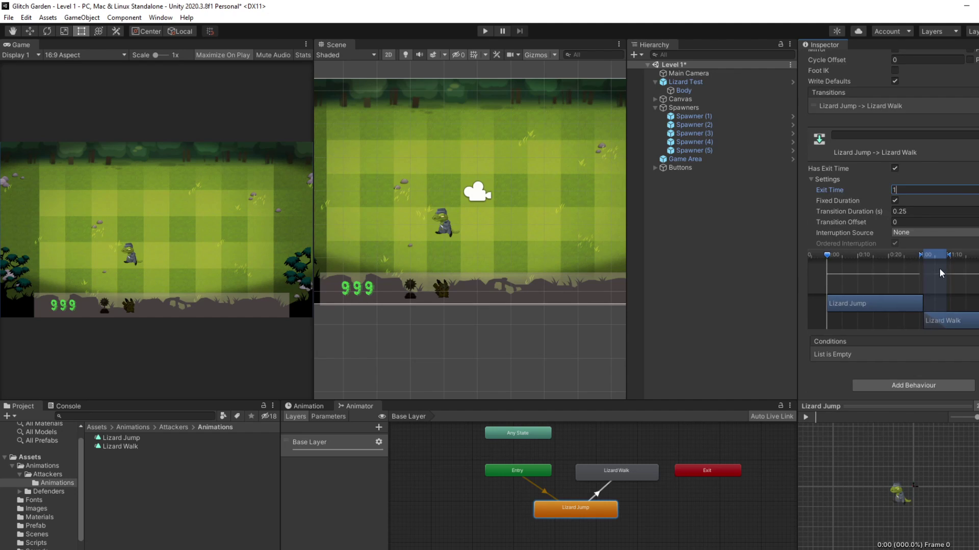
pyautogui.click(622, 471)
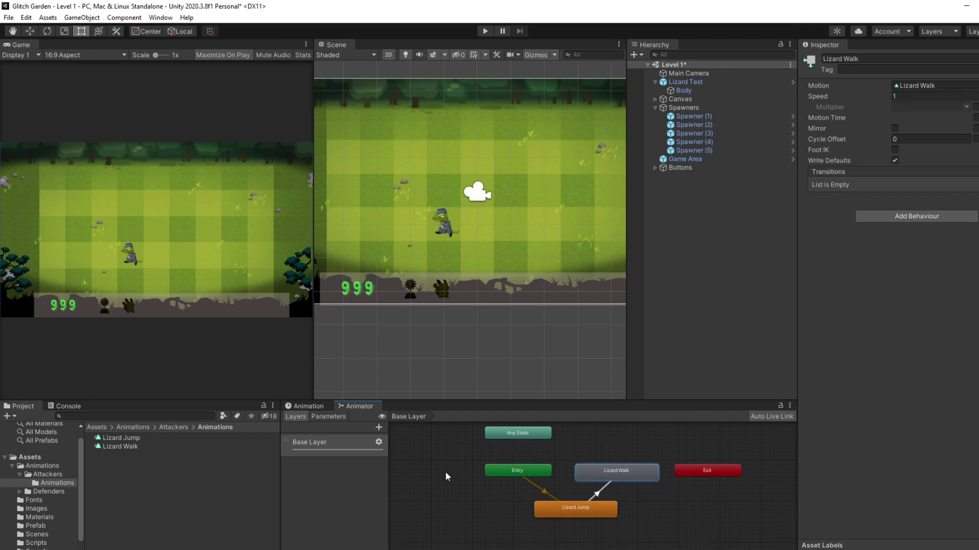
pyautogui.click(443, 451)
# Browse the Body's Sprite Renderer properties in the Lizard Jump clip's Add Property list, then return to the Animator graph.
pyautogui.click(306, 406)
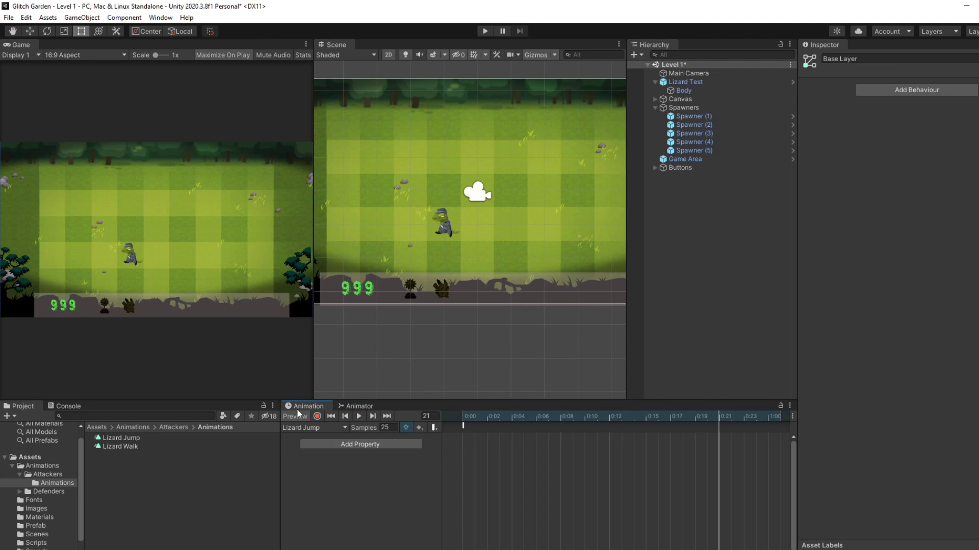
pyautogui.click(330, 445)
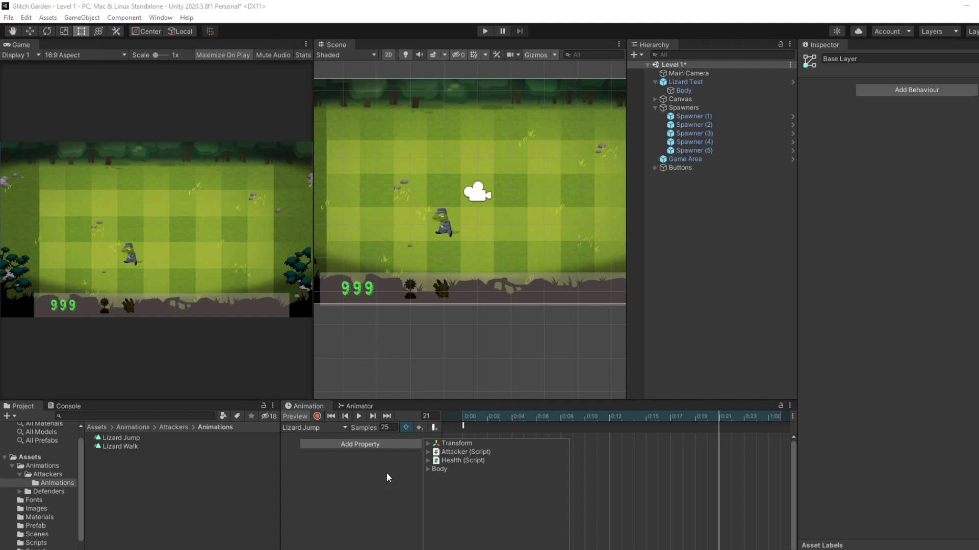
pyautogui.click(429, 469)
pyautogui.click(435, 495)
pyautogui.scroll(-5, 476, 494)
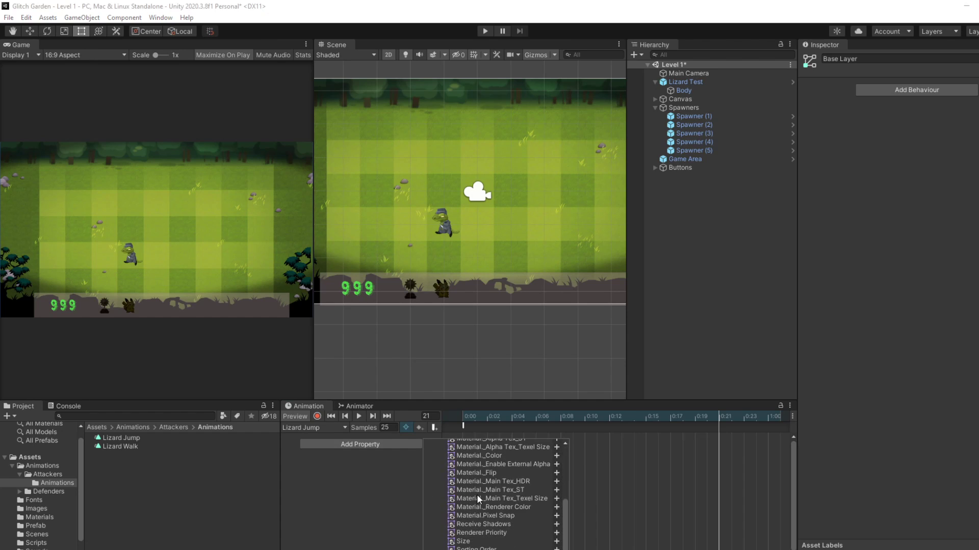
pyautogui.scroll(6, 473, 545)
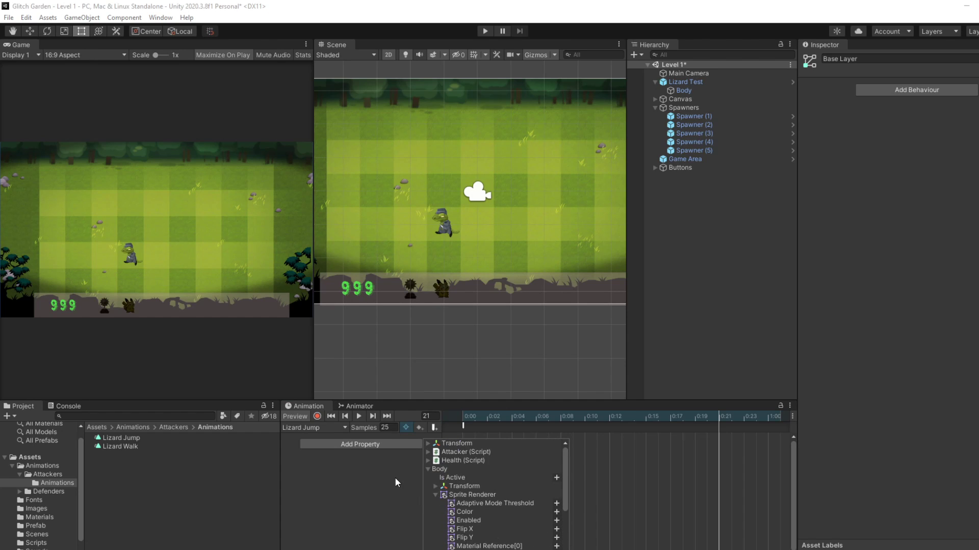
pyautogui.scroll(-2, 443, 494)
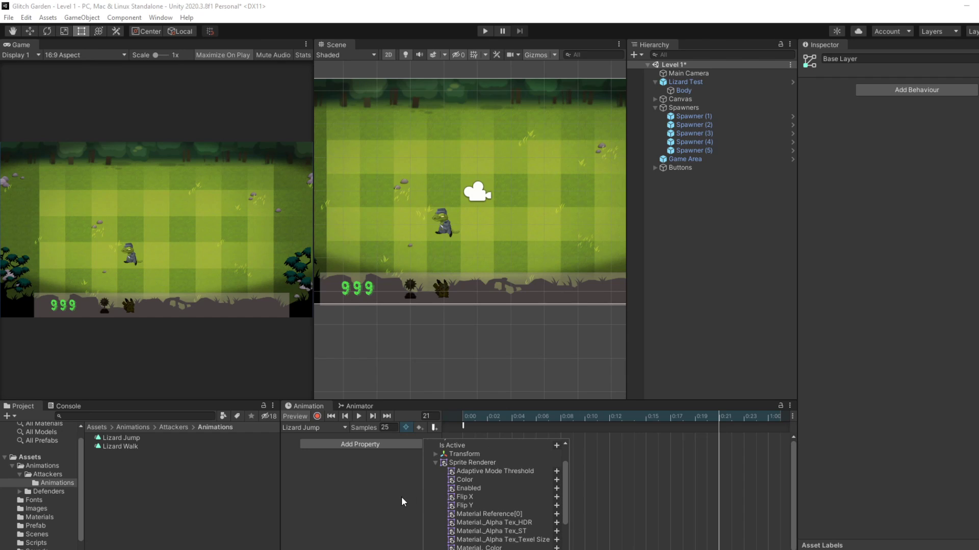
pyautogui.click(372, 408)
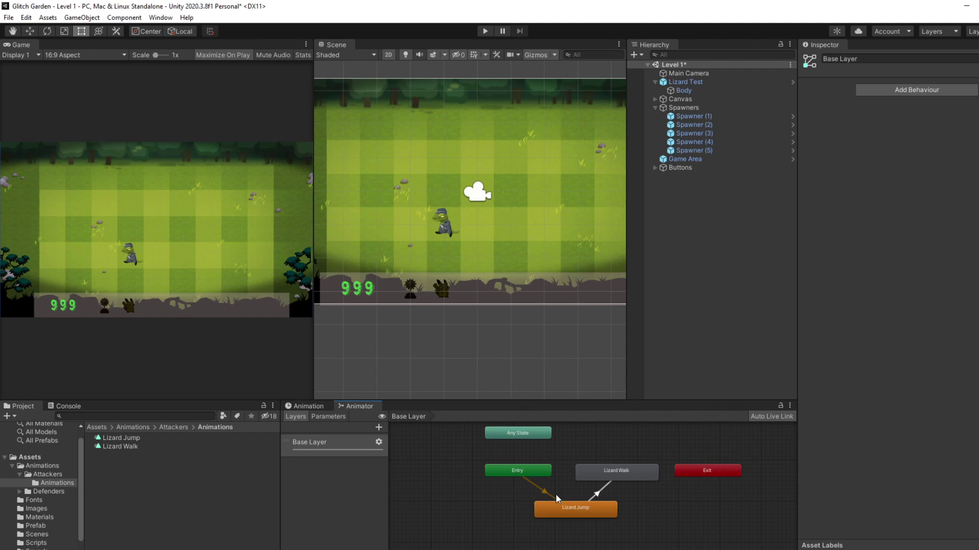
# Load the Lizard Walk clip, preview it on the Body, and play then pause it.
pyautogui.doubleClick(582, 513)
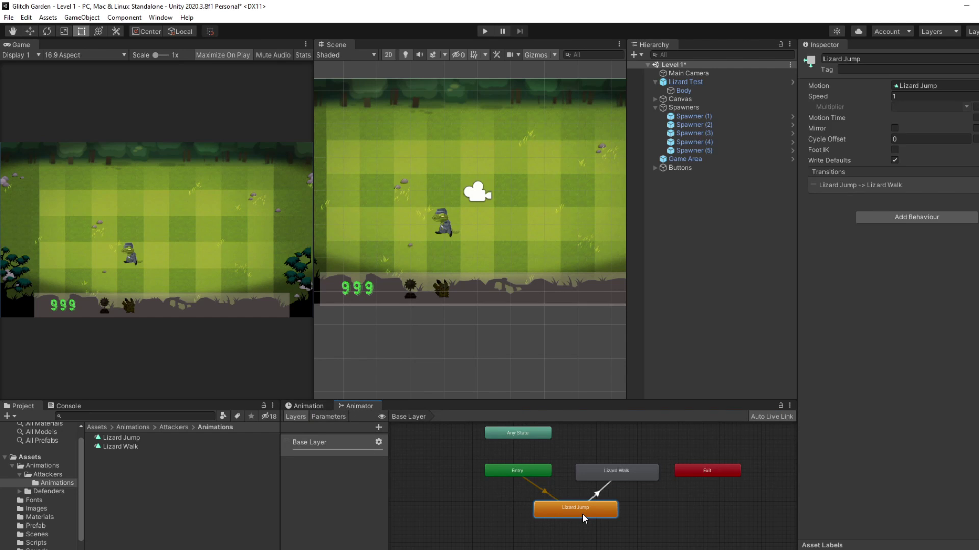
pyautogui.doubleClick(127, 445)
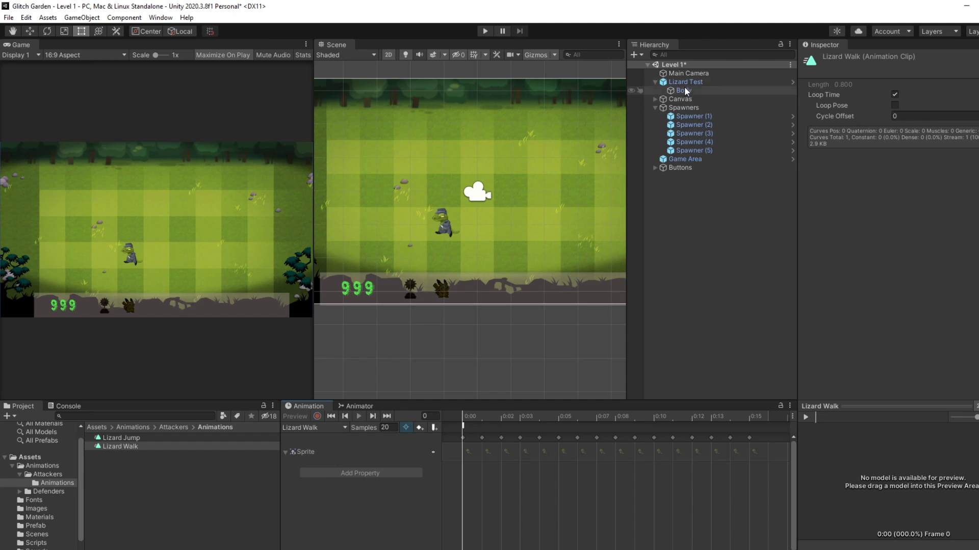
pyautogui.moveTo(684, 89); pyautogui.dragTo(869, 478)
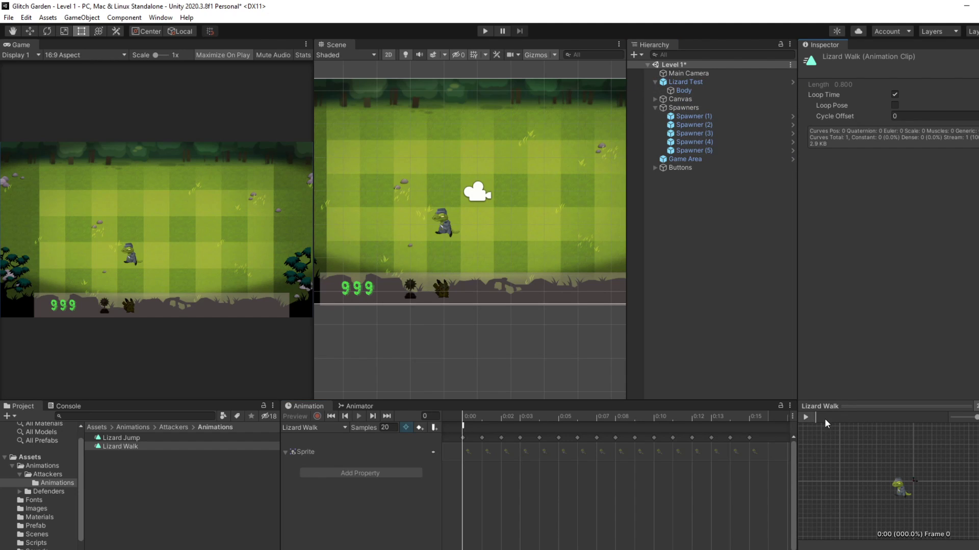
pyautogui.click(806, 418)
pyautogui.click(808, 418)
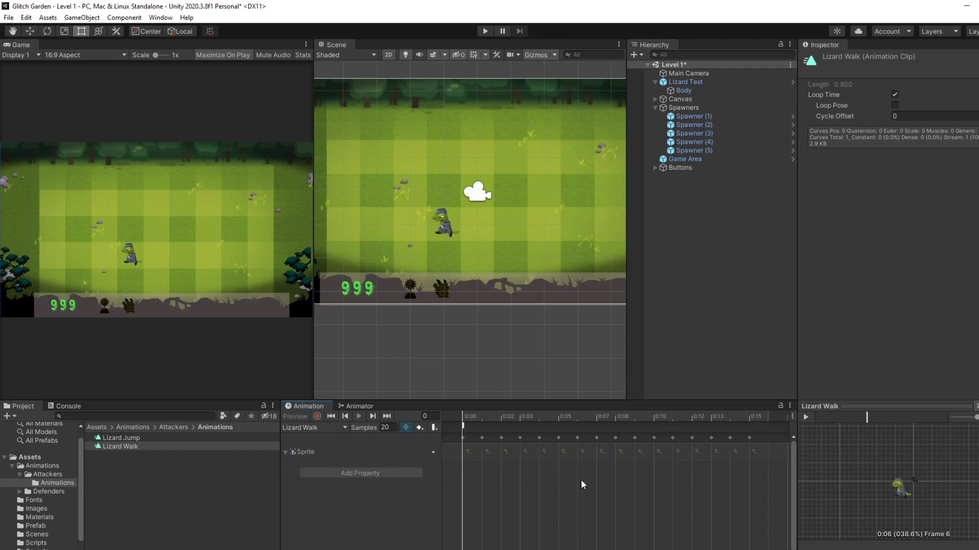
# Zoom the Lizard Walk dopesheet in and out and check the Udemy lecture.
pyautogui.scroll(3, 583, 484)
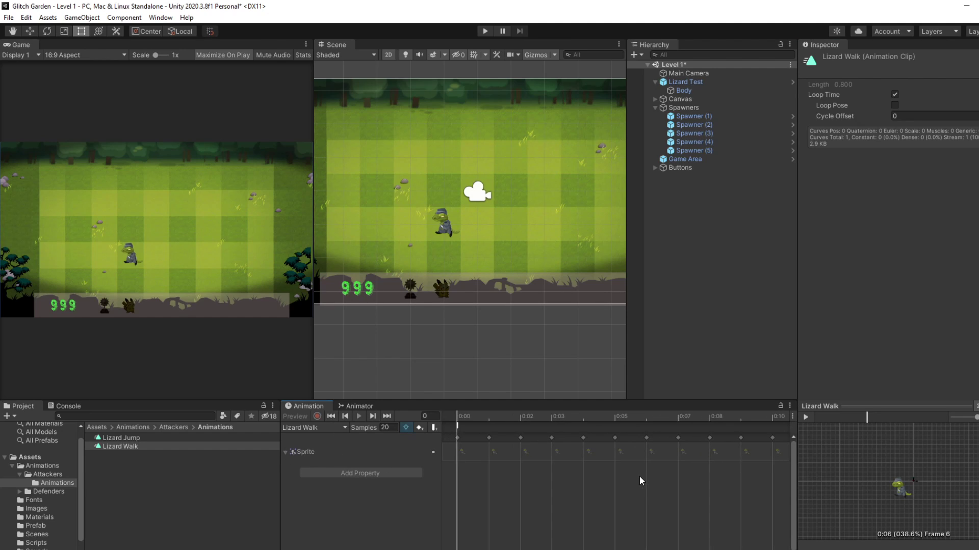
pyautogui.scroll(4, 520, 467)
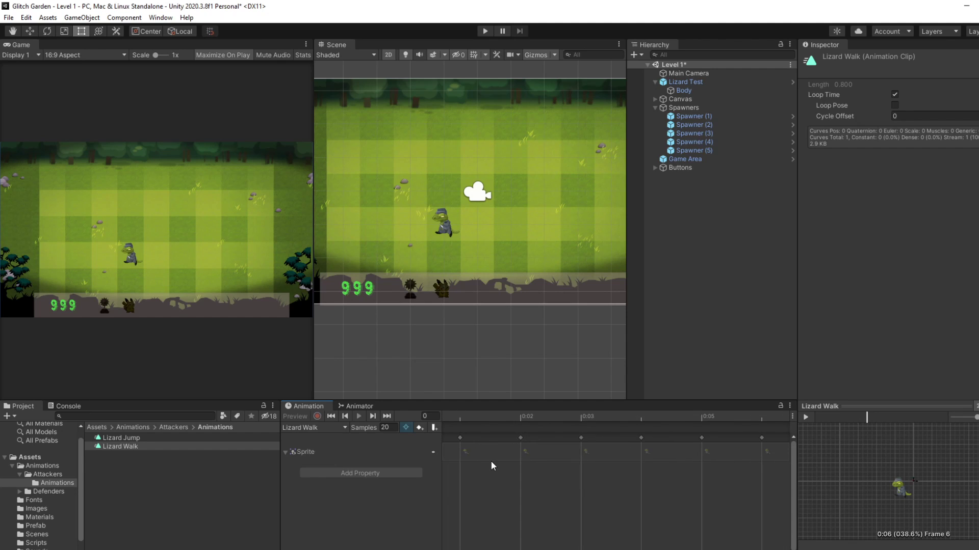
pyautogui.scroll(4, 491, 460)
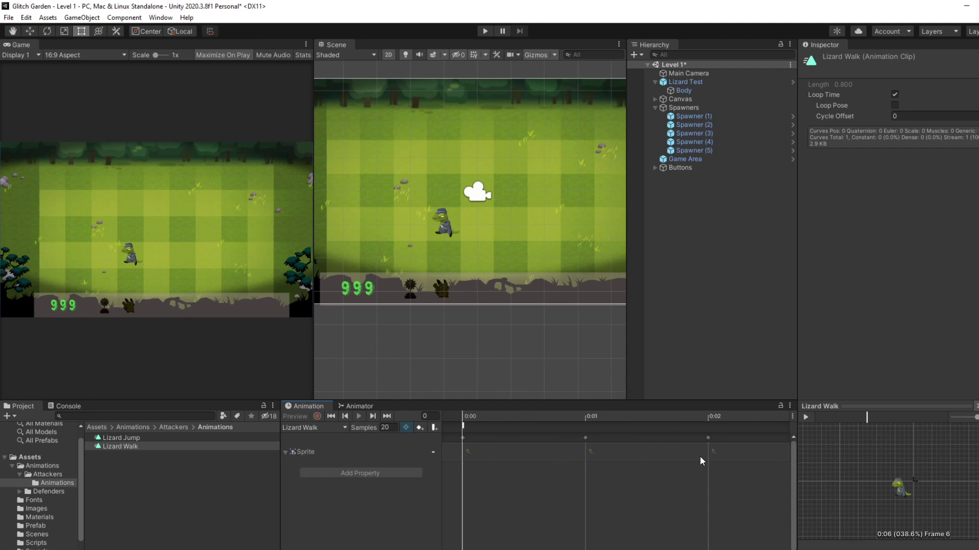
pyautogui.scroll(-6, 695, 459)
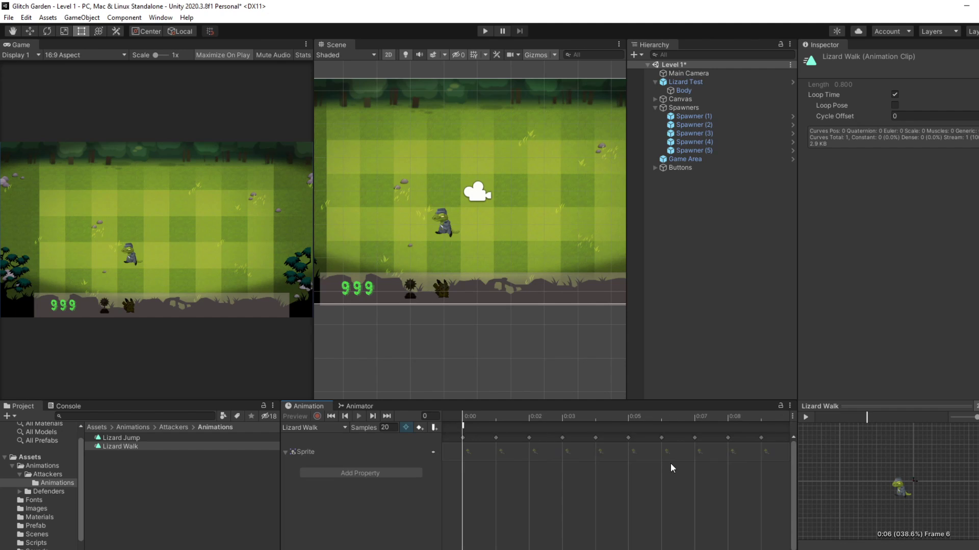
pyautogui.scroll(-4, 665, 466)
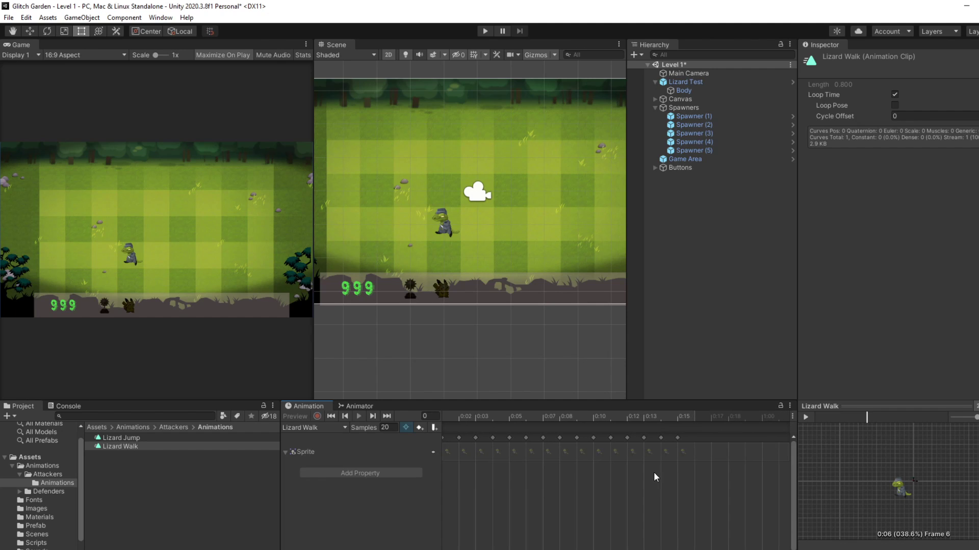
pyautogui.hotkey('alt', 'Tab')
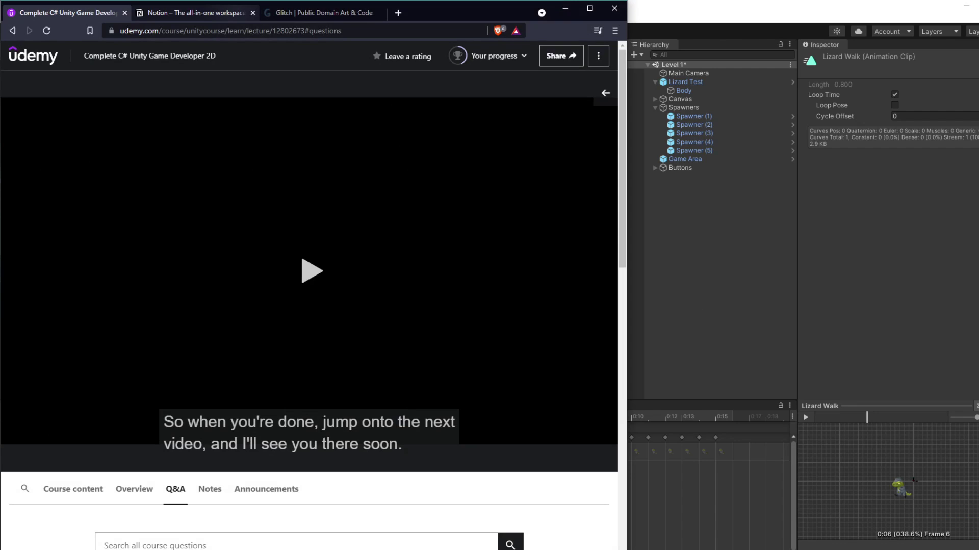
pyautogui.hotkey('alt', 'Tab')
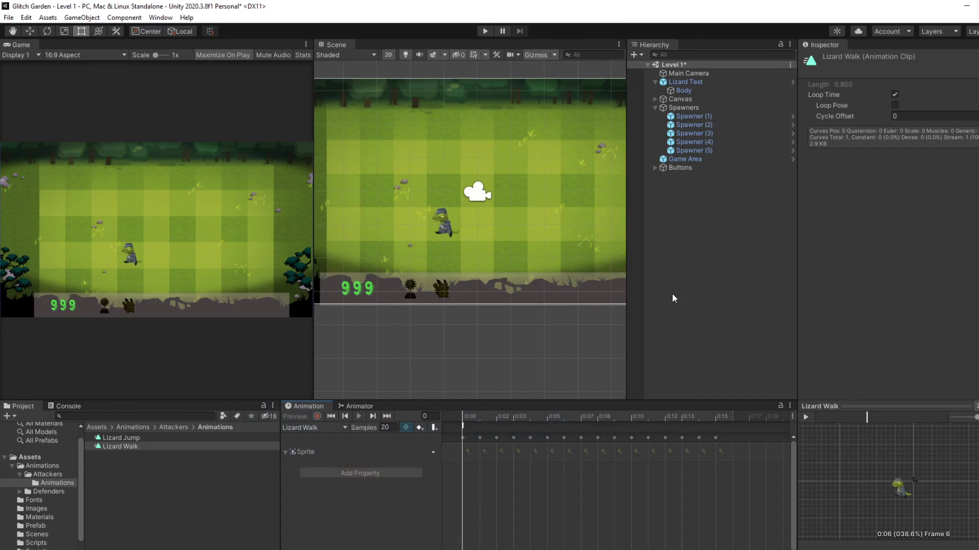
# Show the Animator graph, inspect Lizard Test, and open the Lizard Walk clip.
pyautogui.click(353, 407)
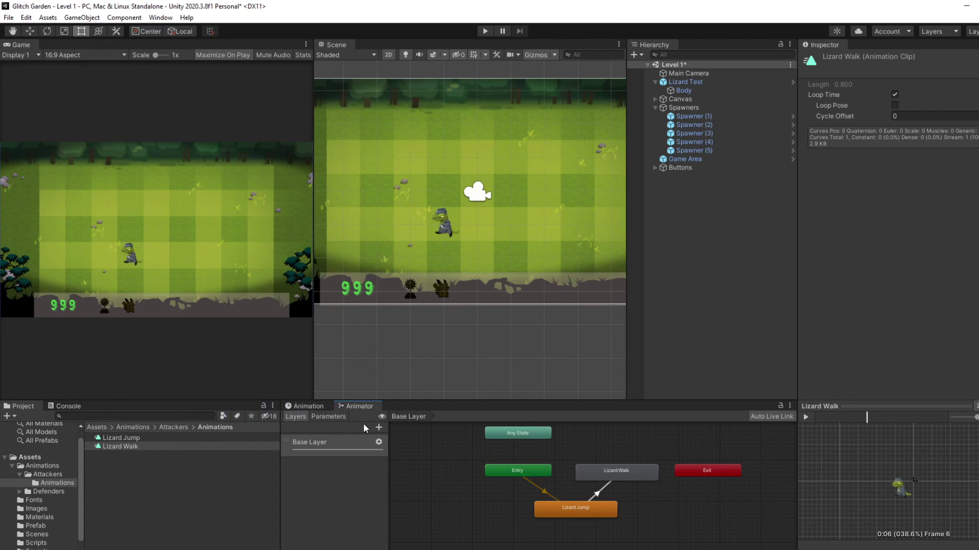
pyautogui.click(703, 82)
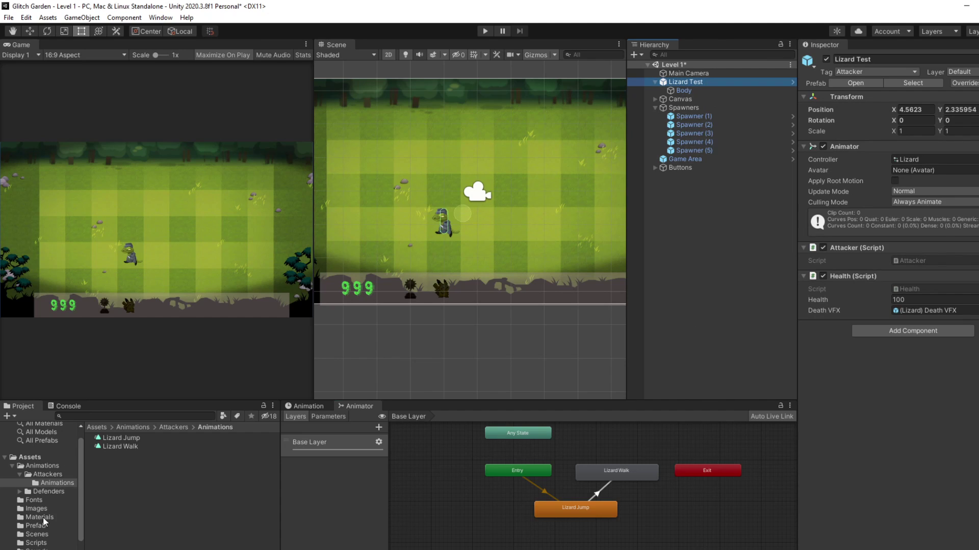
pyautogui.click(128, 438)
pyautogui.doubleClick(127, 443)
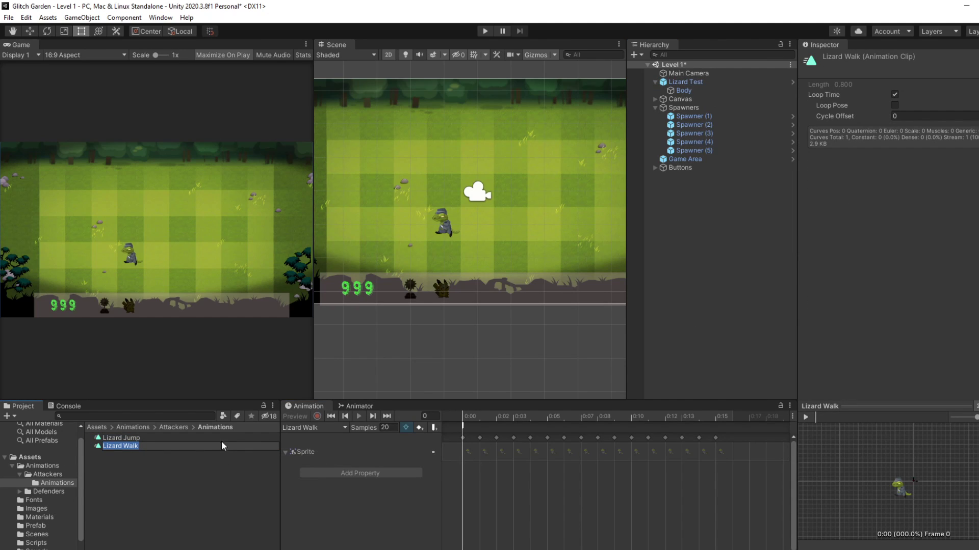
# Inspect the Lizard Jump clip's Body : Sprite keyframes, then delete the Lizard Jump clip.
pyautogui.click(219, 438)
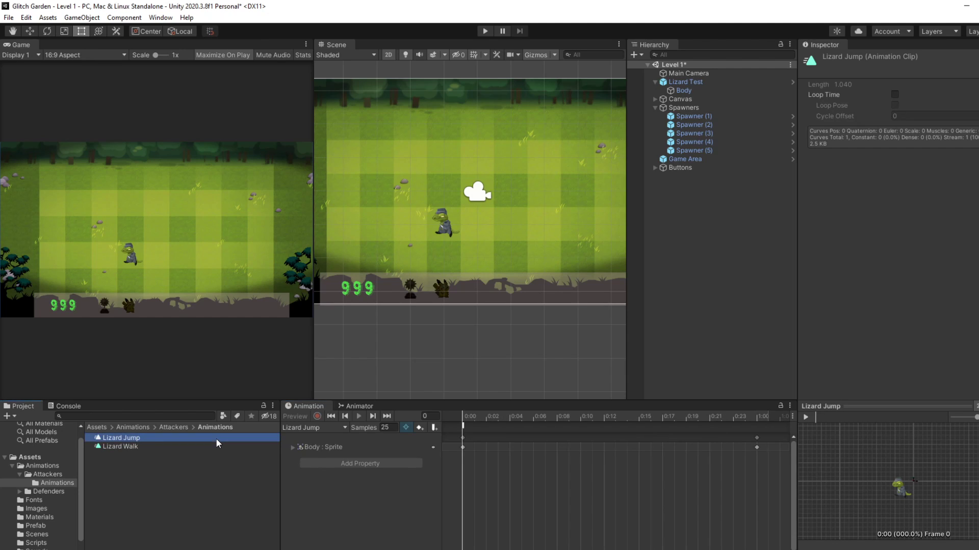
pyautogui.click(293, 448)
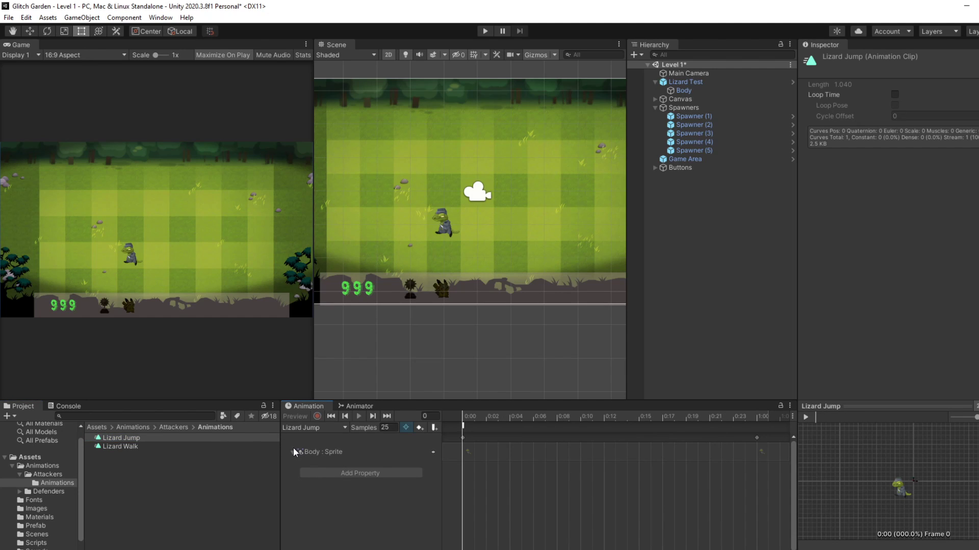
pyautogui.click(293, 448)
pyautogui.click(188, 440)
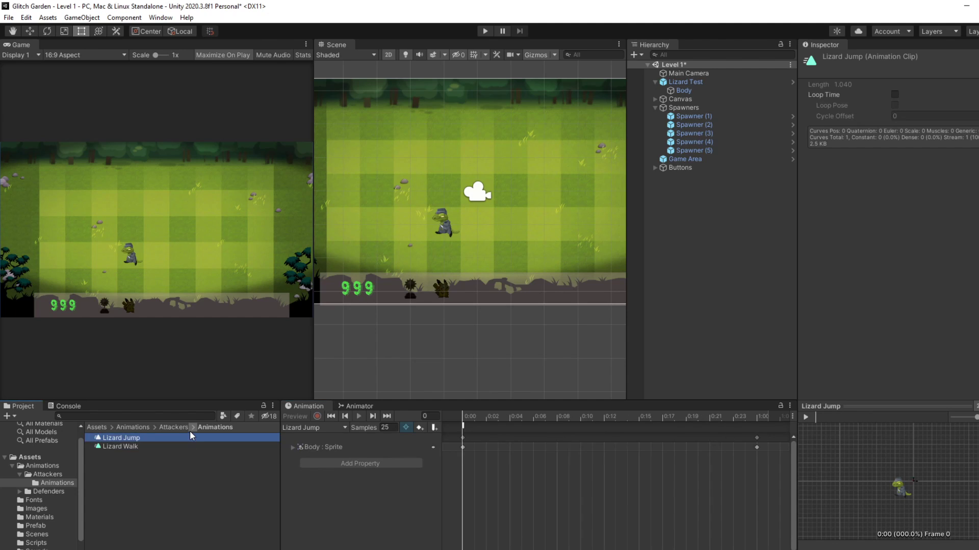
pyautogui.press('Delete')
# Confirm deleting Lizard Jump, then delete the old Lizard Walk clip too.
pyautogui.click(544, 316)
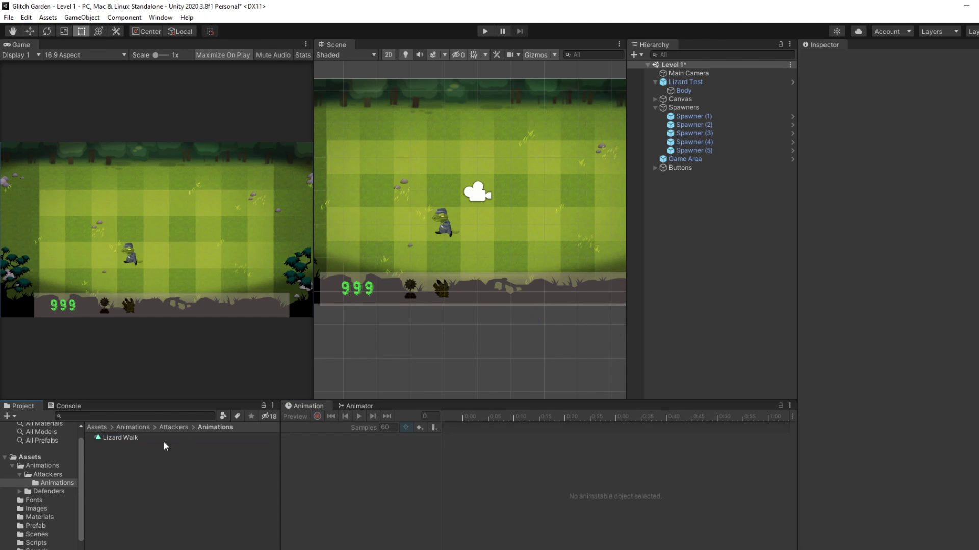
pyautogui.click(158, 439)
pyautogui.press('Delete')
pyautogui.click(544, 316)
# In the Sprites folder, view the Lizard Jump sprite sheet and expand its frames.
pyautogui.scroll(-2, 32, 517)
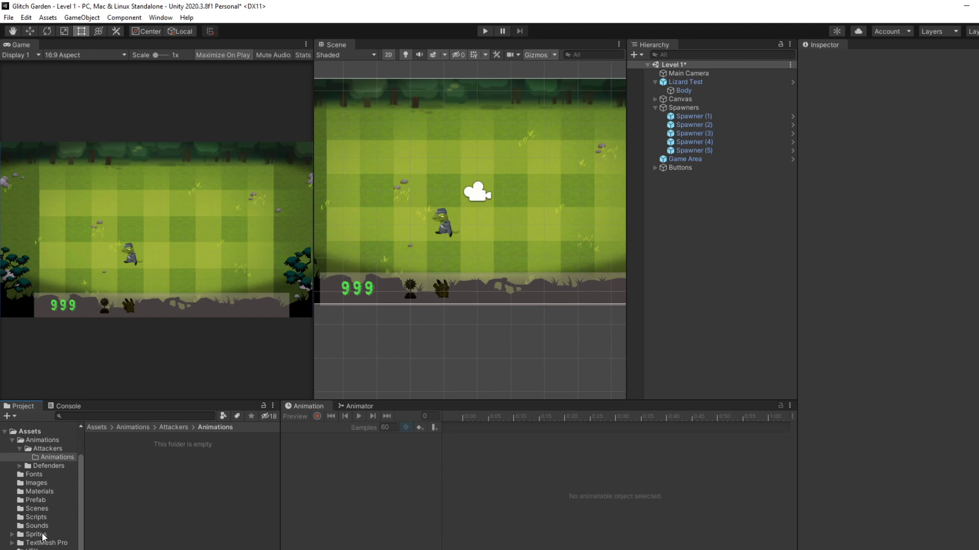
pyautogui.click(36, 534)
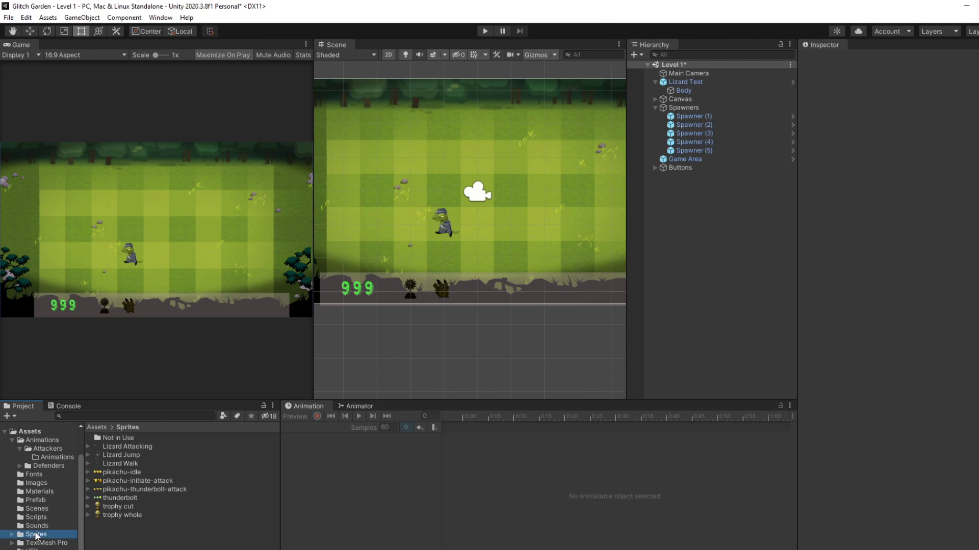
pyautogui.doubleClick(120, 454)
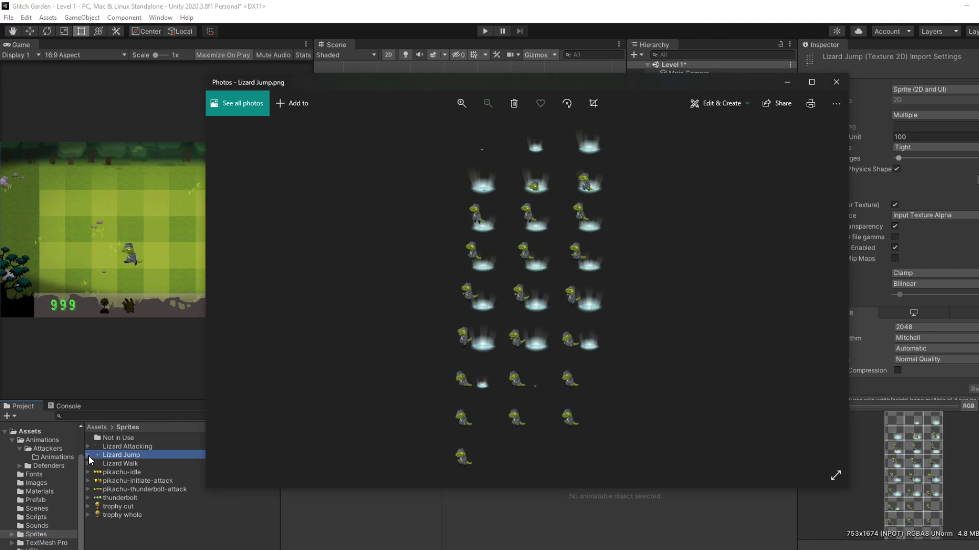
pyautogui.click(836, 83)
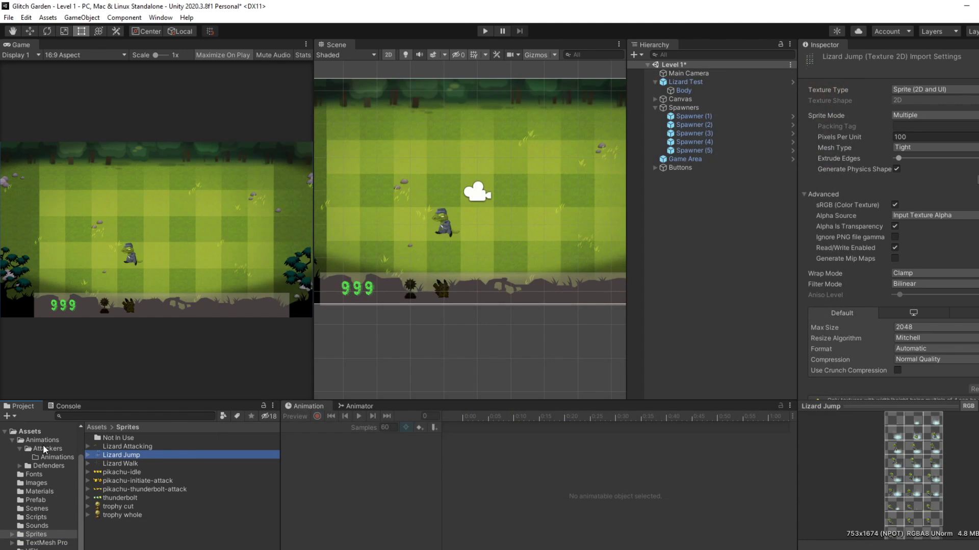
pyautogui.click(89, 456)
# Create an animation clip named 'Lizard Jump' from frames Lizard Jump_0 through Lizard Jump_24.
pyautogui.click(121, 463)
pyautogui.scroll(-4, 147, 510)
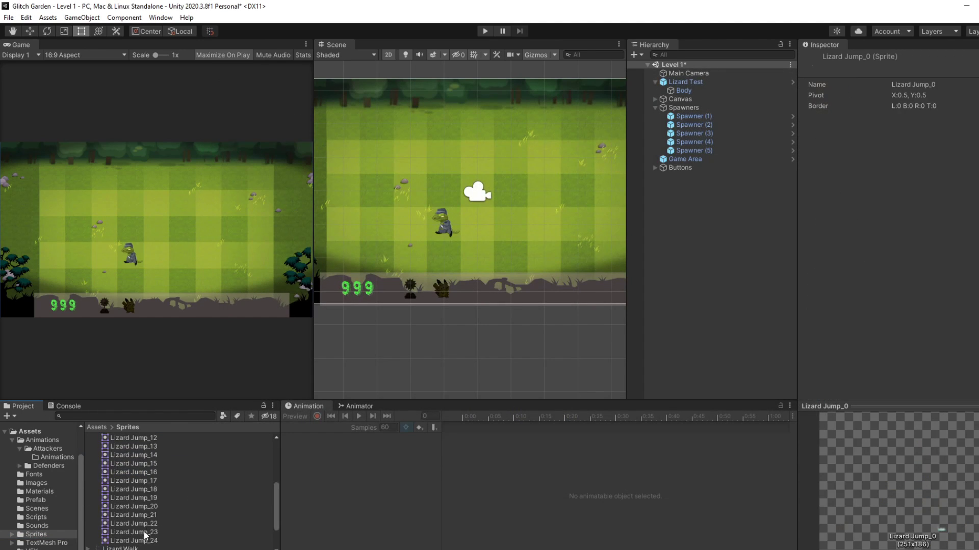
pyautogui.keyDown('shift'); pyautogui.click(148, 509); pyautogui.keyUp('shift')
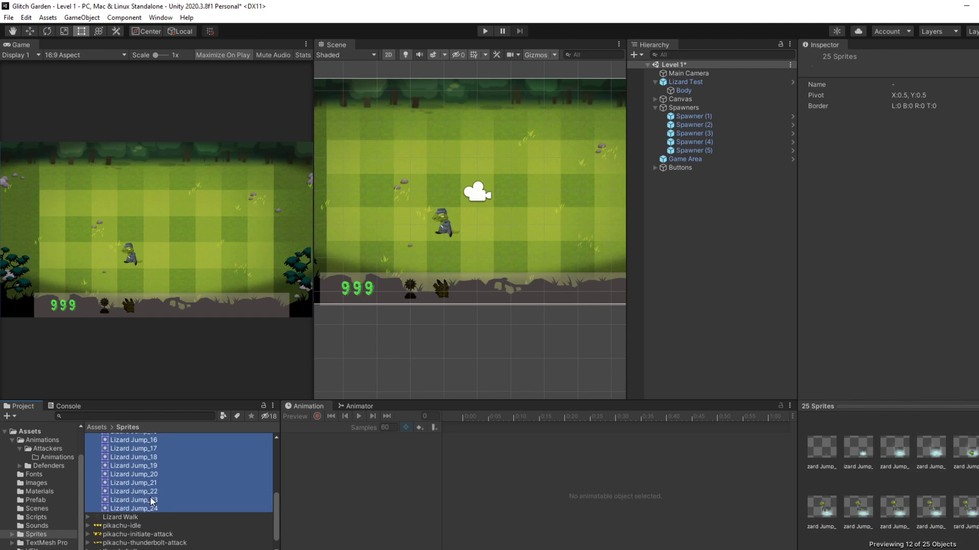
pyautogui.rightClick(149, 510)
pyautogui.moveTo(223, 215)
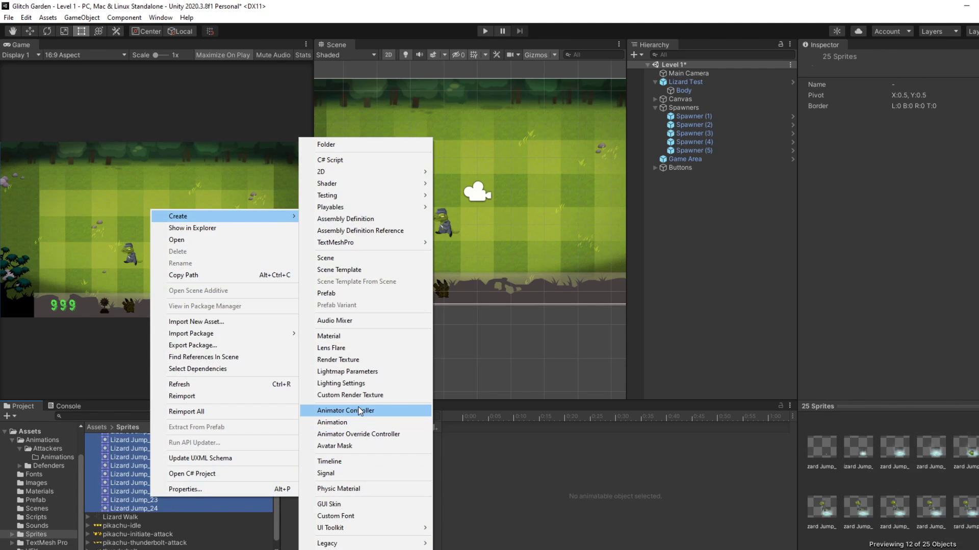
pyautogui.click(350, 424)
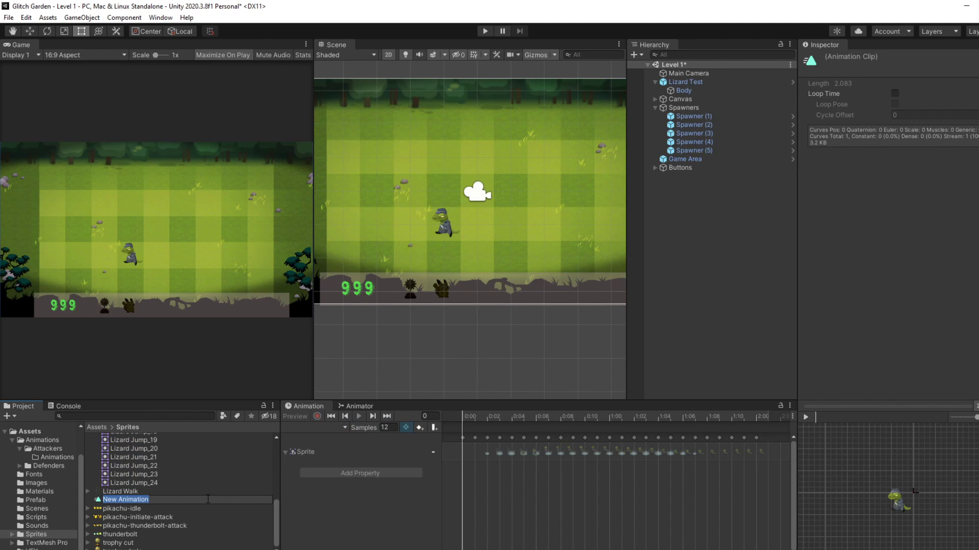
pyautogui.write('Lizard Jump')
pyautogui.press('Return')
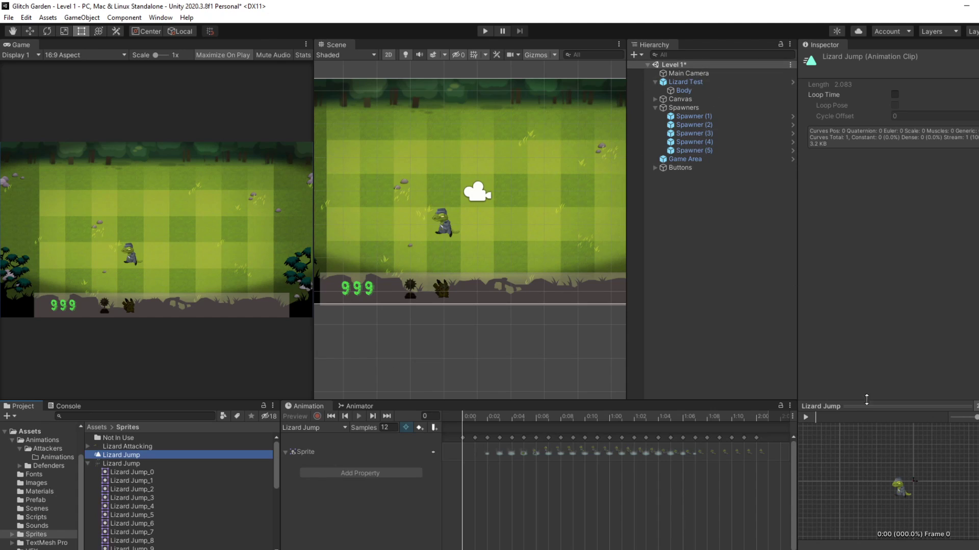
# Play and stop the Lizard Jump clip in the preview pane several times.
pyautogui.click(812, 417)
pyautogui.click(812, 416)
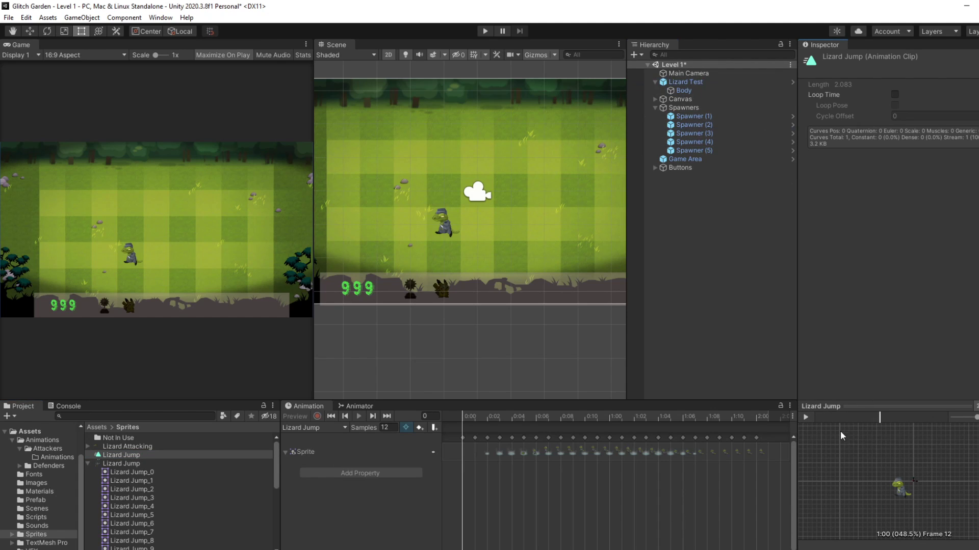
pyautogui.click(807, 417)
pyautogui.click(808, 417)
pyautogui.click(806, 416)
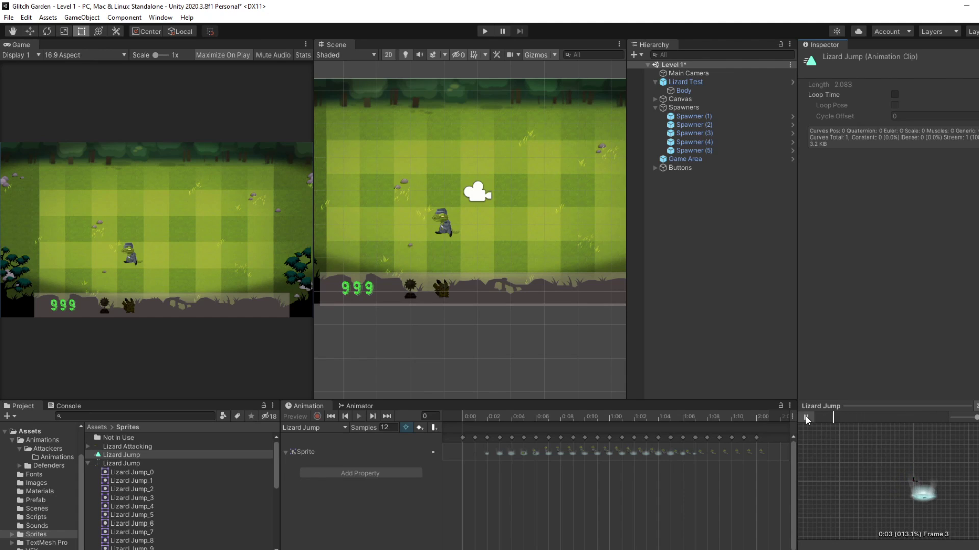
pyautogui.click(806, 417)
# Move Lizard Jump into Attackers/Animations and expand the Lizard Walk sprite frames.
pyautogui.moveTo(96, 452); pyautogui.dragTo(61, 458)
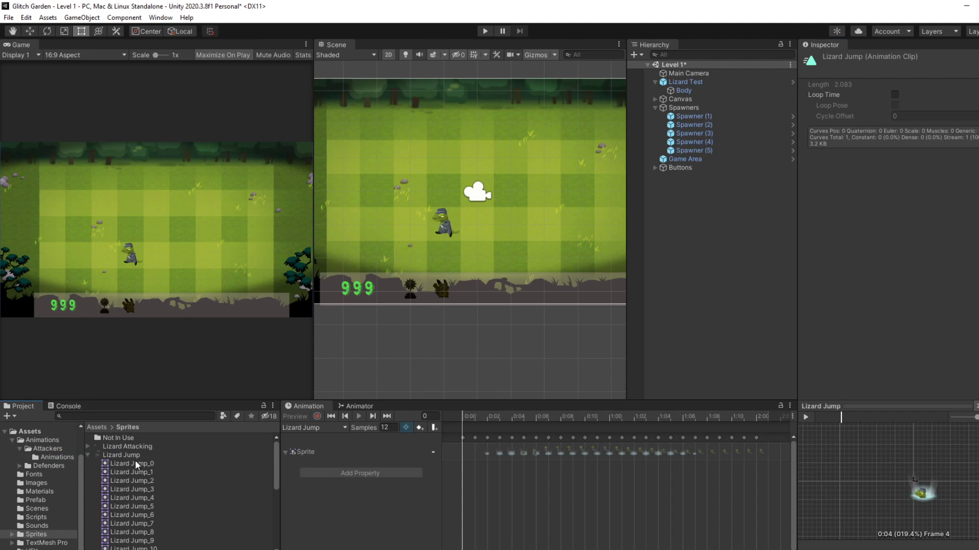
pyautogui.click(87, 455)
pyautogui.click(89, 464)
# Select frames Lizard Walk_0 through Lizard Walk_15, undoing an accidental animator controller.
pyautogui.click(105, 471)
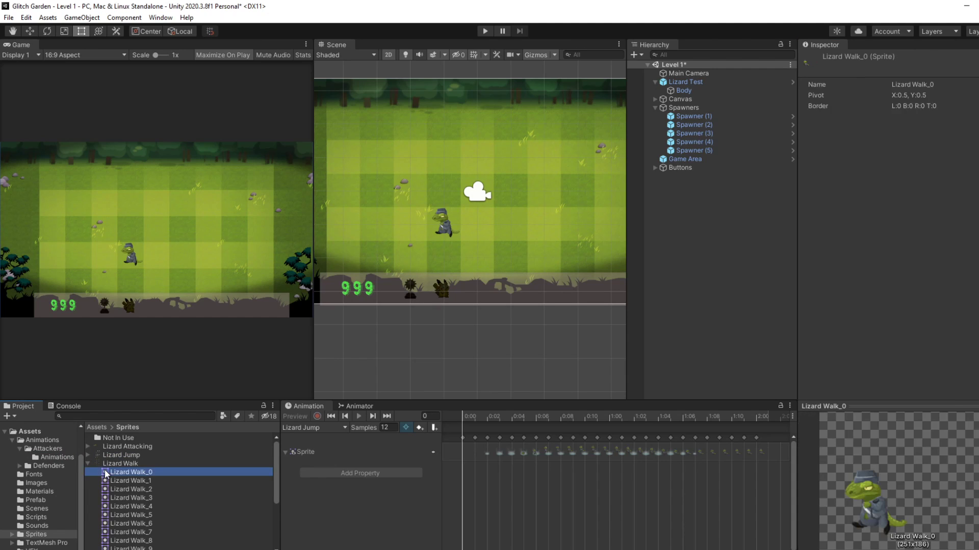
pyautogui.scroll(-4, 133, 502)
pyautogui.keyDown('shift'); pyautogui.click(145, 500); pyautogui.keyUp('shift')
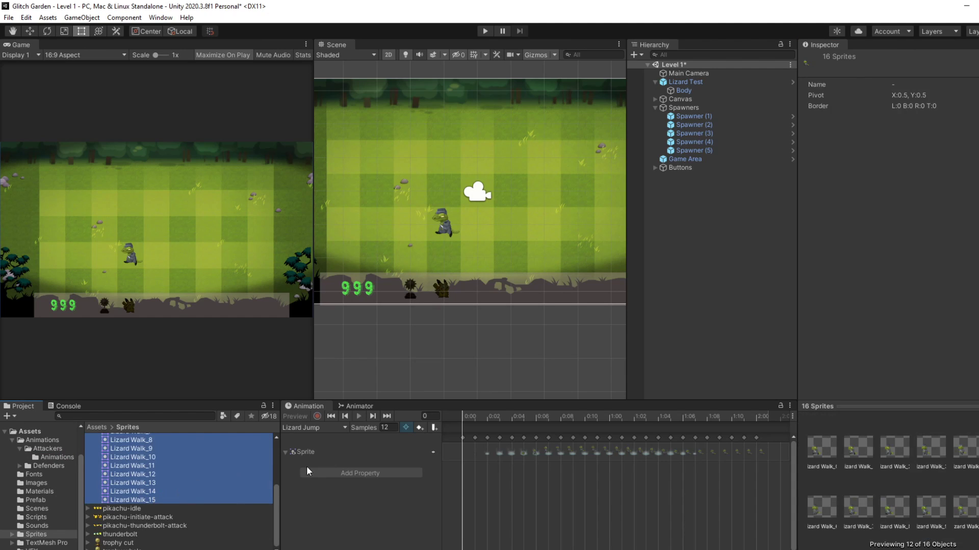
pyautogui.rightClick(206, 453)
pyautogui.moveTo(303, 174)
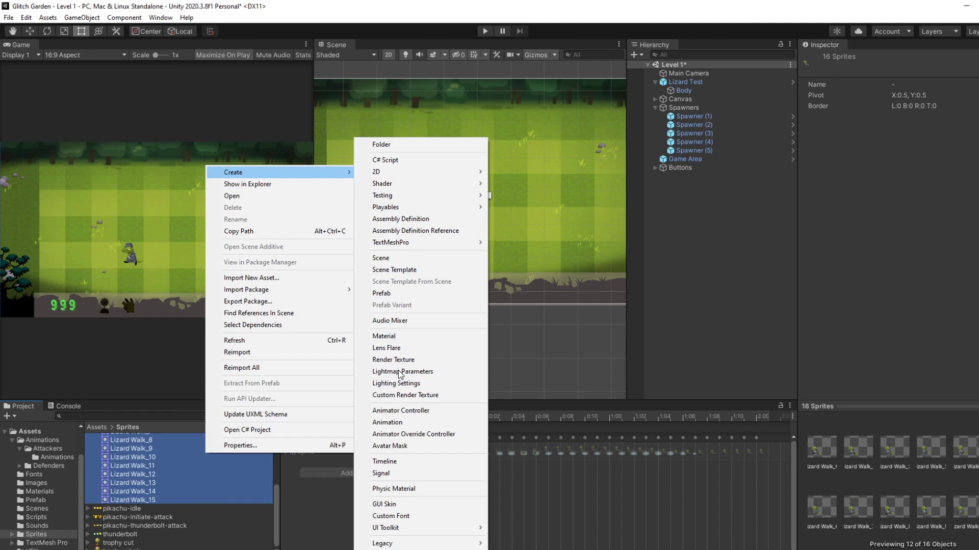
pyautogui.click(398, 413)
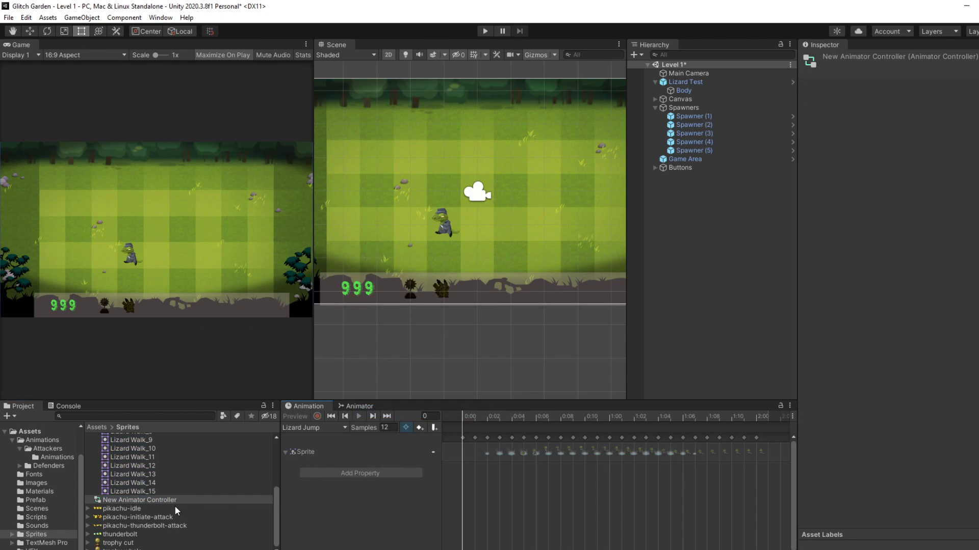
pyautogui.hotkey('ctrl', 'z')
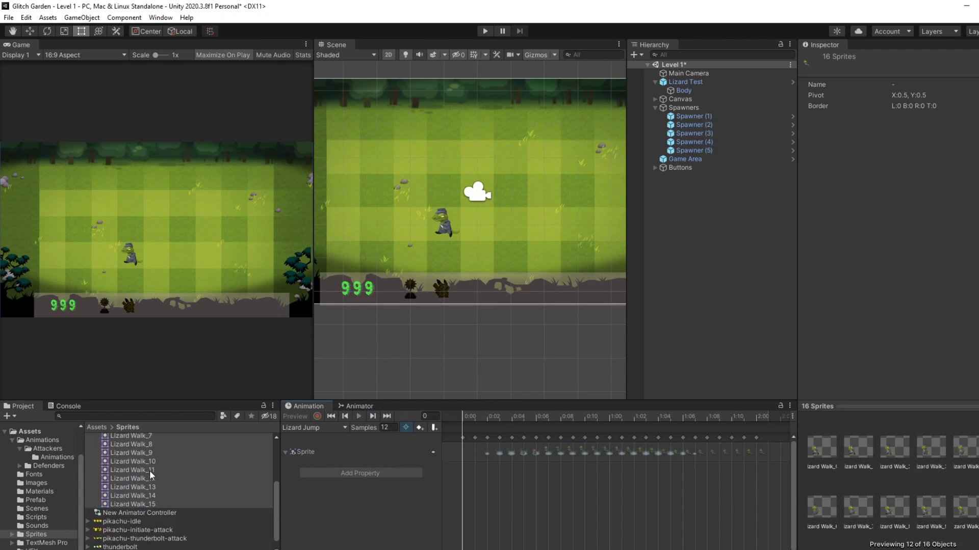
# Create a 'Lizard Walk' clip from the walk sprites and move it into Attackers/Animations.
pyautogui.scroll(-1, 160, 509)
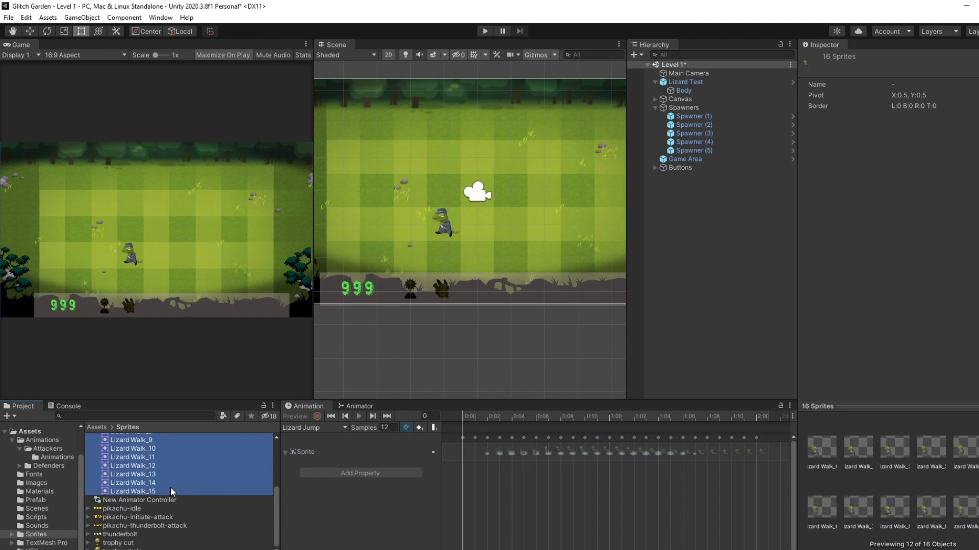
pyautogui.rightClick(170, 488)
pyautogui.moveTo(299, 207)
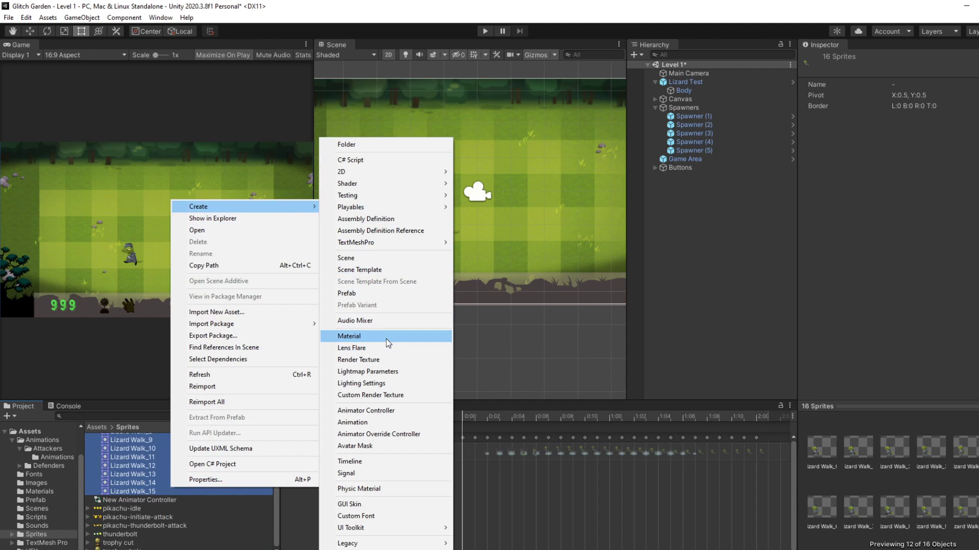
pyautogui.click(367, 421)
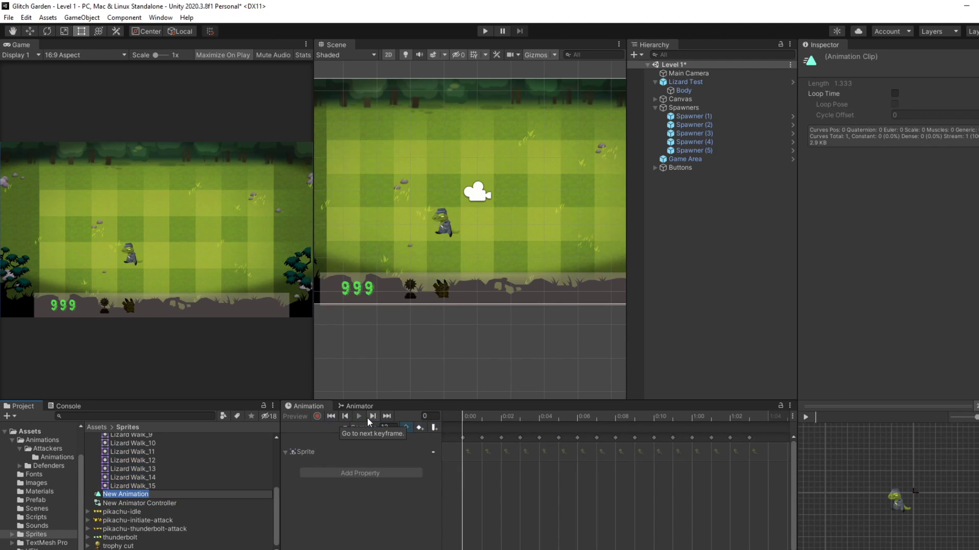
pyautogui.write('Lizard')
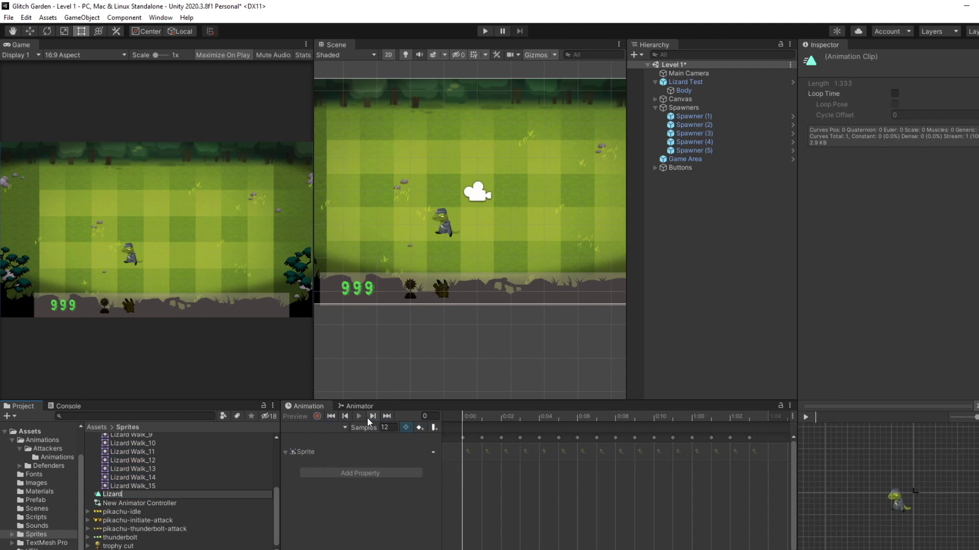
pyautogui.write(' Walk')
pyautogui.press('Return')
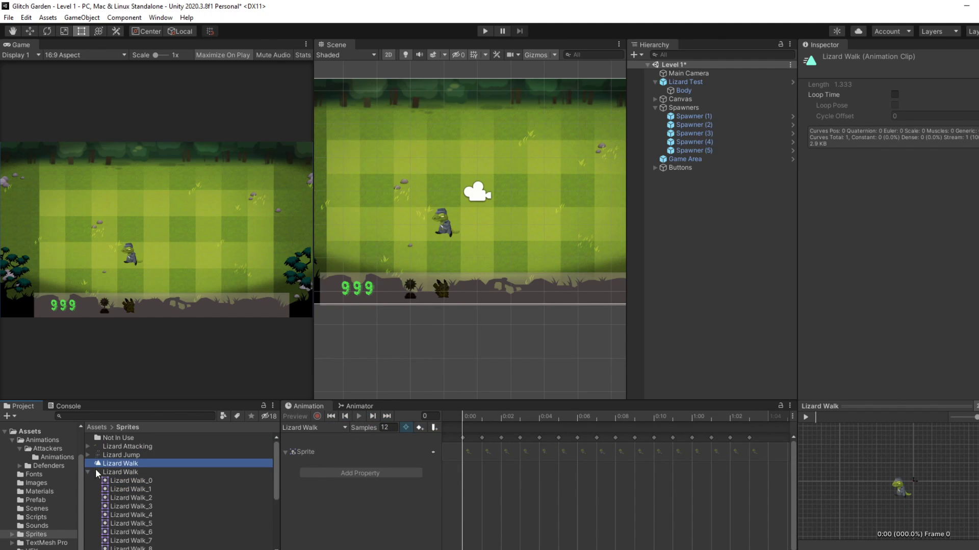
pyautogui.moveTo(107, 461); pyautogui.dragTo(50, 458)
pyautogui.click(50, 457)
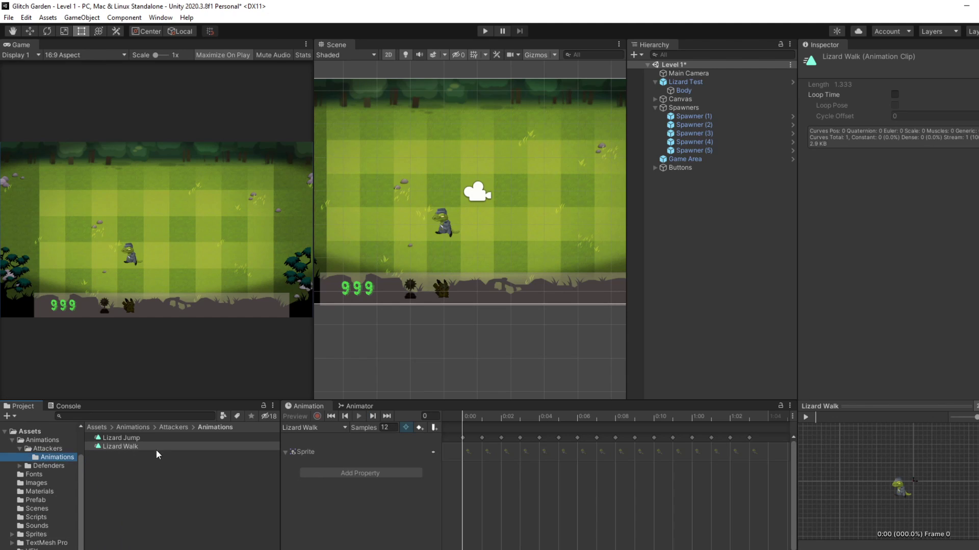
# Open the Lizard controller's graph and delete the old Lizard Jump and Lizard Walk states.
pyautogui.click(50, 451)
pyautogui.doubleClick(111, 448)
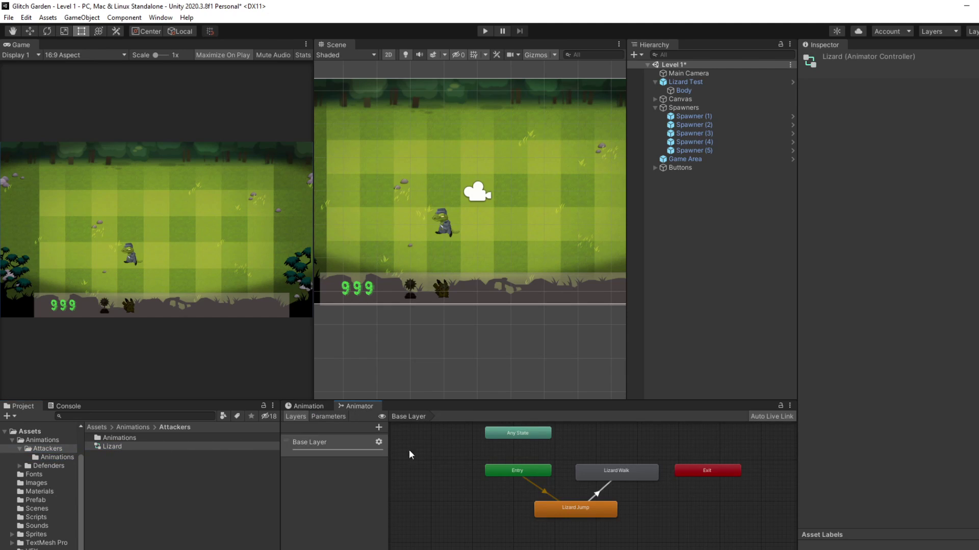
pyautogui.click(568, 507)
pyautogui.press('Delete')
pyautogui.click(600, 470)
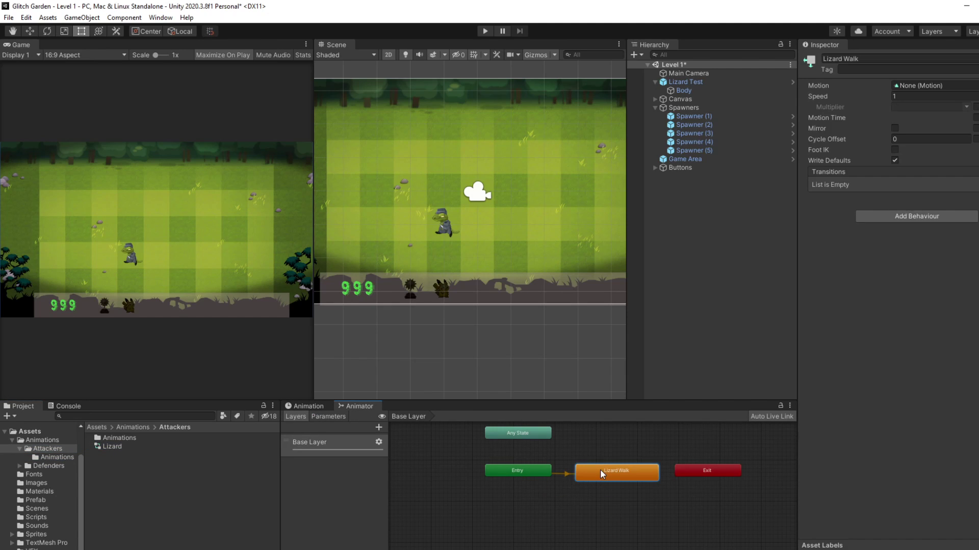
pyautogui.press('Delete')
# Add the new Lizard Jump clip as the default state and Lizard Walk as a second state.
pyautogui.click(44, 458)
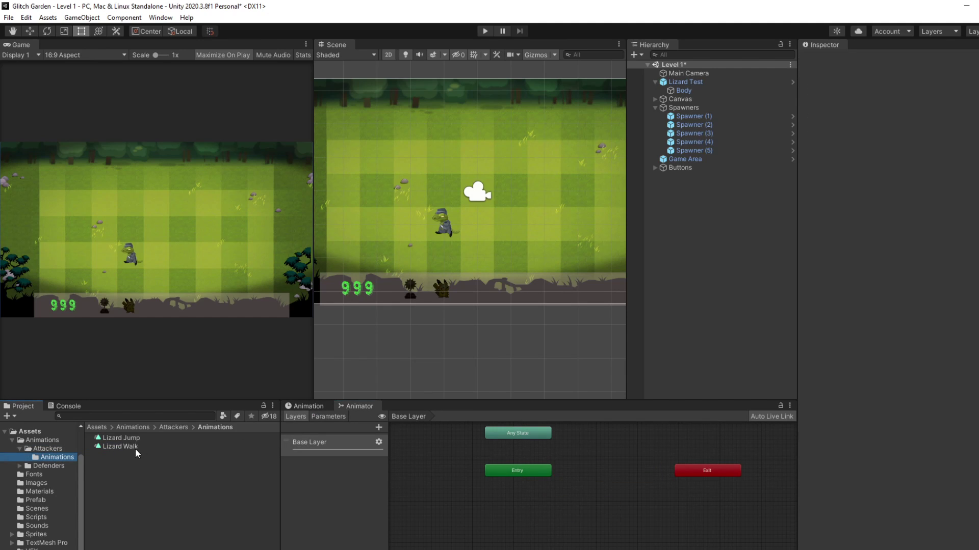
pyautogui.moveTo(135, 439); pyautogui.dragTo(556, 496)
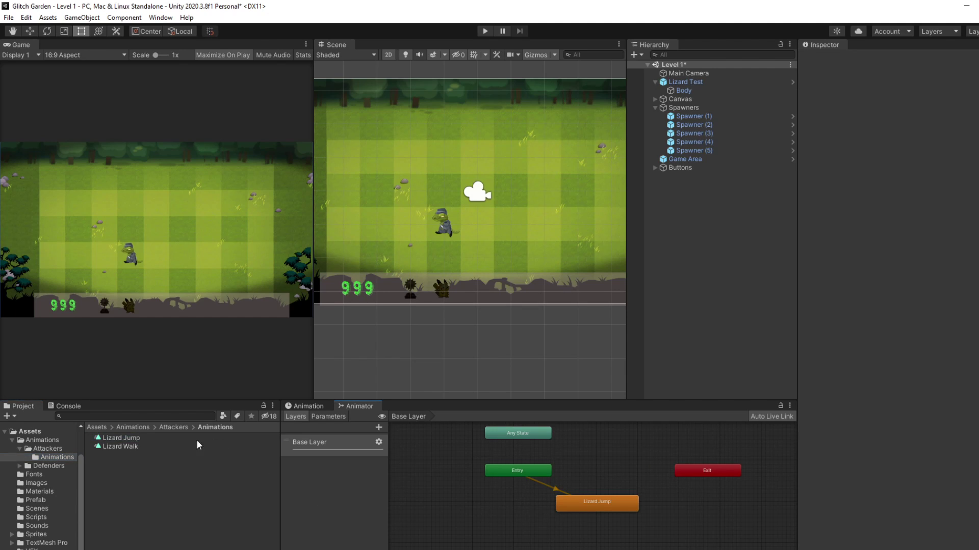
pyautogui.moveTo(124, 447); pyautogui.dragTo(601, 478)
pyautogui.click(620, 471)
# Make a transition from Lizard Jump to Lizard Walk.
pyautogui.rightClick(618, 473)
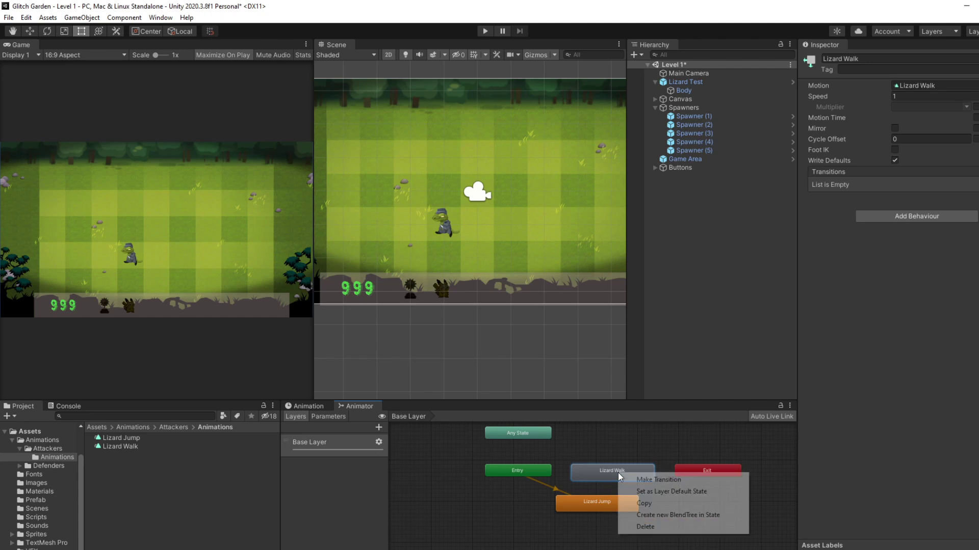
pyautogui.click(643, 481)
pyautogui.rightClick(621, 487)
pyautogui.click(578, 515)
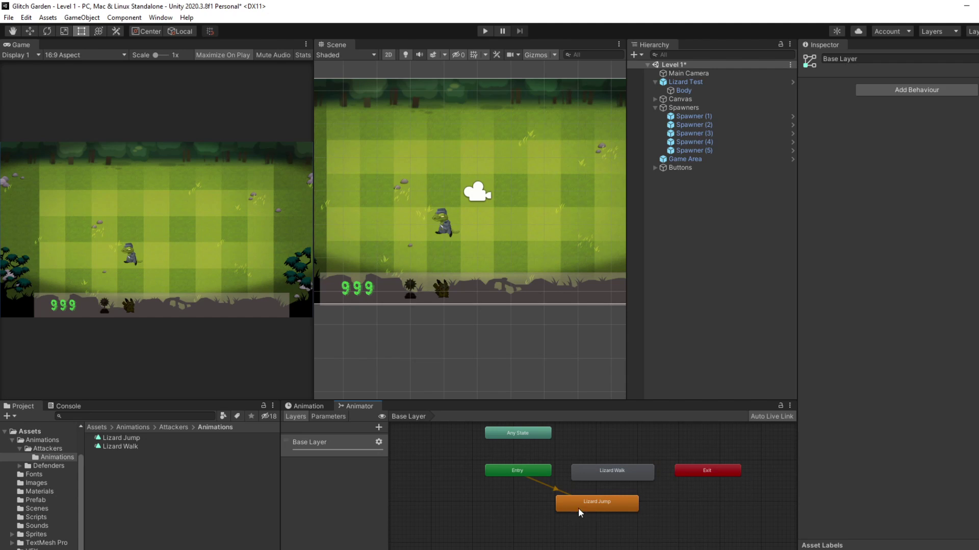
pyautogui.rightClick(614, 507)
pyautogui.click(635, 516)
pyautogui.rightClick(622, 509)
pyautogui.click(644, 516)
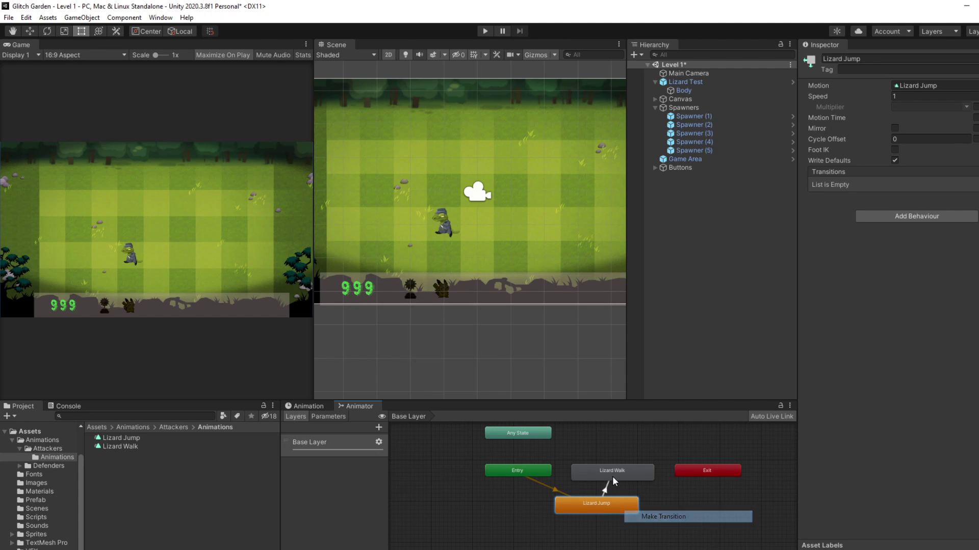
pyautogui.click(613, 472)
pyautogui.moveTo(598, 507); pyautogui.dragTo(585, 509)
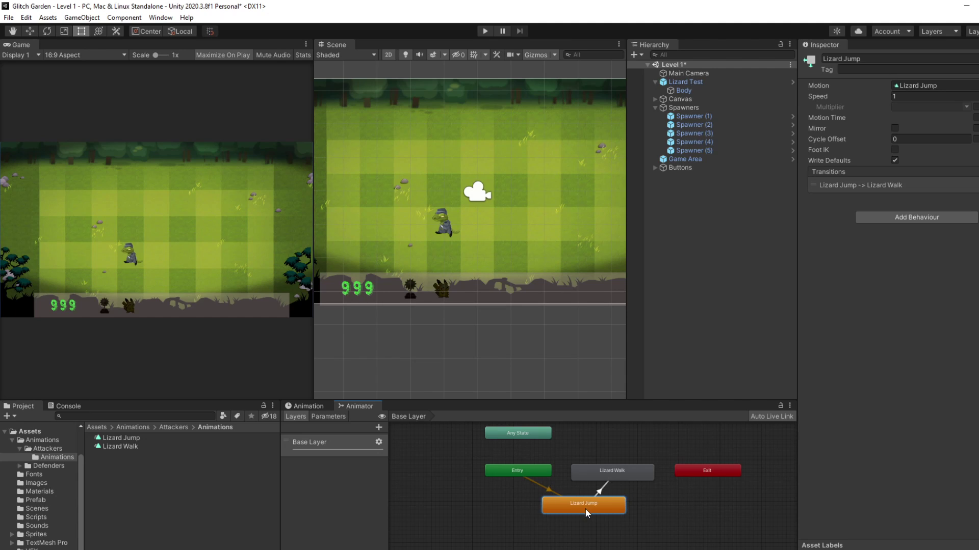
# Set the Jump→Walk transition's exit time to 1 and open the Lizard Walk clip timeline.
pyautogui.click(823, 187)
pyautogui.click(913, 269)
pyautogui.write('1')
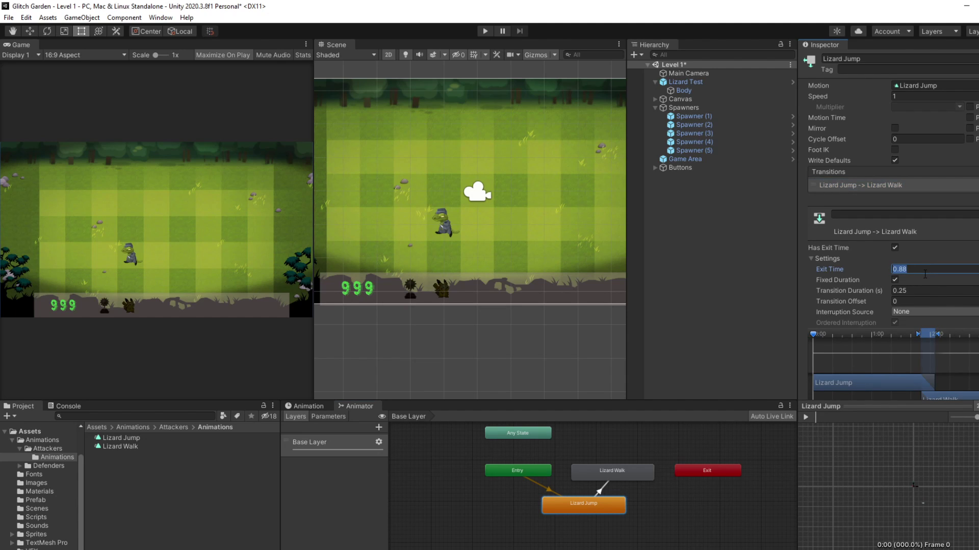
pyautogui.click(165, 489)
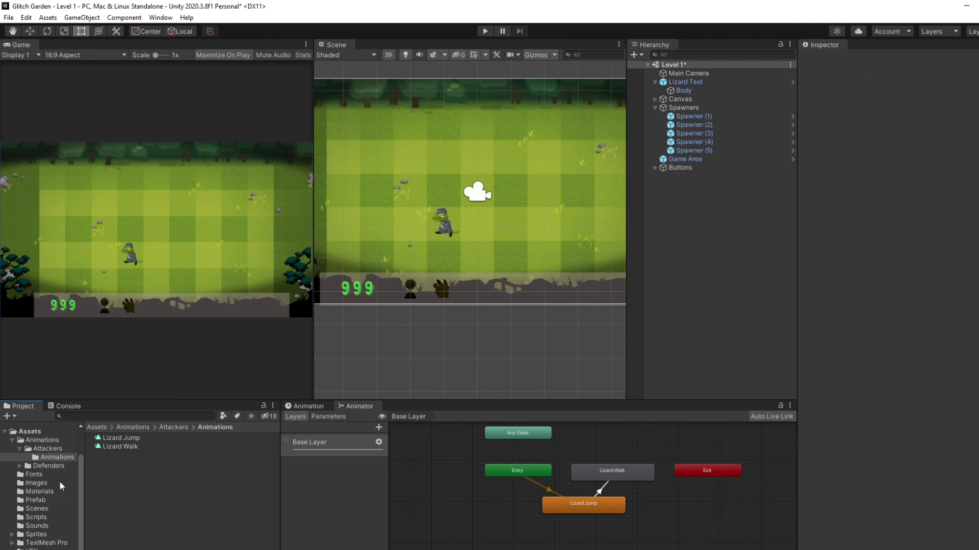
pyautogui.click(120, 447)
pyautogui.click(304, 407)
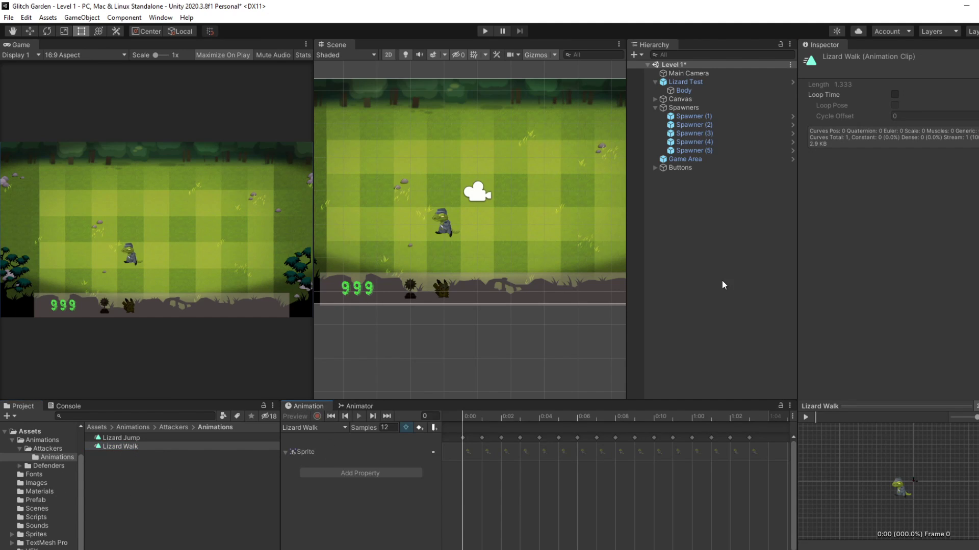
# Browse Add Property's Body > Sprite Renderer entries for Lizard Test, then close the list.
pyautogui.click(683, 90)
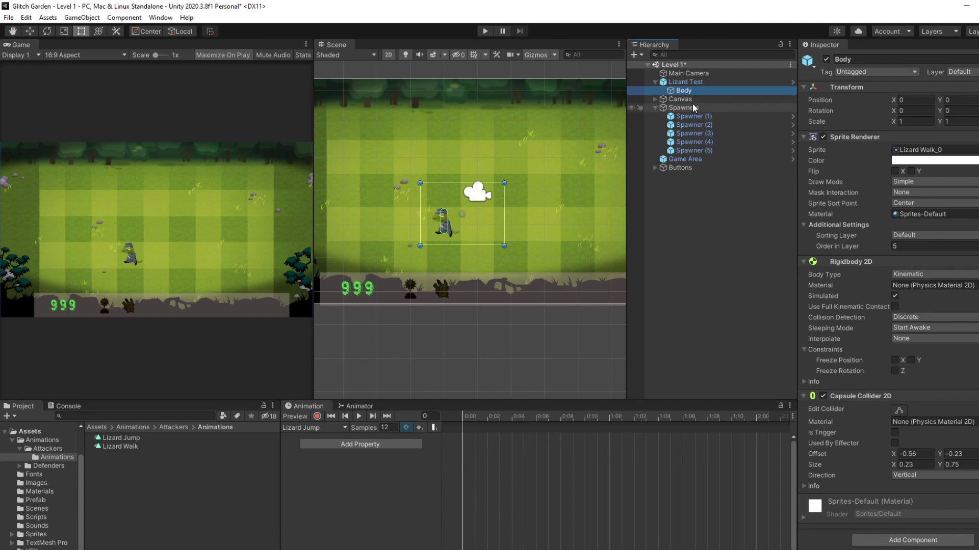
pyautogui.click(689, 82)
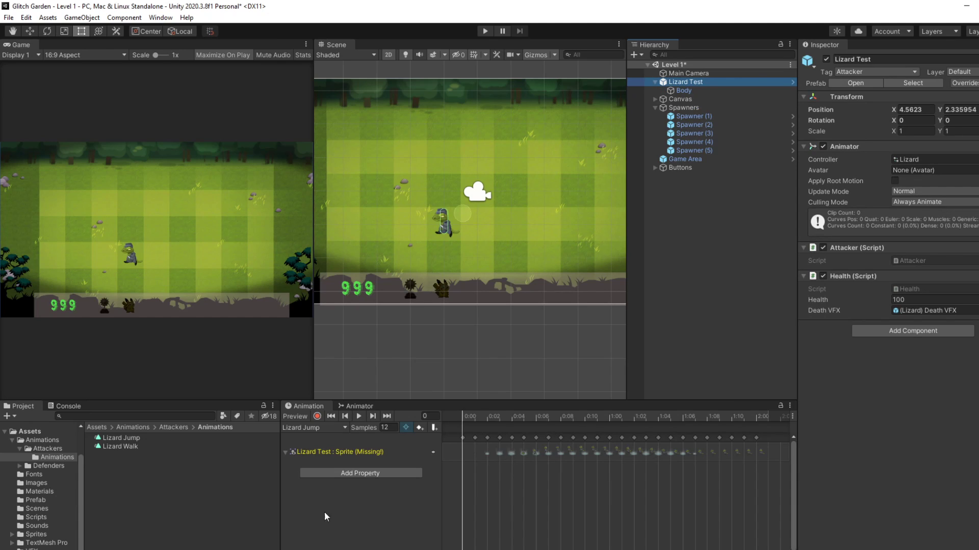
pyautogui.click(346, 473)
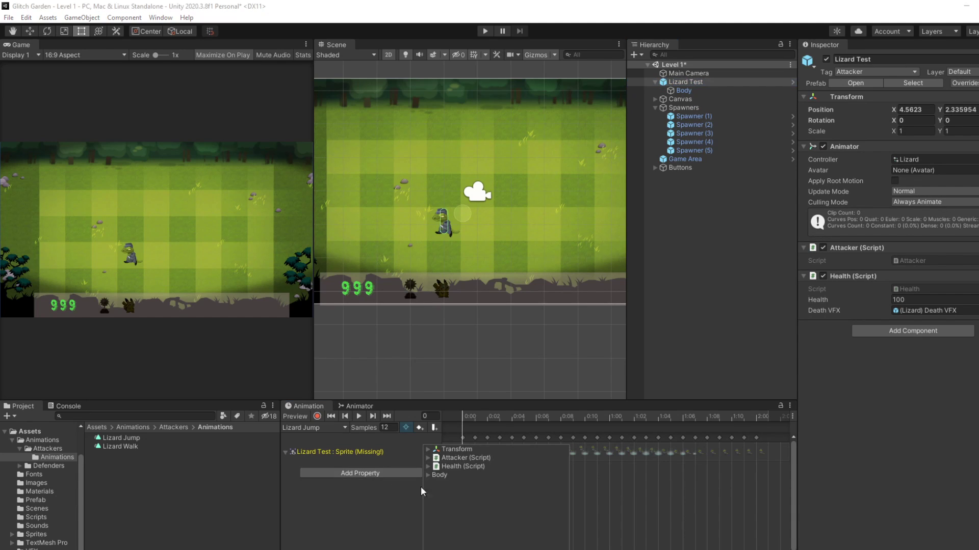
pyautogui.click(427, 475)
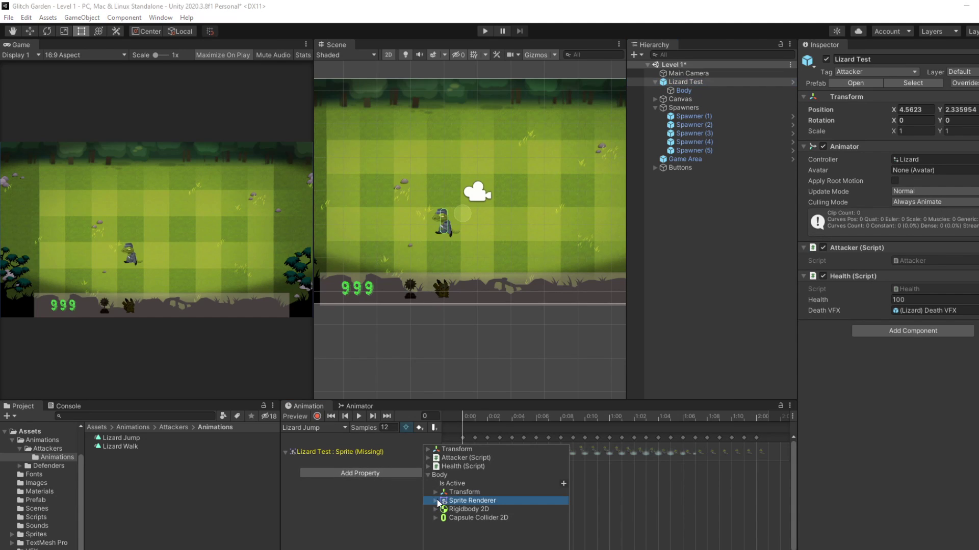
pyautogui.click(437, 500)
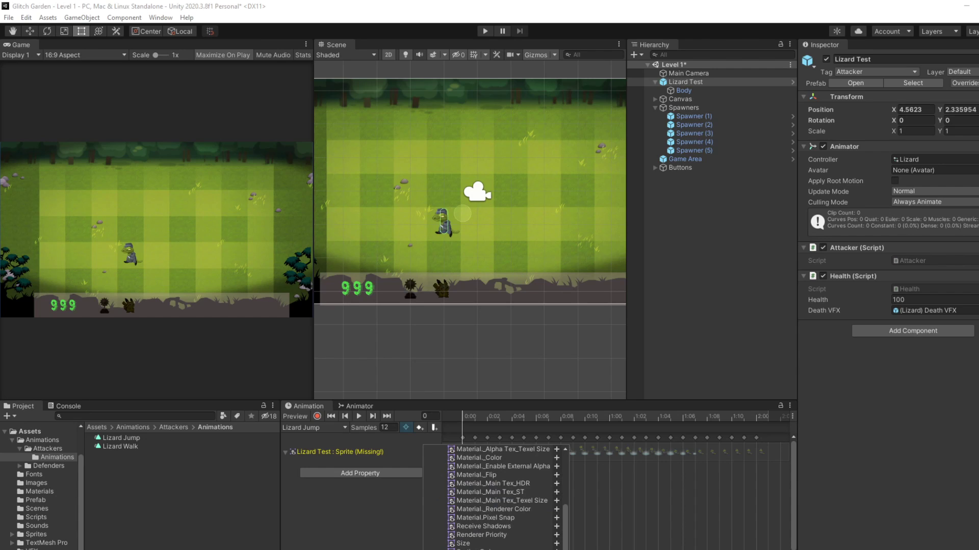
pyautogui.press('Escape')
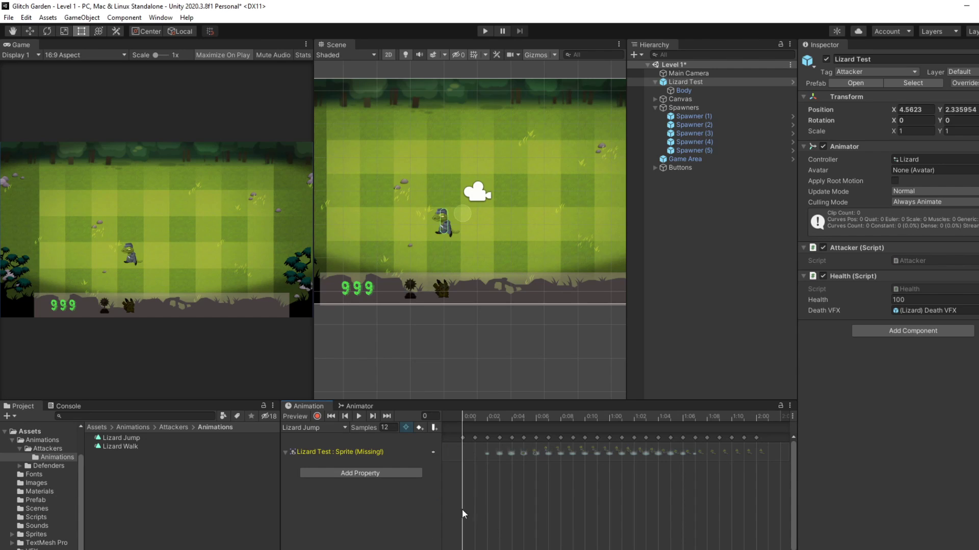
# Compare Body's Body : Sprite keyframes with Lizard Test's missing sprite track.
pyautogui.click(705, 90)
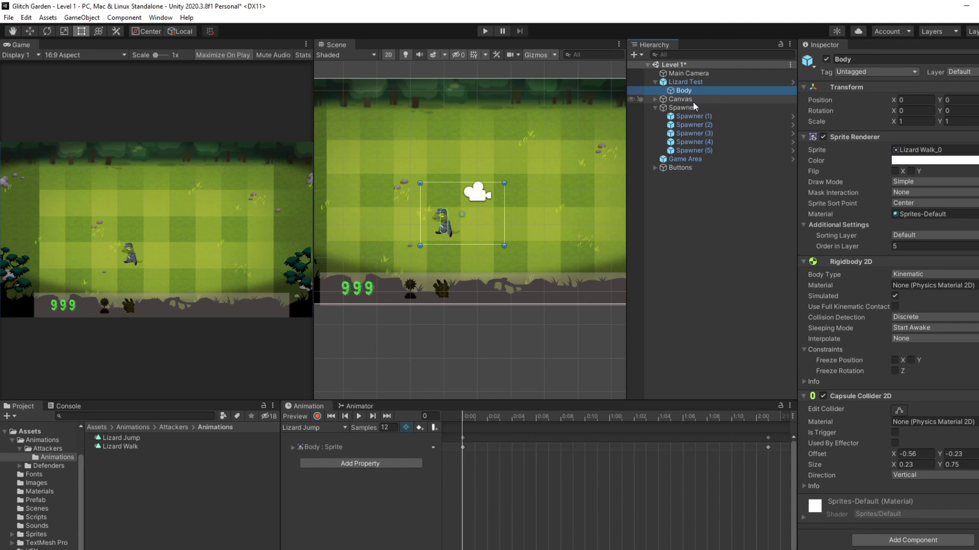
pyautogui.click(294, 447)
pyautogui.click(294, 450)
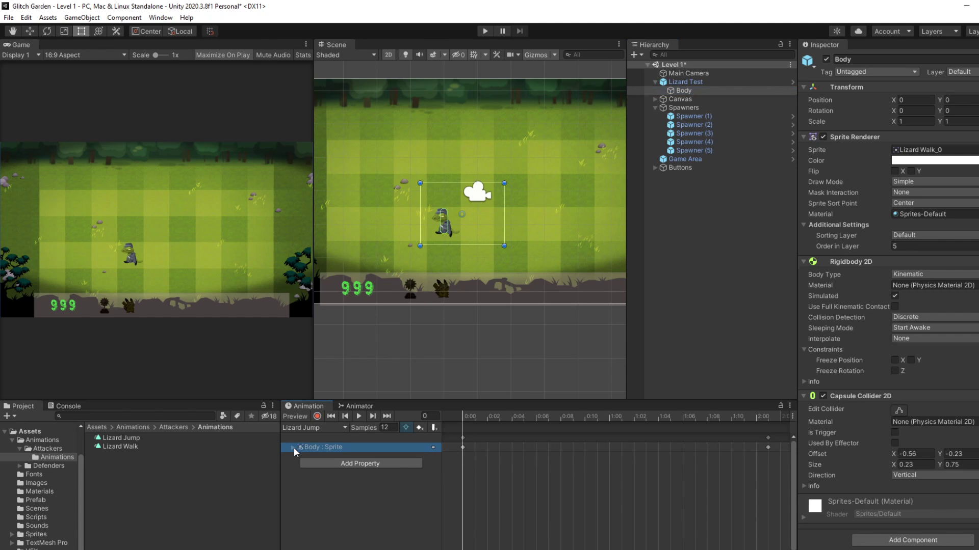
pyautogui.click(709, 82)
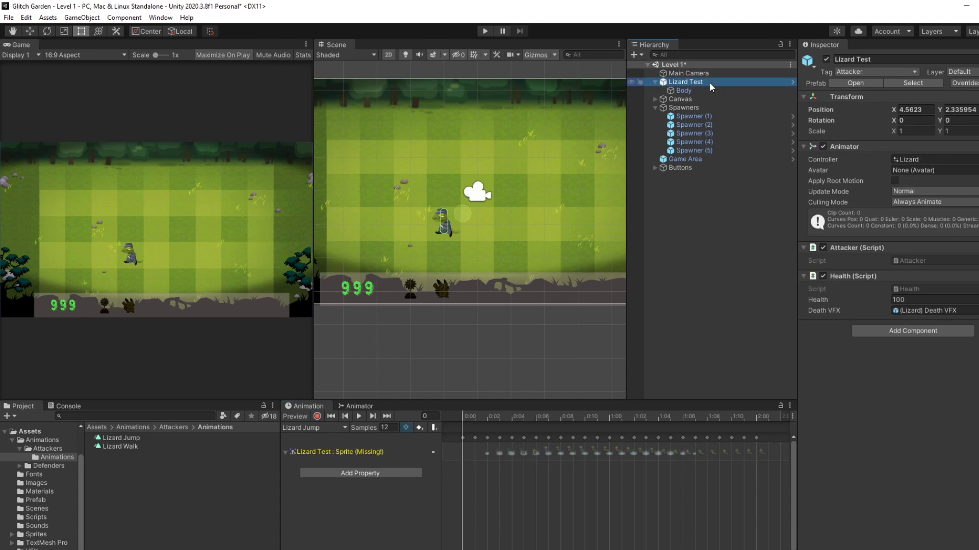
pyautogui.click(286, 451)
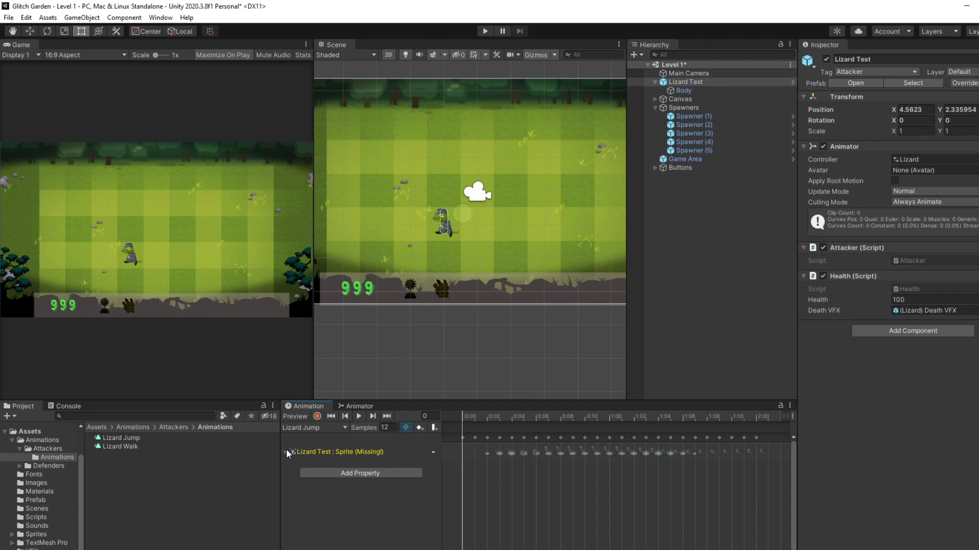
# Browse Body > Sprite Renderer properties in Add Property without adding any, then pan the scene.
pyautogui.click(350, 470)
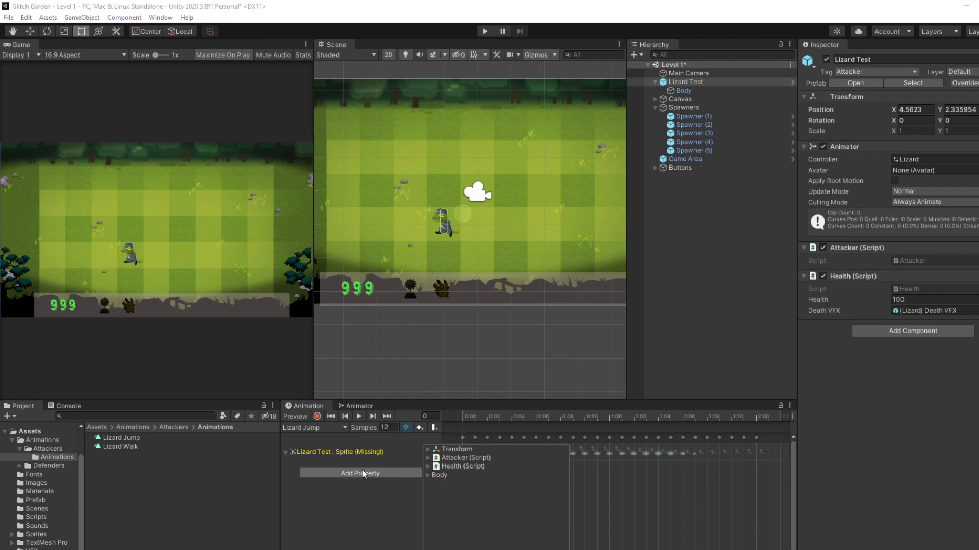
pyautogui.click(420, 474)
pyautogui.click(420, 474)
pyautogui.click(428, 475)
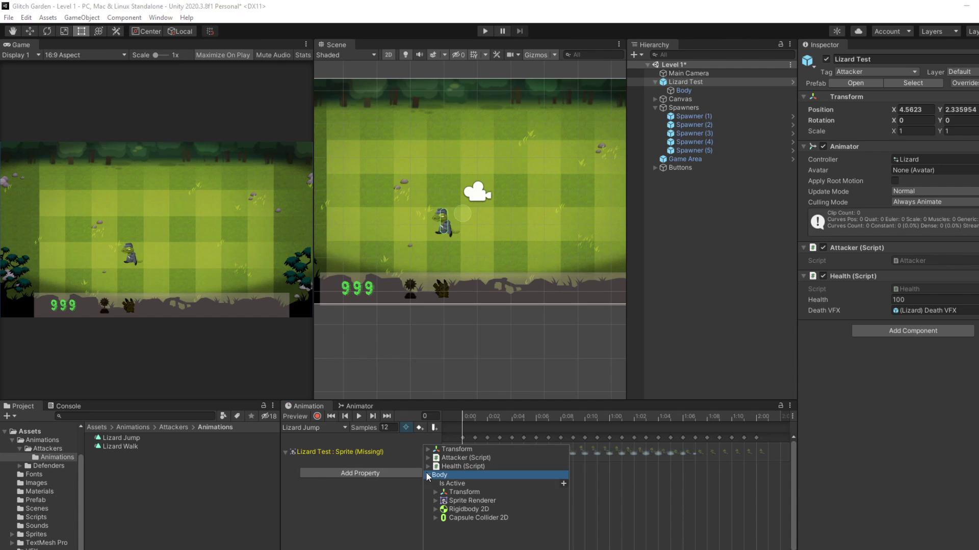
pyautogui.click(448, 500)
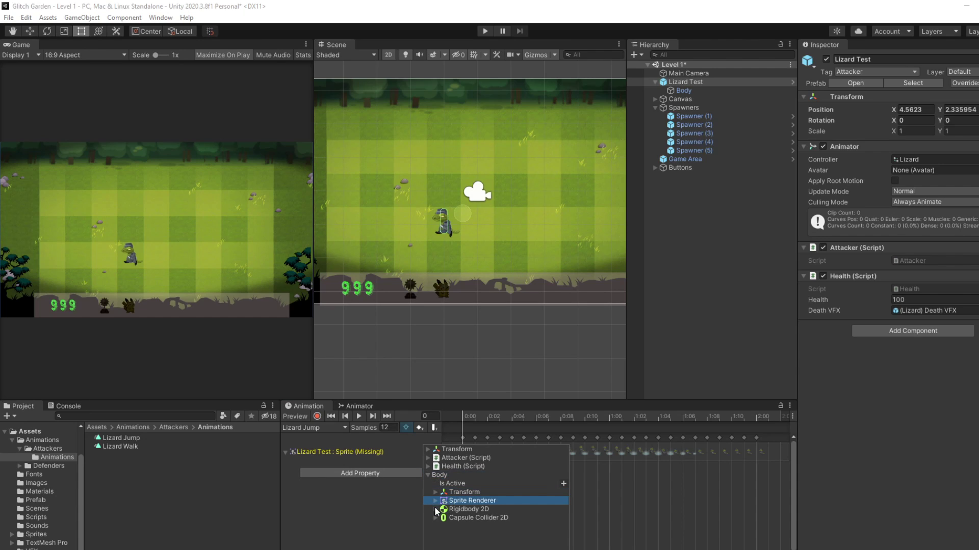
pyautogui.click(435, 501)
pyautogui.scroll(-2, 500, 510)
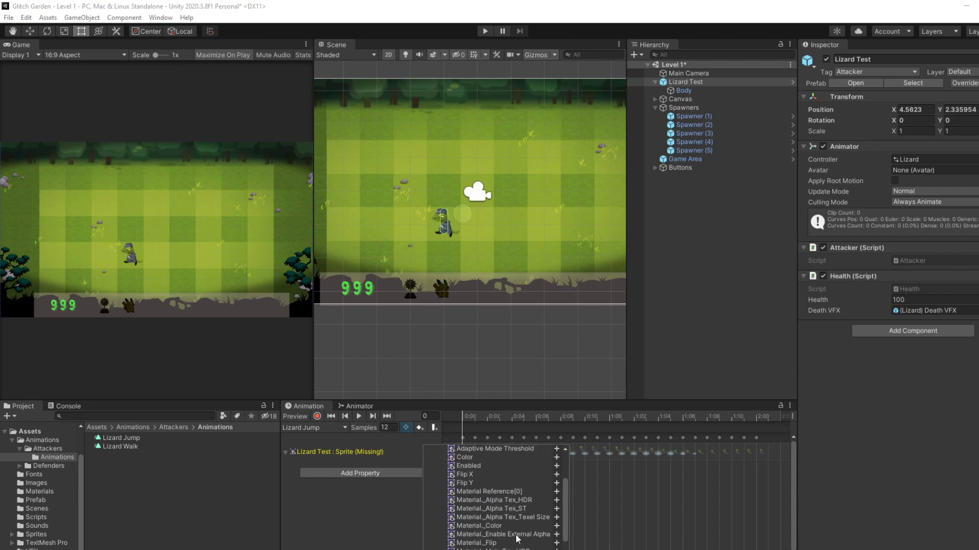
pyautogui.scroll(-3, 505, 515)
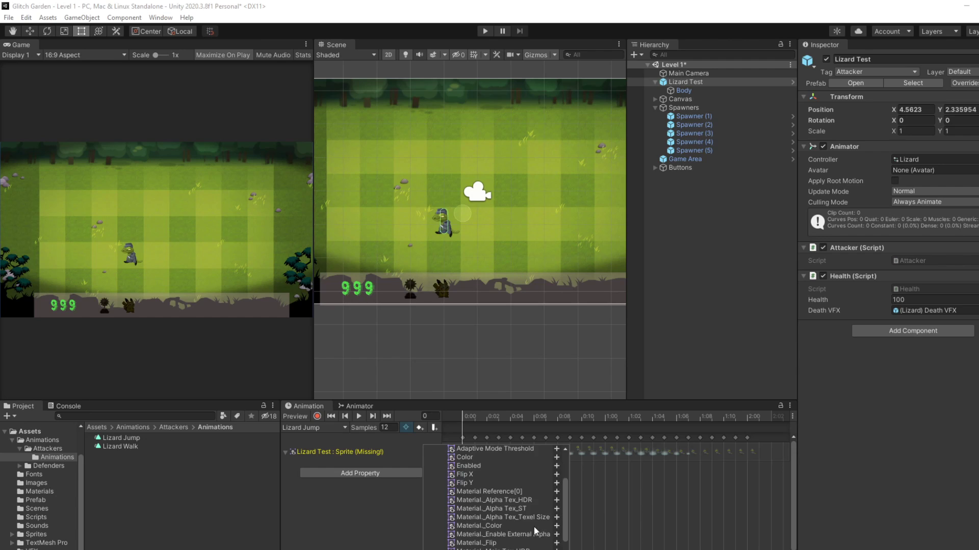
pyautogui.click(377, 516)
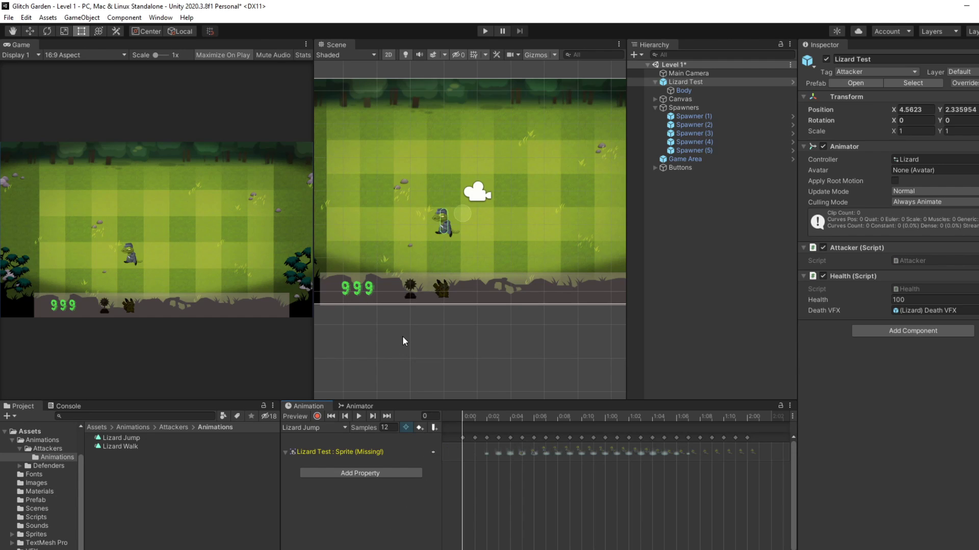
pyautogui.moveTo(403, 341); pyautogui.dragTo(447, 336, button='middle')
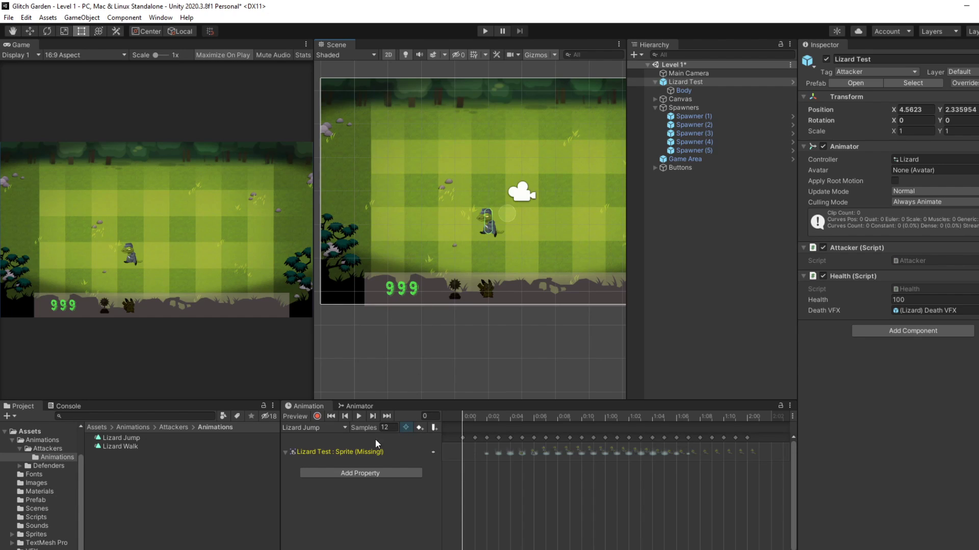
# Switch between Animator and the Lizard Jump timeline, select Body, and check the lecture.
pyautogui.click(354, 406)
pyautogui.click(325, 407)
pyautogui.click(682, 91)
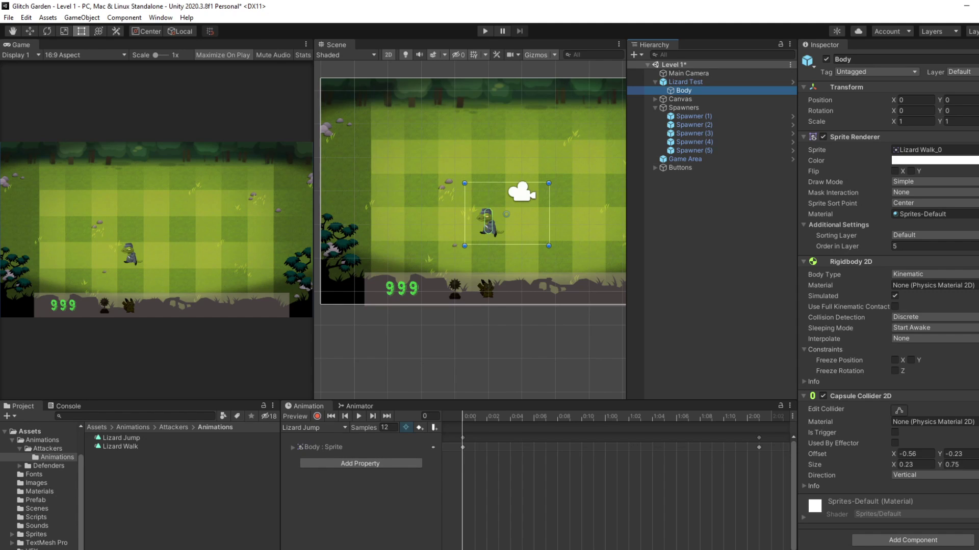
pyautogui.hotkey('alt', 'Tab')
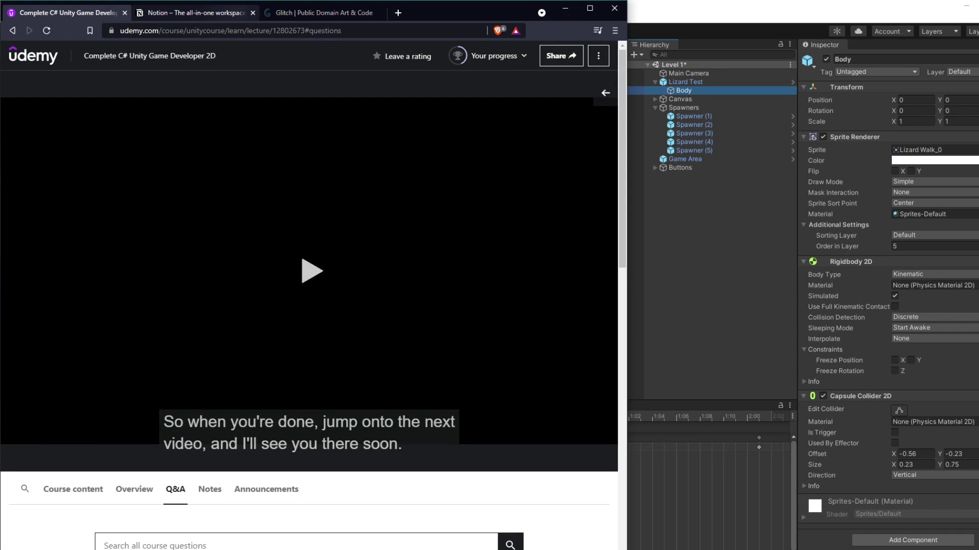
pyautogui.hotkey('alt', 'Tab')
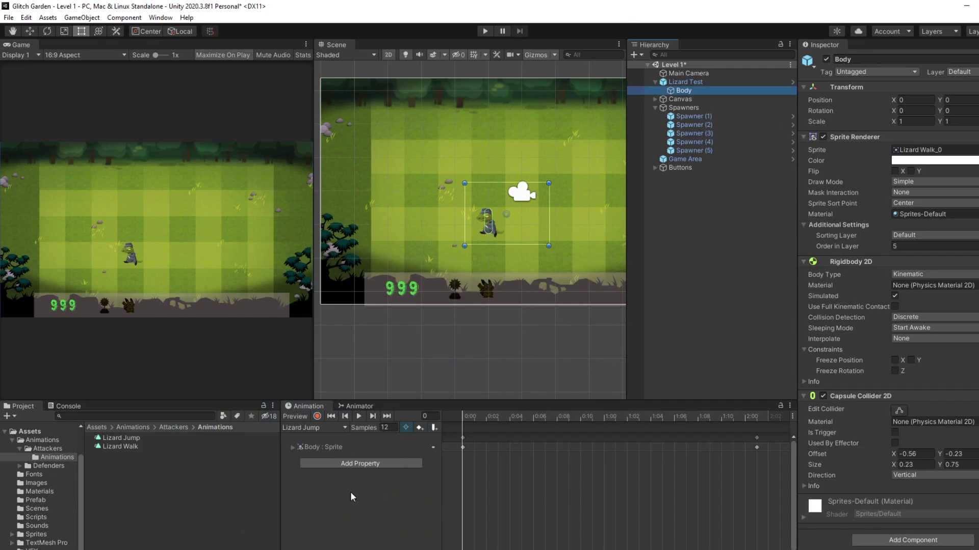
# Select Lizard Test, keep Lizard Jump in the clip list, and cancel Create New Clip.
pyautogui.click(672, 83)
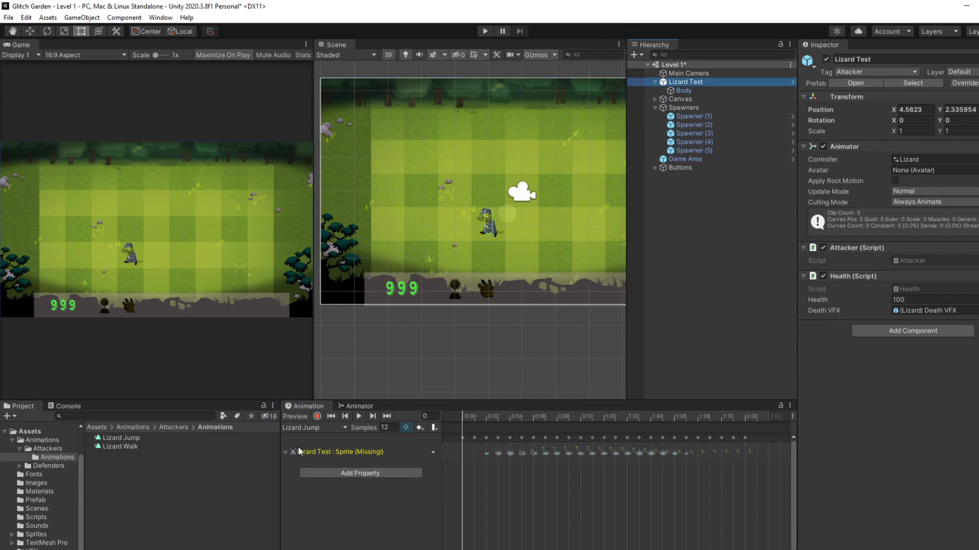
pyautogui.click(342, 428)
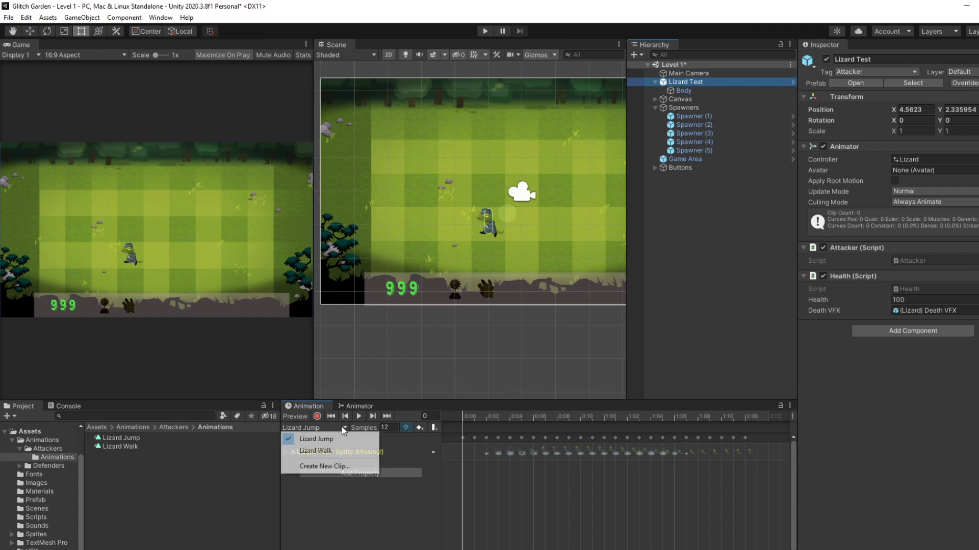
pyautogui.click(341, 428)
pyautogui.click(314, 429)
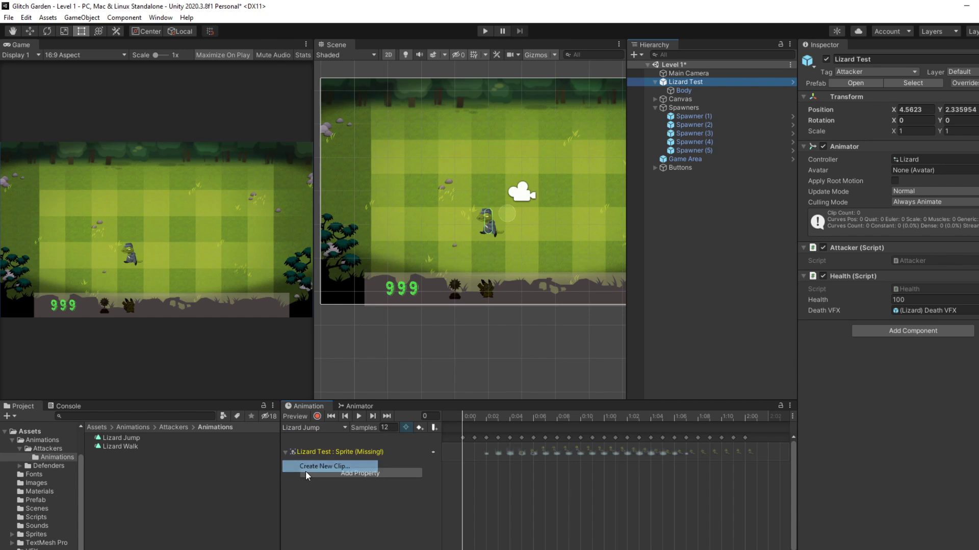
pyautogui.click(305, 471)
pyautogui.click(477, 295)
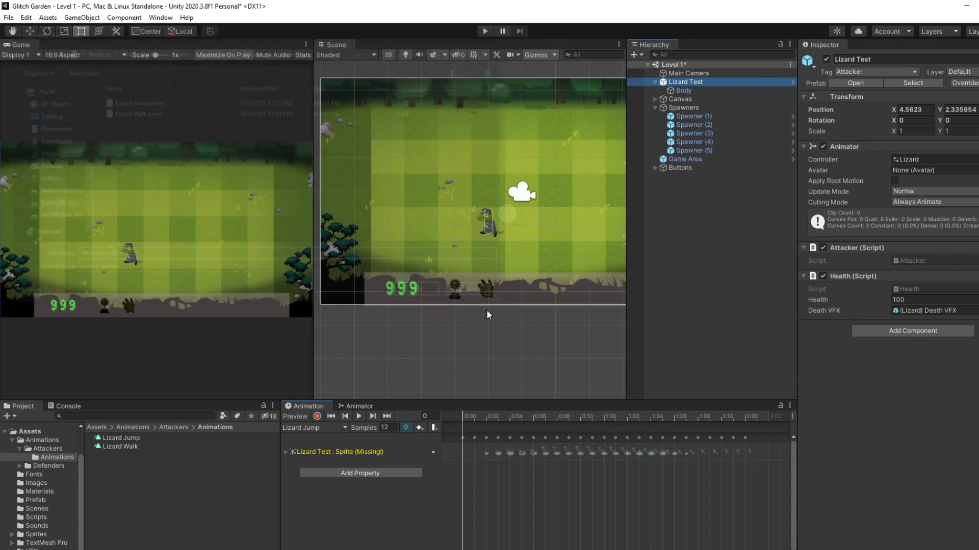
# Browse Add Property > Body > Sprite Renderer without adding anything to the Lizard Jump clip.
pyautogui.rightClick(431, 450)
pyautogui.click(359, 452)
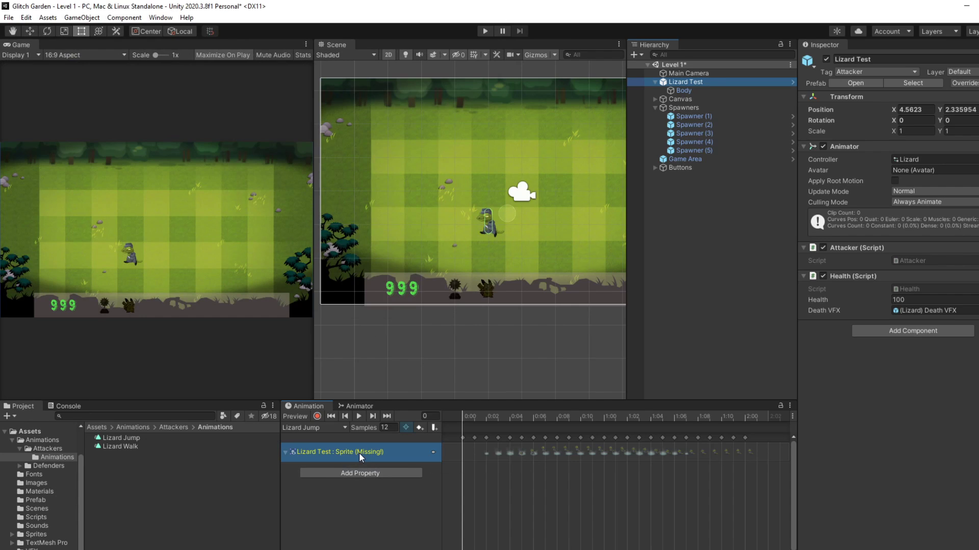
pyautogui.click(331, 473)
pyautogui.click(429, 475)
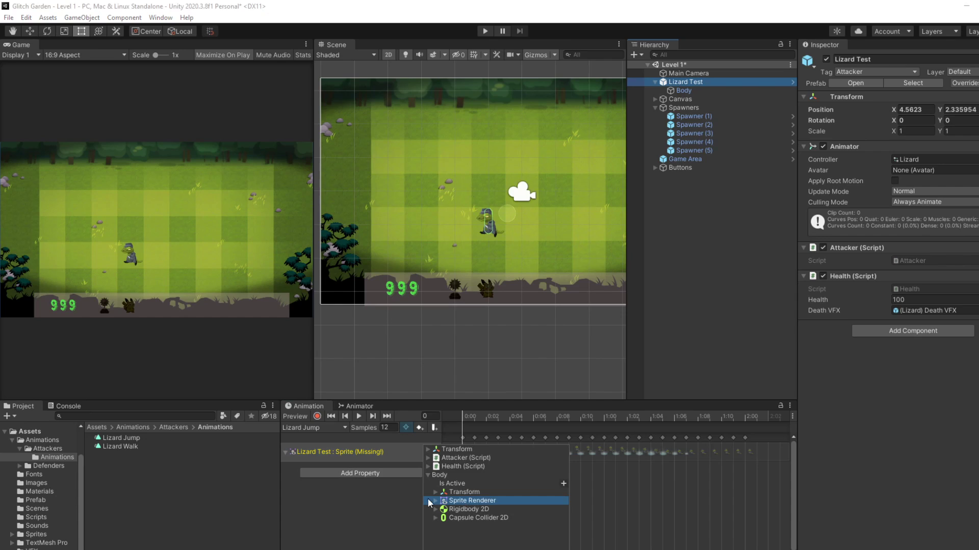
pyautogui.click(436, 501)
pyautogui.scroll(-5, 469, 512)
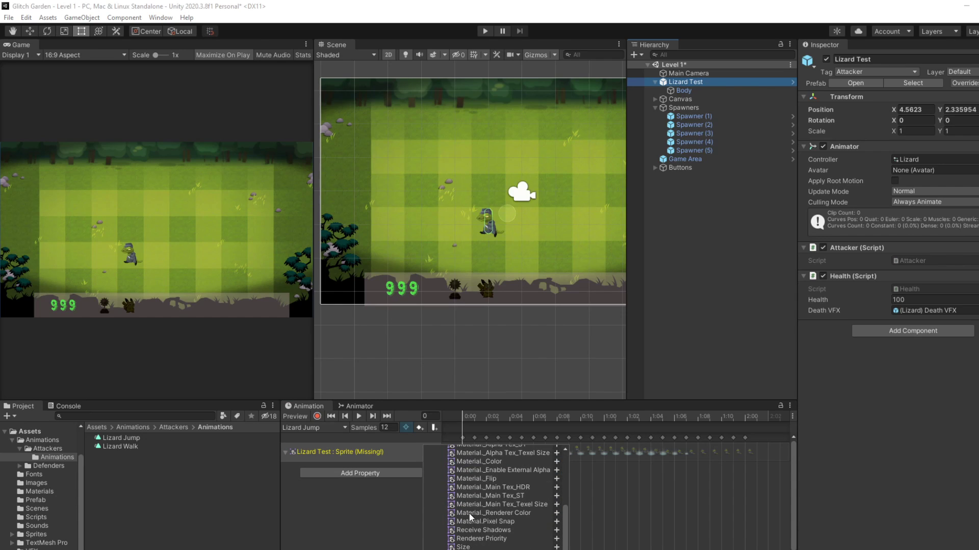
pyautogui.scroll(3, 481, 530)
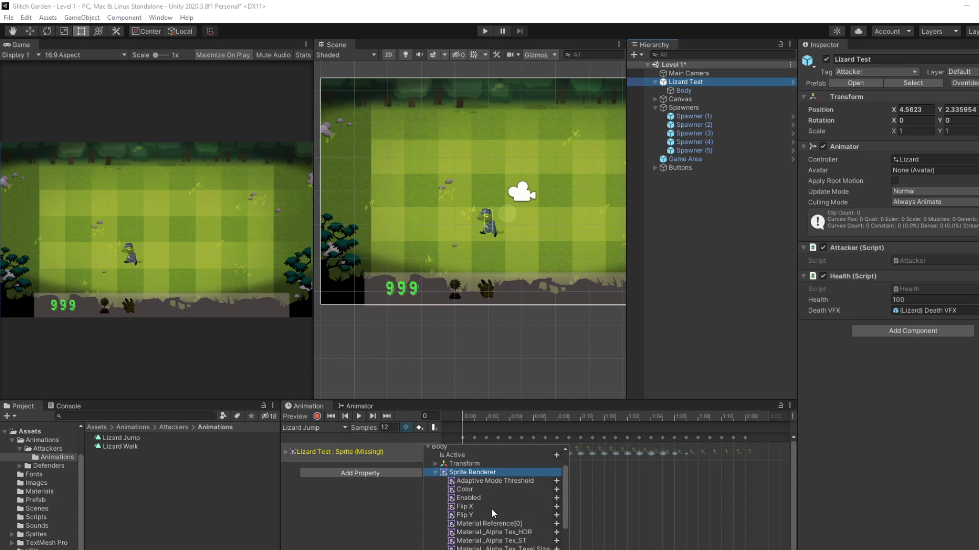
pyautogui.scroll(-5, 492, 509)
pyautogui.scroll(5, 489, 507)
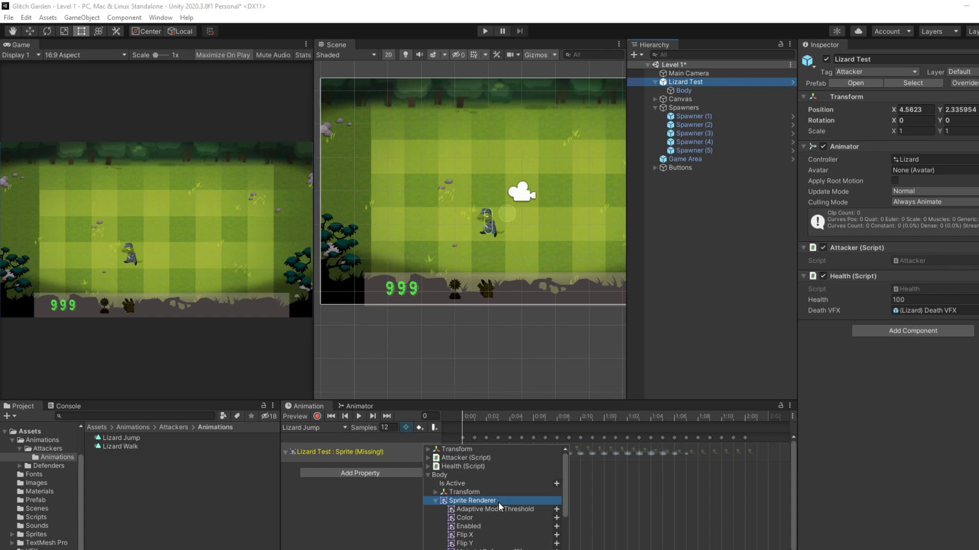
pyautogui.click(647, 497)
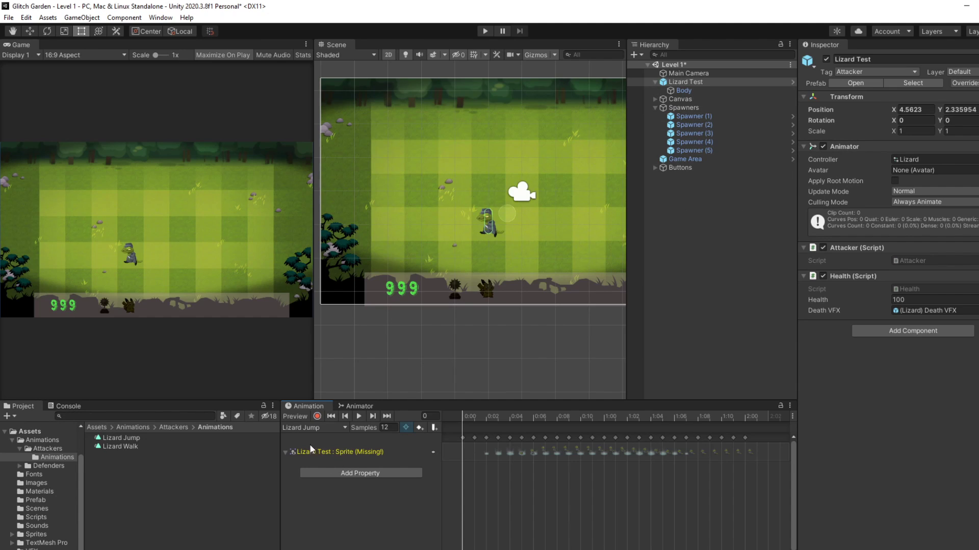
# Remove the broken Lizard Test : Sprite (Missing!) track from the Lizard Jump clip.
pyautogui.moveTo(350, 454)
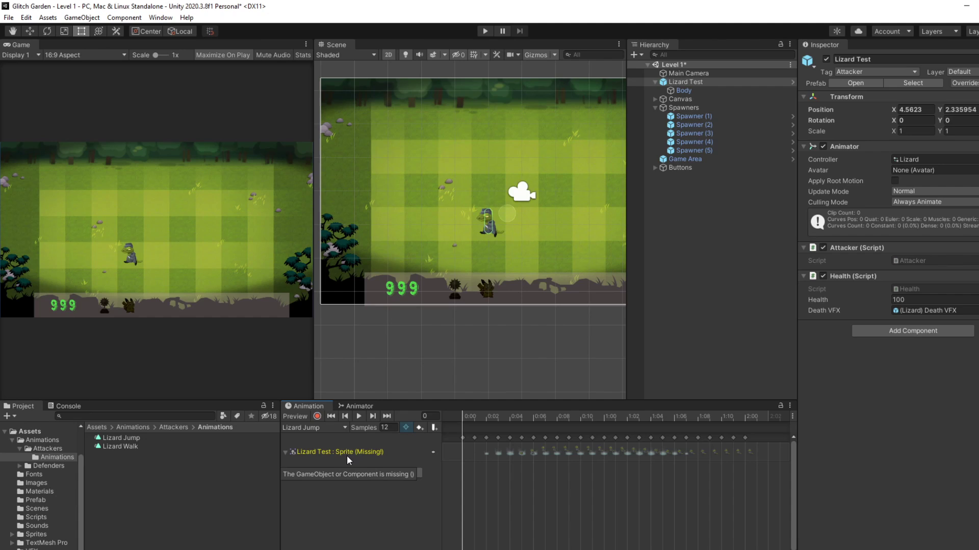
pyautogui.click(432, 452)
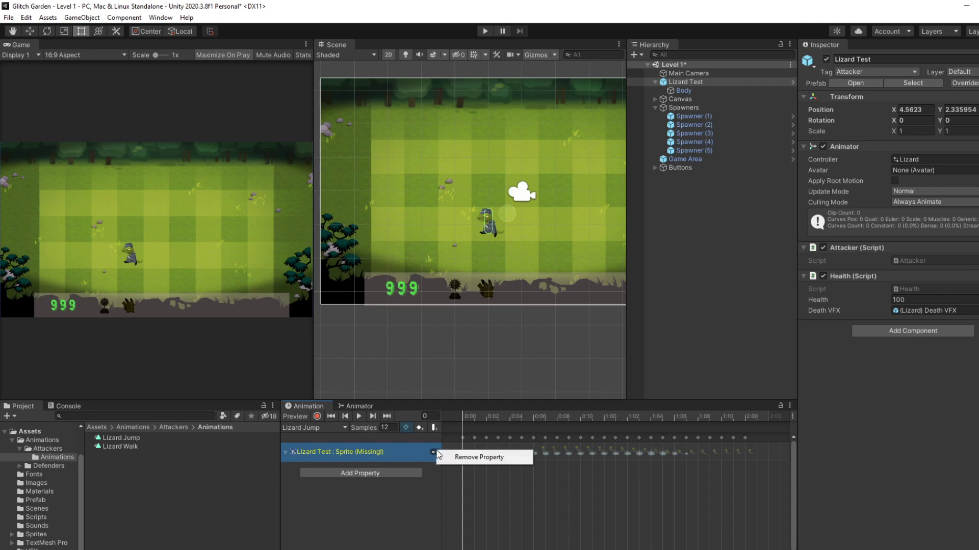
pyautogui.click(479, 457)
# Browse the Body child's Sprite Renderer properties in Add Property, closing without adding any.
pyautogui.click(380, 445)
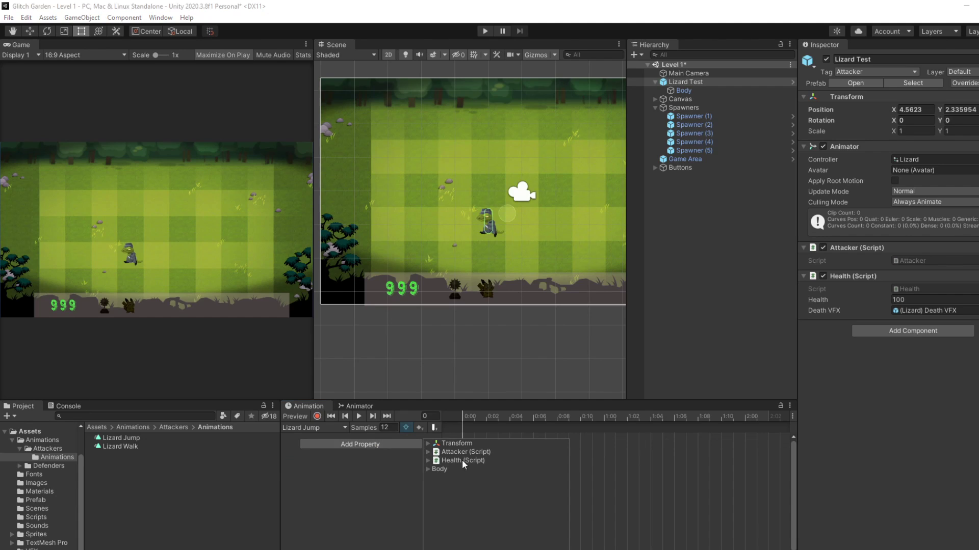
pyautogui.click(426, 470)
pyautogui.click(435, 495)
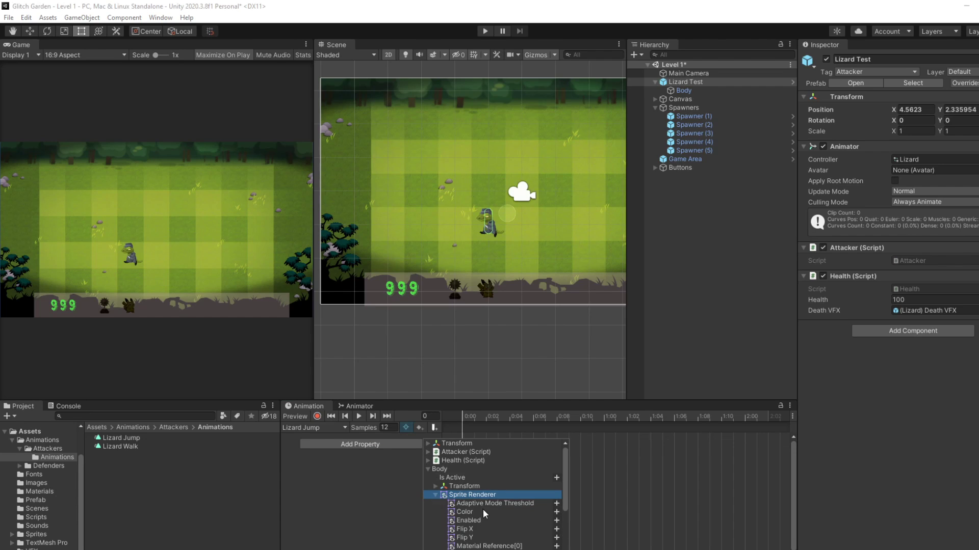
pyautogui.scroll(-1, 482, 510)
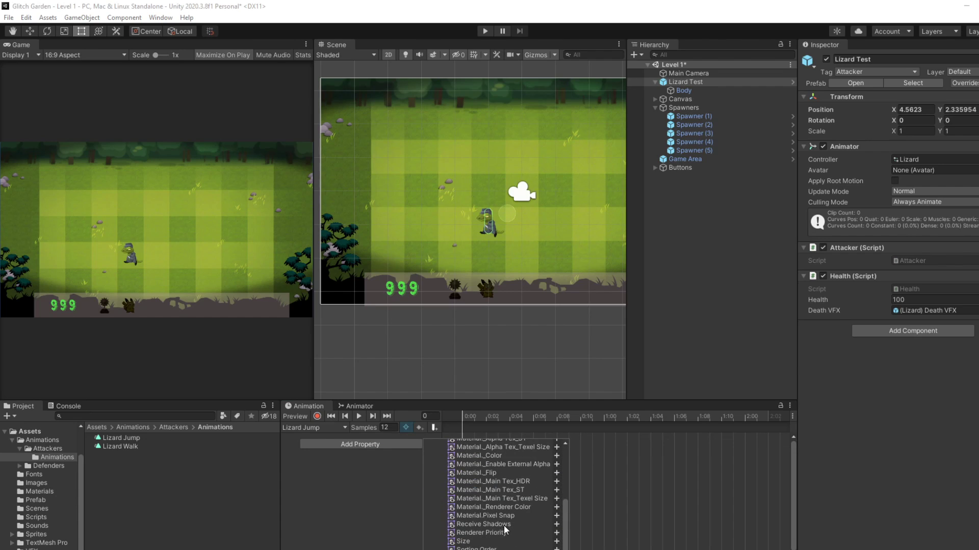
pyautogui.click(591, 476)
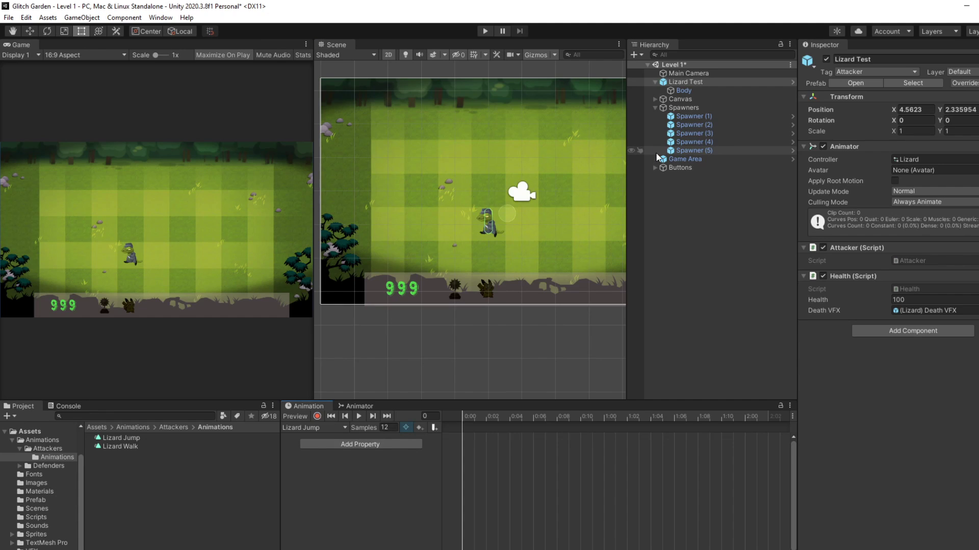
# Preview Lizard Jump, check the Entry transition in the Animator, then reopen Body > Sprite Renderer properties.
pyautogui.click(357, 416)
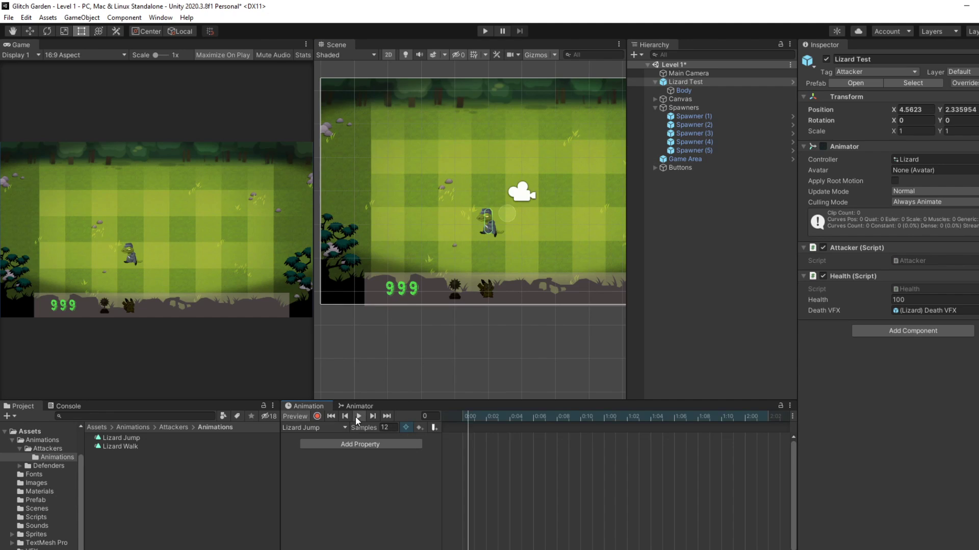
pyautogui.click(355, 408)
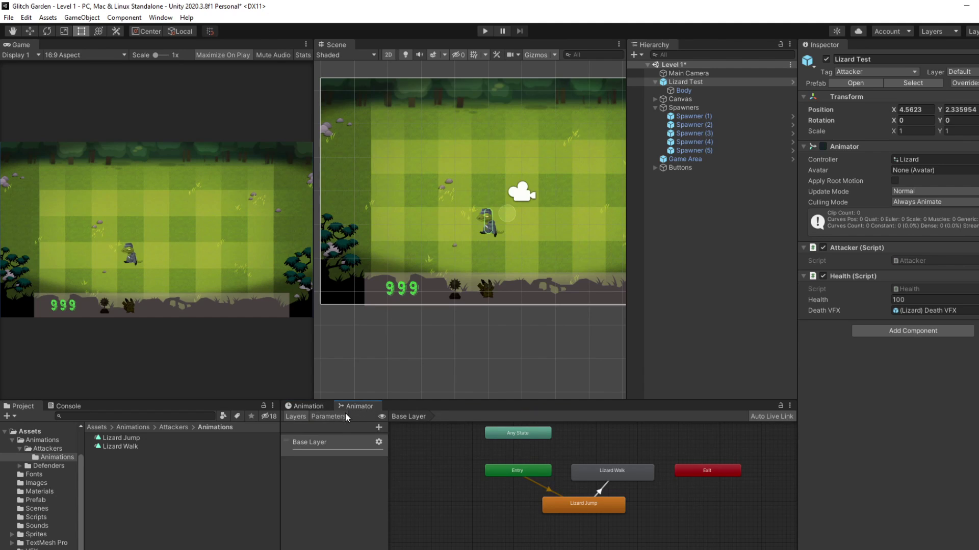
pyautogui.click(547, 491)
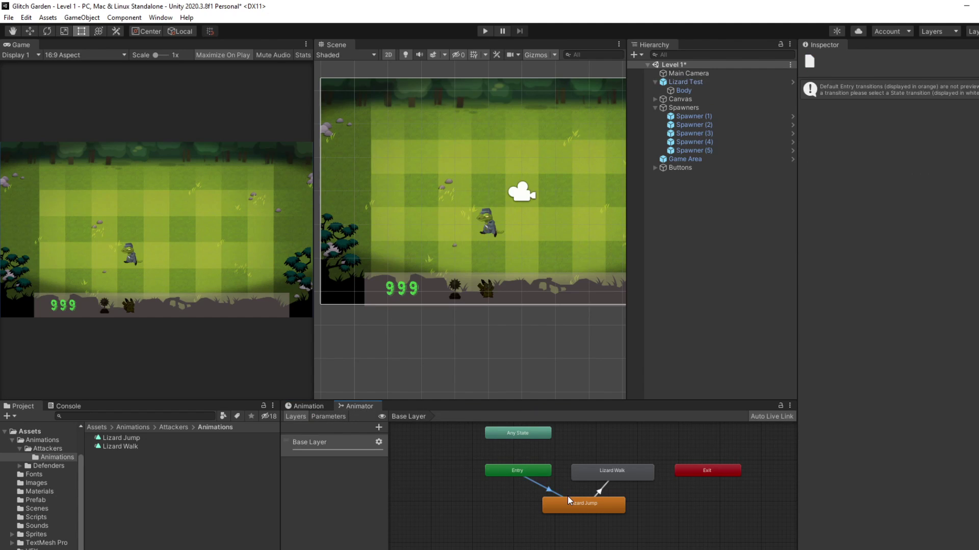
pyautogui.click(691, 83)
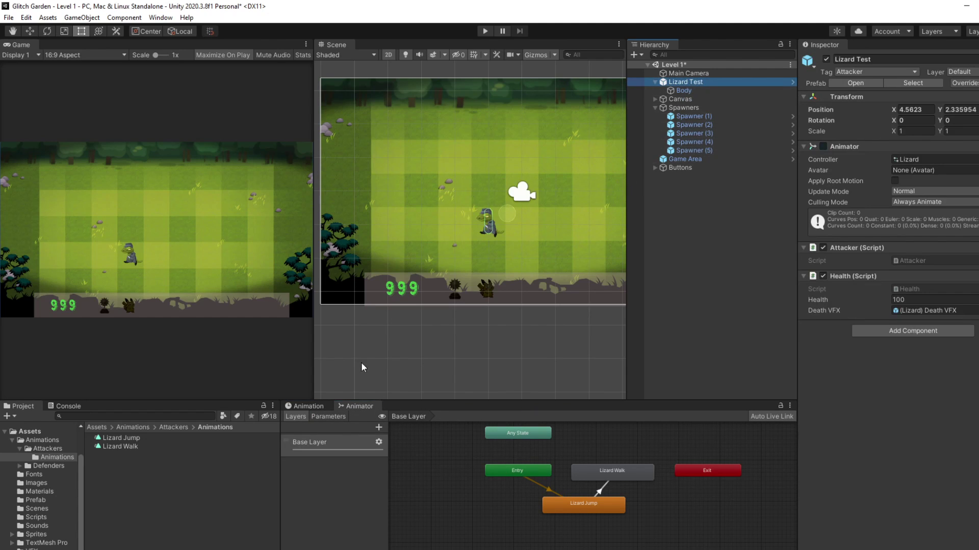
pyautogui.click(308, 406)
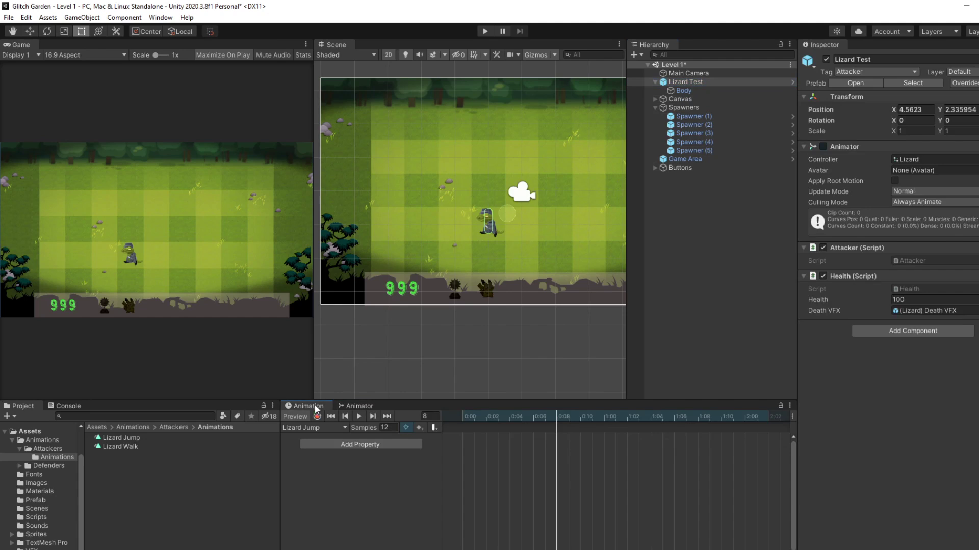
pyautogui.click(357, 443)
pyautogui.click(427, 469)
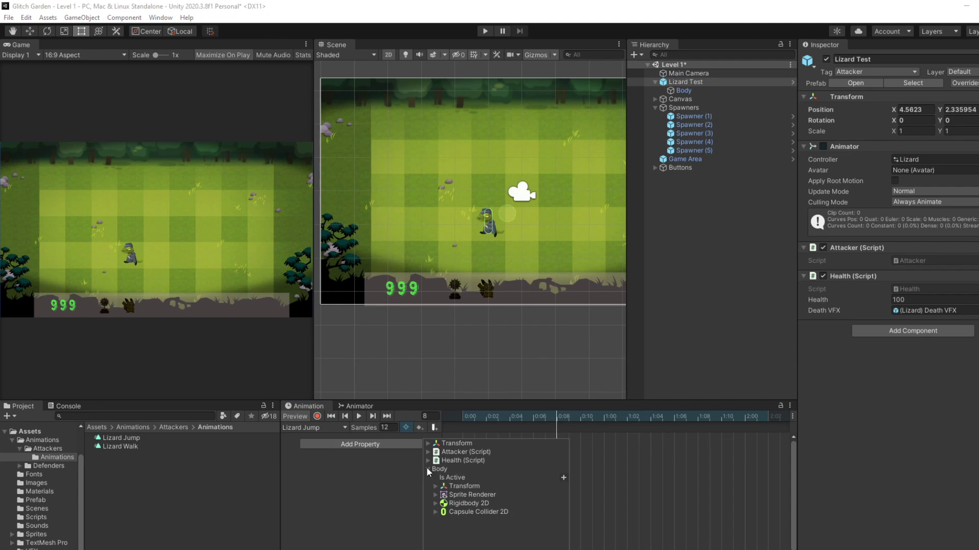
pyautogui.click(435, 495)
# Close the property list, clear the Lizard Test selection, and switch to the Udemy lecture.
pyautogui.scroll(-5, 500, 508)
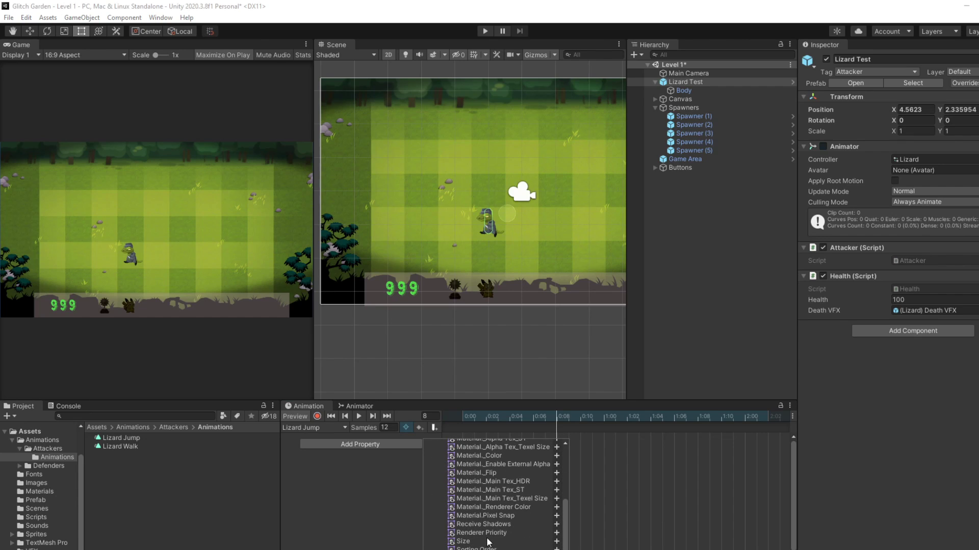
pyautogui.click(557, 546)
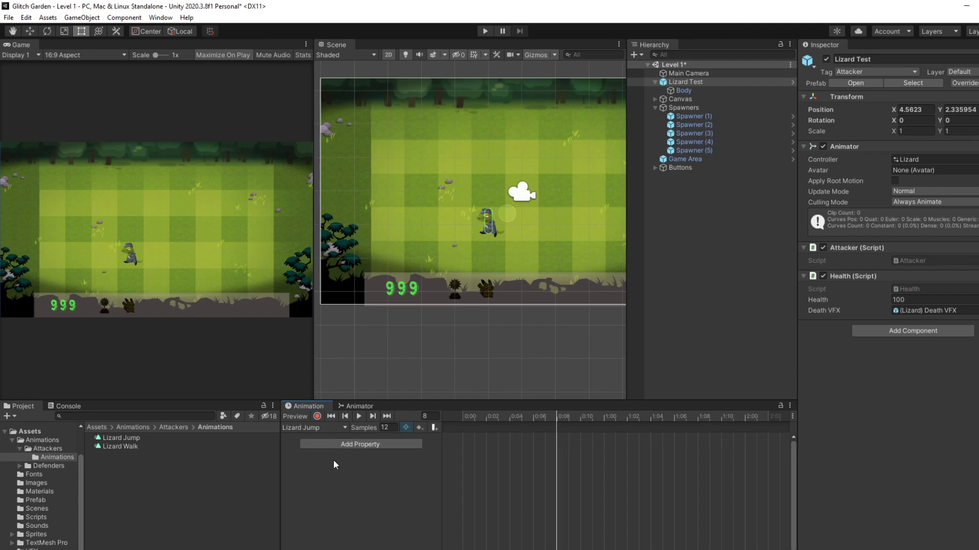
pyautogui.click(204, 469)
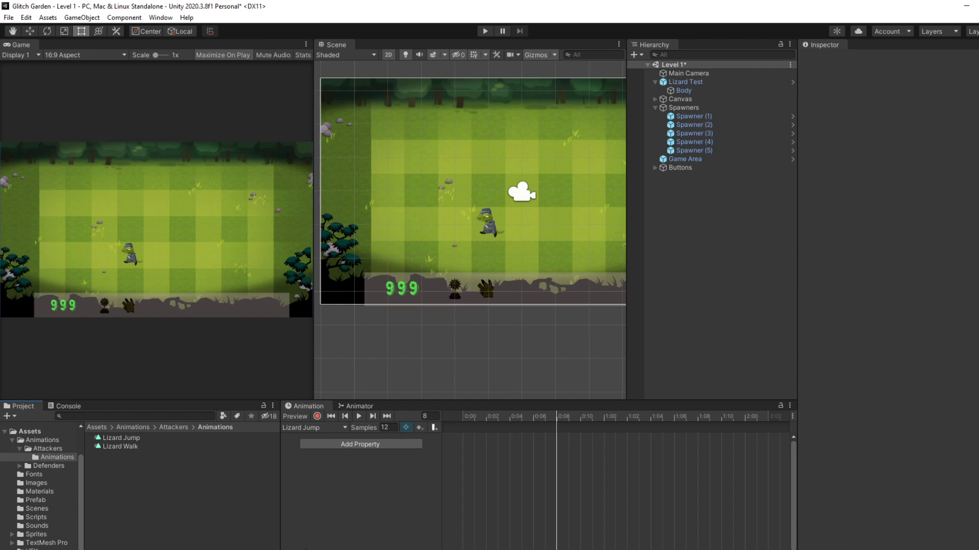
pyautogui.hotkey('alt', 'Tab')
pyautogui.scroll(-7, 268, 243)
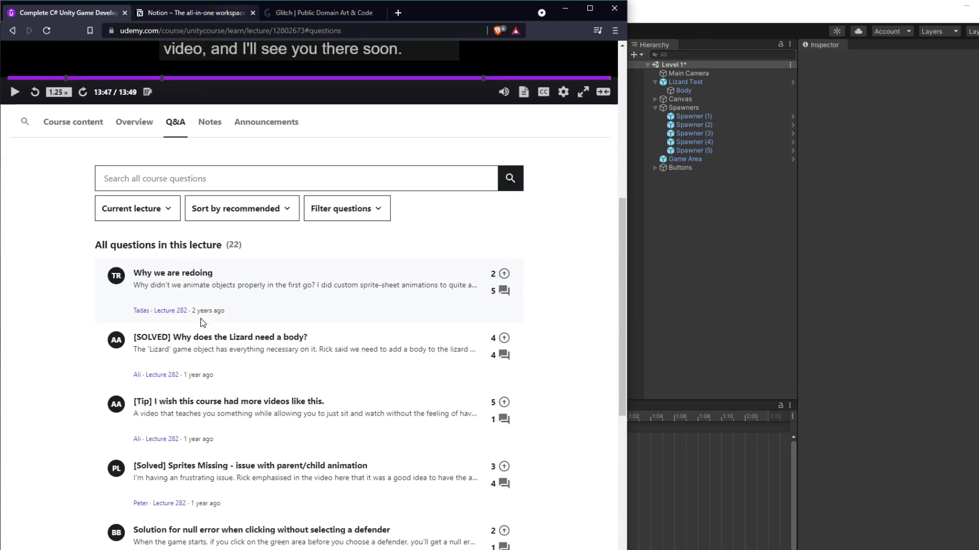
pyautogui.click(158, 266)
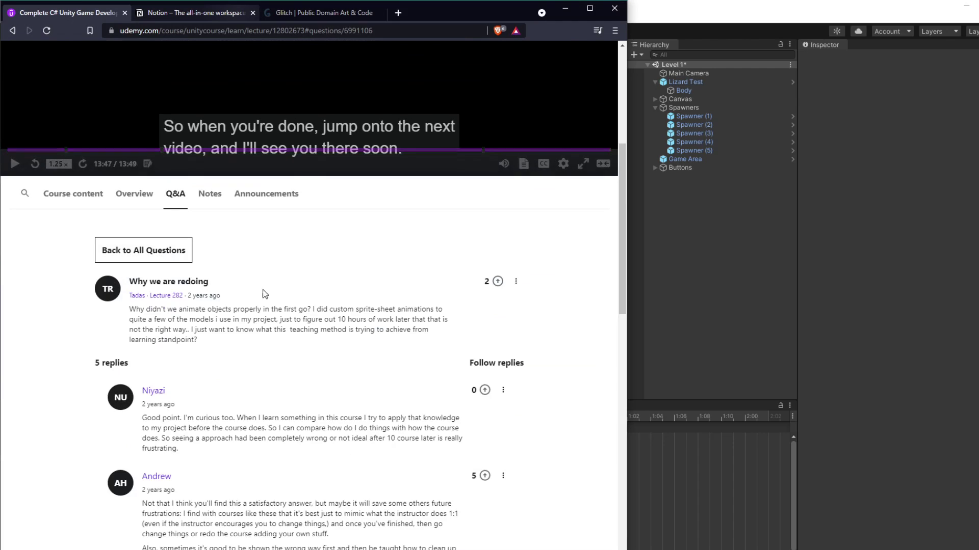
pyautogui.moveTo(184, 310); pyautogui.dragTo(228, 356)
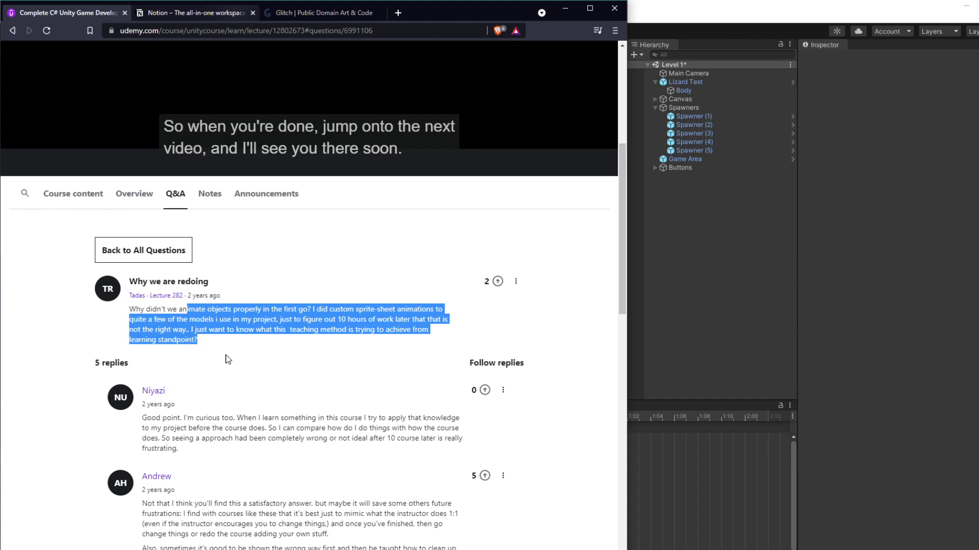
pyautogui.scroll(-12, 228, 359)
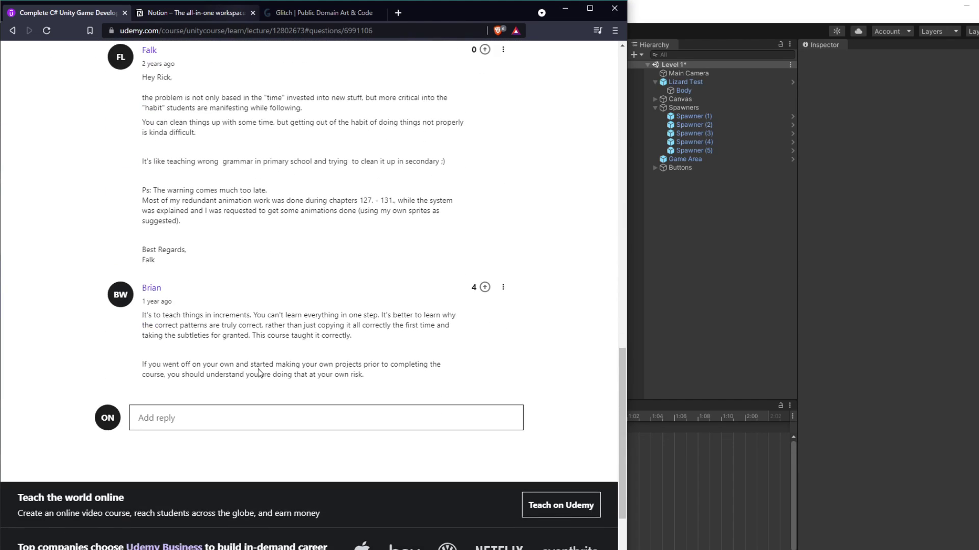
pyautogui.scroll(6, 259, 373)
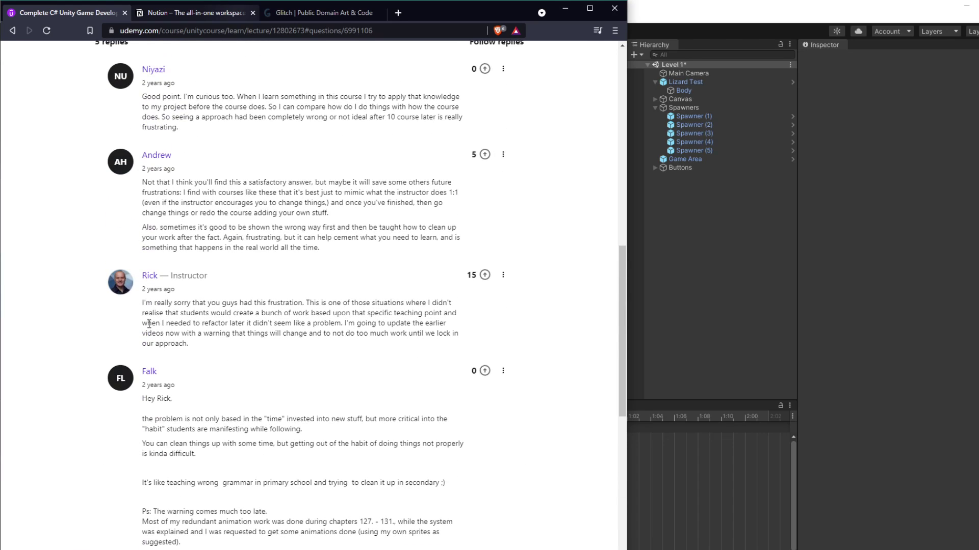
pyautogui.moveTo(142, 304); pyautogui.dragTo(315, 301)
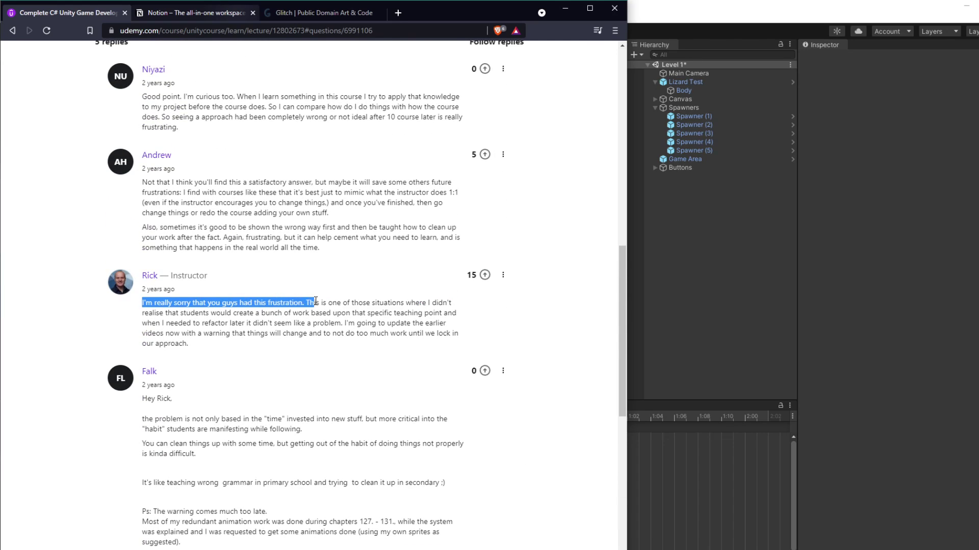
pyautogui.click(332, 308)
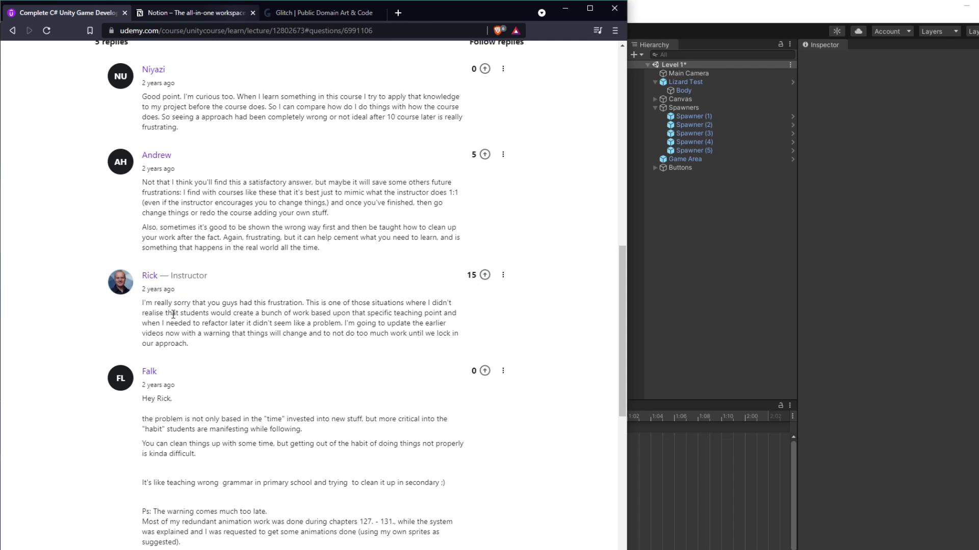
pyautogui.moveTo(172, 313); pyautogui.dragTo(235, 346)
pyautogui.moveTo(227, 346); pyautogui.dragTo(138, 303)
pyautogui.click(279, 377)
pyautogui.scroll(-2, 278, 377)
pyautogui.moveTo(206, 312); pyautogui.dragTo(323, 338)
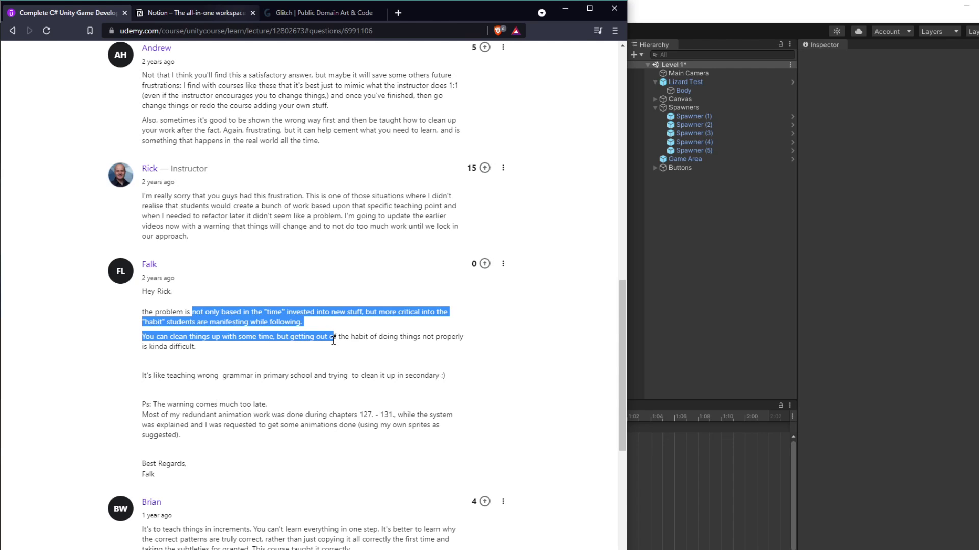
pyautogui.moveTo(334, 341); pyautogui.dragTo(316, 356)
pyautogui.moveTo(185, 377); pyautogui.dragTo(328, 386)
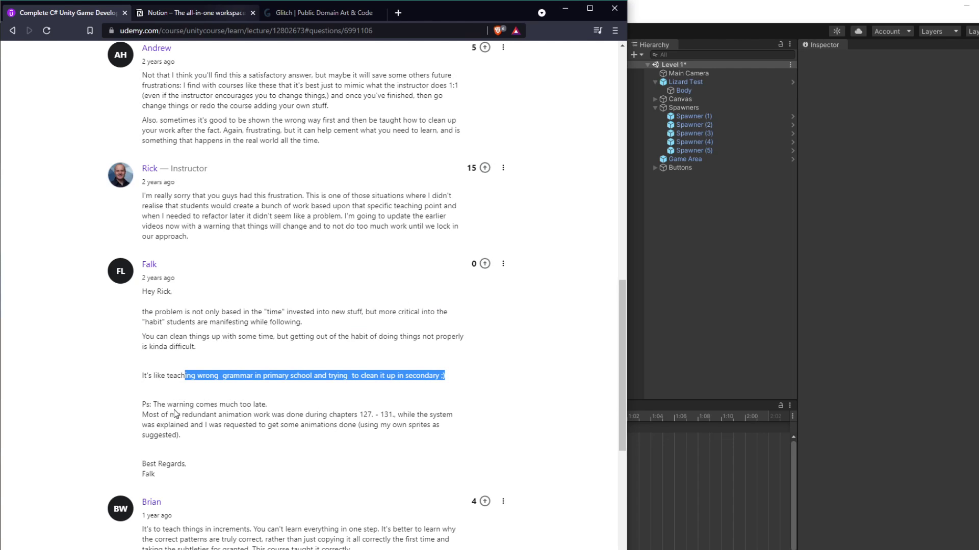
pyautogui.moveTo(158, 414); pyautogui.dragTo(293, 418)
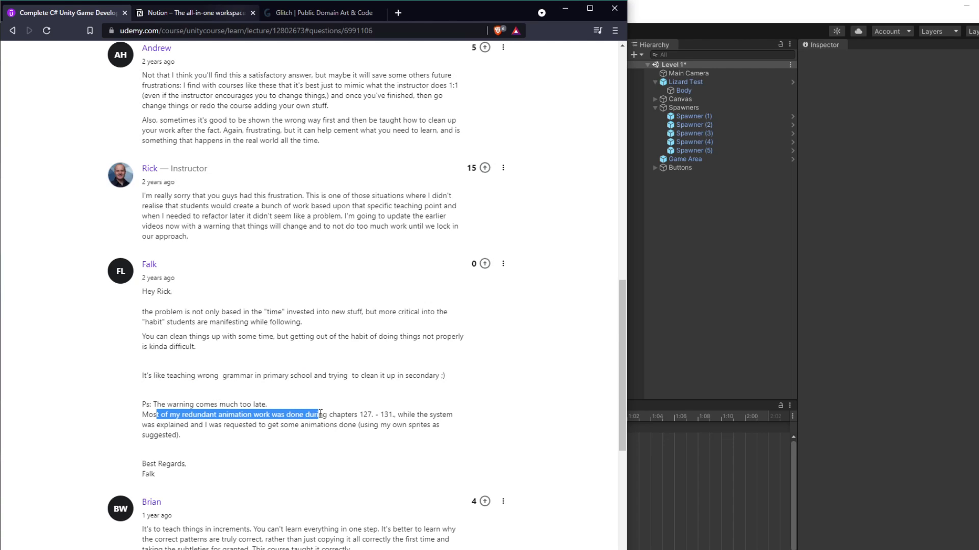
pyautogui.moveTo(338, 414); pyautogui.dragTo(313, 484)
pyautogui.scroll(-2, 313, 479)
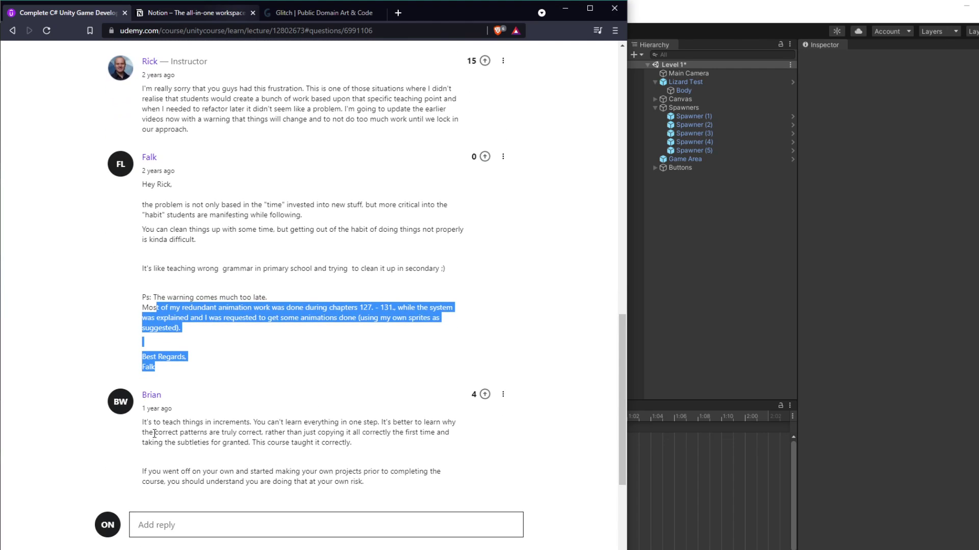
pyautogui.moveTo(143, 423); pyautogui.dragTo(364, 444)
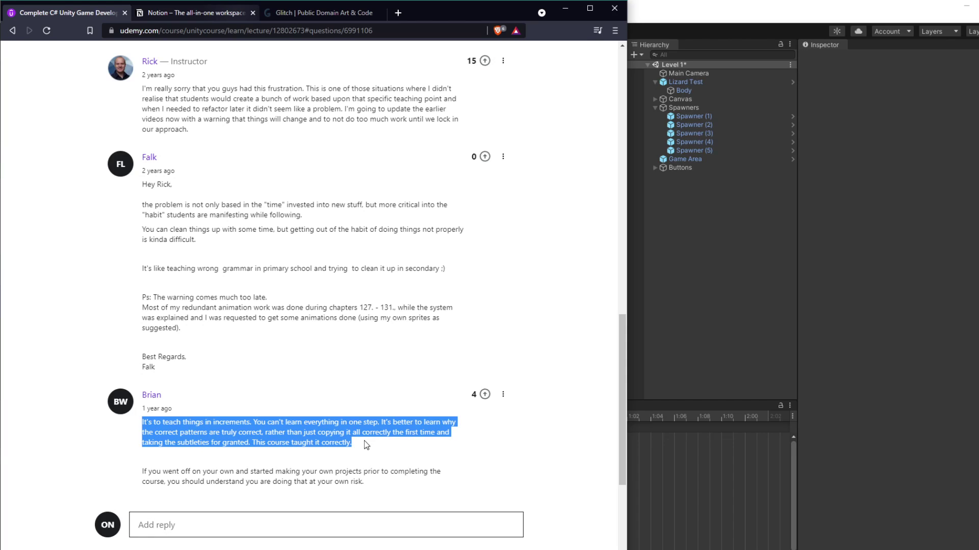
pyautogui.moveTo(142, 471); pyautogui.dragTo(317, 458)
pyautogui.scroll(3, 257, 400)
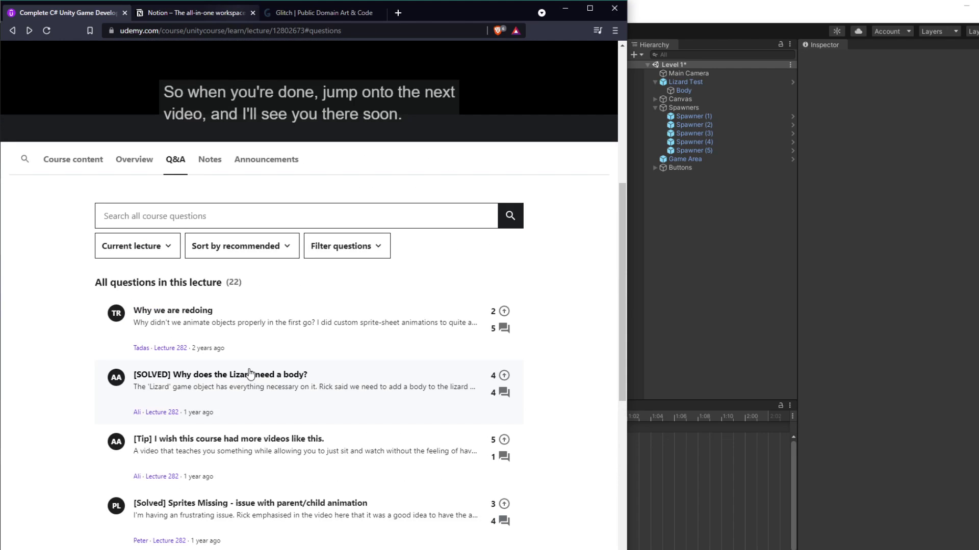
pyautogui.click(250, 373)
pyautogui.scroll(2, 261, 311)
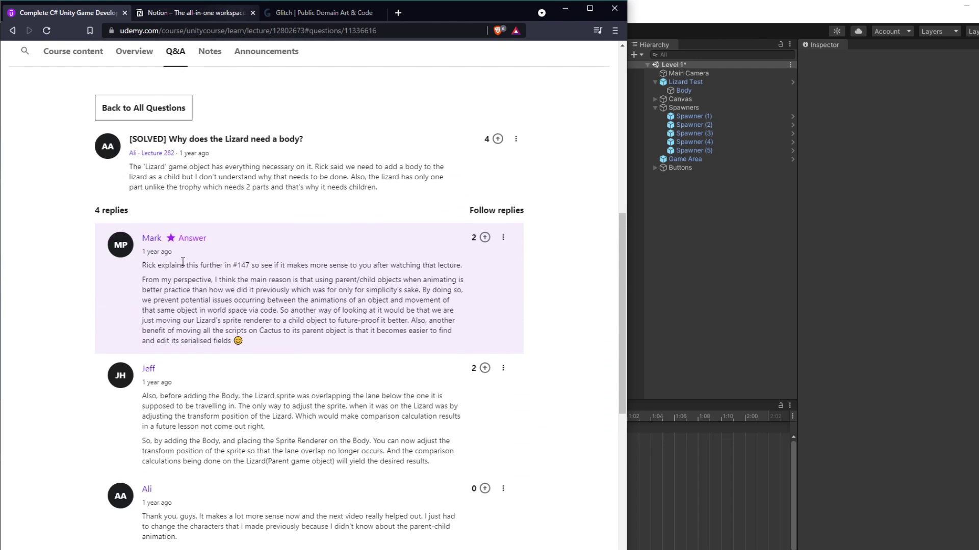
pyautogui.moveTo(262, 314); pyautogui.dragTo(454, 321)
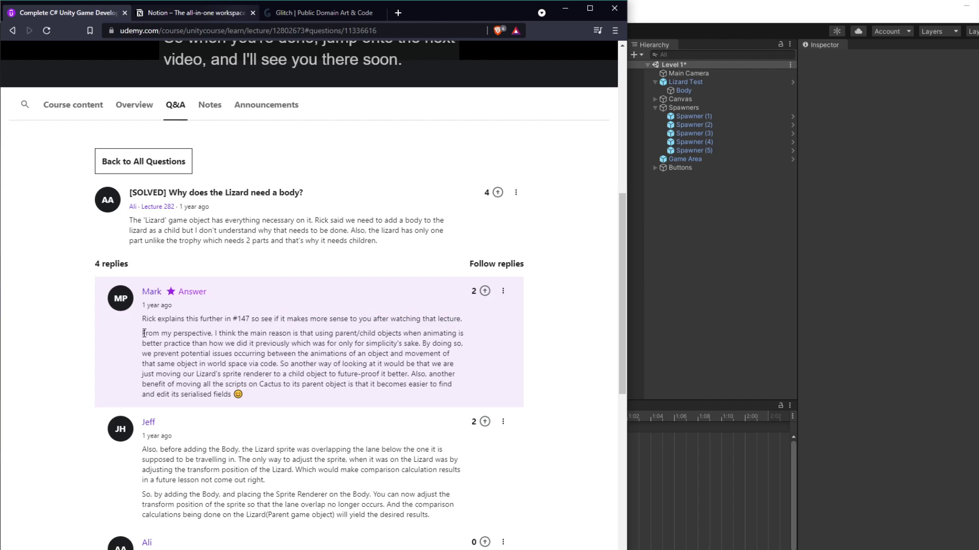
pyautogui.moveTo(142, 333); pyautogui.dragTo(270, 387)
pyautogui.moveTo(302, 387); pyautogui.dragTo(238, 394)
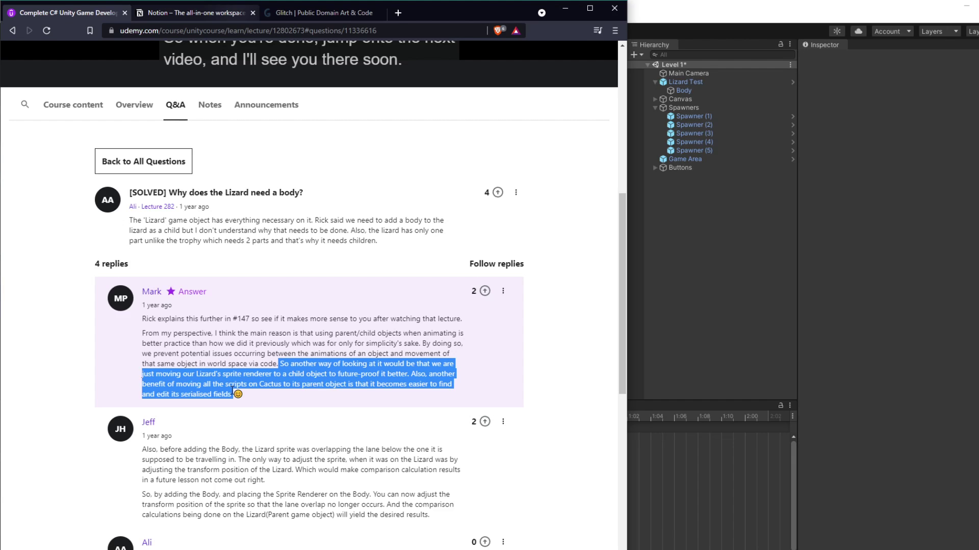
pyautogui.scroll(-4, 233, 391)
pyautogui.scroll(4, 136, 355)
pyautogui.hotkey('alt', 'Left')
pyautogui.scroll(-2, 207, 356)
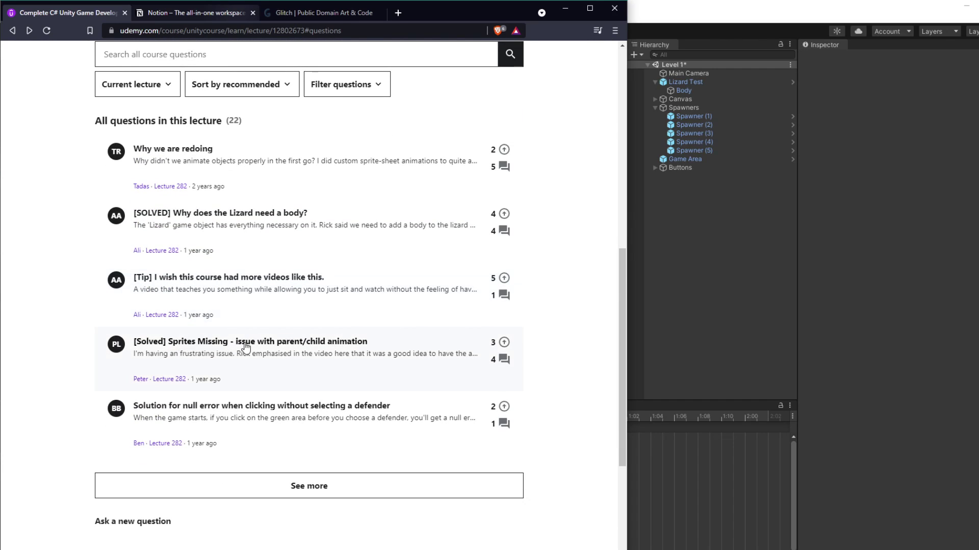
# Read the '[Solved] Sprites Missing - issue with parent/child animation' thread, highlighting the child sprite renderer paragraph.
pyautogui.click(246, 347)
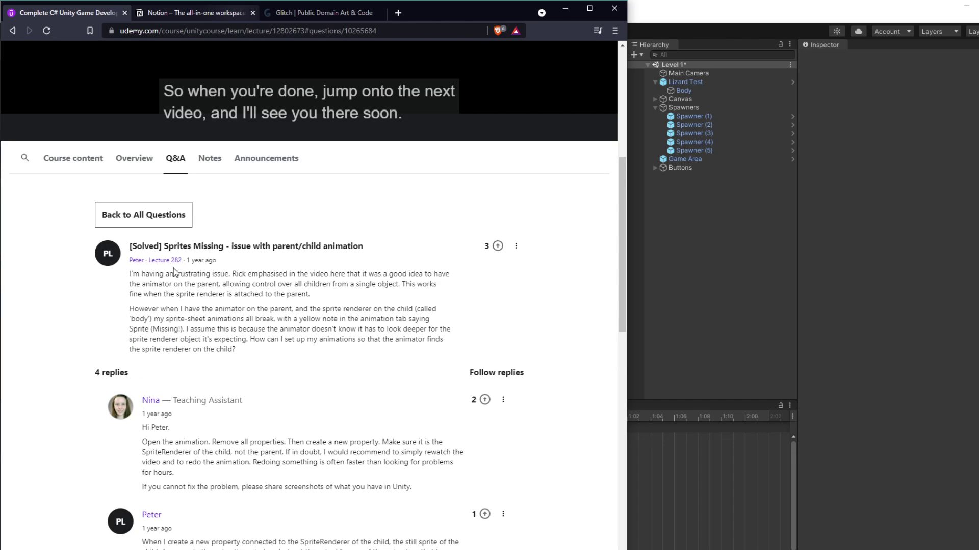
pyautogui.moveTo(129, 247); pyautogui.dragTo(315, 299)
pyautogui.click(216, 273)
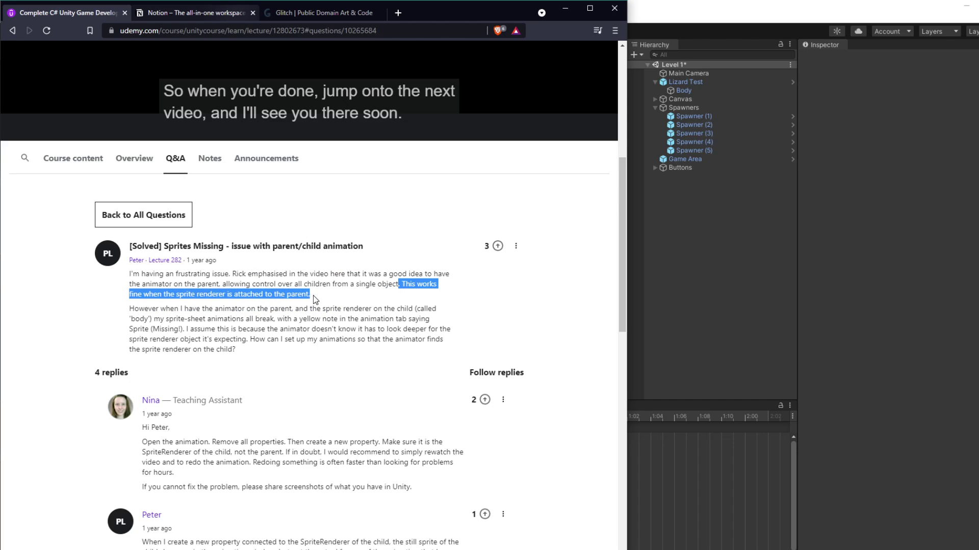
pyautogui.moveTo(124, 313); pyautogui.dragTo(189, 309)
pyautogui.moveTo(192, 309); pyautogui.dragTo(244, 353)
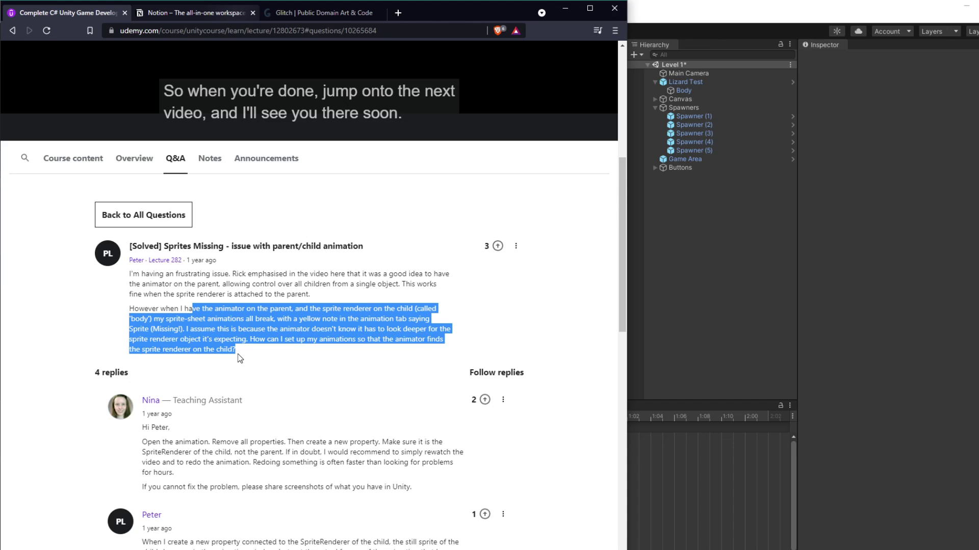
pyautogui.scroll(-1, 287, 375)
pyautogui.scroll(-3, 287, 373)
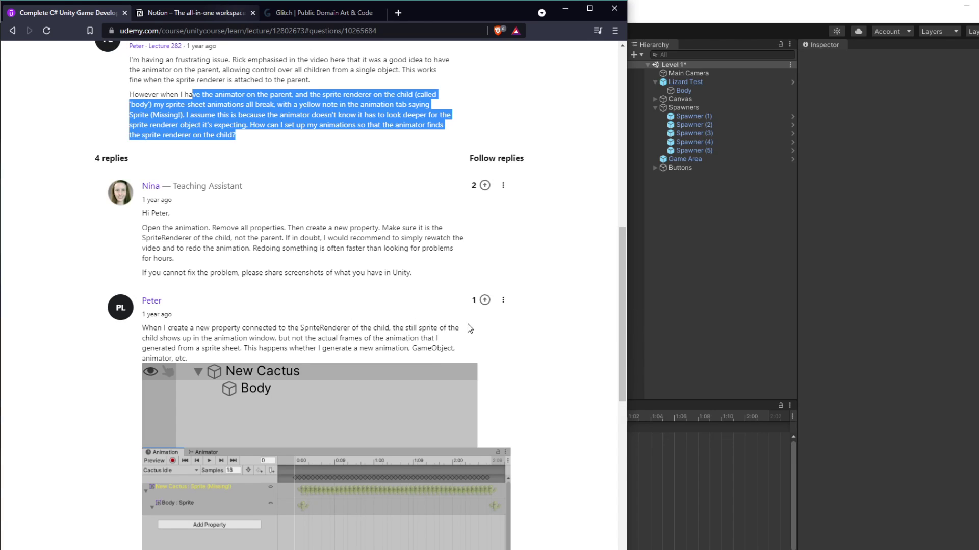
pyautogui.moveTo(152, 227); pyautogui.dragTo(348, 272)
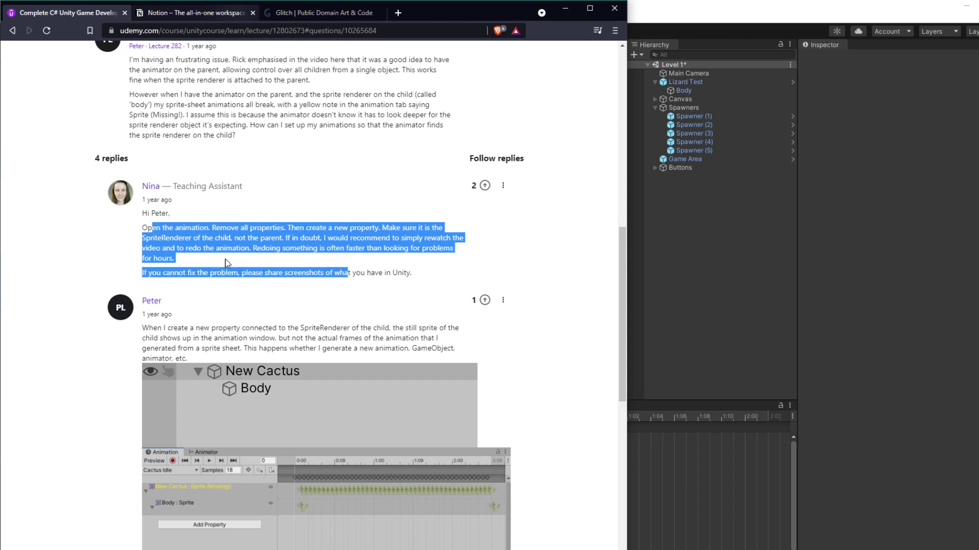
pyautogui.click(234, 260)
pyautogui.moveTo(252, 250); pyautogui.dragTo(183, 264)
pyautogui.scroll(-4, 357, 312)
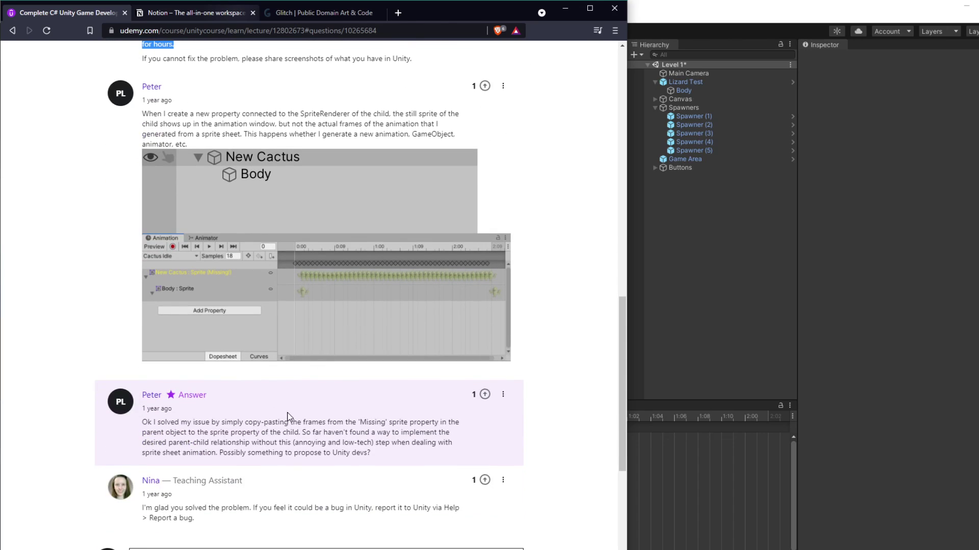
pyautogui.moveTo(147, 423); pyautogui.dragTo(397, 454)
pyautogui.click(295, 482)
pyautogui.scroll(-1, 221, 498)
pyautogui.moveTo(267, 454); pyautogui.dragTo(306, 465)
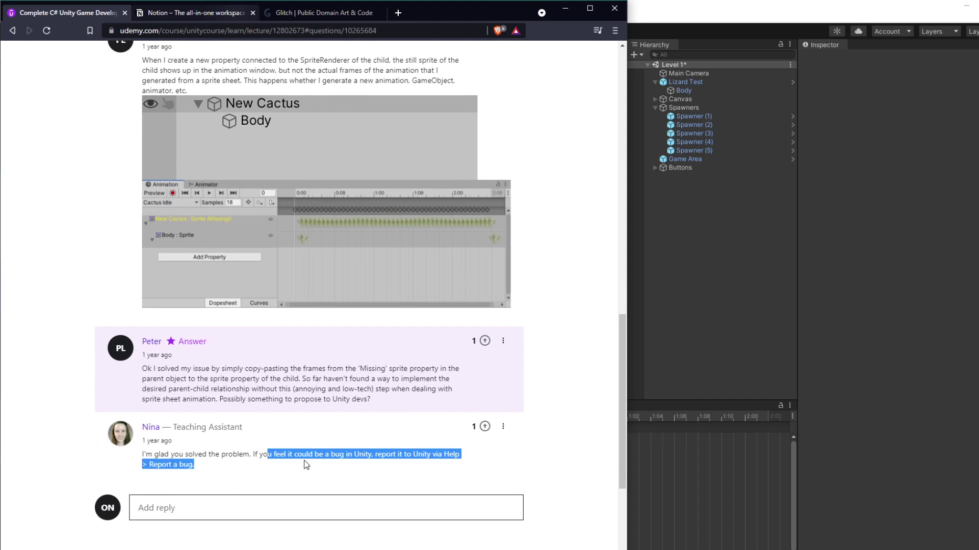
pyautogui.click(306, 465)
pyautogui.scroll(12, 229, 360)
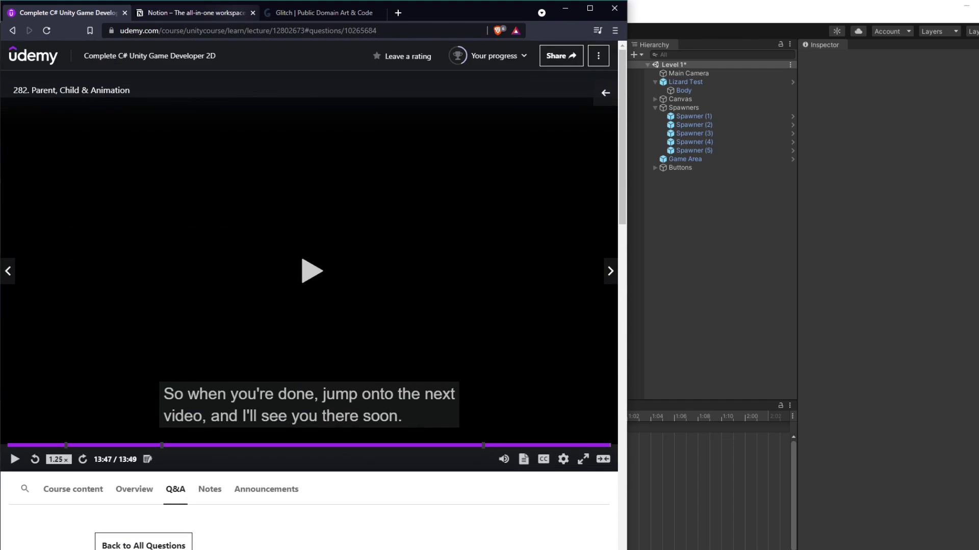
# Return to Unity, select the Attackers folder, and look over the Body child's animatable properties.
pyautogui.click(695, 317)
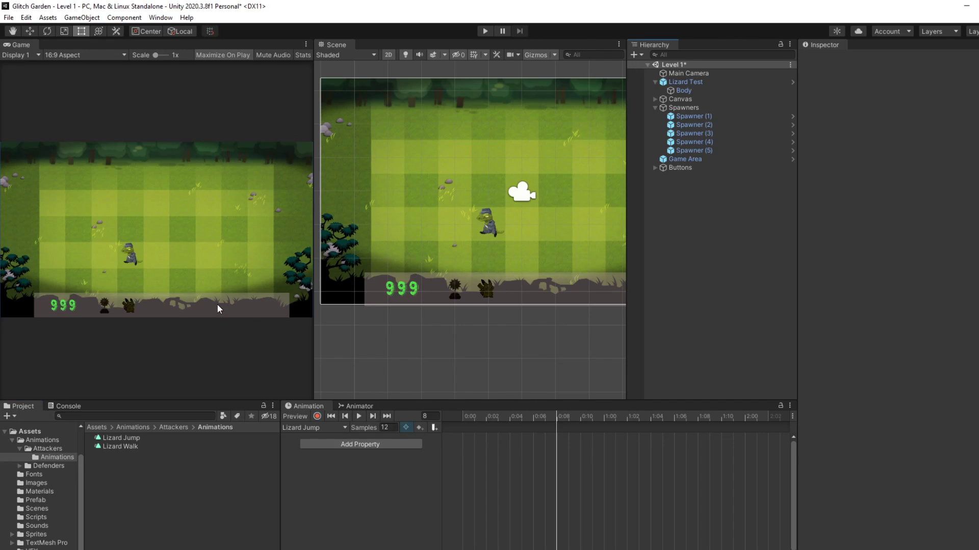
pyautogui.click(132, 428)
pyautogui.click(134, 438)
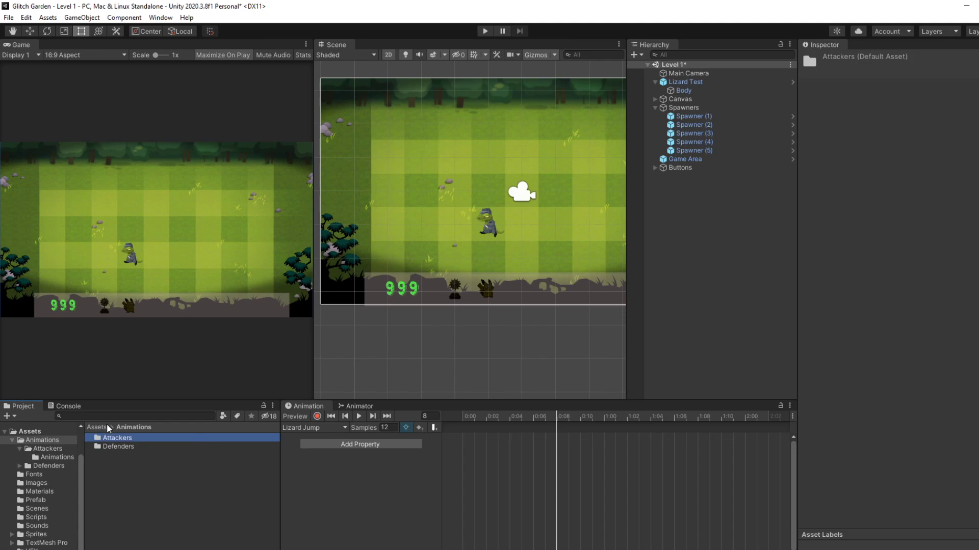
pyautogui.click(331, 444)
pyautogui.click(313, 456)
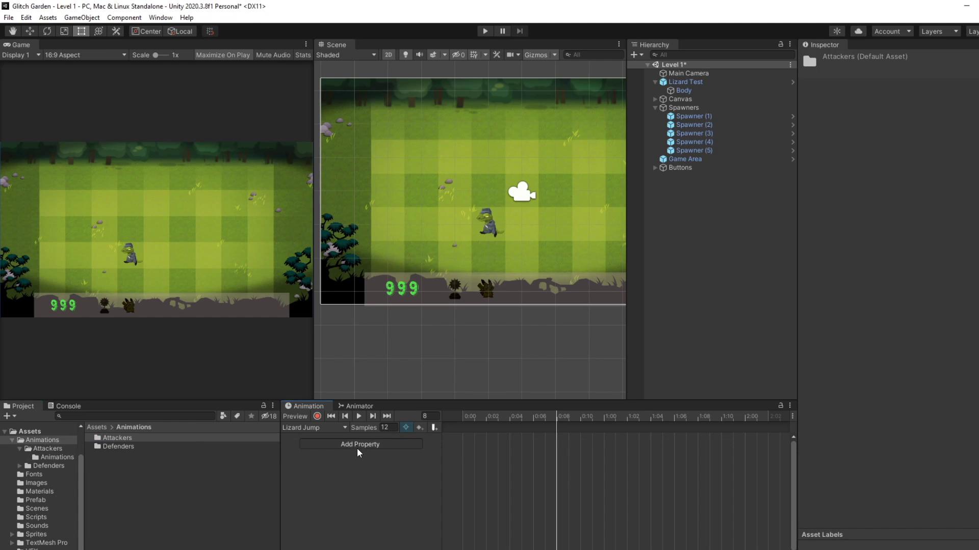
pyautogui.click(356, 447)
pyautogui.click(428, 469)
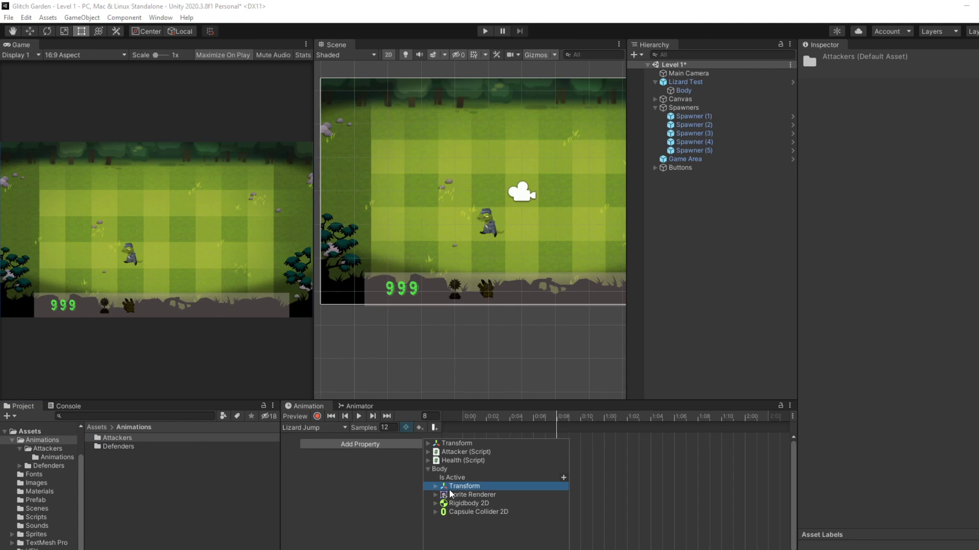
pyautogui.click(356, 478)
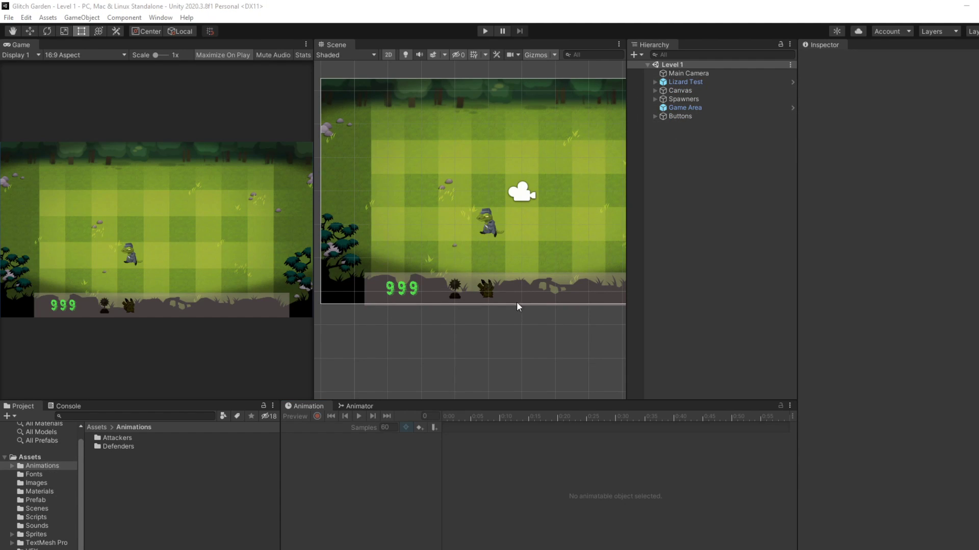
# Select Lizard Test and open the Lizard animator controller's state graph from the Attackers folder.
pyautogui.click(689, 82)
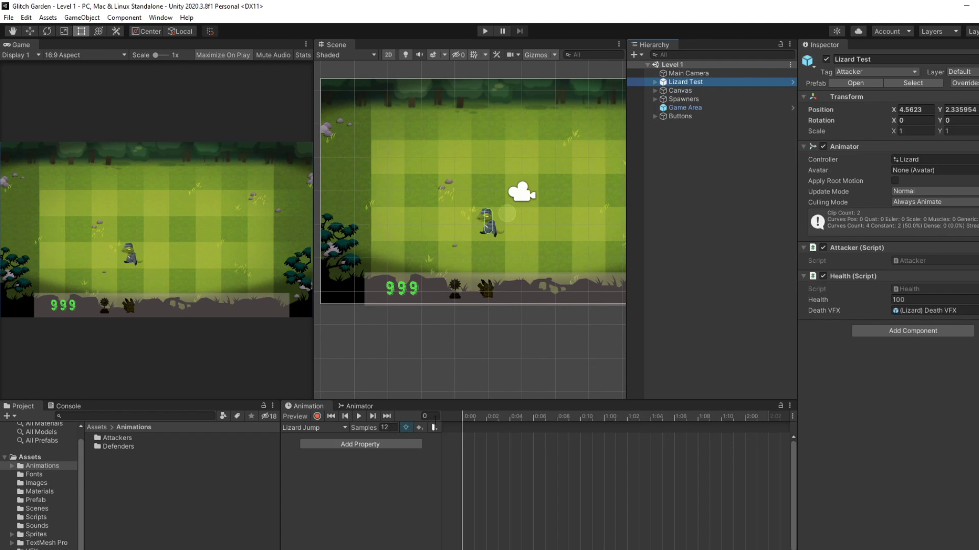
pyautogui.click(343, 408)
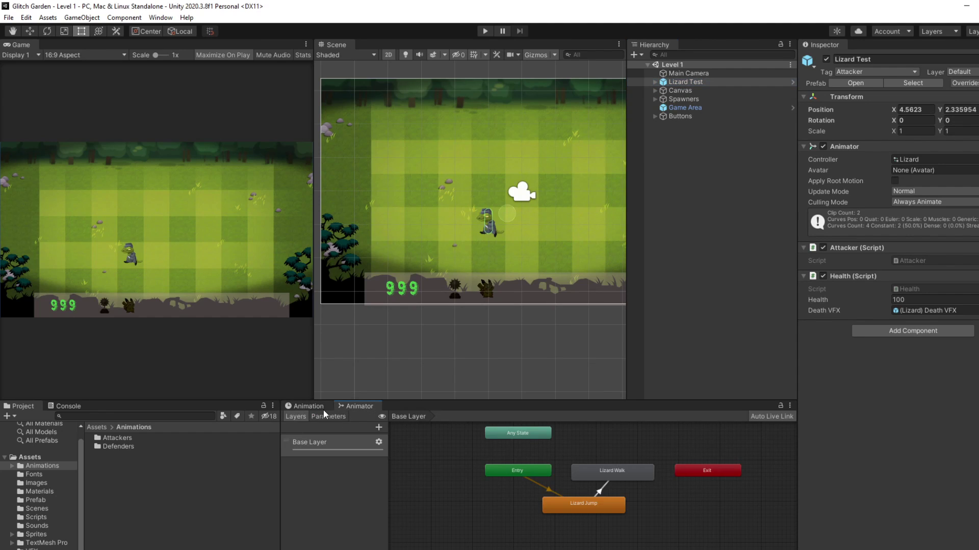
pyautogui.click(321, 406)
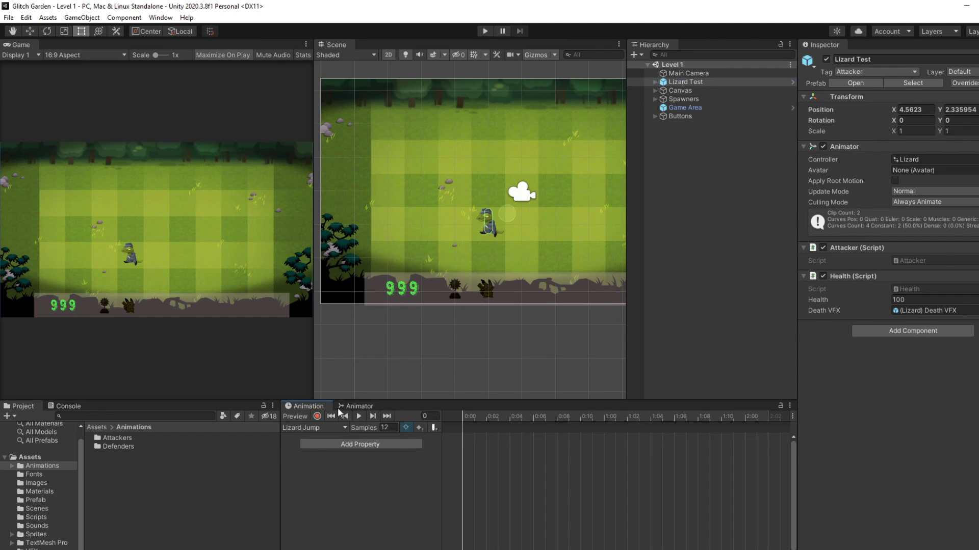
pyautogui.click(130, 443)
pyautogui.doubleClick(130, 436)
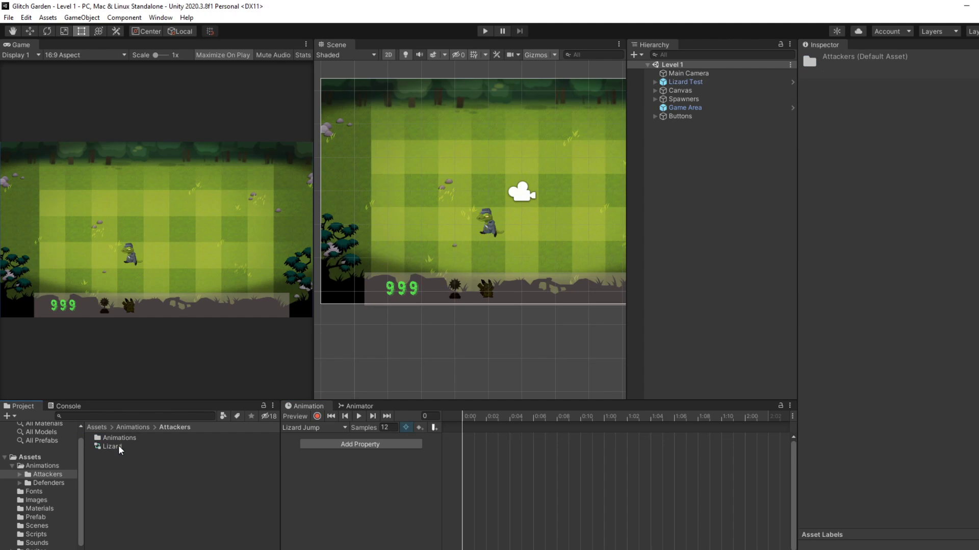
pyautogui.click(118, 445)
pyautogui.click(342, 407)
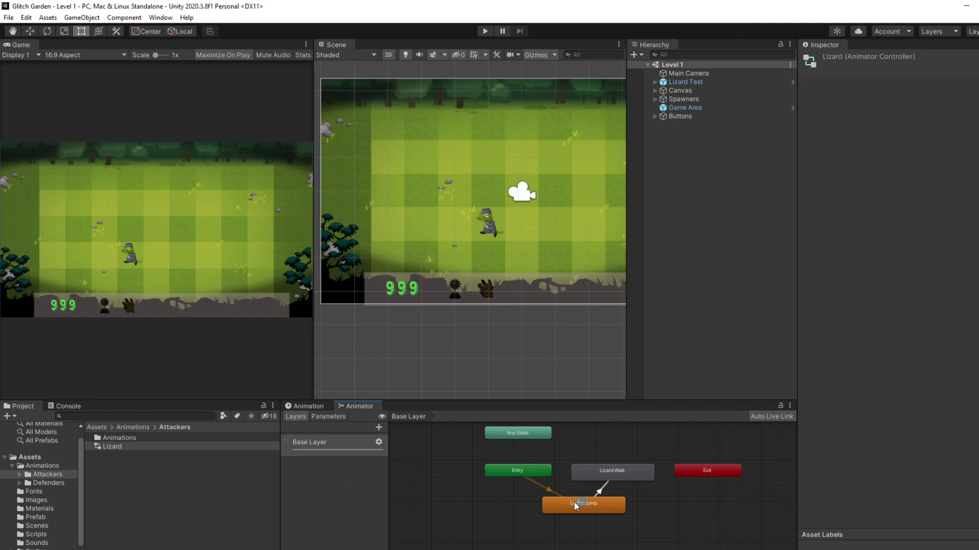
# Delete the old Lizard Jump and Lizard Walk states and add the Lizard Jump clip as a new state.
pyautogui.rightClick(595, 505)
pyautogui.click(611, 549)
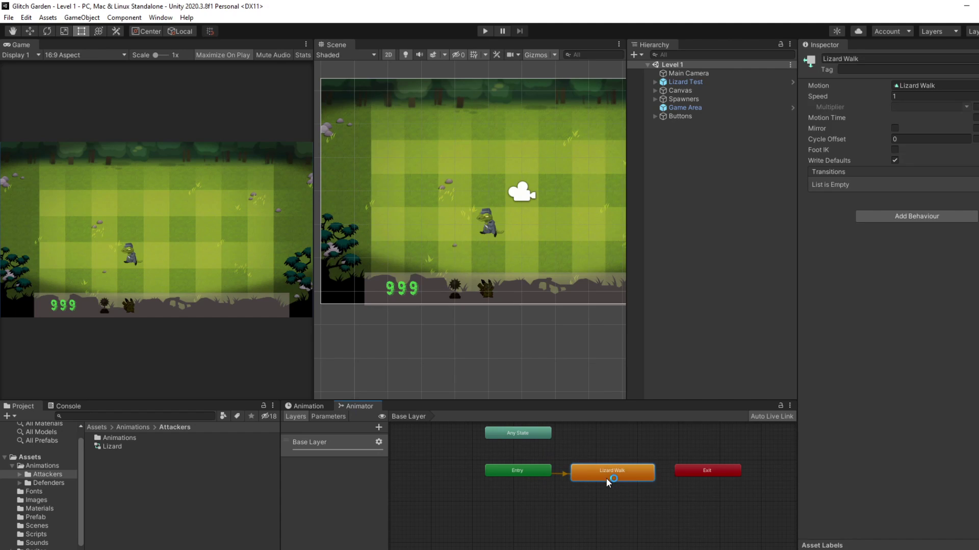
pyautogui.rightClick(607, 479)
pyautogui.click(623, 533)
pyautogui.doubleClick(137, 438)
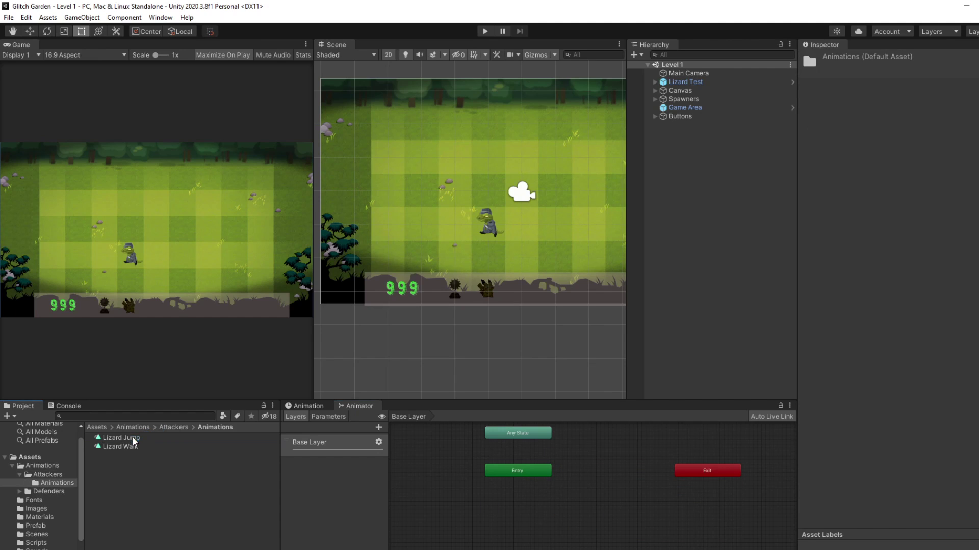
pyautogui.moveTo(121, 437); pyautogui.dragTo(591, 465)
# Make a transition from Lizard Jump to Lizard Walk.
pyautogui.rightClick(560, 529)
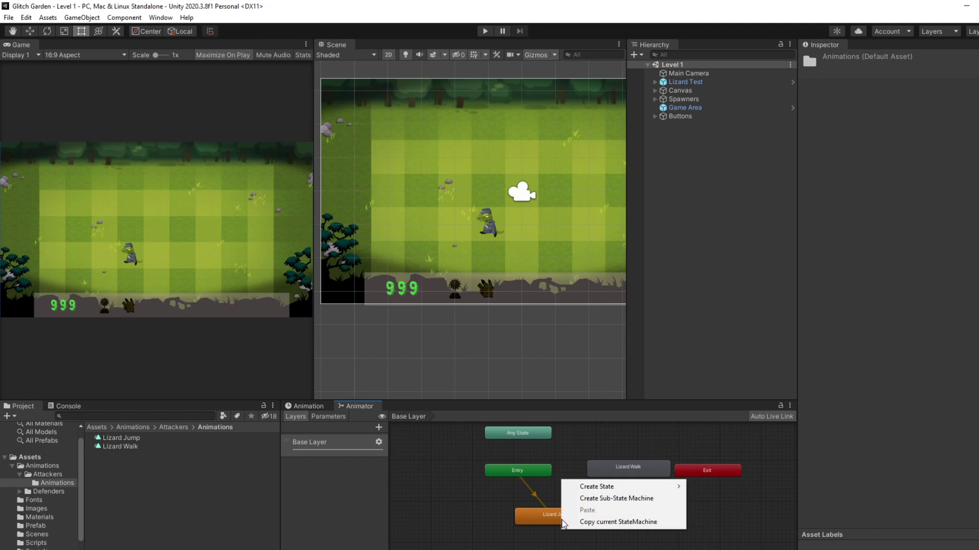
pyautogui.rightClick(558, 512)
pyautogui.click(586, 462)
pyautogui.click(604, 465)
pyautogui.click(606, 475)
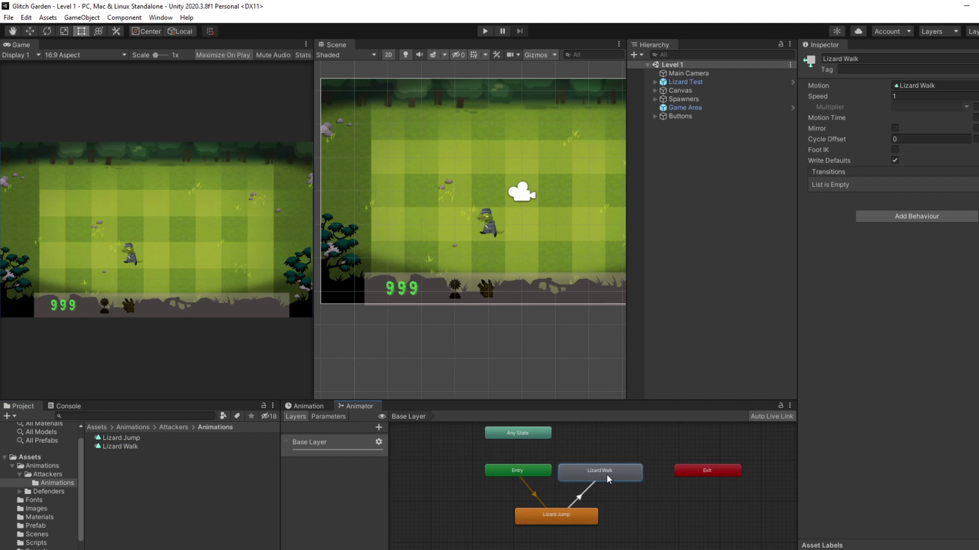
pyautogui.click(560, 516)
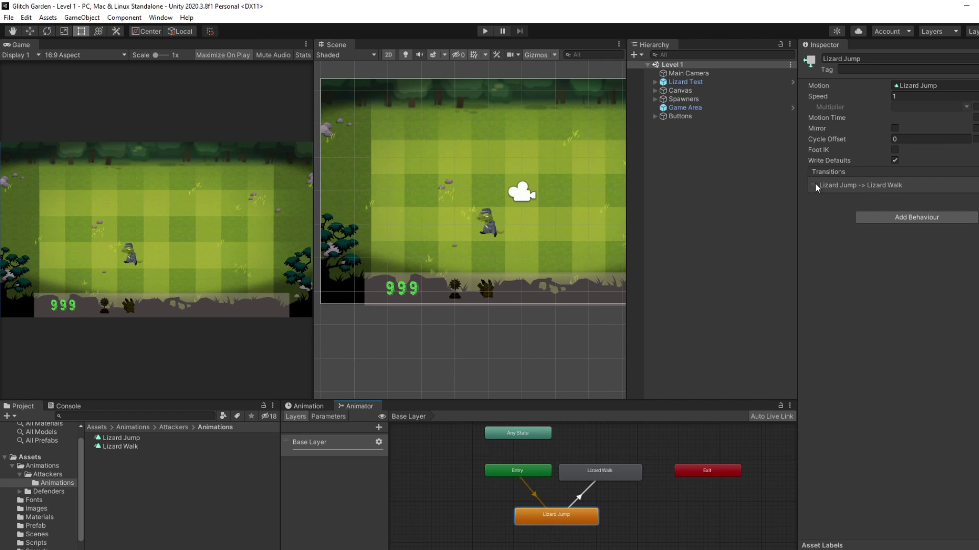
# Set the Jump-to-Walk transition's Exit Time to 1.
pyautogui.click(841, 185)
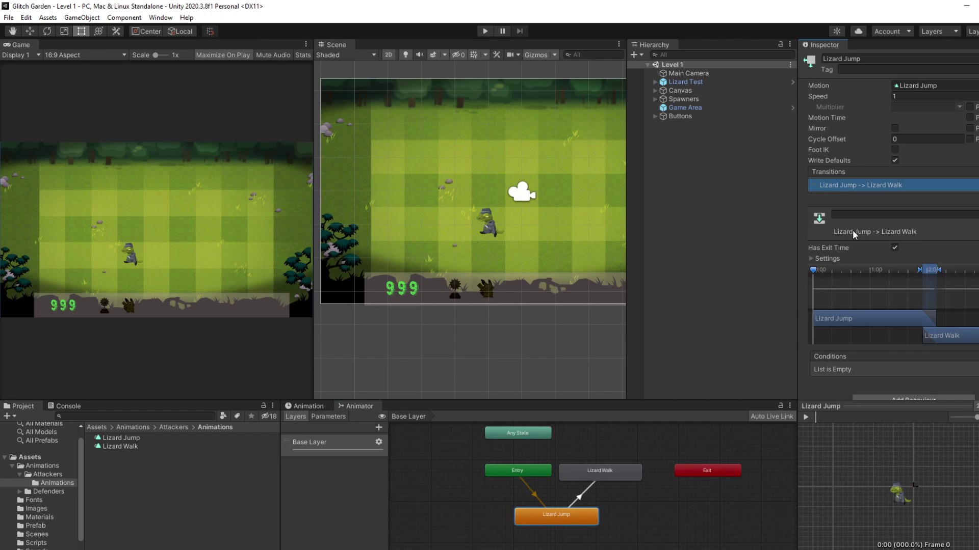
pyautogui.click(811, 259)
pyautogui.click(933, 269)
pyautogui.write('1')
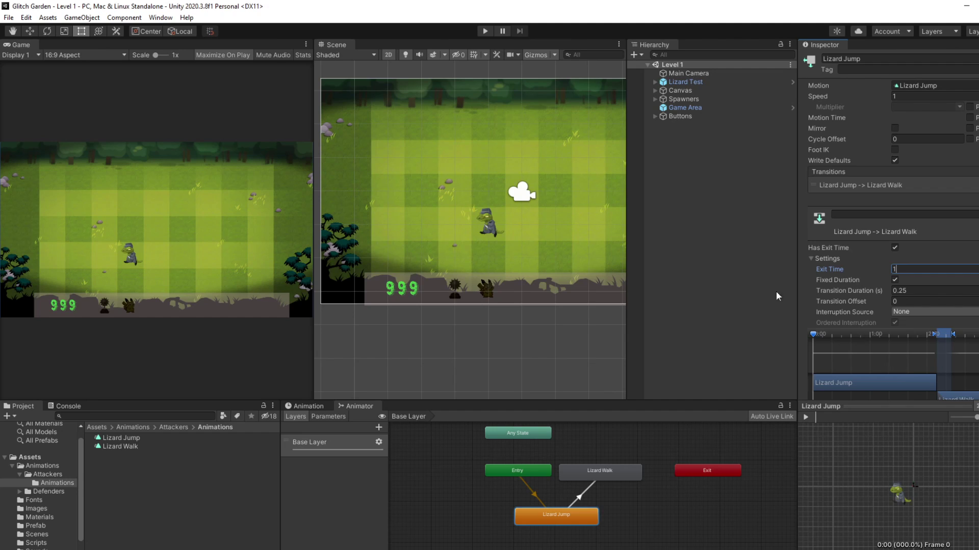
pyautogui.click(679, 346)
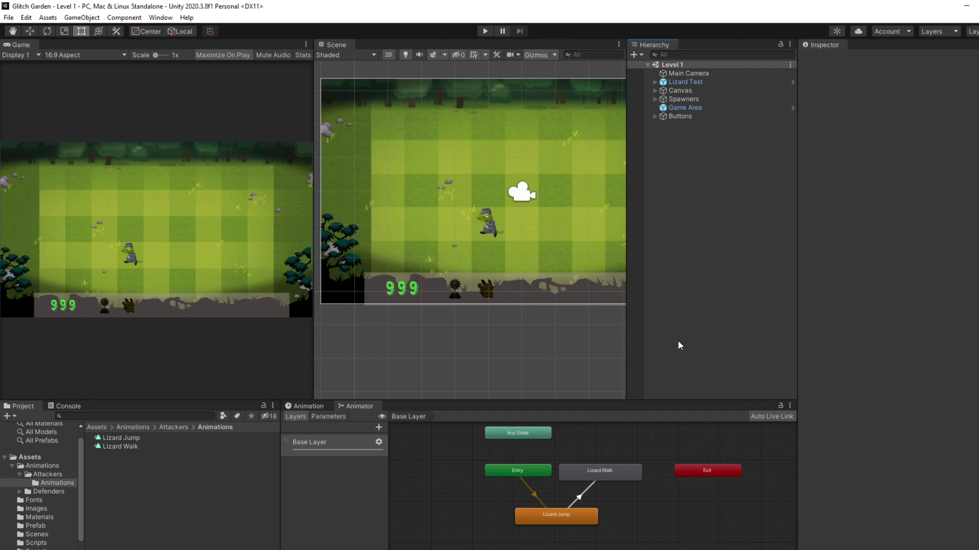
pyautogui.click(294, 405)
pyautogui.click(340, 443)
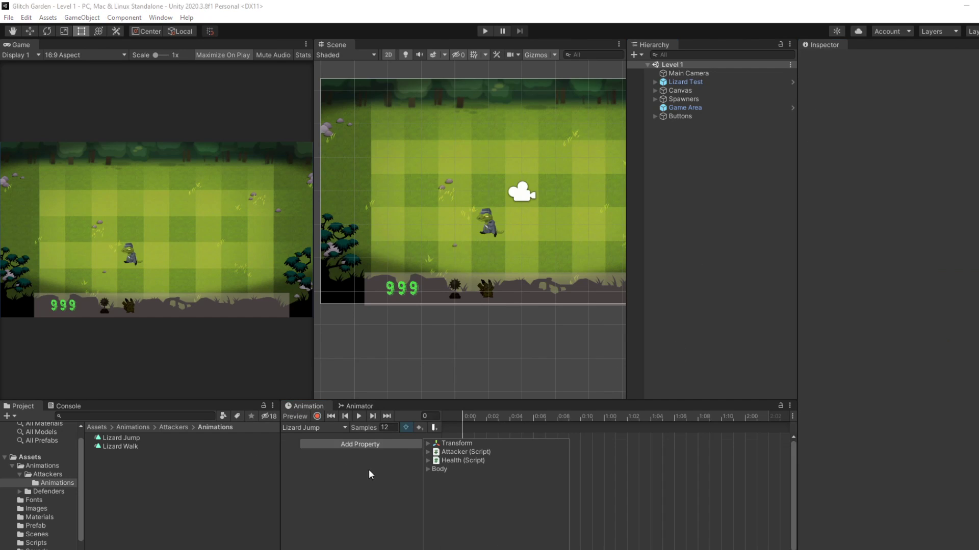
# Look through the Body child's Sprite Renderer properties without adding any.
pyautogui.click(429, 469)
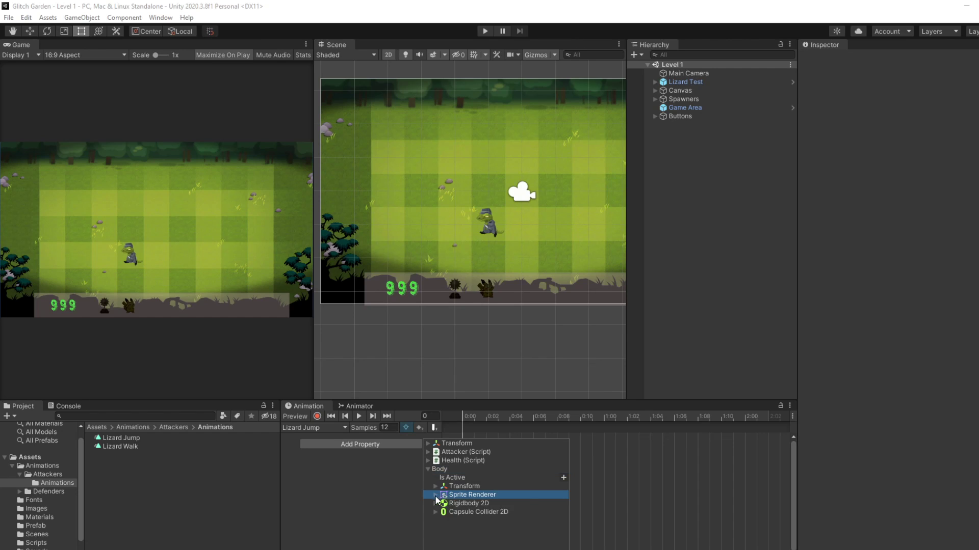
pyautogui.click(436, 495)
pyautogui.scroll(-3, 486, 500)
pyautogui.scroll(3, 482, 546)
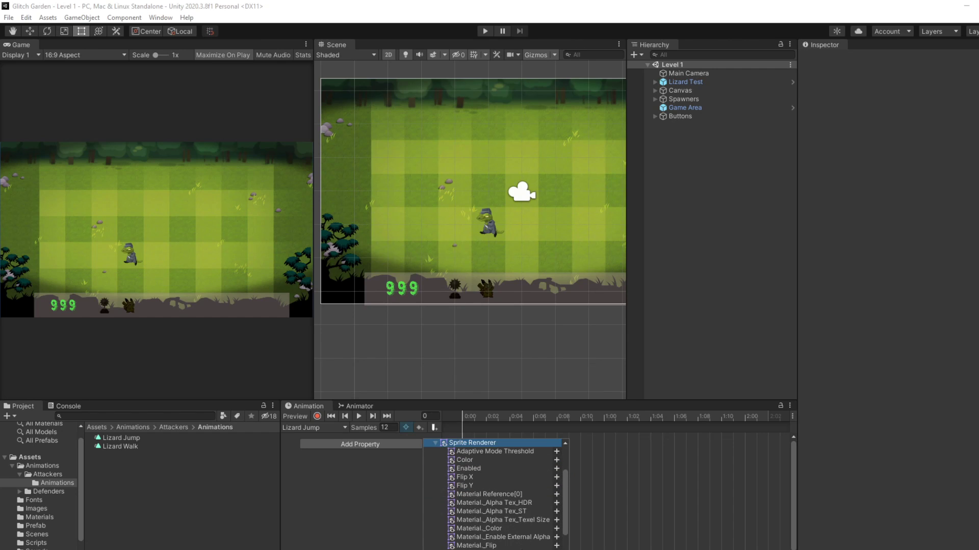
pyautogui.scroll(-3, 522, 540)
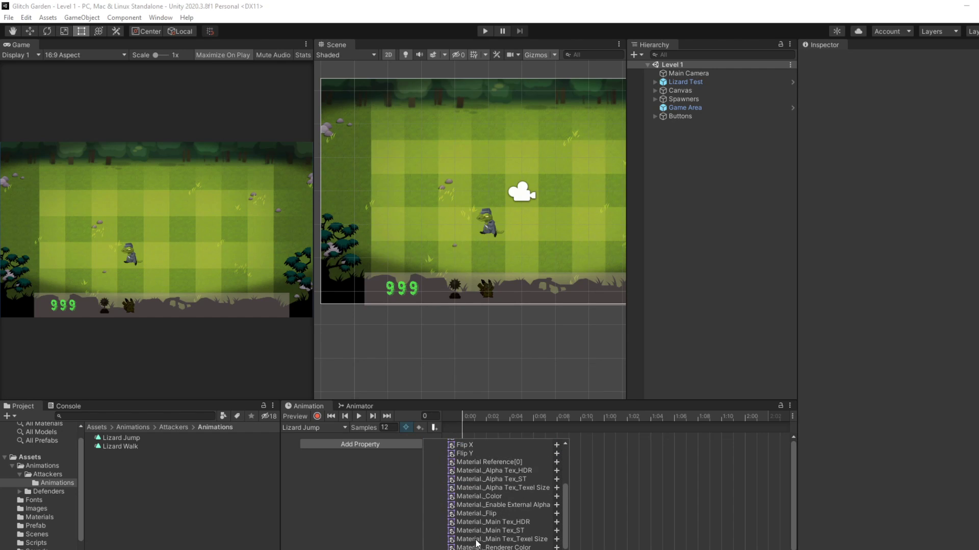
pyautogui.scroll(6, 479, 540)
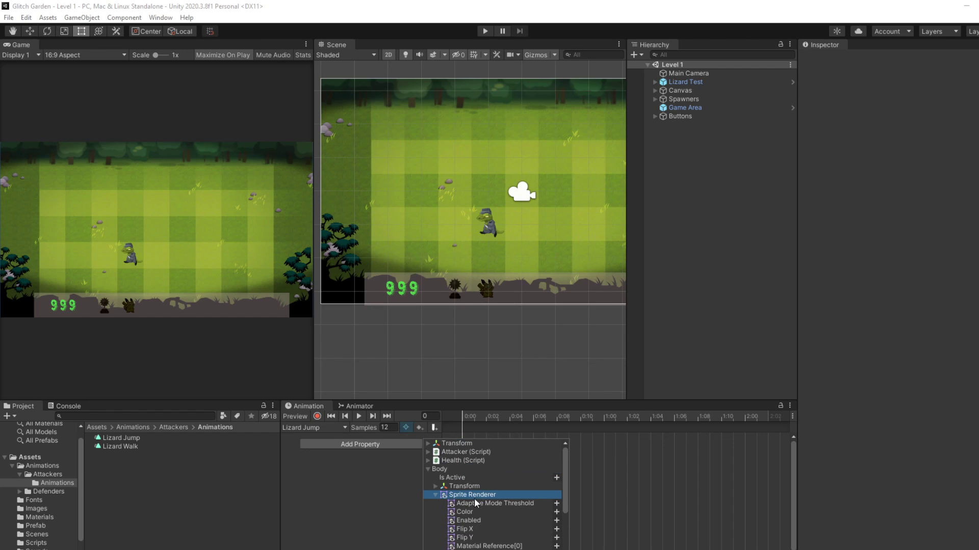
pyautogui.click(376, 498)
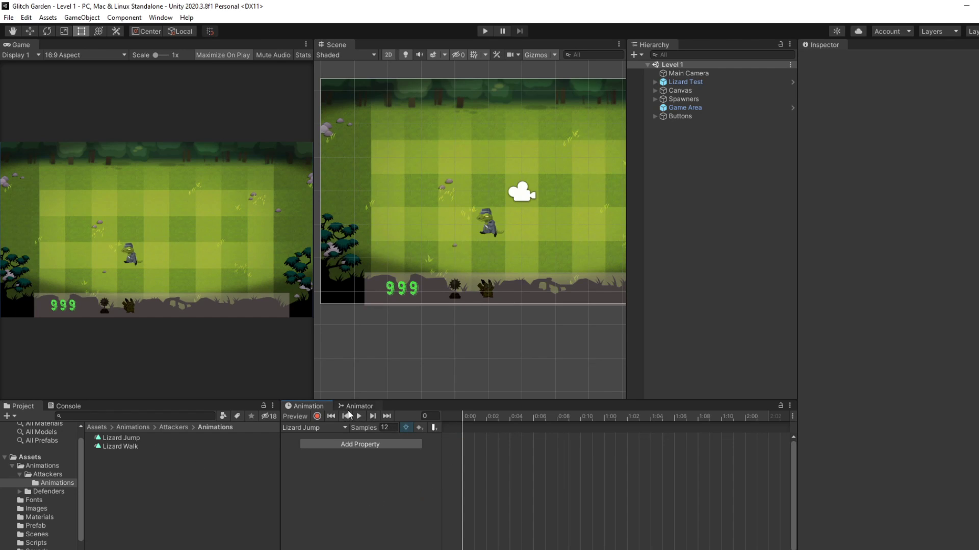
# Switch the Animation window to the Lizard Walk clip and reselect Lizard Test.
pyautogui.click(319, 428)
pyautogui.click(323, 446)
pyautogui.click(324, 447)
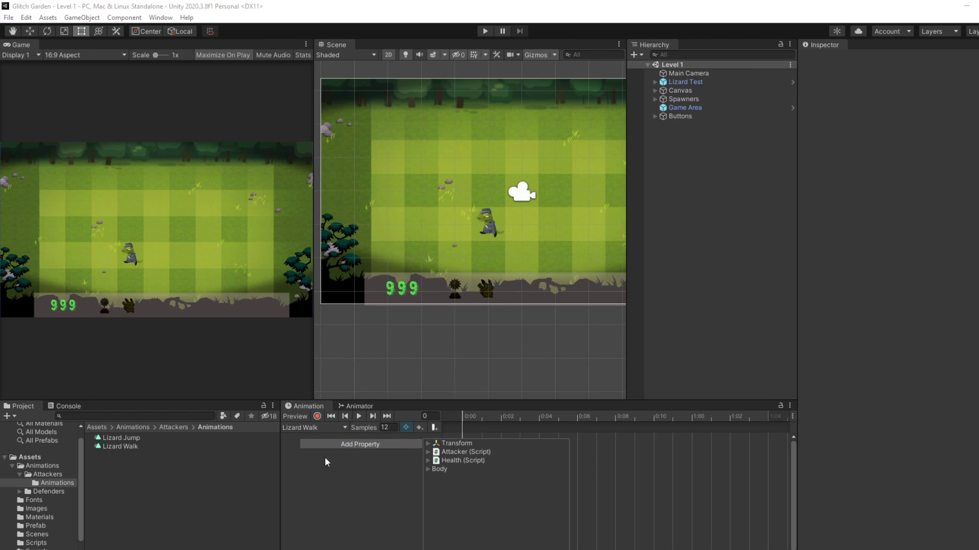
pyautogui.click(347, 413)
pyautogui.click(357, 406)
pyautogui.click(308, 407)
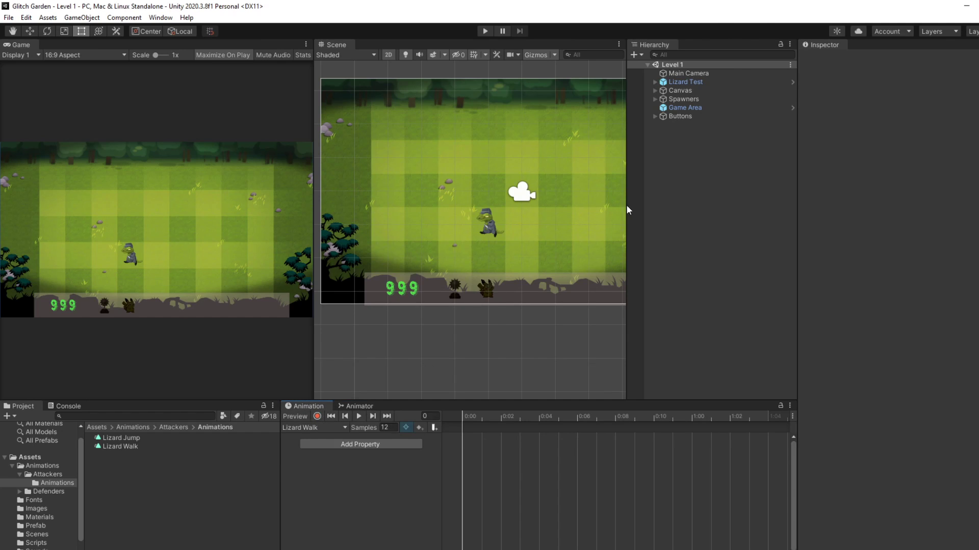
pyautogui.click(703, 82)
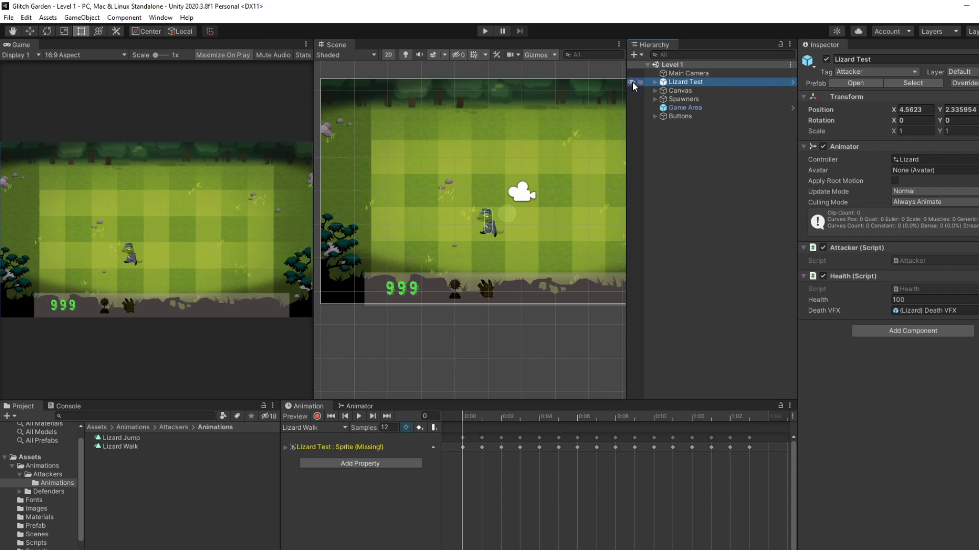
# Expand Lizard Test to select Body, then open Assets/Animations/Attackers/Animations in the Project window.
pyautogui.click(656, 82)
pyautogui.click(681, 90)
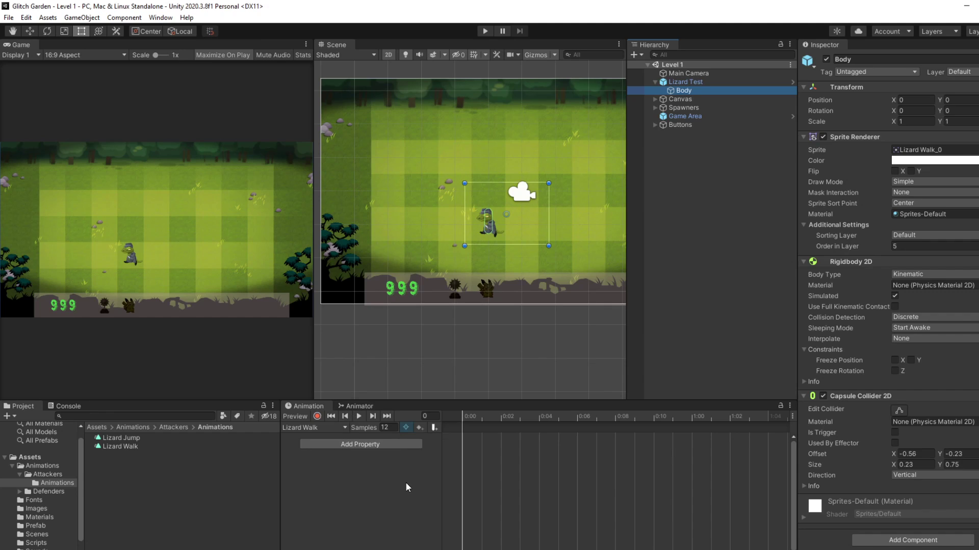
pyautogui.click(40, 491)
pyautogui.click(47, 474)
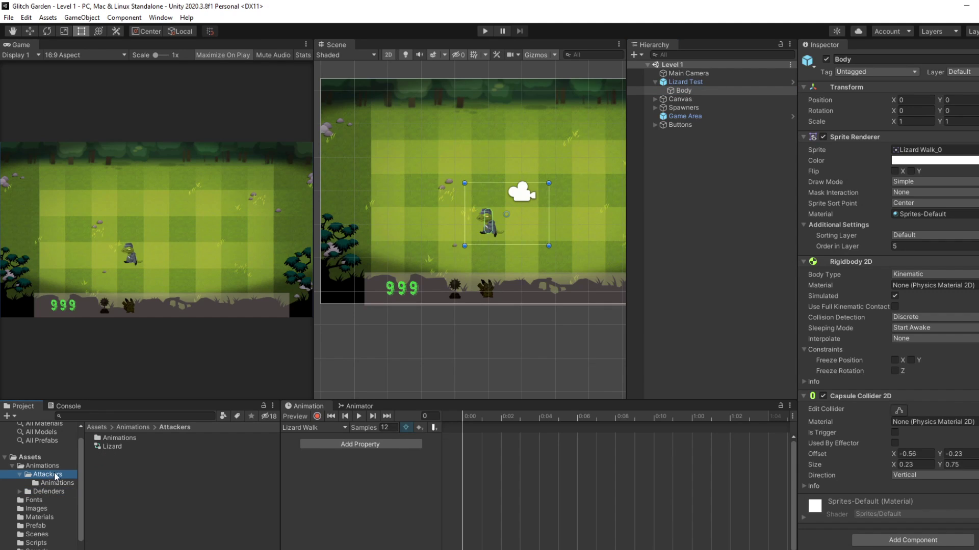
pyautogui.doubleClick(112, 438)
pyautogui.click(50, 481)
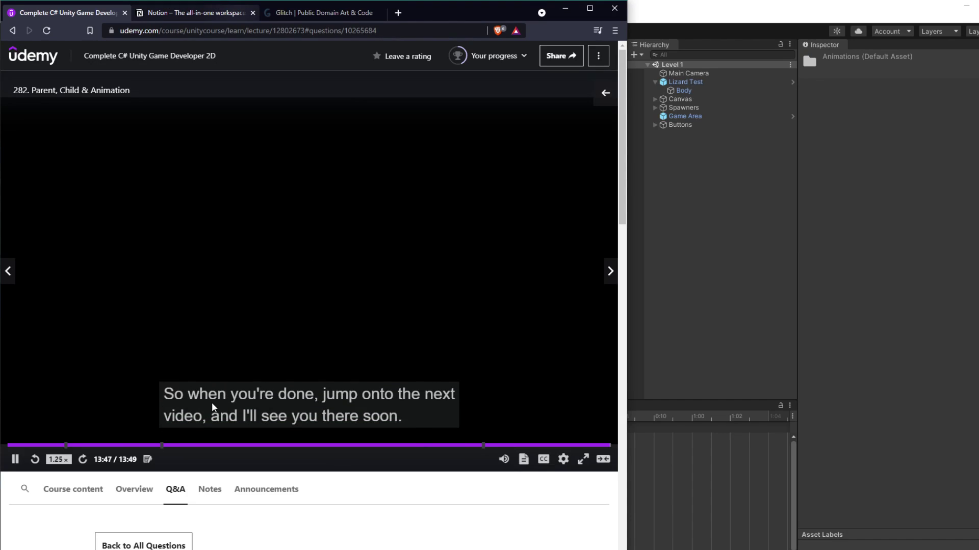
# Rewind the lecture to about 5:19 and switch its captions Off.
pyautogui.click(241, 445)
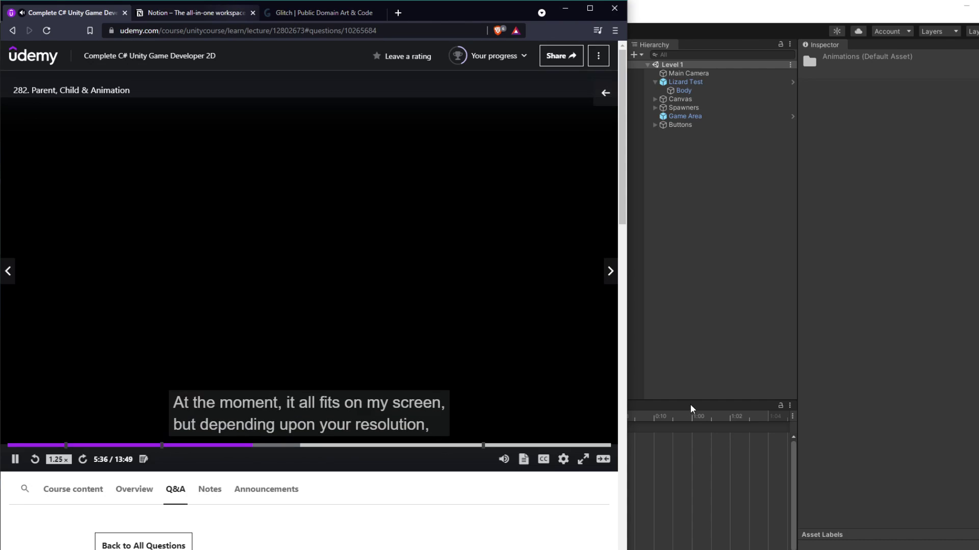
pyautogui.click(544, 459)
pyautogui.click(548, 228)
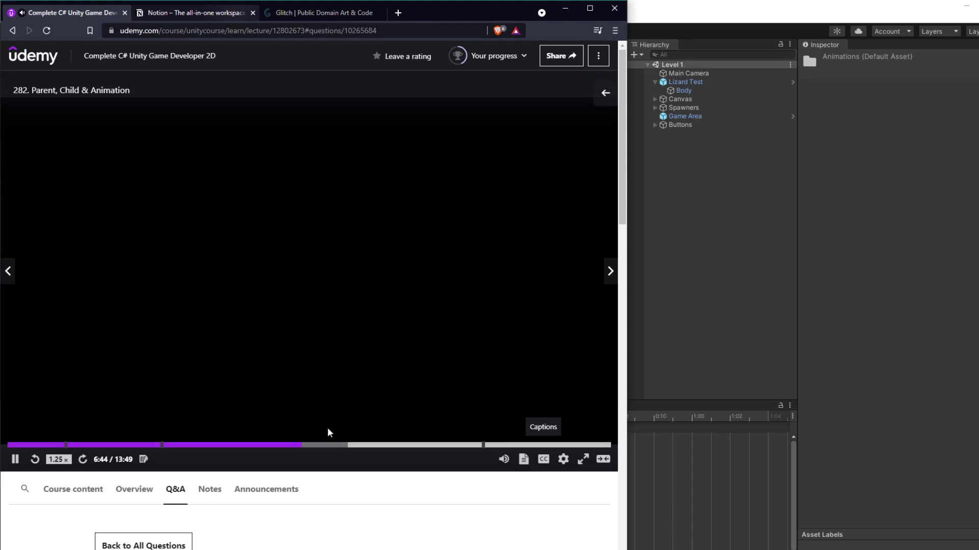
# Scrub the lecture forward from 7:48 through 10:08 to past 12:04.
pyautogui.click(350, 445)
pyautogui.click(375, 445)
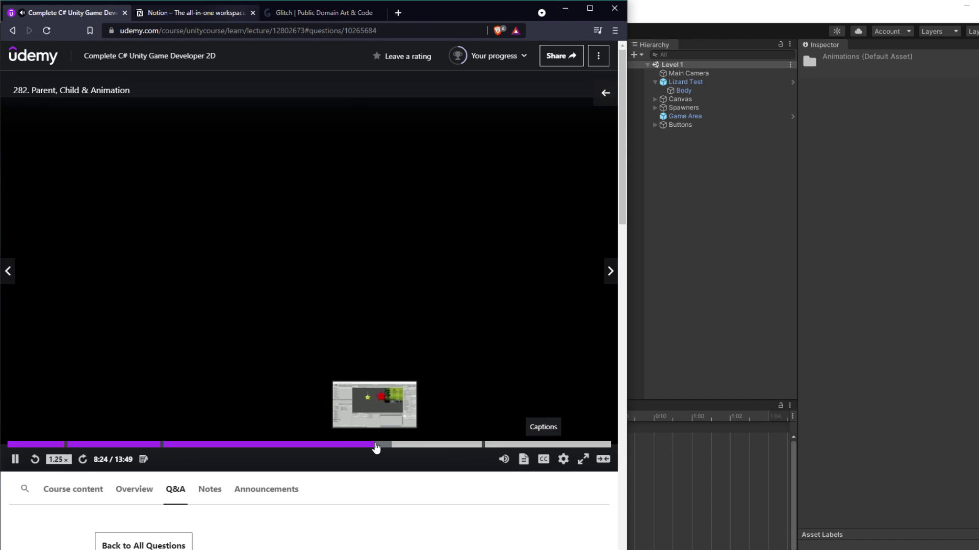
pyautogui.click(391, 445)
pyautogui.click(402, 445)
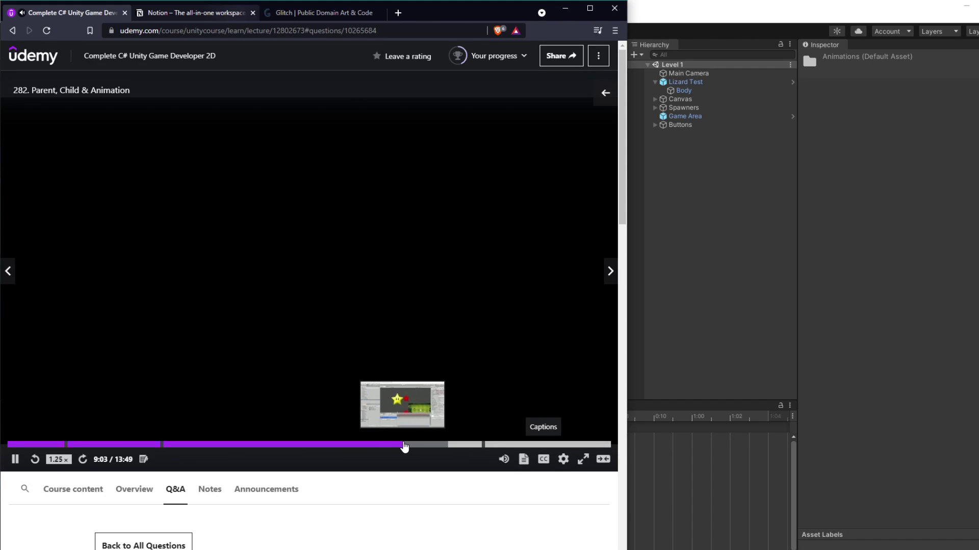
pyautogui.click(434, 445)
pyautogui.click(450, 445)
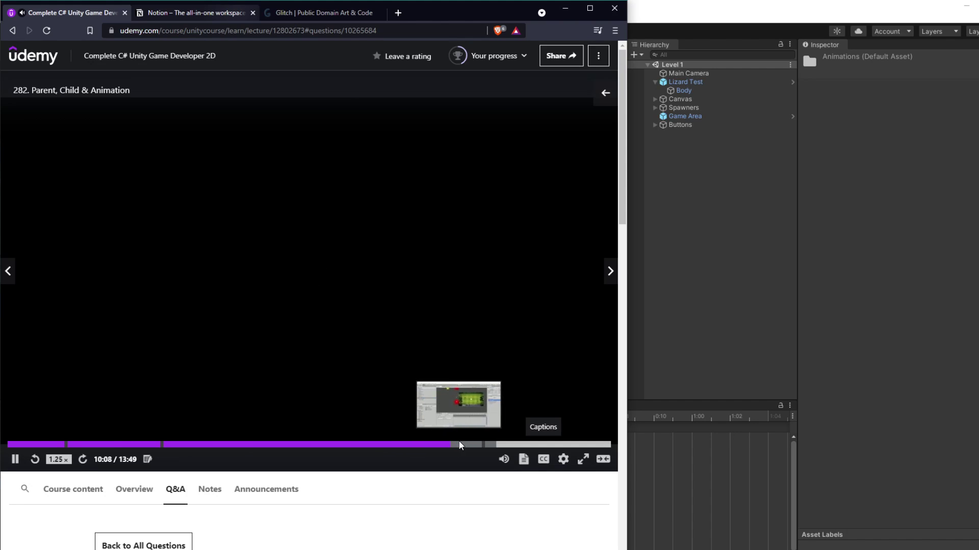
pyautogui.click(492, 445)
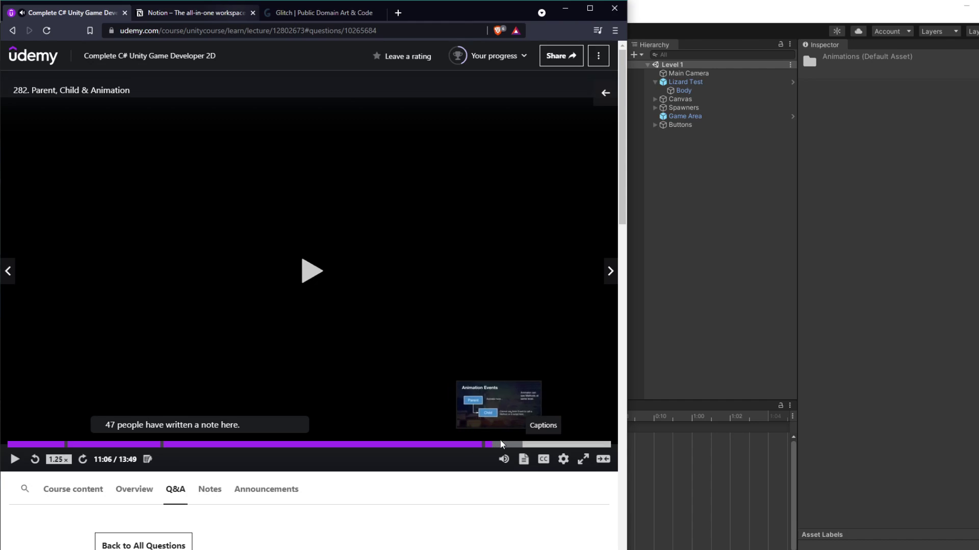
pyautogui.click(535, 445)
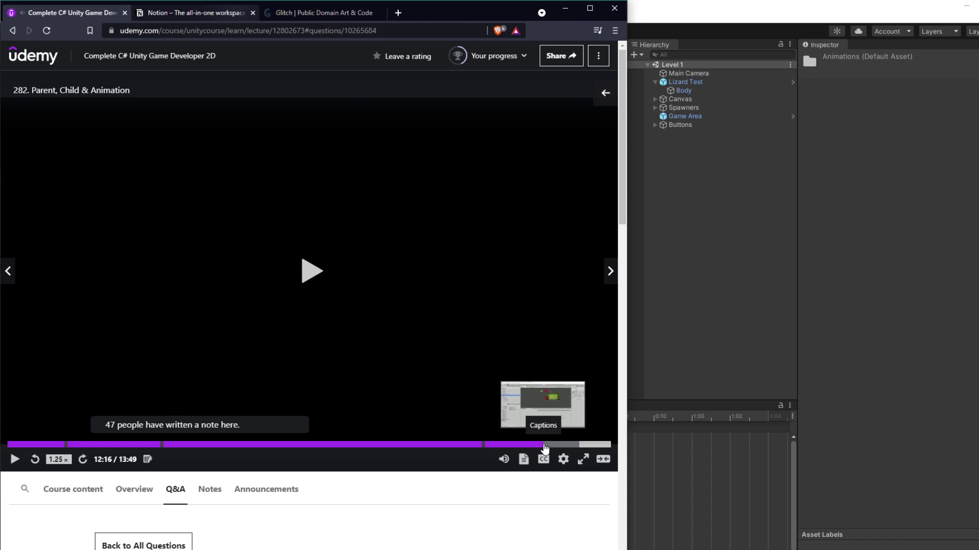
pyautogui.click(570, 410)
pyautogui.click(564, 445)
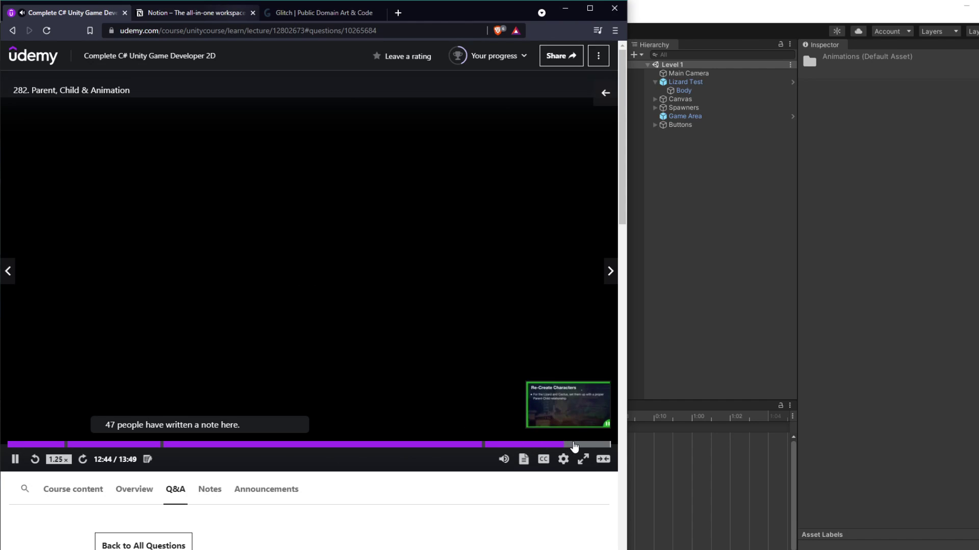
# Rewind the lecture to 10:49, then resume playing around 11:09 to 11:20.
pyautogui.click(543, 445)
pyautogui.click(519, 441)
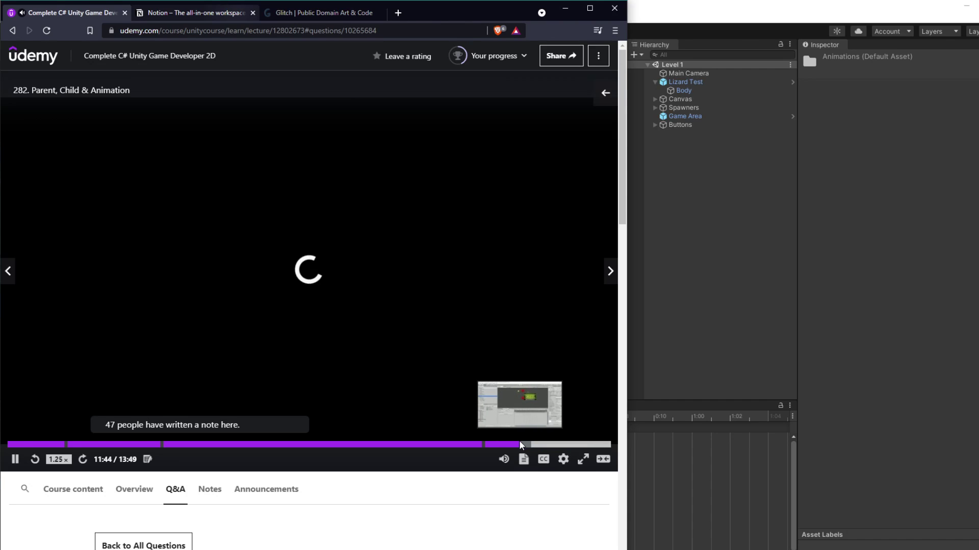
pyautogui.click(509, 441)
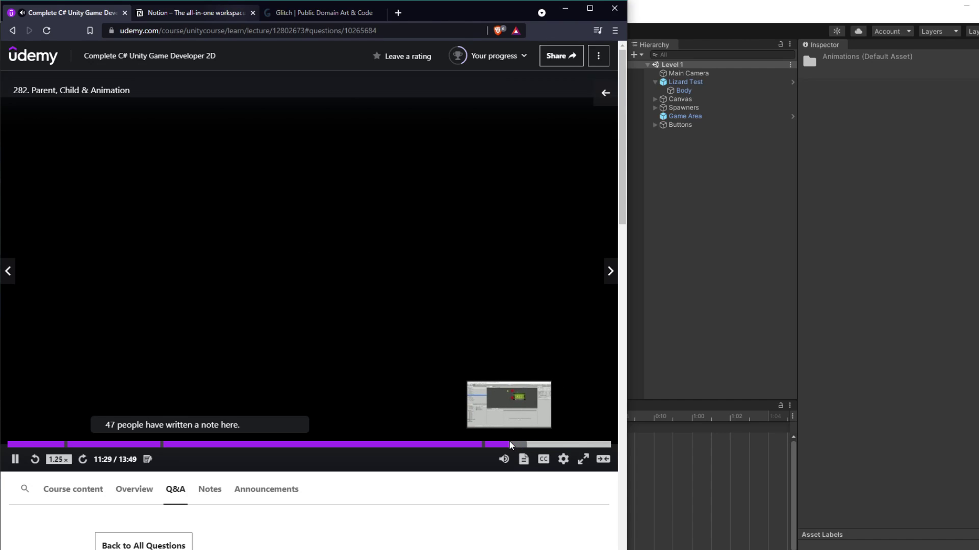
pyautogui.click(482, 444)
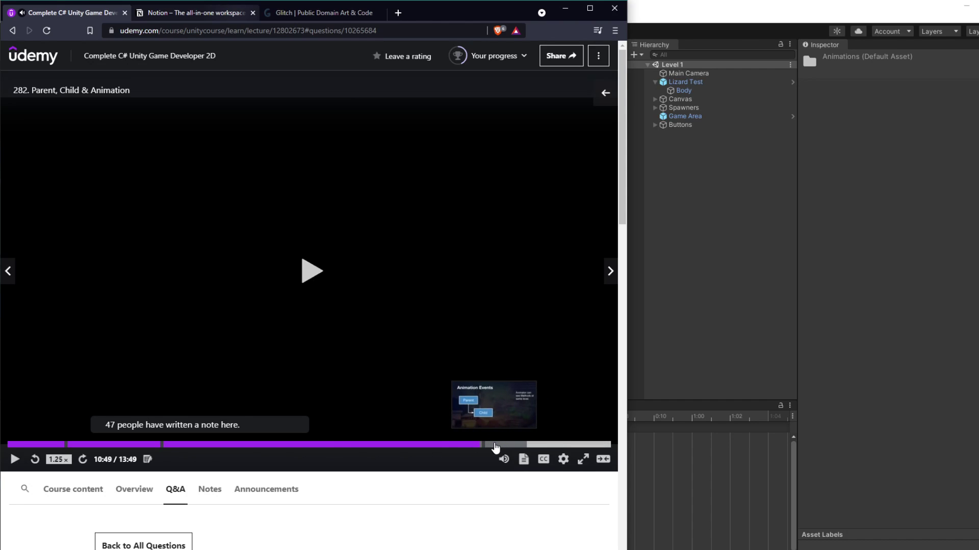
pyautogui.click(495, 446)
pyautogui.click(502, 424)
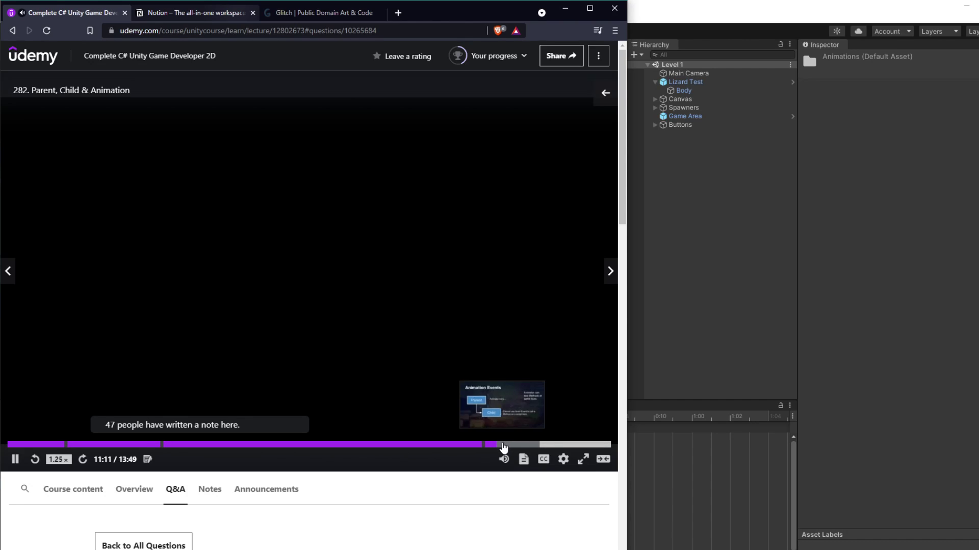
pyautogui.click(503, 445)
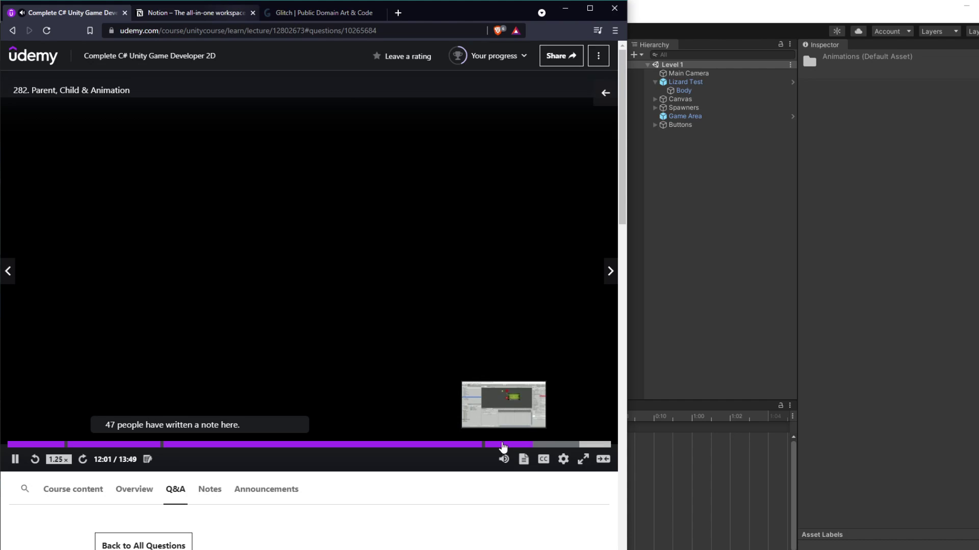
# Jump the lecture back to 7:08 and step forward to roughly 9:31.
pyautogui.click(316, 448)
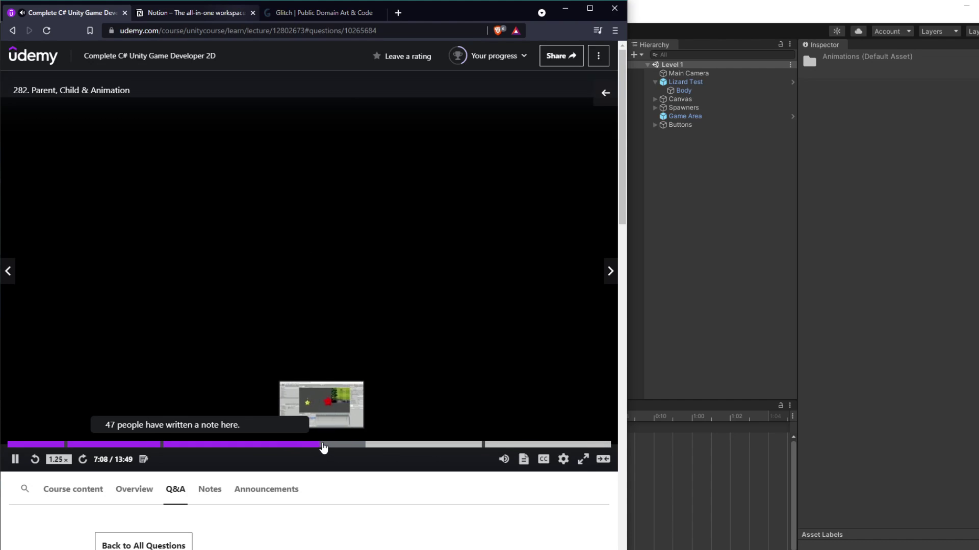
pyautogui.click(363, 445)
pyautogui.moveTo(363, 445); pyautogui.dragTo(394, 445)
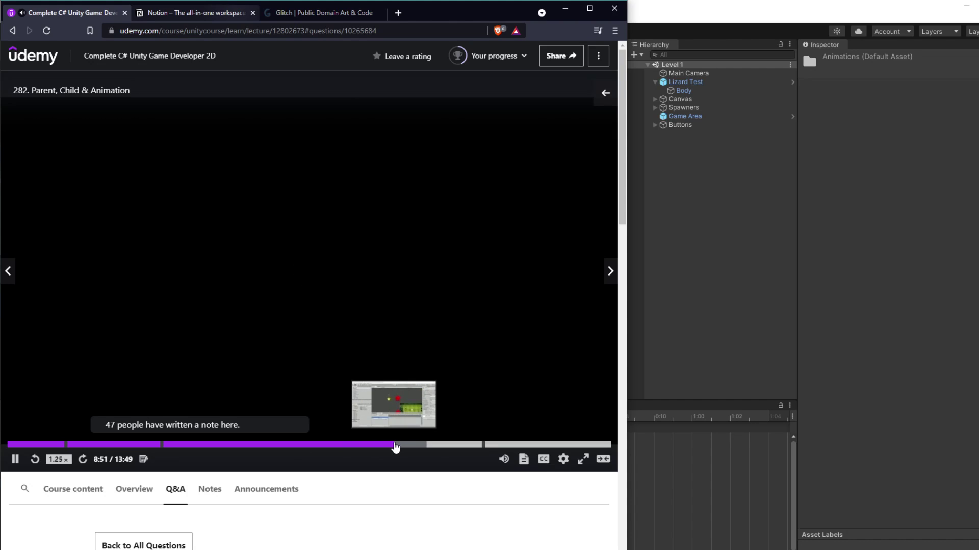
pyautogui.click(427, 445)
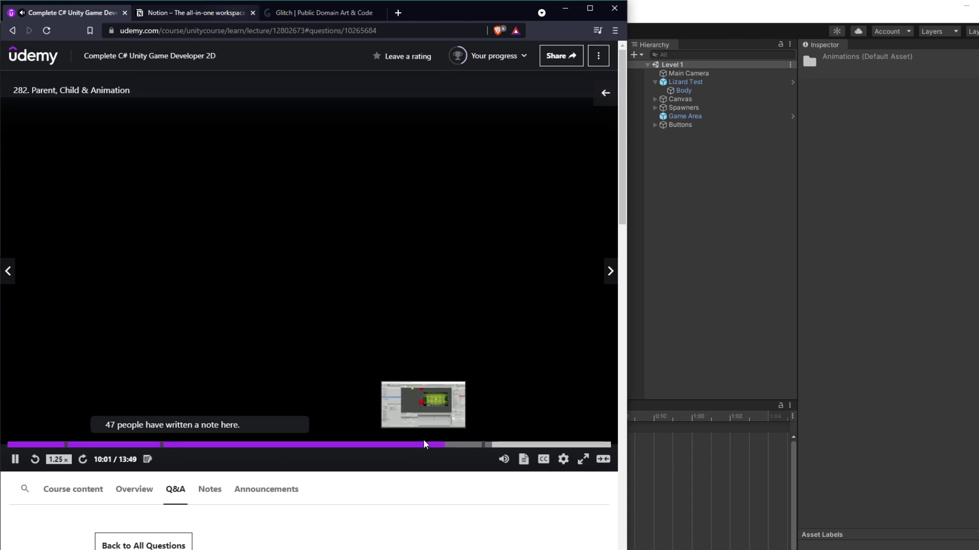
pyautogui.click(423, 445)
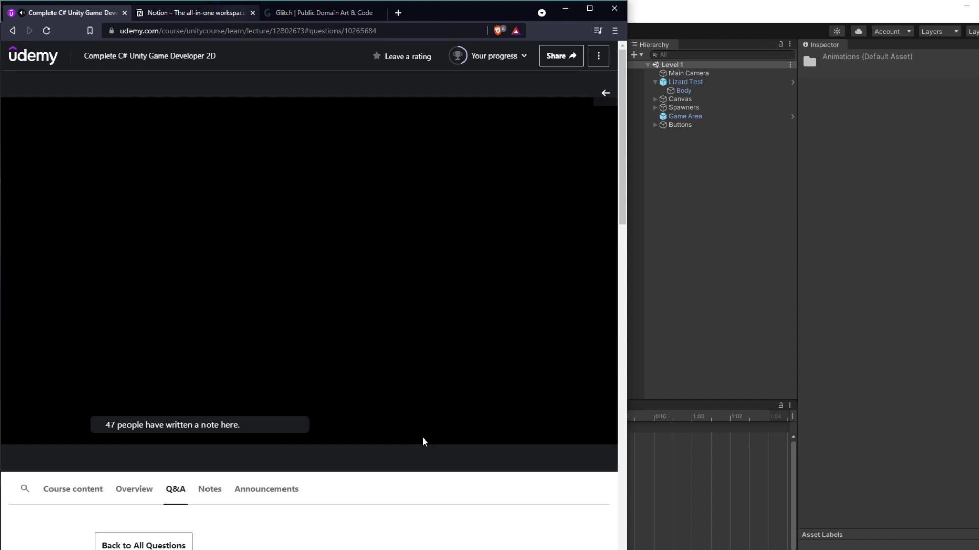
# Pause and resume the lecture, bring up DefenderButton.cs in VS Code, then pause at 11:01.
pyautogui.click(457, 377)
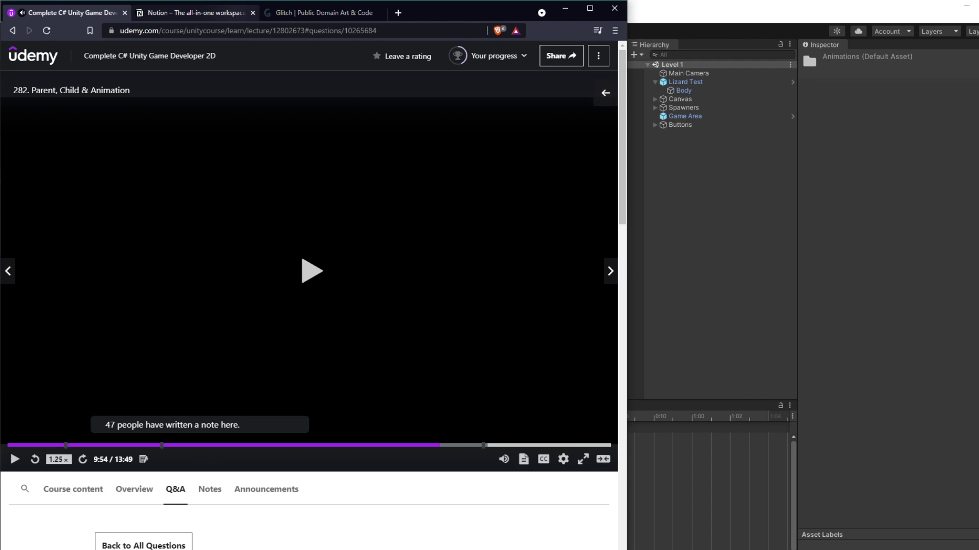
pyautogui.click(293, 328)
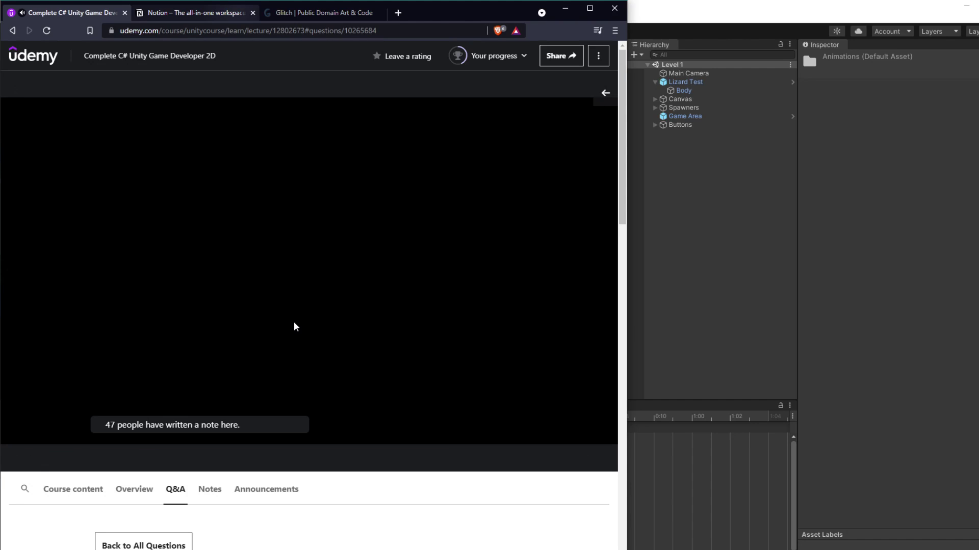
pyautogui.moveTo(294, 330)
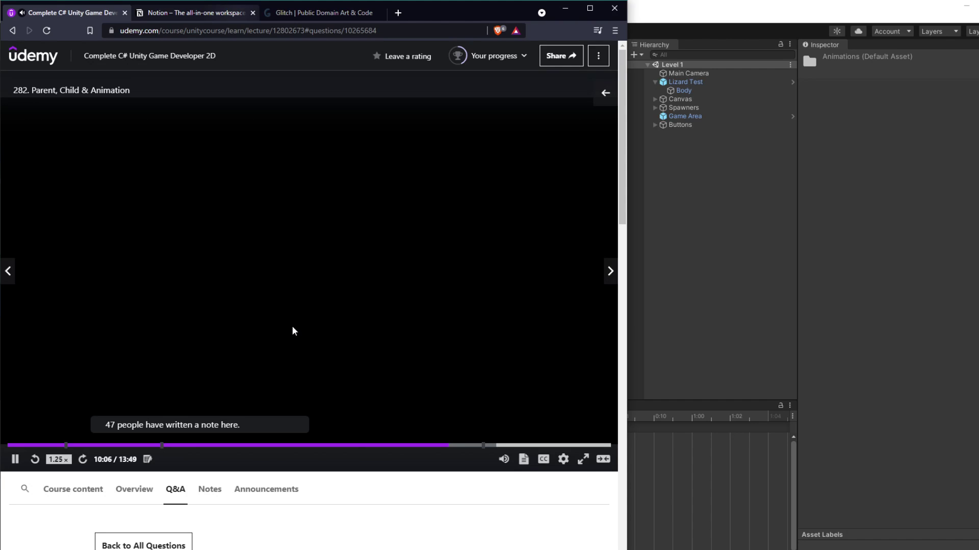
pyautogui.hotkey('alt', 'Tab')
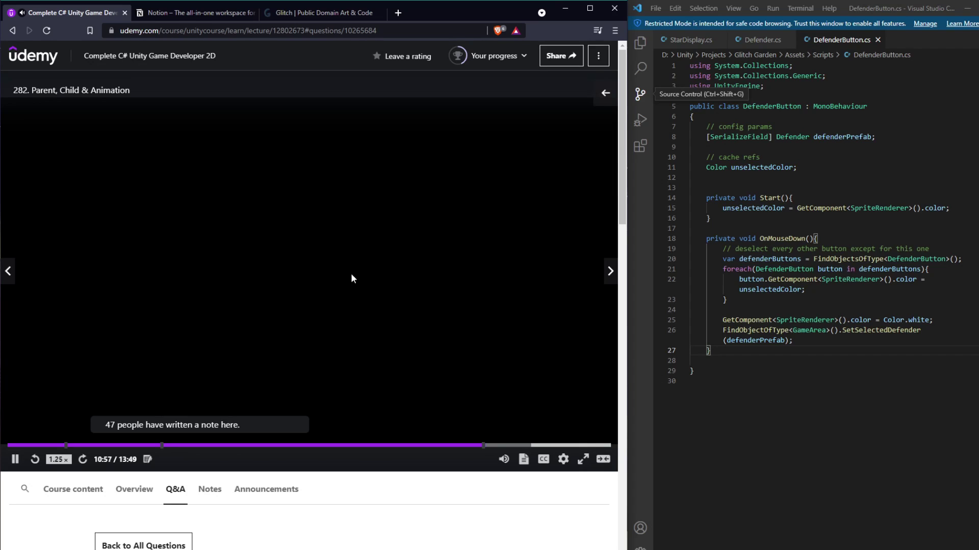
pyautogui.click(367, 298)
# Switch back to the Unity editor and check the Lizard state graph and Lizard Walk timeline.
pyautogui.hotkey('alt', 'Tab')
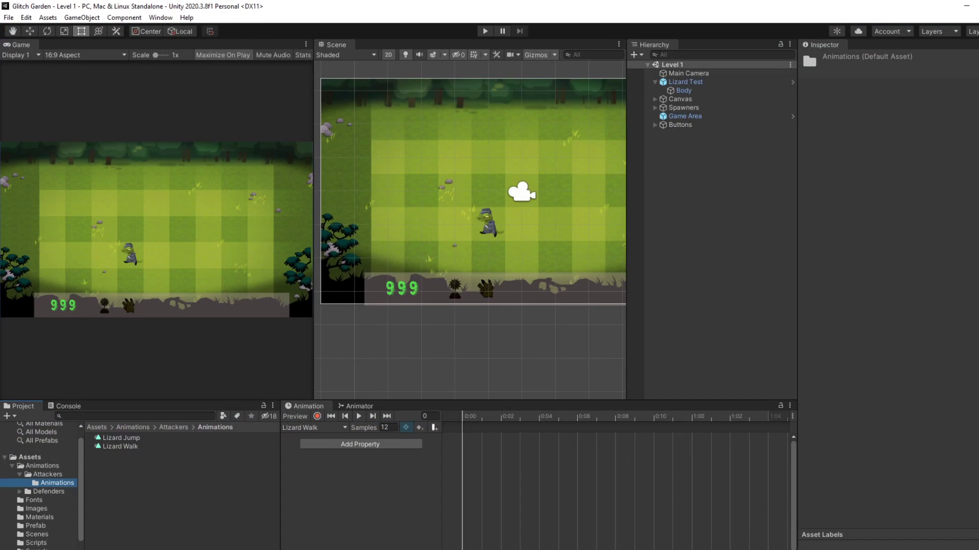
pyautogui.hotkey('alt', 'Tab')
pyautogui.click(505, 518)
pyautogui.click(358, 407)
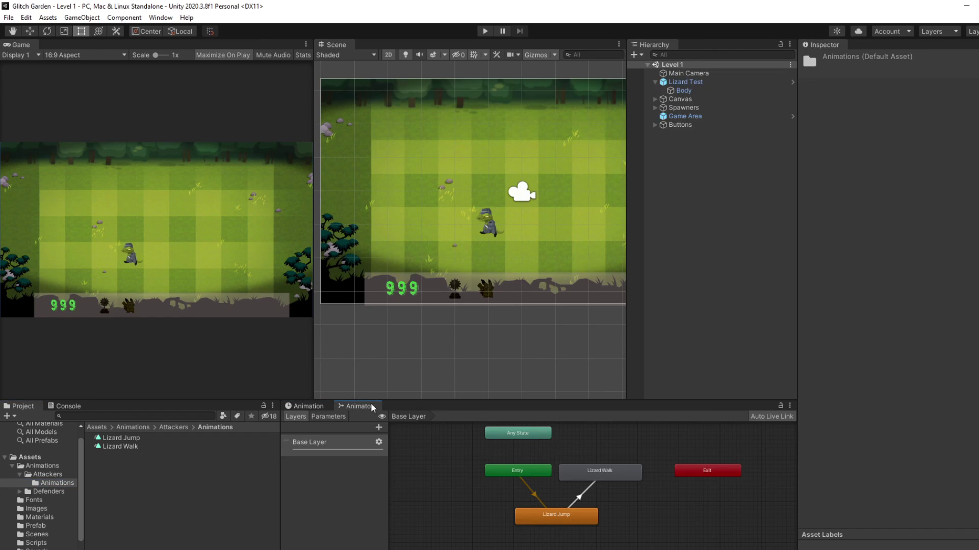
pyautogui.click(306, 407)
# Browse the Lizard Walk clip's animatable Transform properties twice without adding any.
pyautogui.click(372, 444)
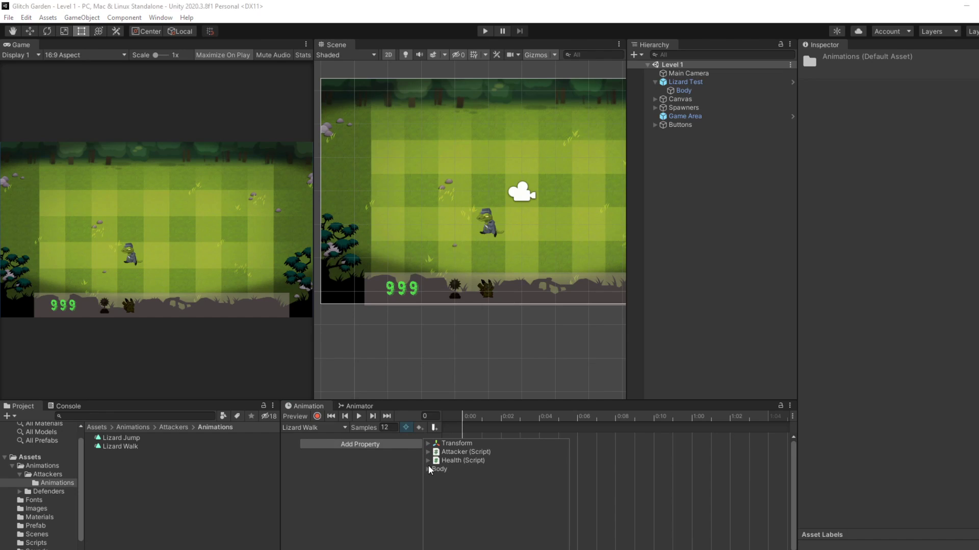
pyautogui.click(427, 444)
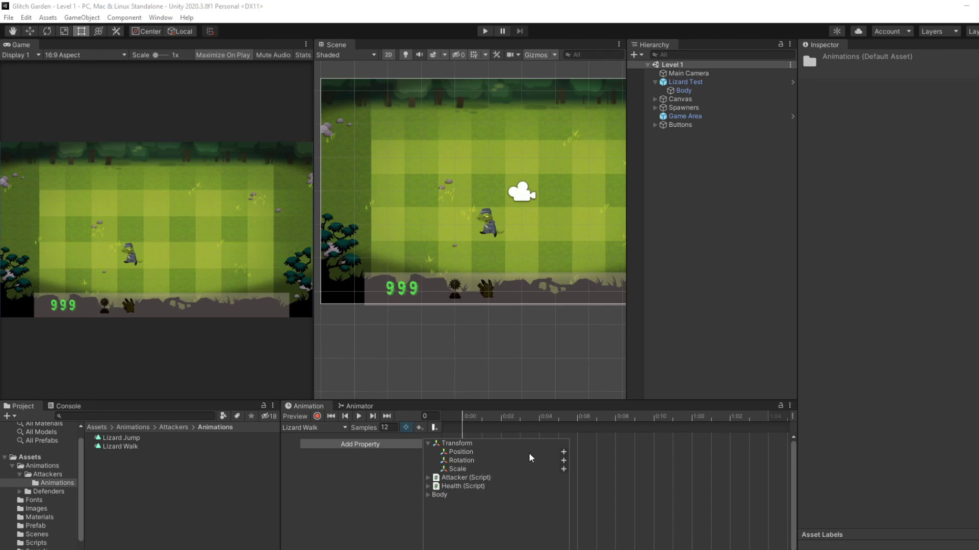
pyautogui.press('Escape')
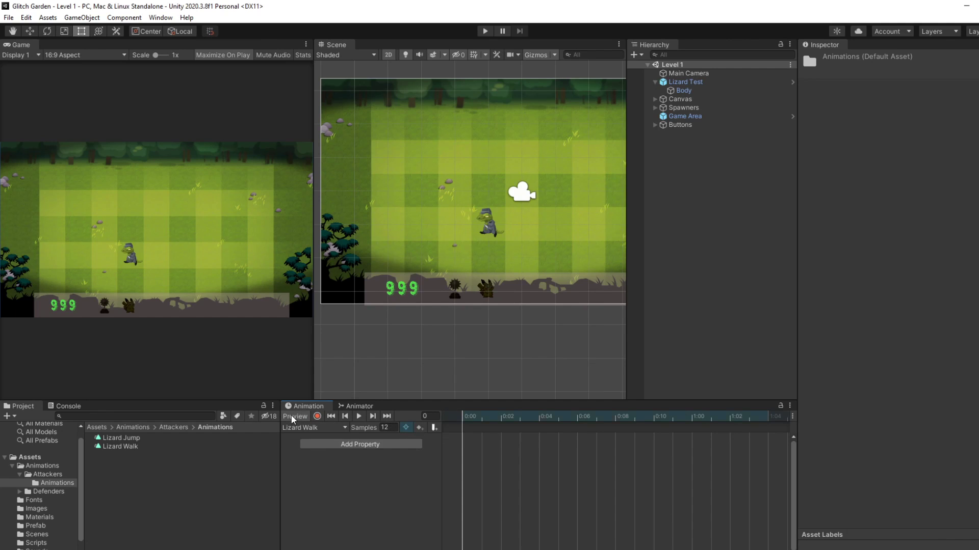
pyautogui.click(397, 445)
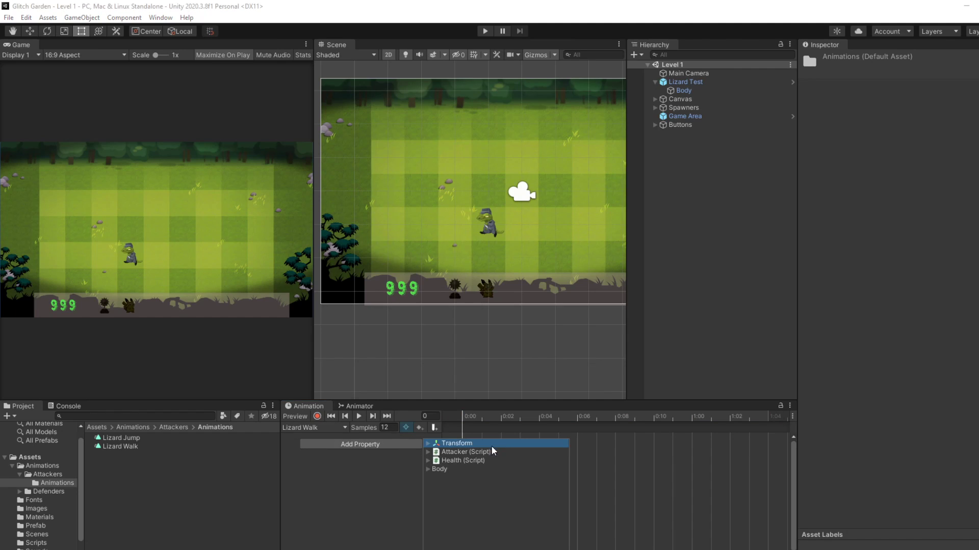
pyautogui.click(429, 444)
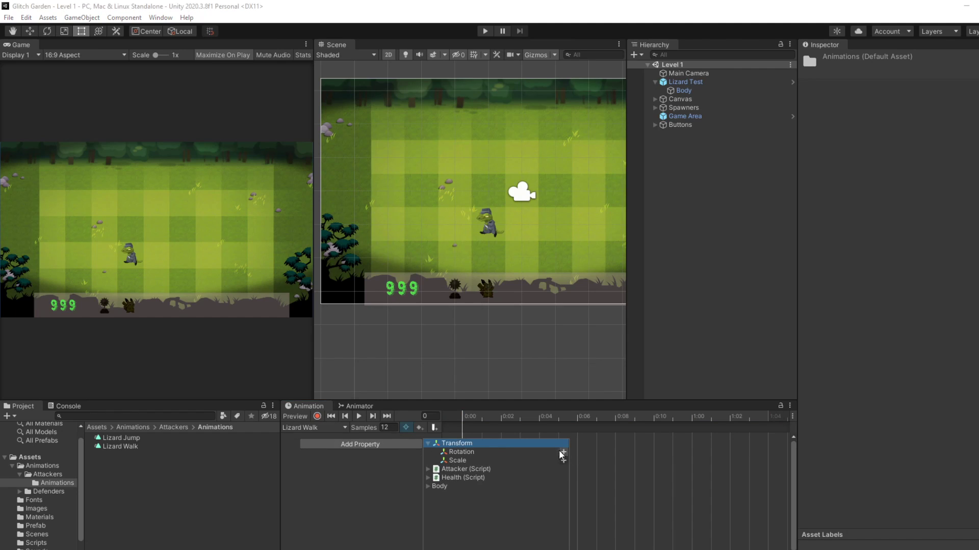
pyautogui.click(337, 468)
# Recheck the Entry → Lizard Jump → Lizard Walk graph and select the Lizard Walk clip.
pyautogui.click(345, 406)
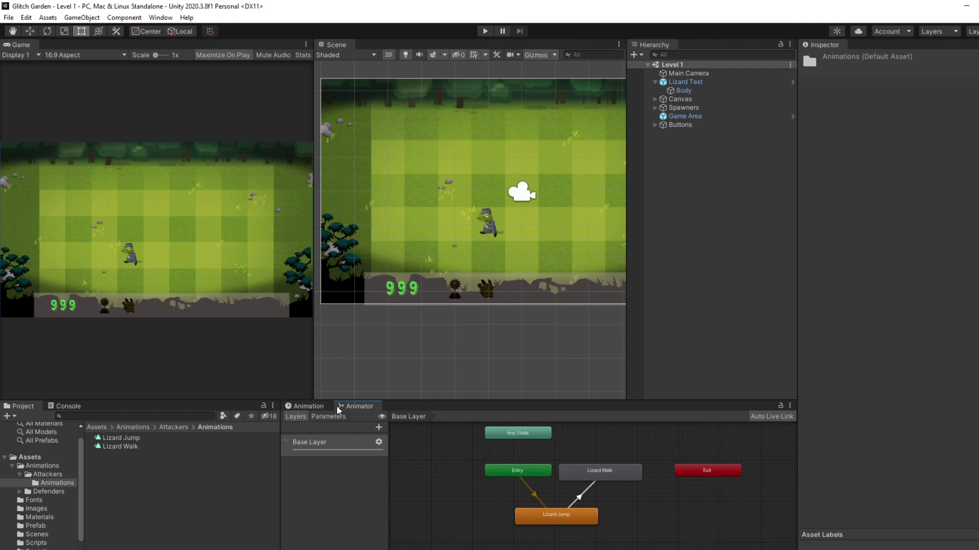
pyautogui.click(320, 409)
pyautogui.click(356, 407)
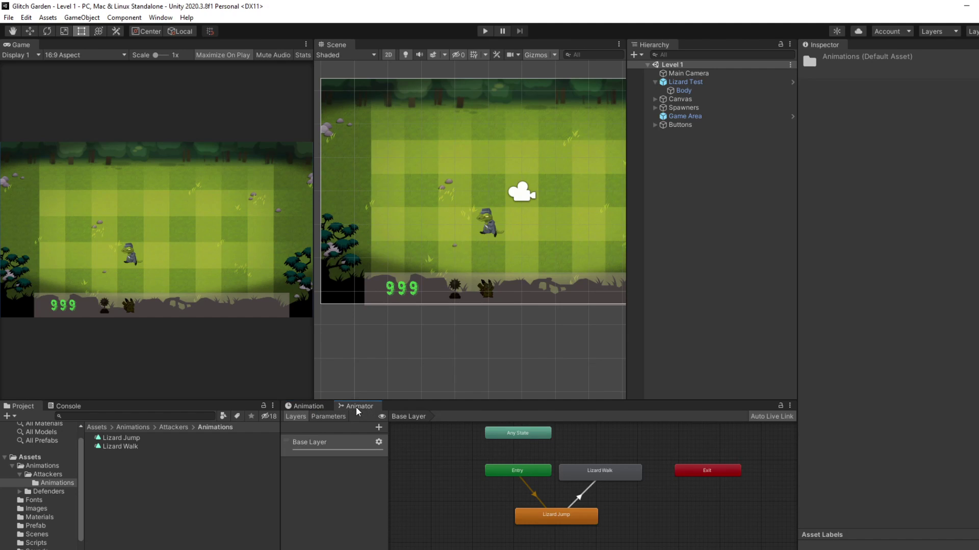
pyautogui.doubleClick(117, 447)
pyautogui.click(118, 446)
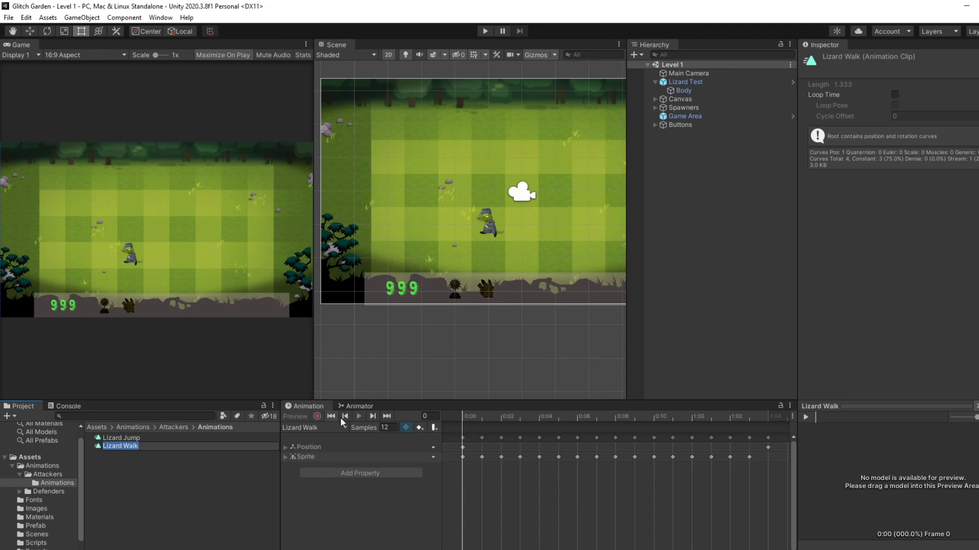
# Remove the Position track from Lizard Walk, leaving only its Sprite track.
pyautogui.click(360, 405)
pyautogui.click(314, 410)
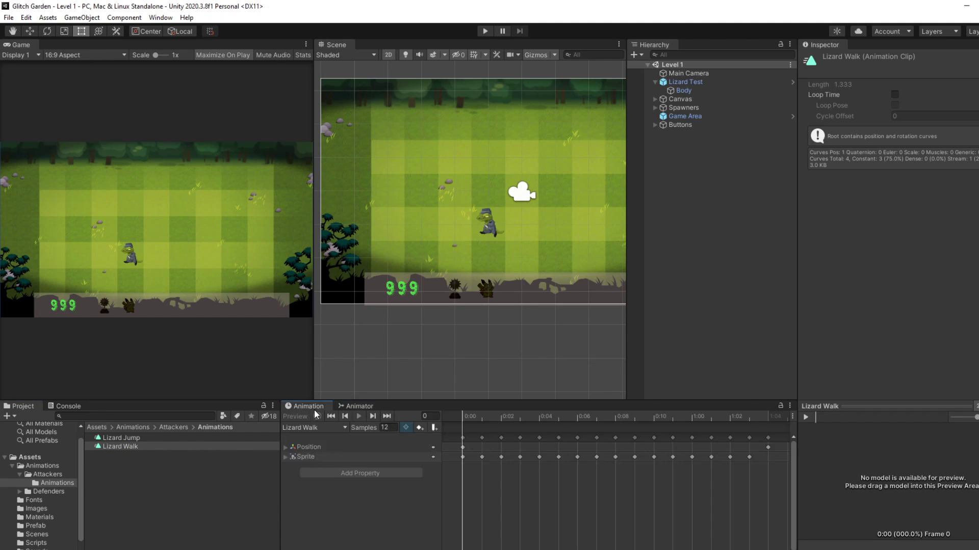
pyautogui.click(295, 459)
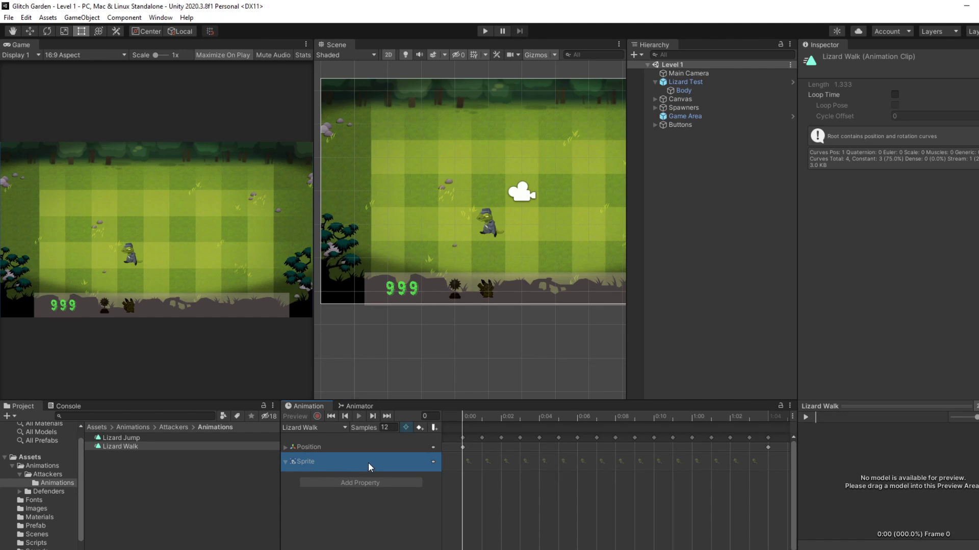
pyautogui.click(285, 446)
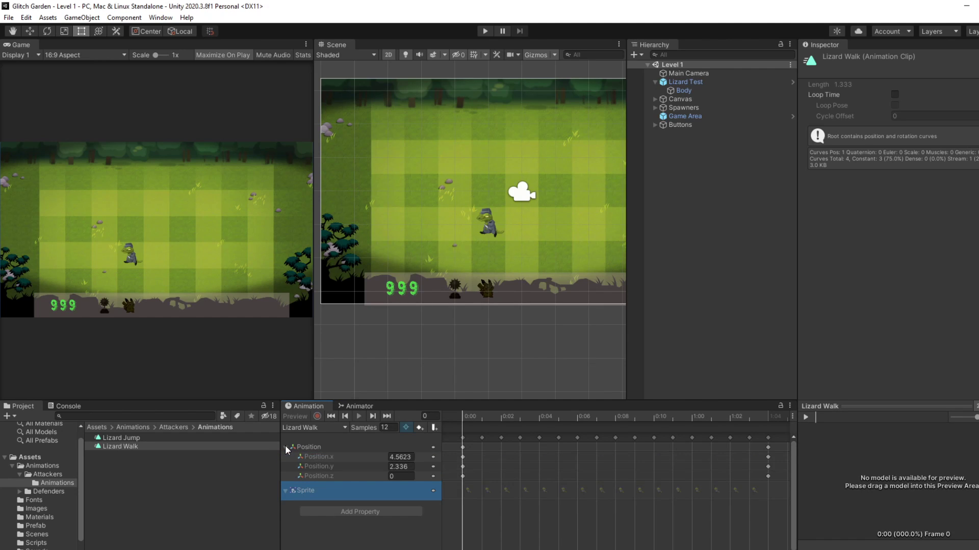
pyautogui.click(360, 447)
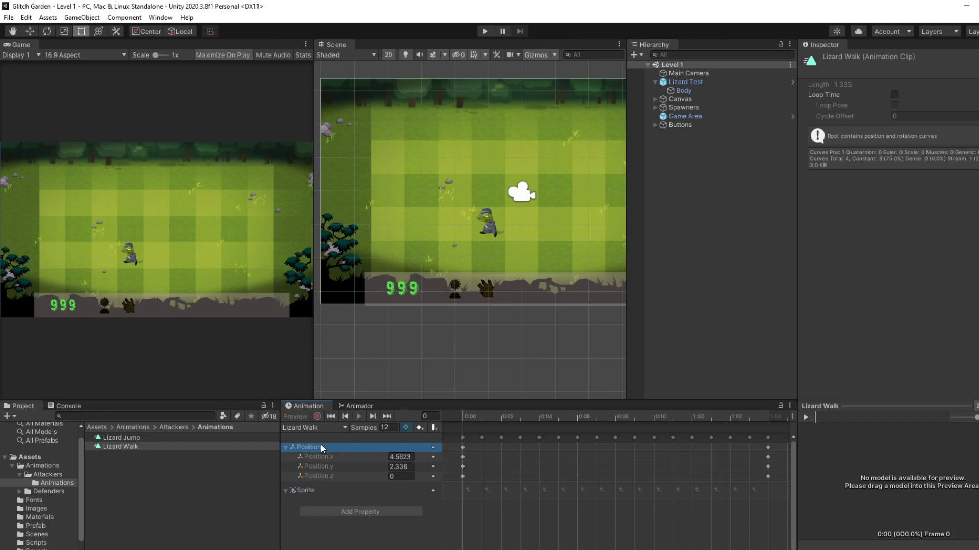
pyautogui.rightClick(320, 444)
pyautogui.click(337, 451)
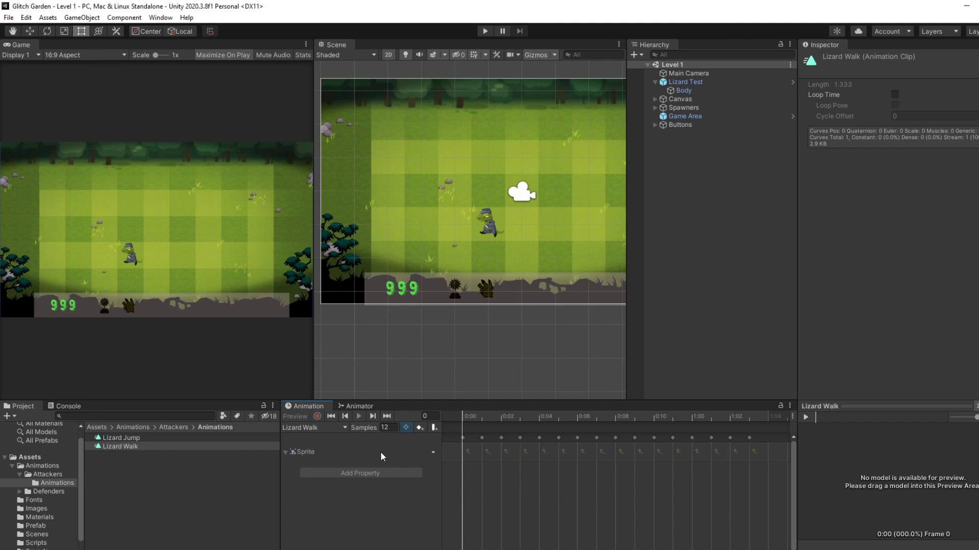
# Preview the Lizard Walk clip on the lizard's Body sprite, then stop it.
pyautogui.click(806, 417)
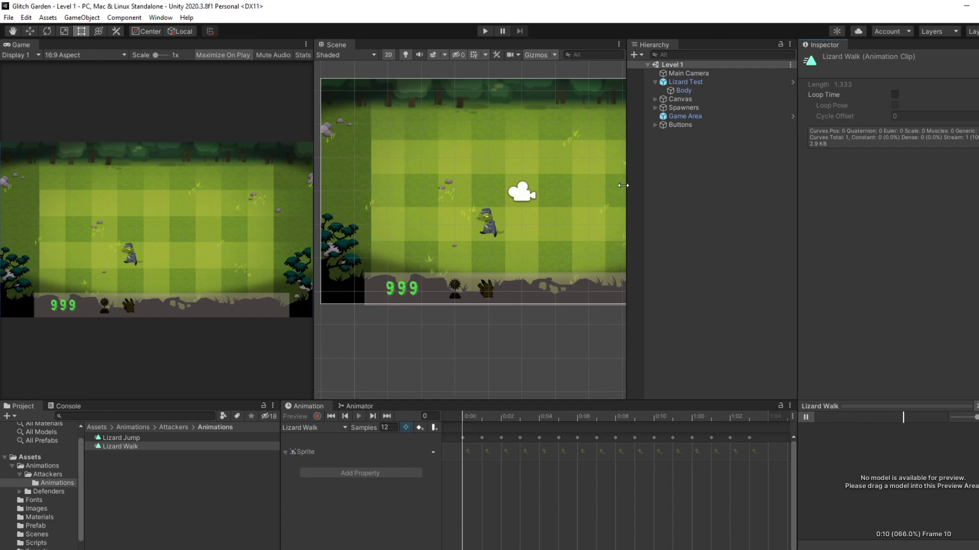
pyautogui.moveTo(689, 87); pyautogui.dragTo(883, 448)
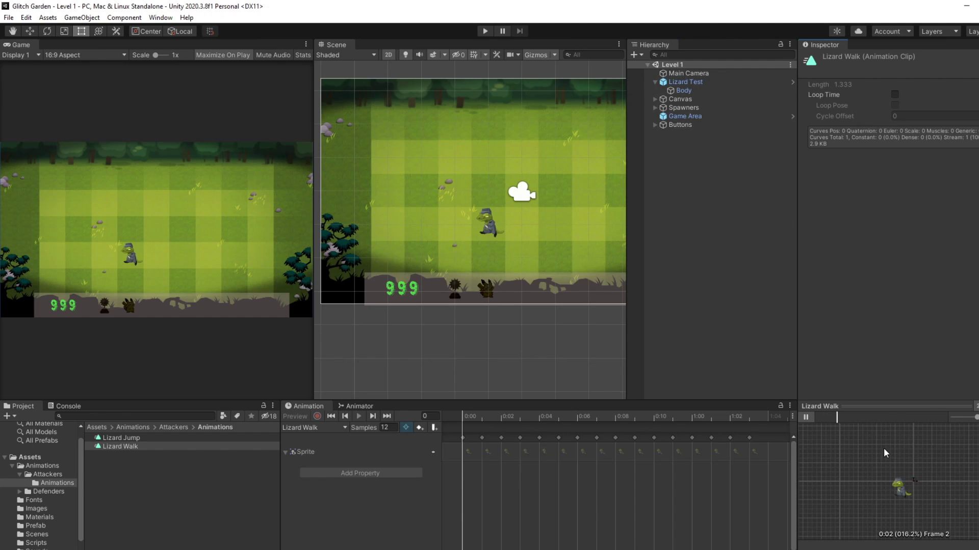
pyautogui.click(811, 419)
pyautogui.scroll(-1, 550, 519)
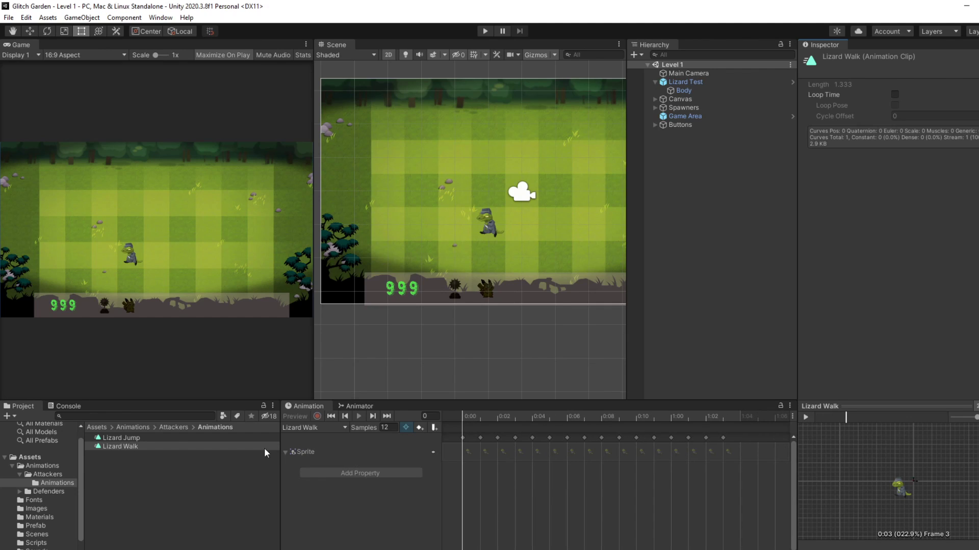
# Show the Sprite track's thumbnails, then select the Lizard animator controller in Attackers.
pyautogui.click(172, 444)
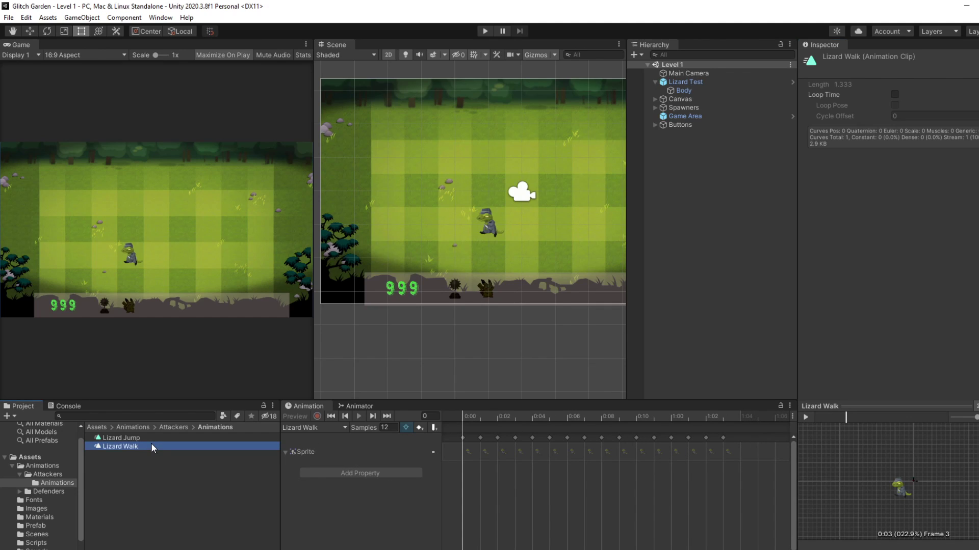
pyautogui.rightClick(151, 442)
pyautogui.click(181, 450)
pyautogui.click(286, 452)
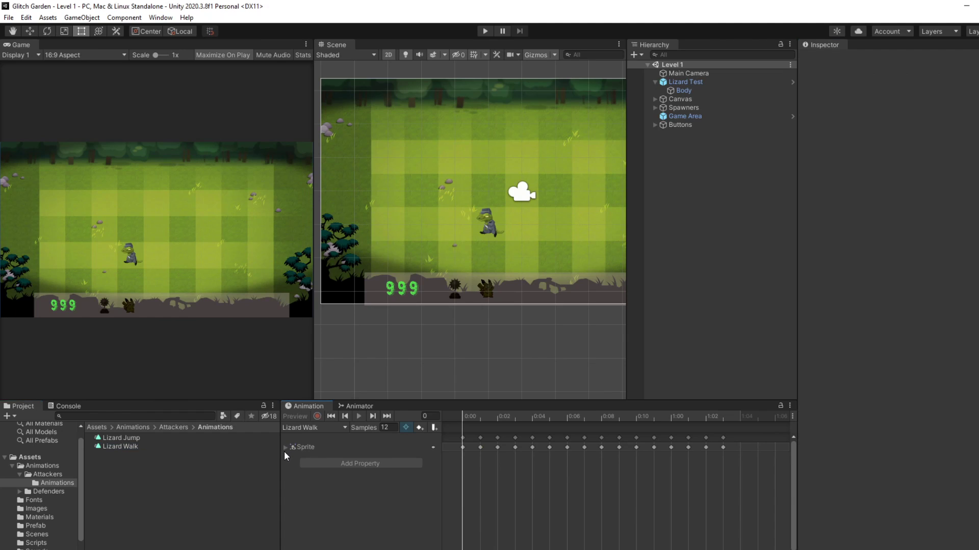
pyautogui.click(285, 448)
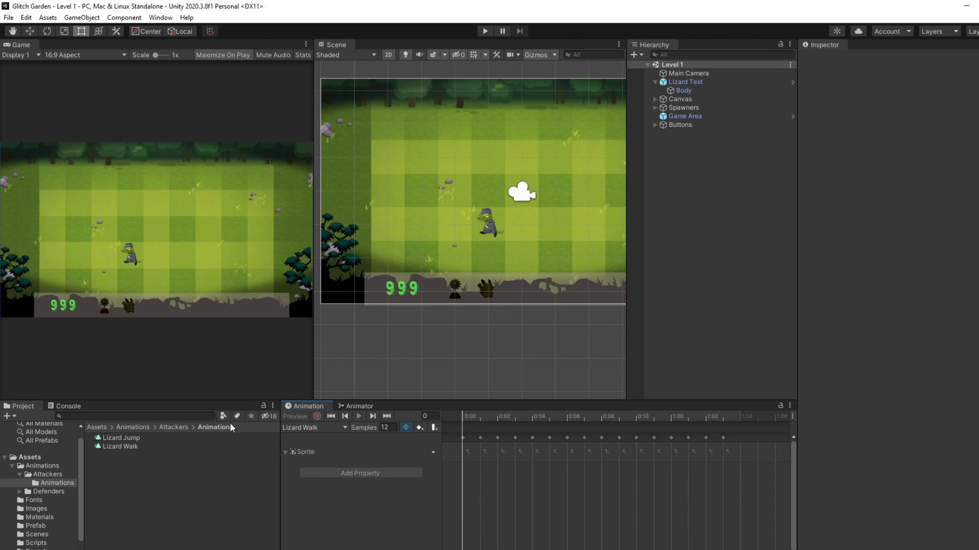
pyautogui.click(162, 427)
pyautogui.click(139, 447)
# Check the Sprite track against the Lizard controller's state graph.
pyautogui.click(344, 459)
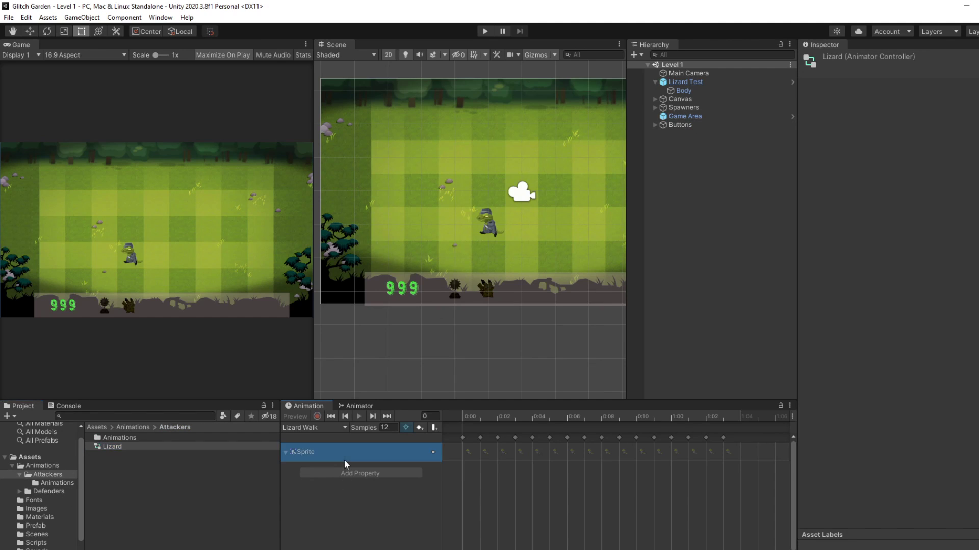
pyautogui.doubleClick(137, 447)
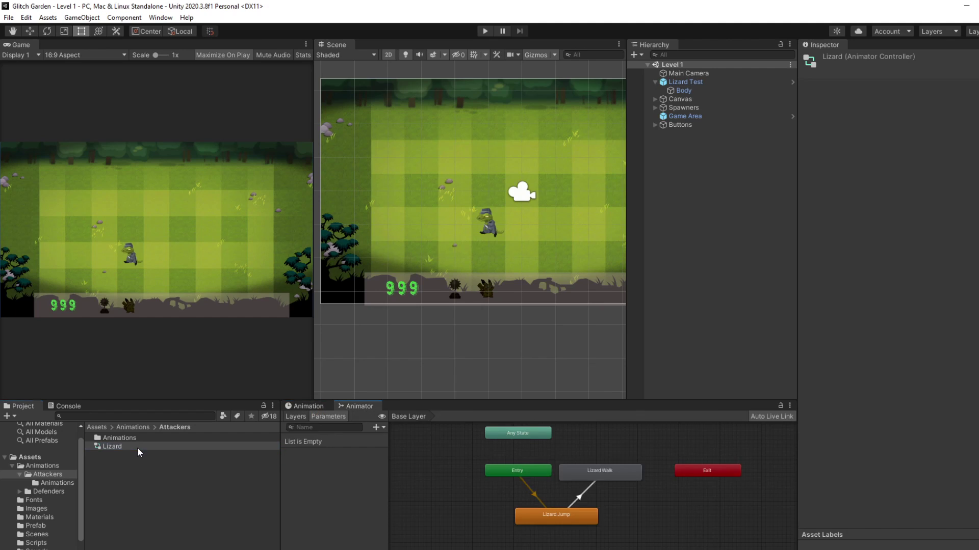
pyautogui.click(302, 406)
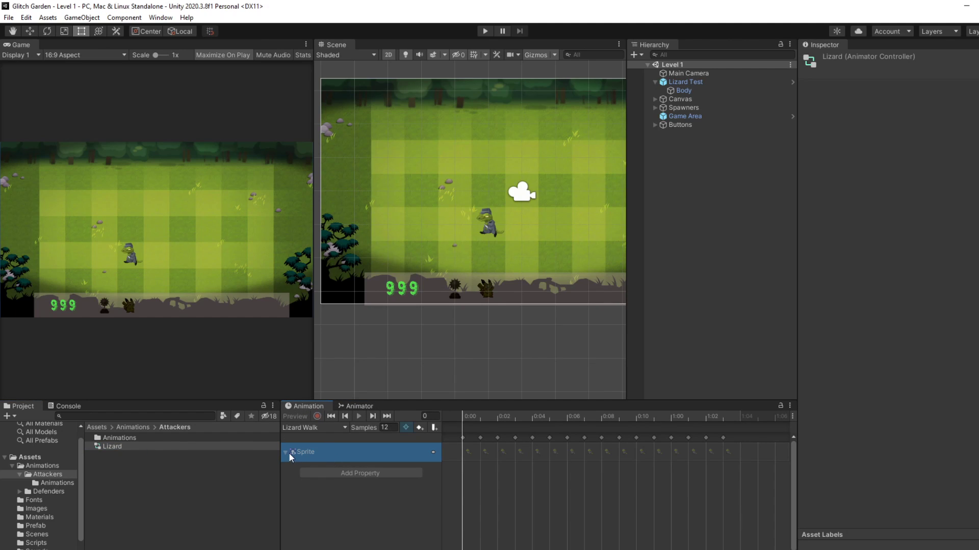
pyautogui.click(319, 477)
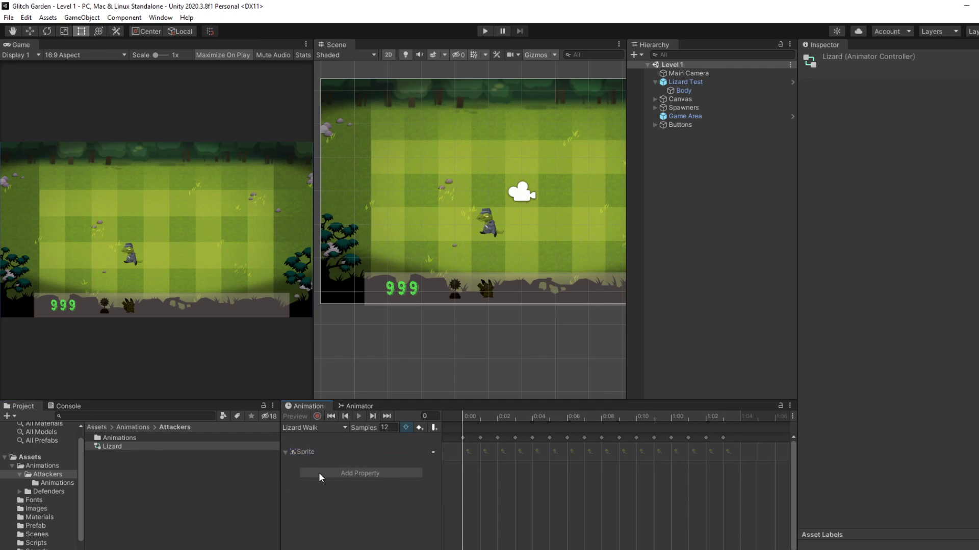
# Open the Lizard Jump clip and expand its Body Sprite and Sprite Renderer.Size keyframes.
pyautogui.doubleClick(127, 435)
pyautogui.click(118, 448)
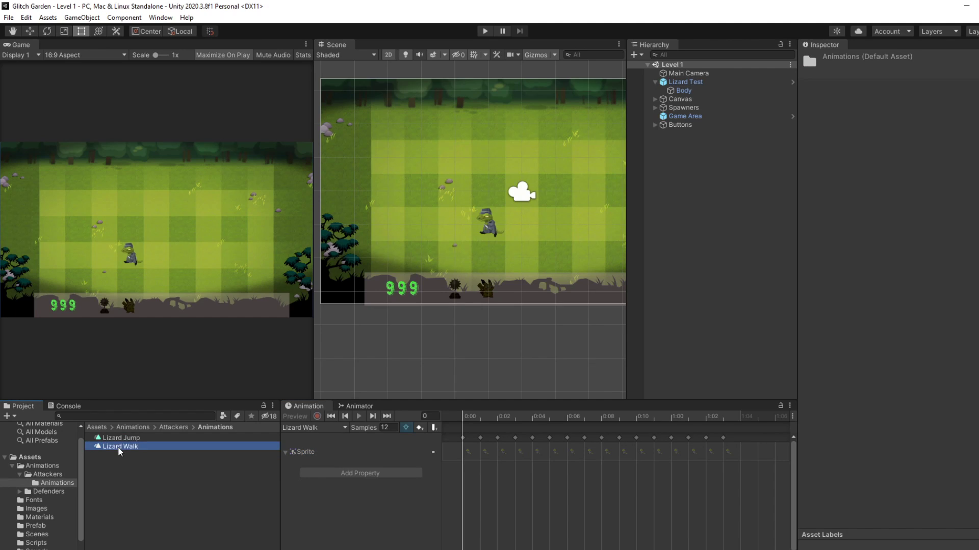
pyautogui.click(121, 439)
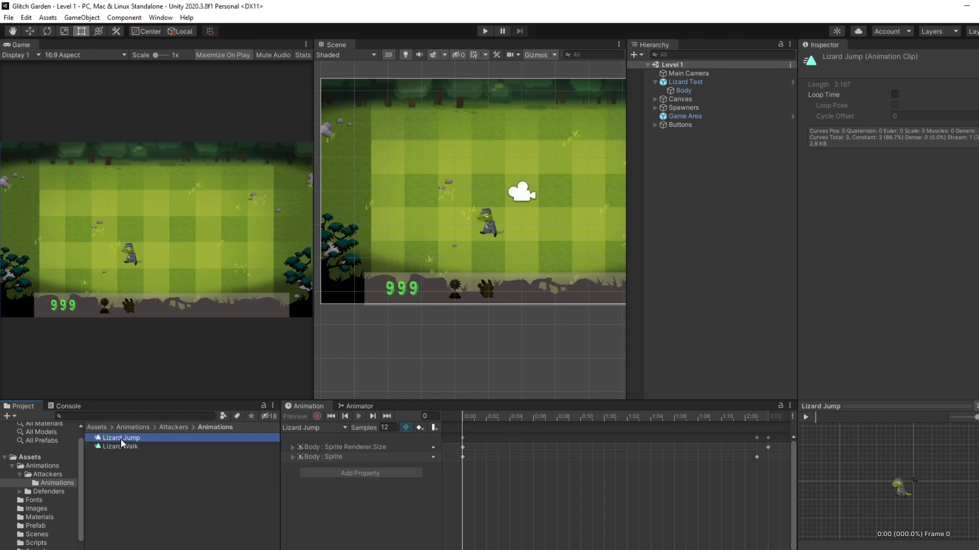
pyautogui.click(290, 456)
pyautogui.click(291, 457)
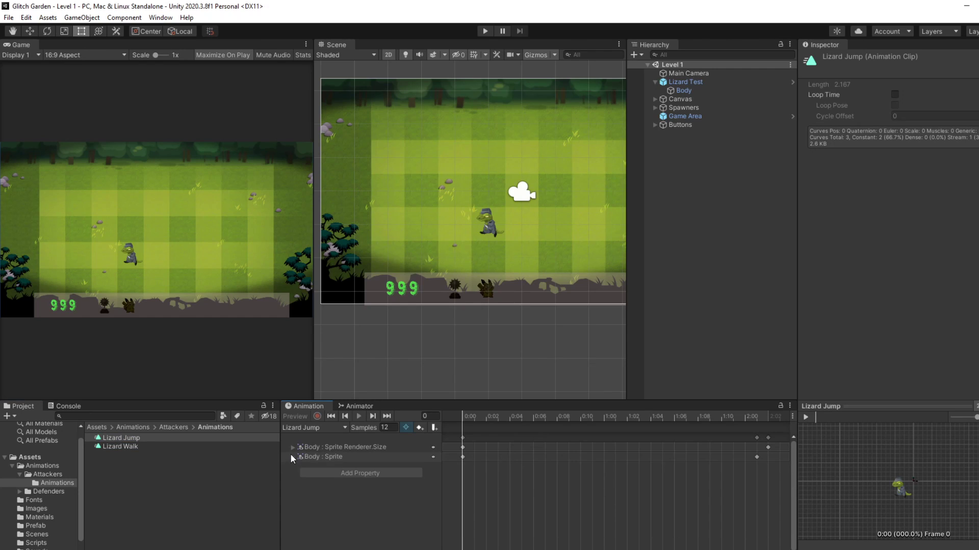
pyautogui.click(290, 455)
pyautogui.click(292, 447)
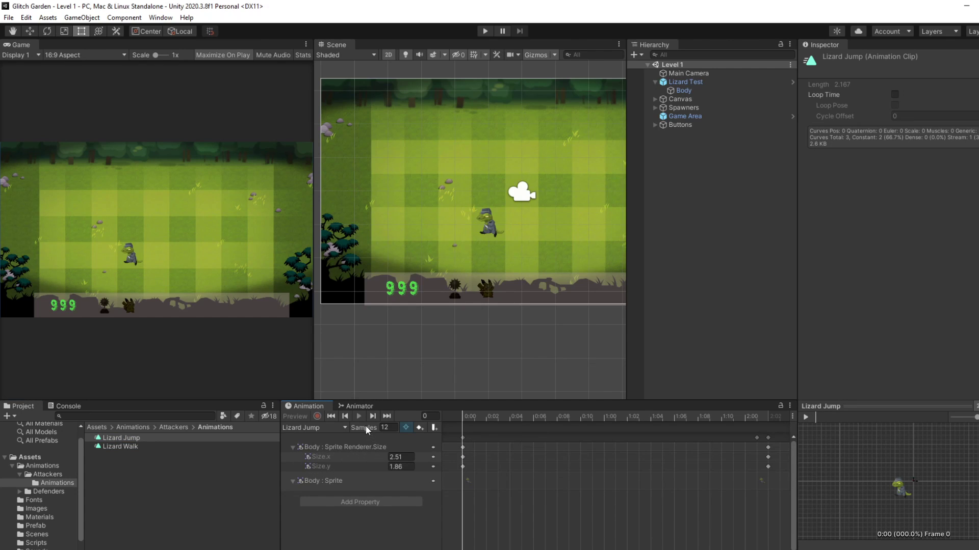
# Review the Lizard state graph, then select Lizard Test to show its components.
pyautogui.click(362, 405)
pyautogui.click(306, 406)
pyautogui.click(162, 429)
pyautogui.doubleClick(130, 446)
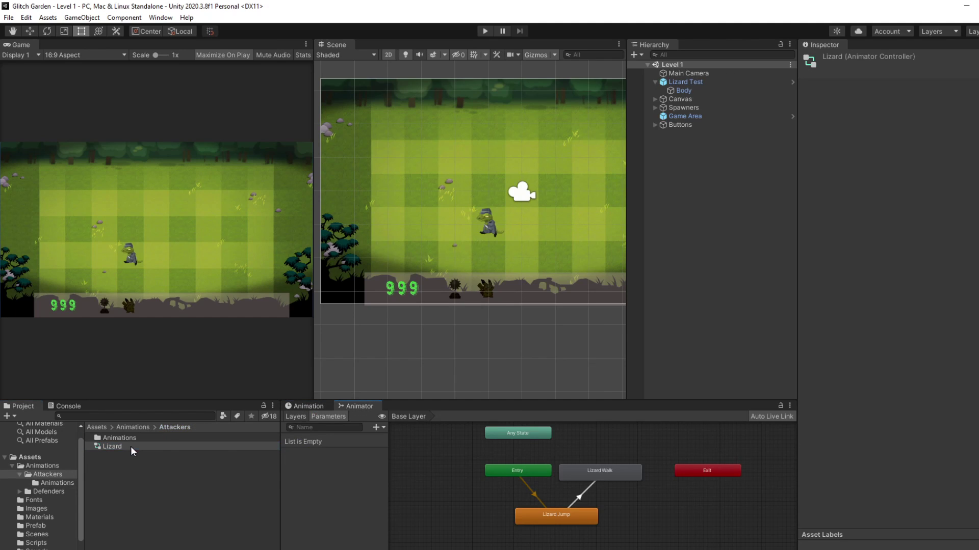
pyautogui.click(311, 407)
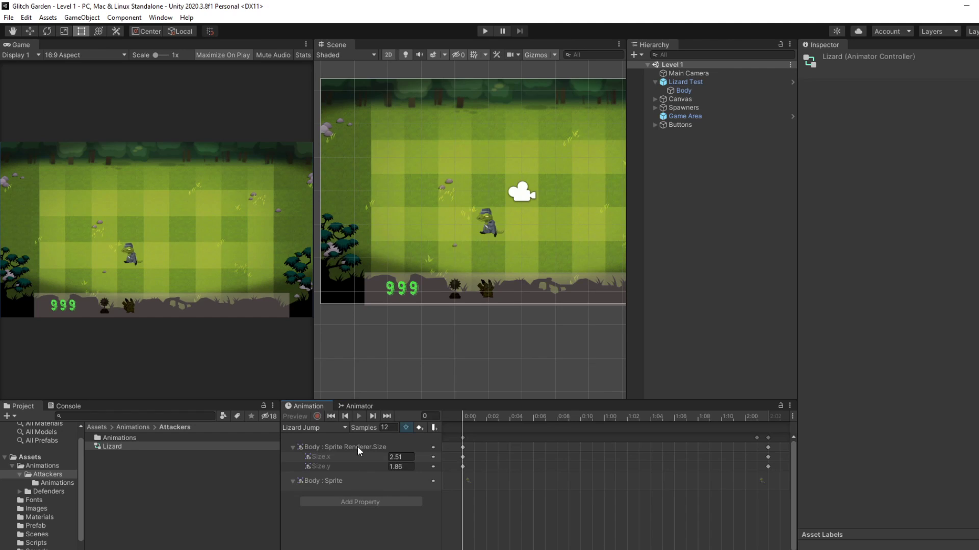
pyautogui.click(729, 83)
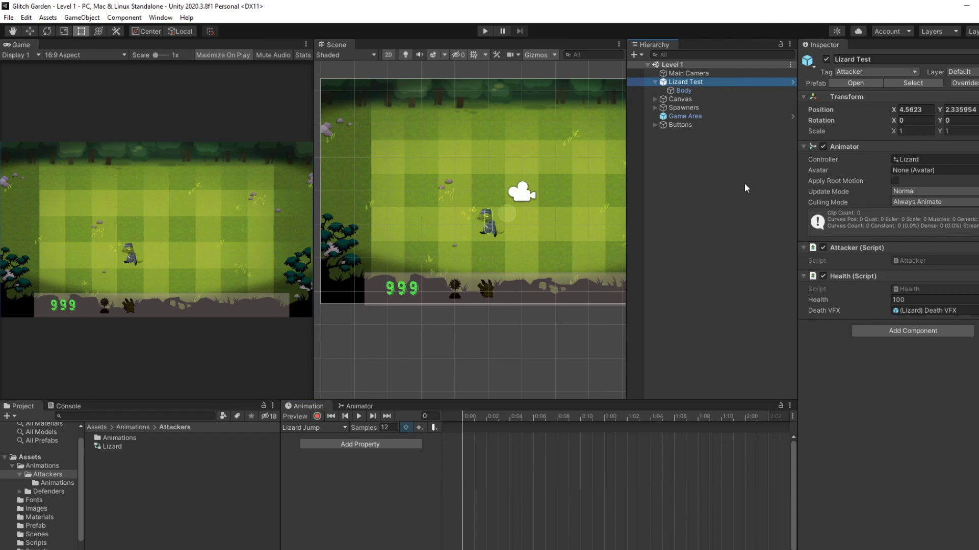
# Glance at the Add Property list twice and the Lizard state graph.
pyautogui.click(346, 444)
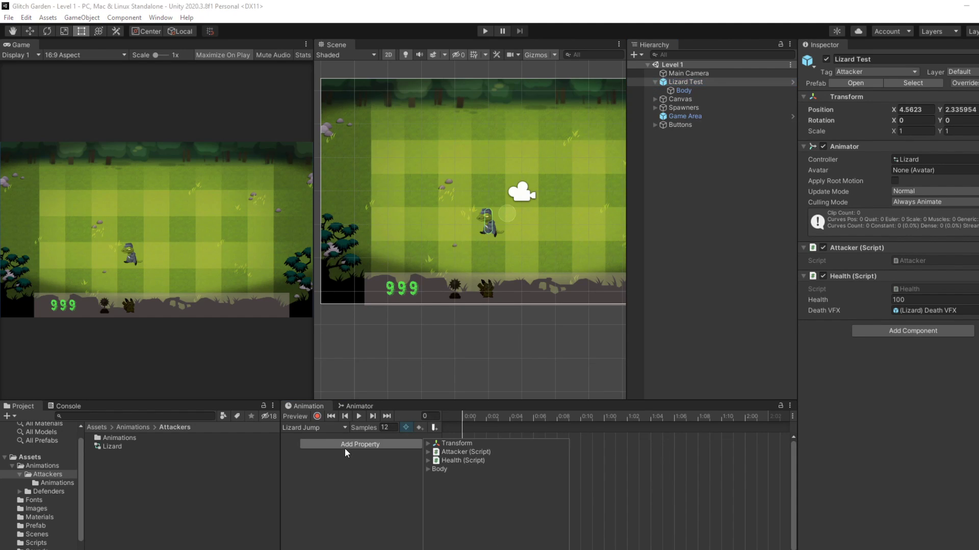
pyautogui.click(368, 485)
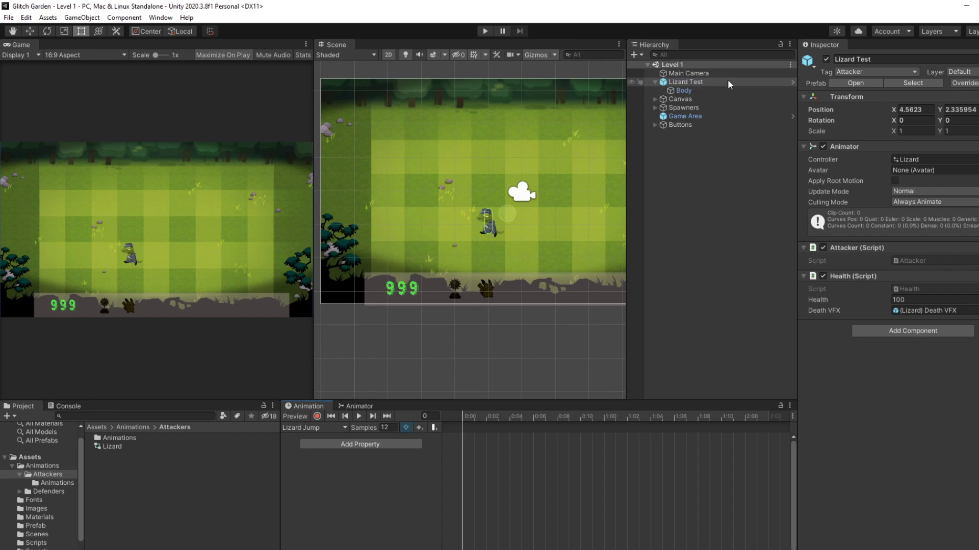
pyautogui.click(378, 445)
pyautogui.click(367, 487)
pyautogui.click(346, 407)
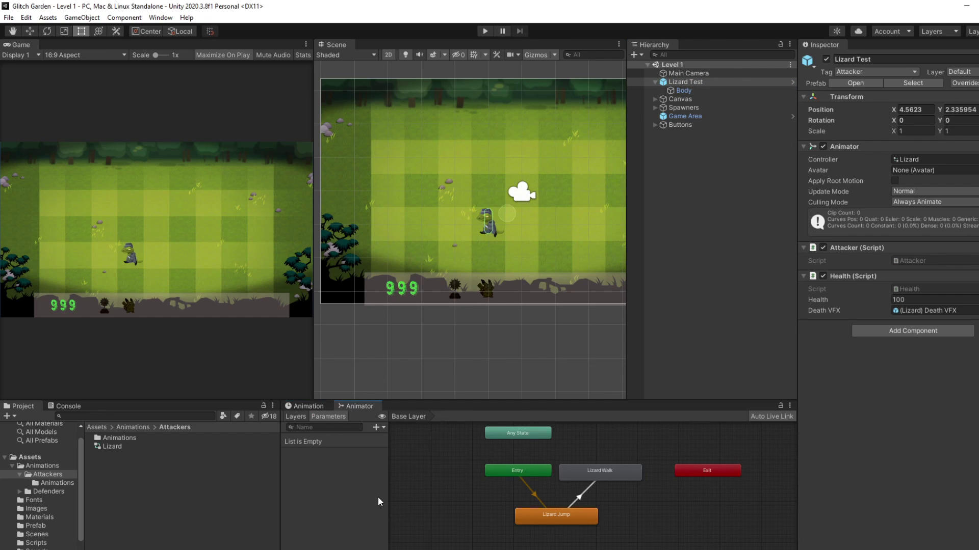
pyautogui.click(322, 408)
# Browse the Body's Sprite Renderer animatable properties, then open the Lizard Walk clip from Animations.
pyautogui.click(123, 446)
pyautogui.doubleClick(104, 446)
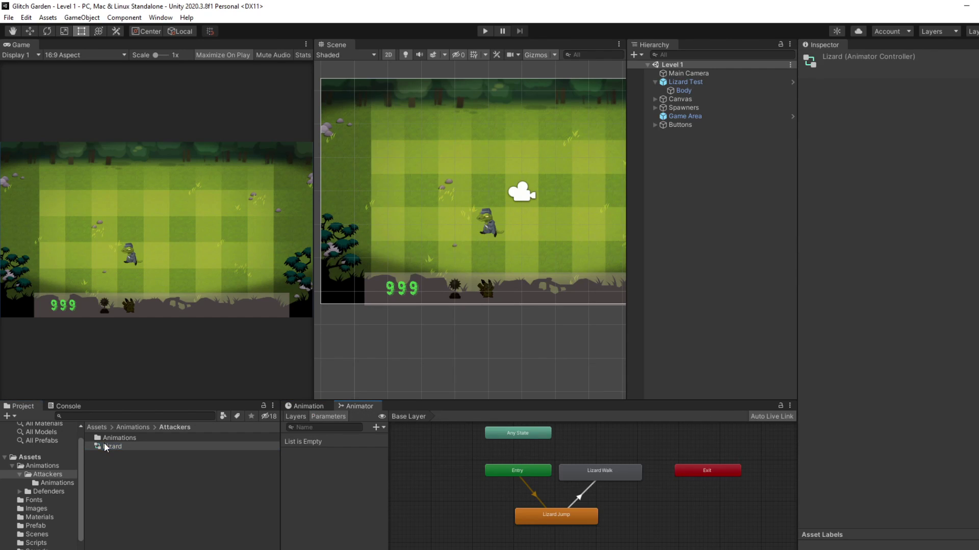
pyautogui.click(310, 406)
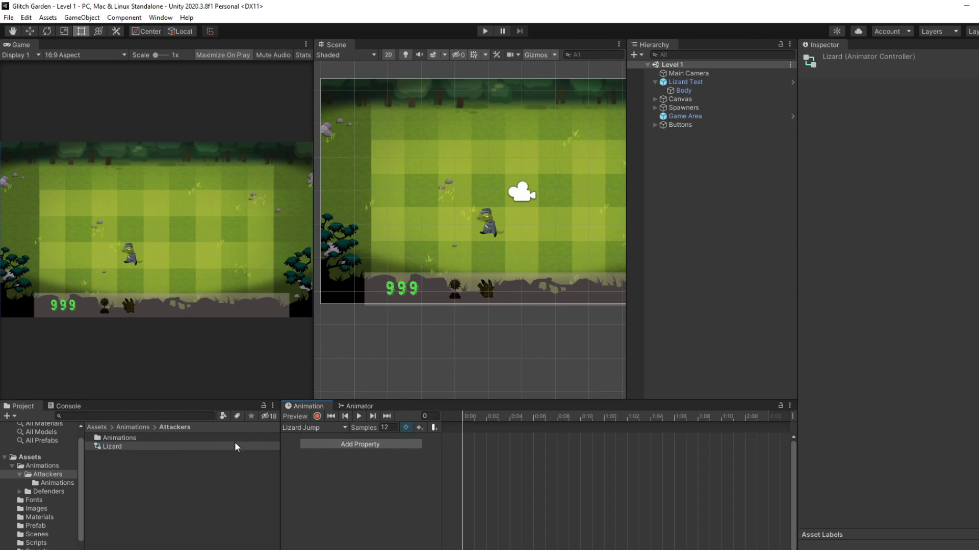
pyautogui.click(317, 446)
pyautogui.click(427, 469)
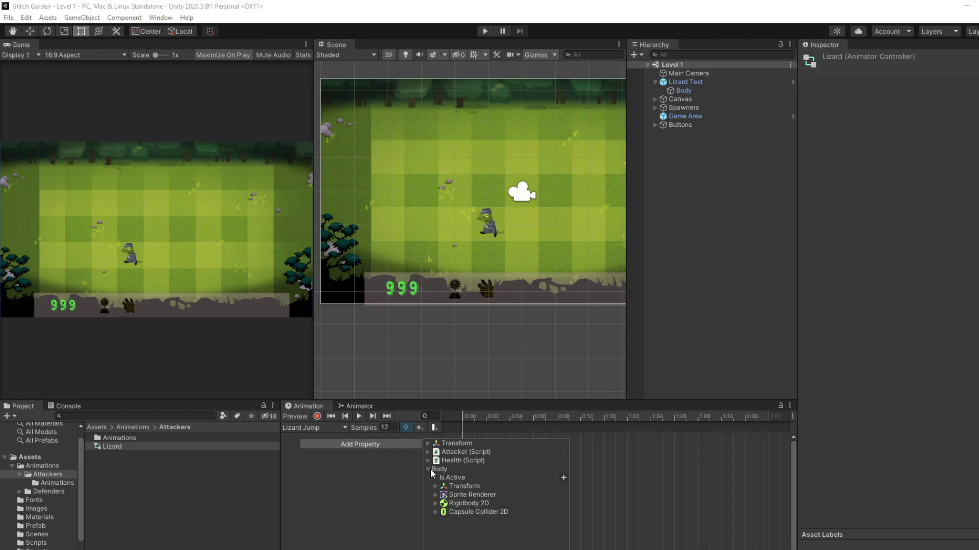
pyautogui.click(436, 495)
pyautogui.scroll(-5, 494, 508)
pyautogui.scroll(5, 505, 489)
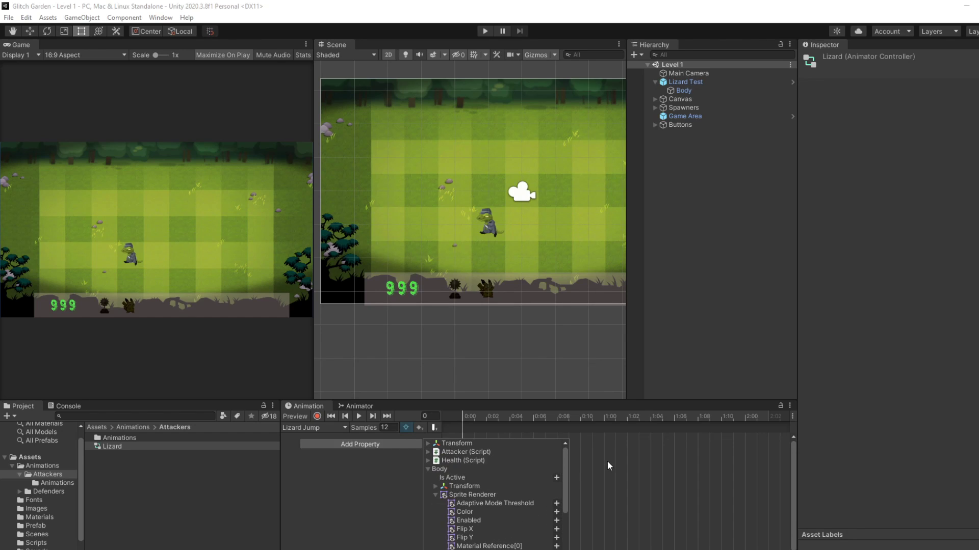
pyautogui.click(648, 461)
pyautogui.doubleClick(164, 440)
pyautogui.click(167, 446)
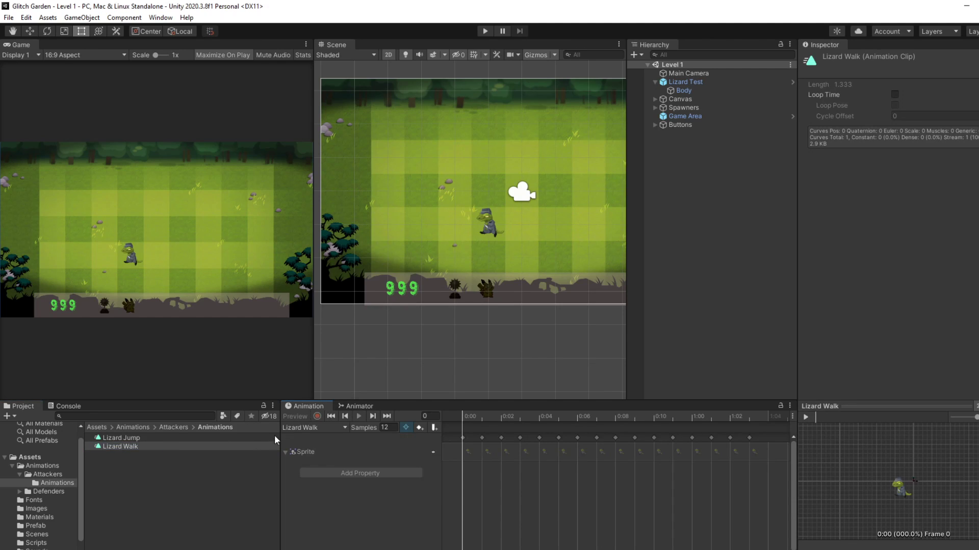
# Revisit the Lizard state graph and the Lizard Jump clip's Body size track.
pyautogui.click(174, 428)
pyautogui.doubleClick(142, 446)
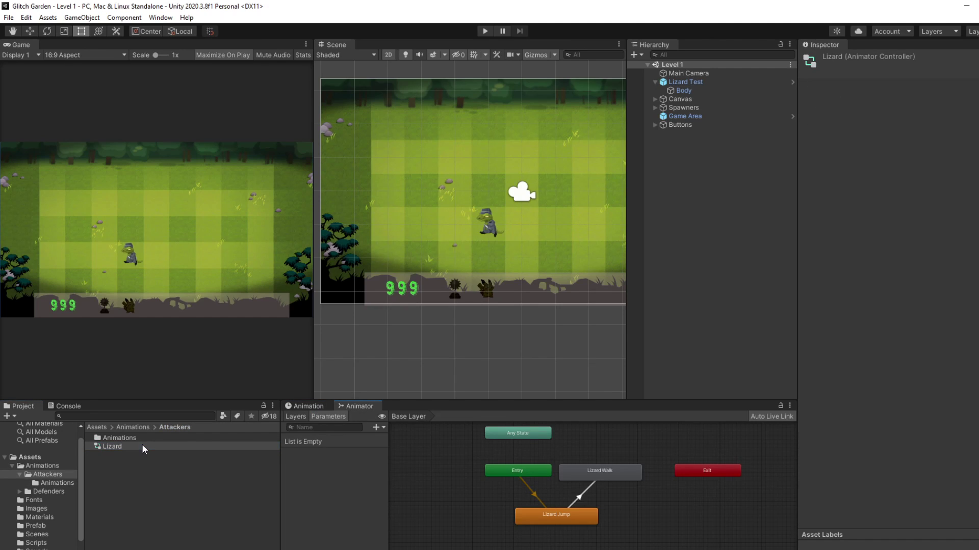
pyautogui.click(309, 407)
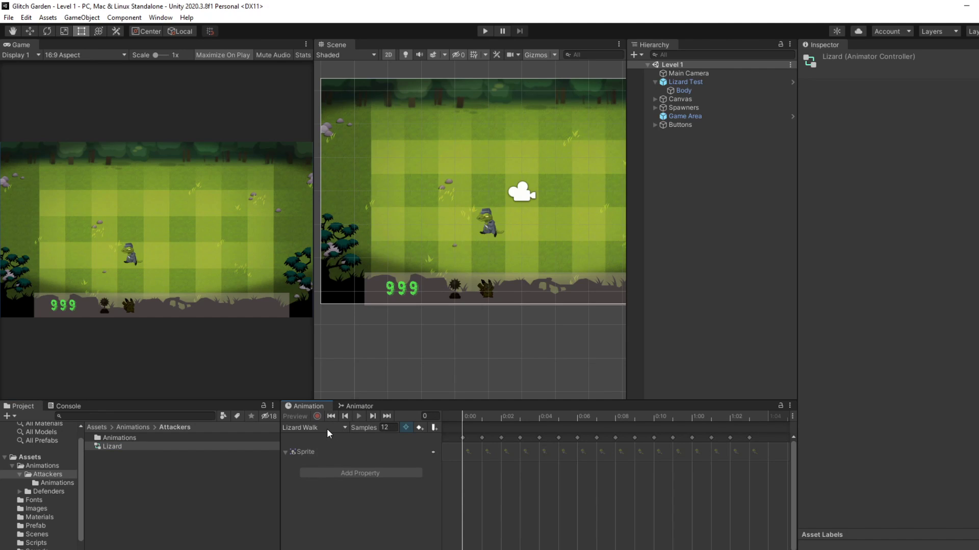
pyautogui.click(357, 406)
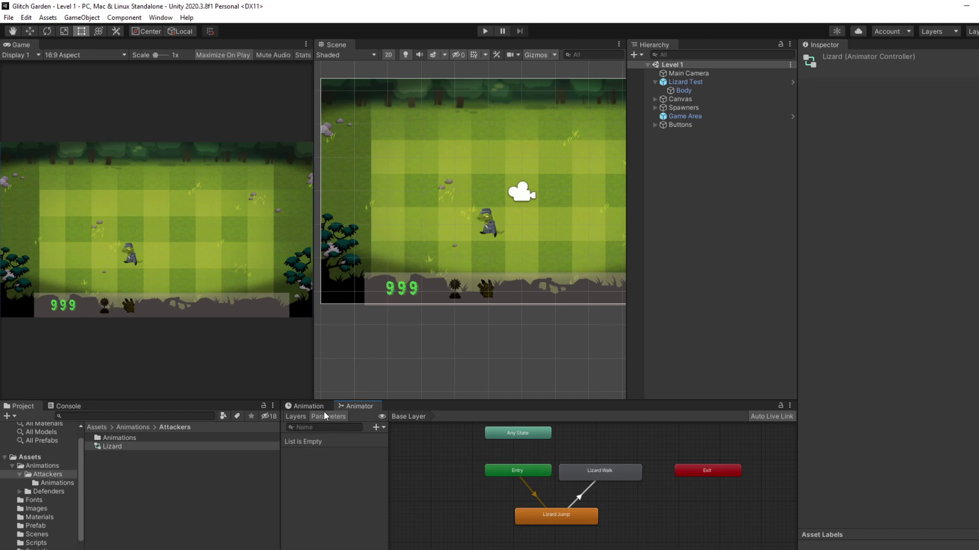
pyautogui.doubleClick(115, 437)
pyautogui.doubleClick(120, 446)
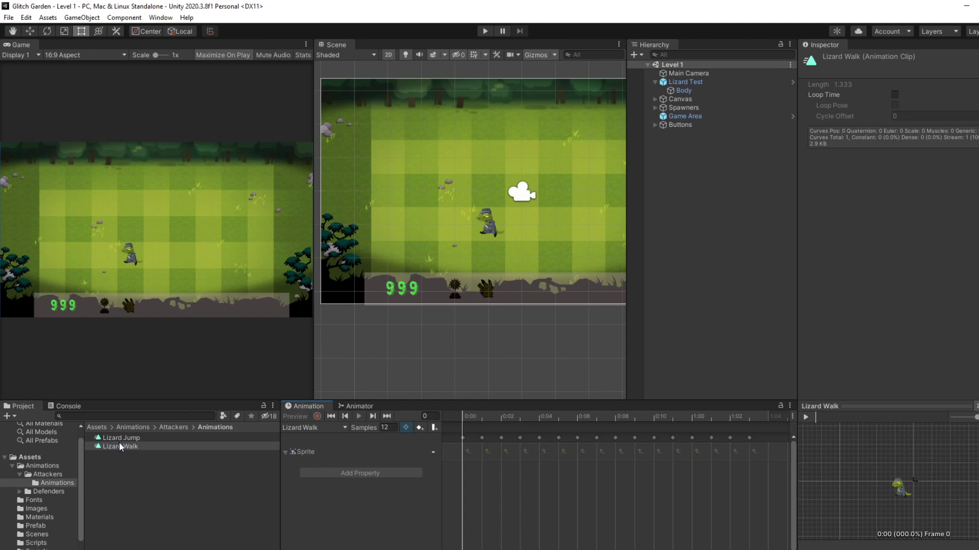
pyautogui.click(121, 438)
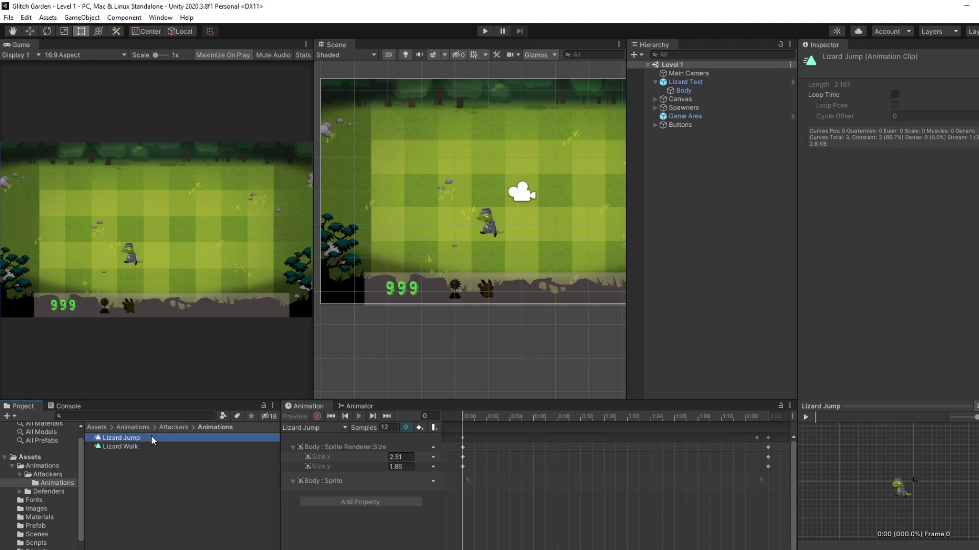
pyautogui.click(292, 449)
pyautogui.click(292, 448)
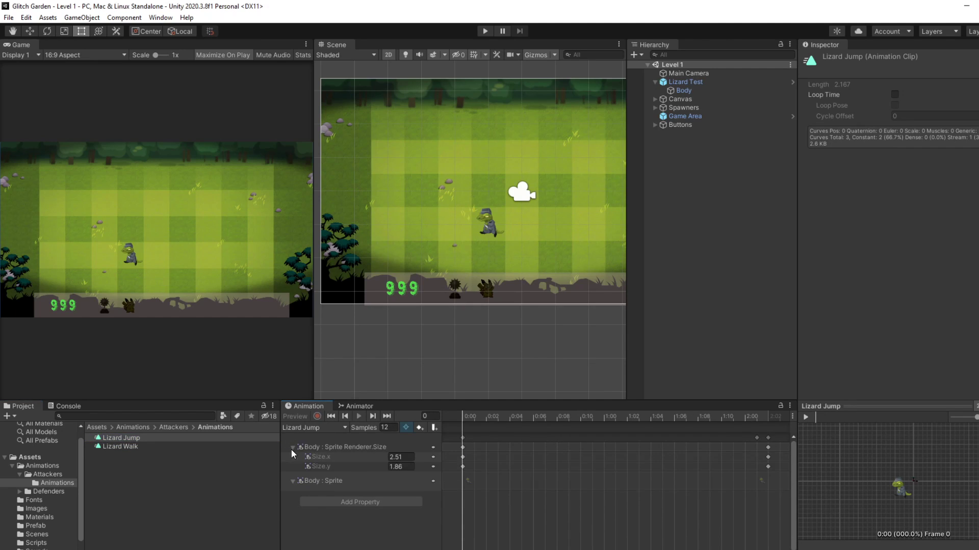
# Permanently delete both the Lizard Jump and Lizard Walk clips.
pyautogui.click(149, 439)
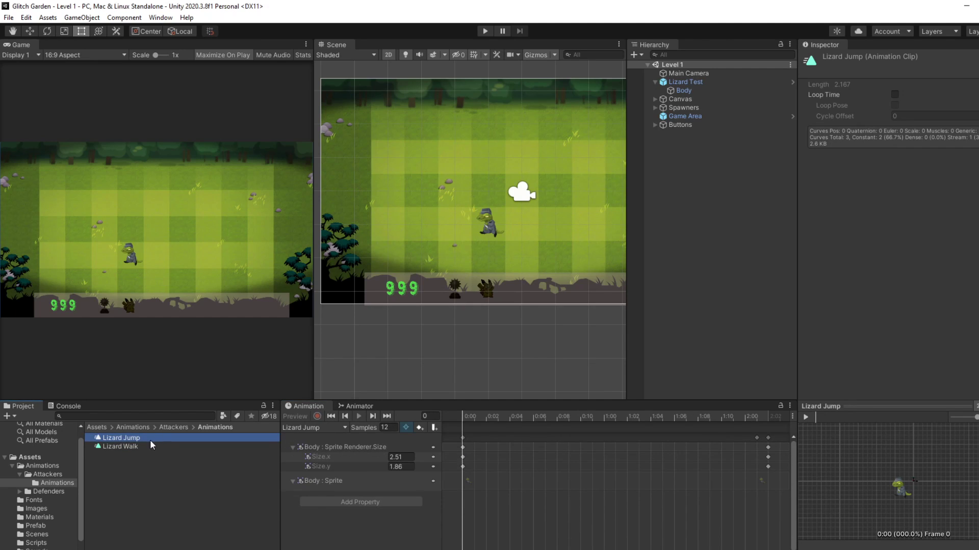
pyautogui.click(134, 447)
pyautogui.keyDown('ctrl'); pyautogui.click(142, 438); pyautogui.keyUp('ctrl')
pyautogui.rightClick(142, 437)
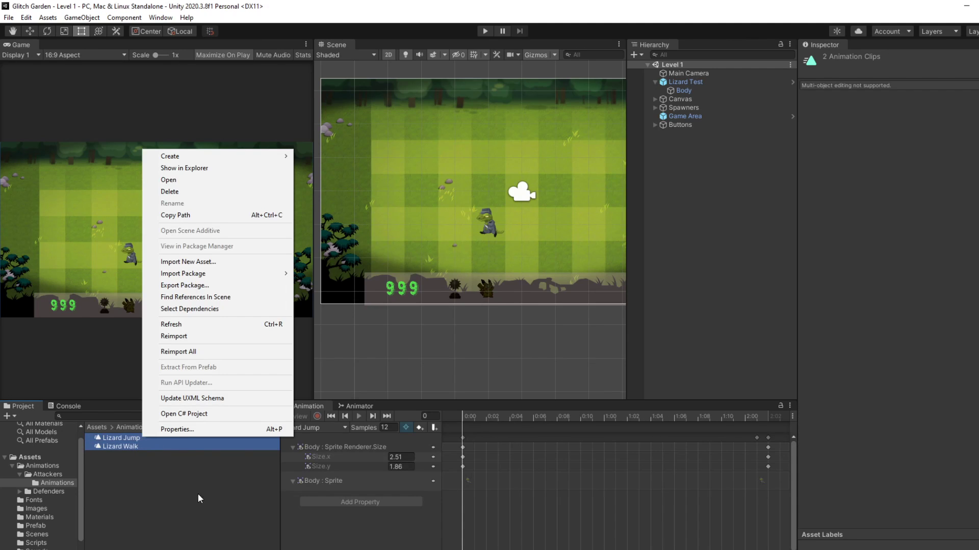
pyautogui.click(219, 191)
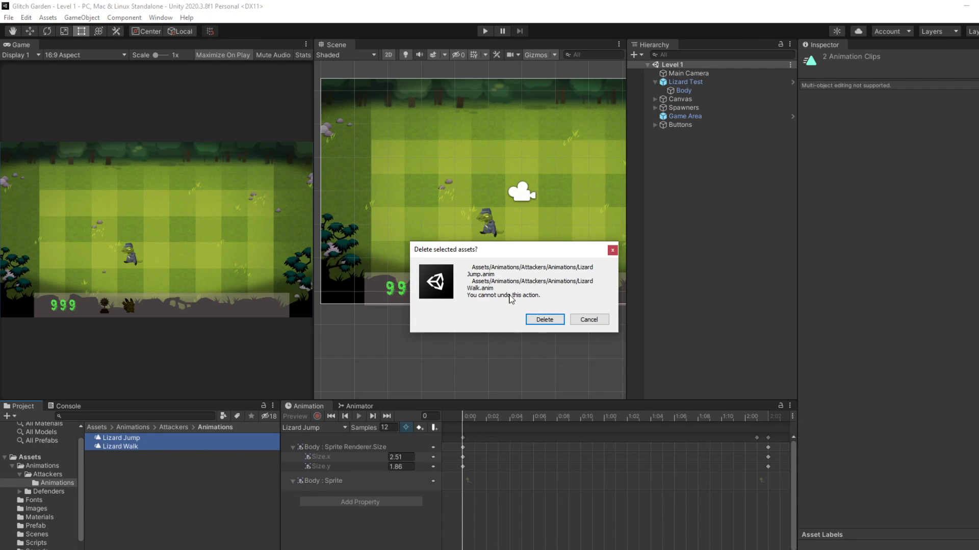
pyautogui.click(539, 319)
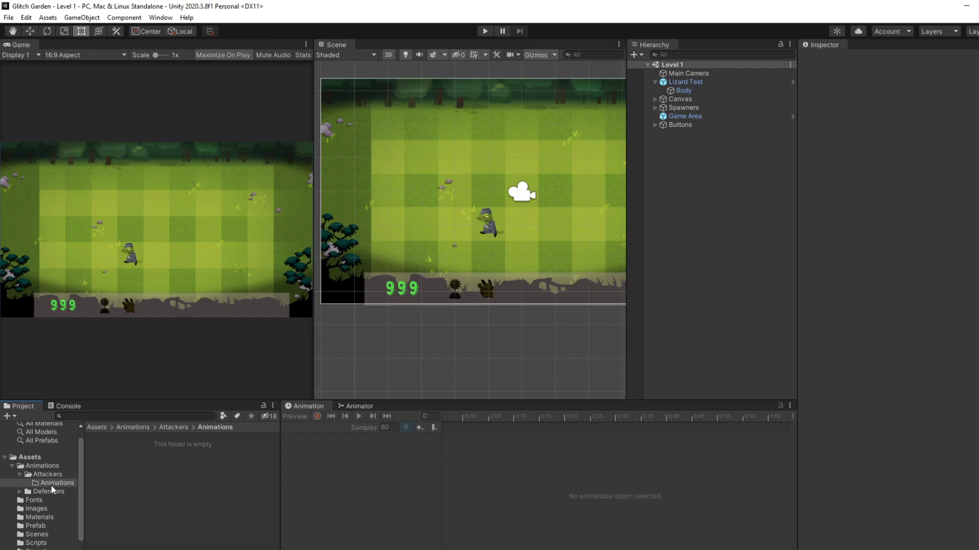
pyautogui.scroll(-2, 38, 545)
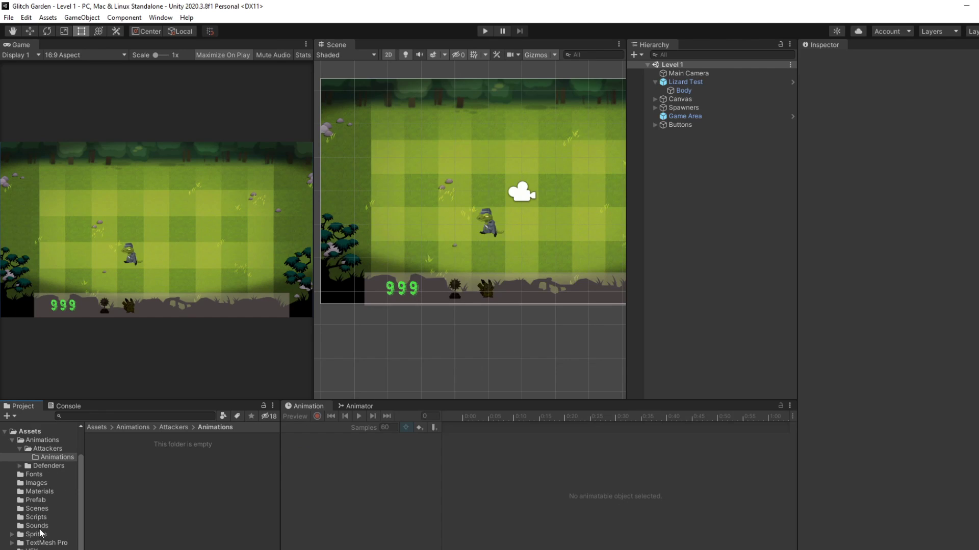
# Create a 'Lizard Wal' clip from frames Lizard Walk_0–15 and move it to Animations.
pyautogui.click(39, 533)
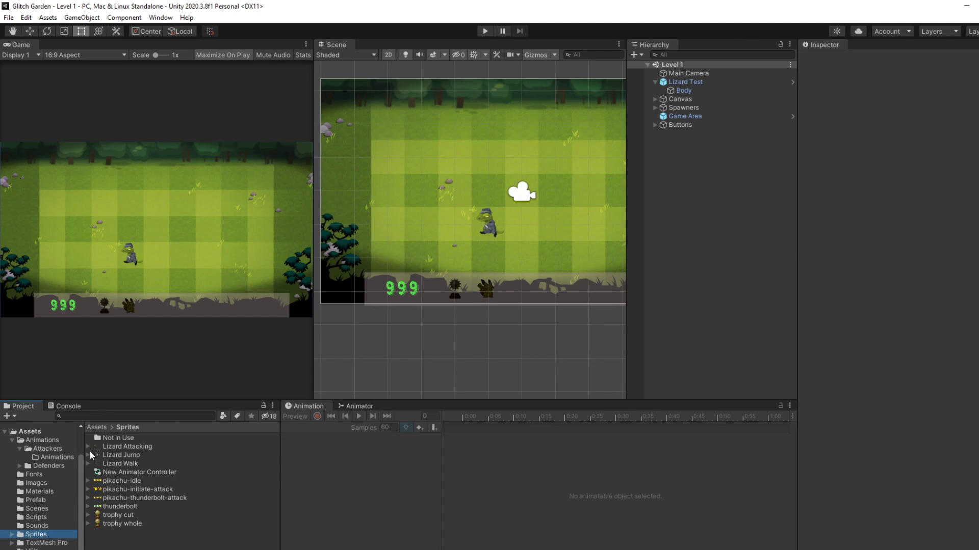
pyautogui.click(87, 464)
pyautogui.click(124, 473)
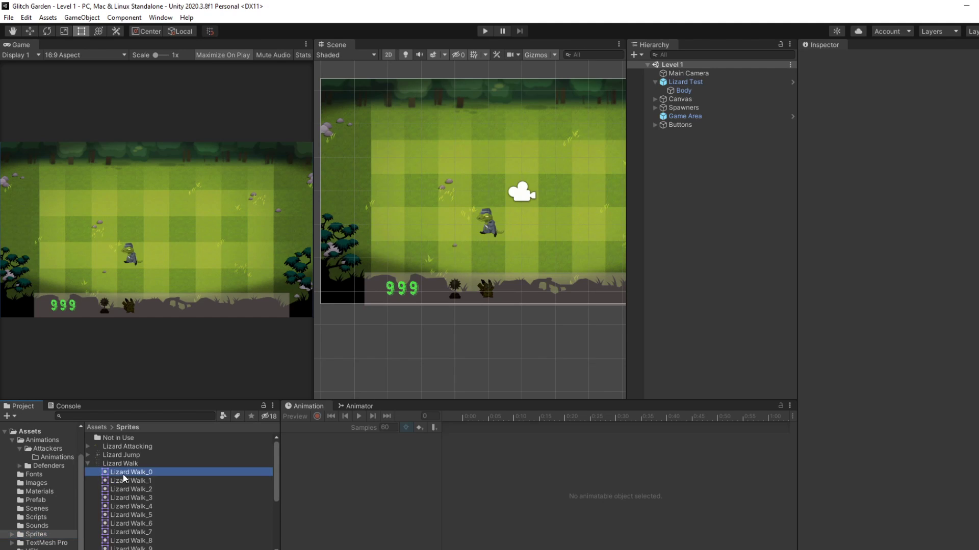
pyautogui.scroll(-3, 136, 488)
pyautogui.keyDown('shift'); pyautogui.click(145, 492); pyautogui.keyUp('shift')
pyautogui.rightClick(145, 491)
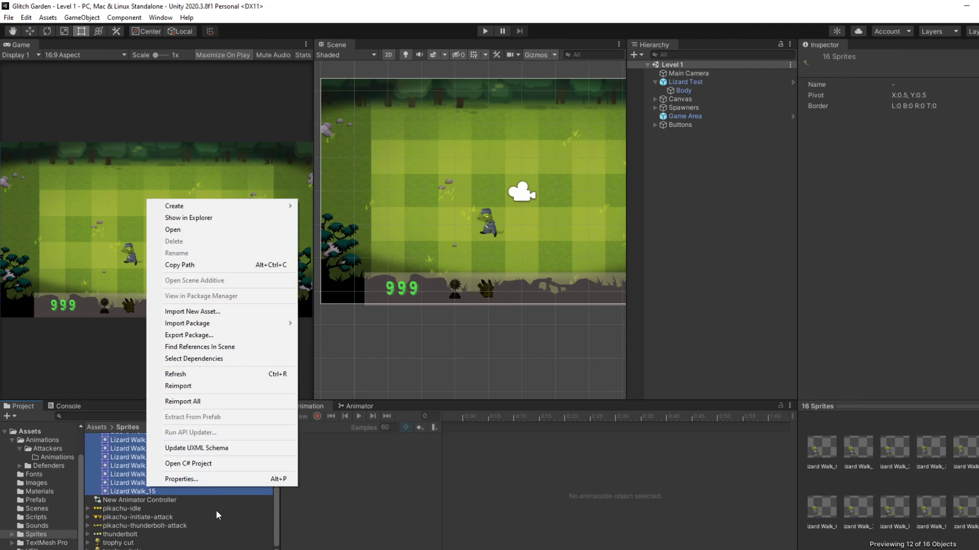
pyautogui.moveTo(221, 203)
pyautogui.click(344, 422)
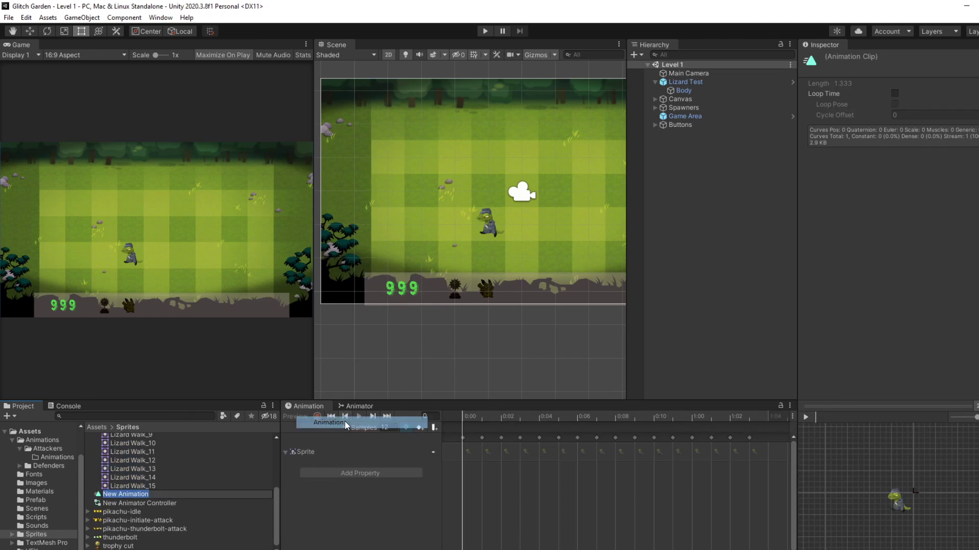
pyautogui.write('Lizard Wal')
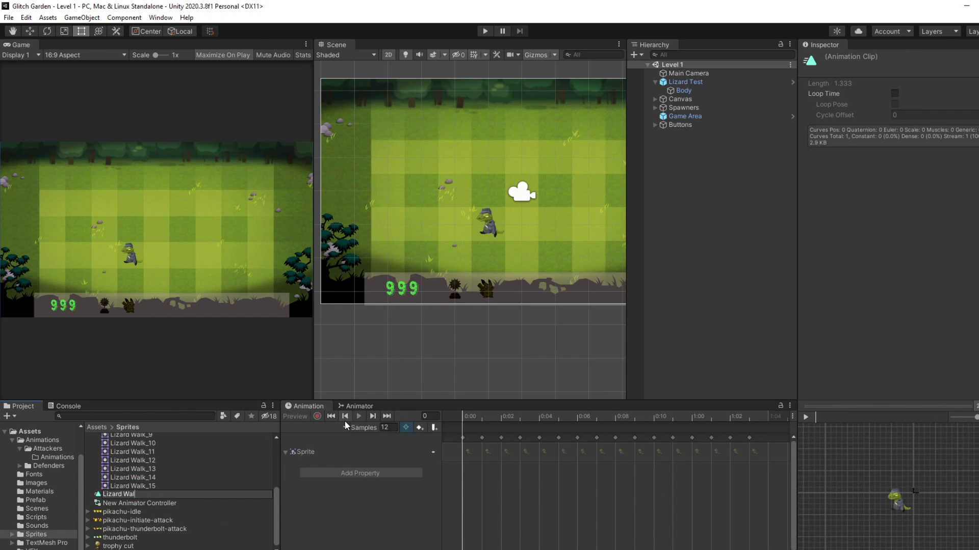
pyautogui.press('Return')
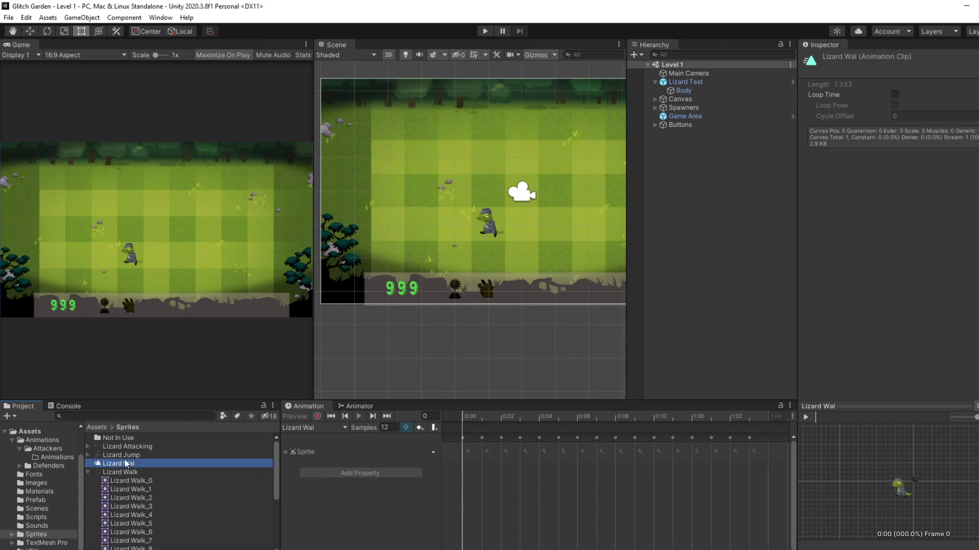
pyautogui.moveTo(127, 464); pyautogui.dragTo(61, 457)
# Create a 'Lizard Jump' clip from frames Lizard Jump_0–24.
pyautogui.click(89, 464)
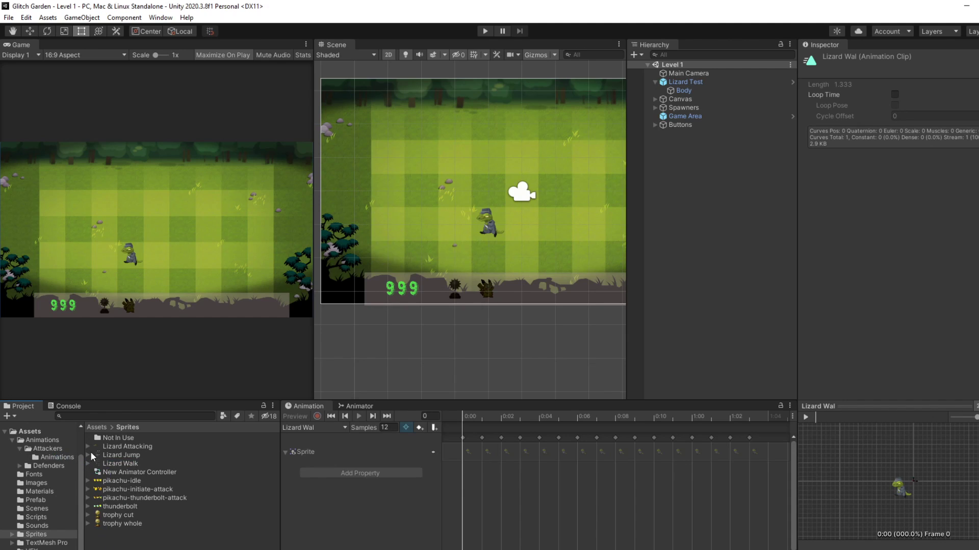
pyautogui.click(88, 455)
pyautogui.click(131, 464)
pyautogui.scroll(-5, 142, 525)
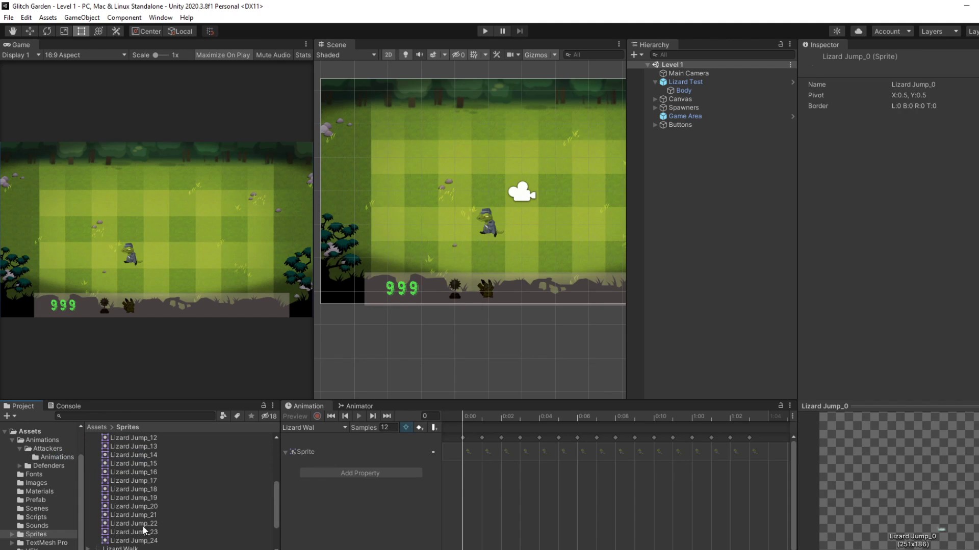
pyautogui.keyDown('shift'); pyautogui.click(142, 542); pyautogui.keyUp('shift')
pyautogui.rightClick(142, 542)
pyautogui.moveTo(236, 238)
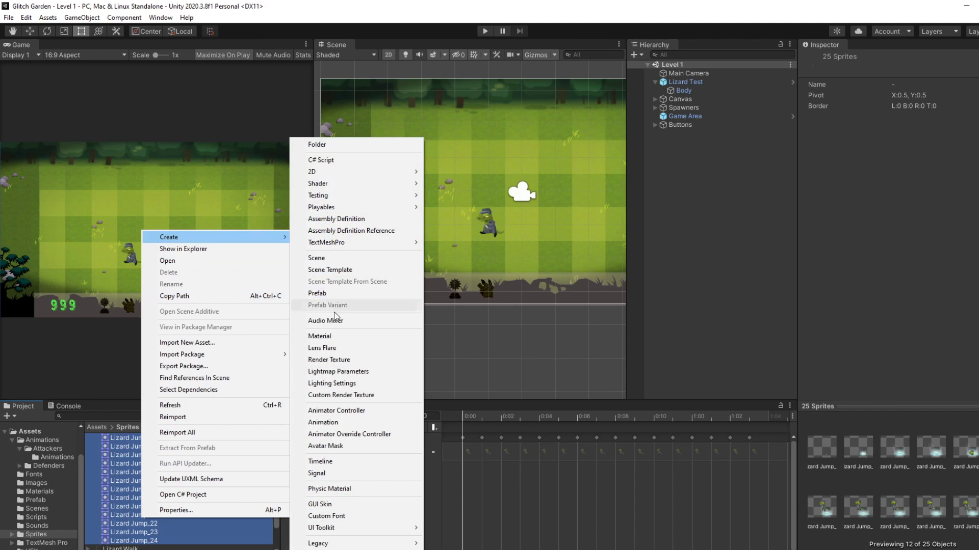
pyautogui.click(327, 422)
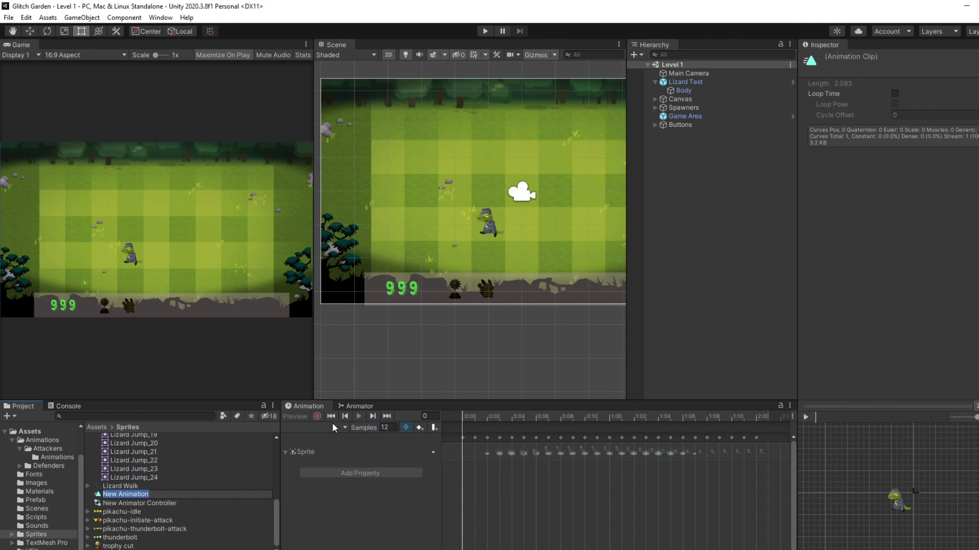
pyautogui.write('Lizard Jump')
pyautogui.press('Return')
pyautogui.moveTo(117, 454); pyautogui.dragTo(61, 458)
# Move the Lizard Jump clip from Sprites into the Attackers Animations folder.
pyautogui.click(71, 456)
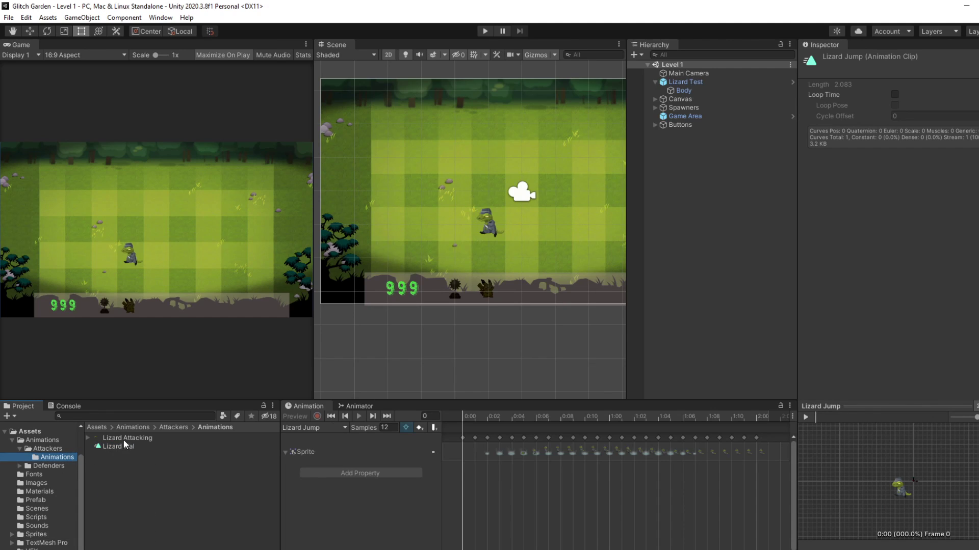
pyautogui.click(123, 437)
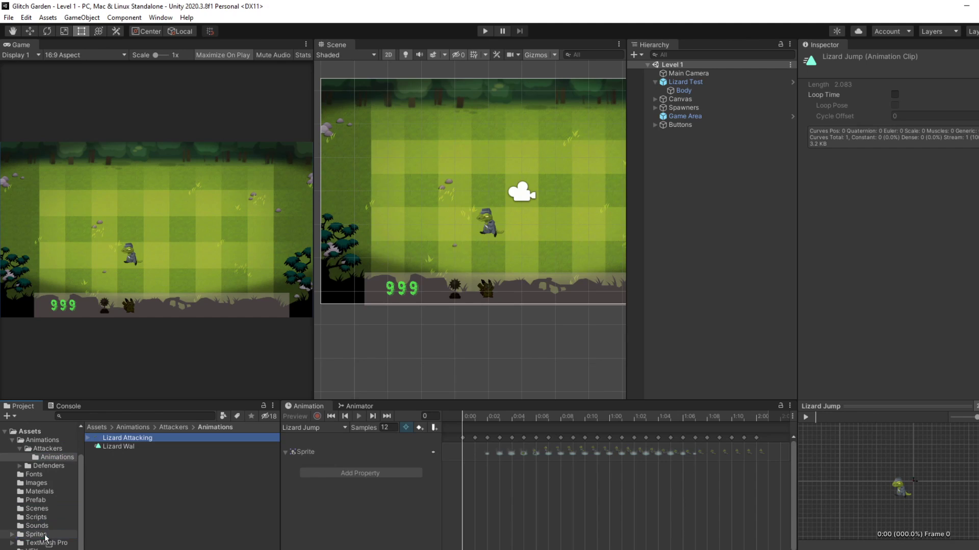
pyautogui.click(37, 534)
pyautogui.moveTo(121, 455); pyautogui.dragTo(57, 456)
pyautogui.click(63, 457)
# Rename the 'Lizard Wal' clip to 'Lizard Walk'.
pyautogui.click(122, 446)
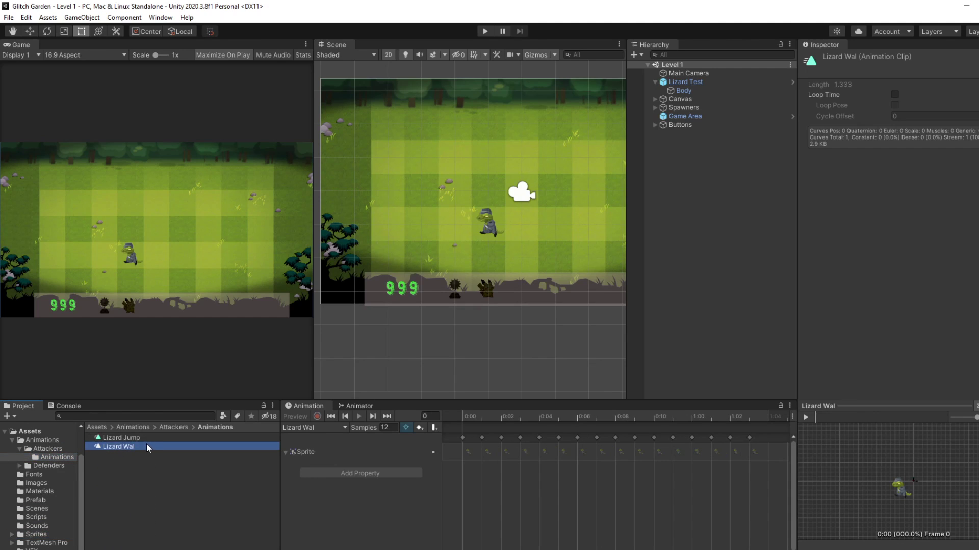
pyautogui.rightClick(146, 447)
pyautogui.click(223, 210)
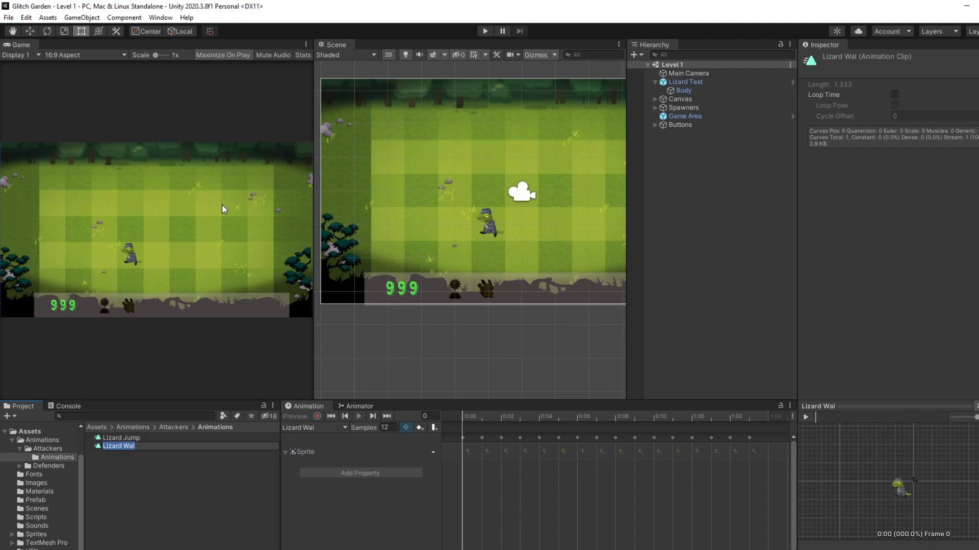
pyautogui.press('End')
pyautogui.write('k')
pyautogui.press('Return')
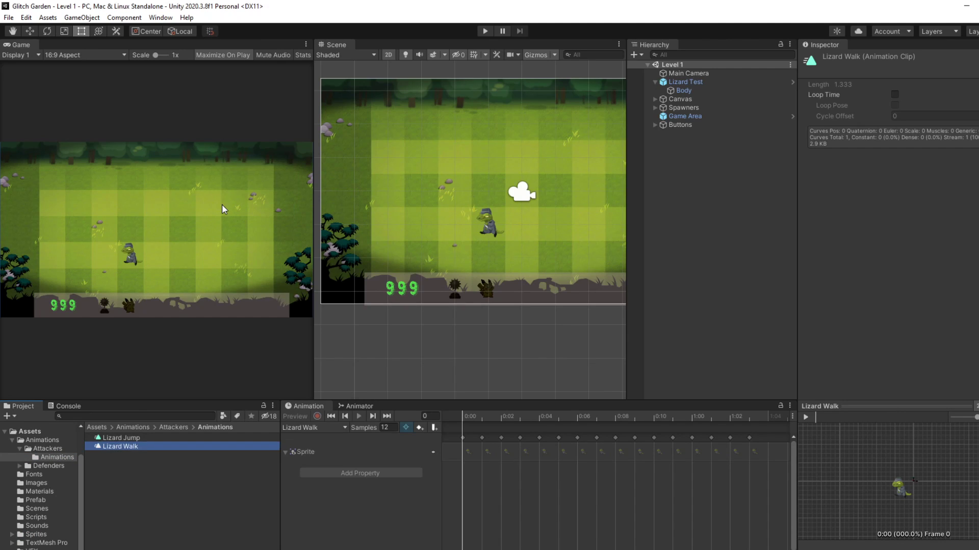
# Review the new Lizard Jump (2.083 s) and Lizard Walk (1.333 s) clips.
pyautogui.click(170, 428)
pyautogui.doubleClick(169, 437)
pyautogui.click(161, 437)
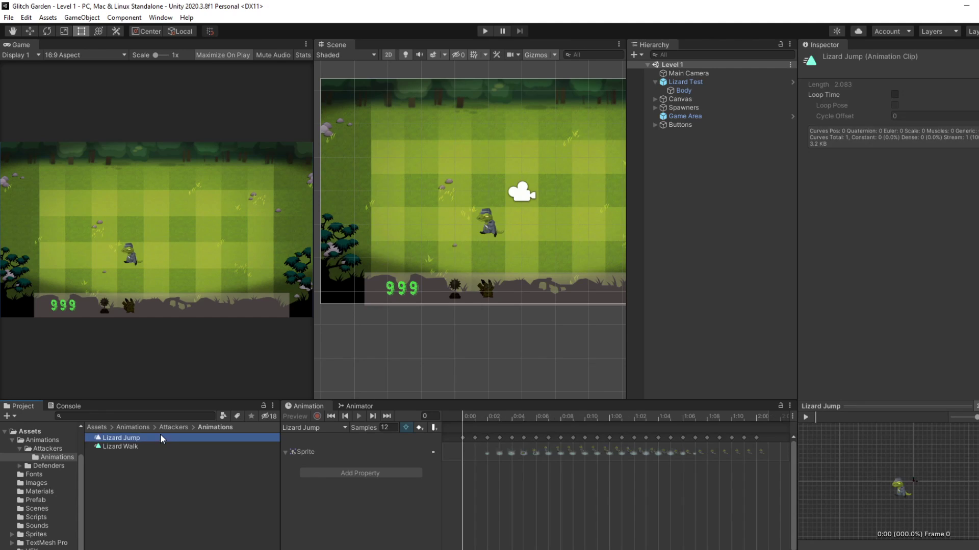
pyautogui.click(154, 447)
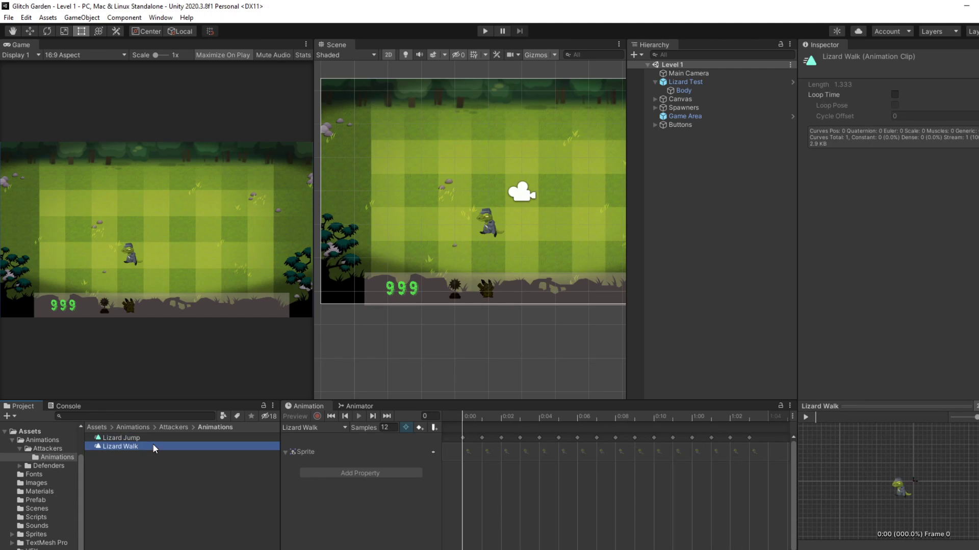
pyautogui.click(196, 438)
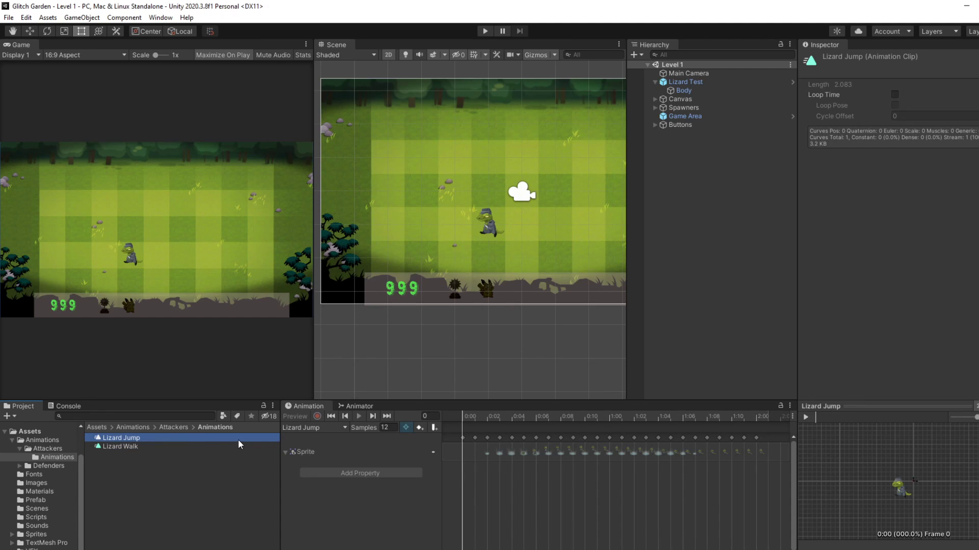
pyautogui.click(149, 443)
# Delete the old Lizard Jump and Lizard Walk states from the Lizard Animator graph.
pyautogui.click(148, 437)
pyautogui.click(359, 406)
pyautogui.rightClick(554, 514)
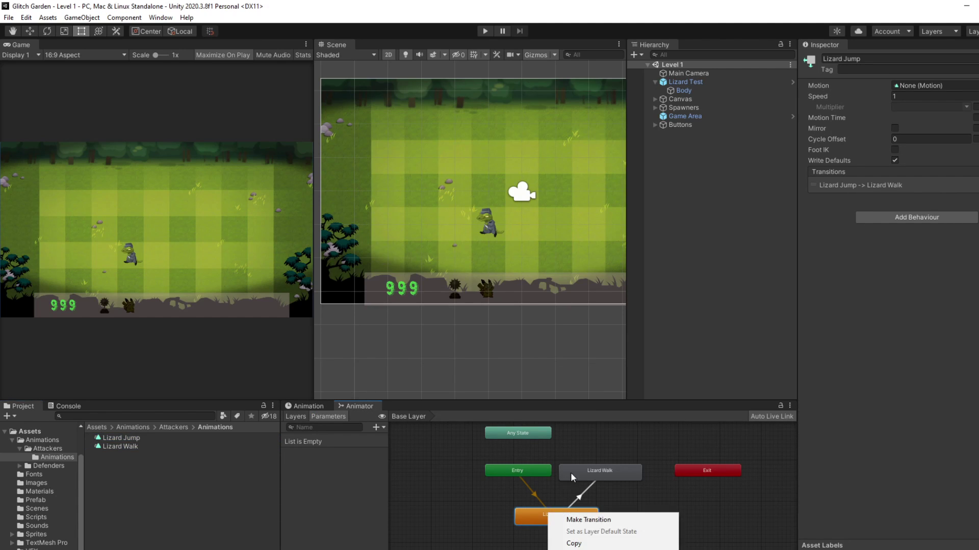
pyautogui.press('Delete')
pyautogui.rightClick(574, 475)
pyautogui.click(600, 531)
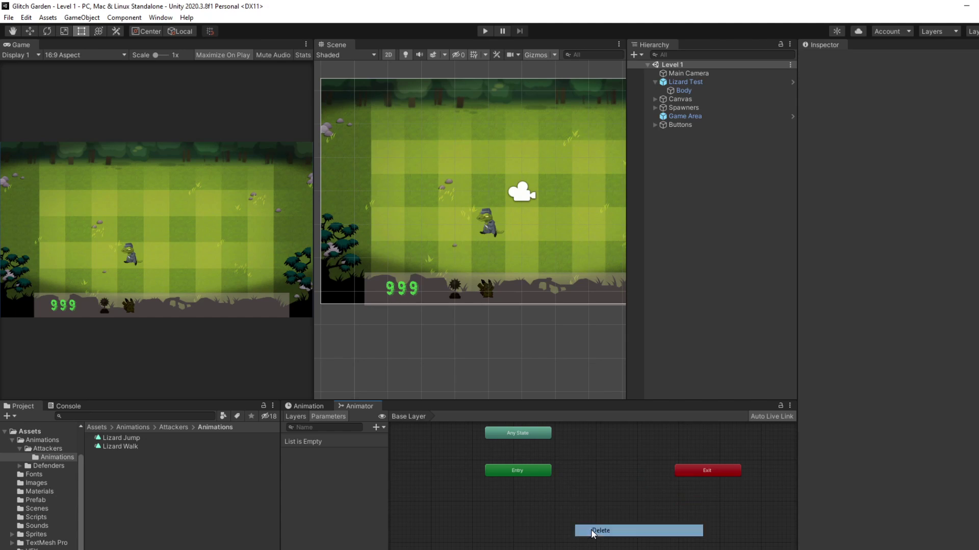
# Add the Lizard Walk and Lizard Jump clips as new states, with Lizard Jump linked from Entry.
pyautogui.click(159, 427)
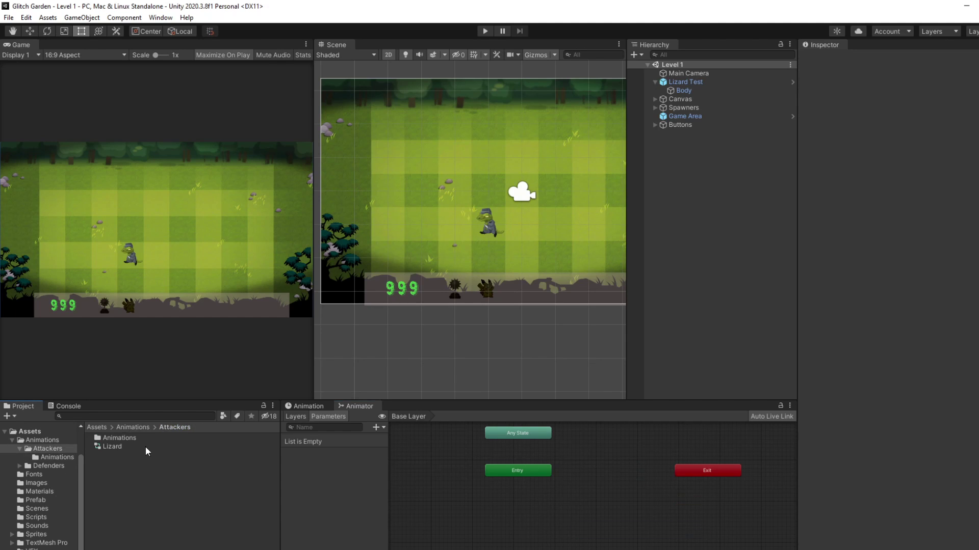
pyautogui.click(116, 447)
pyautogui.click(302, 406)
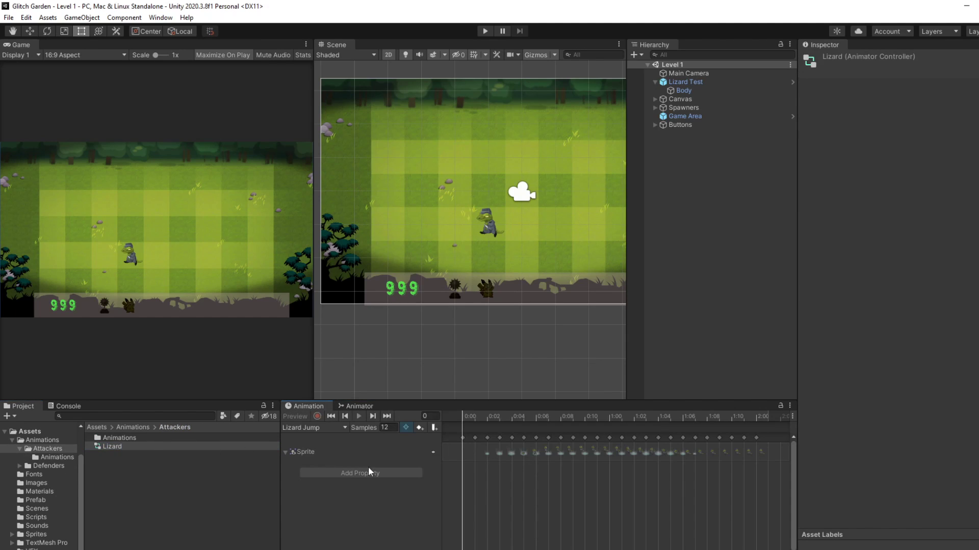
pyautogui.click(380, 408)
pyautogui.click(459, 476)
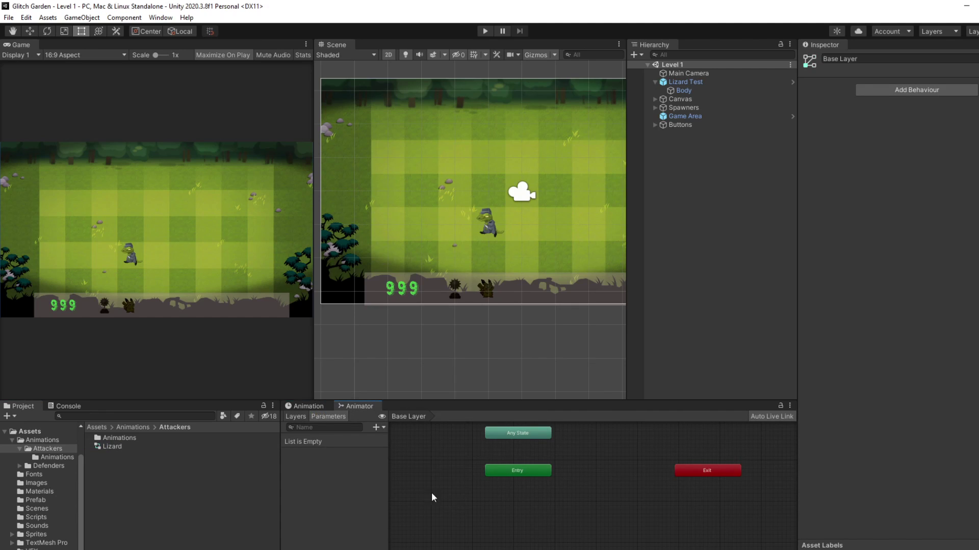
pyautogui.doubleClick(143, 439)
pyautogui.moveTo(130, 447); pyautogui.dragTo(531, 514)
pyautogui.moveTo(121, 438); pyautogui.dragTo(529, 522)
# Create a transition from Lizard Jump to Lizard Walk and review its settings.
pyautogui.rightClick(546, 516)
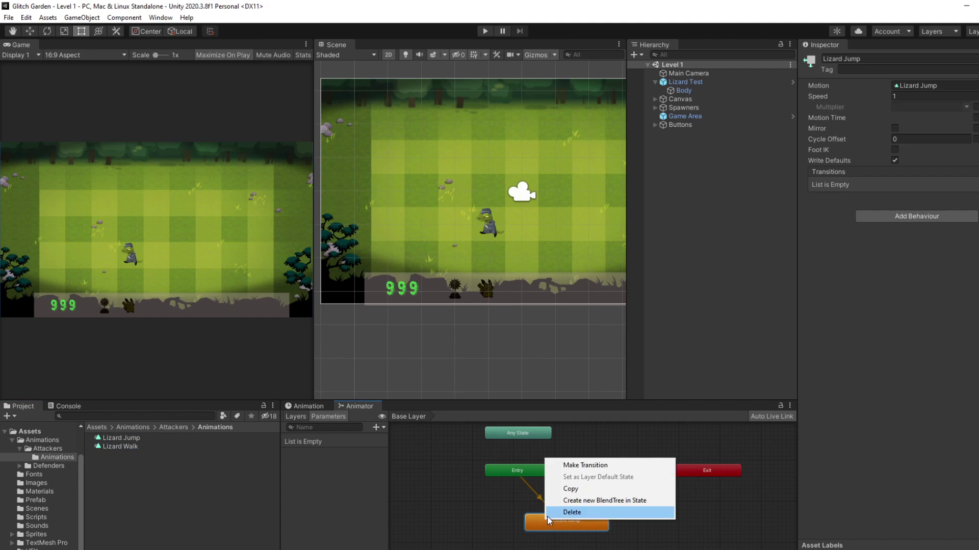
pyautogui.click(576, 465)
pyautogui.click(612, 469)
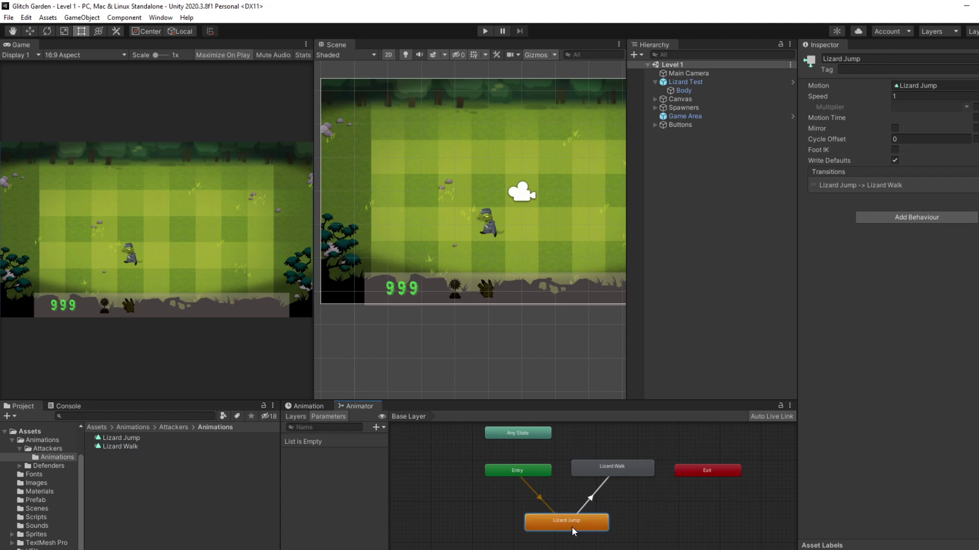
pyautogui.click(815, 187)
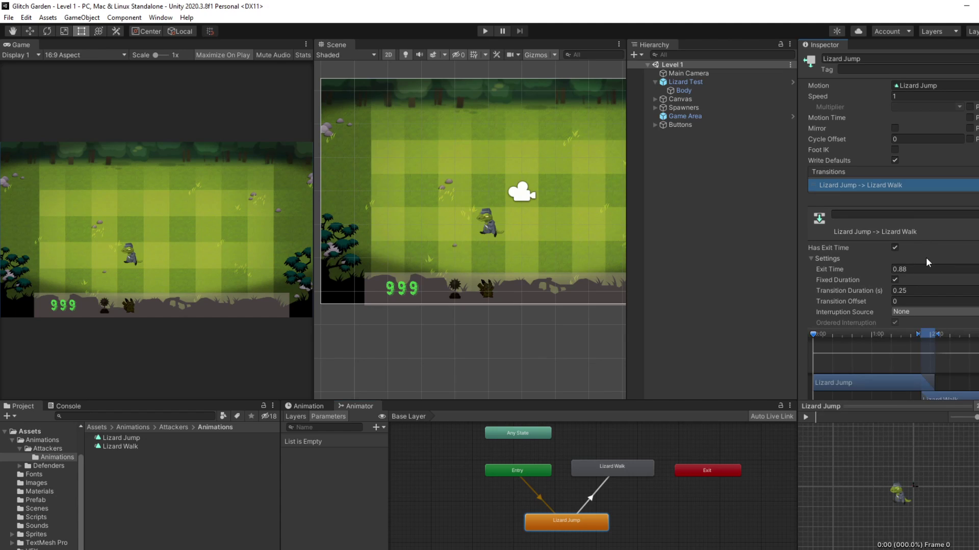
pyautogui.click(754, 302)
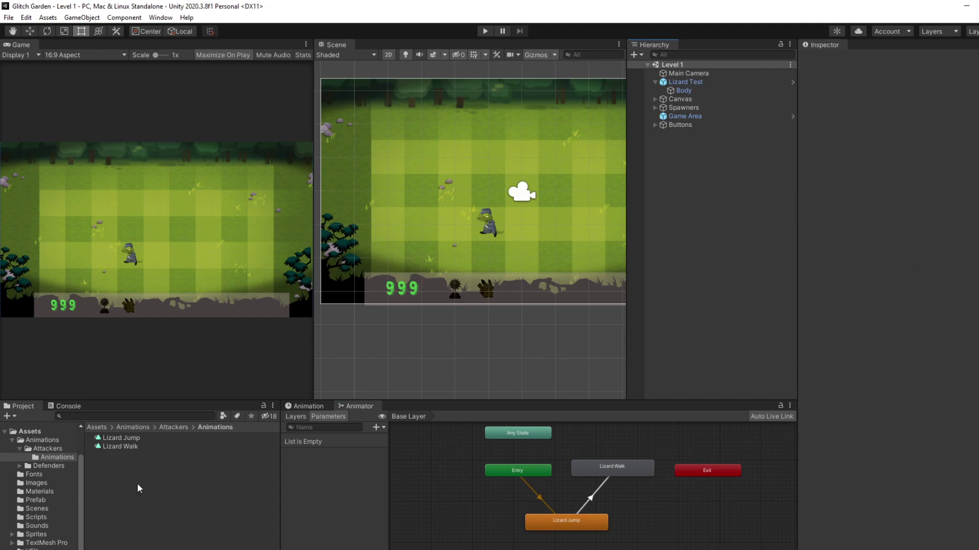
# Show the Lizard Jump timeline for Lizard Test, whose Sprite track is Missing.
pyautogui.click(307, 406)
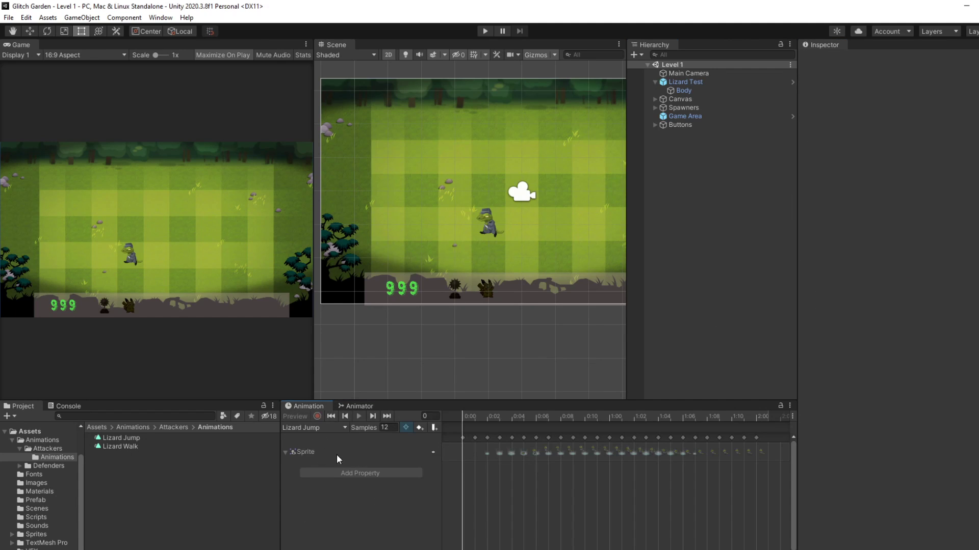
pyautogui.click(174, 427)
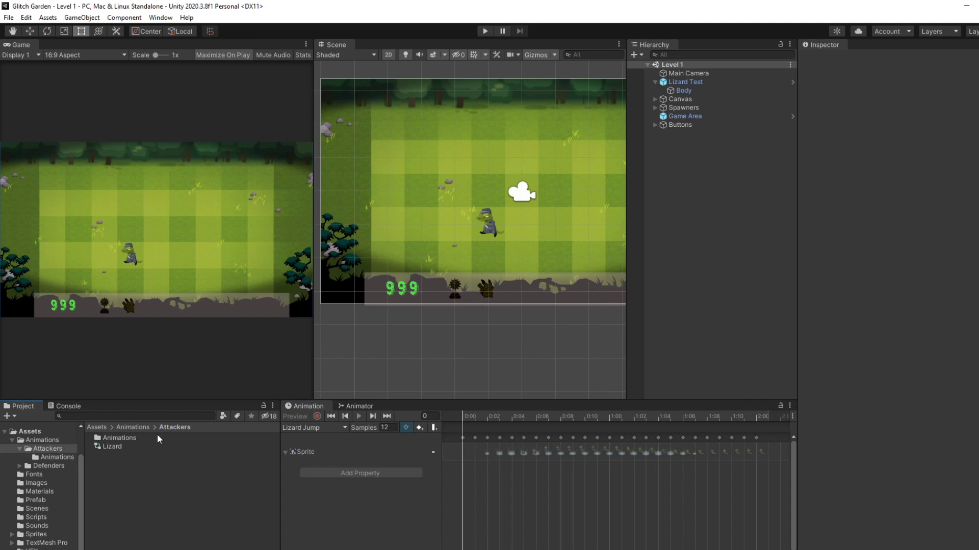
pyautogui.doubleClick(109, 447)
pyautogui.click(307, 407)
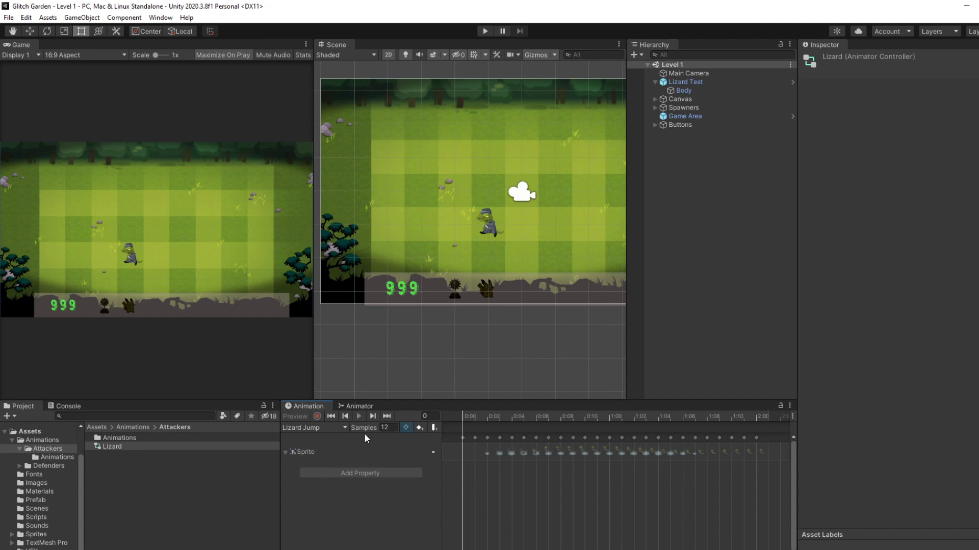
pyautogui.click(712, 83)
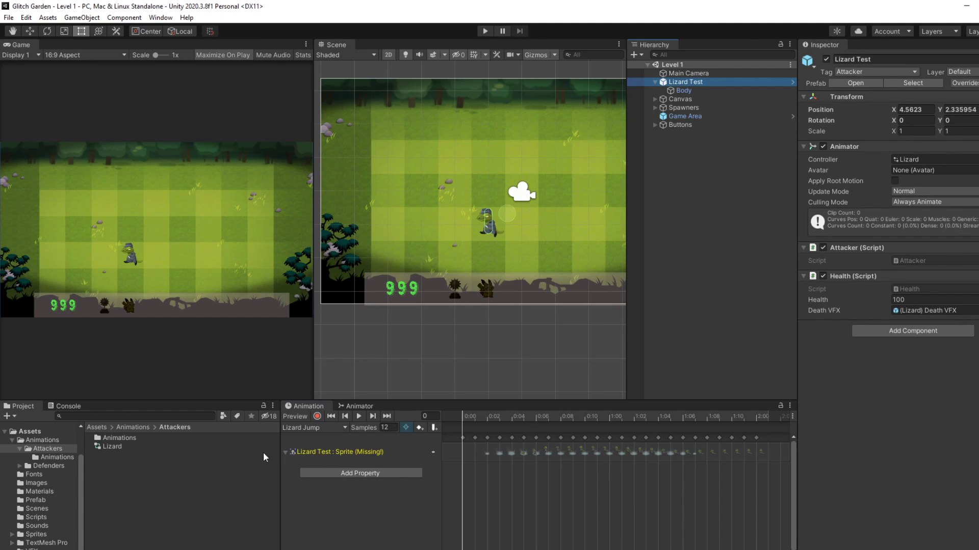
# Browse Body's Sprite Renderer properties in Lizard Jump's Add Property list without adding any.
pyautogui.click(106, 449)
pyautogui.doubleClick(141, 445)
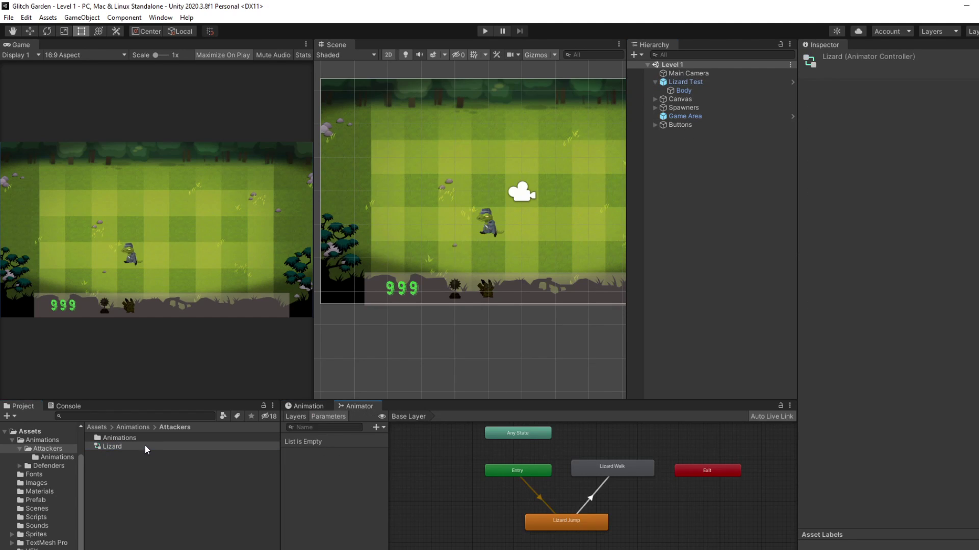
pyautogui.click(303, 406)
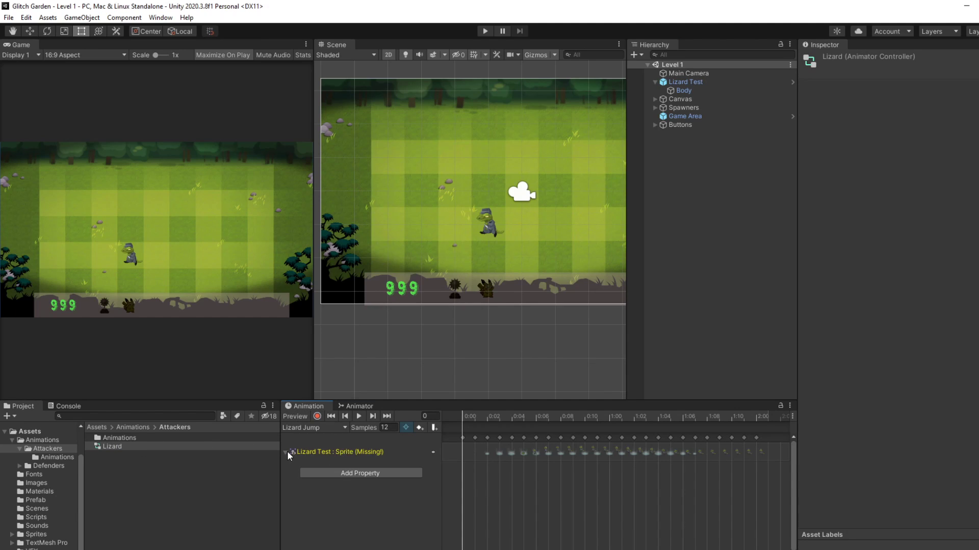
pyautogui.click(330, 476)
pyautogui.click(429, 475)
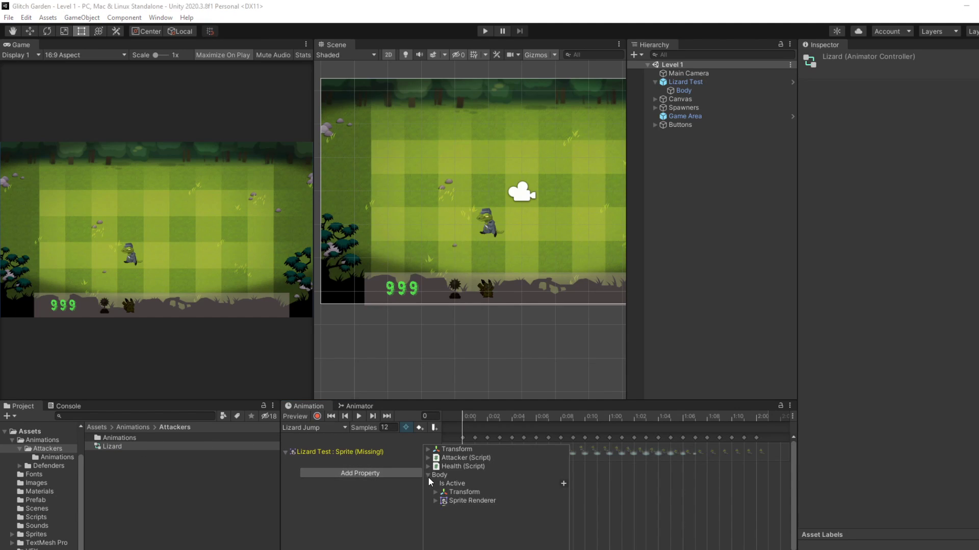
pyautogui.click(436, 501)
pyautogui.scroll(-5, 498, 510)
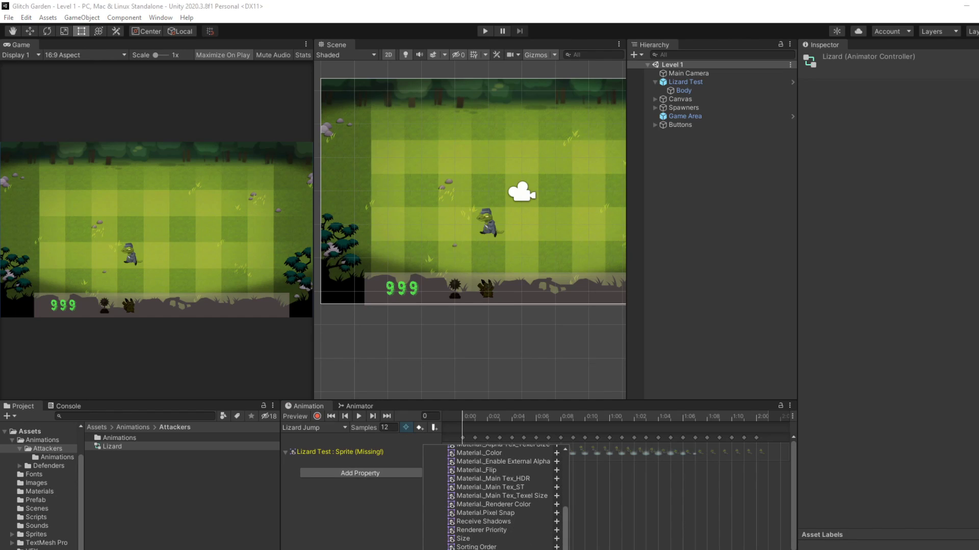
pyautogui.press('Escape')
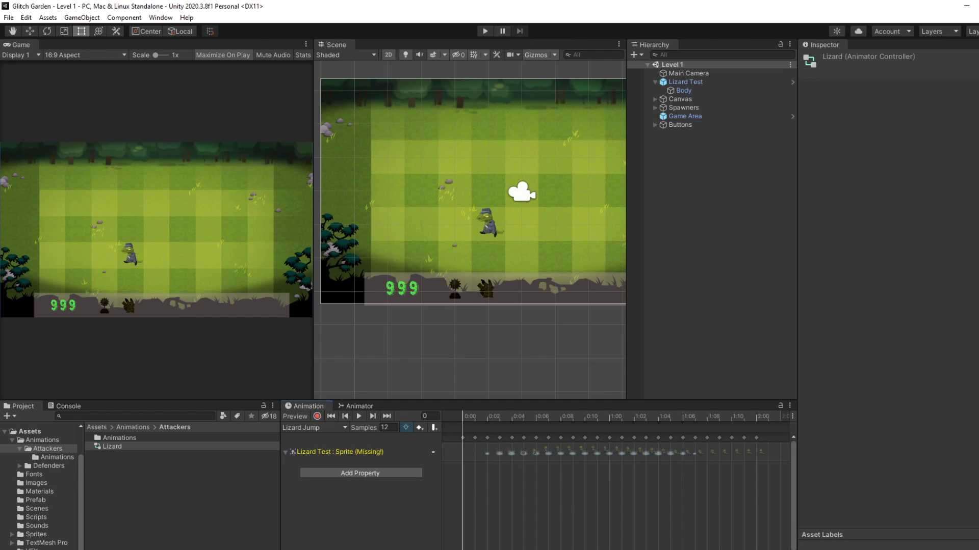
# Inspect the missing Sprite track and preview the Lizard Jump animation.
pyautogui.click(284, 448)
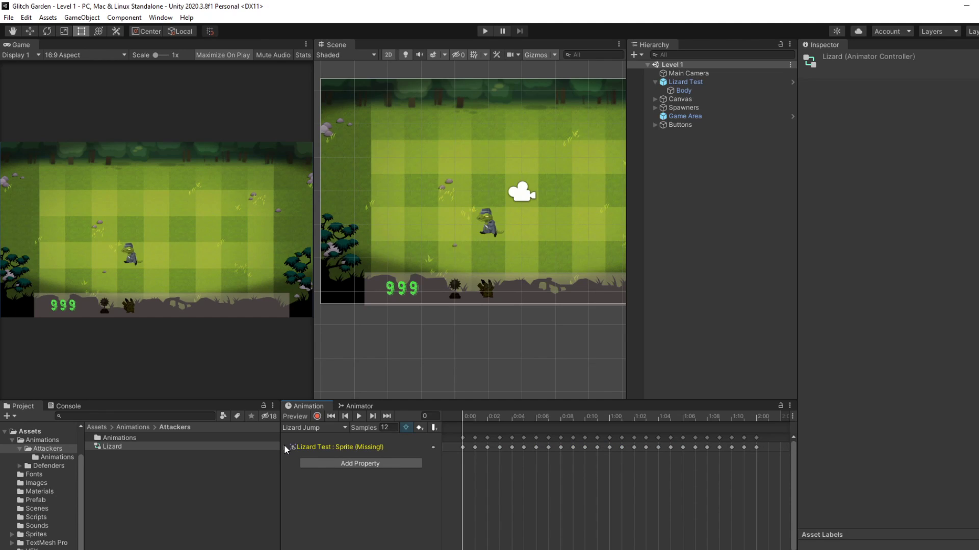
pyautogui.click(284, 448)
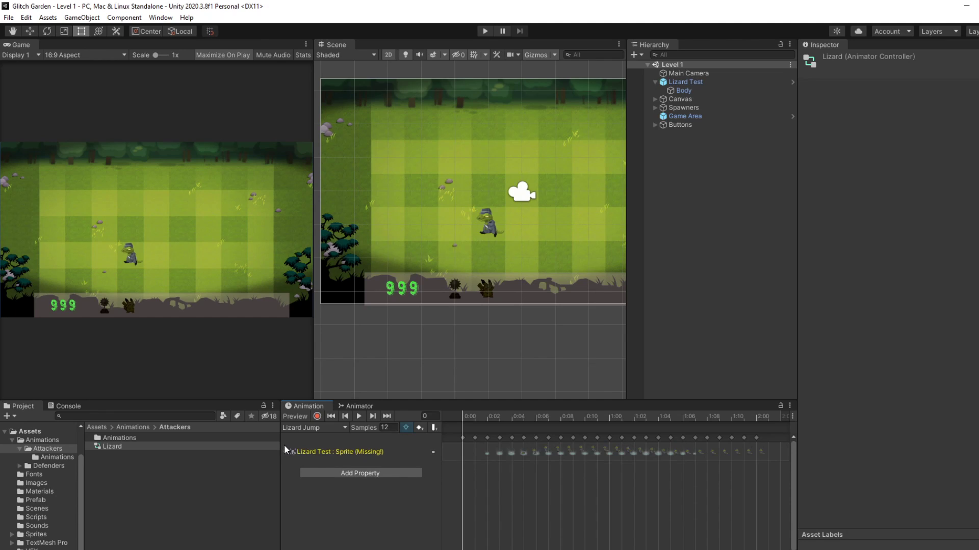
pyautogui.click(356, 415)
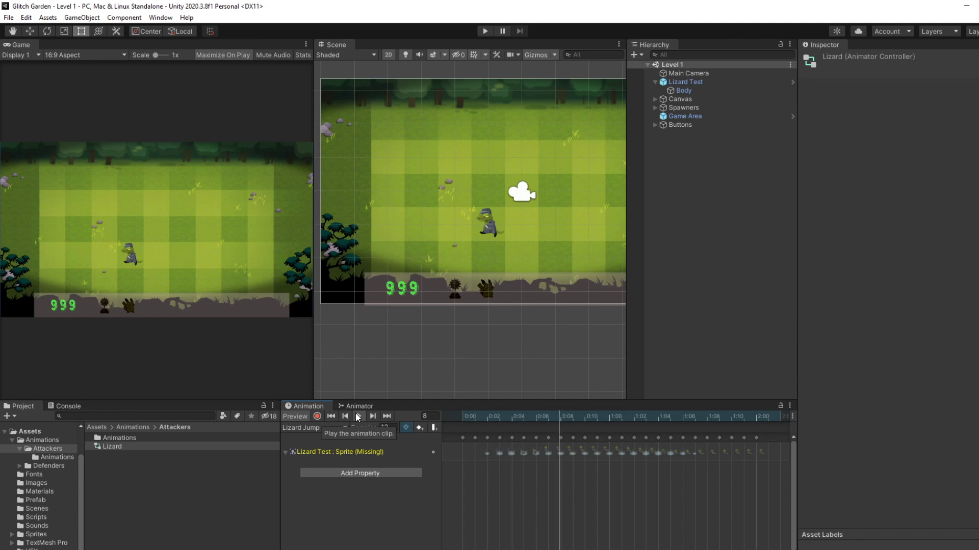
pyautogui.click(356, 415)
# Add the Body > Sprite Renderer > Sprite property to the Lizard Jump clip.
pyautogui.click(331, 473)
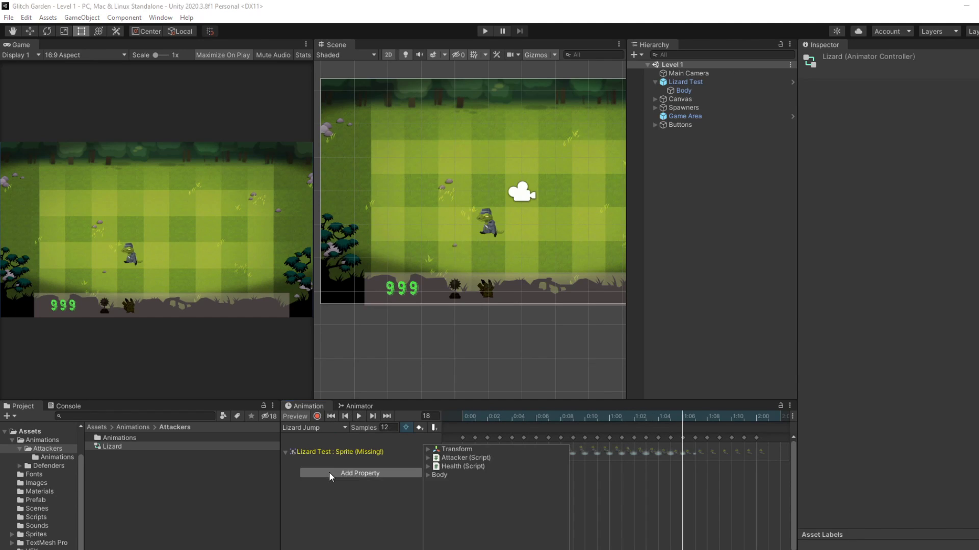
pyautogui.click(428, 475)
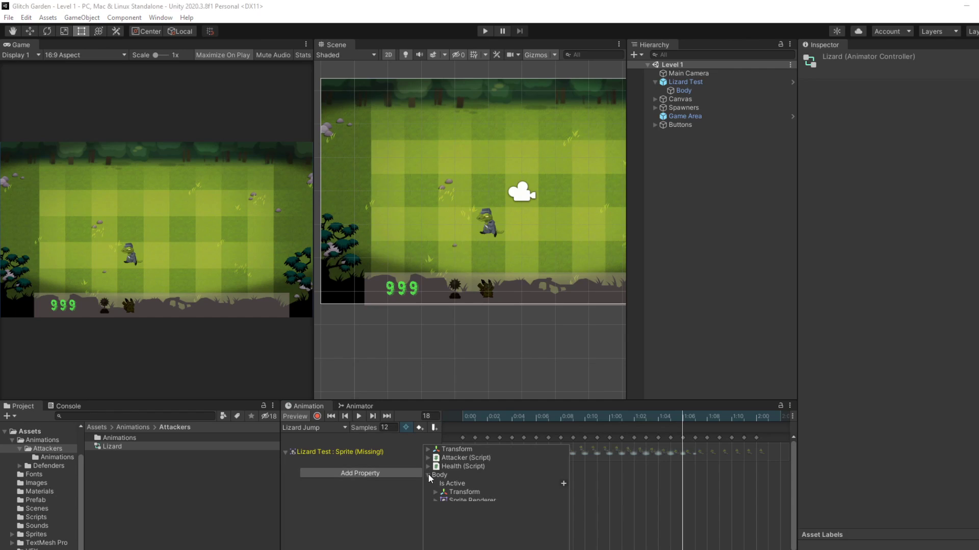
pyautogui.click(448, 501)
pyautogui.click(436, 501)
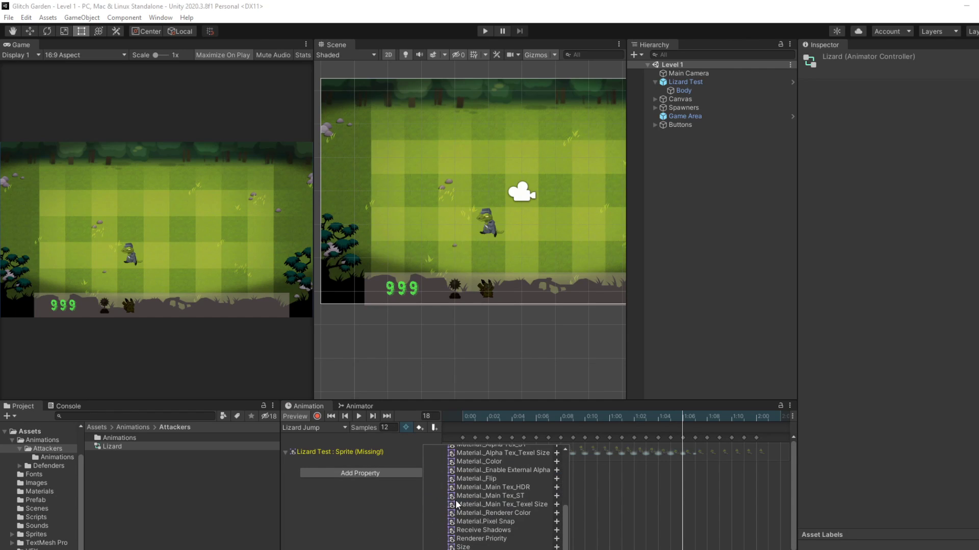
# Reopen Lizard Jump from Attackers/Animations and check its new Body : Sprite track.
pyautogui.click(341, 490)
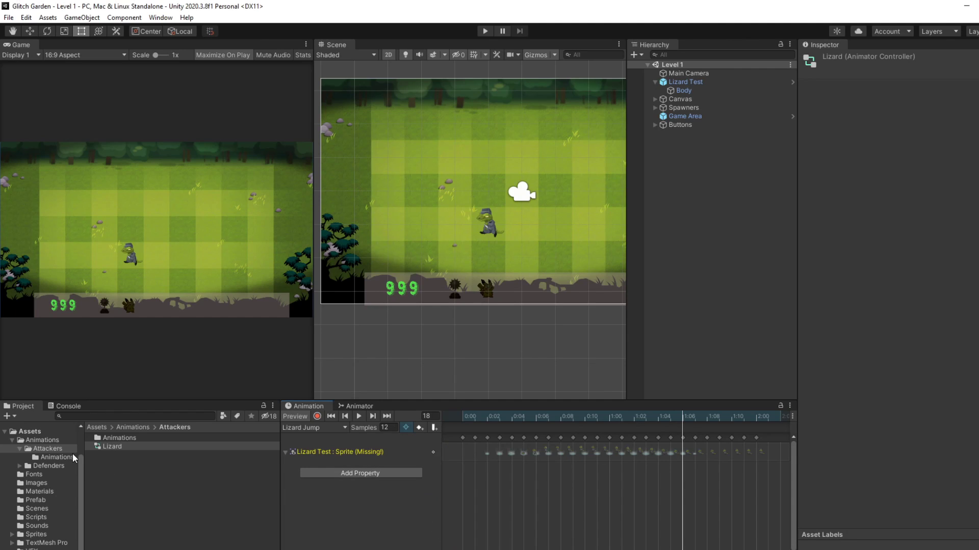
pyautogui.doubleClick(106, 438)
pyautogui.click(120, 446)
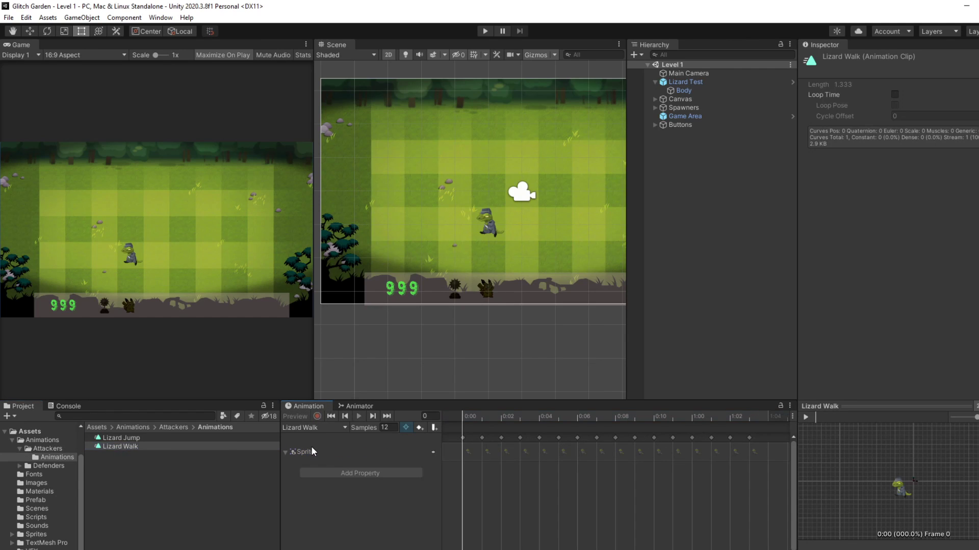
pyautogui.click(178, 439)
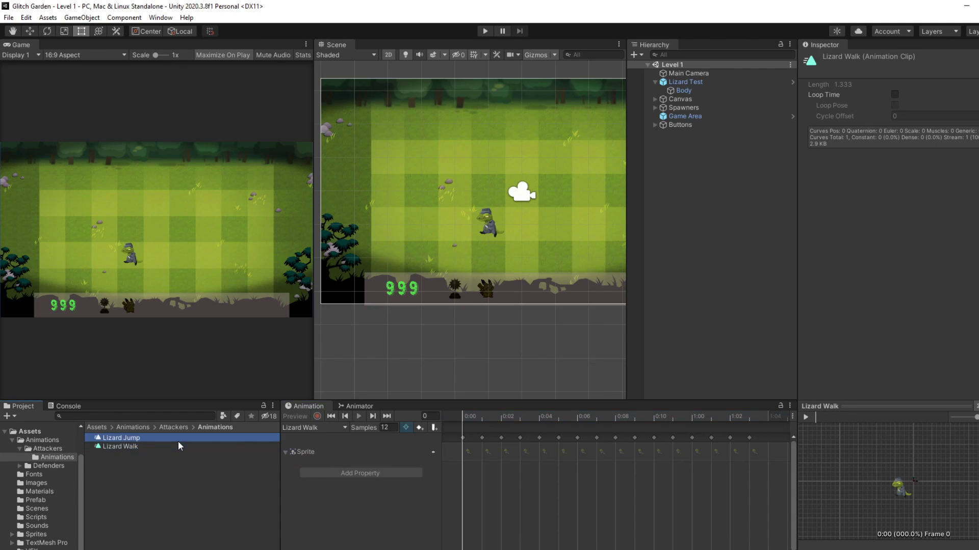
pyautogui.click(358, 475)
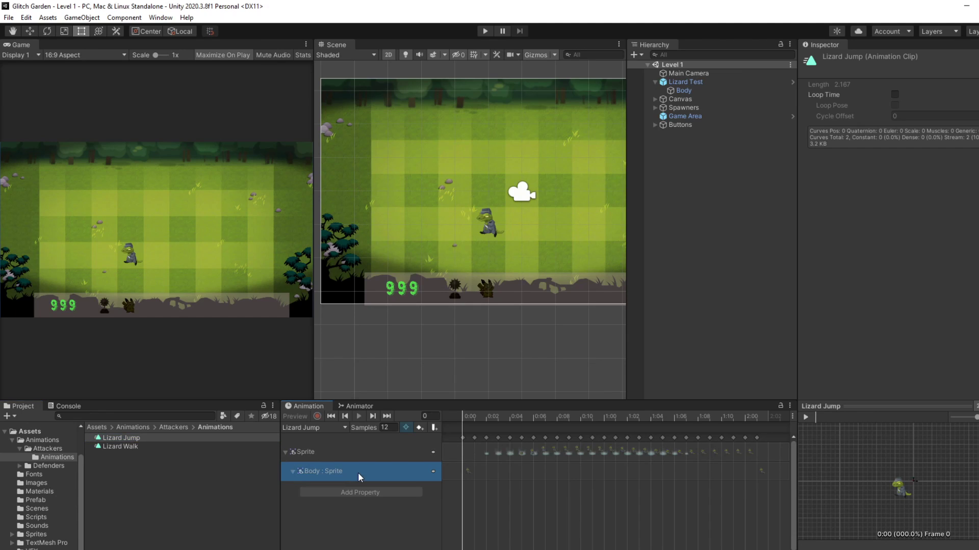
pyautogui.click(194, 469)
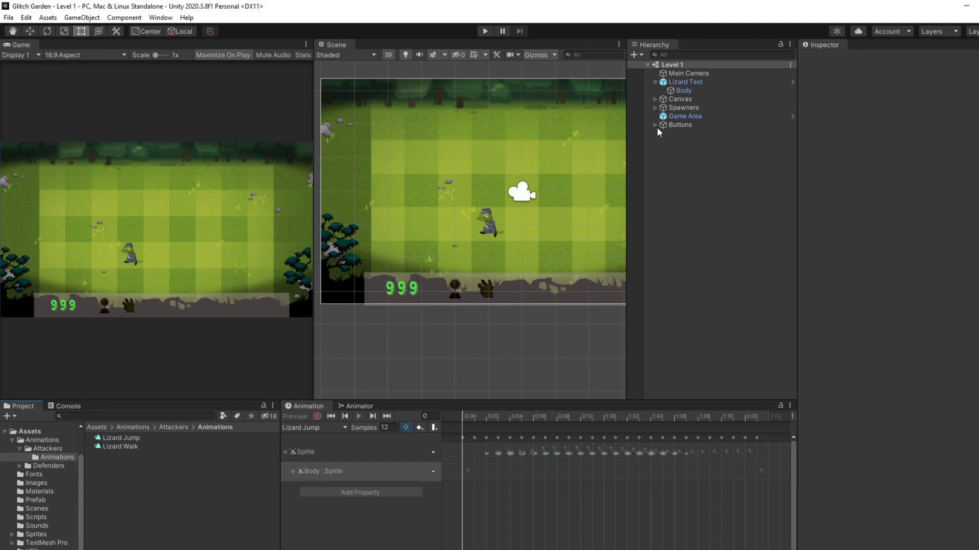
# Run a brief play-mode test of the lizard, then open the Lizard Walk clip.
pyautogui.click(485, 32)
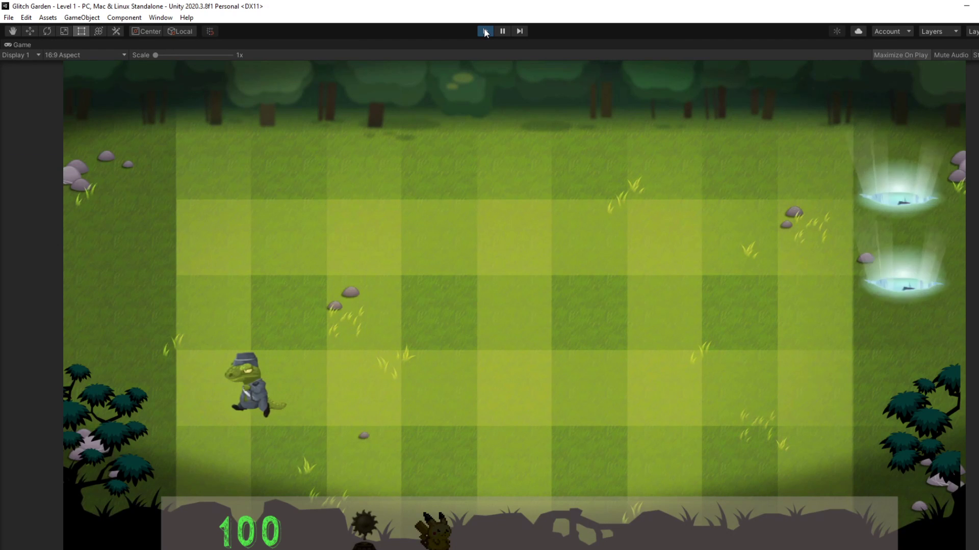
pyautogui.click(485, 31)
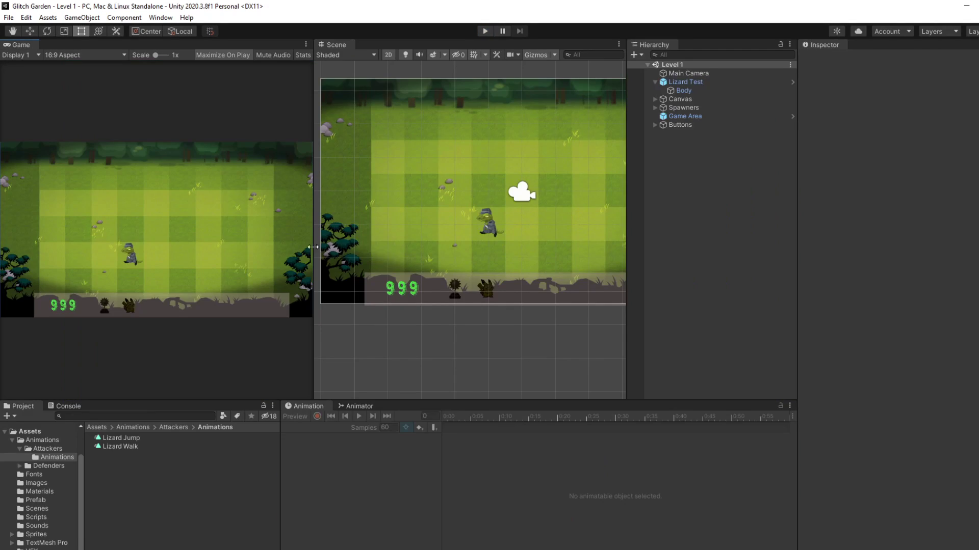
pyautogui.click(186, 446)
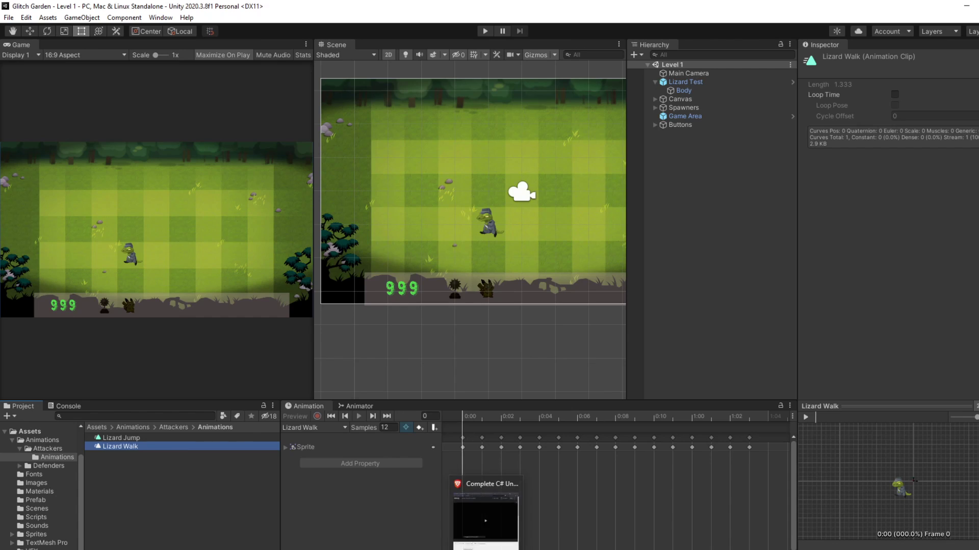
# Bring the '282. Parent, Child & Animation' lecture forward and leave it paused at 13:20.
pyautogui.click(484, 488)
pyautogui.click(475, 386)
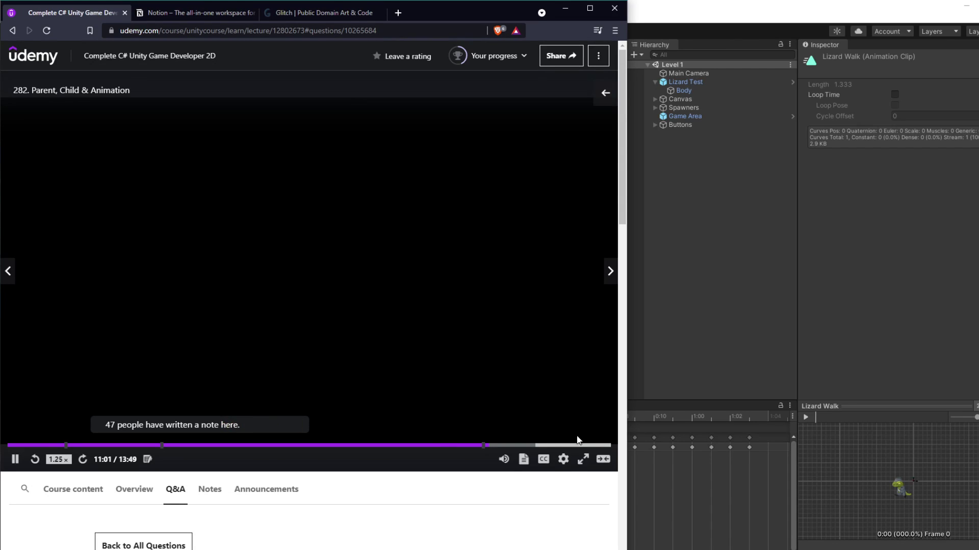
pyautogui.click(576, 444)
pyautogui.press('space')
pyautogui.click(577, 445)
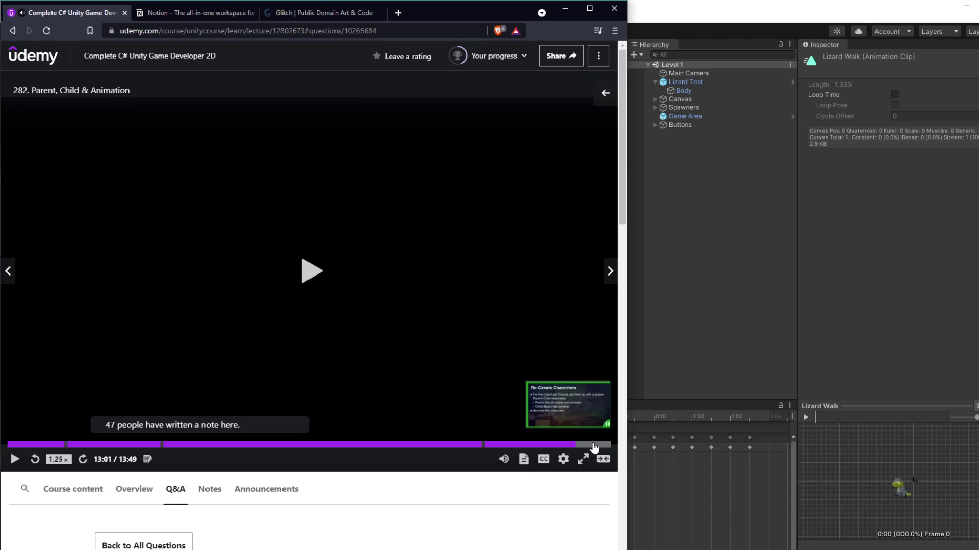
pyautogui.click(590, 445)
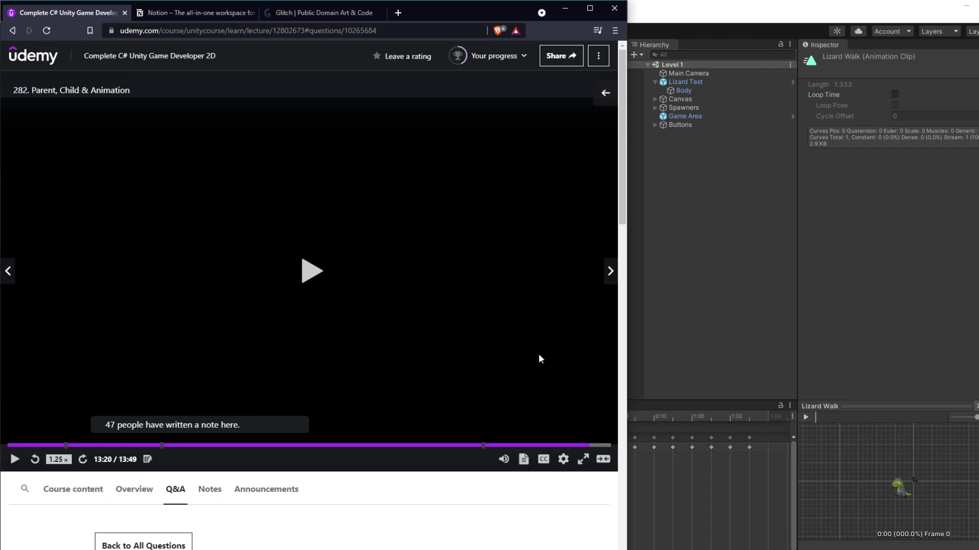
# Switch from the paused Udemy lecture to the Unity Glitch Garden editor.
pyautogui.click(768, 310)
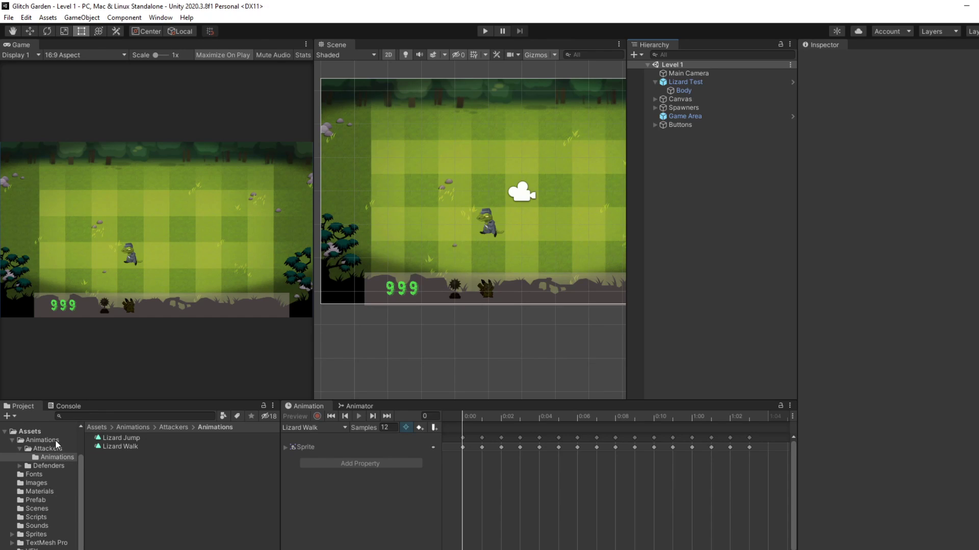
# Preview the Lizard Walk clip's keyframes and expand its Sprite track thumbnails.
pyautogui.click(104, 445)
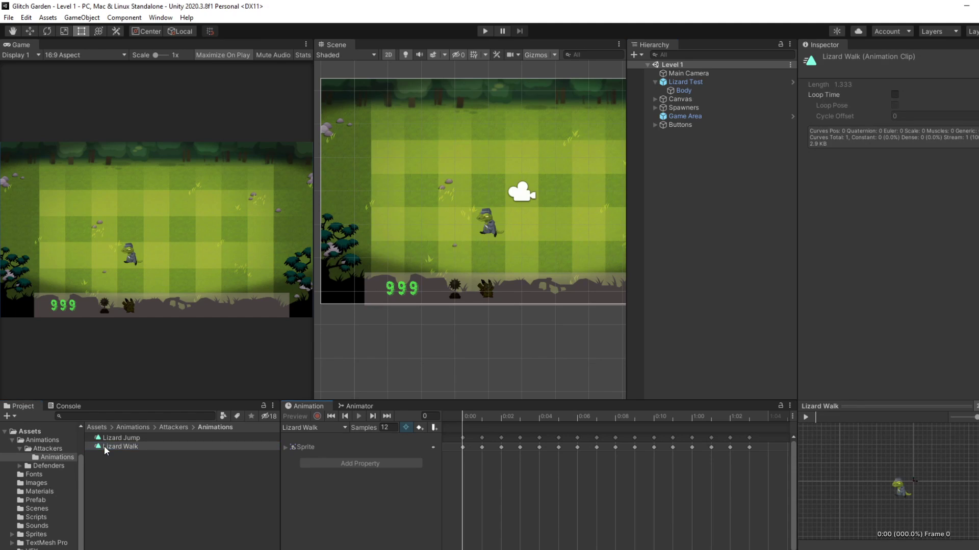
pyautogui.click(44, 450)
pyautogui.doubleClick(128, 447)
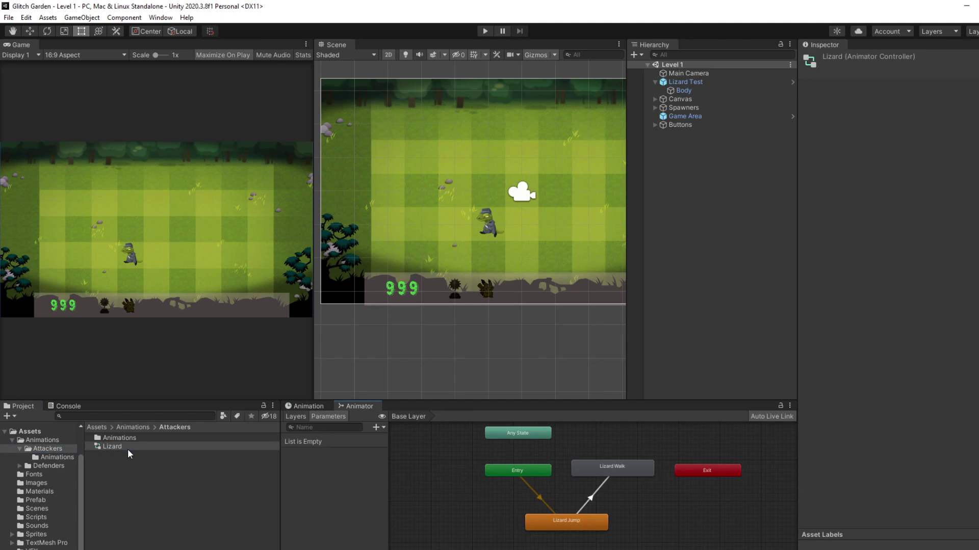
pyautogui.click(299, 408)
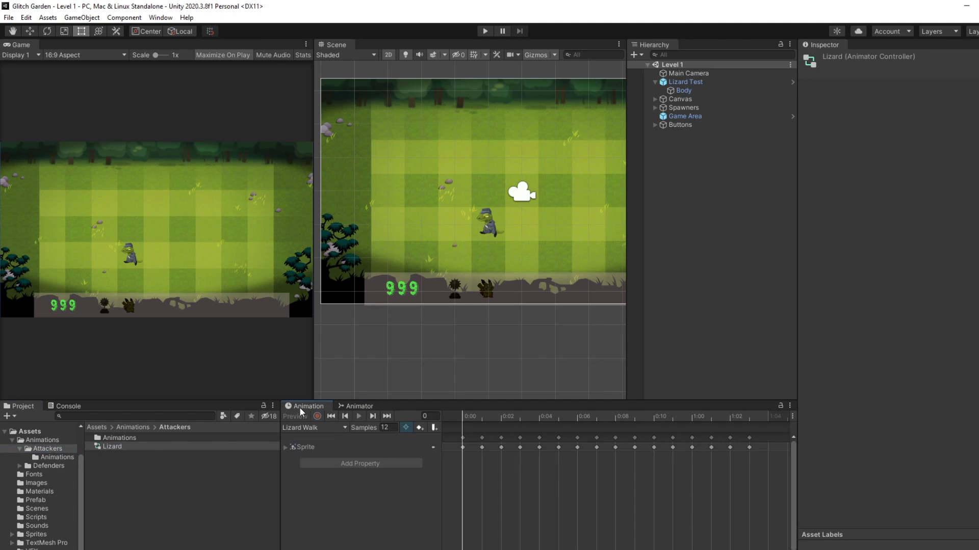
pyautogui.click(285, 447)
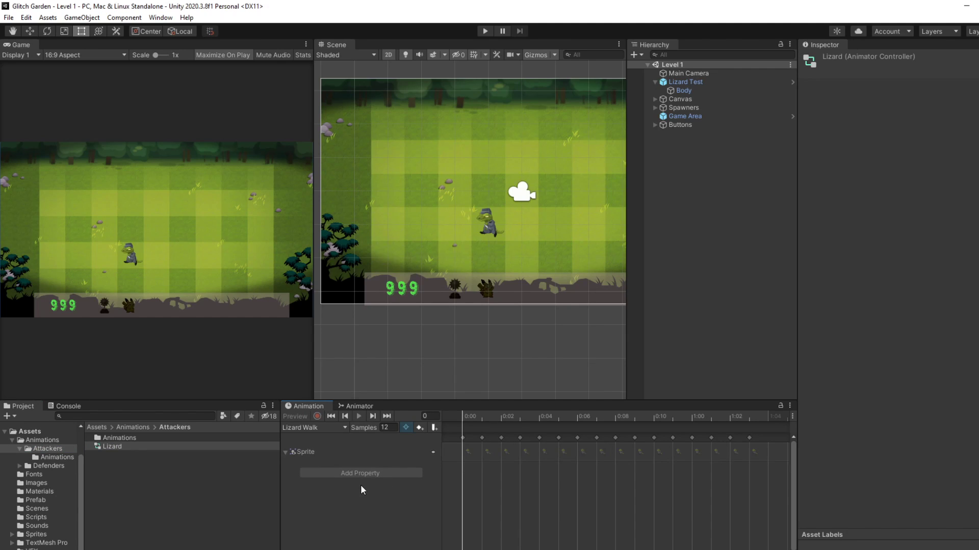
# Browse Lizard Test's Sprite Renderer properties in Add Property without adding any.
pyautogui.click(709, 82)
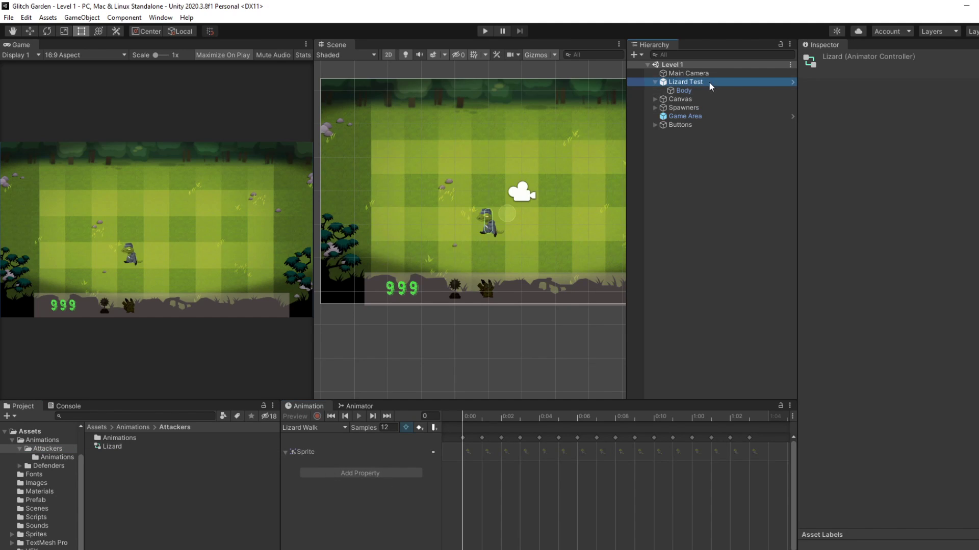
pyautogui.click(409, 453)
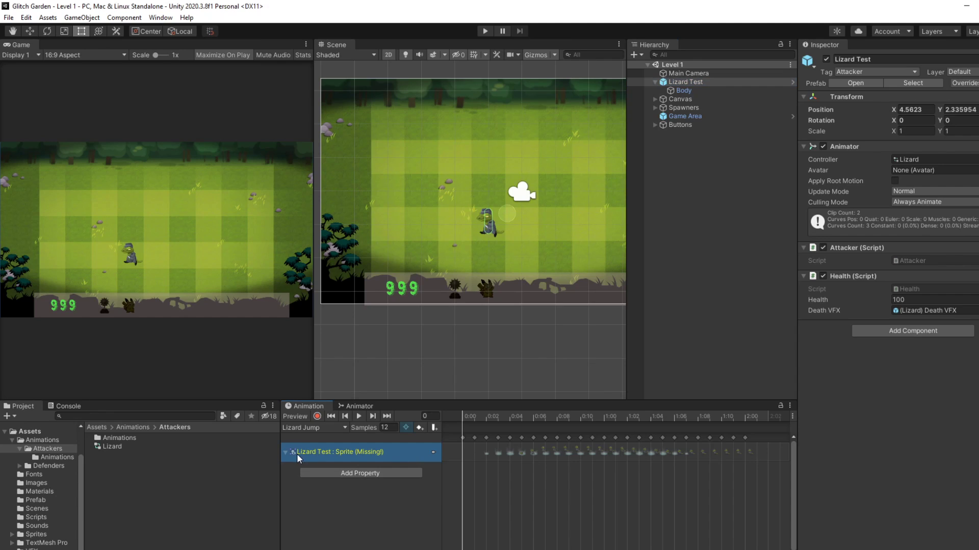
pyautogui.click(335, 472)
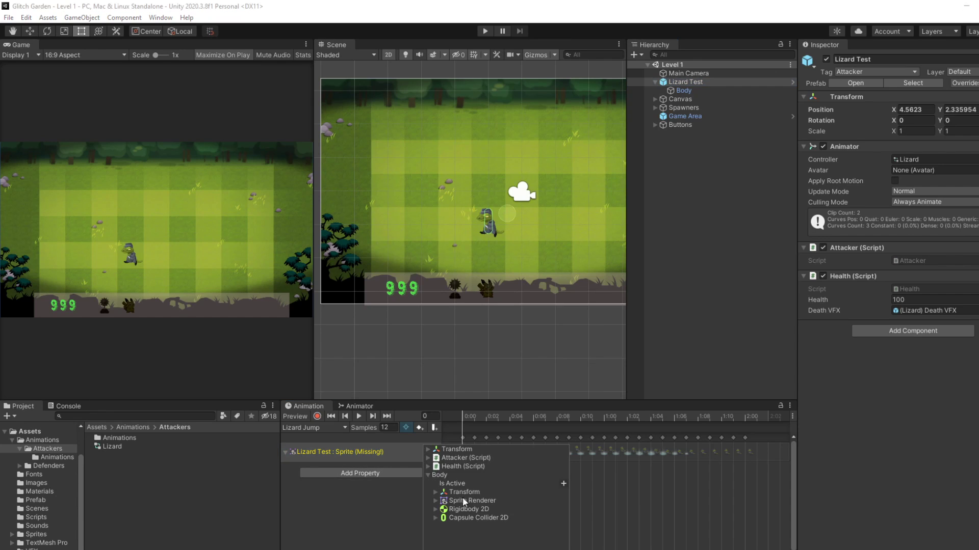
pyautogui.click(437, 501)
pyautogui.scroll(-5, 514, 535)
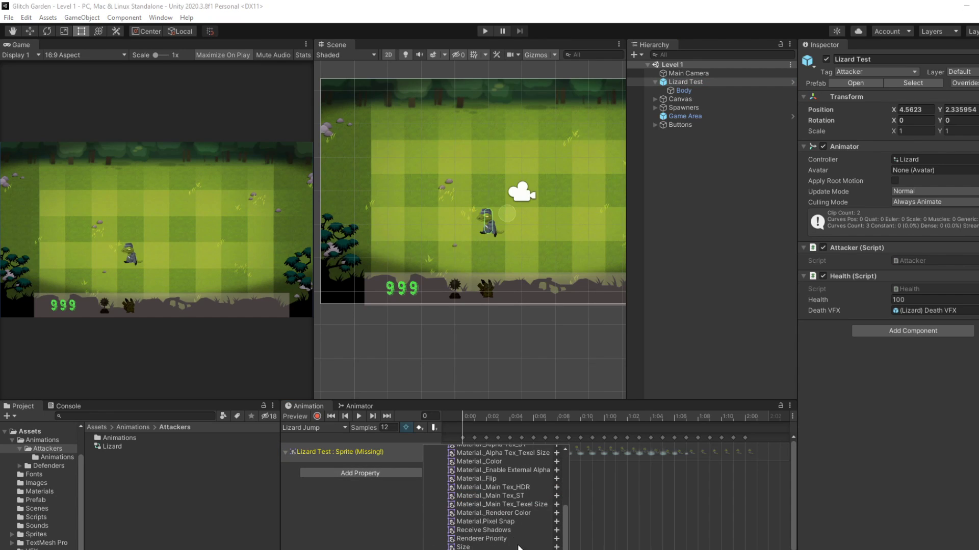
pyautogui.scroll(5, 524, 528)
pyautogui.scroll(-5, 512, 509)
pyautogui.scroll(5, 509, 504)
pyautogui.click(326, 516)
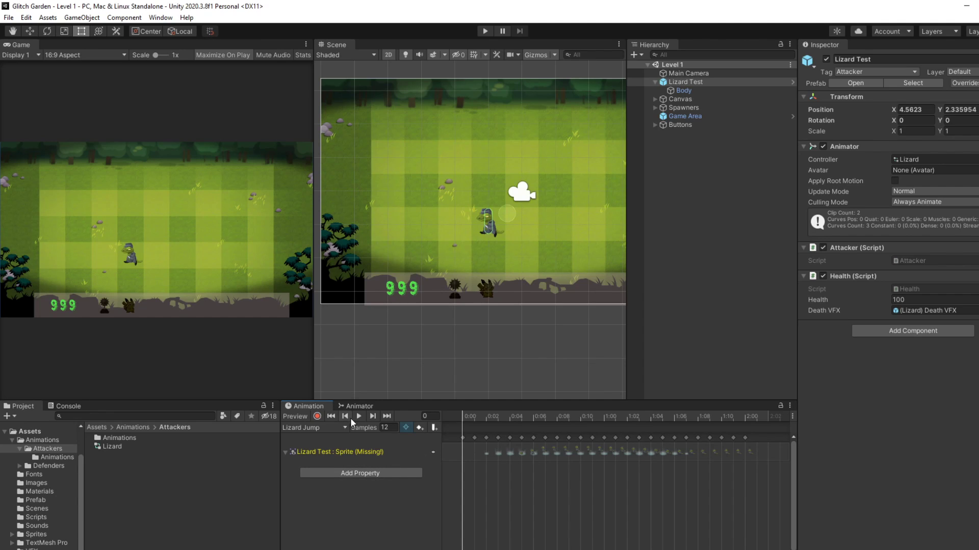
# Check the lizard's clip list, then open the Lizard controller's state graph in the Animator.
pyautogui.click(301, 429)
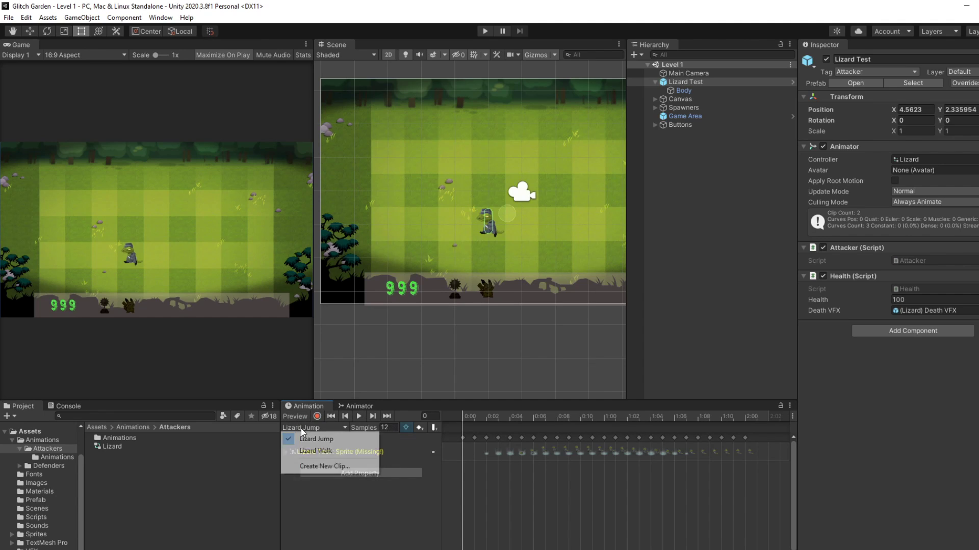
pyautogui.click(146, 473)
pyautogui.doubleClick(126, 447)
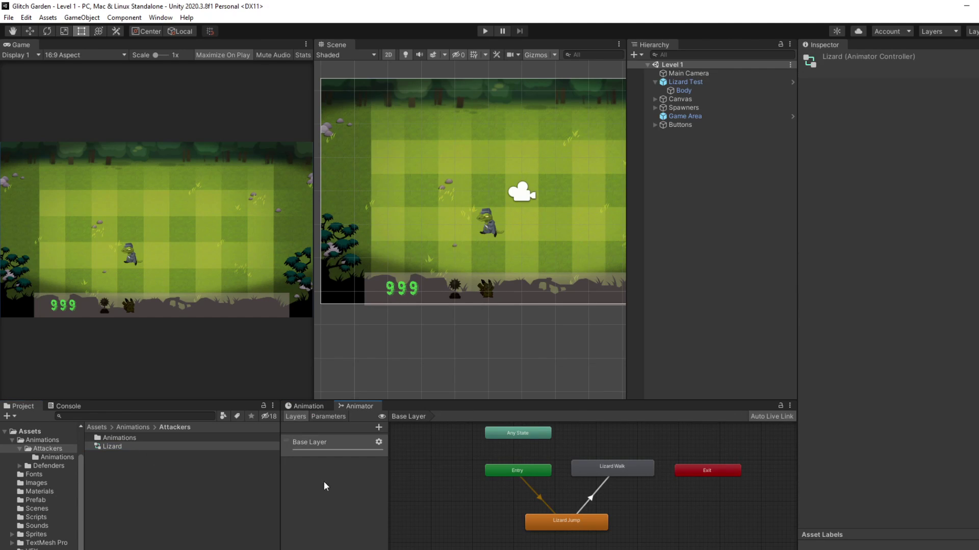
pyautogui.keyDown('ctrl'); pyautogui.scroll(3, 244, 510); pyautogui.keyUp('ctrl')
pyautogui.keyDown('ctrl'); pyautogui.scroll(-3, 244, 509); pyautogui.keyUp('ctrl')
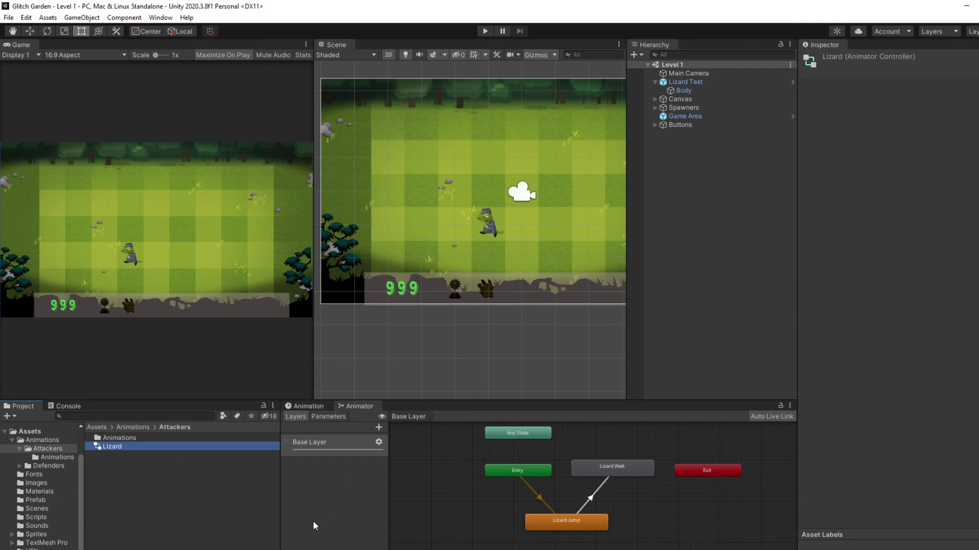
pyautogui.click(214, 489)
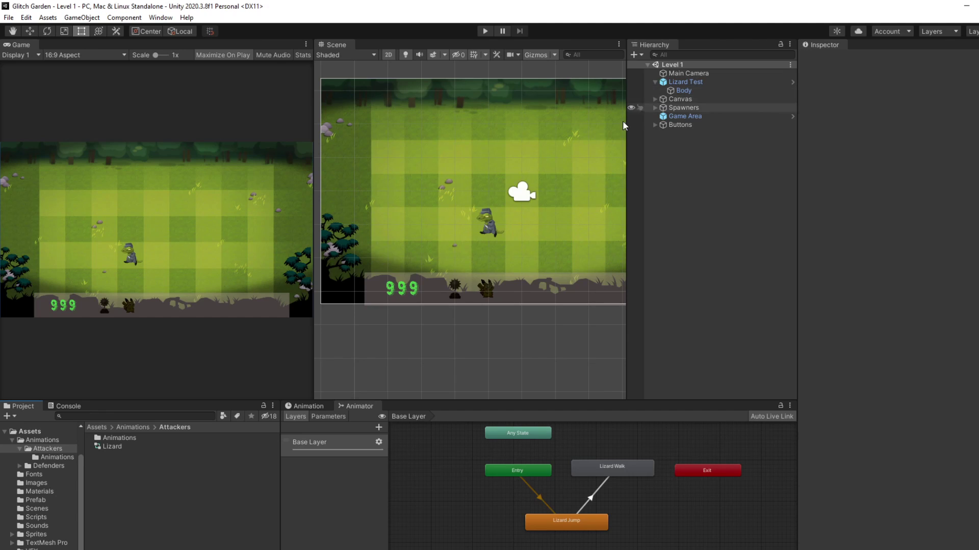
# Return to the lecture and start the Glitch Garden #5 quiz.
pyautogui.hotkey('alt', 'Tab')
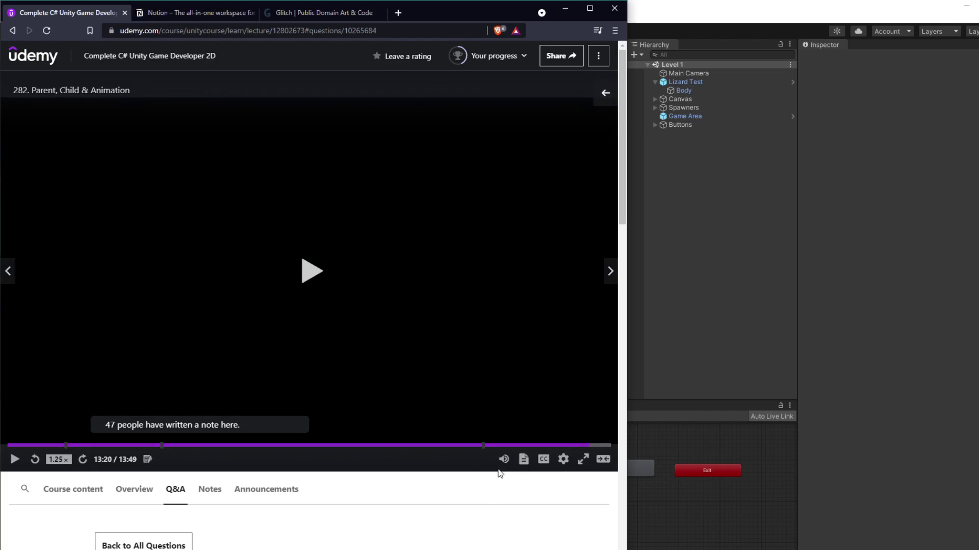
pyautogui.click(335, 257)
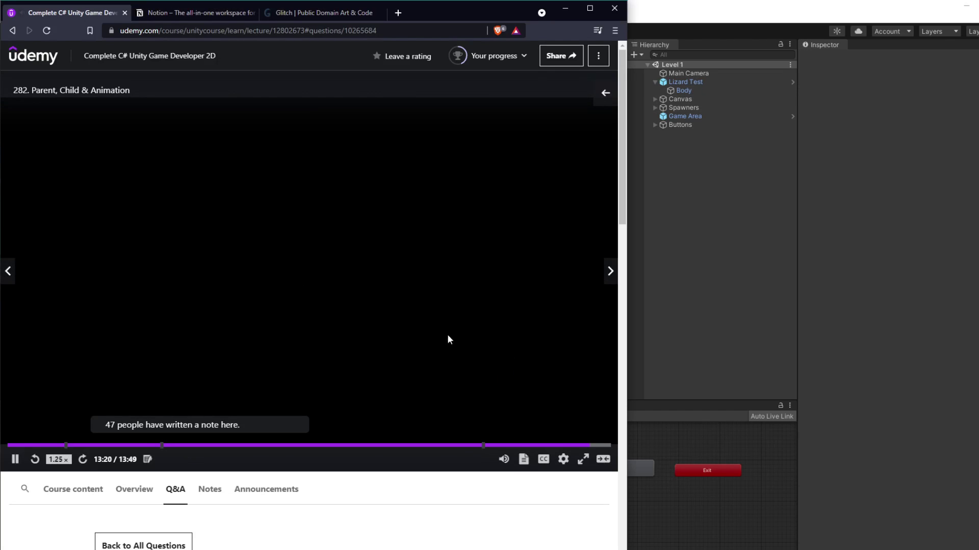
pyautogui.click(611, 271)
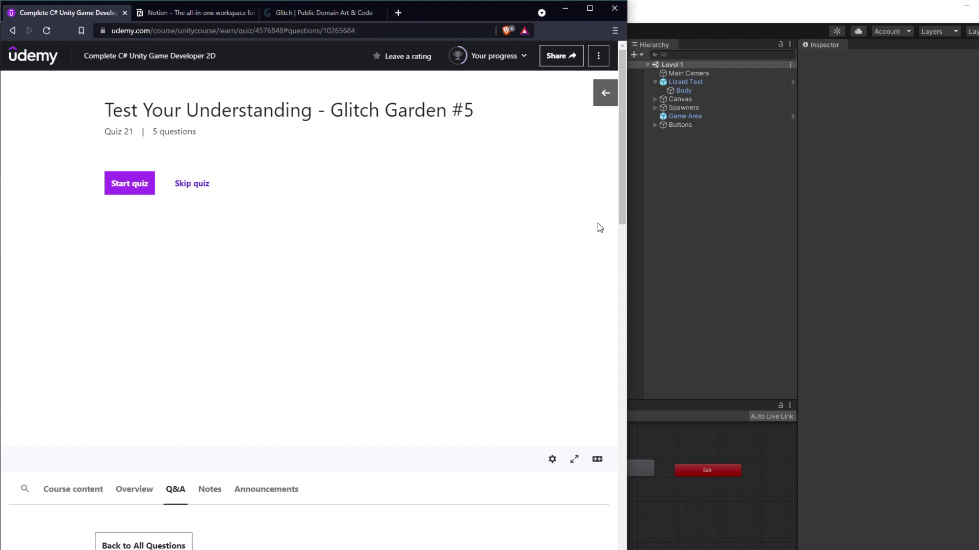
pyautogui.click(145, 186)
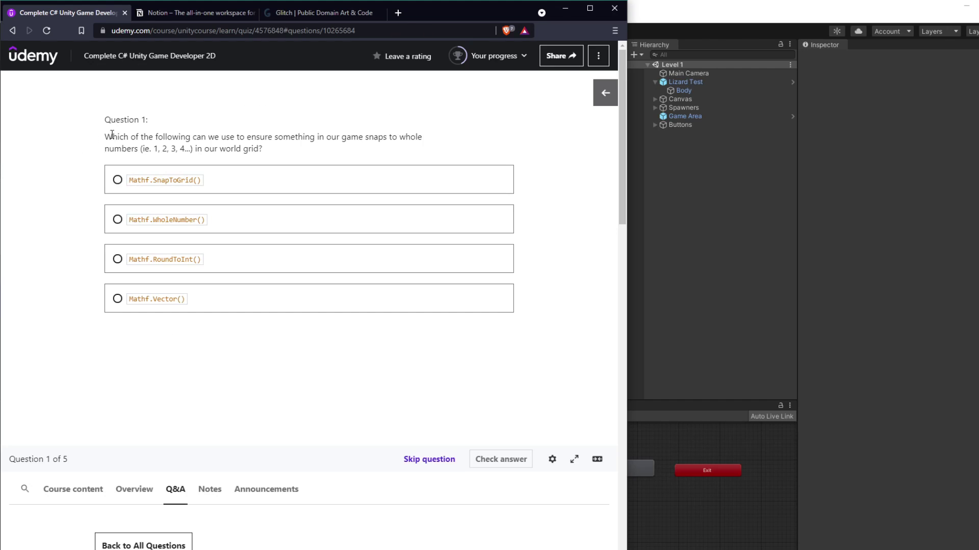
# Answer question 1 with Mathf.RoundToInt() and question 2 with Transparent.
pyautogui.moveTo(111, 135); pyautogui.dragTo(223, 193)
pyautogui.click(245, 260)
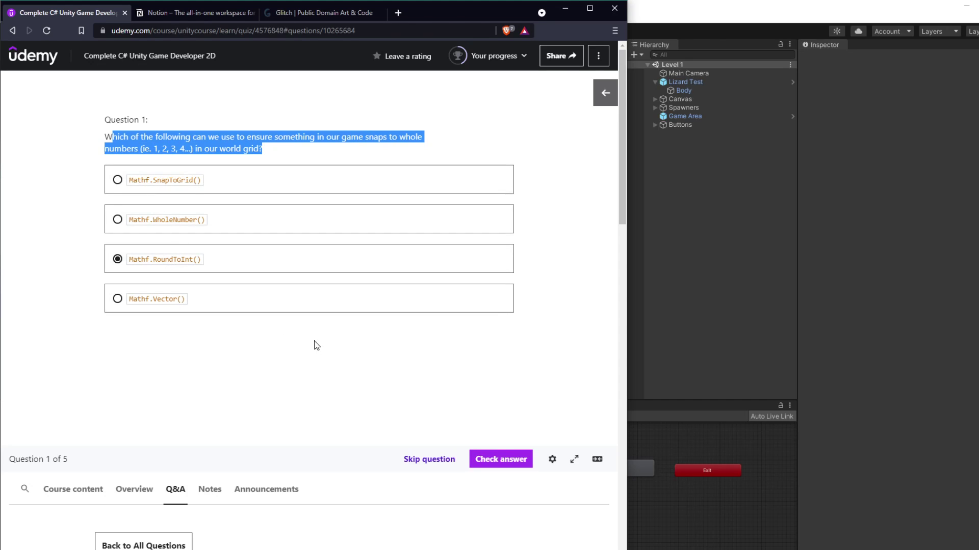
pyautogui.click(485, 460)
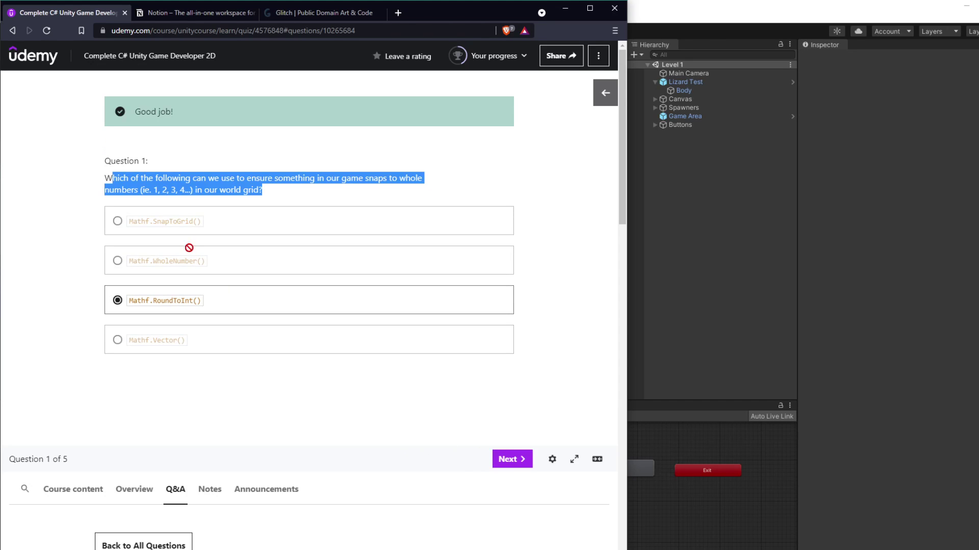
pyautogui.click(500, 459)
pyautogui.moveTo(105, 136); pyautogui.dragTo(426, 138)
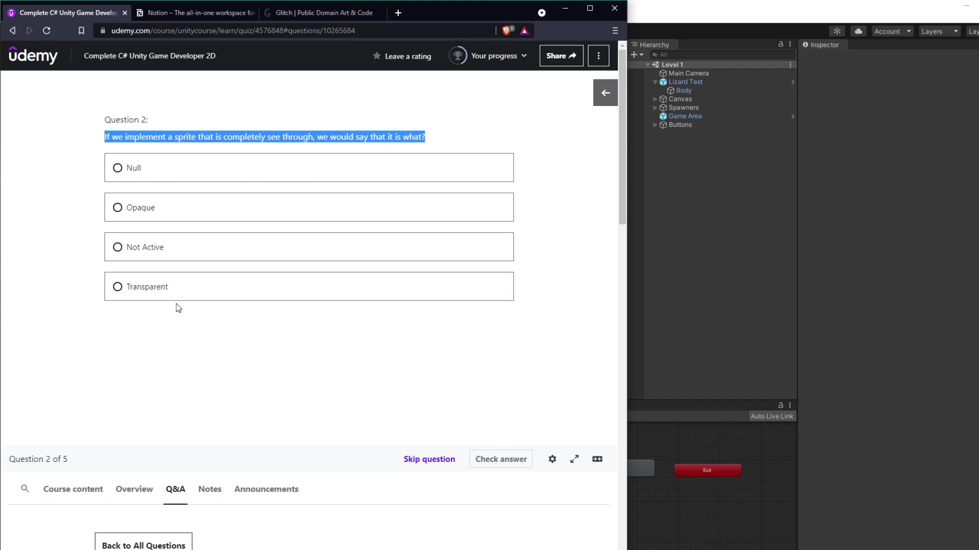
pyautogui.click(176, 289)
pyautogui.click(501, 459)
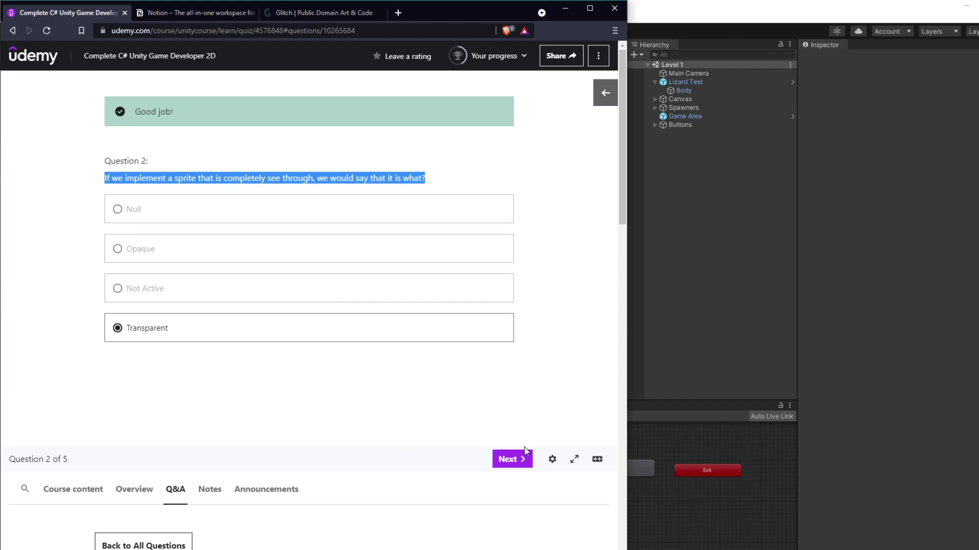
pyautogui.click(505, 460)
# Answer question 3 with Defender and question 4 with the displaying-strings option.
pyautogui.moveTo(104, 138); pyautogui.dragTo(371, 138)
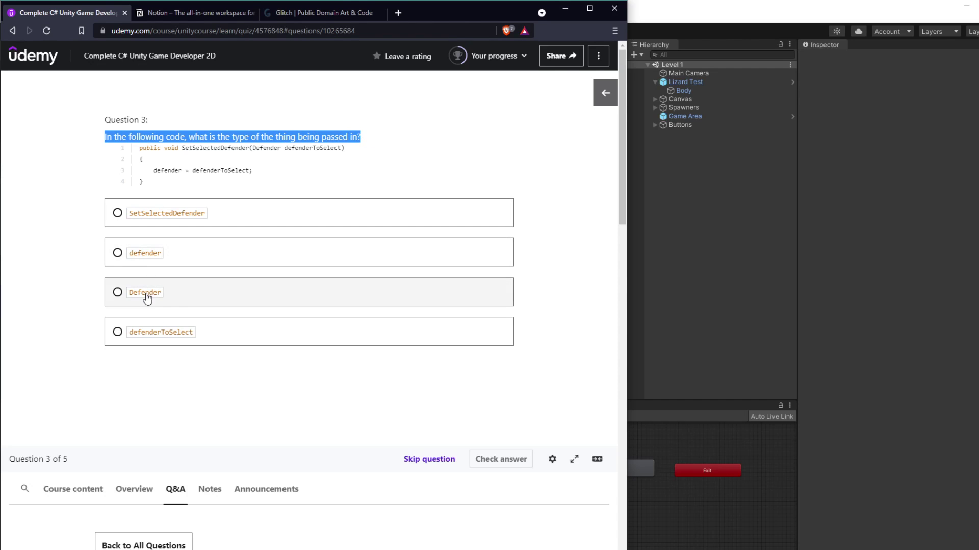
pyautogui.click(270, 291)
pyautogui.click(489, 459)
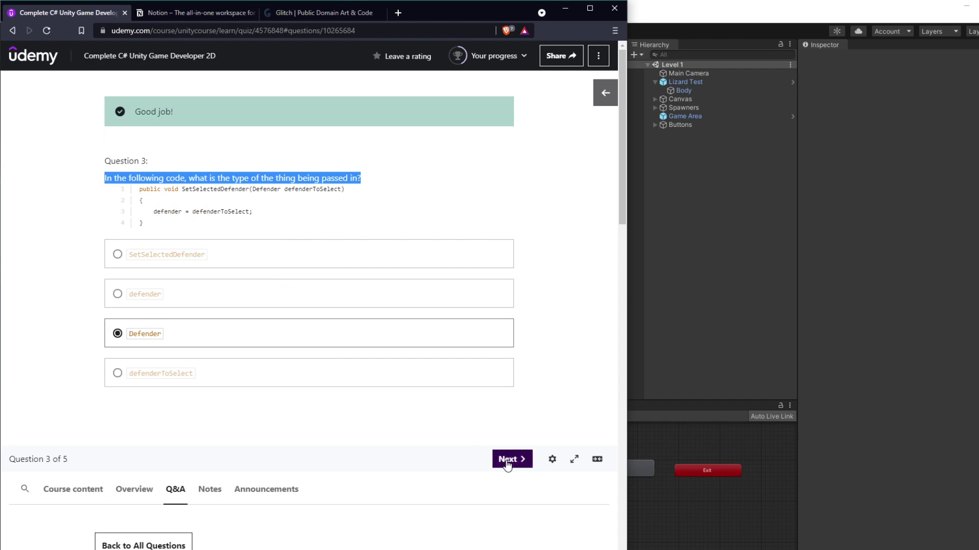
pyautogui.click(500, 456)
pyautogui.moveTo(104, 136); pyautogui.dragTo(302, 135)
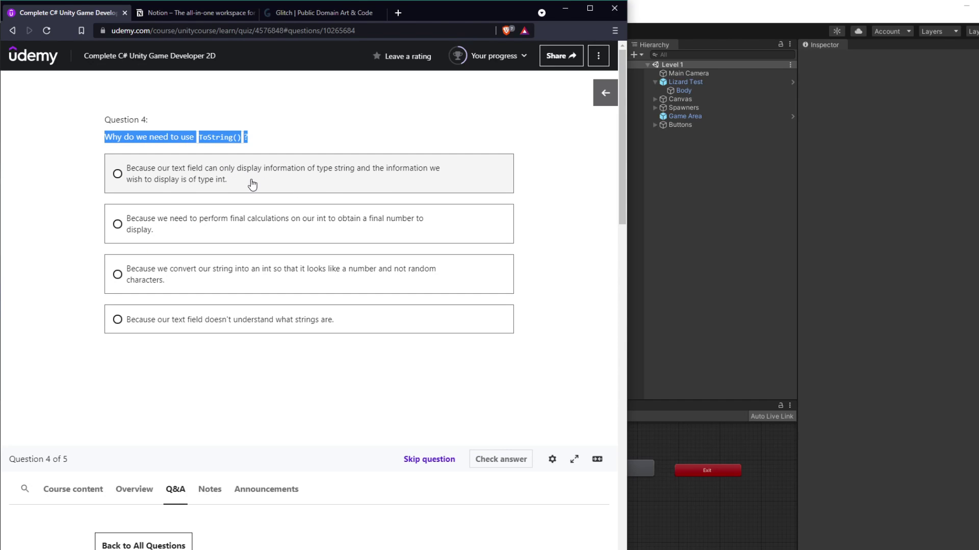
pyautogui.click(196, 185)
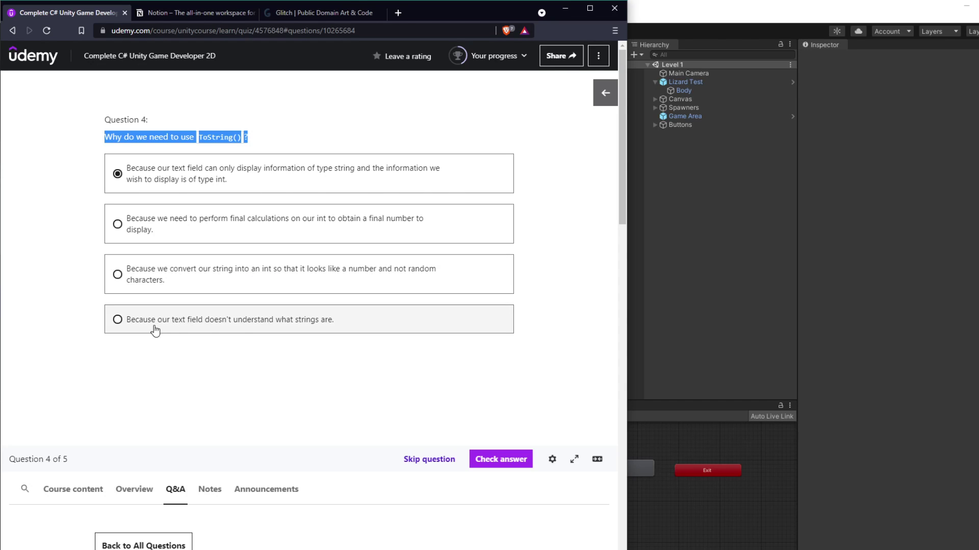
pyautogui.click(489, 460)
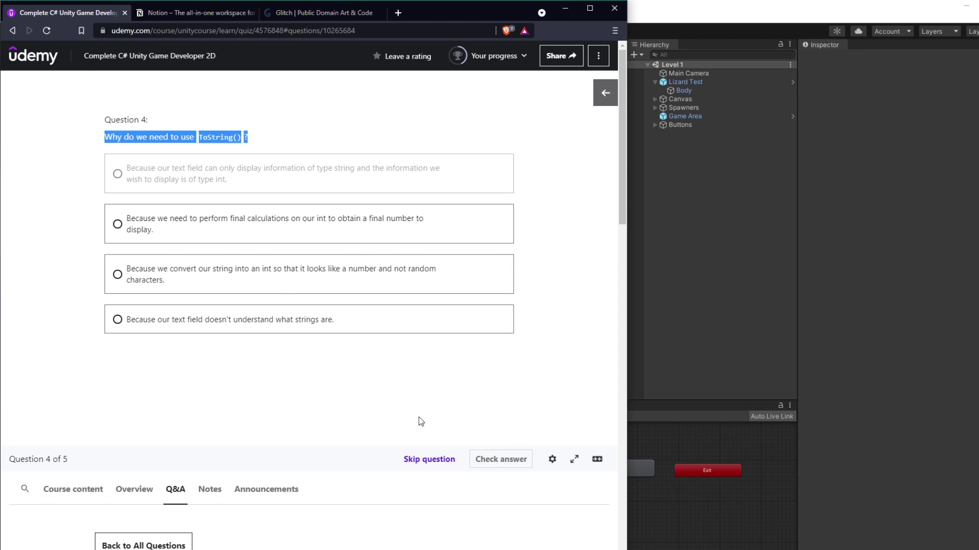
pyautogui.click(507, 459)
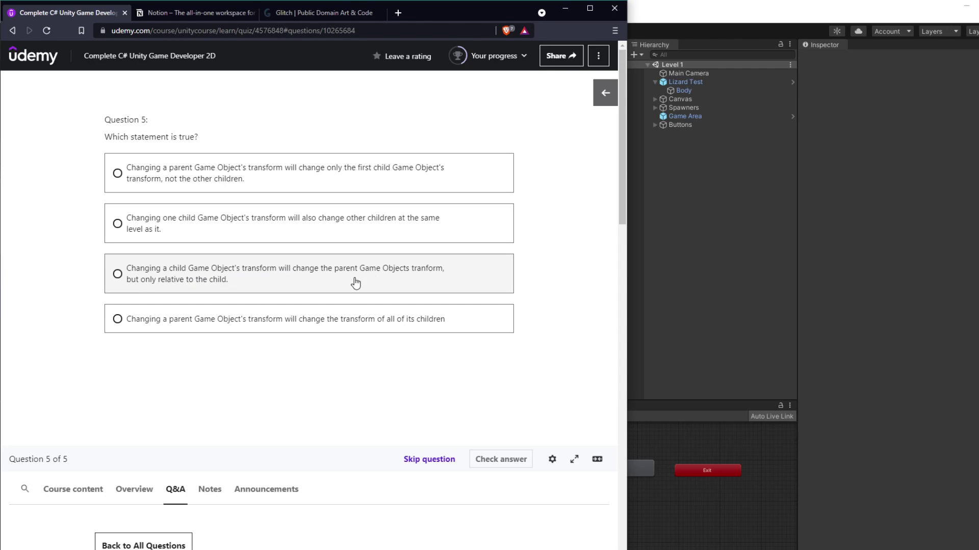
# Answer question 5 (parents move all children), view the 5/5 results, and continue to lecture 283.
pyautogui.click(134, 320)
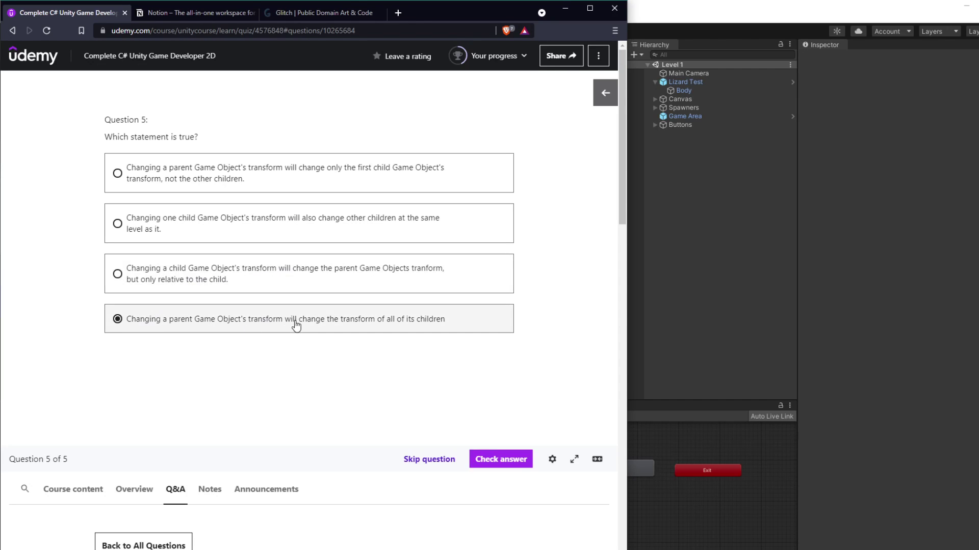
pyautogui.click(509, 464)
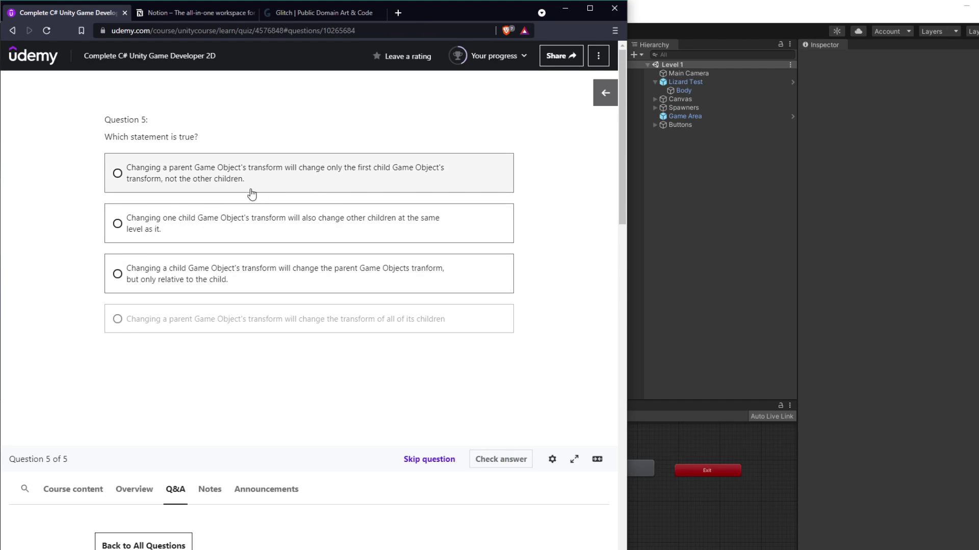
pyautogui.click(494, 460)
pyautogui.click(510, 460)
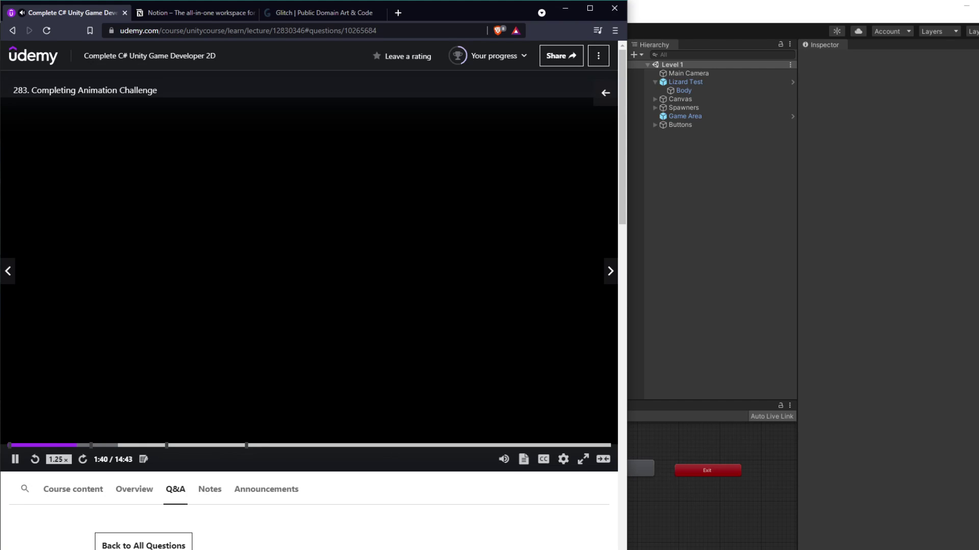
# Turn on English (Auto) subtitles for the lecture video.
pyautogui.click(543, 460)
pyautogui.click(533, 319)
pyautogui.click(360, 338)
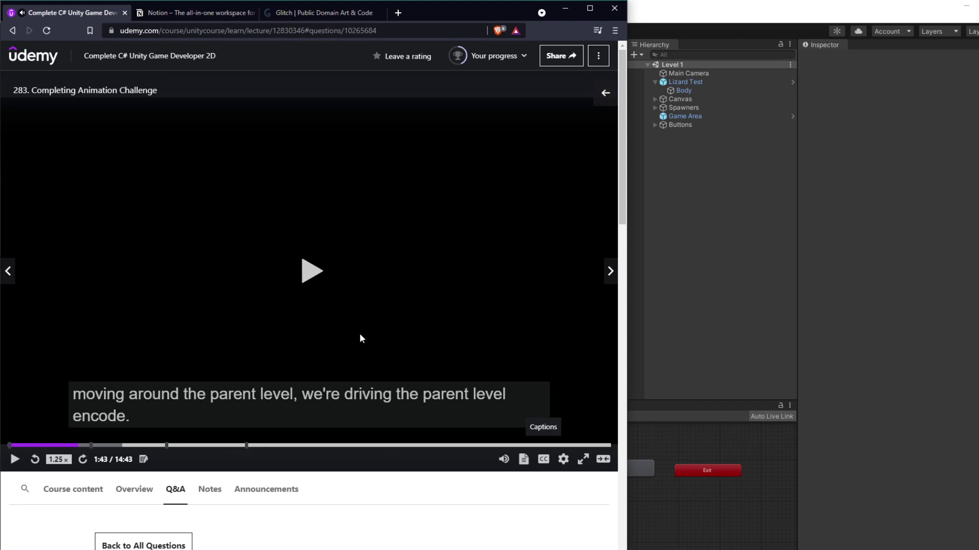
# Play the lecture to 4:15, pause it, and select Lizard Test back in Unity.
pyautogui.click(361, 338)
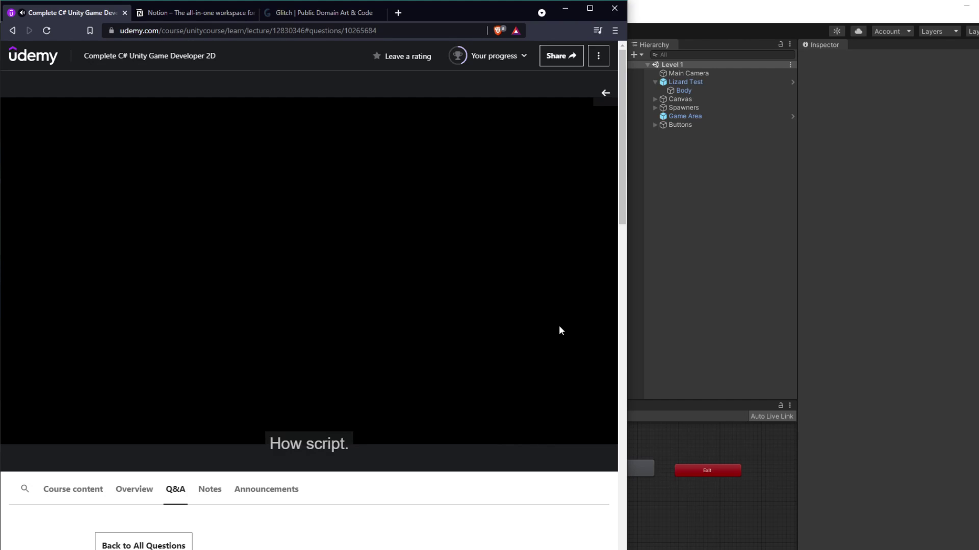
pyautogui.click(401, 280)
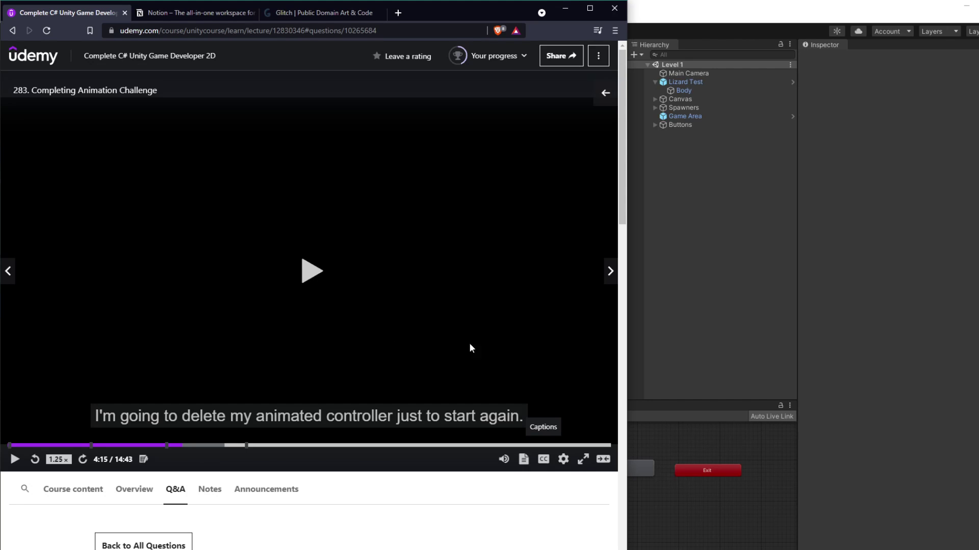
pyautogui.click(689, 82)
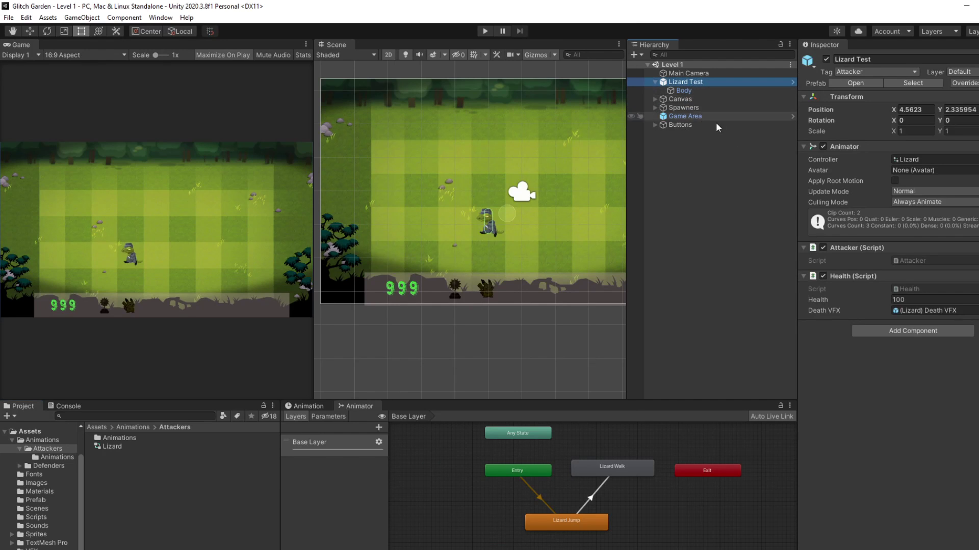
# Add a Capsule Collider 2D component to Lizard Test.
pyautogui.click(870, 331)
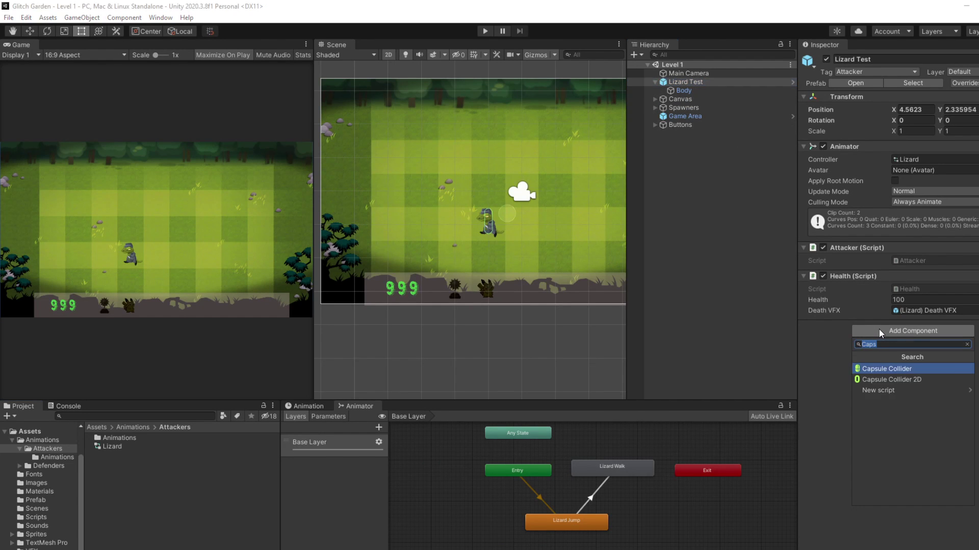
pyautogui.press('Down')
pyautogui.press('Return')
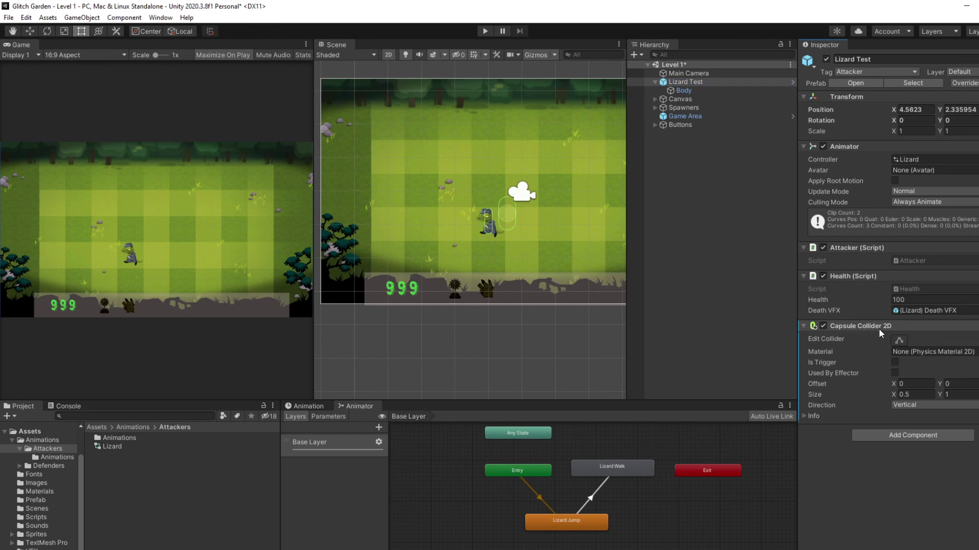
# Add a Rigidbody 2D to Lizard Test and set its Body Type to Kinematic.
pyautogui.click(911, 433)
pyautogui.write('Ri')
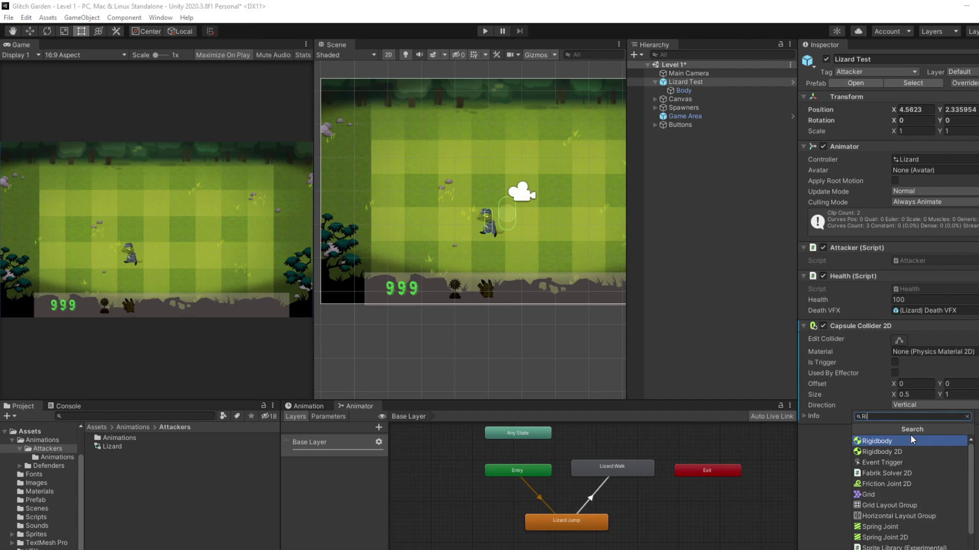
pyautogui.write('gidbody')
pyautogui.press('Down')
pyautogui.press('Return')
pyautogui.click(913, 440)
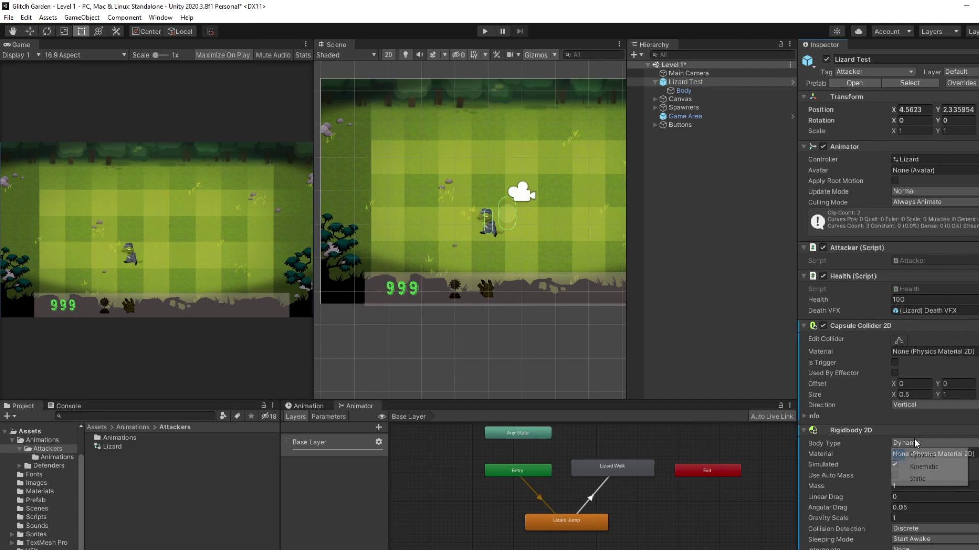
pyautogui.click(924, 467)
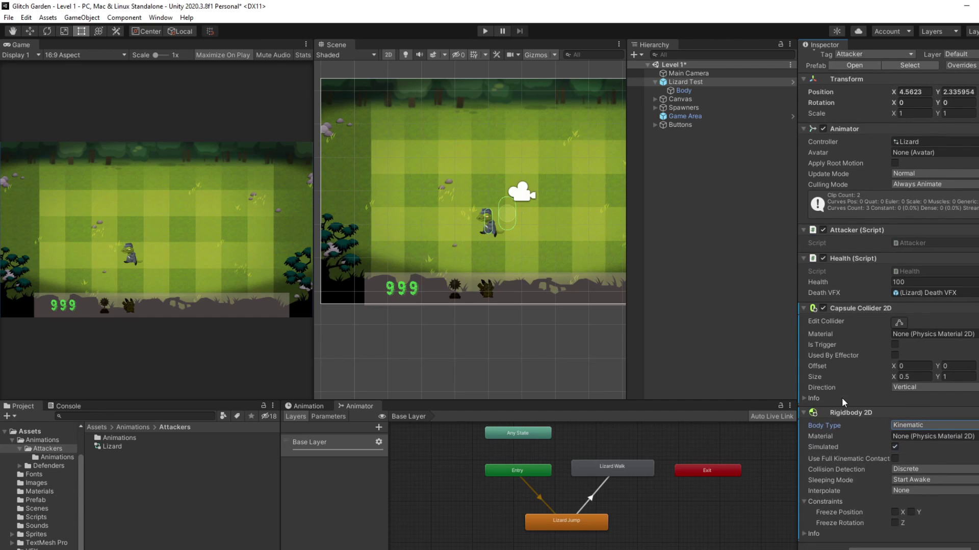
# Remove the Rigidbody 2D component from the Body child object.
pyautogui.click(713, 91)
pyautogui.rightClick(910, 262)
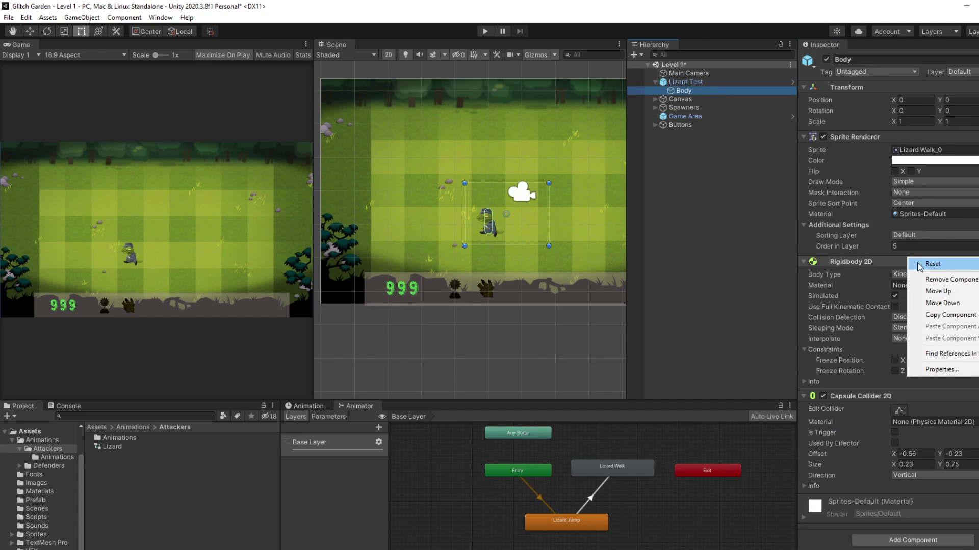
pyautogui.click(937, 279)
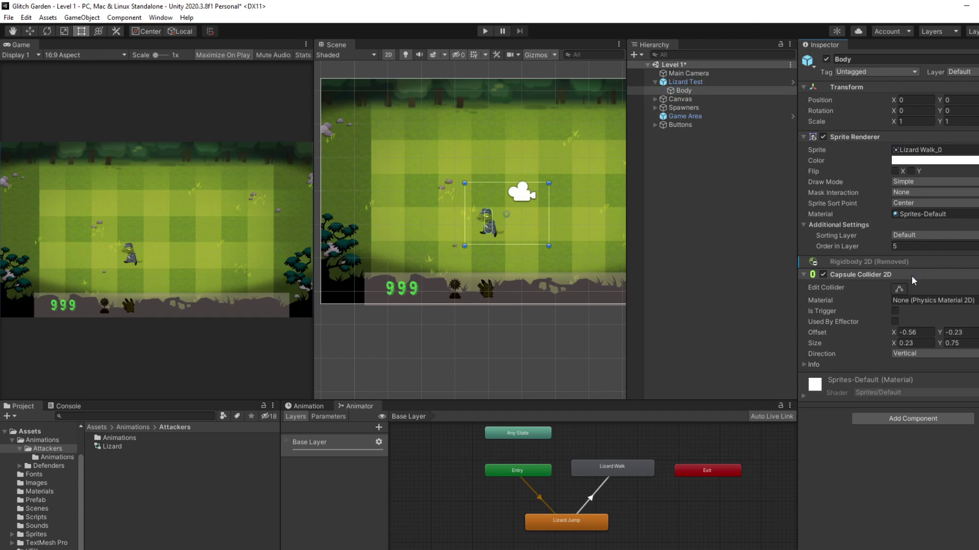
# Set Lizard Test's capsule collider Size X to 0.23 and Offset Y to -0.23, copying Body's values.
pyautogui.click(866, 275)
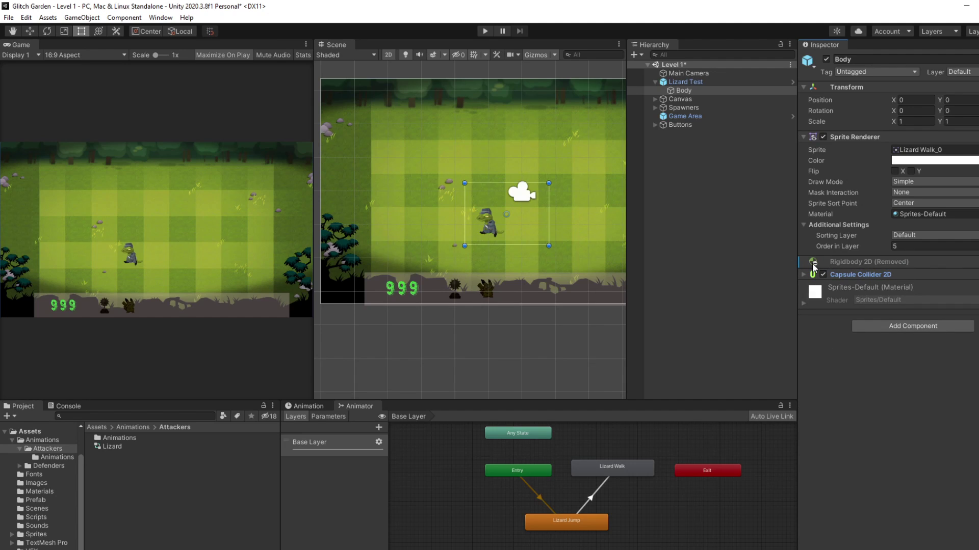
pyautogui.click(855, 276)
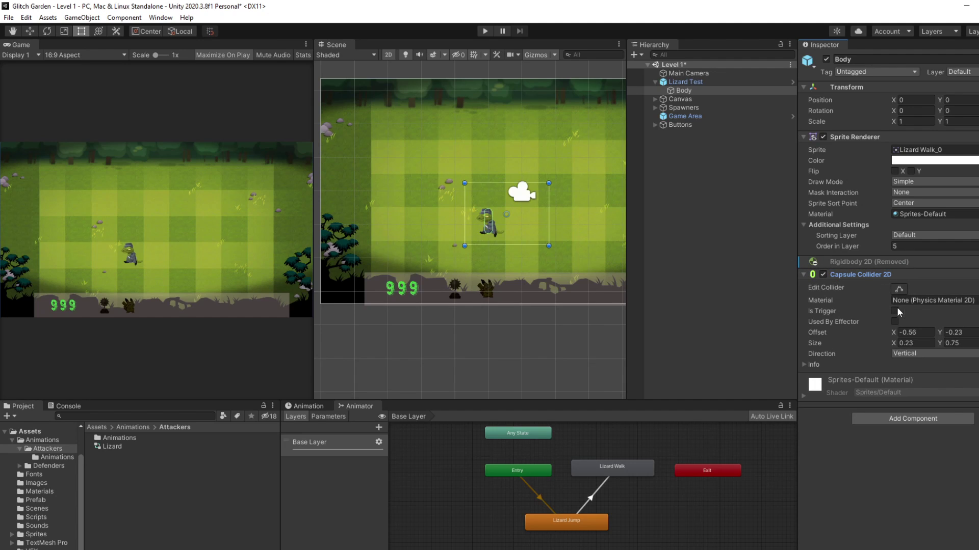
pyautogui.click(912, 343)
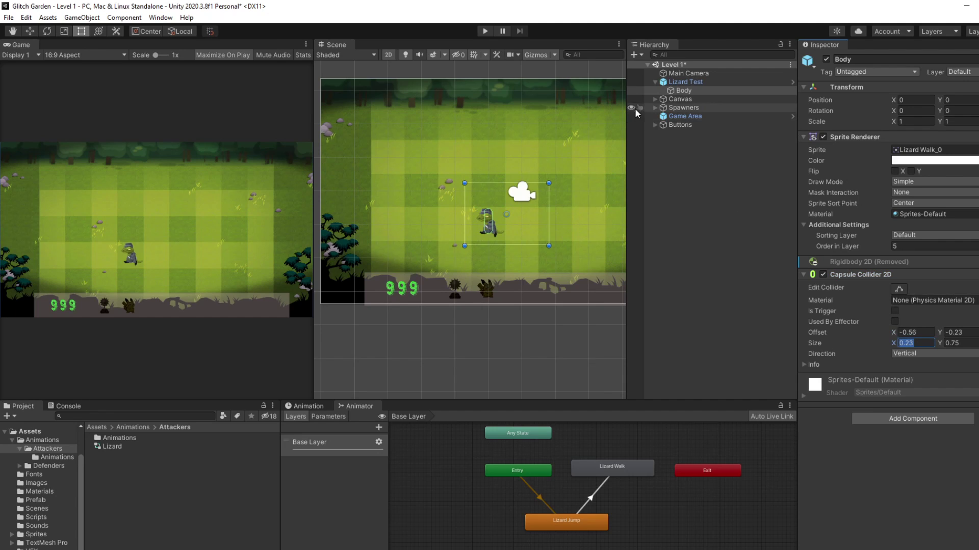
pyautogui.click(702, 83)
pyautogui.scroll(-1, 912, 416)
pyautogui.click(913, 380)
pyautogui.write('0.23')
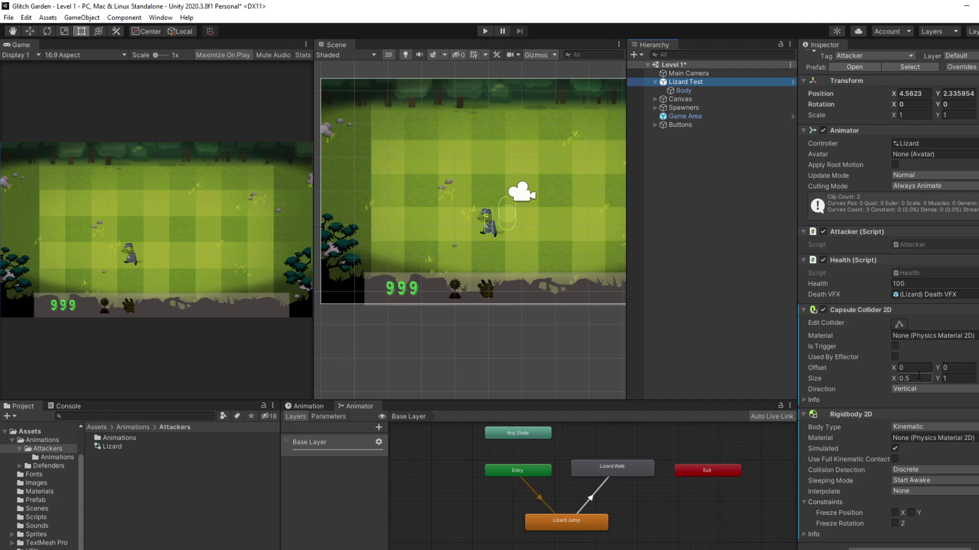
pyautogui.click(952, 368)
pyautogui.write('0.23')
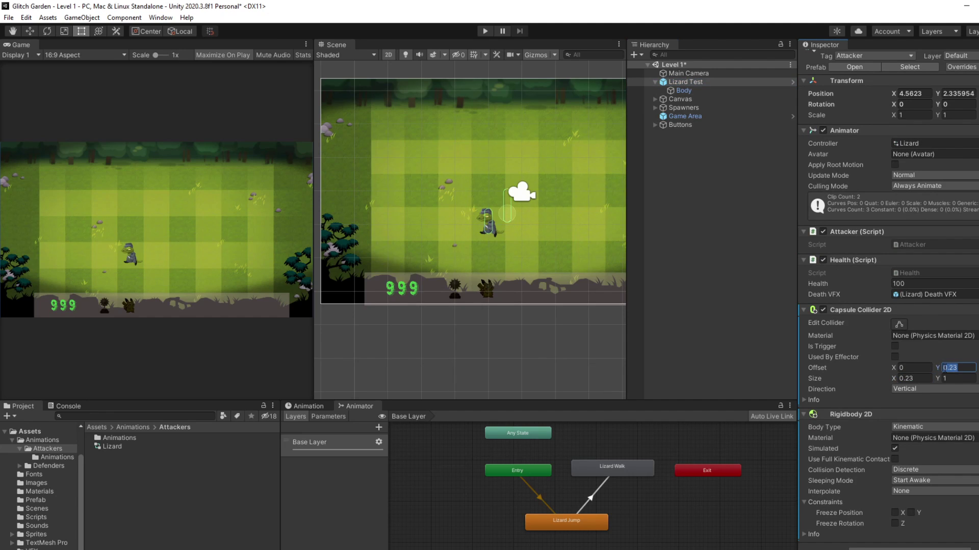
pyautogui.click(944, 367)
pyautogui.write('-')
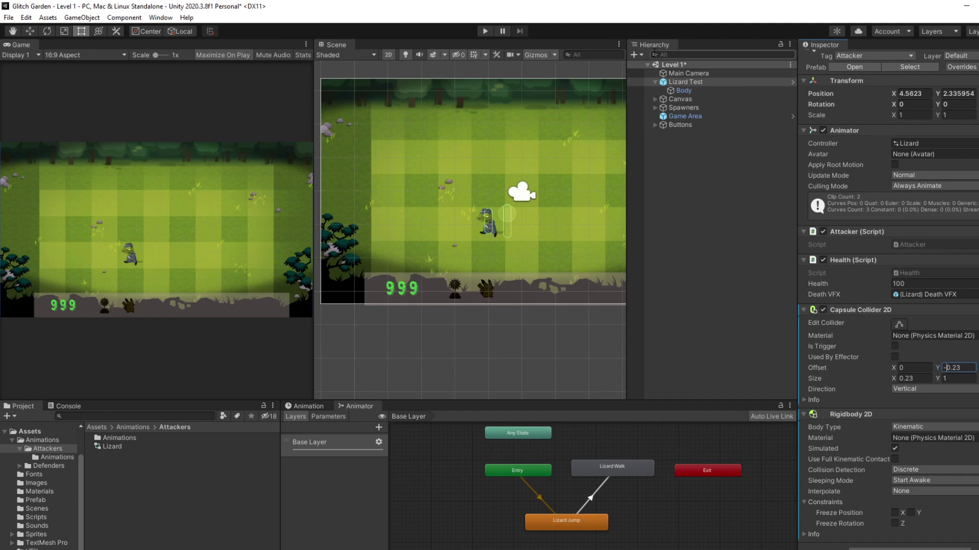
# Check Body's collider Size Y of 0.75 and set Lizard Test's Offset X to -0.56.
pyautogui.click(683, 90)
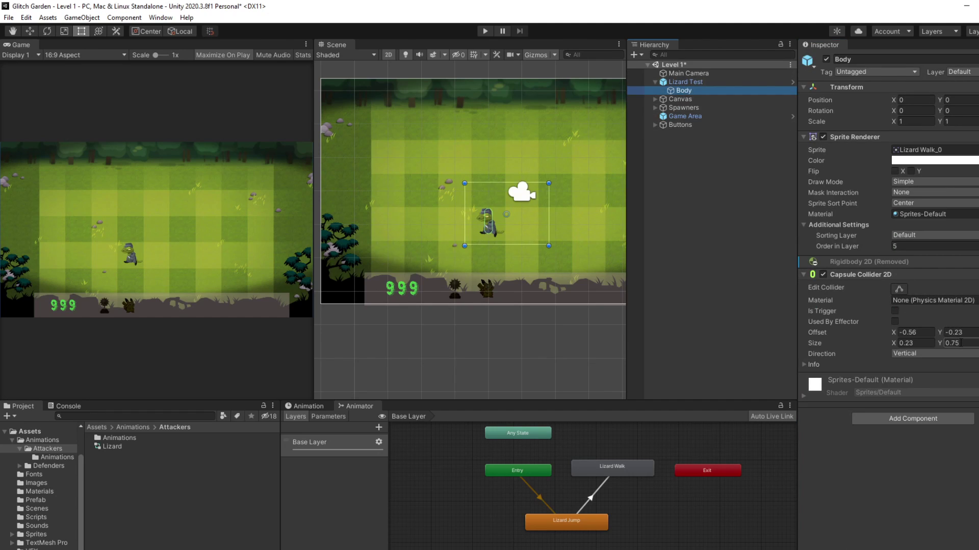
pyautogui.click(951, 343)
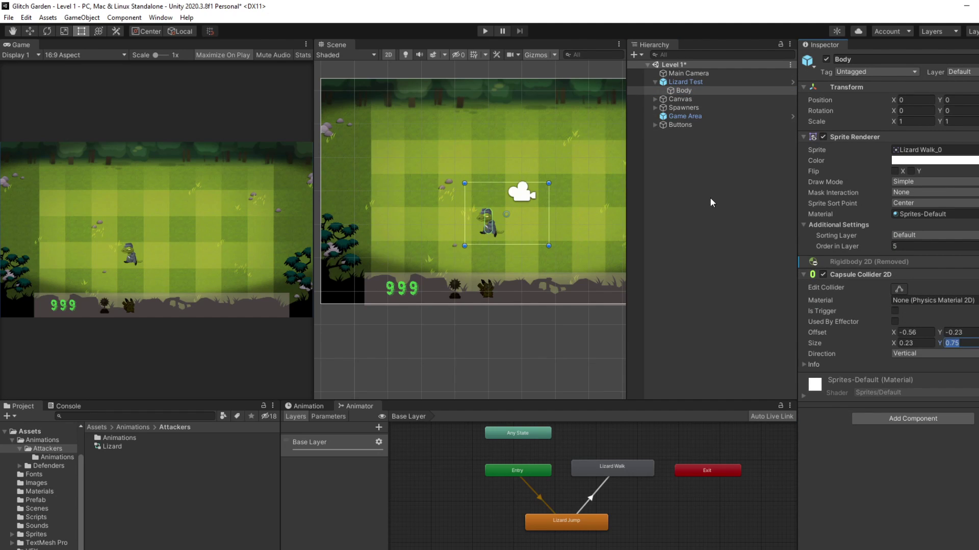
pyautogui.click(688, 72)
pyautogui.moveTo(683, 91); pyautogui.dragTo(686, 84)
pyautogui.click(685, 82)
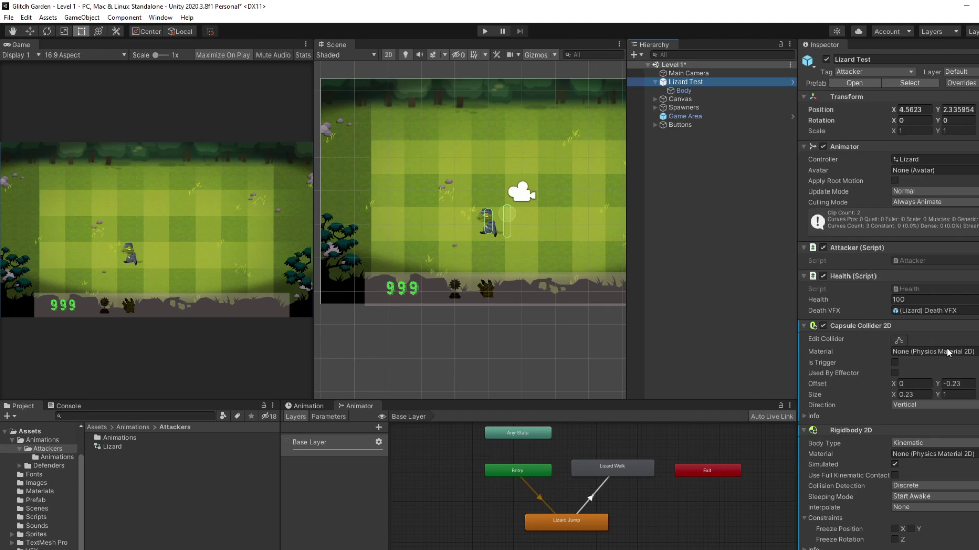
pyautogui.click(915, 384)
pyautogui.press('BackSpace')
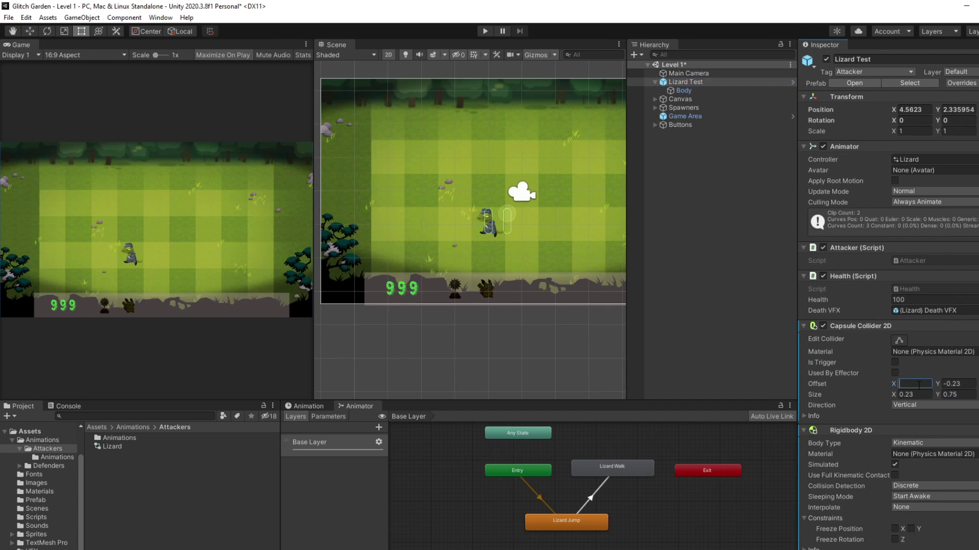
pyautogui.write('-0.56')
# Remove the Capsule Collider 2D component from Body.
pyautogui.click(683, 90)
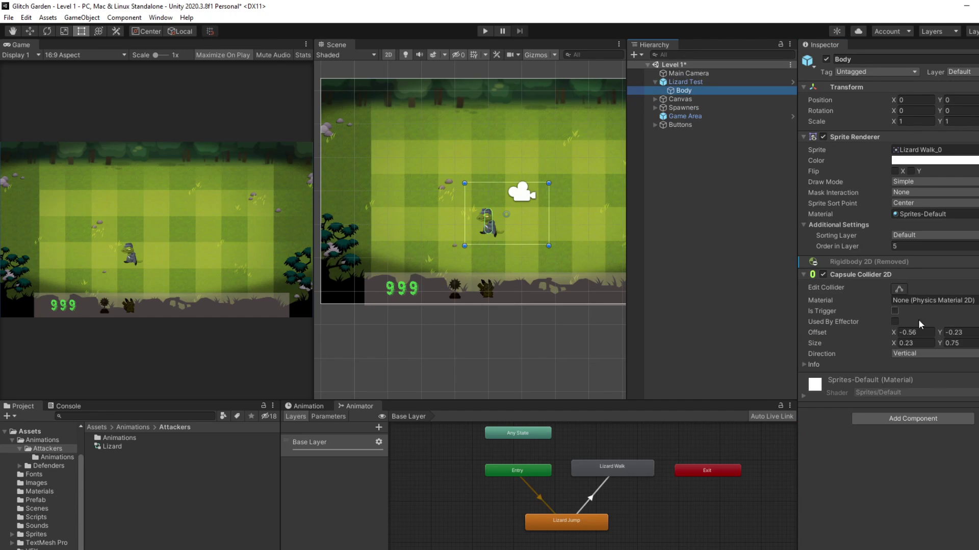
pyautogui.click(976, 275)
pyautogui.click(940, 294)
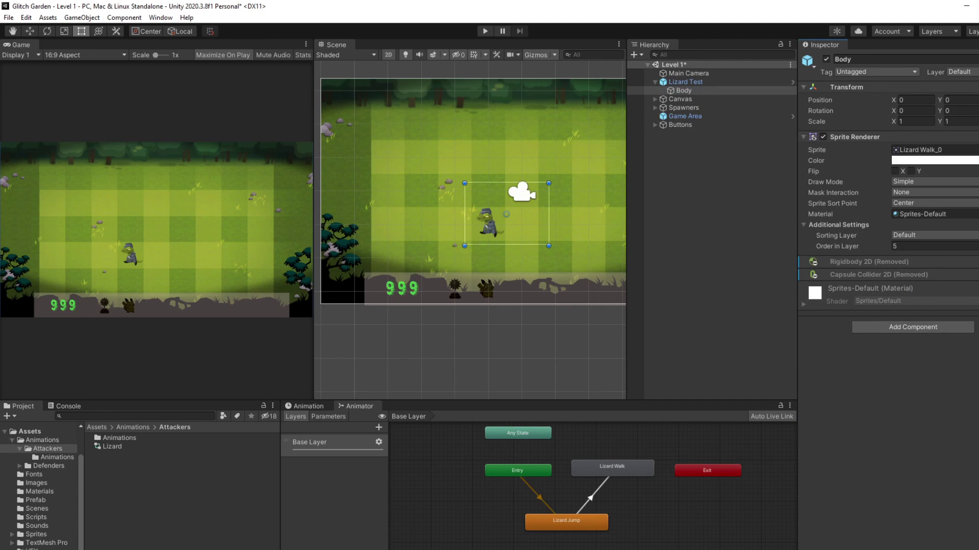
# Revert Body's removed Capsule Collider 2D and Rigidbody 2D overrides.
pyautogui.rightClick(920, 276)
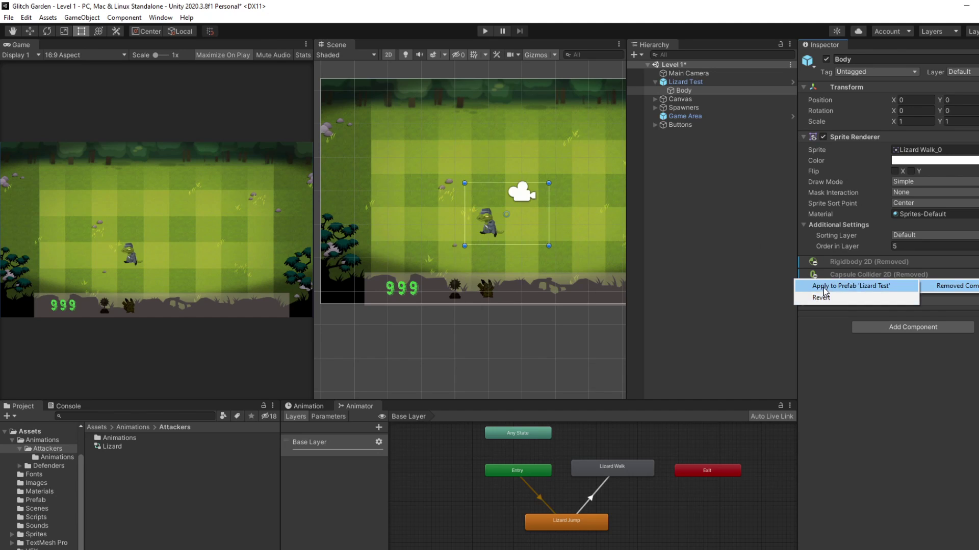
pyautogui.click(719, 264)
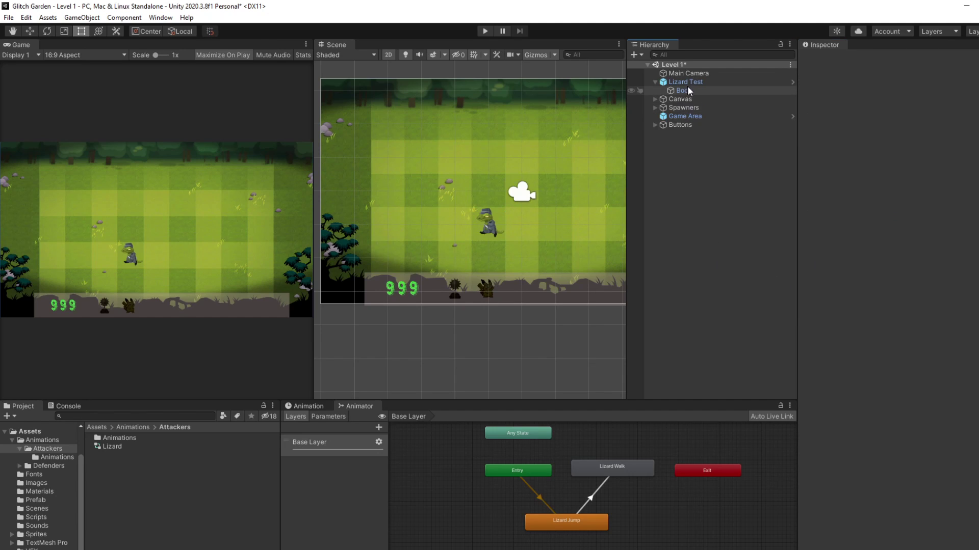
pyautogui.click(683, 90)
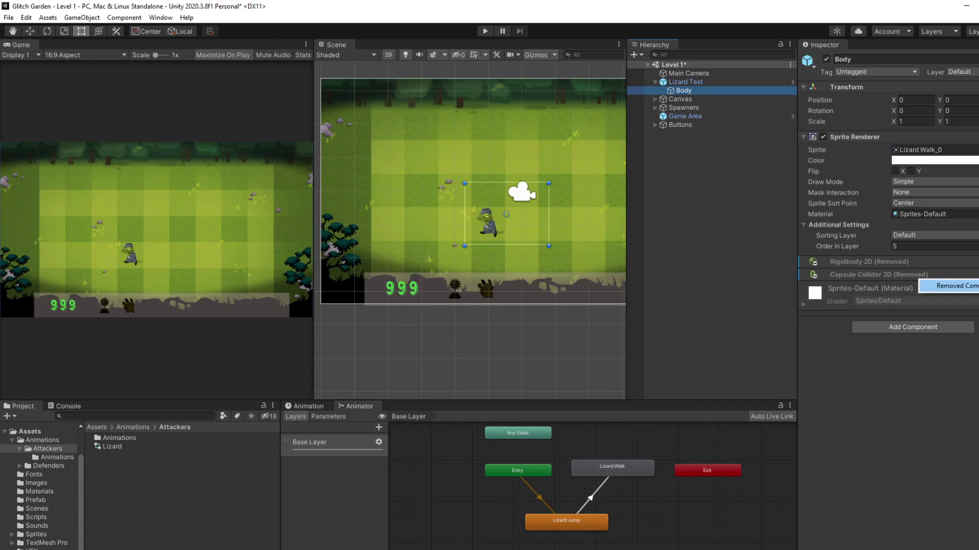
pyautogui.rightClick(815, 278)
pyautogui.click(846, 284)
pyautogui.rightClick(816, 262)
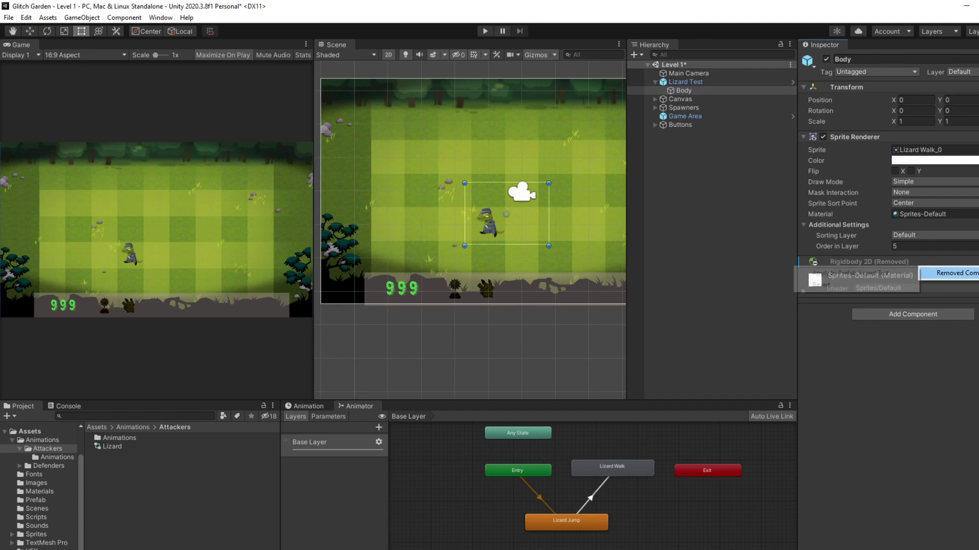
pyautogui.click(813, 284)
# Review Lizard Test's and Body's components, collapsing Lizard Test's Capsule Collider 2D and Rigidbody 2D.
pyautogui.click(711, 83)
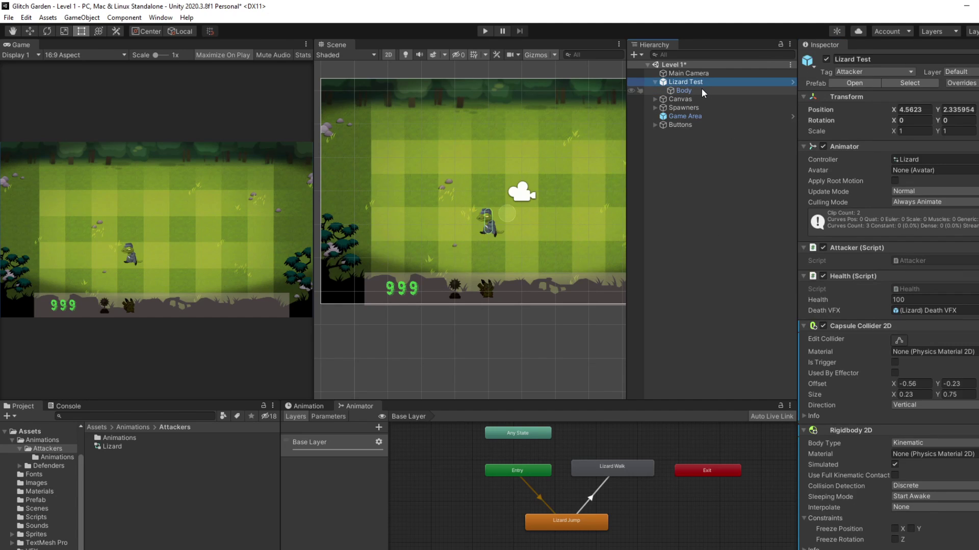
pyautogui.rightClick(870, 247)
pyautogui.rightClick(907, 252)
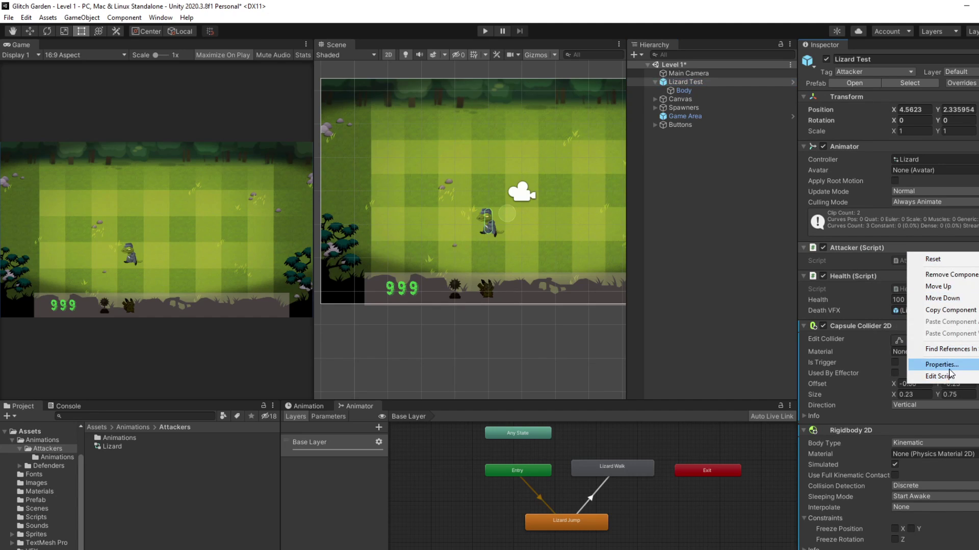
pyautogui.click(653, 191)
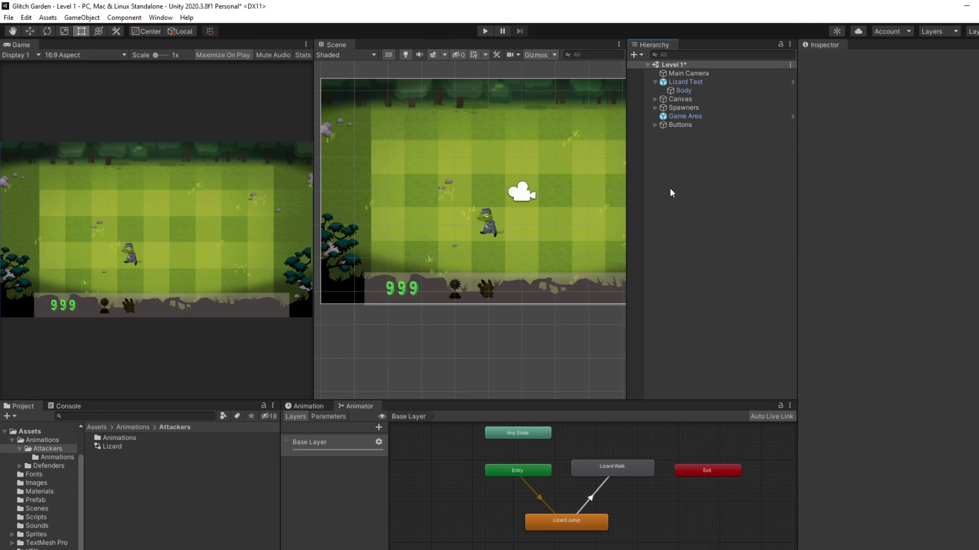
pyautogui.click(698, 90)
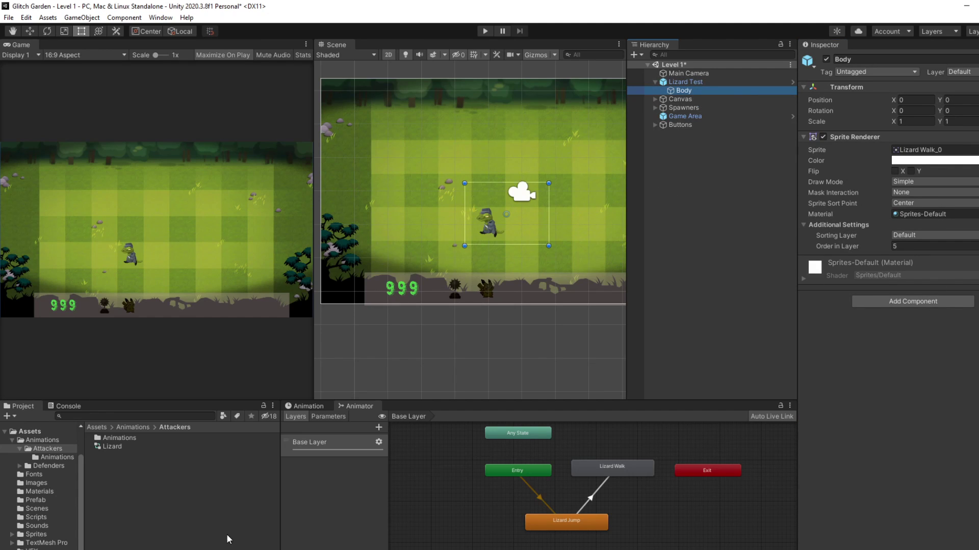
pyautogui.click(685, 82)
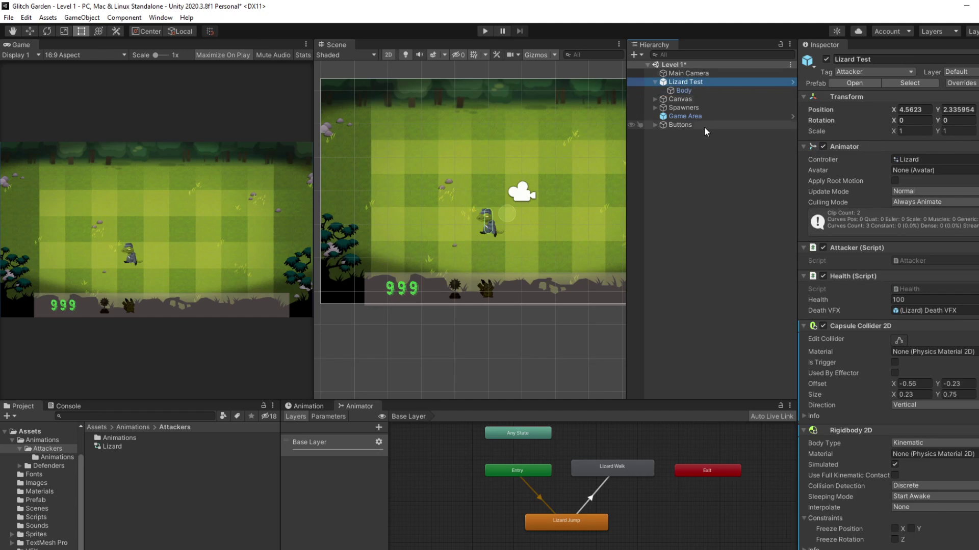
pyautogui.scroll(-1, 841, 306)
pyautogui.click(803, 310)
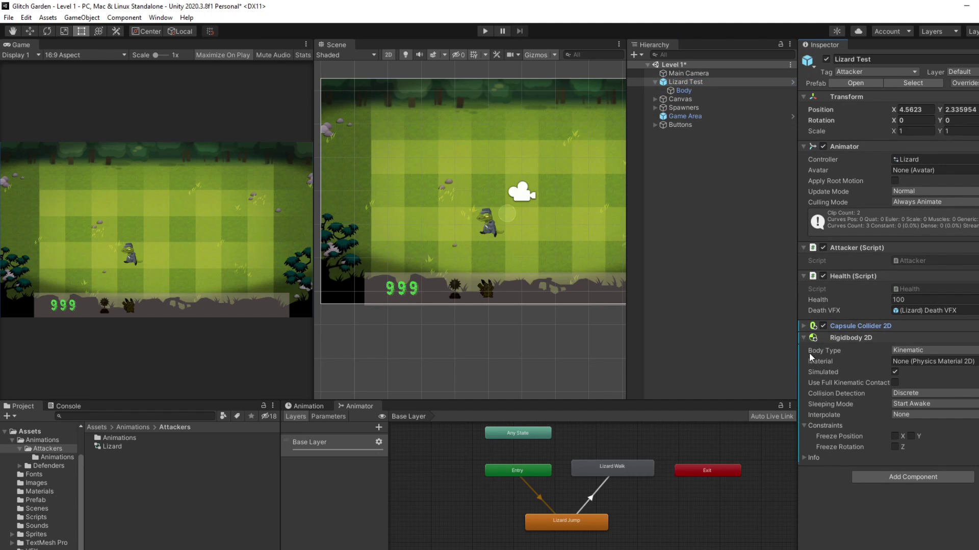
pyautogui.click(805, 338)
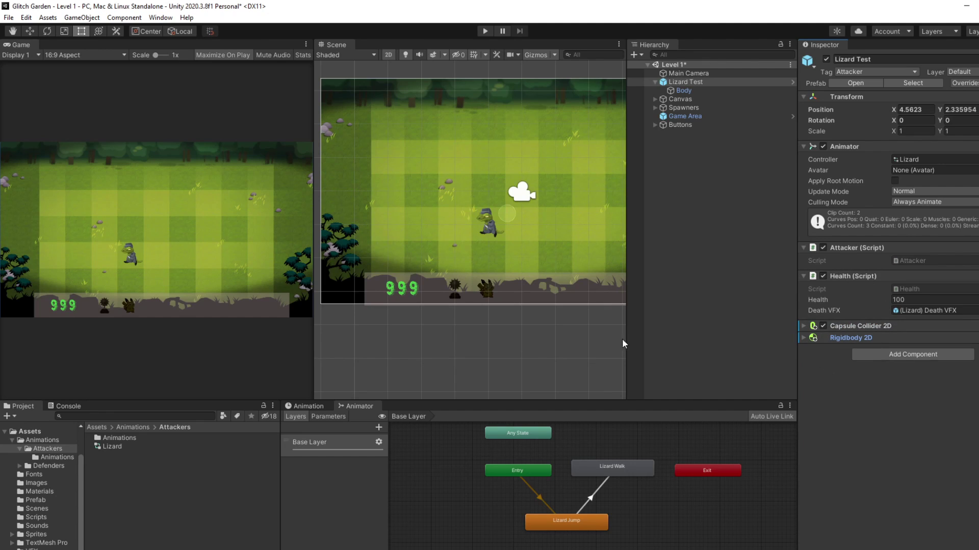
# Apply Lizard Test's added Rigidbody 2D and Capsule Collider 2D to the prefab, then resume the lecture.
pyautogui.rightClick(848, 250)
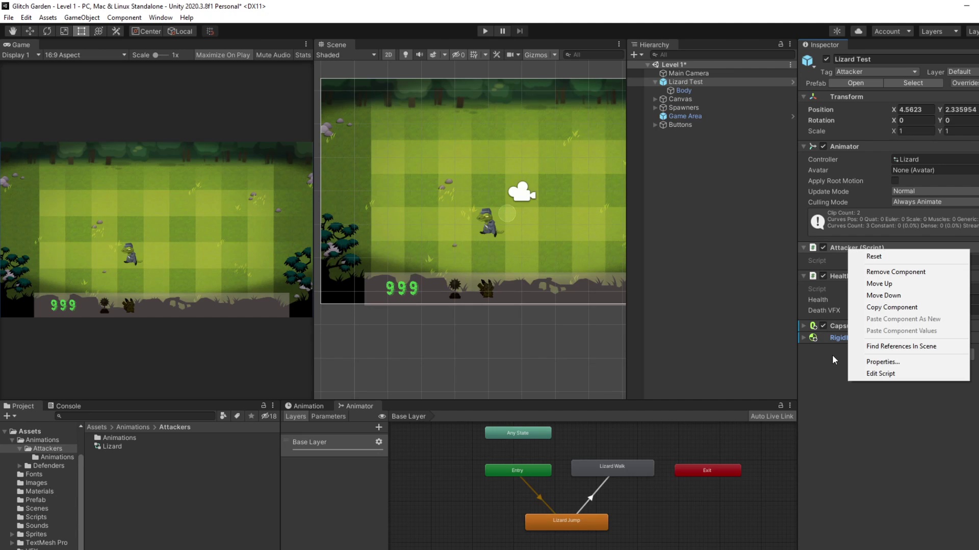
pyautogui.rightClick(831, 340)
pyautogui.moveTo(920, 361)
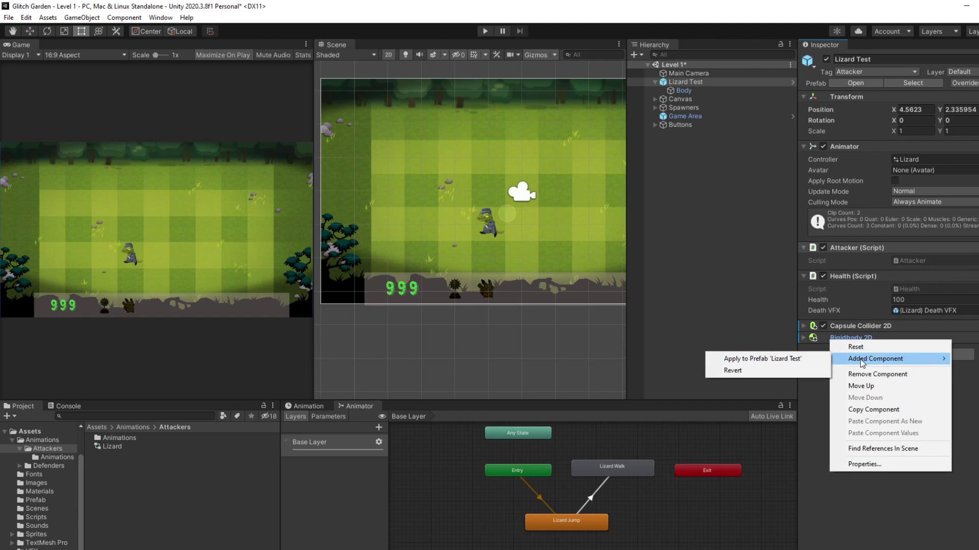
pyautogui.click(798, 358)
pyautogui.rightClick(842, 337)
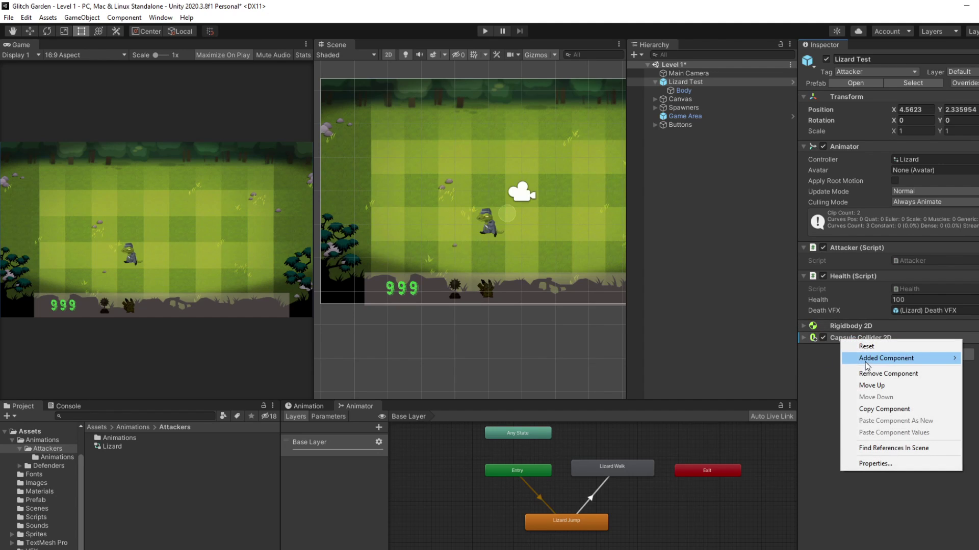
pyautogui.moveTo(867, 358)
pyautogui.click(787, 358)
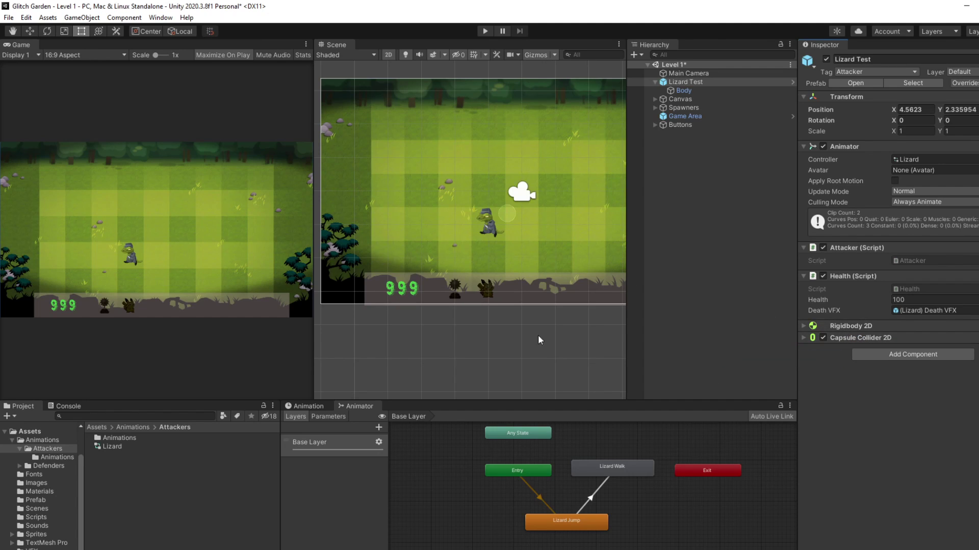
pyautogui.hotkey('alt', 'Tab')
pyautogui.click(510, 300)
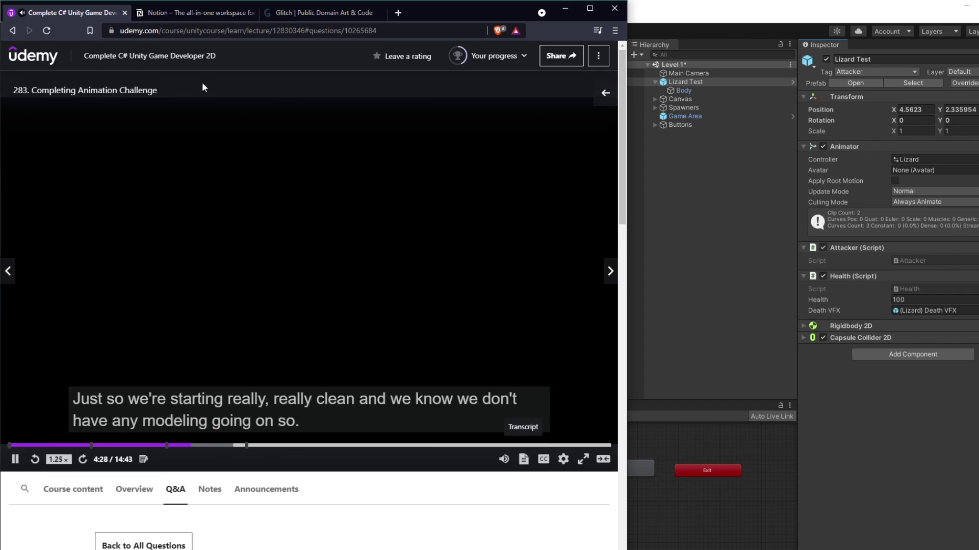
# Pause the Completing Animation Challenge video and switch back to Unity.
pyautogui.click(365, 360)
pyautogui.click(420, 297)
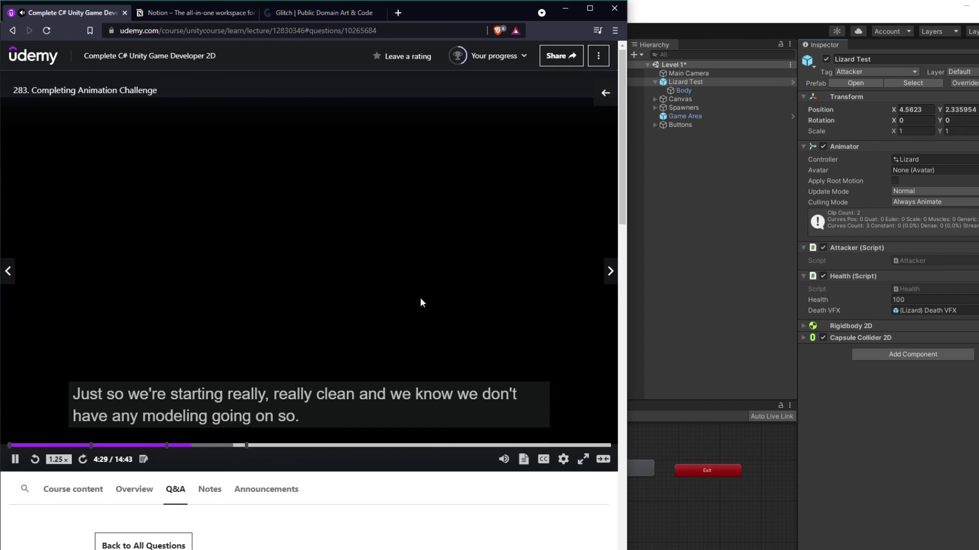
pyautogui.click(349, 287)
pyautogui.hotkey('alt', 'Tab')
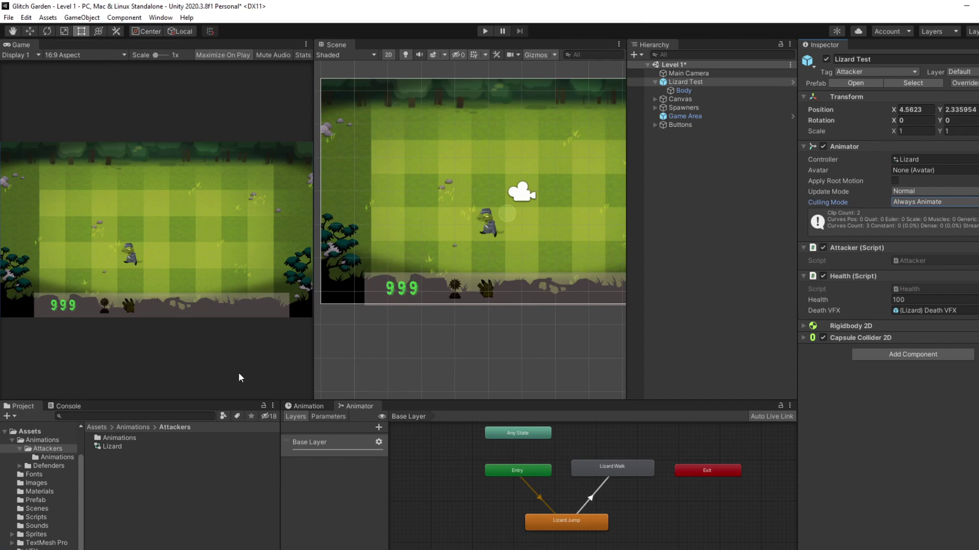
# Delete the old Lizard controller and create a new Animator Controller named Lizard.
pyautogui.click(107, 447)
pyautogui.press('Delete')
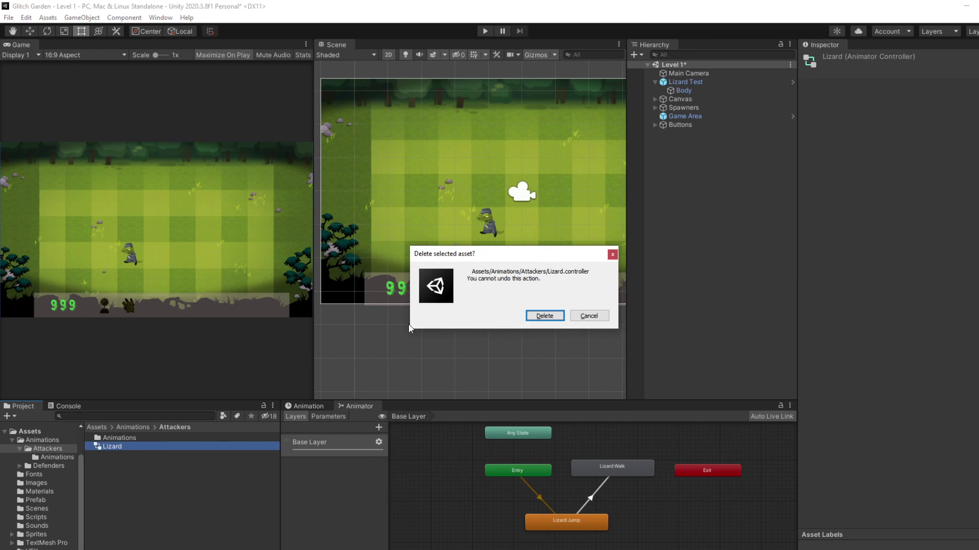
pyautogui.click(544, 315)
pyautogui.rightClick(127, 484)
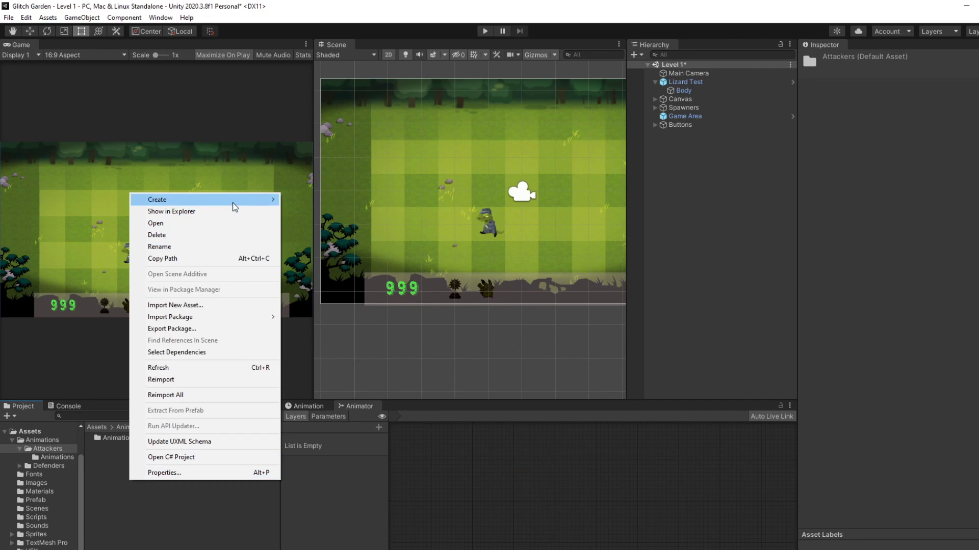
pyautogui.moveTo(235, 206)
pyautogui.click(328, 410)
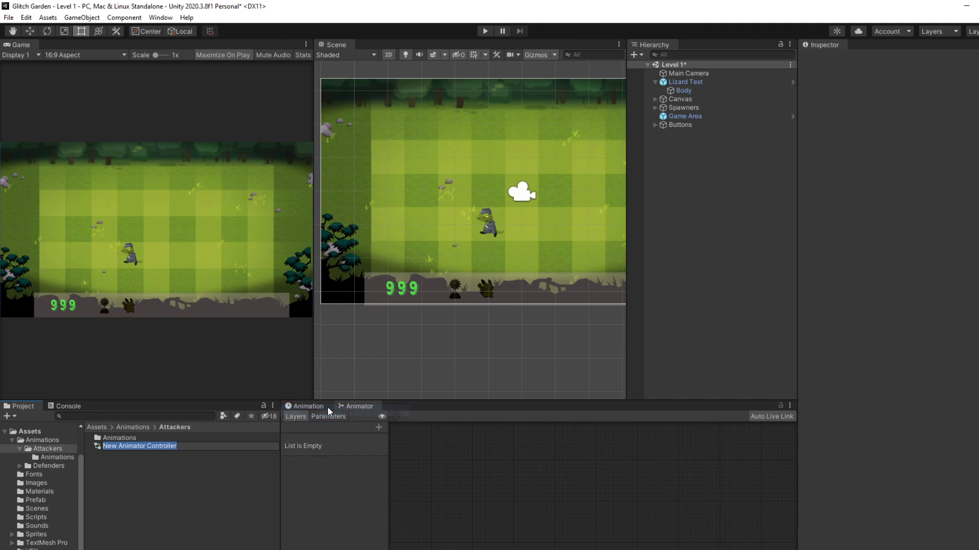
pyautogui.write('Lizard')
pyautogui.press('Return')
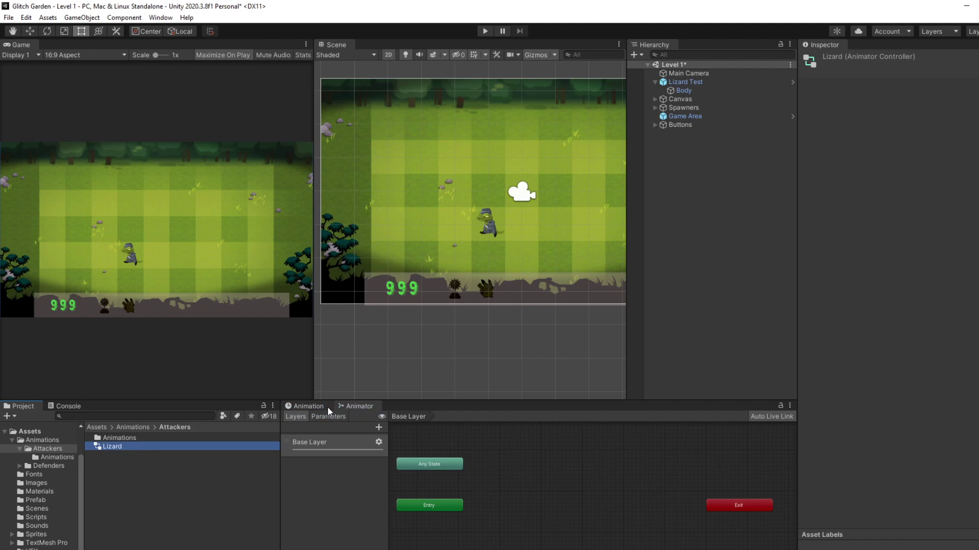
# Delete the Lizard Jump and Lizard Walk clips from the Animations folder.
pyautogui.doubleClick(201, 437)
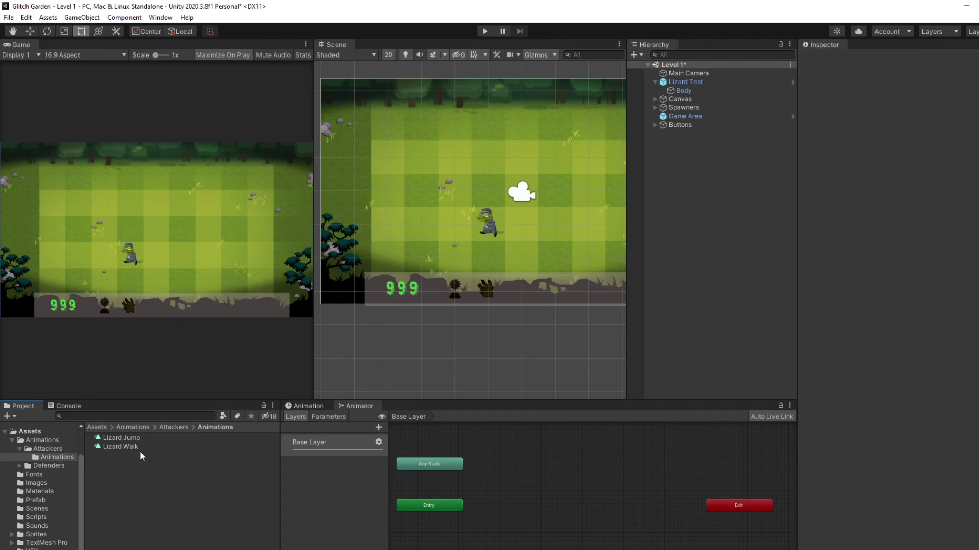
pyautogui.click(137, 440)
pyautogui.keyDown('shift'); pyautogui.click(136, 442); pyautogui.keyUp('shift')
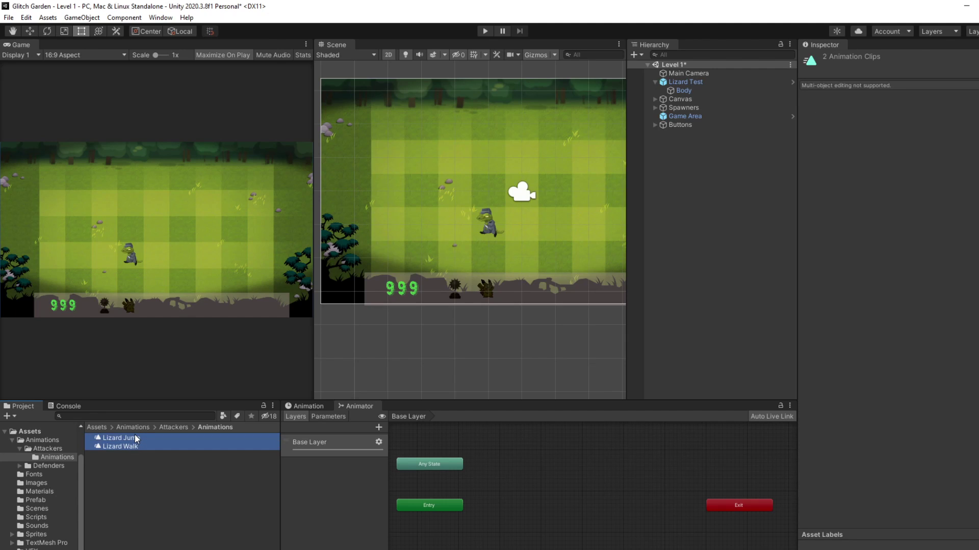
pyautogui.press('Delete')
pyautogui.click(535, 321)
# Open the Sprites folder and select the first Lizard Jump sprite.
pyautogui.click(39, 533)
pyautogui.scroll(-2, 130, 511)
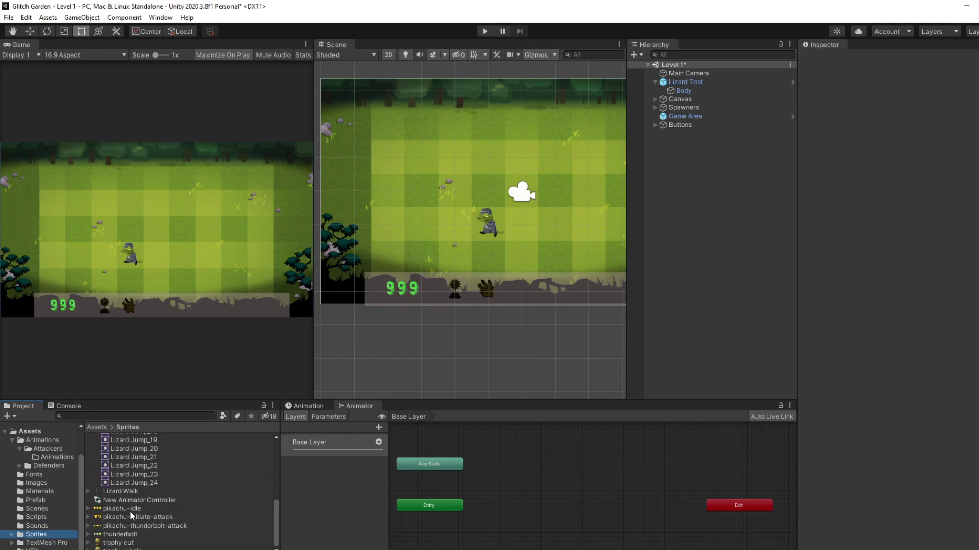
pyautogui.click(139, 465)
pyautogui.scroll(-5, 157, 485)
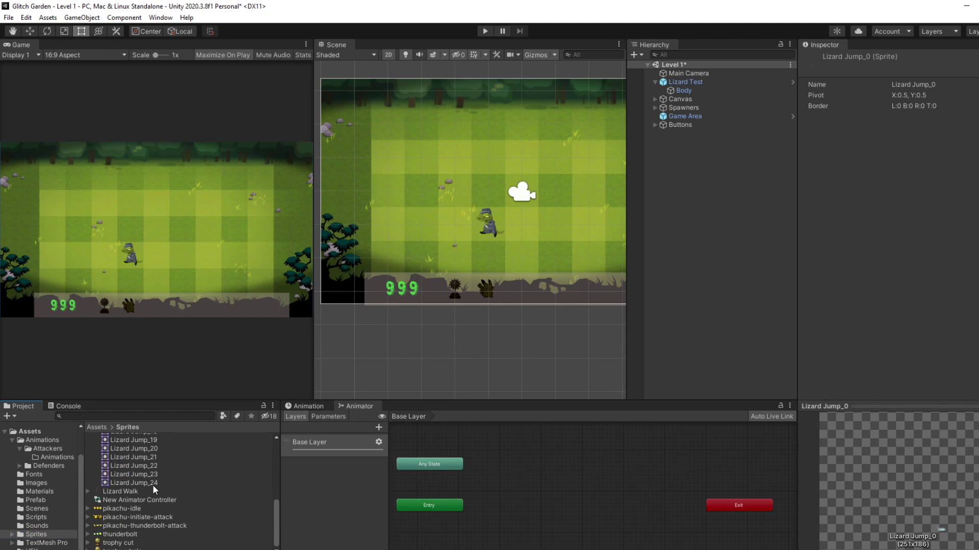
# Create a Lizard Jump animation from the selected Lizard Jump sprites and move it into Animations.
pyautogui.keyDown('shift'); pyautogui.click(152, 483); pyautogui.keyUp('shift')
pyautogui.rightClick(152, 482)
pyautogui.moveTo(191, 200)
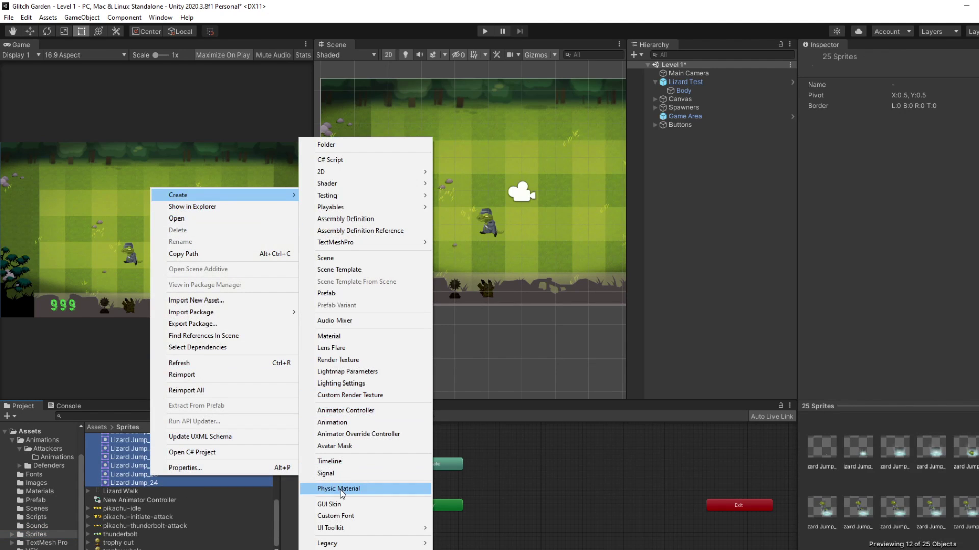
pyautogui.click(347, 425)
pyautogui.write('Liza')
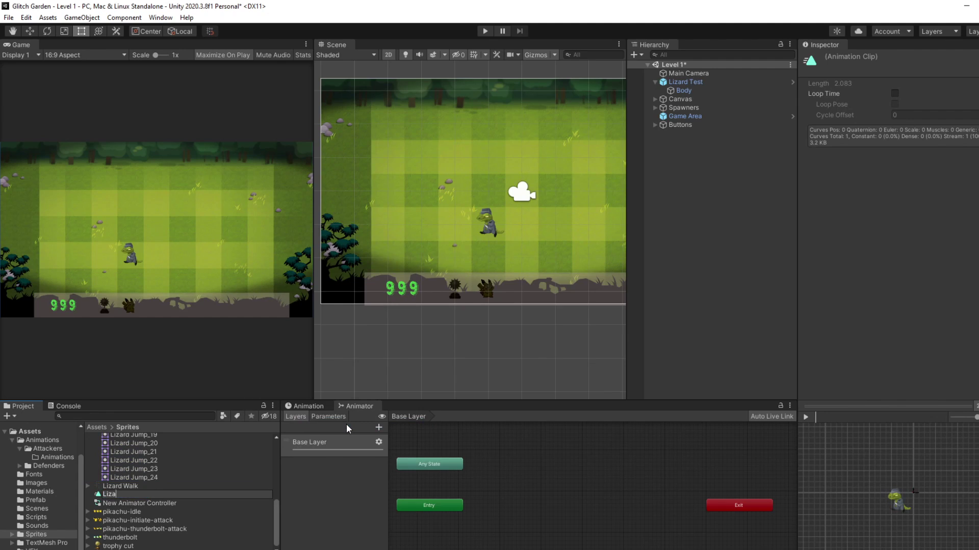
pyautogui.write('rd Jump')
pyautogui.press('Return')
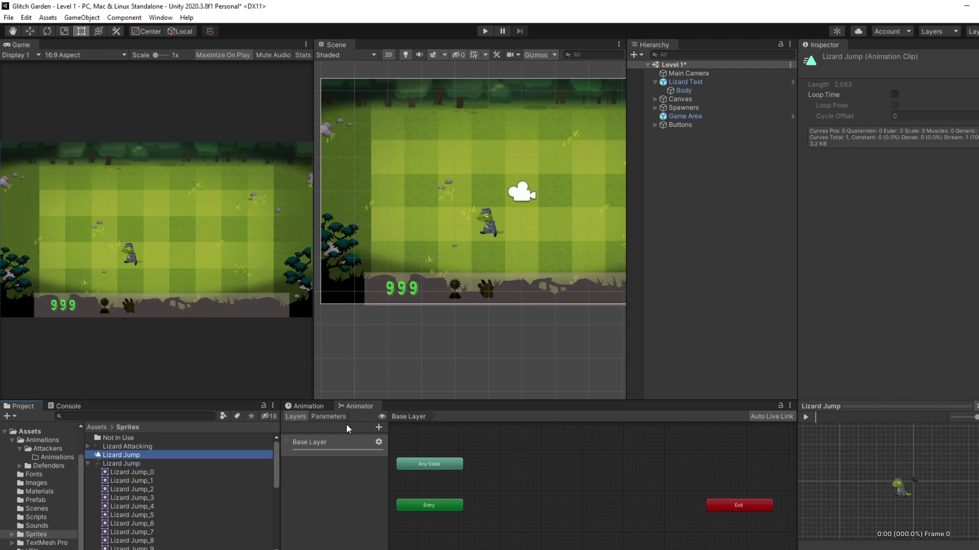
pyautogui.moveTo(108, 455); pyautogui.dragTo(49, 457)
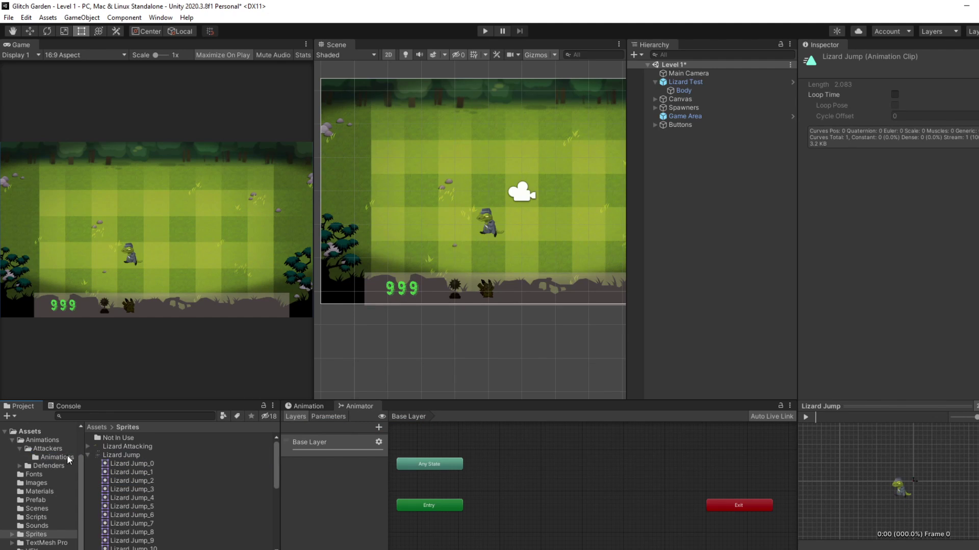
# Build a Lizard Walk animation from the Lizard Walk sprites through _15 and file it in Attackers/Animations.
pyautogui.click(147, 464)
pyautogui.click(88, 454)
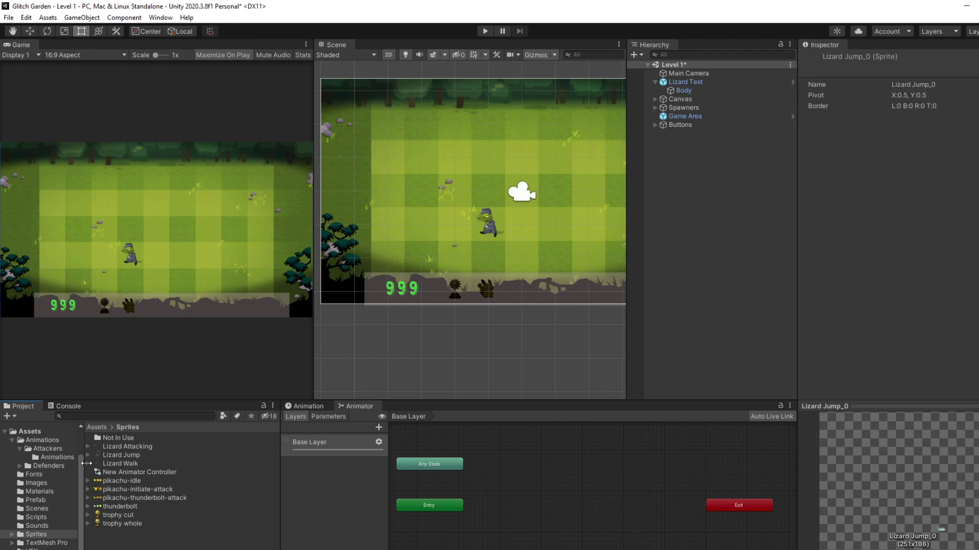
pyautogui.click(87, 463)
pyautogui.click(134, 473)
pyautogui.scroll(-5, 134, 477)
pyautogui.keyDown('shift'); pyautogui.click(147, 492); pyautogui.keyUp('shift')
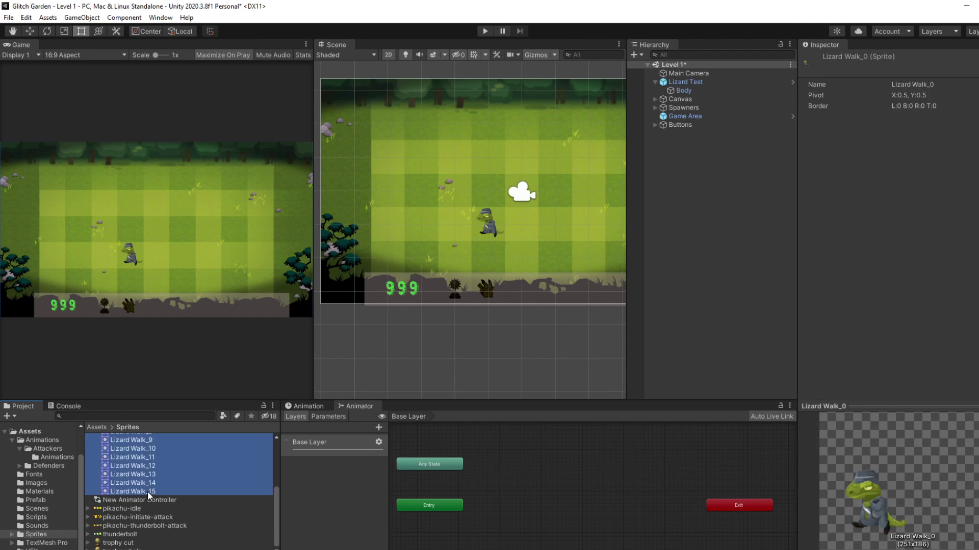
pyautogui.rightClick(126, 476)
pyautogui.moveTo(204, 196)
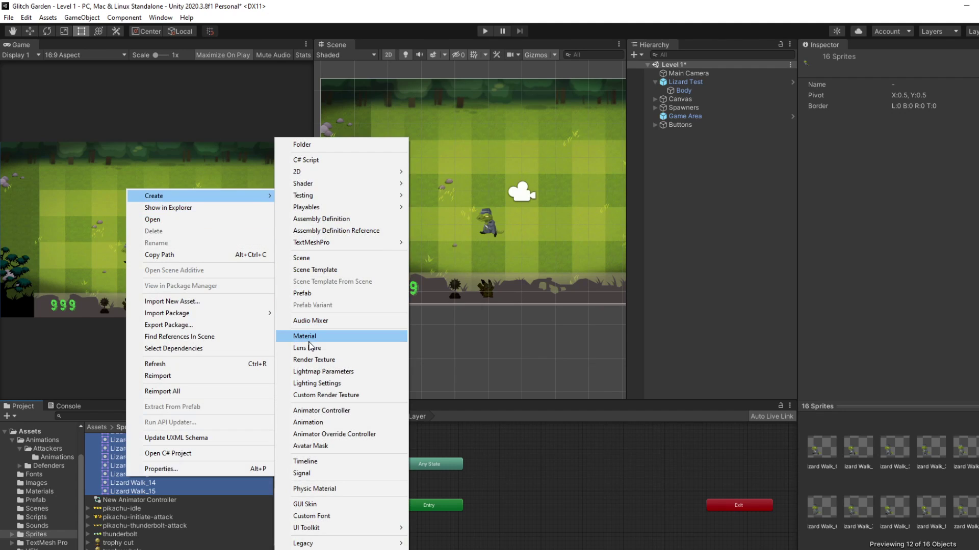
pyautogui.click(311, 426)
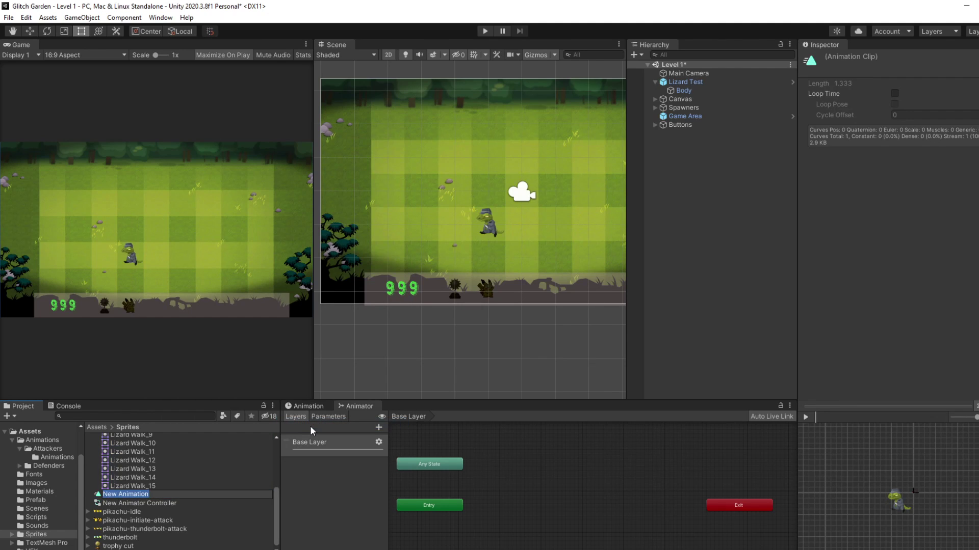
pyautogui.write('Lizard Walk')
pyautogui.press('Return')
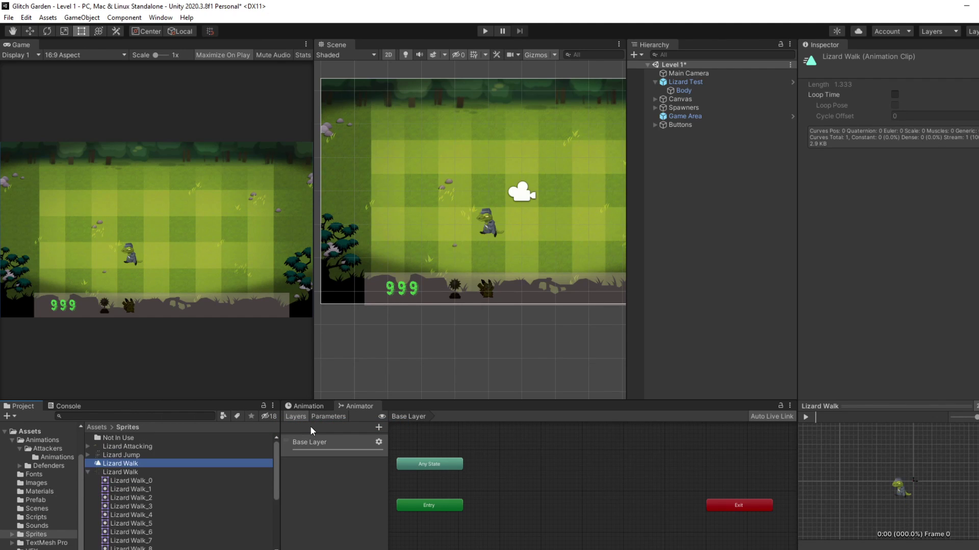
pyautogui.moveTo(103, 462); pyautogui.dragTo(44, 456)
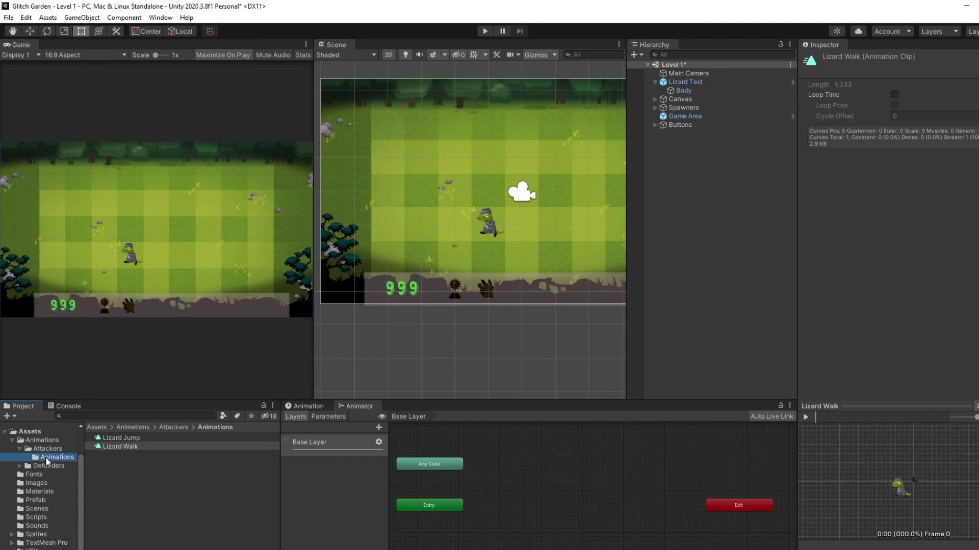
# Drag the Lizard Walk clip into the Lizard animator graph as a new state.
pyautogui.click(108, 447)
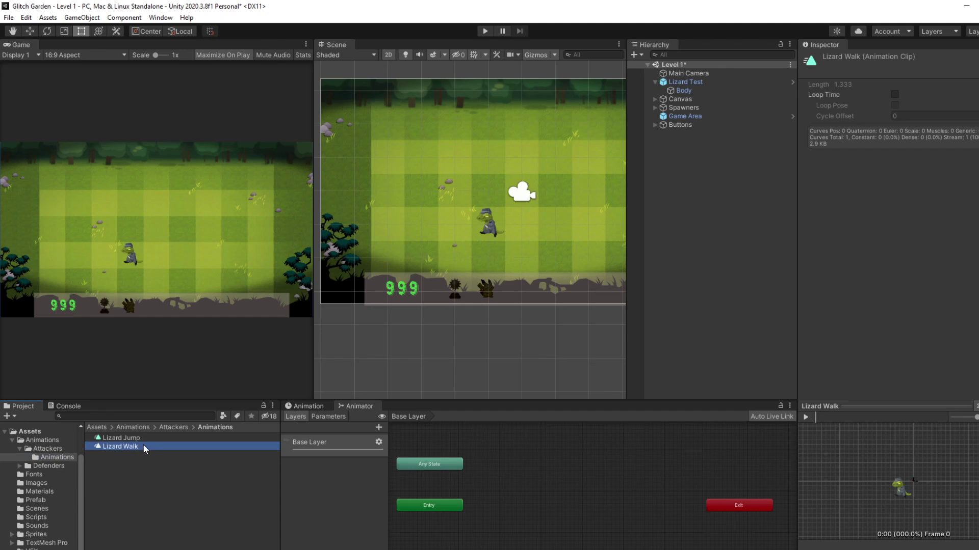
pyautogui.moveTo(142, 446); pyautogui.dragTo(487, 530)
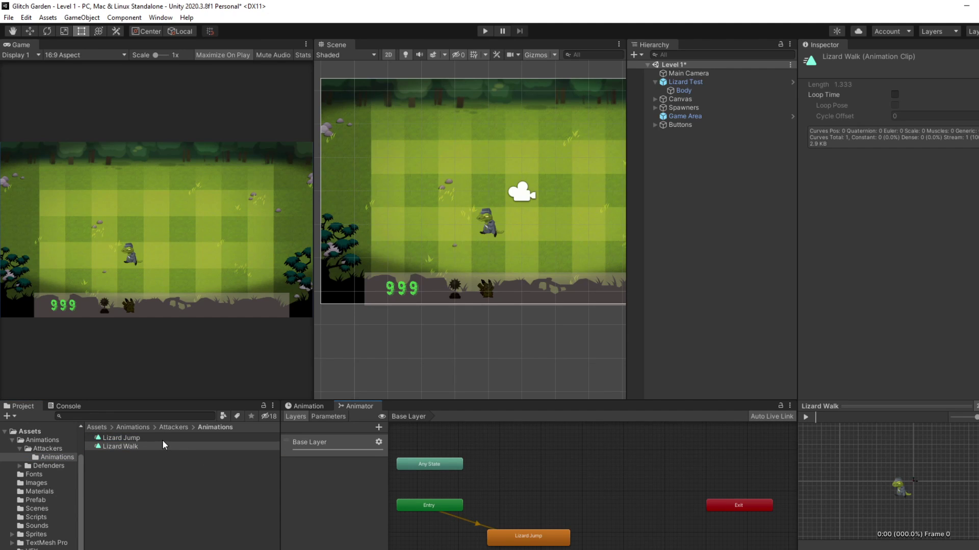
pyautogui.moveTo(149, 447); pyautogui.dragTo(527, 507)
pyautogui.rightClick(535, 529)
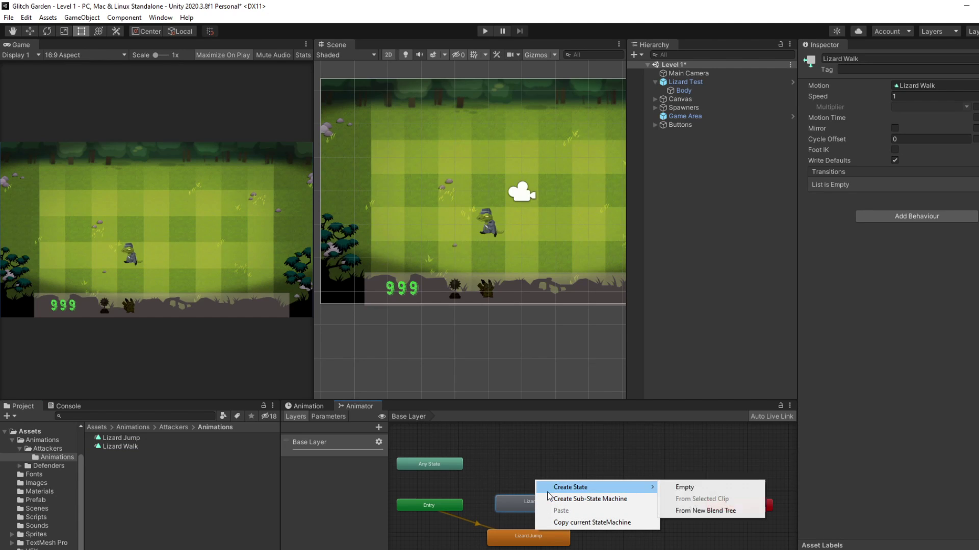
pyautogui.click(535, 491)
pyautogui.rightClick(530, 494)
pyautogui.click(533, 485)
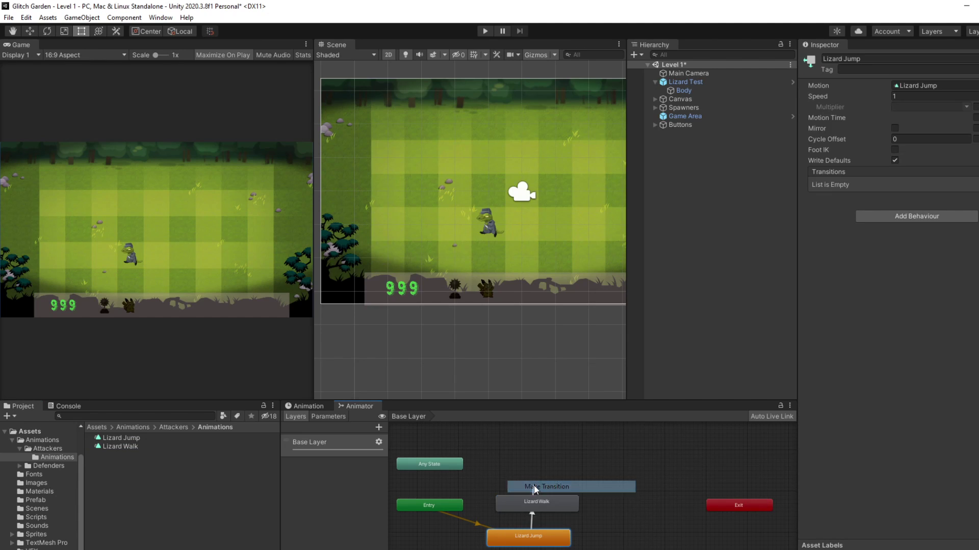
# Make a transition from Lizard Jump to Lizard Walk and review its exit time settings.
pyautogui.rightClick(525, 538)
pyautogui.click(564, 482)
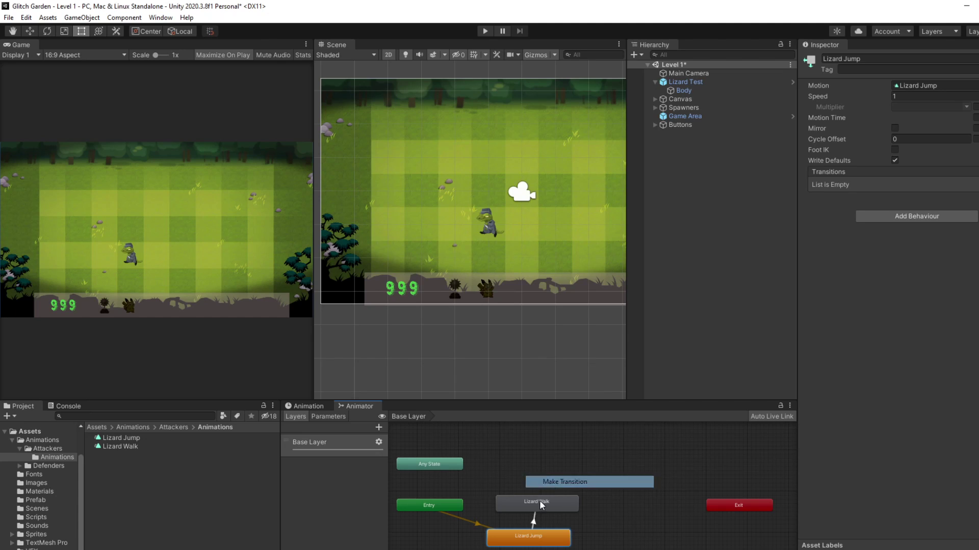
pyautogui.click(539, 501)
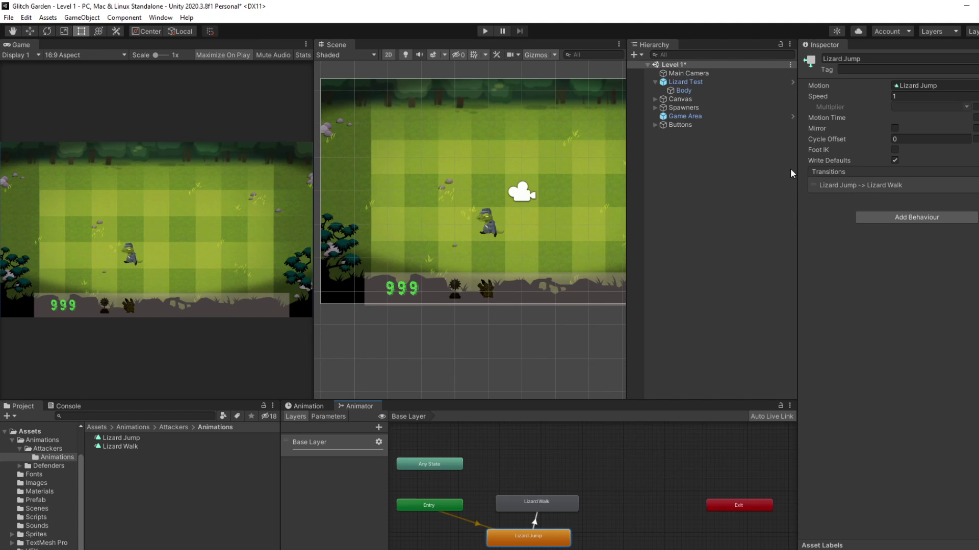
pyautogui.click(817, 186)
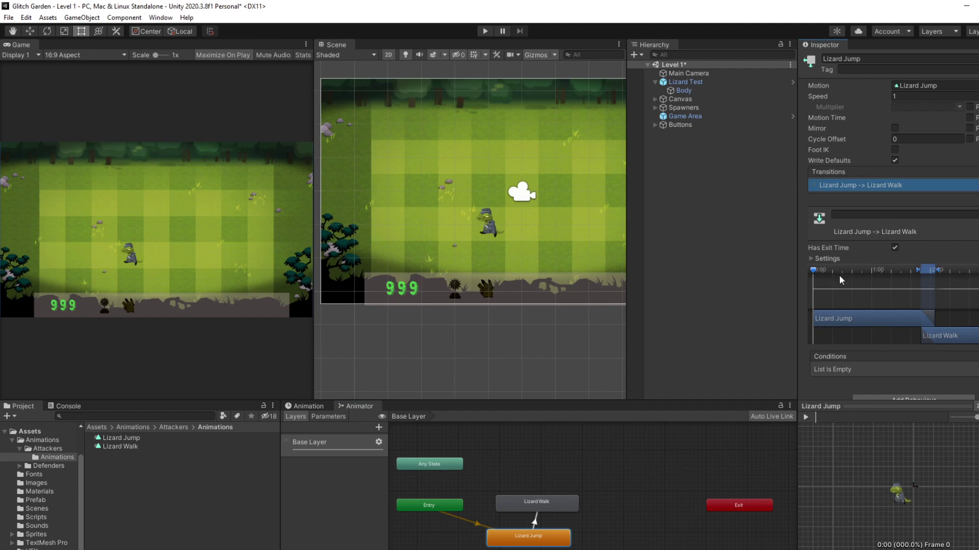
pyautogui.click(810, 259)
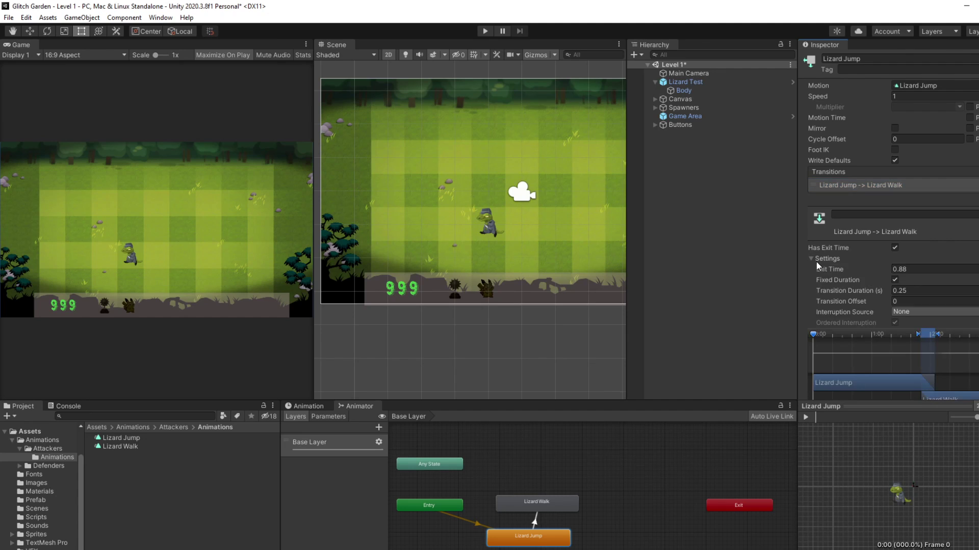
pyautogui.click(658, 321)
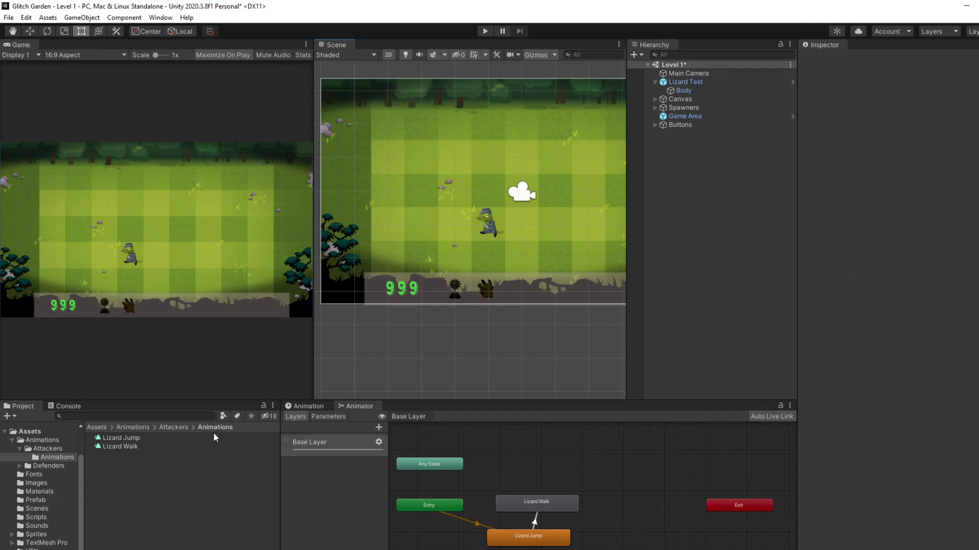
pyautogui.click(173, 427)
pyautogui.click(109, 446)
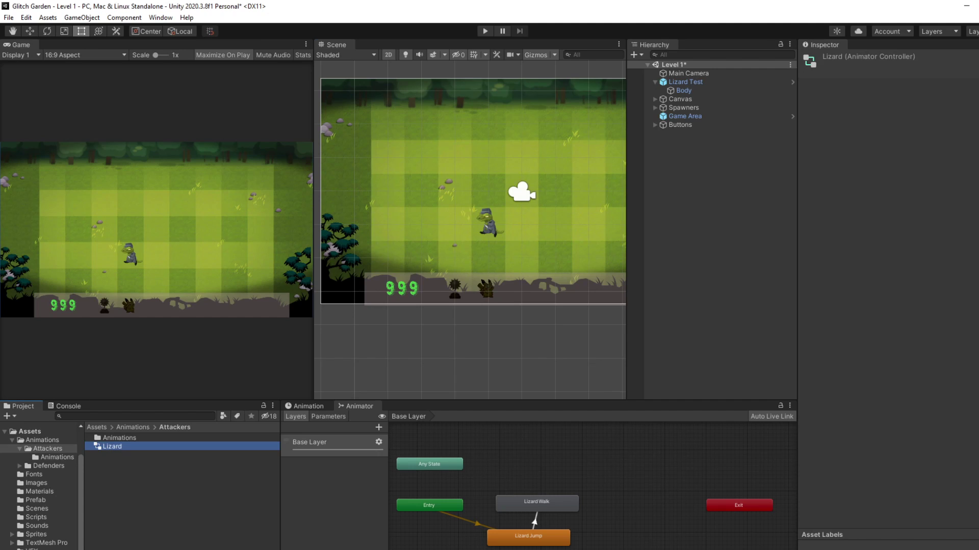
pyautogui.hotkey('alt', 'Tab')
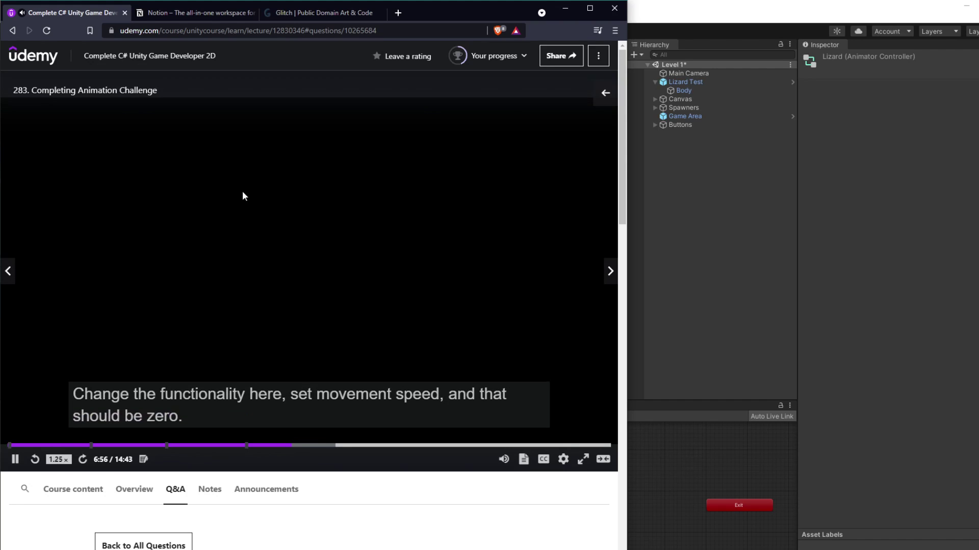
pyautogui.click(257, 202)
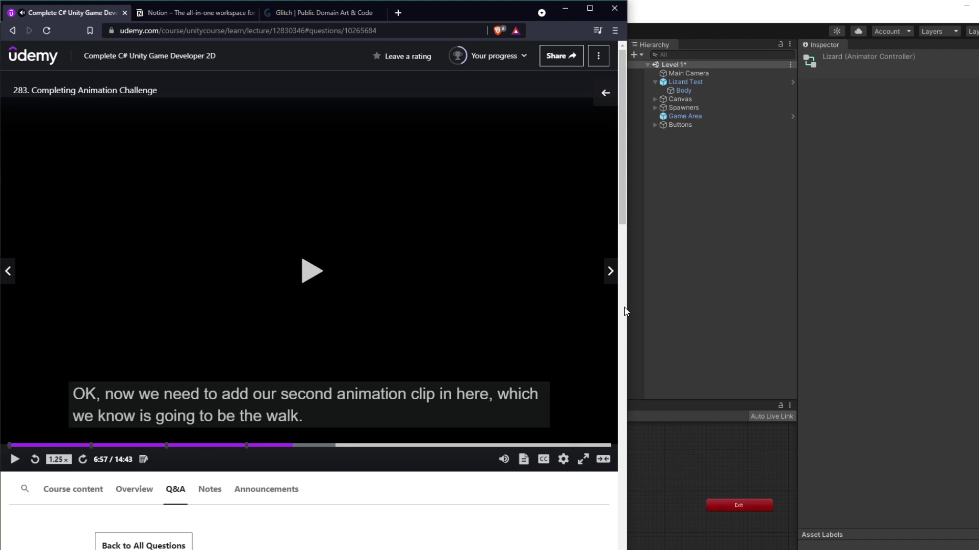
pyautogui.click(782, 267)
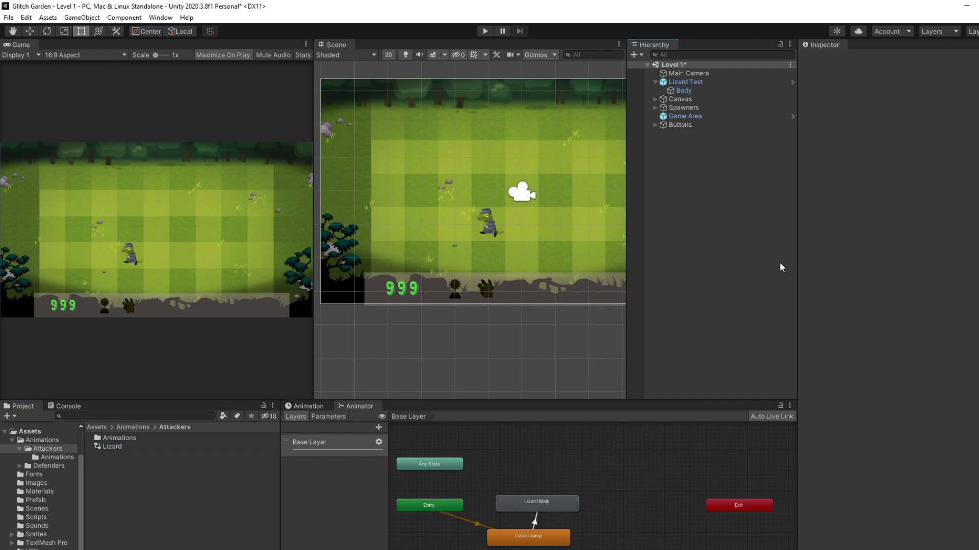
# Delete the old Lizard Jump and Lizard Walk clips from the Attackers Animations folder.
pyautogui.doubleClick(166, 437)
pyautogui.click(142, 439)
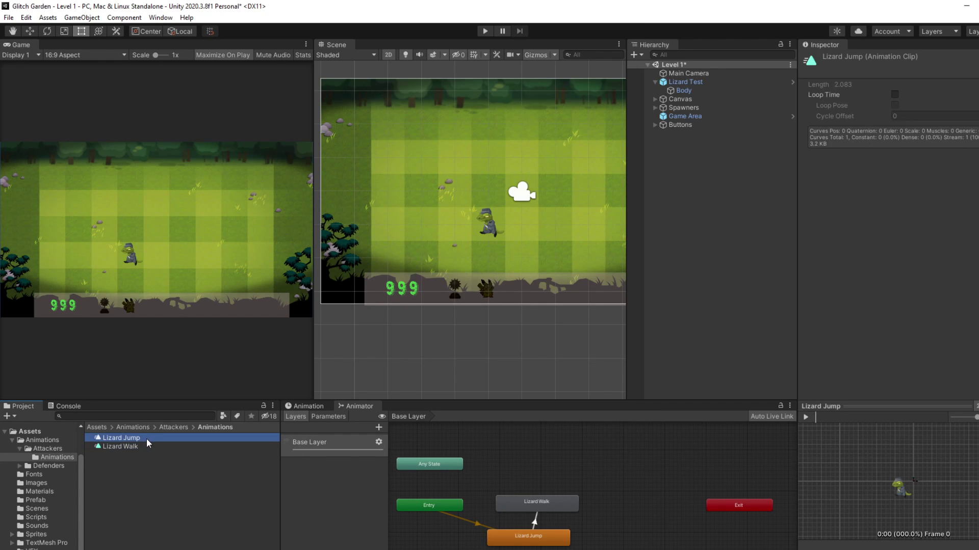
pyautogui.click(152, 448)
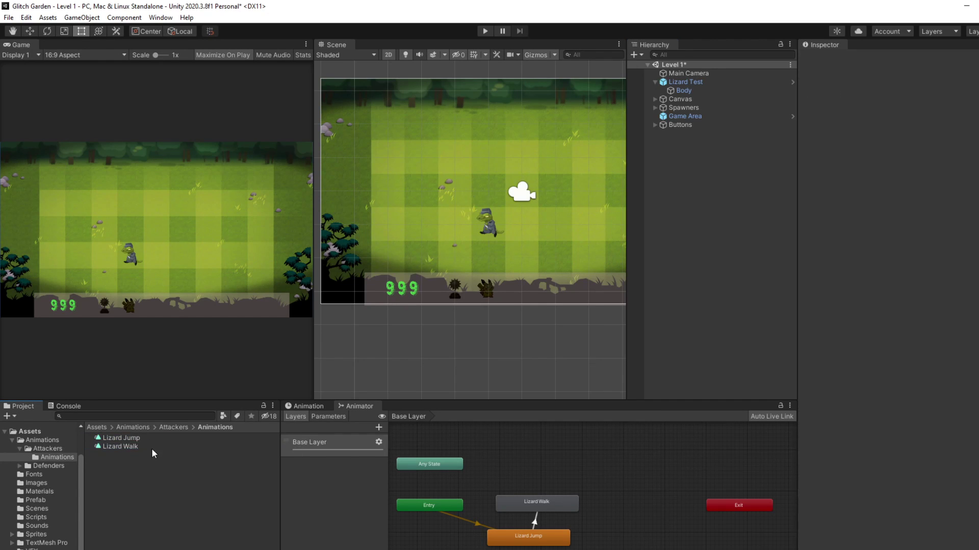
pyautogui.click(155, 441)
pyautogui.keyDown('shift'); pyautogui.click(155, 444); pyautogui.keyUp('shift')
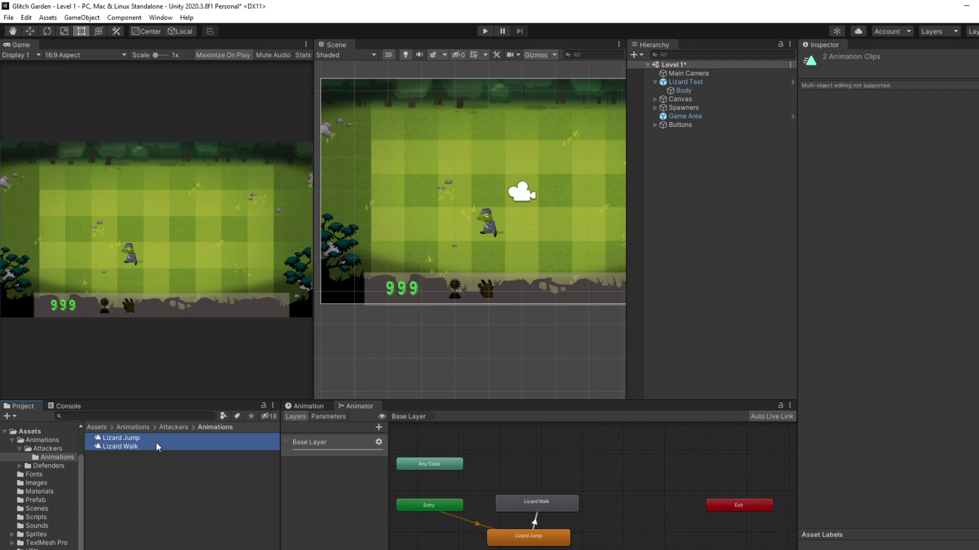
pyautogui.press('Delete')
pyautogui.press('Return')
# Create a new Lizard Jump clip in the empty folder, then delete it again.
pyautogui.rightClick(156, 442)
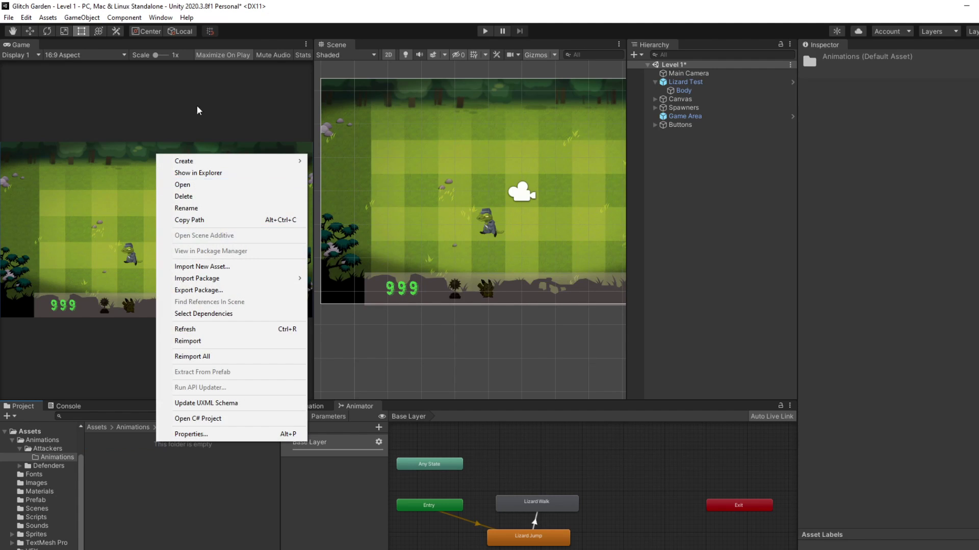
pyautogui.moveTo(204, 161)
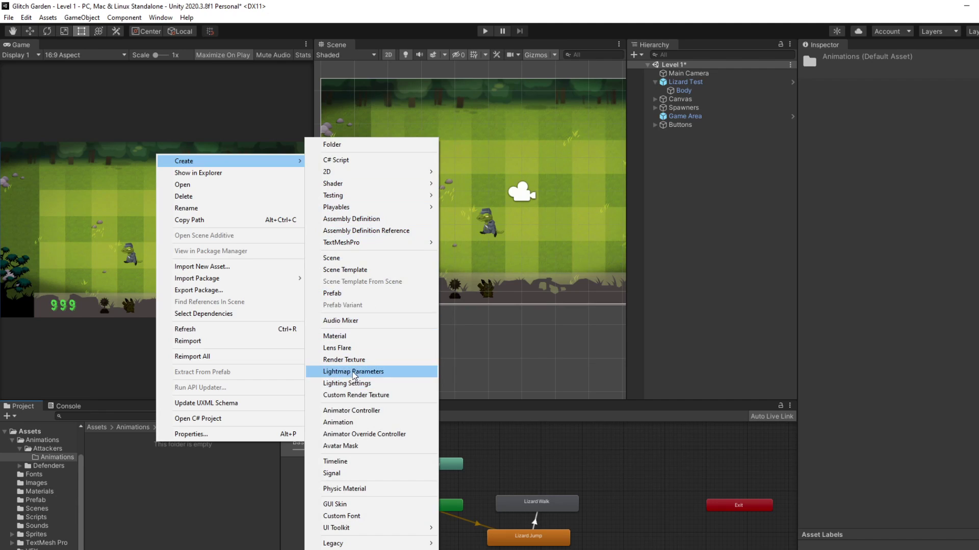
pyautogui.click(352, 423)
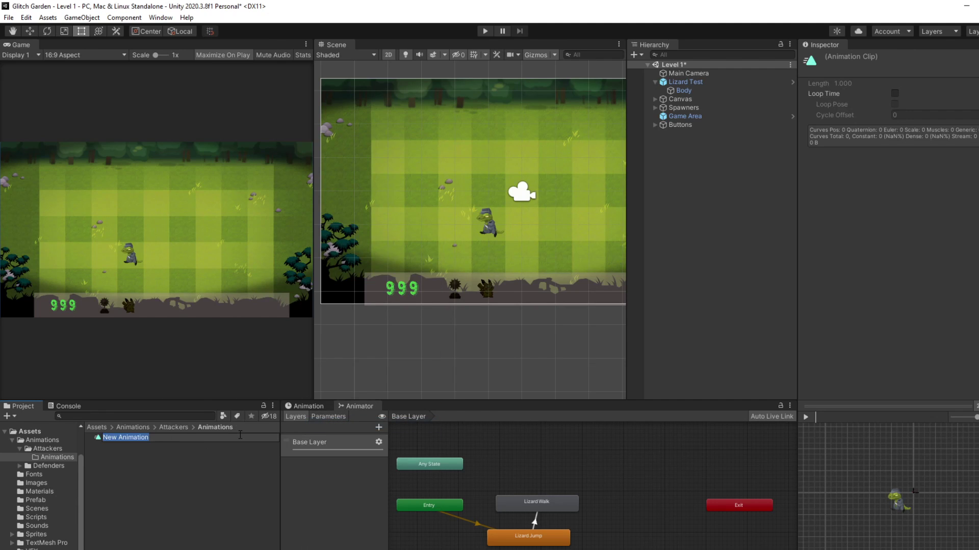
pyautogui.write('Lizard Jump')
pyautogui.press('Return')
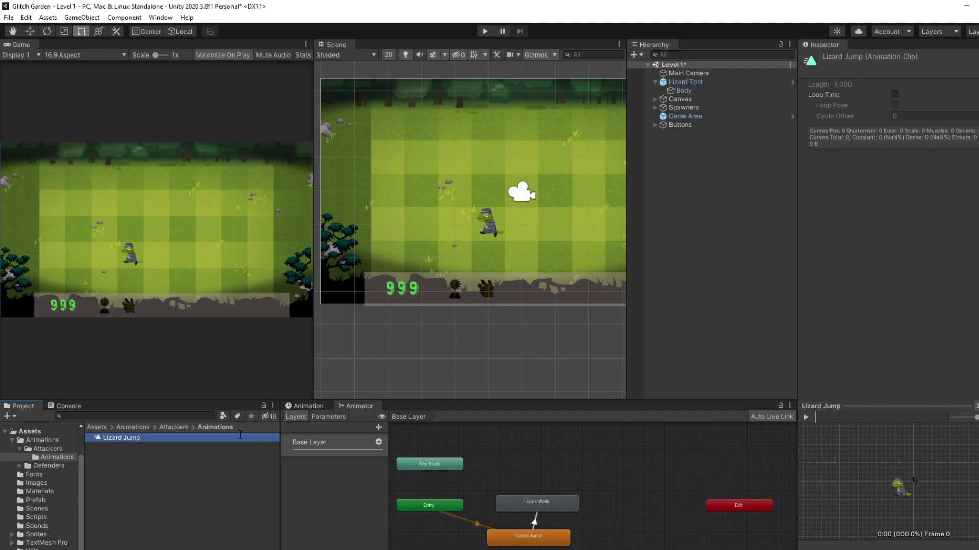
pyautogui.click(306, 406)
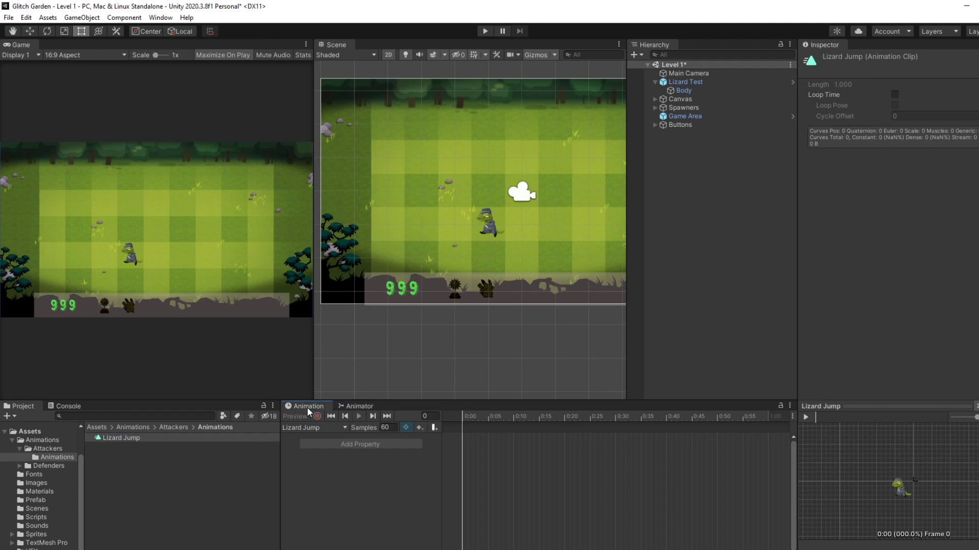
pyautogui.click(213, 438)
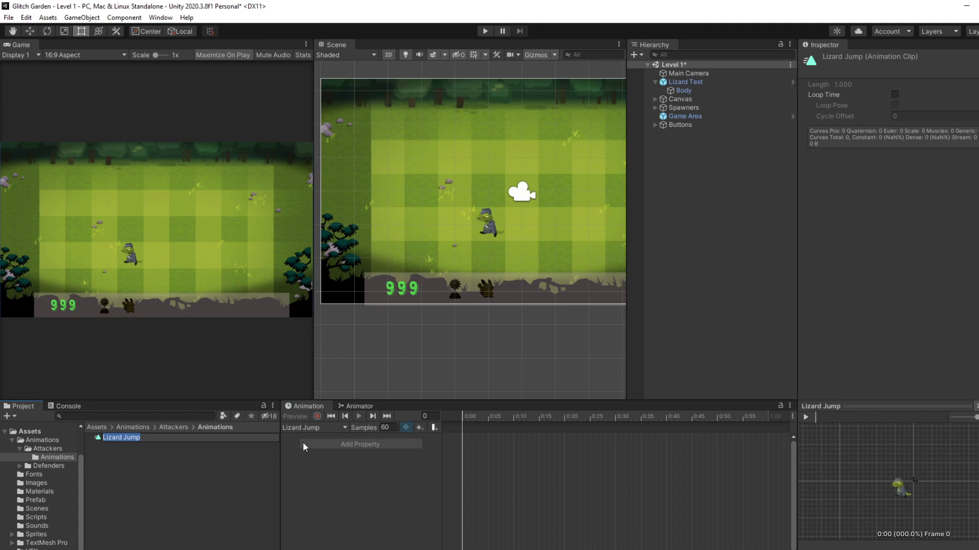
pyautogui.click(214, 439)
pyautogui.press('Delete')
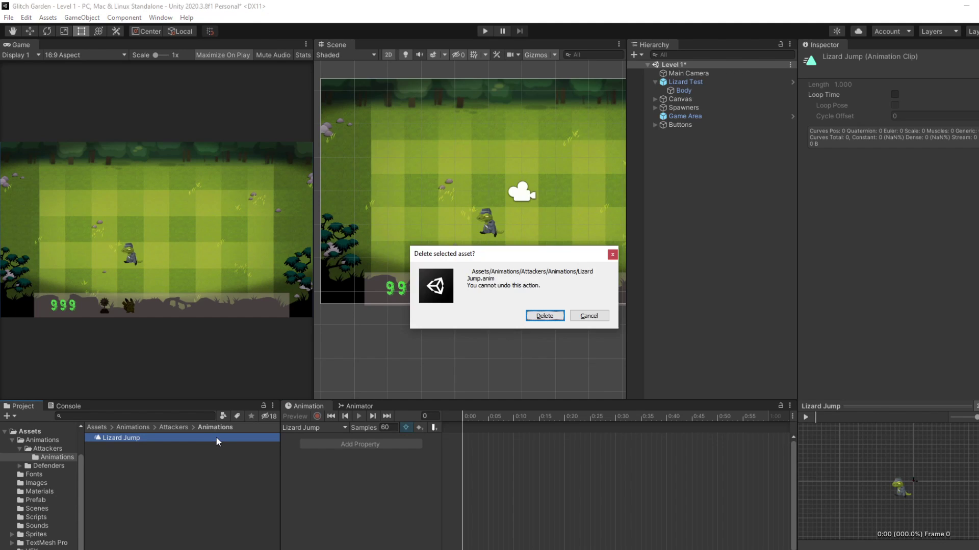
pyautogui.click(533, 316)
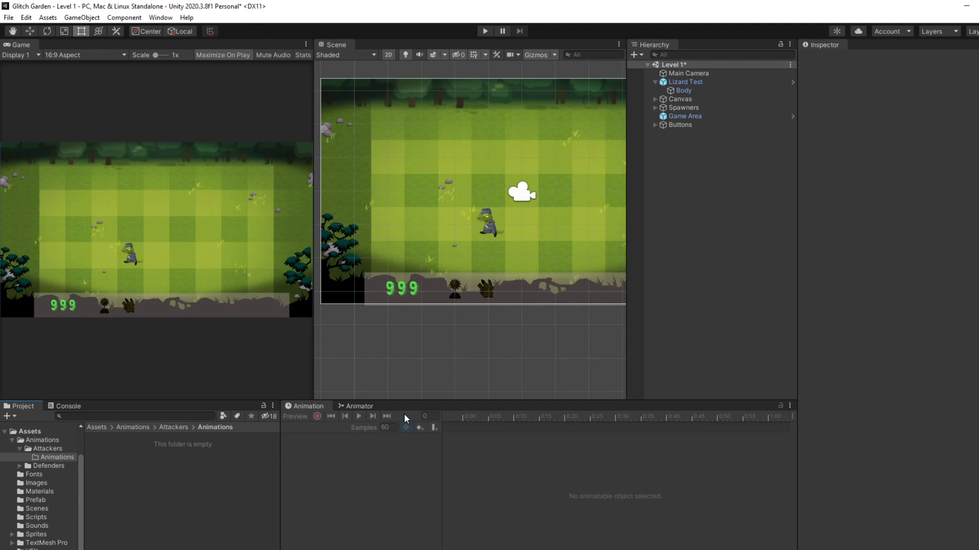
# Remove the old Lizard Jump state from the Animator graph.
pyautogui.click(354, 406)
pyautogui.click(325, 405)
pyautogui.click(354, 407)
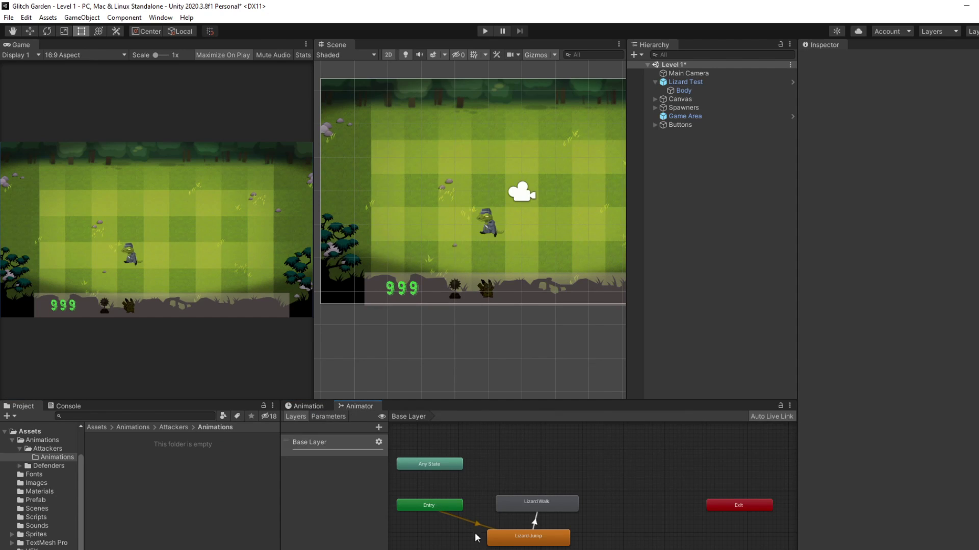
pyautogui.click(500, 533)
pyautogui.press('Delete')
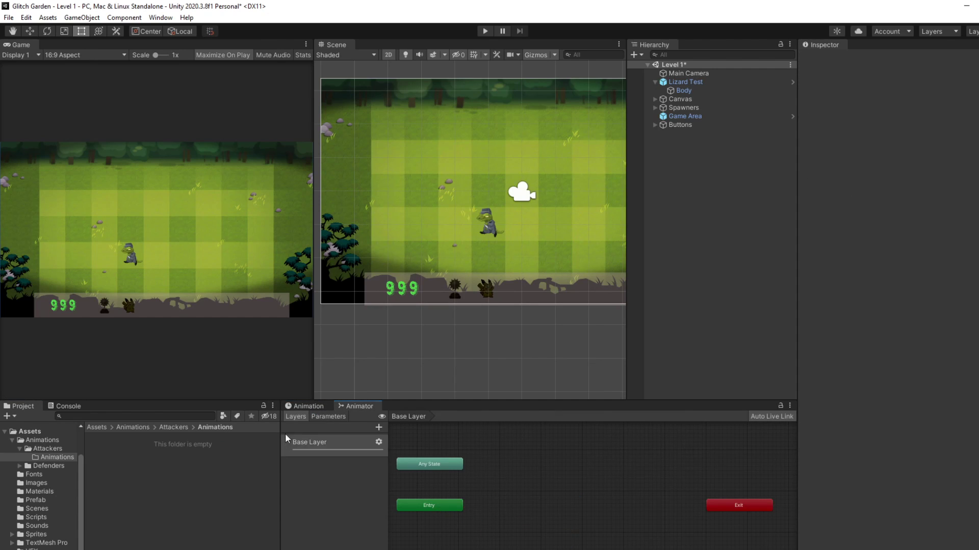
pyautogui.click(306, 406)
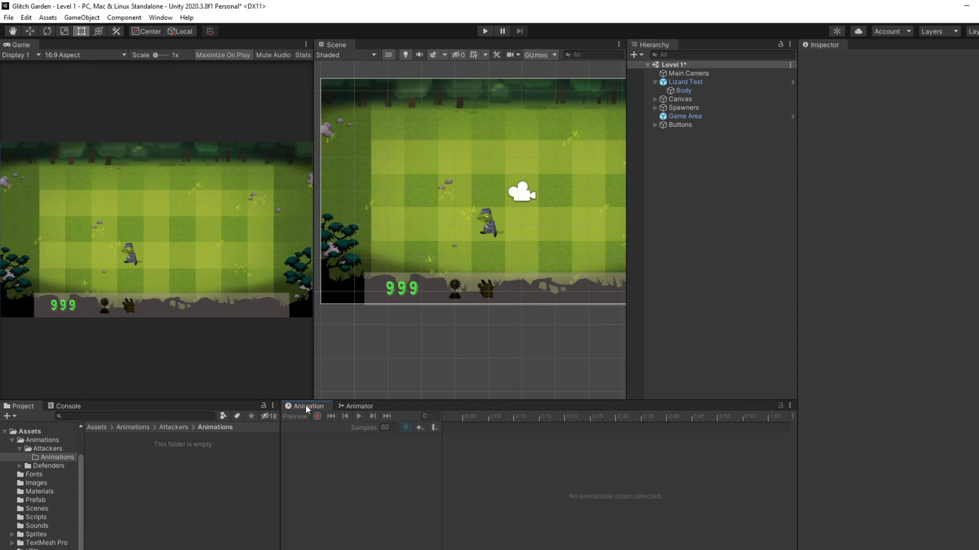
# Drag the Lizard controller onto Lizard Test's Animator Controller field, then reselect Lizard Test.
pyautogui.click(47, 448)
pyautogui.doubleClick(112, 446)
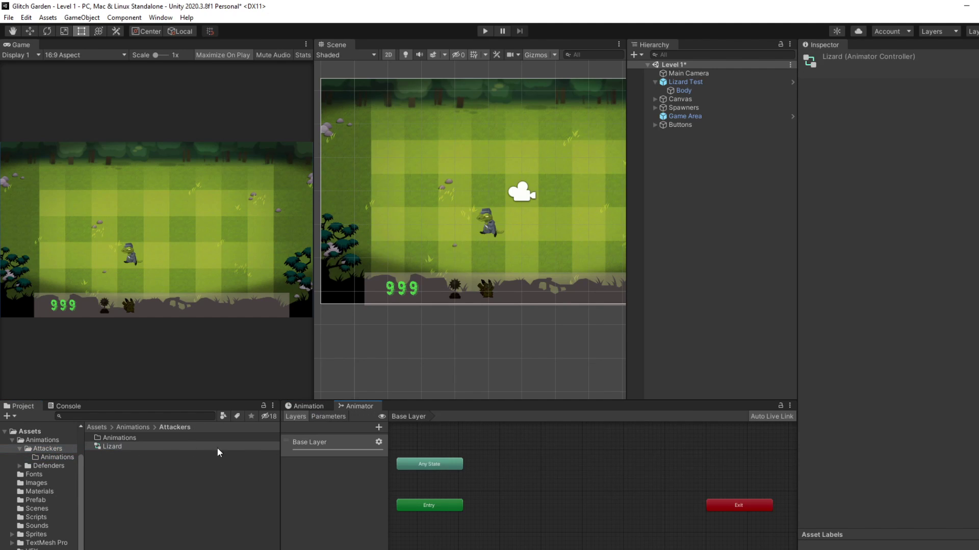
pyautogui.click(327, 416)
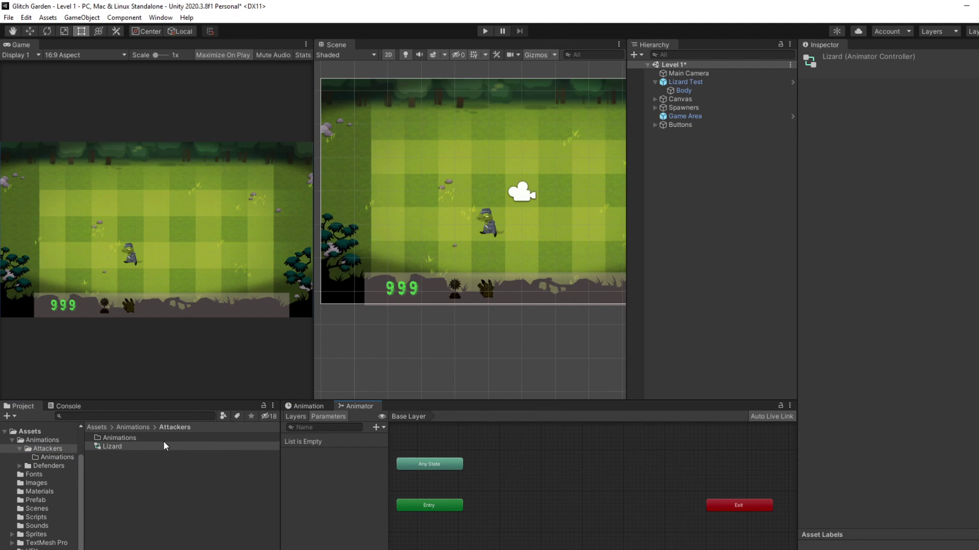
pyautogui.click(699, 82)
pyautogui.click(689, 92)
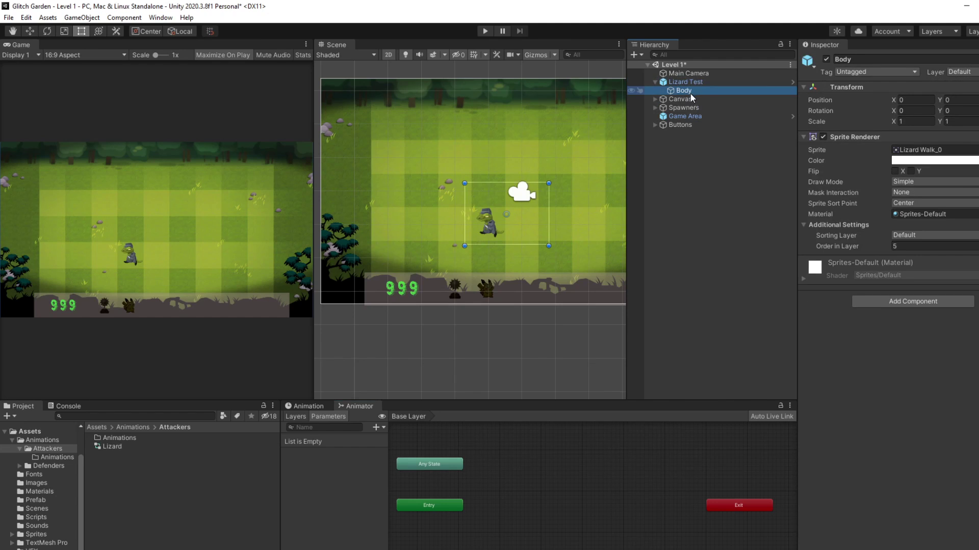
pyautogui.click(685, 82)
pyautogui.moveTo(112, 447); pyautogui.dragTo(907, 160)
pyautogui.click(707, 84)
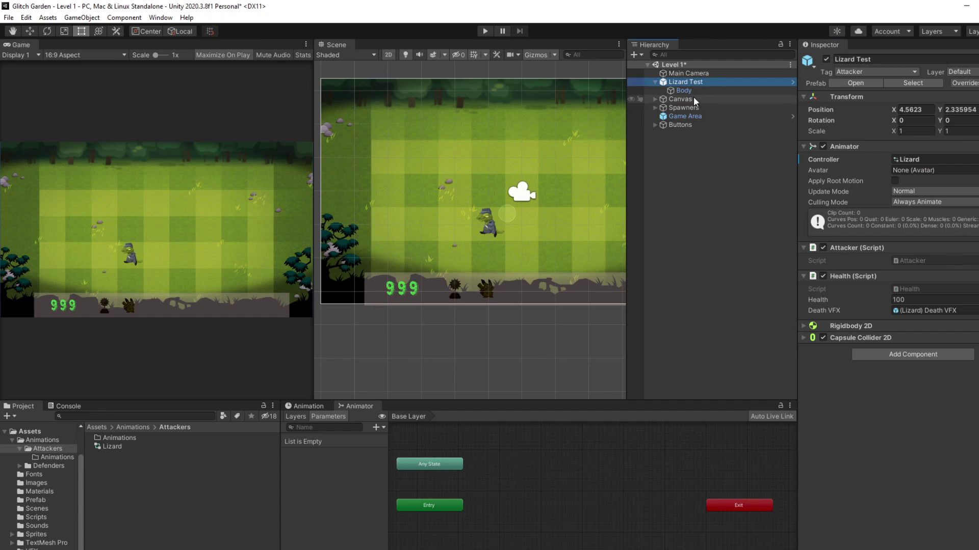
pyautogui.click(767, 172)
pyautogui.click(723, 74)
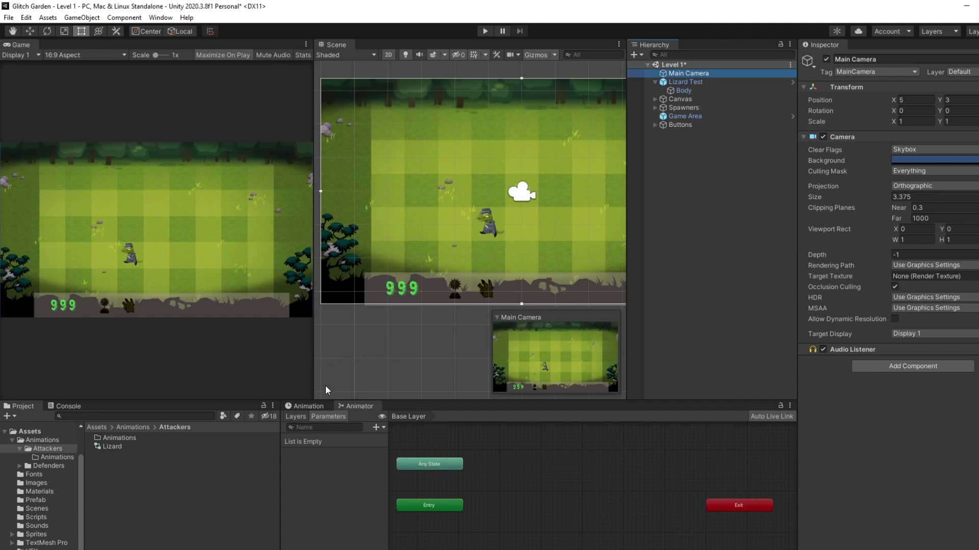
pyautogui.click(305, 406)
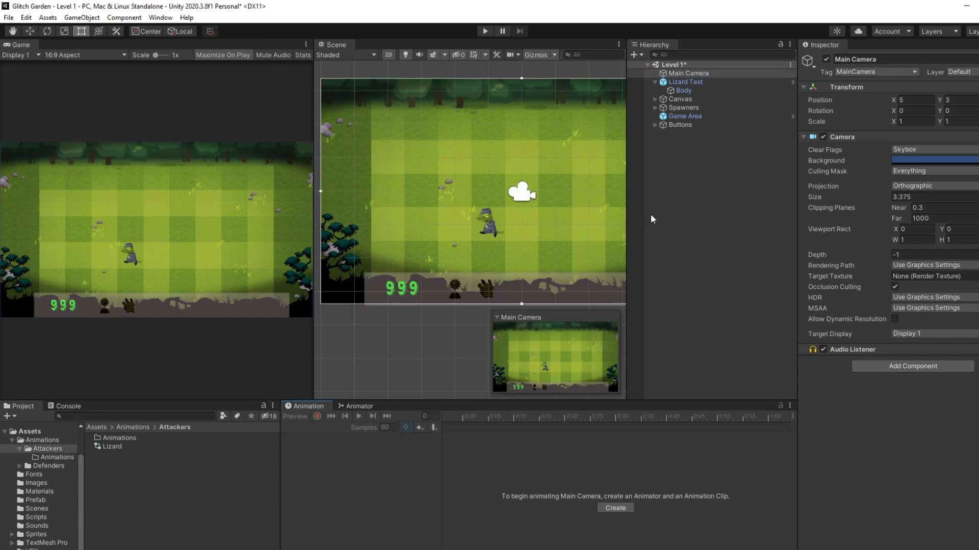
pyautogui.click(686, 82)
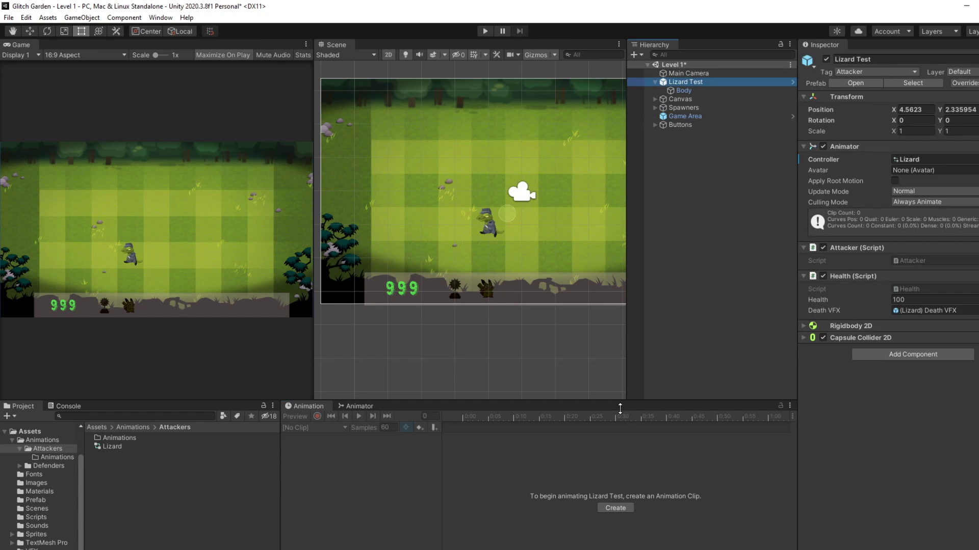
# Create a new clip for Lizard Test and save it as Lizard Jump in Animations.
pyautogui.click(614, 509)
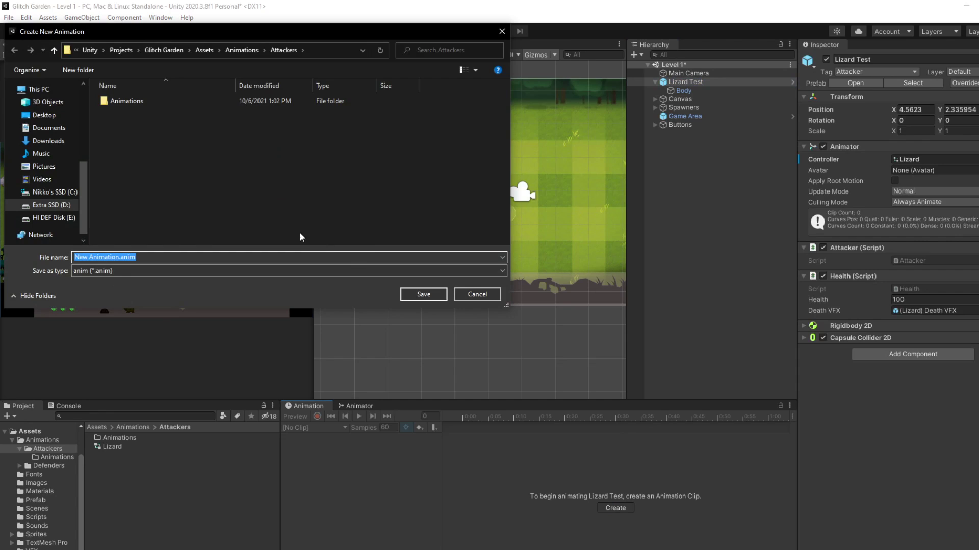
pyautogui.doubleClick(135, 100)
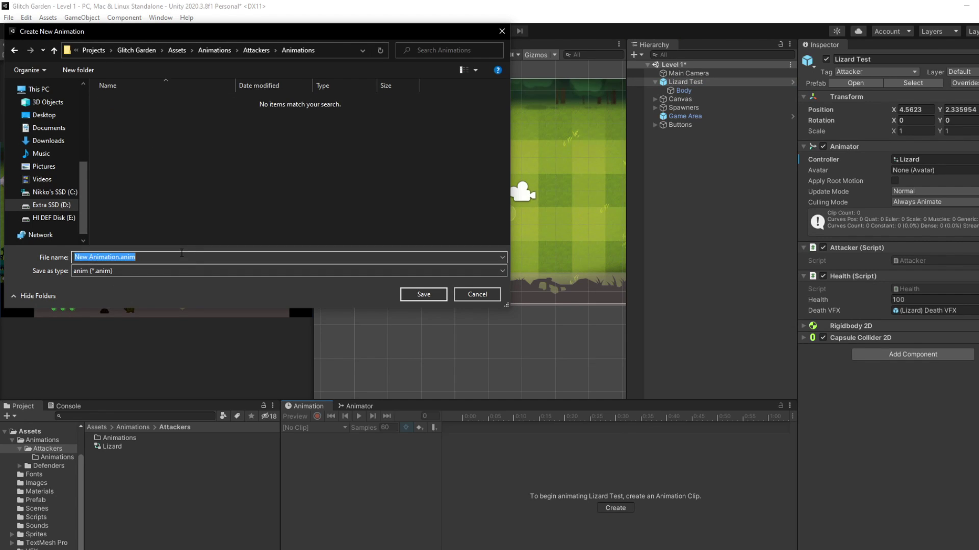
pyautogui.write('Lizard ')
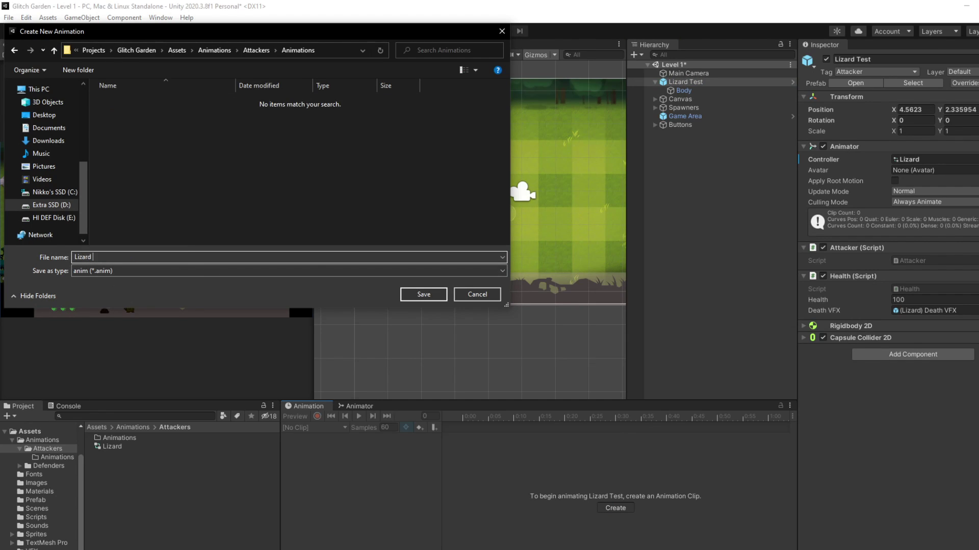
pyautogui.write('Jump')
pyautogui.press('Return')
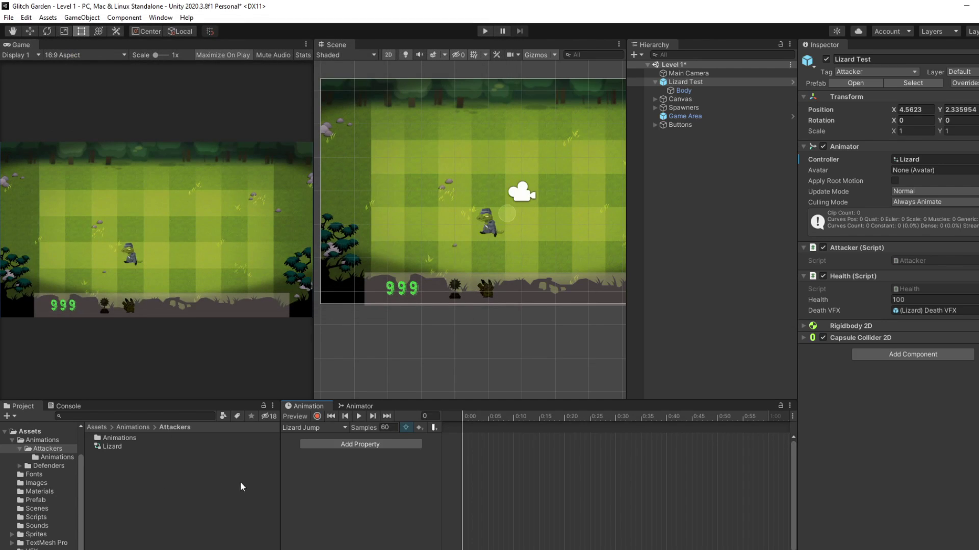
# Browse Add Property down to Body's Sprite Renderer, then close it without adding anything.
pyautogui.click(345, 445)
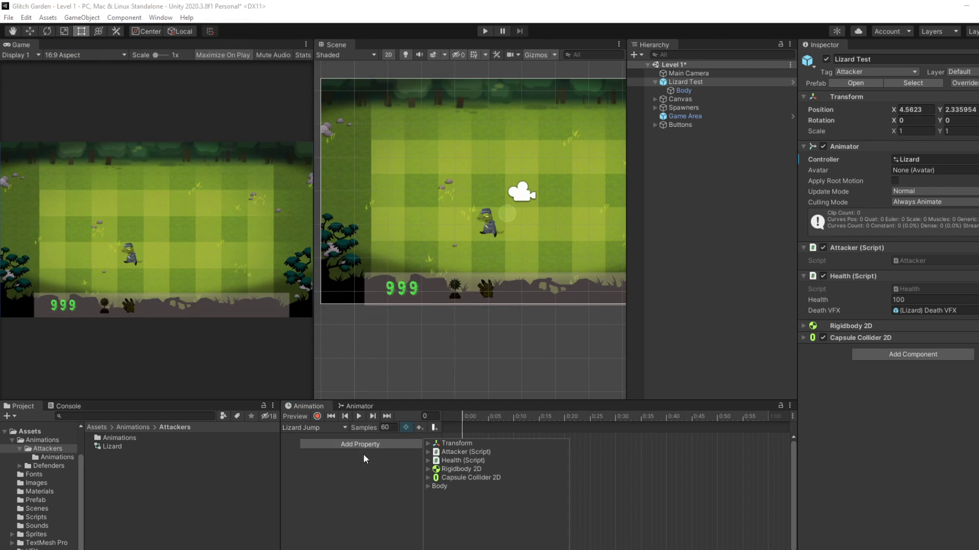
pyautogui.click(428, 486)
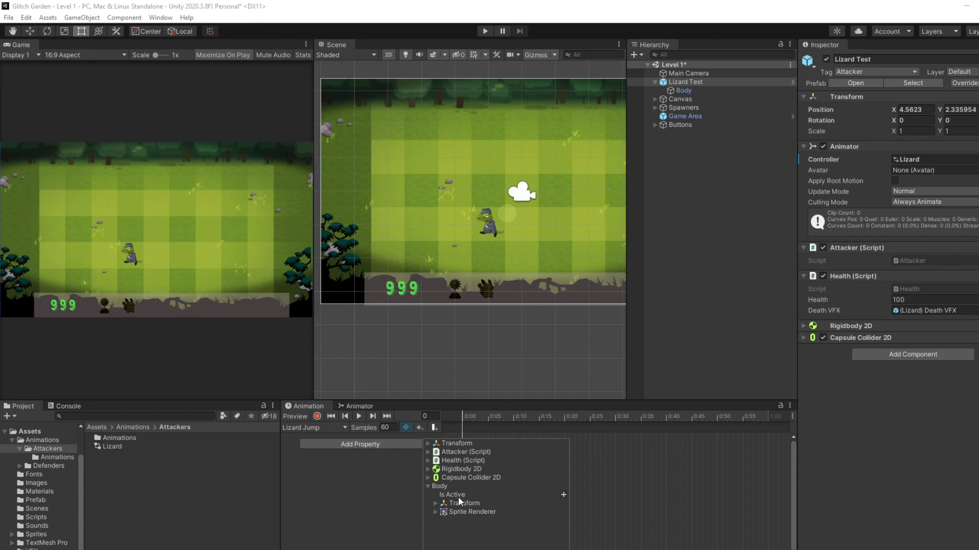
pyautogui.click(436, 512)
pyautogui.scroll(-5, 483, 499)
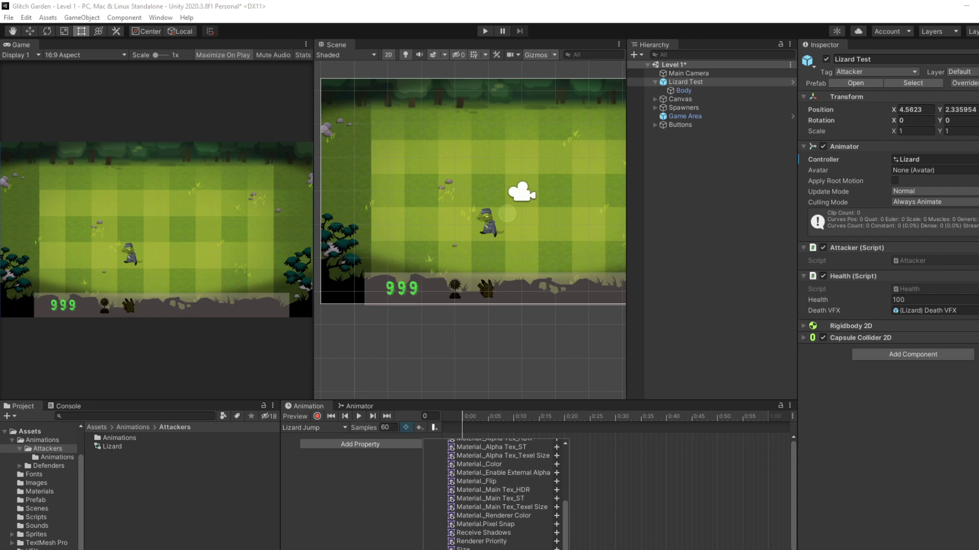
pyautogui.press('Escape')
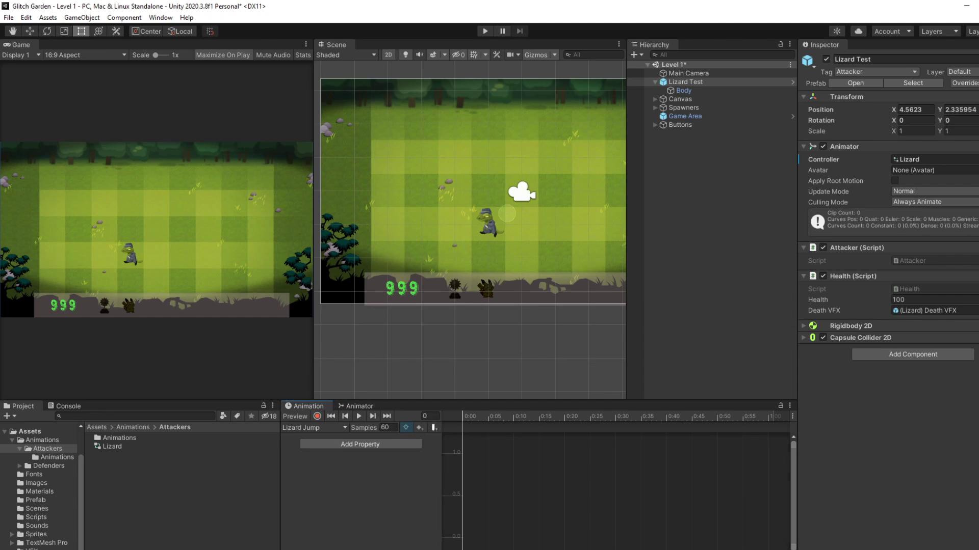
# Drag the Lizard Jump state below Entry in the Lizard controller.
pyautogui.doubleClick(179, 447)
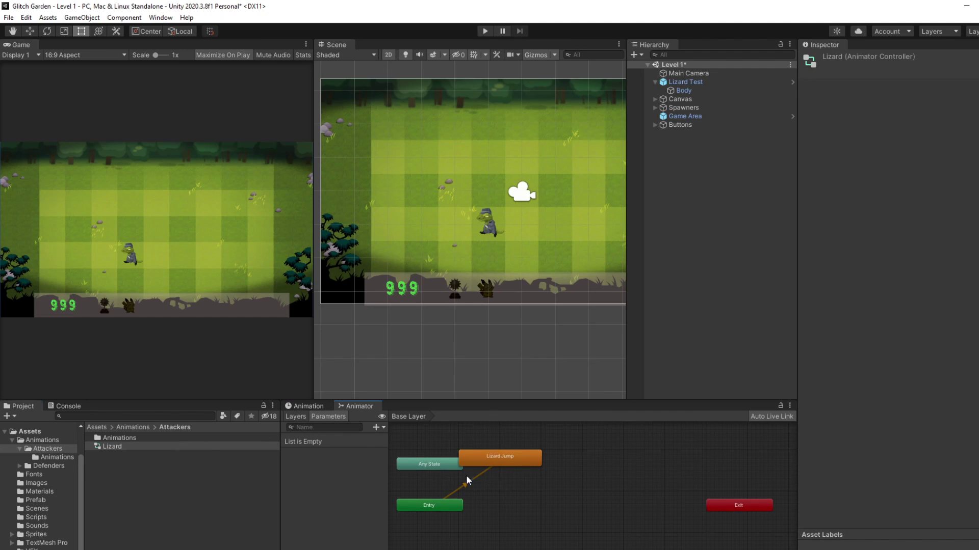
pyautogui.moveTo(510, 461); pyautogui.dragTo(516, 527)
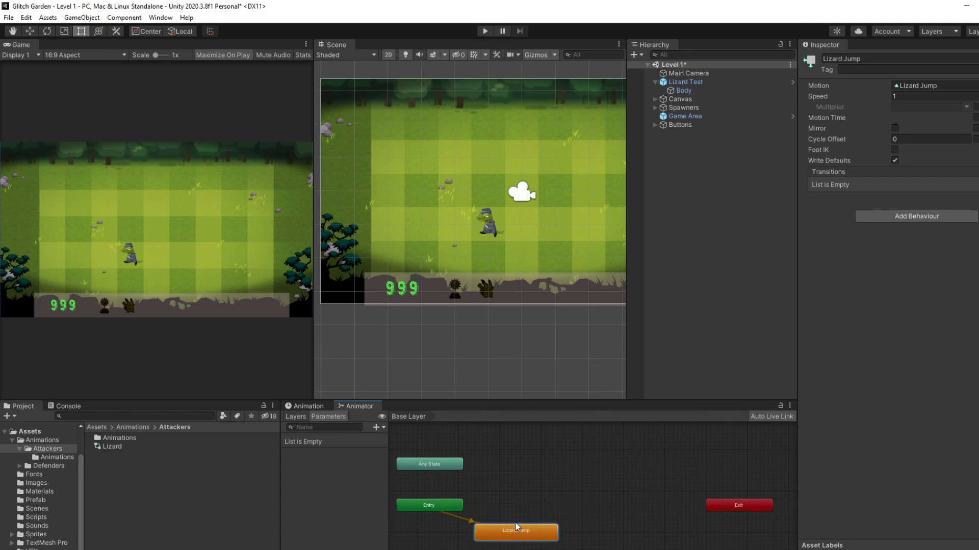
pyautogui.click(304, 406)
pyautogui.doubleClick(128, 446)
pyautogui.moveTo(308, 401); pyautogui.dragTo(308, 408)
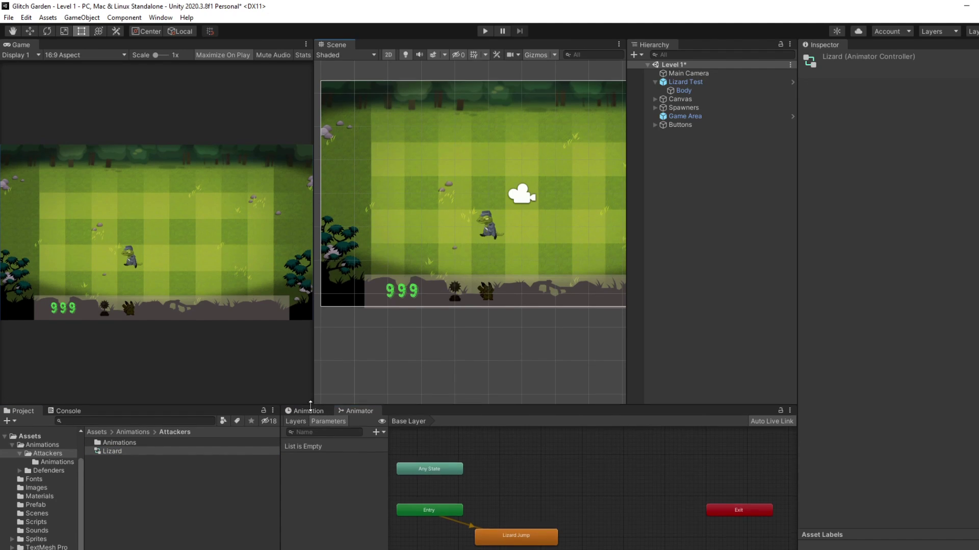
pyautogui.click(308, 411)
# Select the Lizard Jump clip in Animations and expand its Body : Sprite keyframes.
pyautogui.doubleClick(136, 444)
pyautogui.click(139, 444)
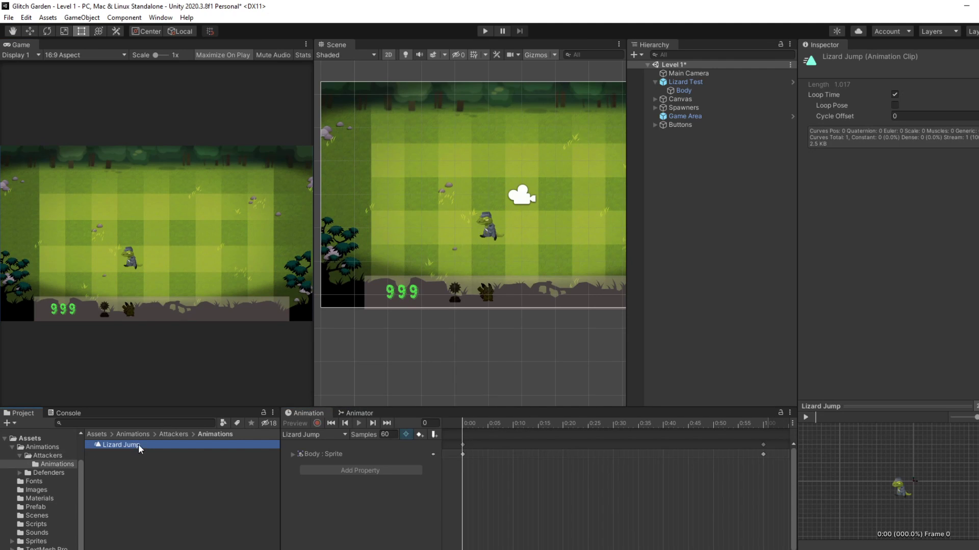
pyautogui.click(292, 454)
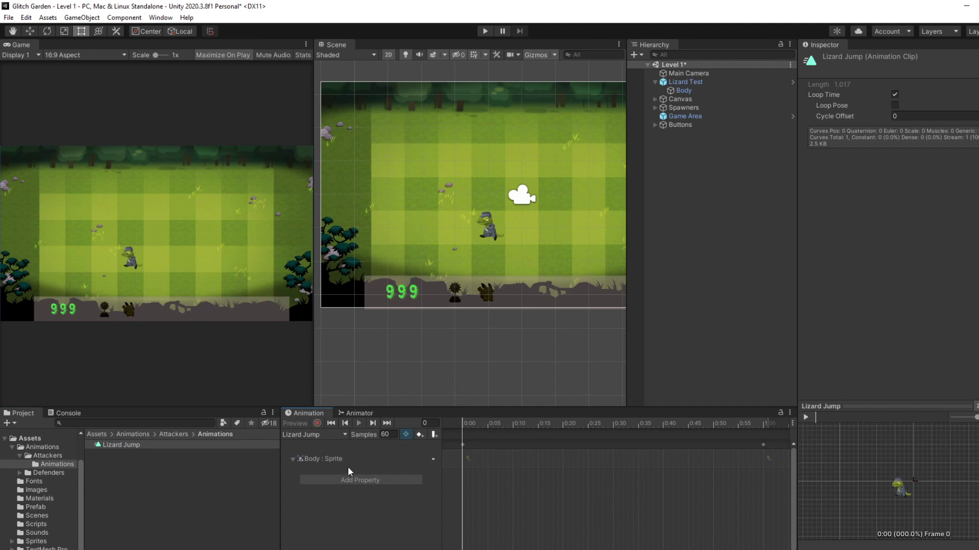
pyautogui.moveTo(552, 406); pyautogui.dragTo(559, 373)
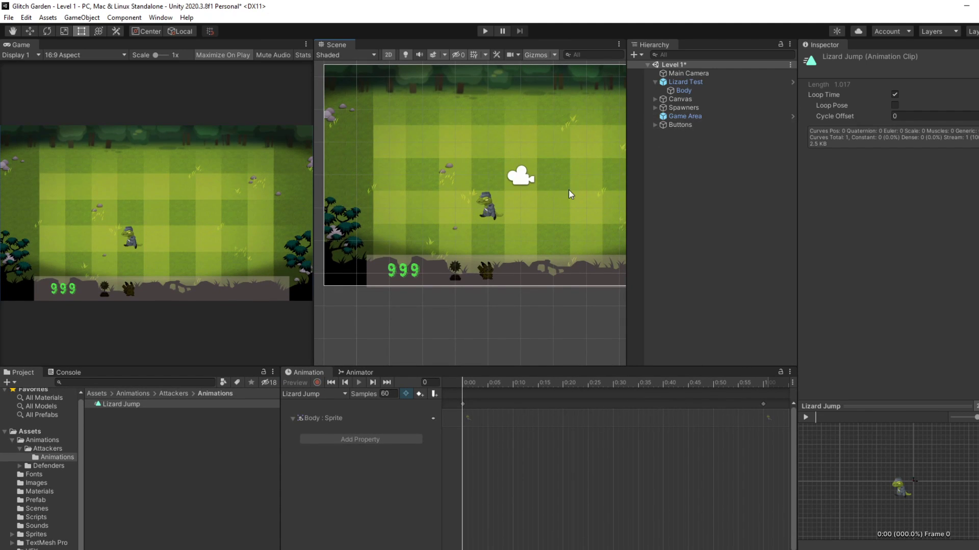
# Review Lizard Test, the Lizard Jump clip and its state in the Animator graph.
pyautogui.rightClick(149, 403)
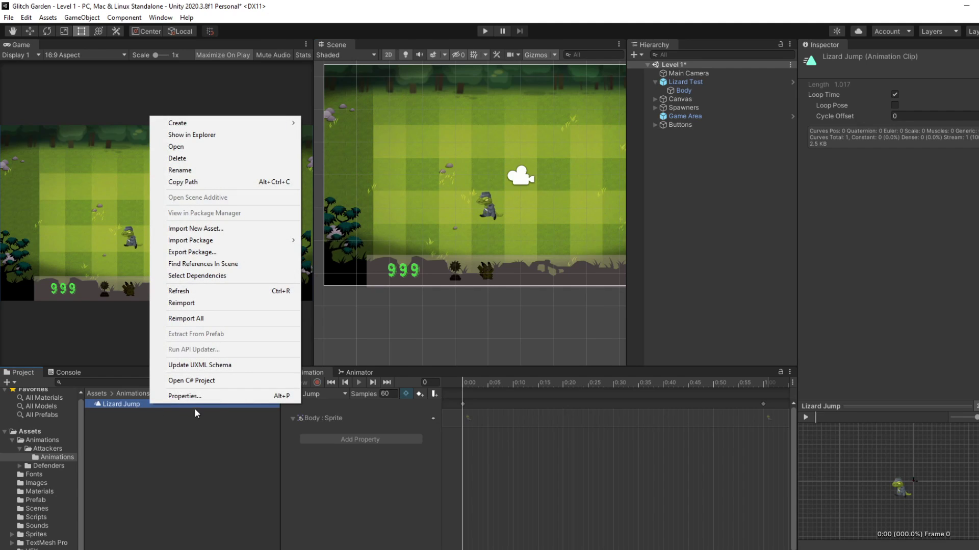
pyautogui.click(228, 418)
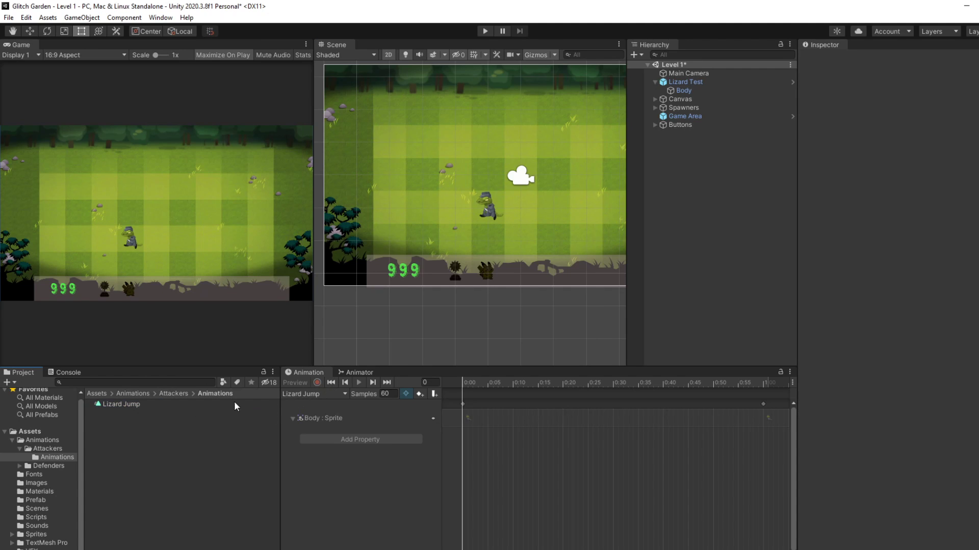
pyautogui.click(702, 83)
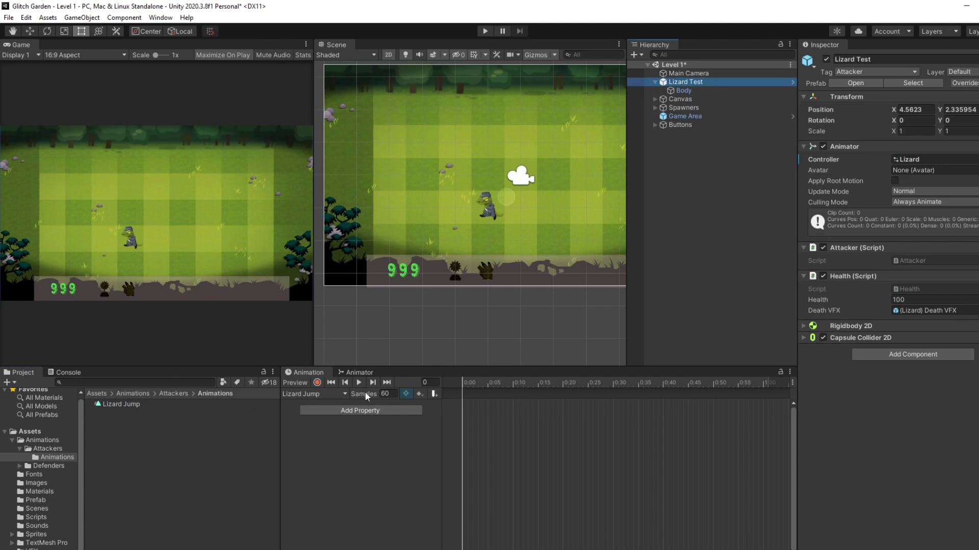
pyautogui.click(185, 404)
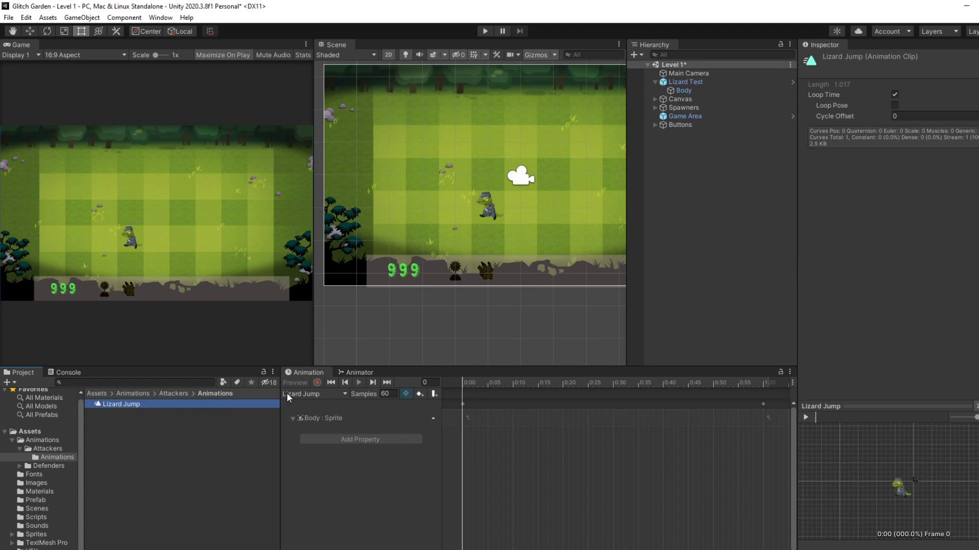
pyautogui.click(685, 82)
pyautogui.click(359, 375)
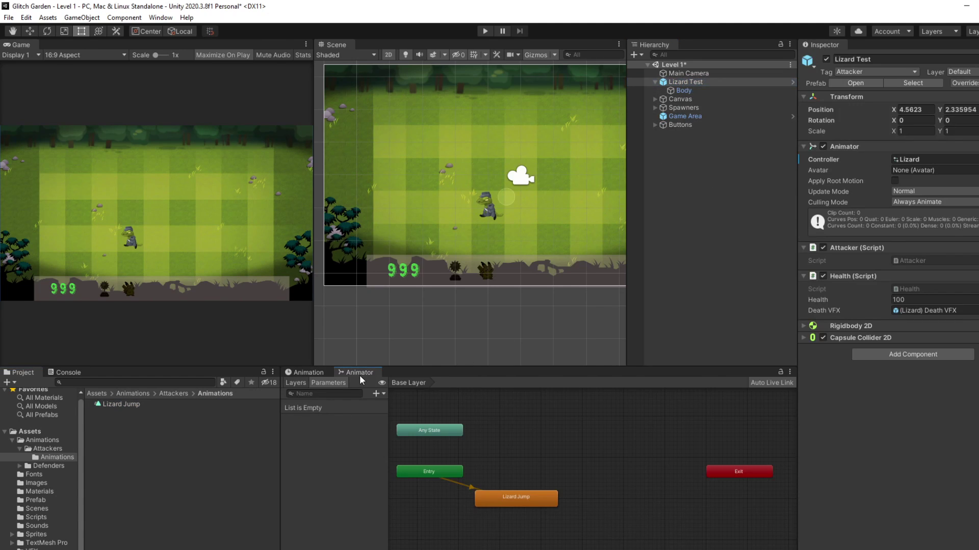
pyautogui.click(499, 496)
pyautogui.click(312, 374)
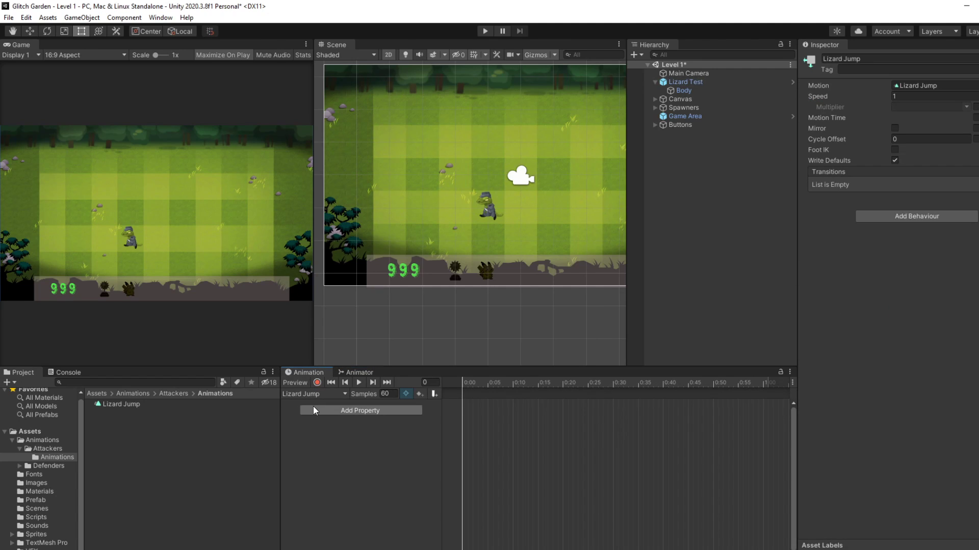
# Switch the Lizard Jump clip to Curves view and resume the Udemy lecture in Brave.
pyautogui.rightClick(182, 403)
pyautogui.click(158, 402)
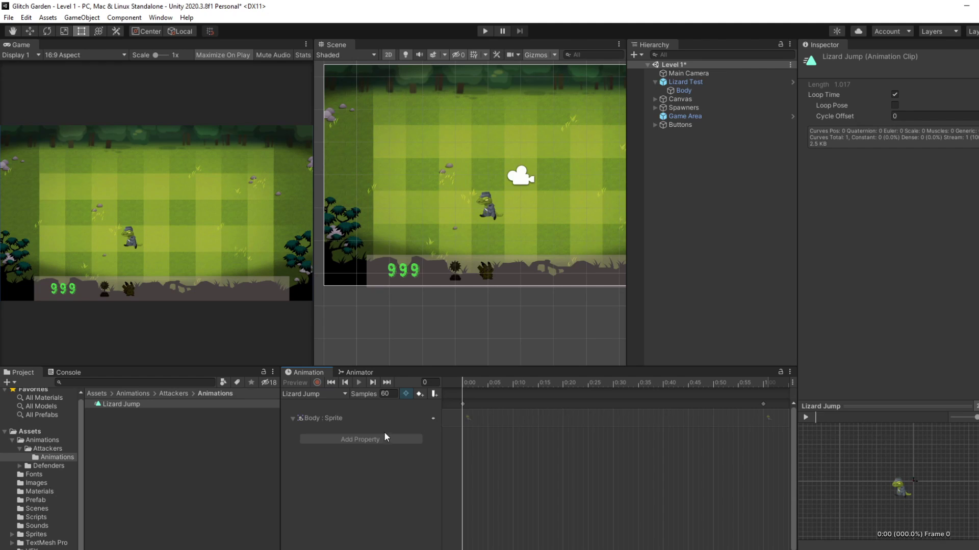
pyautogui.press('c')
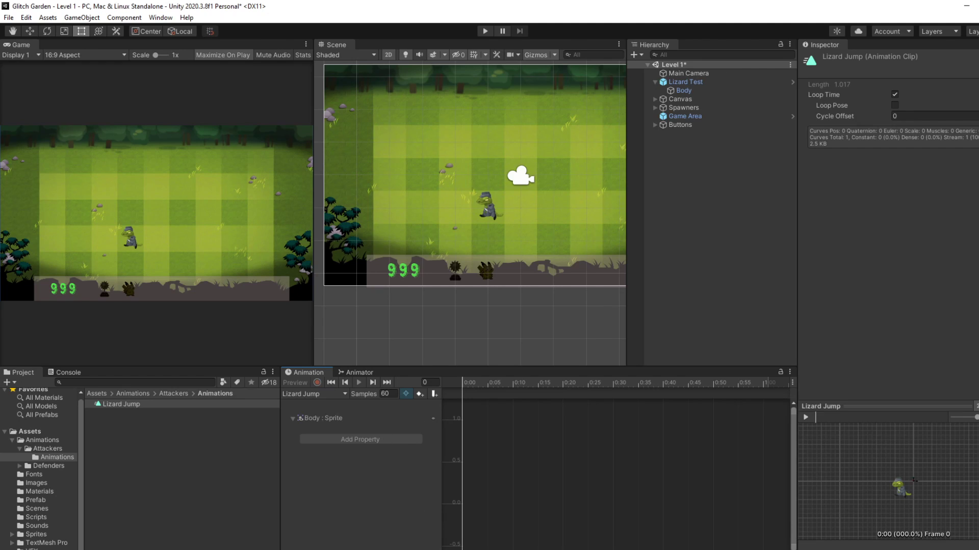
pyautogui.hotkey('alt', 'Tab')
pyautogui.press('space')
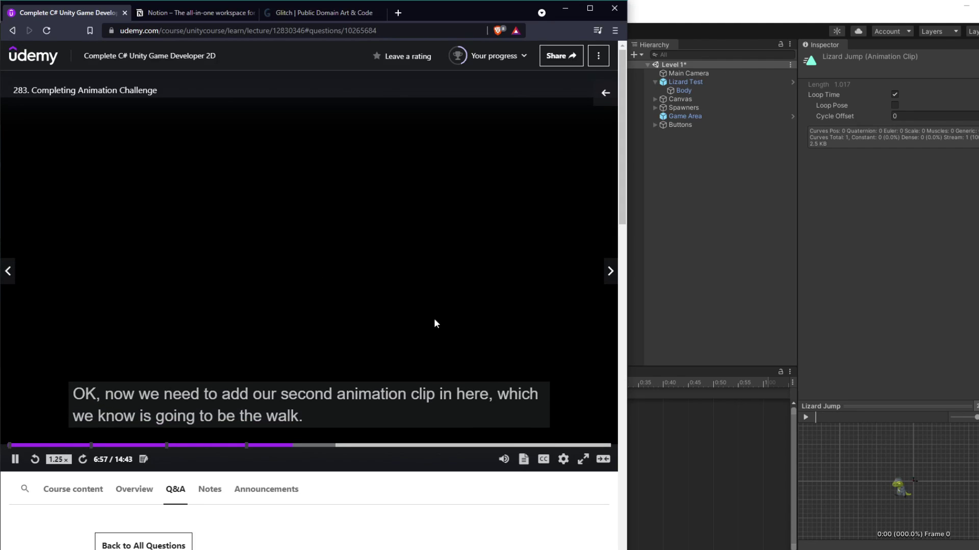
# Seek the lecture back to about 5:09 and pause it at 5:37.
pyautogui.click(260, 445)
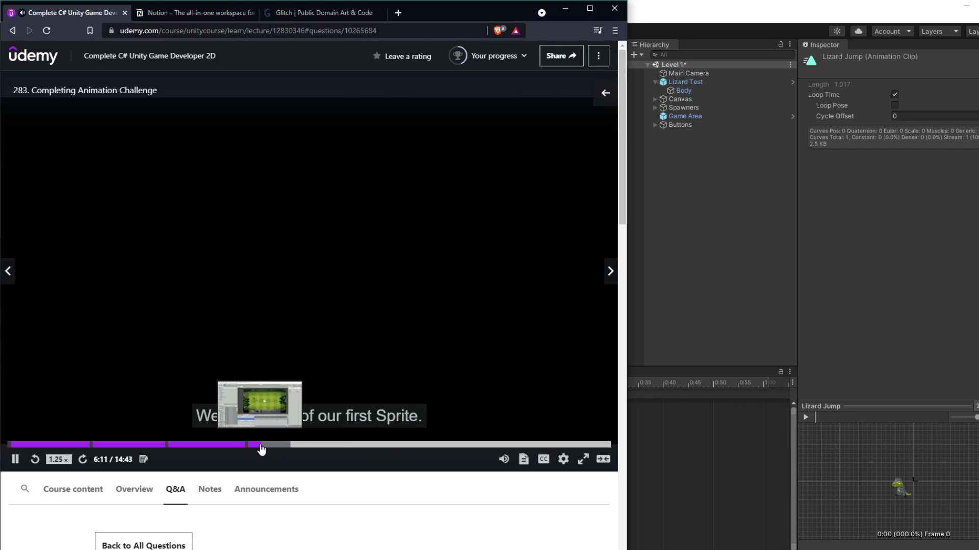
pyautogui.click(220, 445)
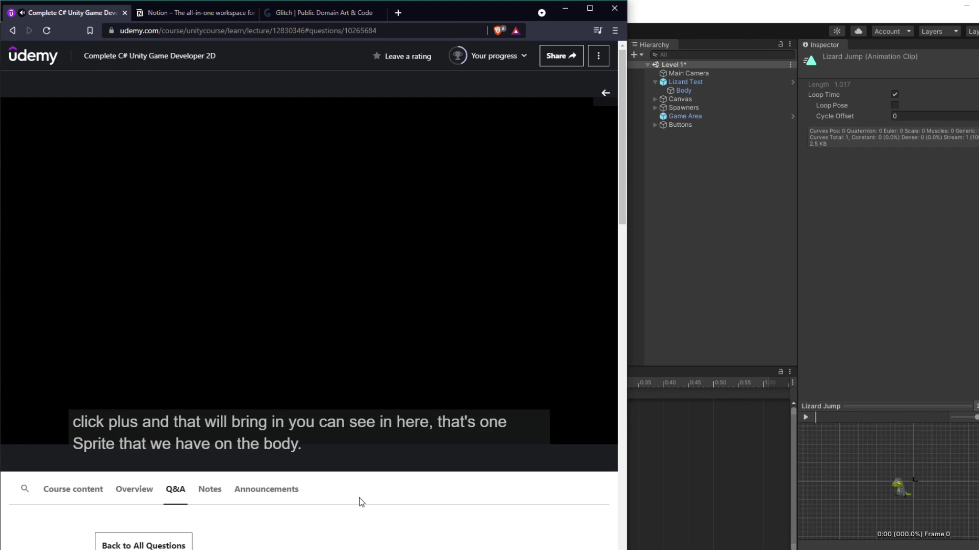
pyautogui.click(272, 266)
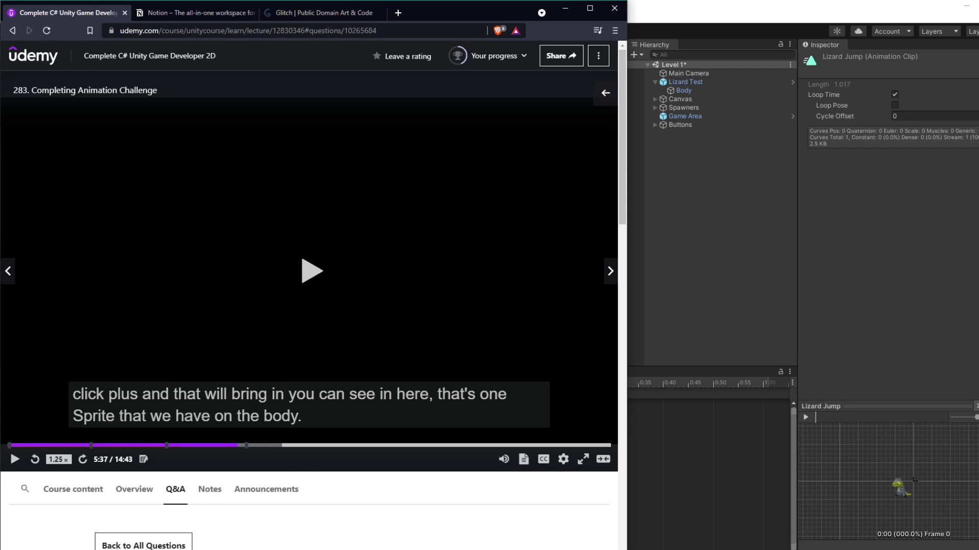
# Delete the Lizard Jump clip and create a fresh Lizard Jump clip for Lizard Test.
pyautogui.hotkey('alt', 'Tab')
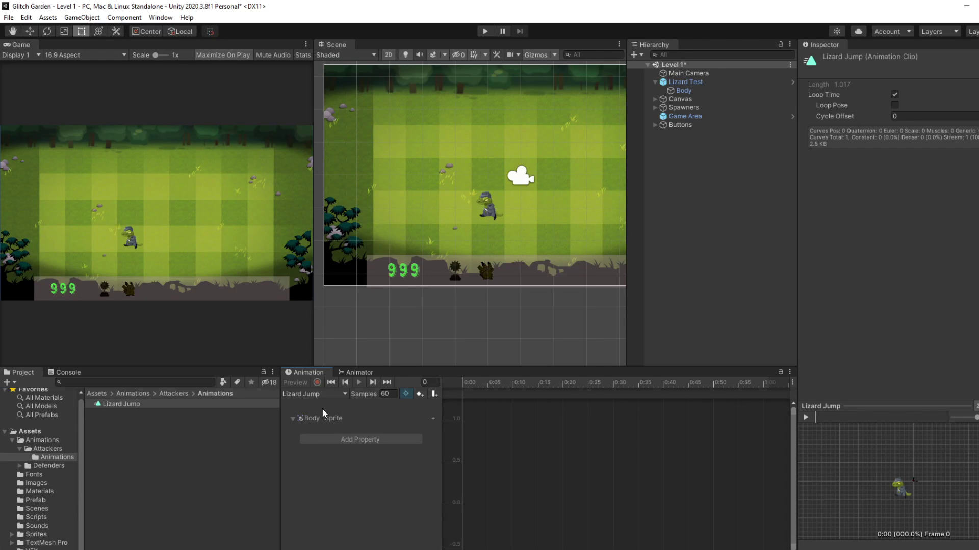
pyautogui.rightClick(203, 406)
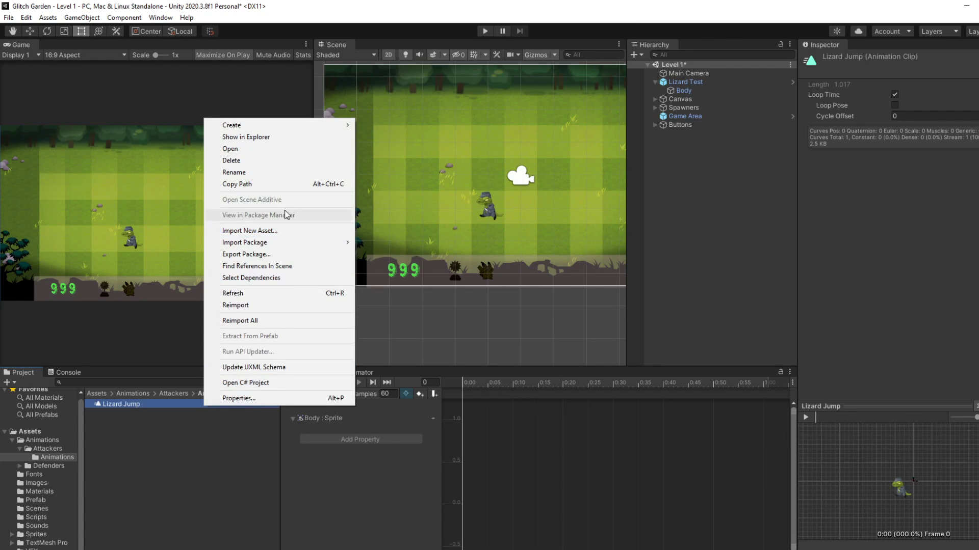
pyautogui.click(255, 161)
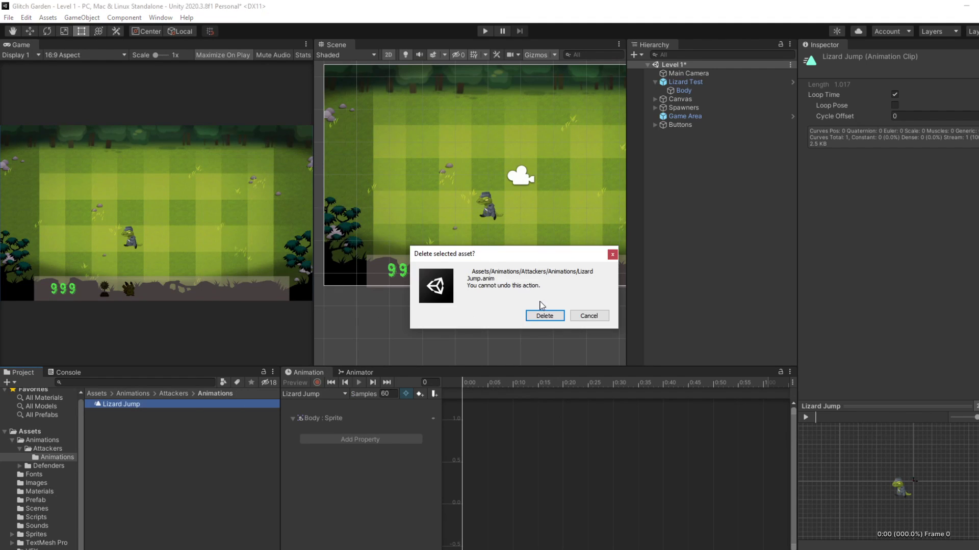
pyautogui.click(542, 314)
pyautogui.click(683, 82)
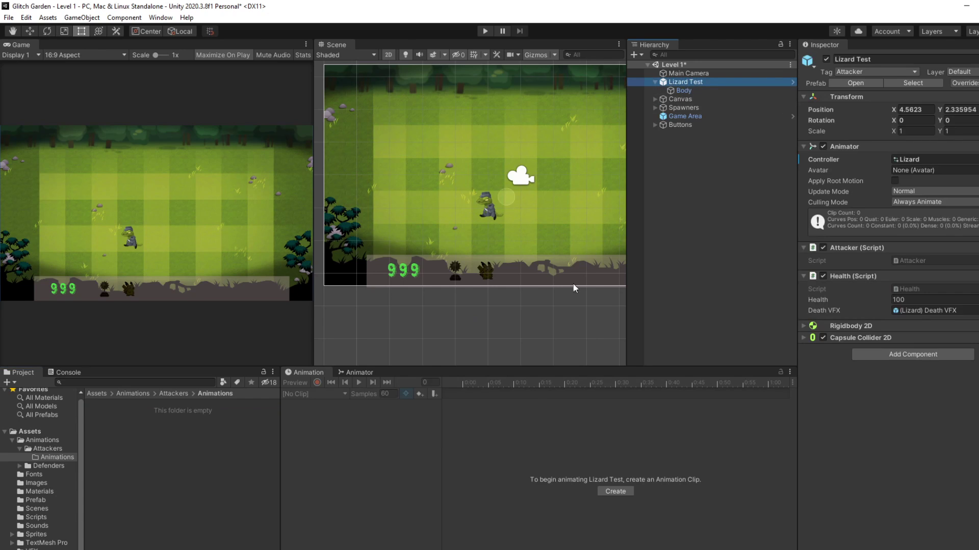
pyautogui.click(616, 491)
pyautogui.write('L')
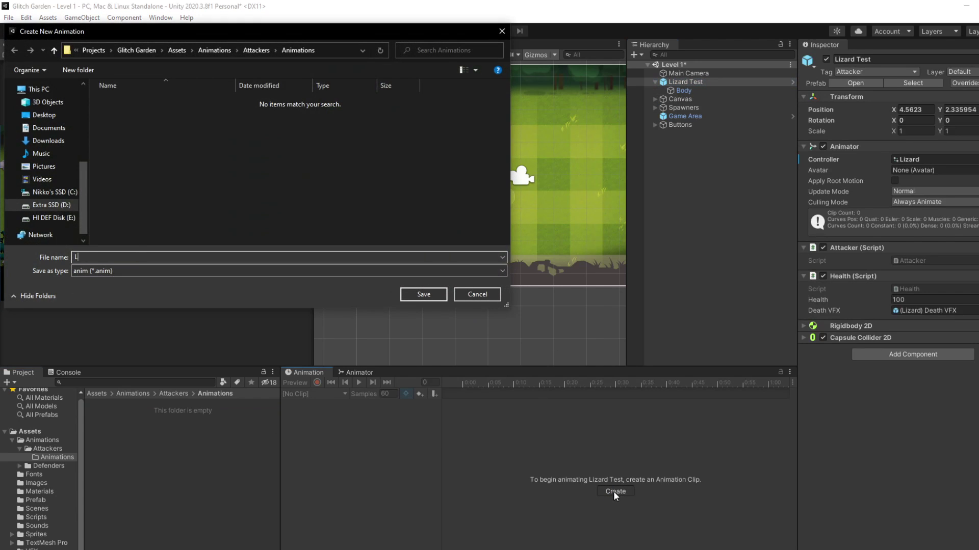
pyautogui.write('izard Jump')
pyautogui.press('Return')
# Try adding Body > Sprite Renderer > Sprite to the new clip via Add Property.
pyautogui.click(397, 410)
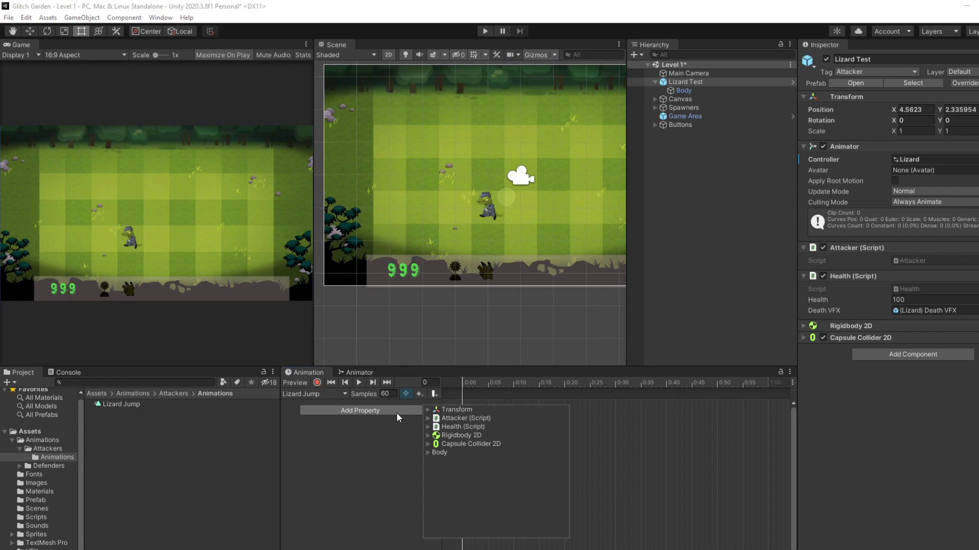
pyautogui.click(428, 454)
pyautogui.click(437, 479)
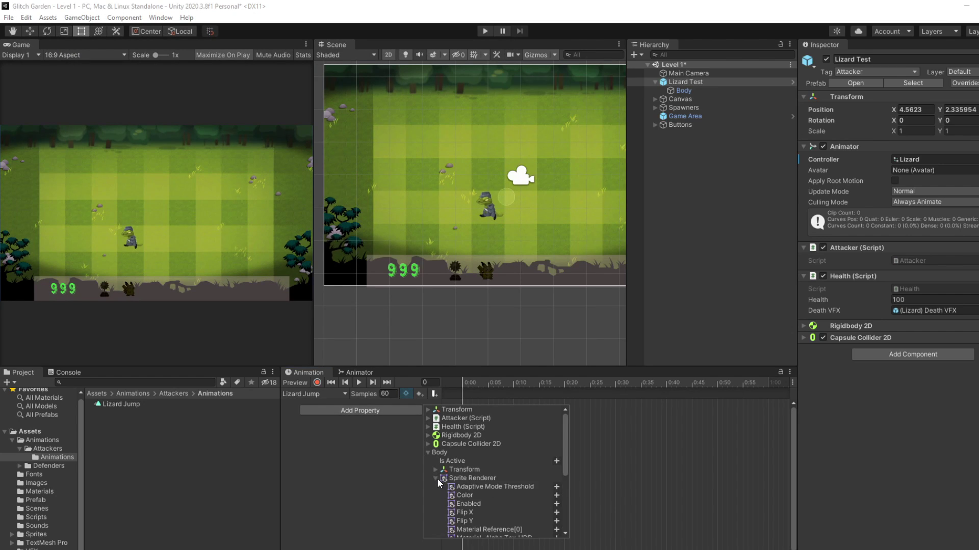
pyautogui.scroll(-5, 514, 508)
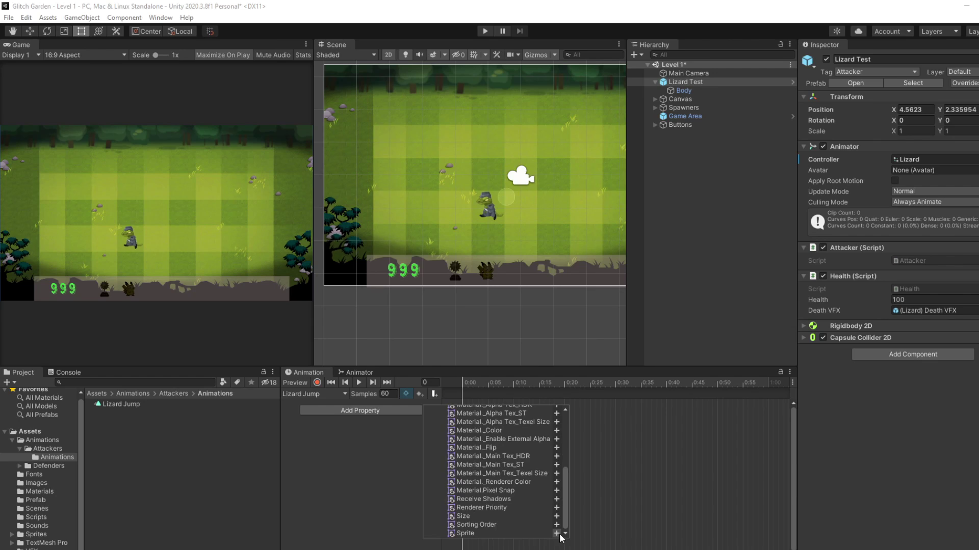
pyautogui.click(475, 534)
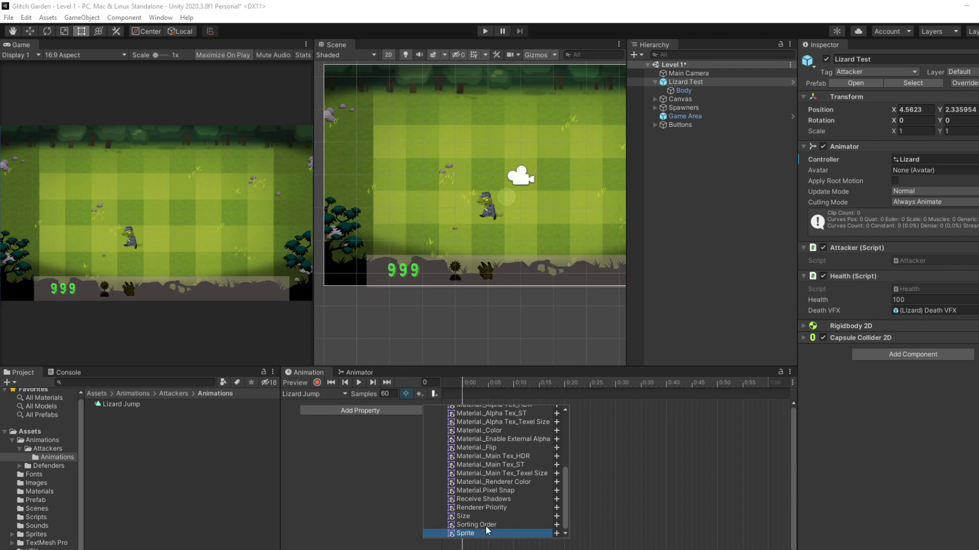
pyautogui.click(555, 533)
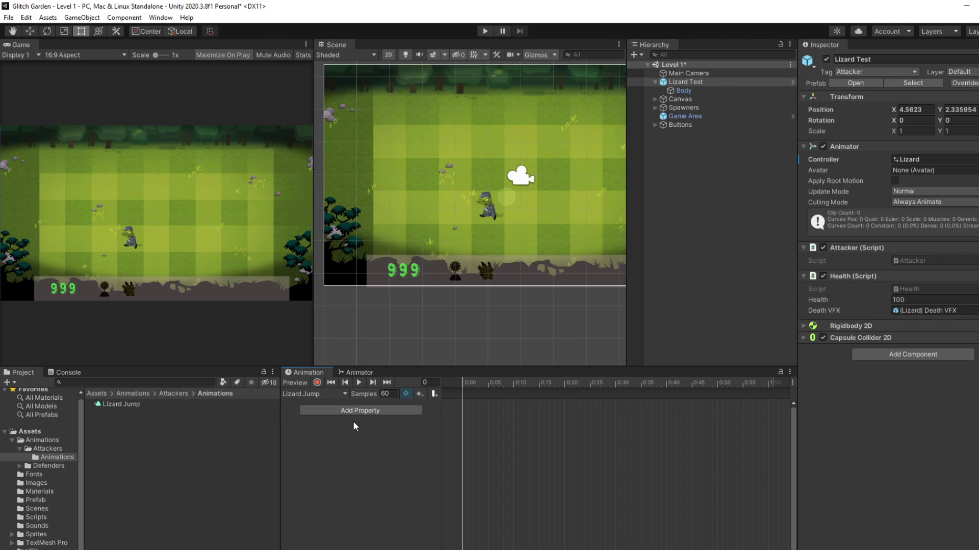
pyautogui.rightClick(315, 373)
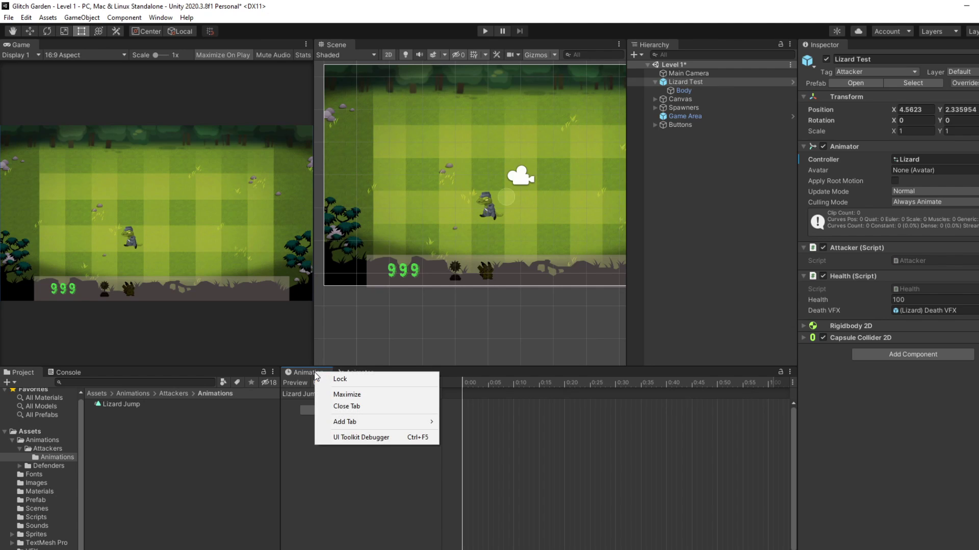
# Switch between Animator and Animation tabs, then reselect the Lizard Jump clip and Lizard Test.
pyautogui.moveTo(353, 425)
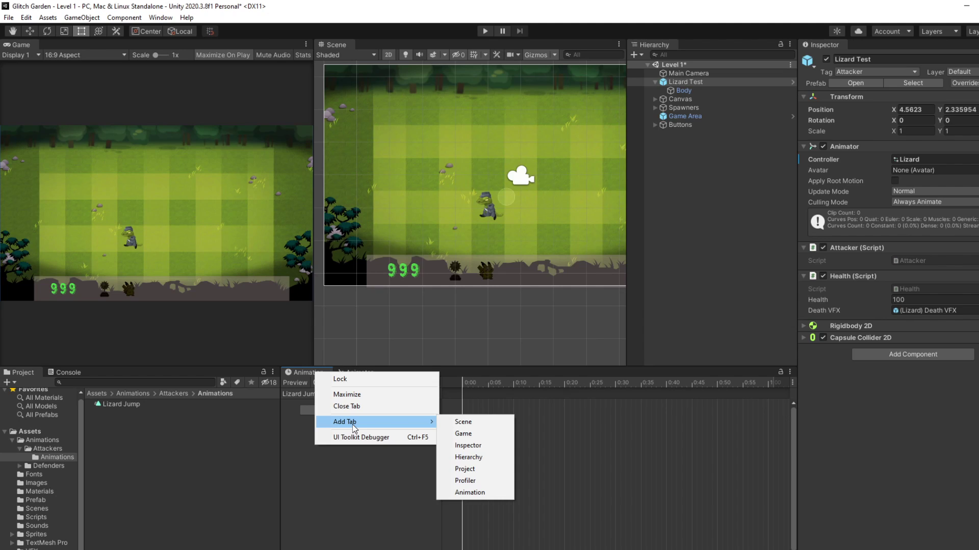
pyautogui.click(305, 451)
pyautogui.click(353, 372)
pyautogui.click(306, 373)
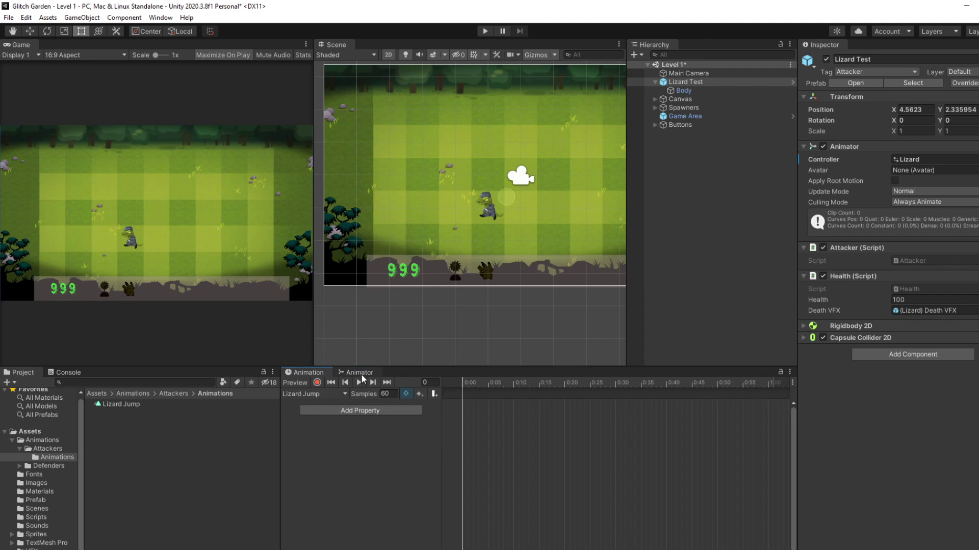
pyautogui.click(360, 375)
pyautogui.click(316, 374)
pyautogui.click(195, 410)
pyautogui.click(130, 403)
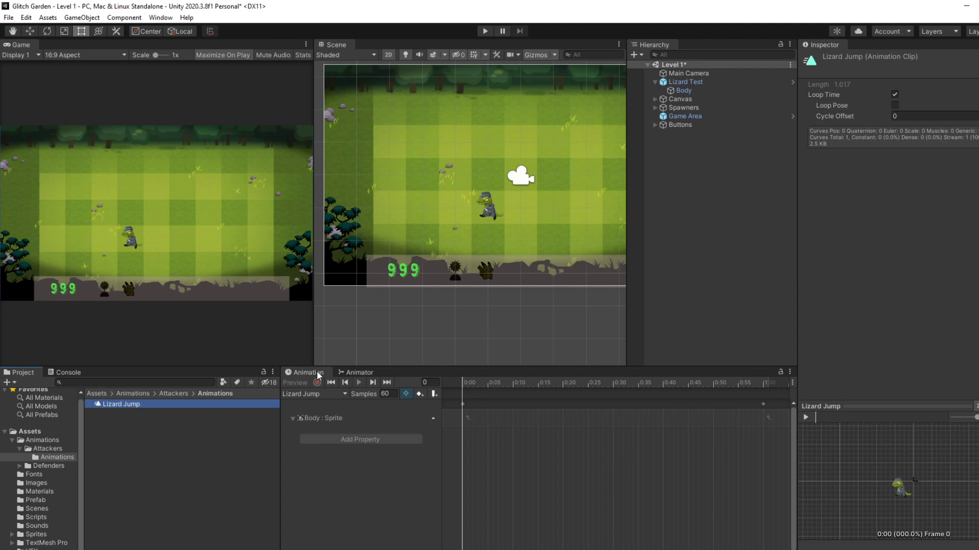
pyautogui.click(727, 82)
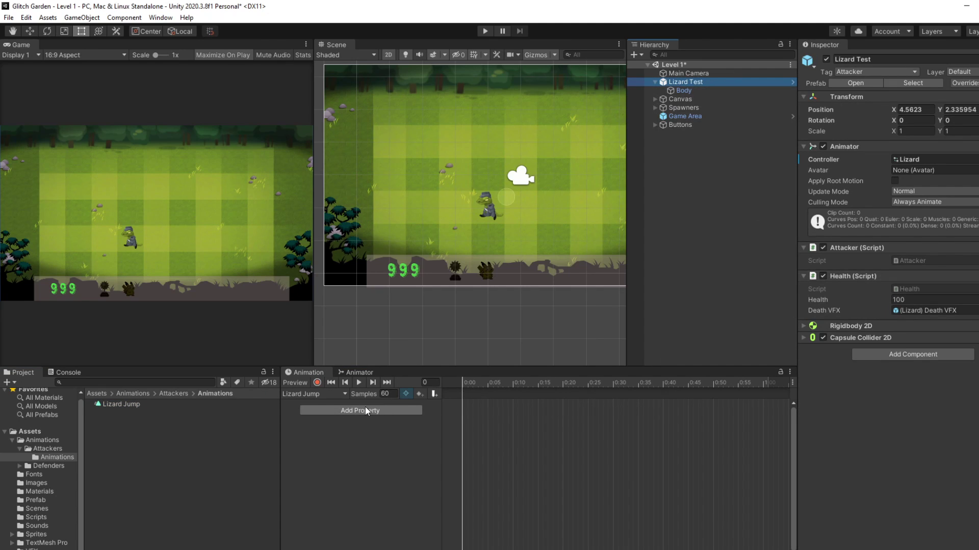
# Check the clip and property lists, then play a preview of Lizard Jump.
pyautogui.click(336, 395)
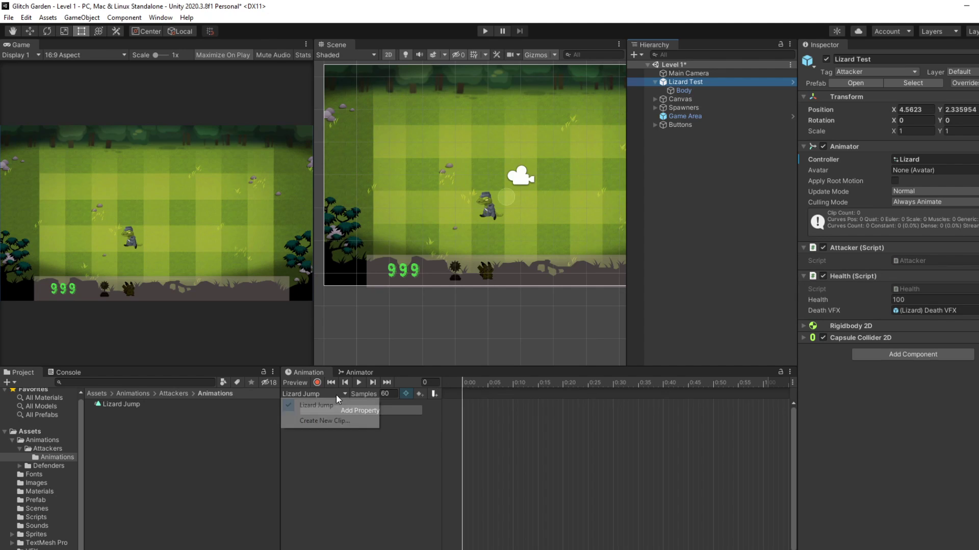
pyautogui.click(348, 466)
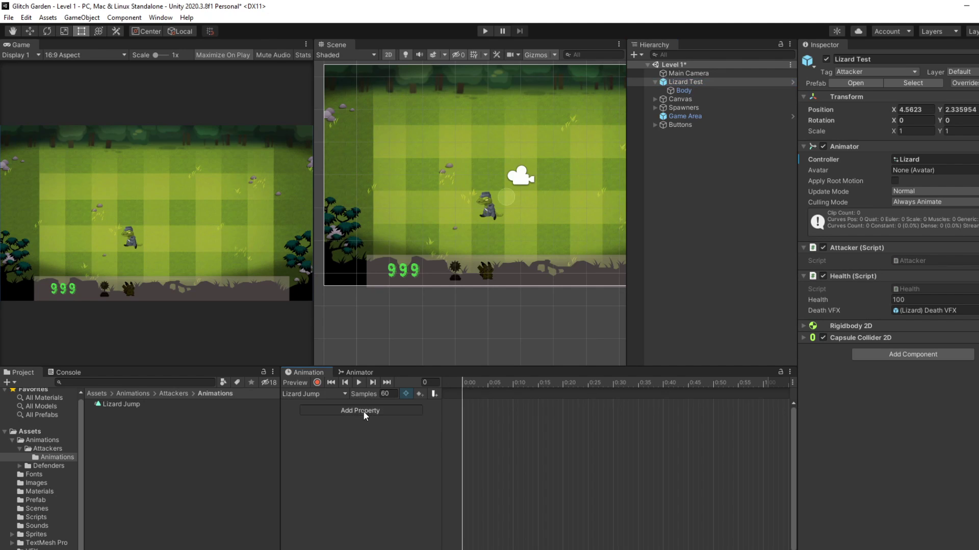
pyautogui.click(363, 410)
pyautogui.click(363, 481)
pyautogui.click(359, 382)
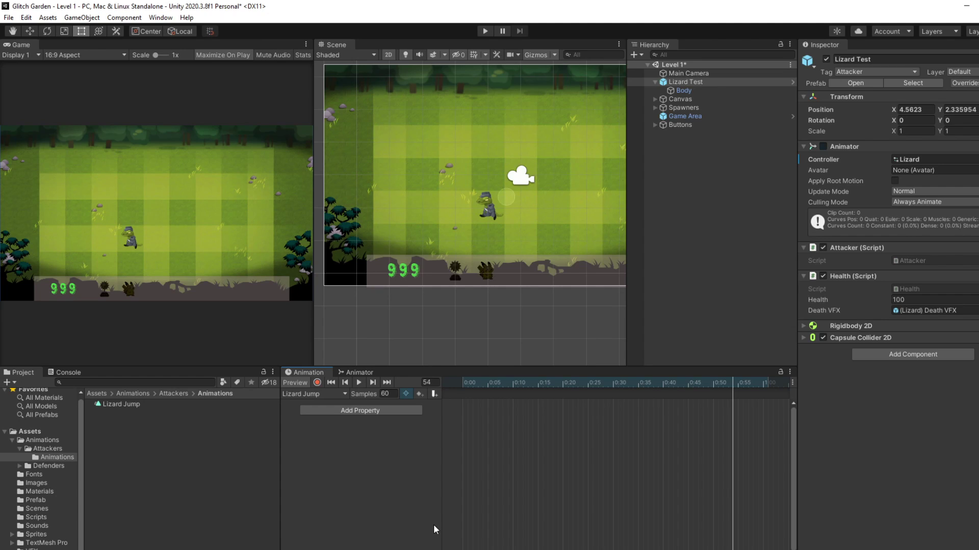
# Search the web for why Unity properties aren't showing up after adding.
pyautogui.hotkey('alt', 'Tab')
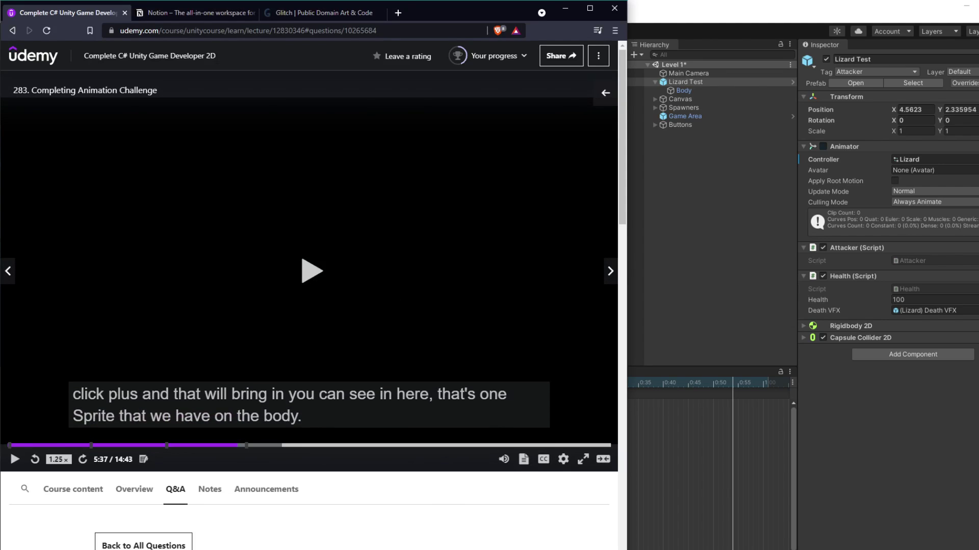
pyautogui.click(397, 16)
pyautogui.write('unity')
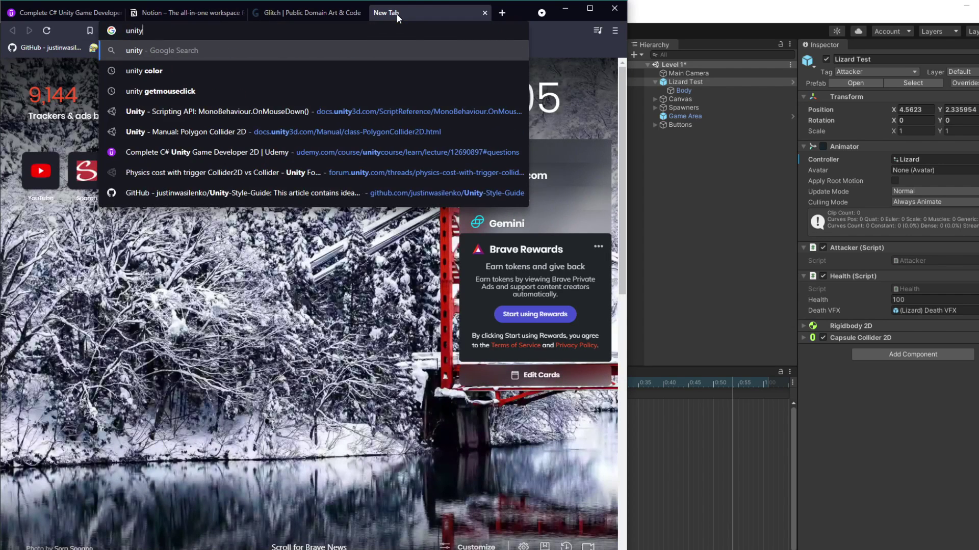
pyautogui.write(' properties')
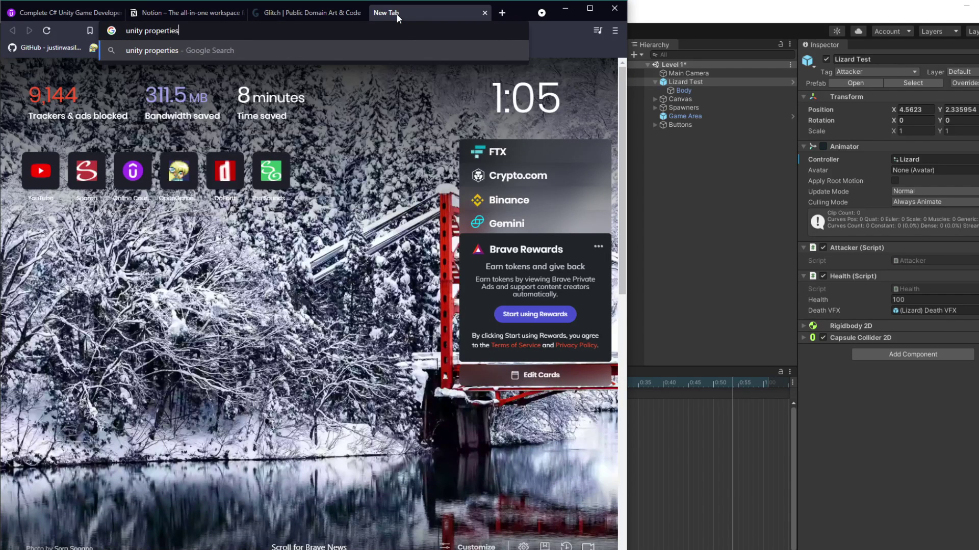
pyautogui.write(" aren't showing upa ft")
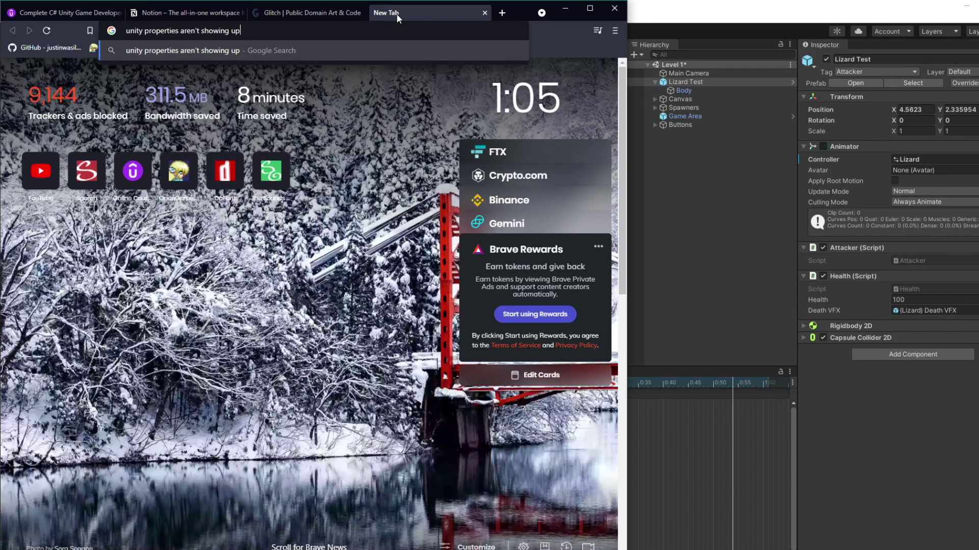
pyautogui.press('BackSpace')
pyautogui.press('BackSpace')
pyautogui.press('BackSpace')
pyautogui.press('BackSpace')
pyautogui.write('after adding')
pyautogui.press('Return')
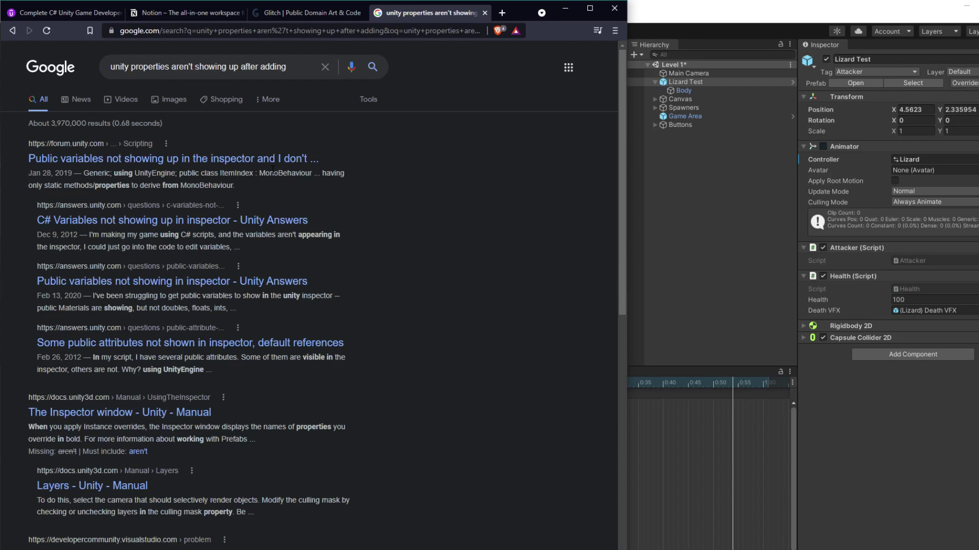
# Skim the Unity forum thread about missing properties, then return to the search results.
pyautogui.click(278, 159)
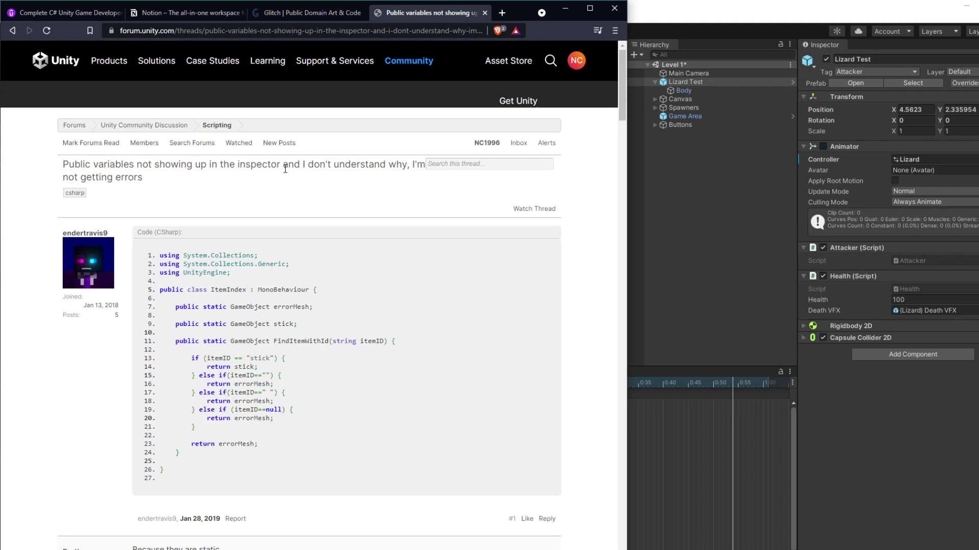
pyautogui.scroll(-4, 284, 173)
pyautogui.scroll(-4, 286, 176)
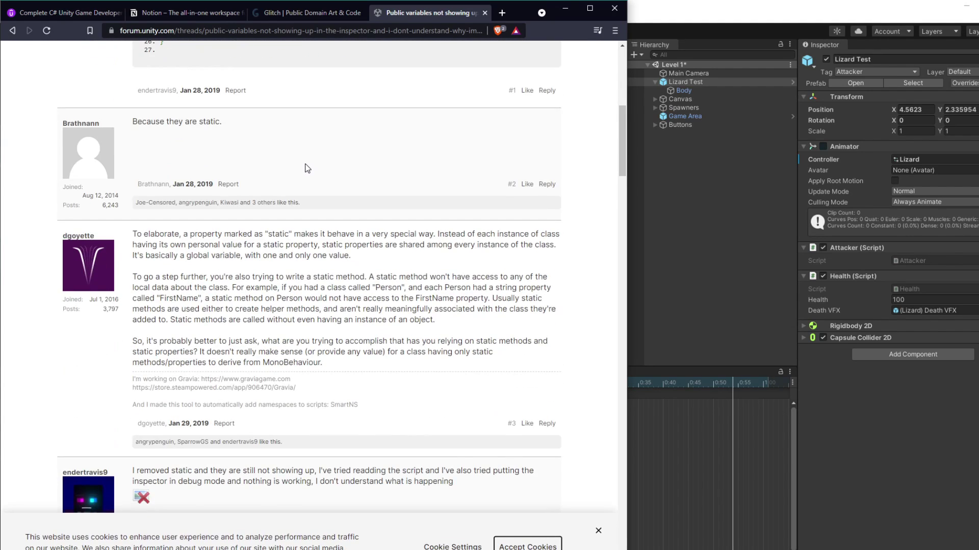
pyautogui.hotkey('alt', 'Left')
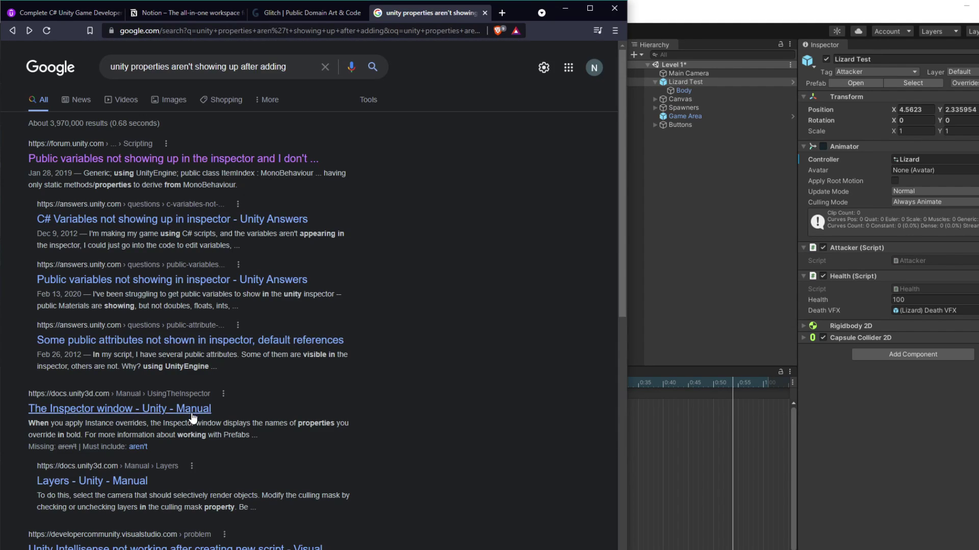
pyautogui.scroll(-4, 192, 416)
pyautogui.scroll(4, 198, 407)
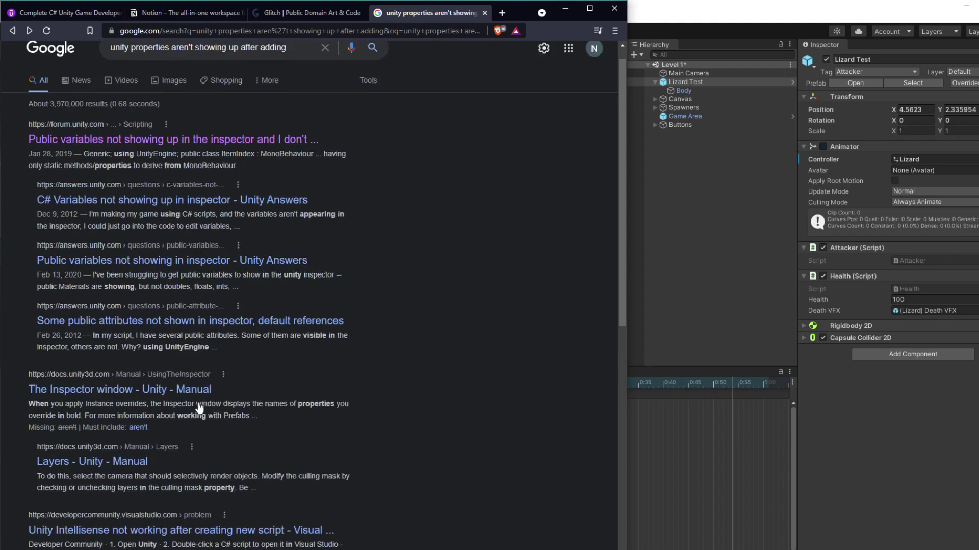
# Add 'animation' to the search query and check the first Unity Answers result.
pyautogui.click(300, 72)
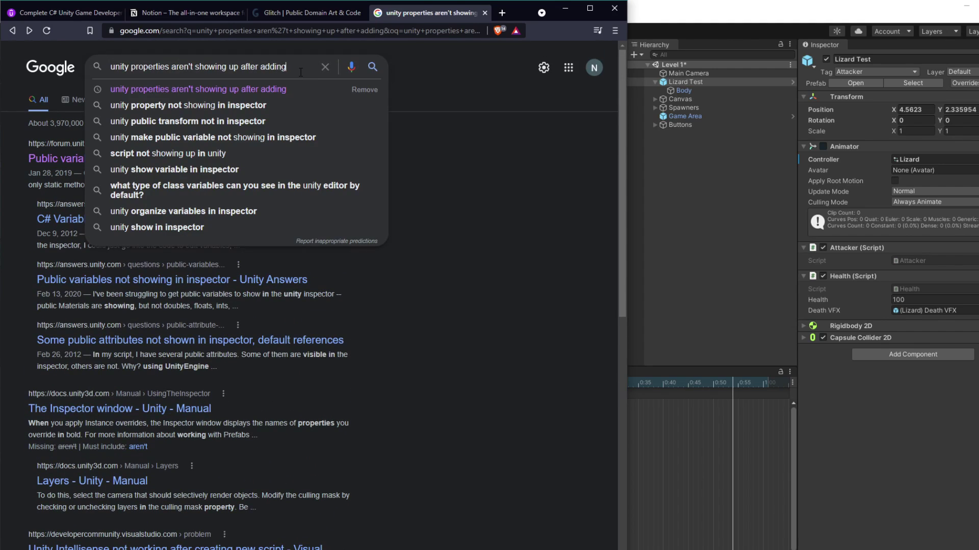
pyautogui.write('animation')
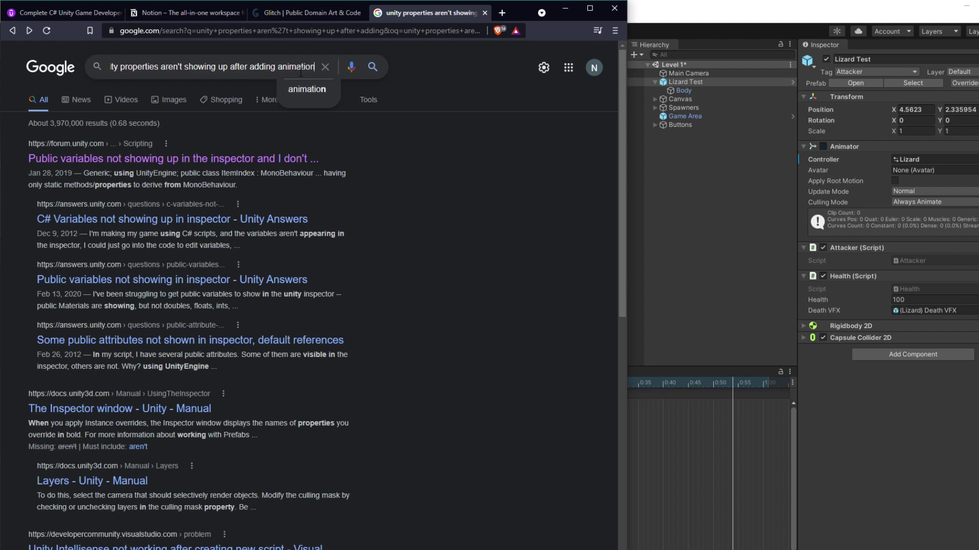
pyautogui.press('Return')
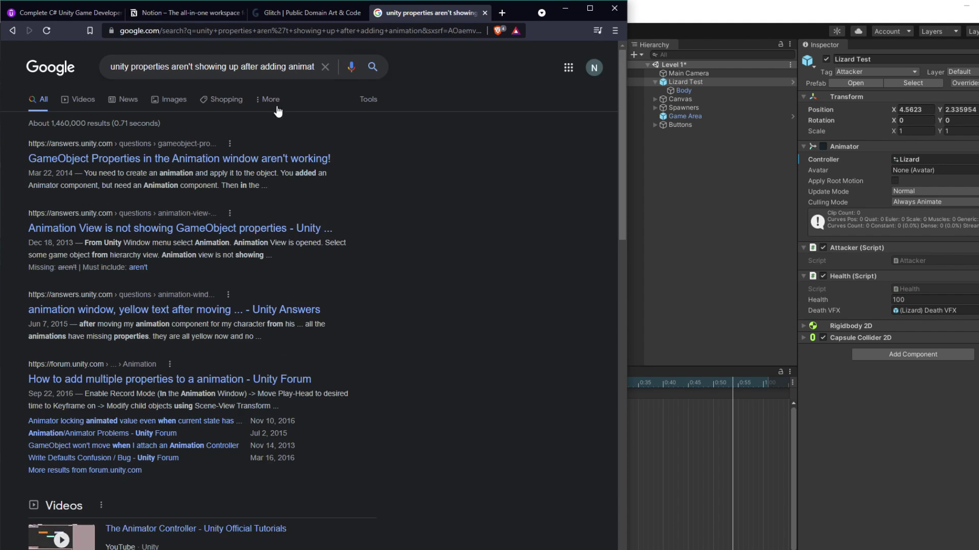
pyautogui.click(251, 163)
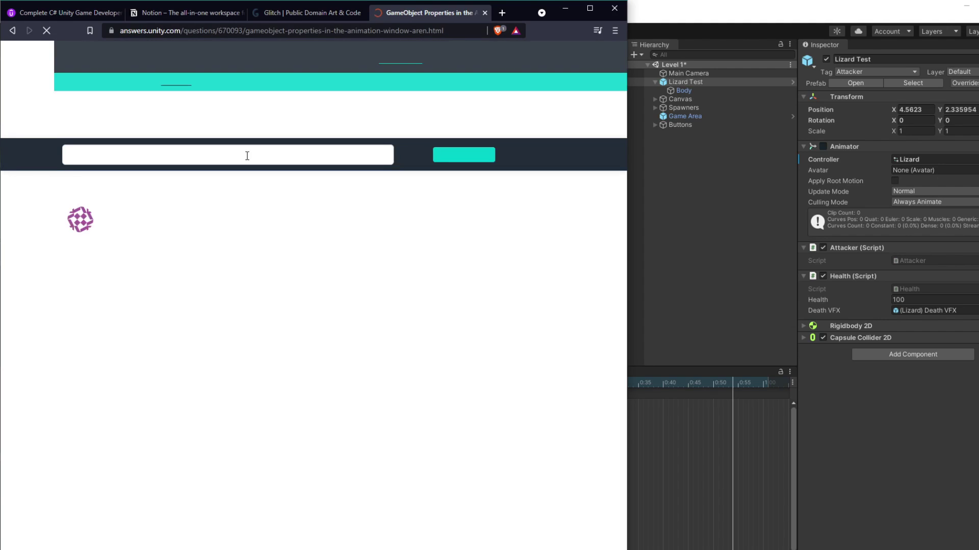
pyautogui.hotkey('alt', 'Left')
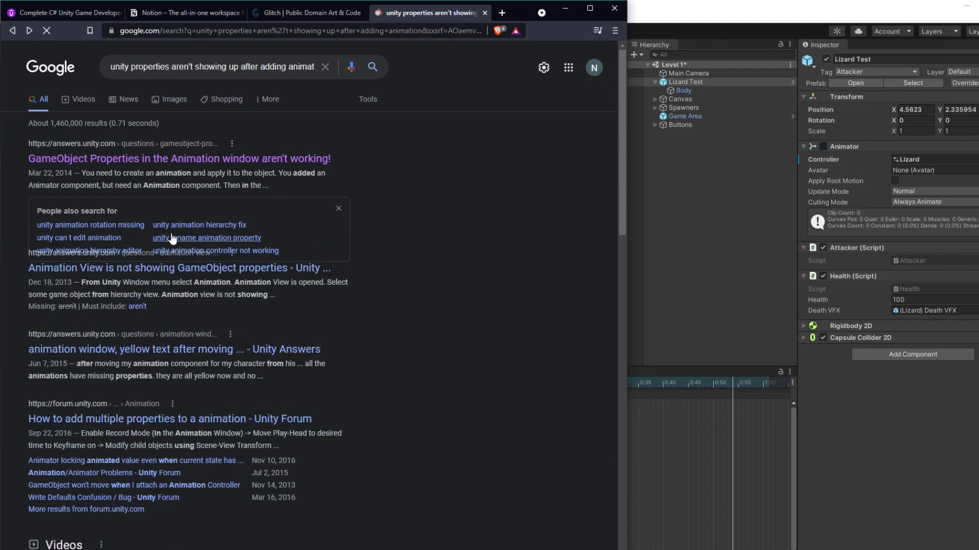
# Read the thread on Animation View missing properties, then return to the Udemy lecture and Unity.
pyautogui.click(164, 300)
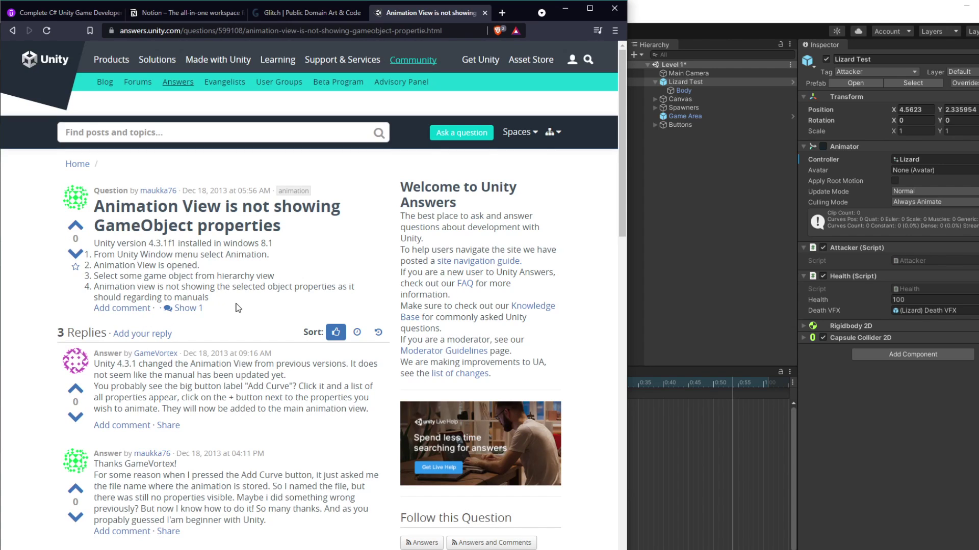
pyautogui.scroll(-2, 239, 308)
pyautogui.moveTo(131, 260); pyautogui.dragTo(309, 268)
pyautogui.moveTo(219, 247); pyautogui.dragTo(237, 247)
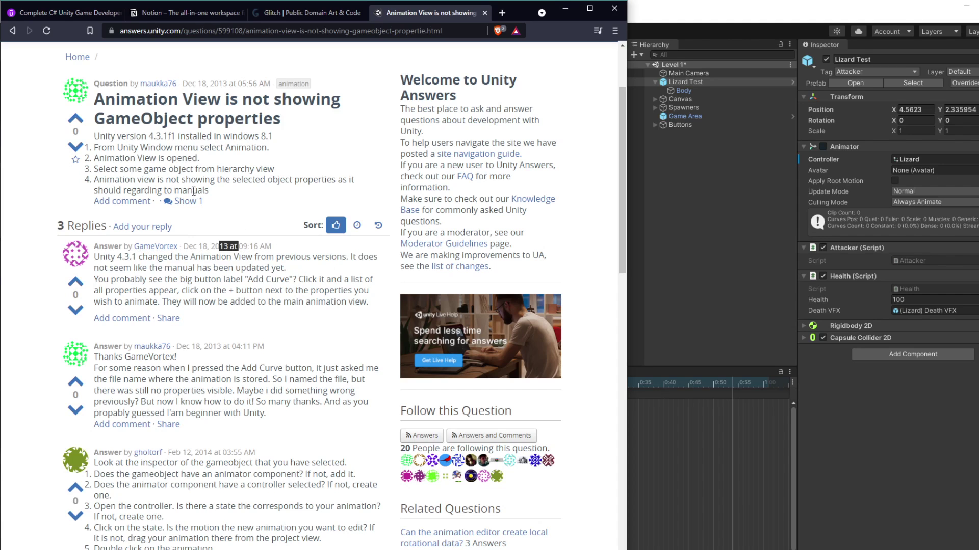
pyautogui.hotkey('alt', 'Left')
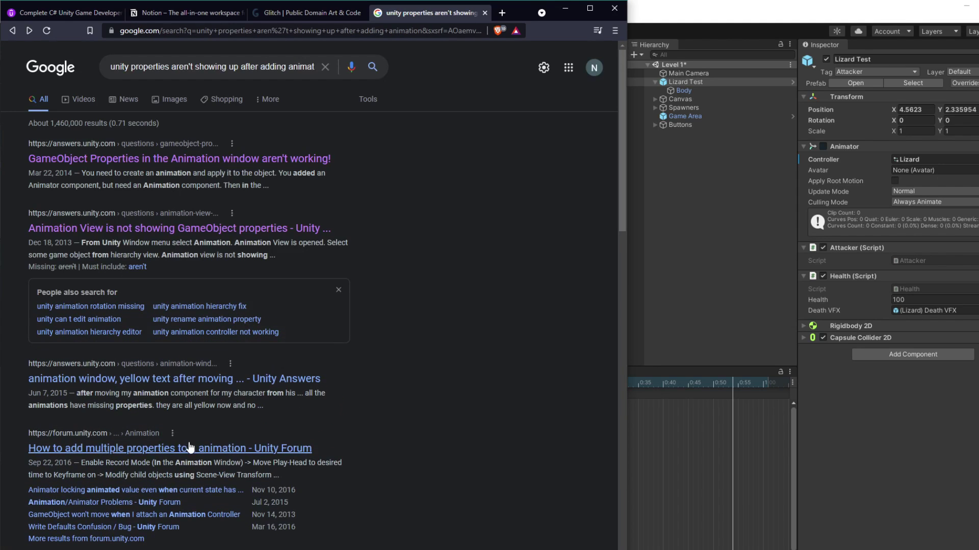
pyautogui.scroll(-6, 190, 449)
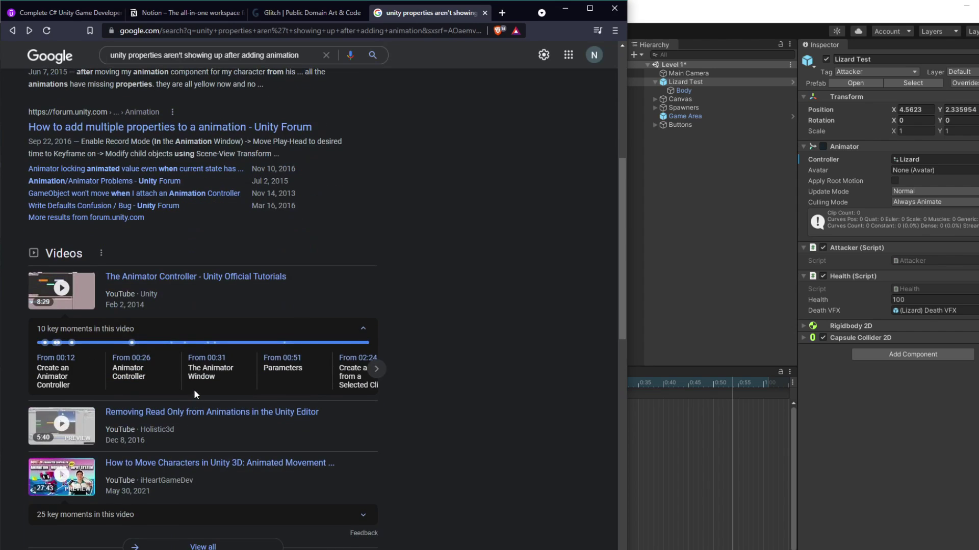
pyautogui.scroll(3, 195, 394)
pyautogui.click(74, 15)
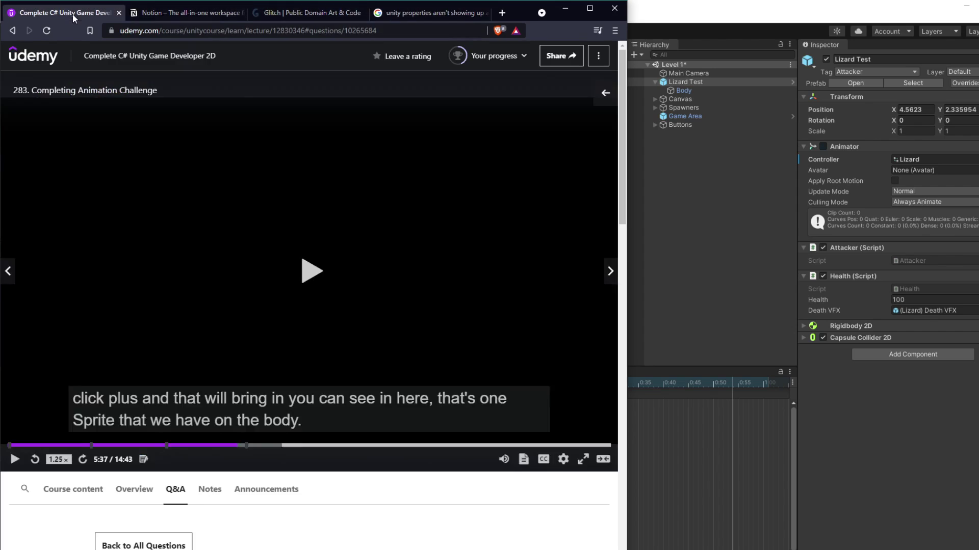
pyautogui.click(695, 215)
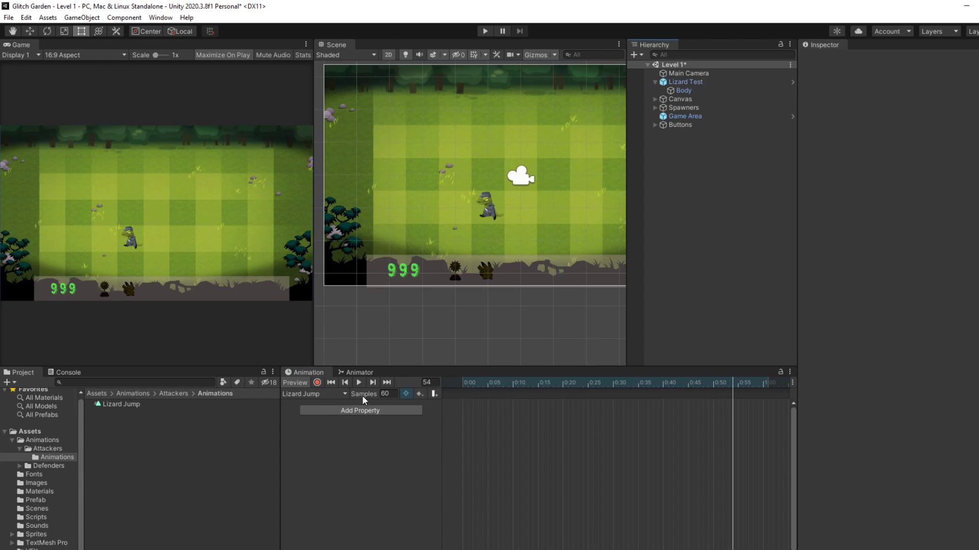
# Add Body > Transform > Position to the Lizard Jump clip and expand its x, y, z track.
pyautogui.click(356, 412)
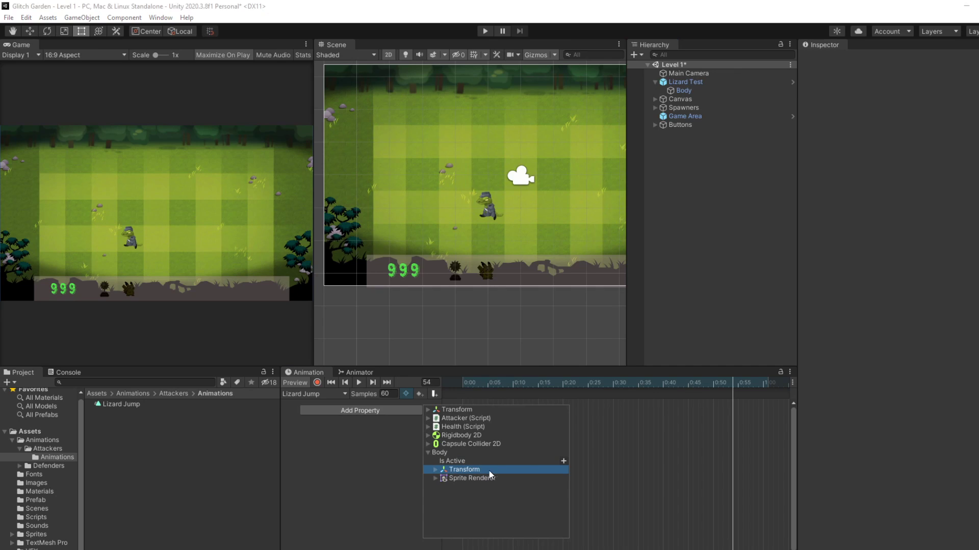
pyautogui.click(438, 469)
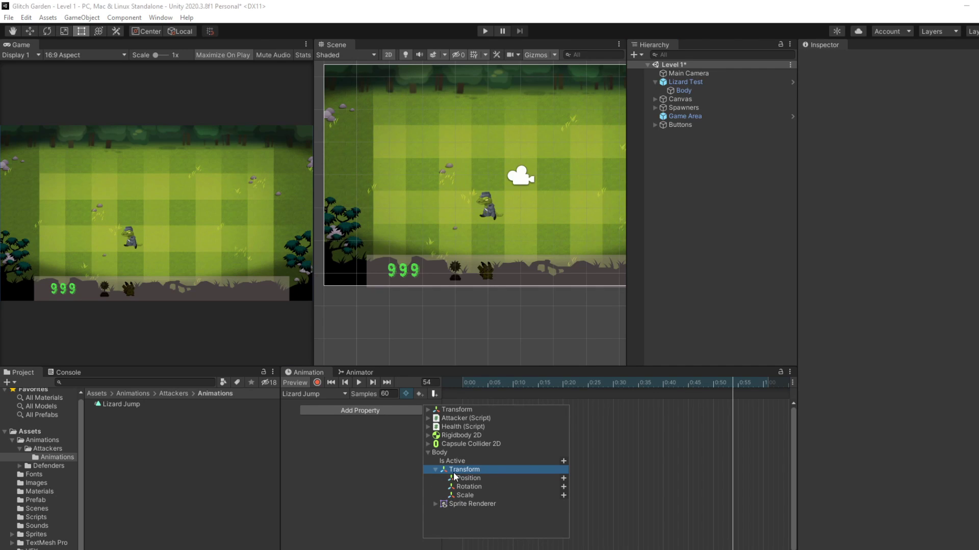
pyautogui.click(563, 479)
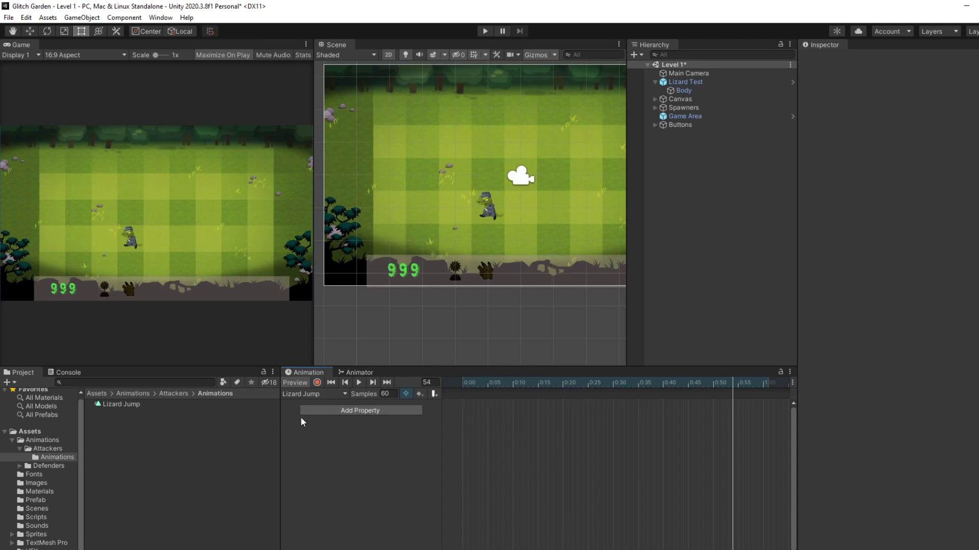
pyautogui.click(110, 404)
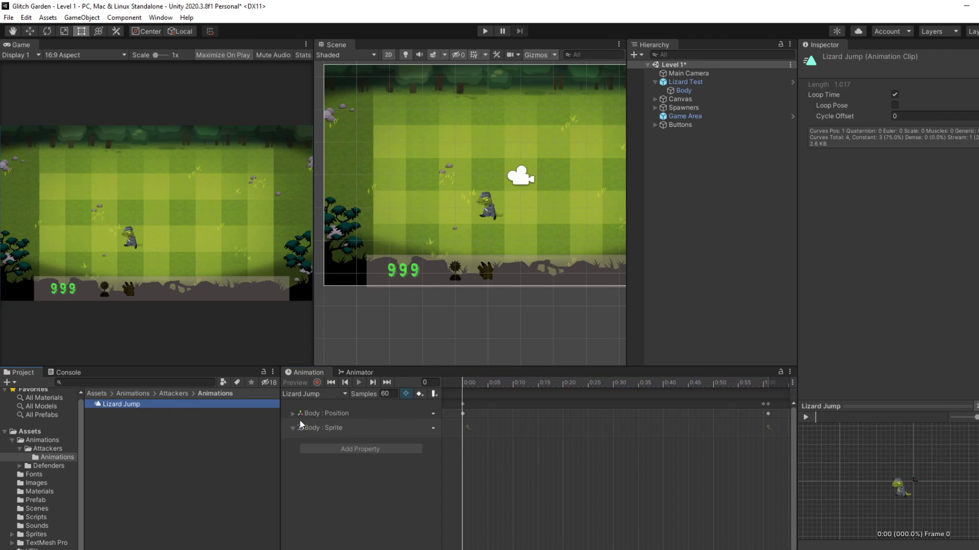
pyautogui.click(298, 415)
pyautogui.click(293, 414)
pyautogui.click(292, 412)
pyautogui.click(292, 414)
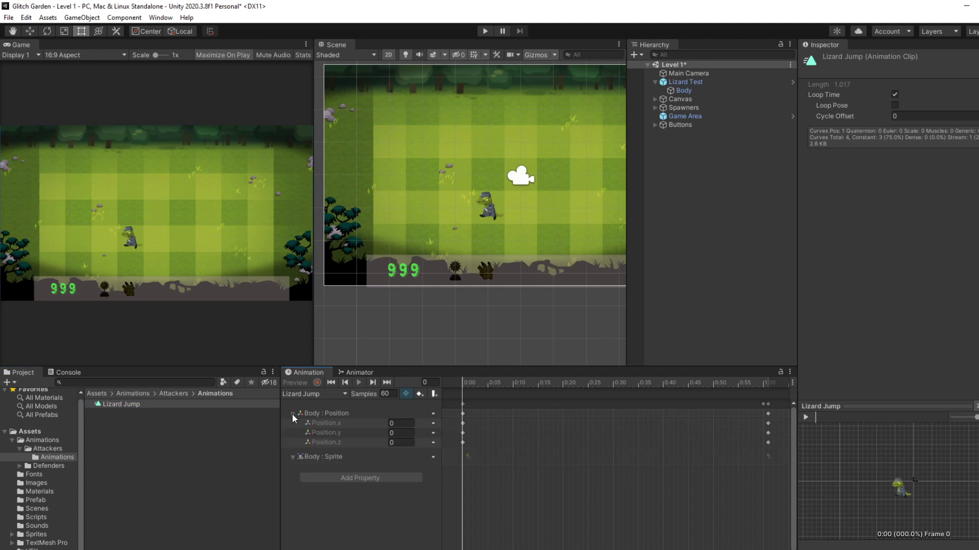
# With Lizard Test selected, keep Lizard Jump as the current clip and check the Animator graph.
pyautogui.click(693, 84)
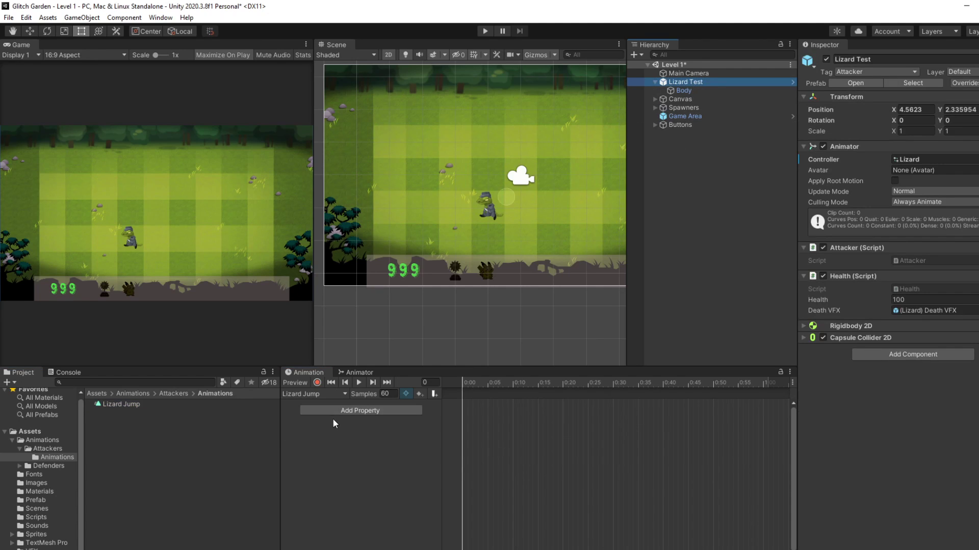
pyautogui.click(334, 394)
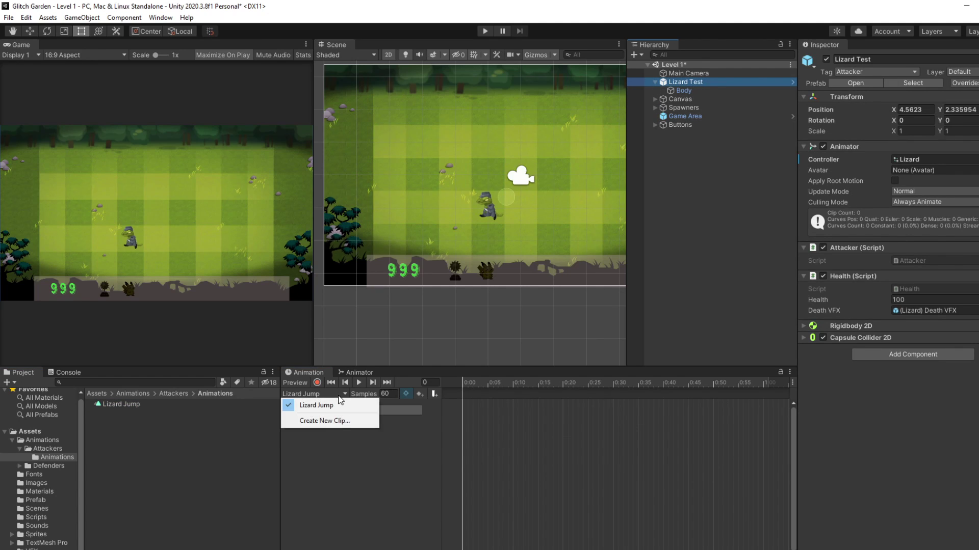
pyautogui.click(374, 509)
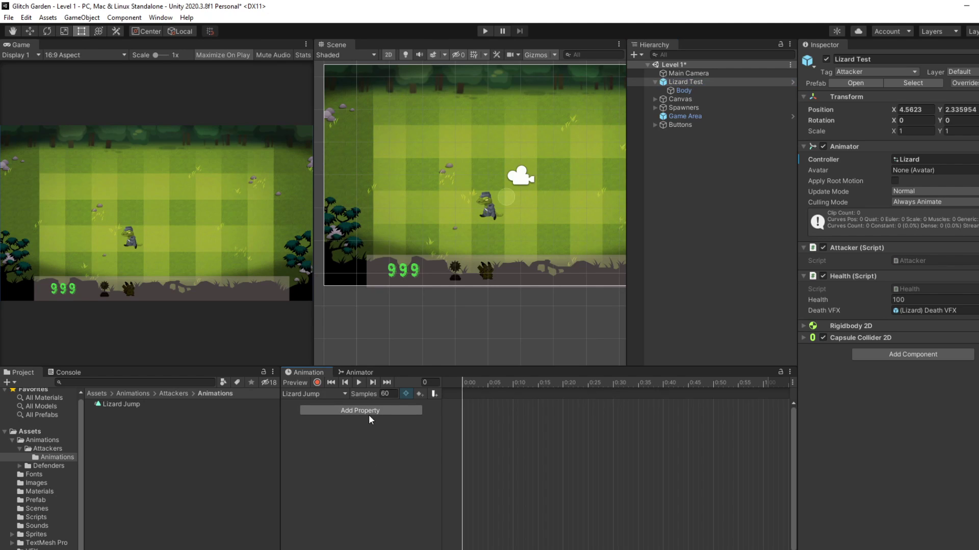
pyautogui.click(360, 372)
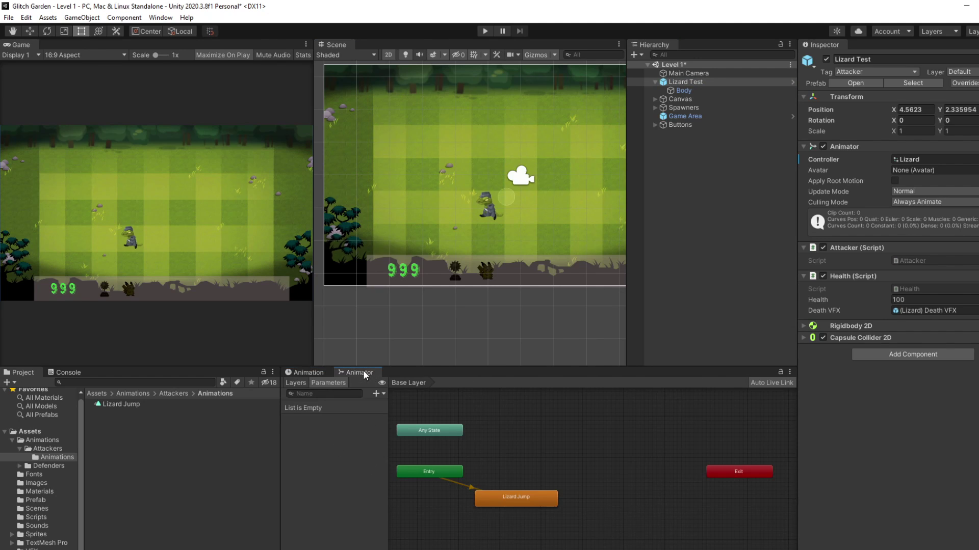
pyautogui.click(315, 373)
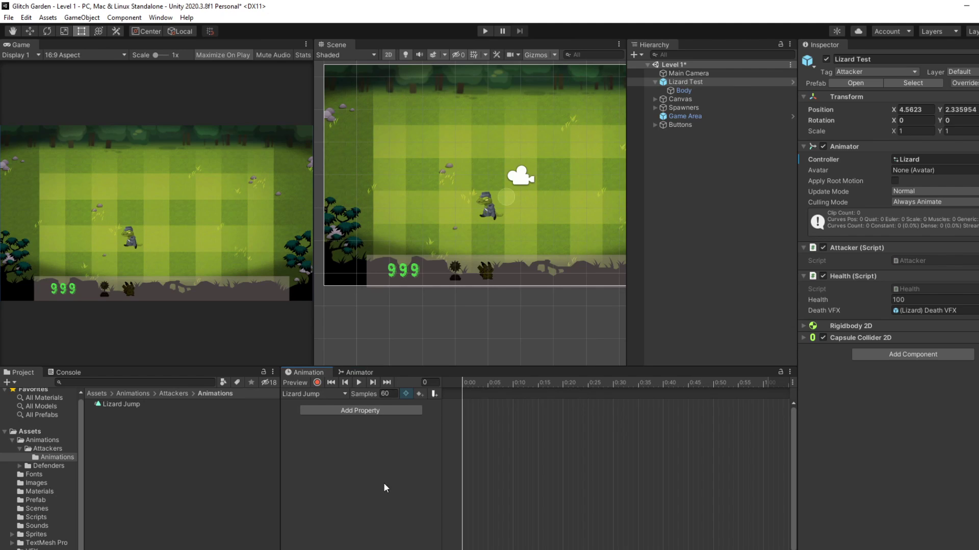